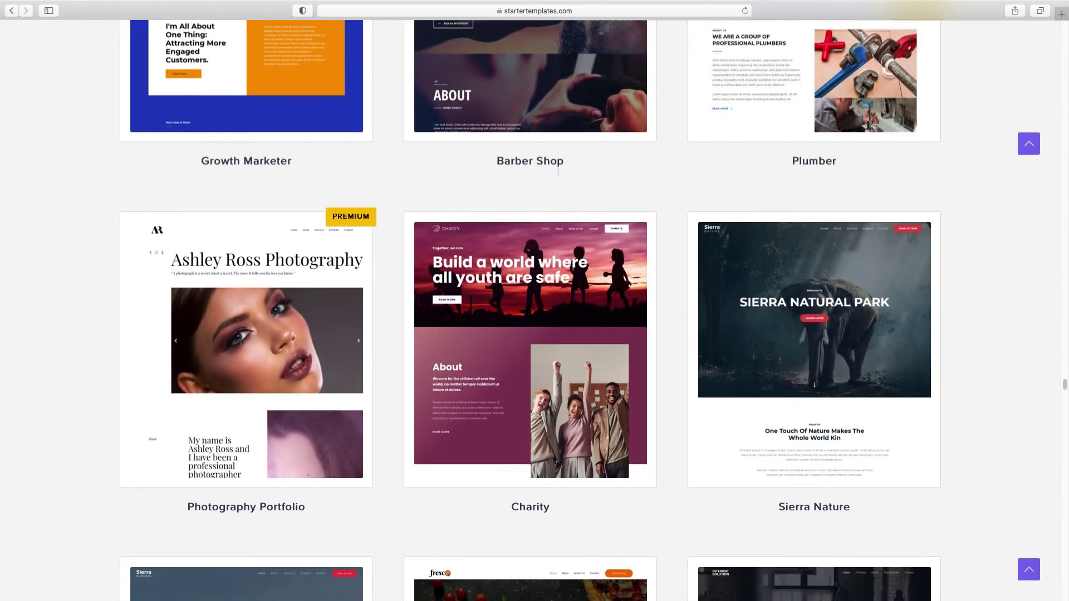
# Step: Open the full Sierra Nature demo site from its Starter Templates card
pyautogui.click(861, 506)
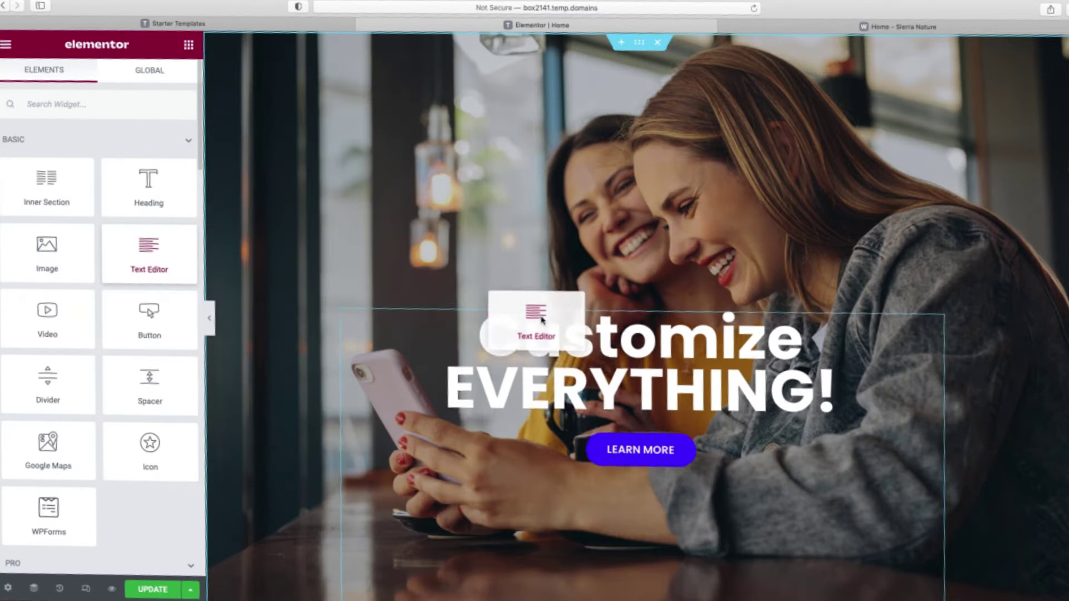
# Step: Add a centre-aligned Text Editor paragraph below the Customize EVERYTHING! heading
pyautogui.moveTo(542, 320); pyautogui.dragTo(673, 435)
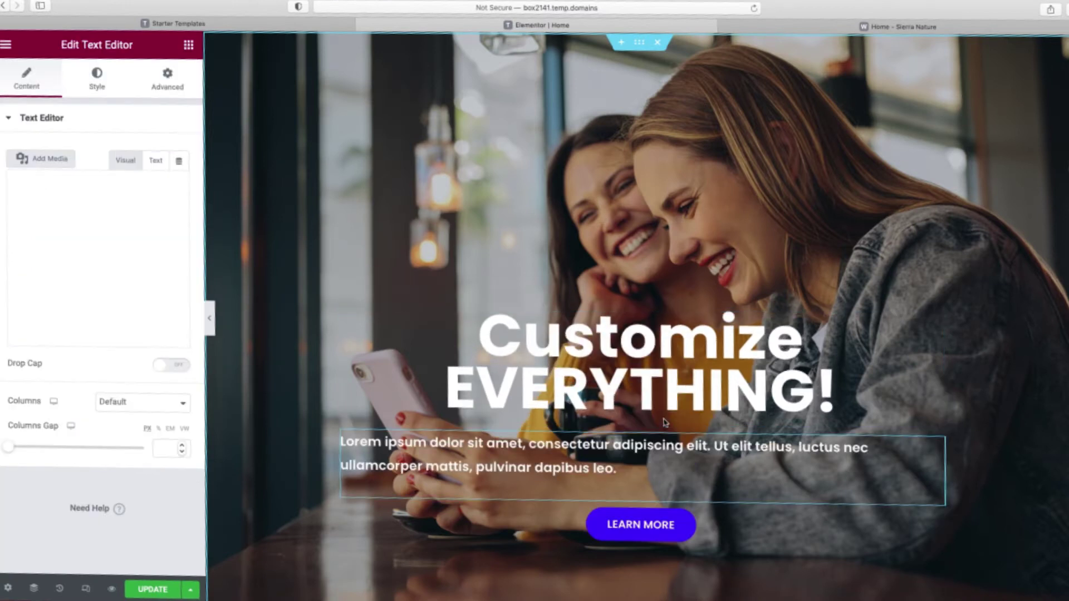
pyautogui.click(93, 83)
pyautogui.click(141, 153)
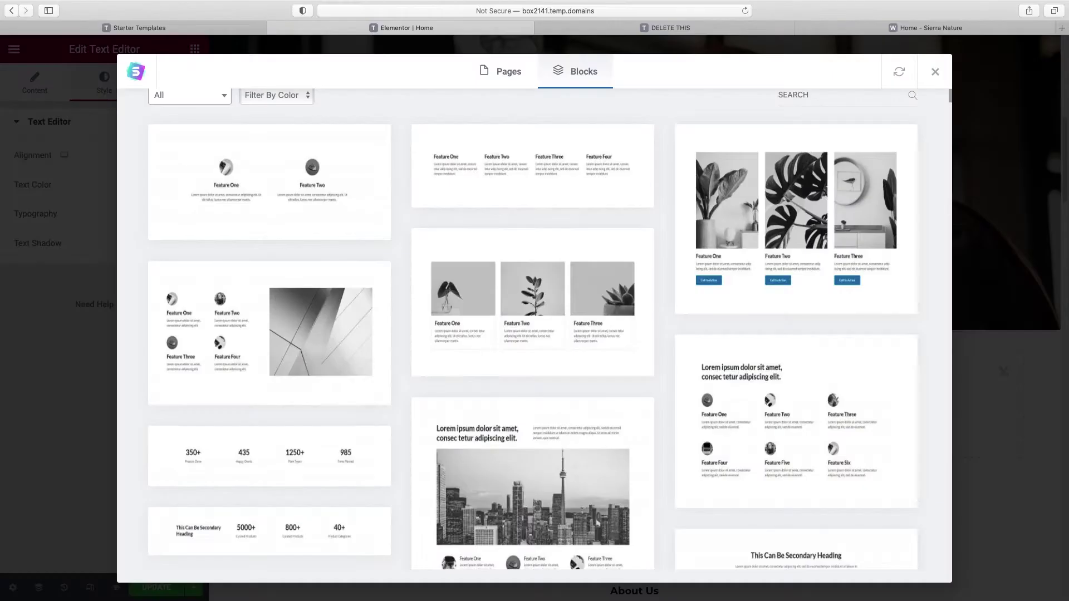
# Step: Scroll through the Starter Templates Blocks library of ready-made blocks
pyautogui.scroll(-10, 532, 328)
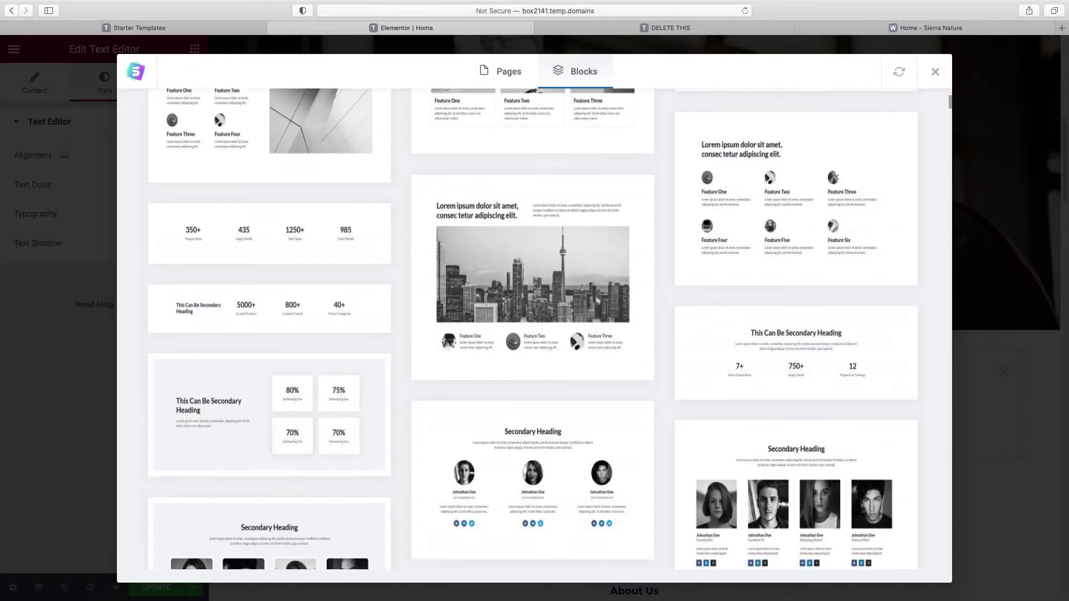
pyautogui.scroll(-15, 913, 137)
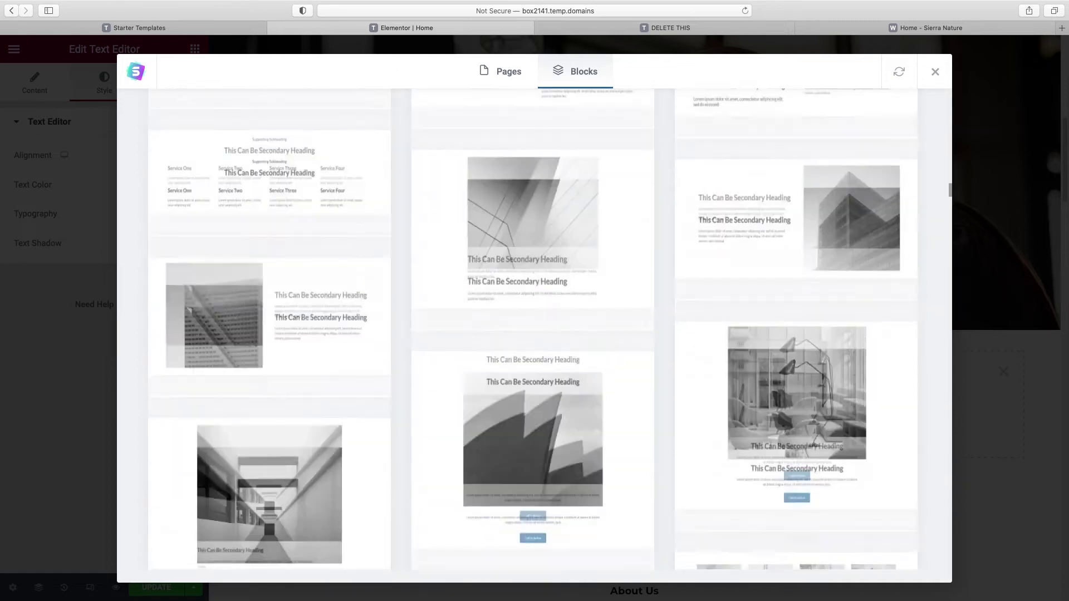
pyautogui.scroll(-15, 913, 137)
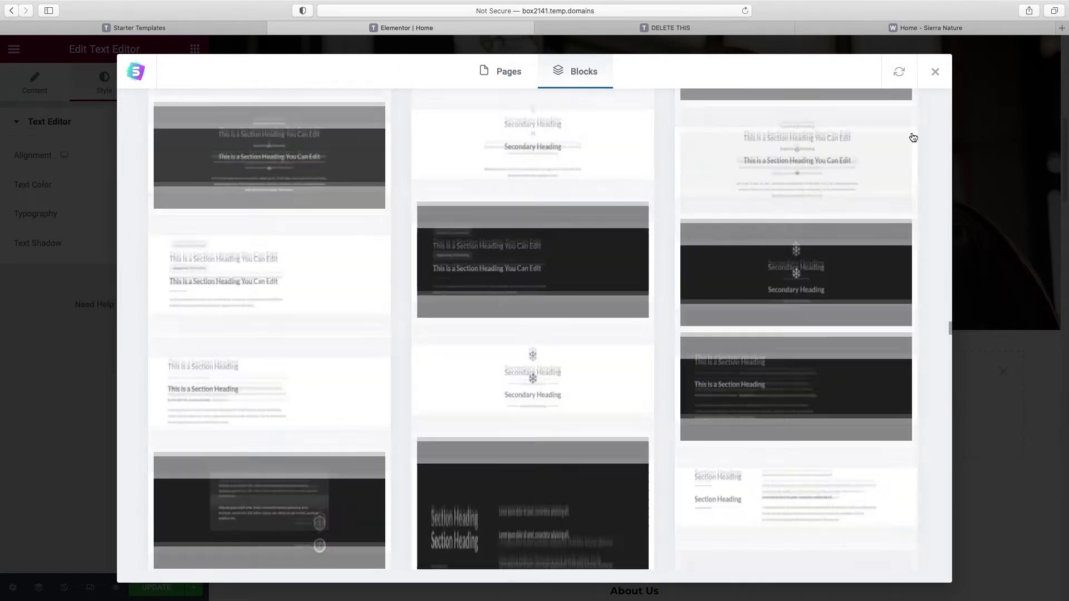
pyautogui.scroll(-15, 912, 137)
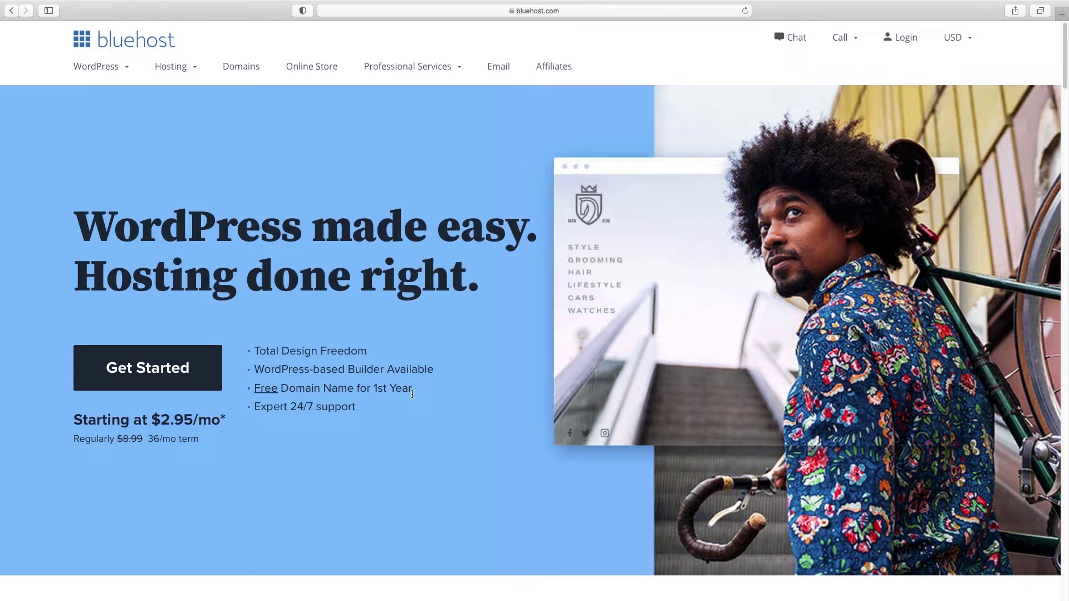
# Step: Start the Bluehost sign-up and select the BASIC shared hosting plan
pyautogui.click(149, 371)
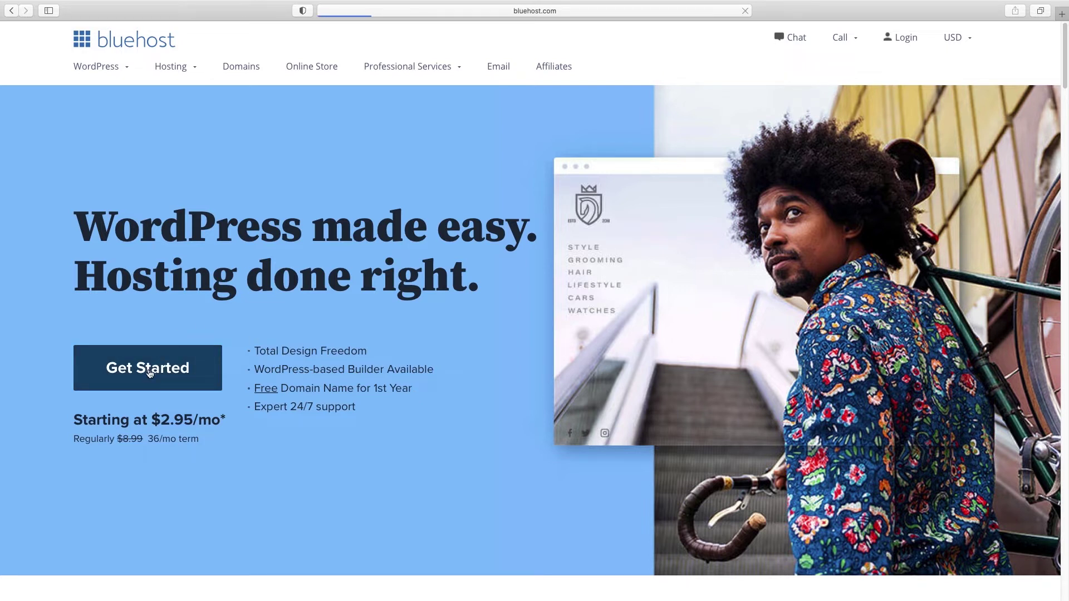
pyautogui.scroll(-2, 162, 356)
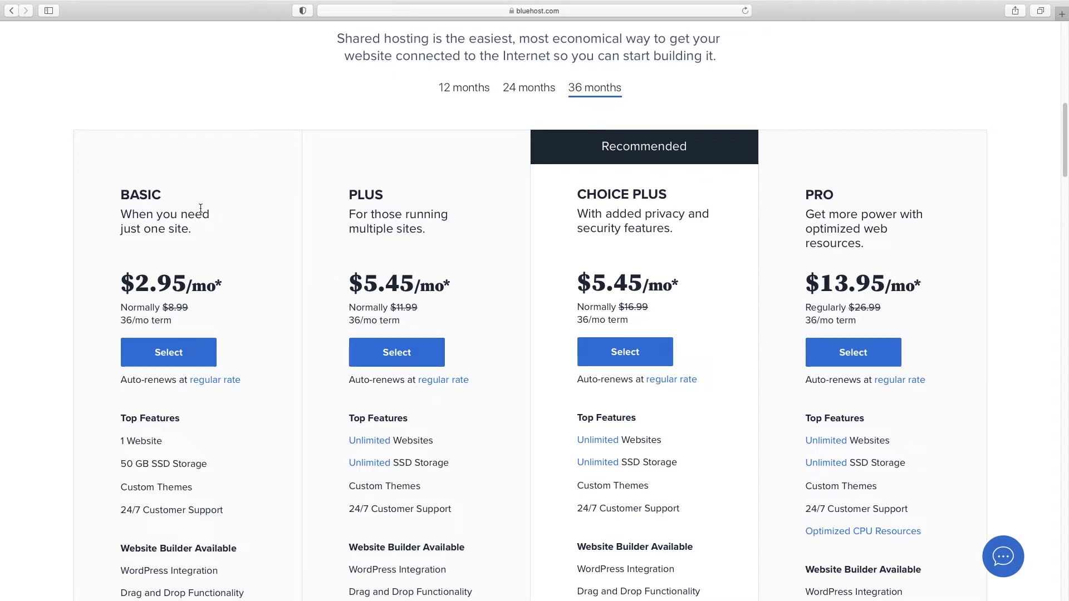
pyautogui.click(168, 358)
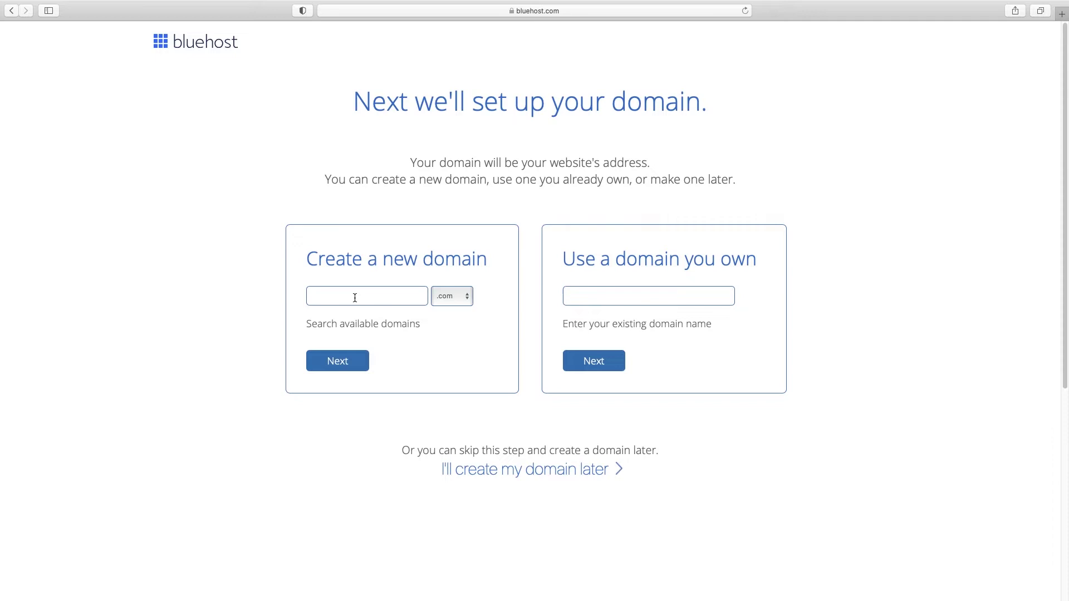
# Step: Enter yourmostprofitablewebsite as a new domain and continue to checkout
pyautogui.click(354, 298)
pyautogui.write('yourmo')
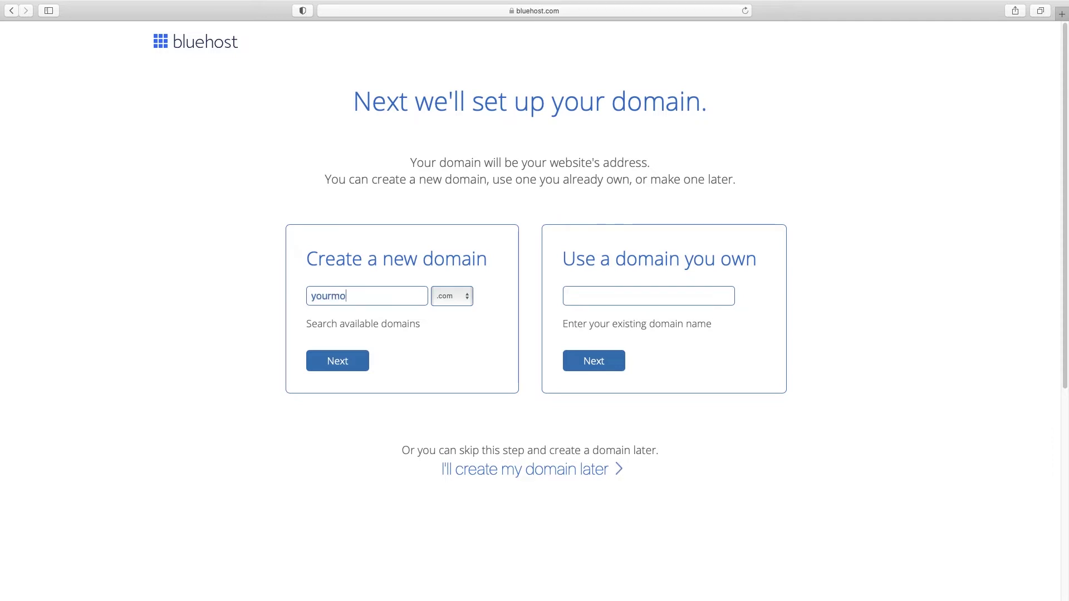
pyautogui.write('stprofitablewebsite')
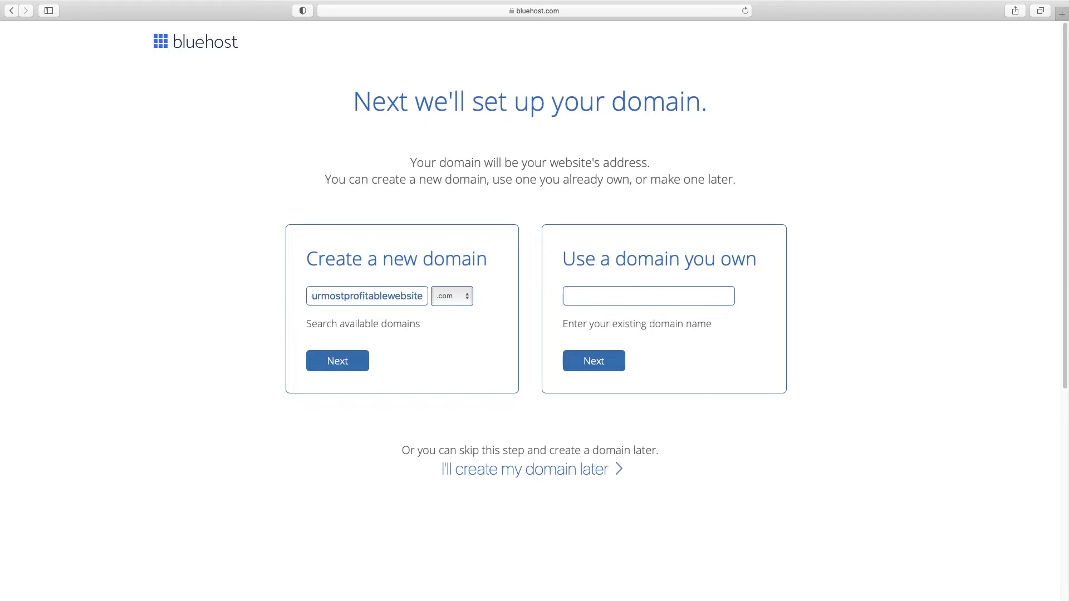
pyautogui.click(341, 365)
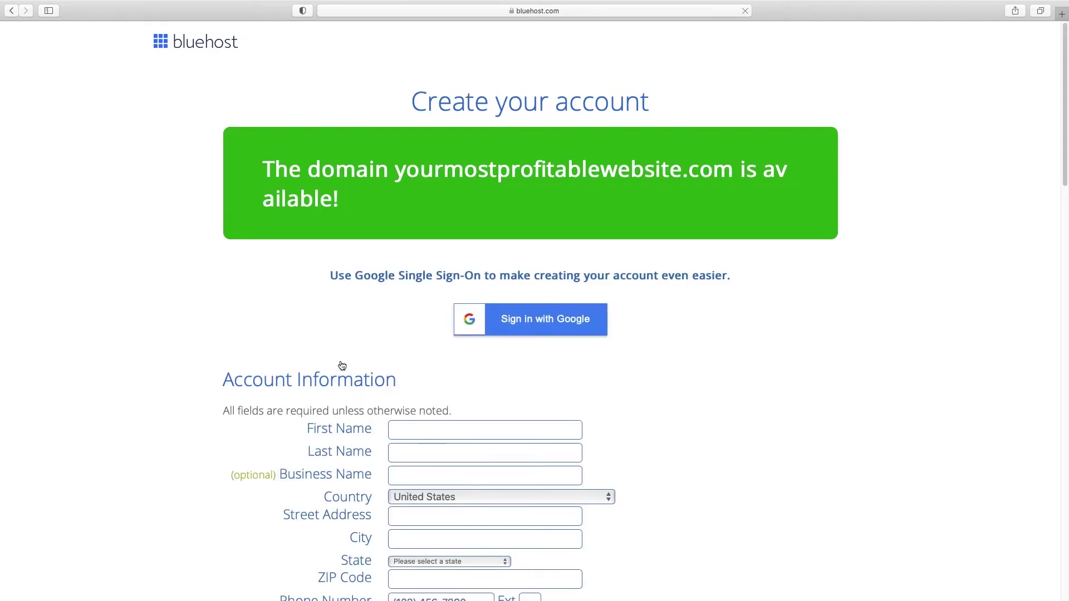
# Step: Review plan lengths and keep the Basic plan on its 36-month term
pyautogui.scroll(-2, 341, 365)
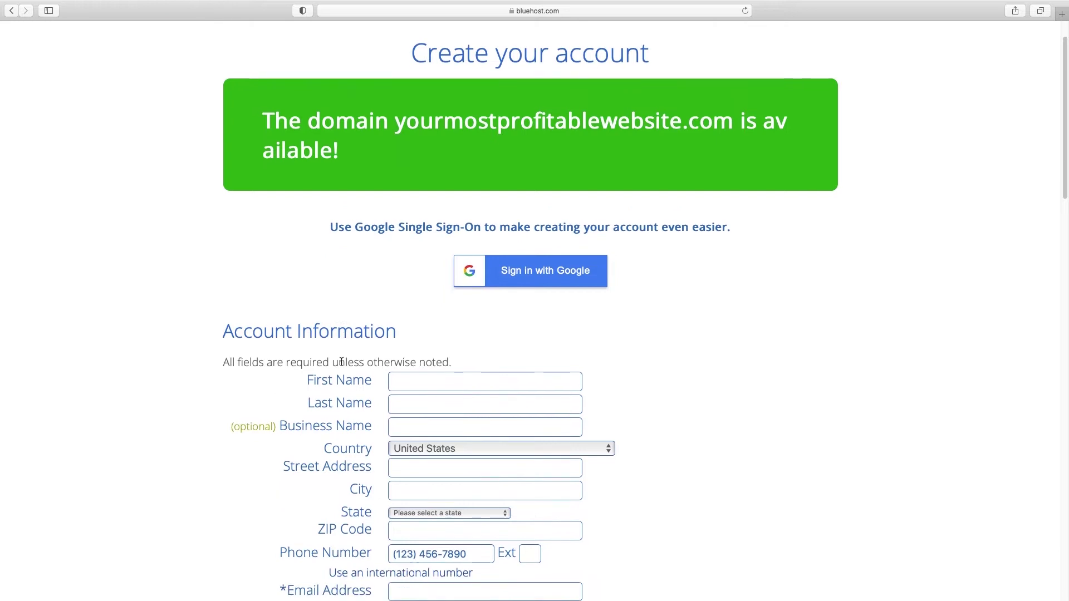
pyautogui.scroll(-1, 343, 363)
pyautogui.scroll(-9, 479, 362)
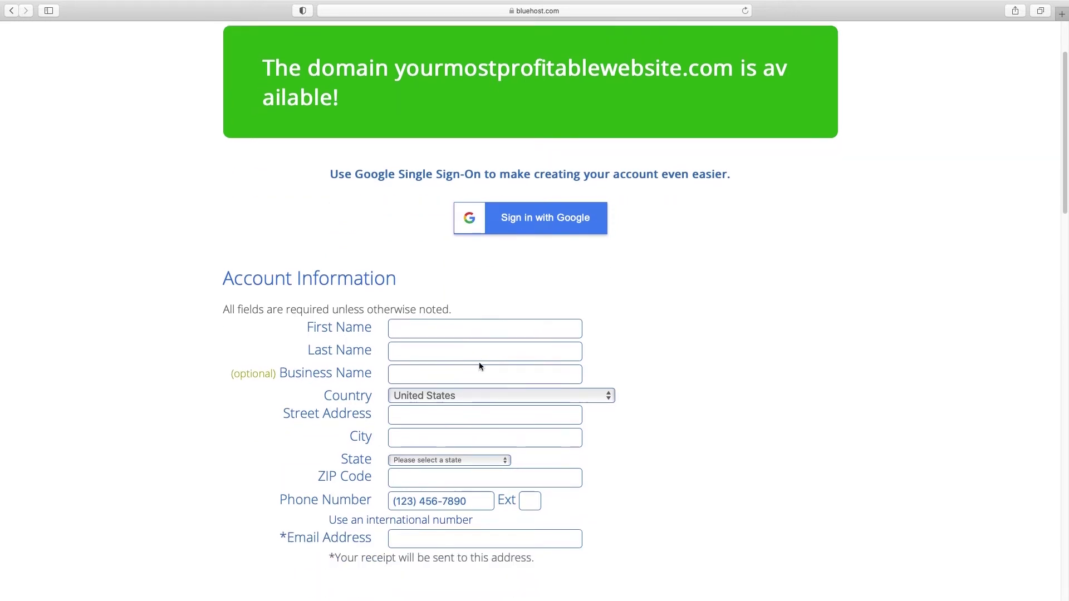
pyautogui.scroll(-3, 478, 366)
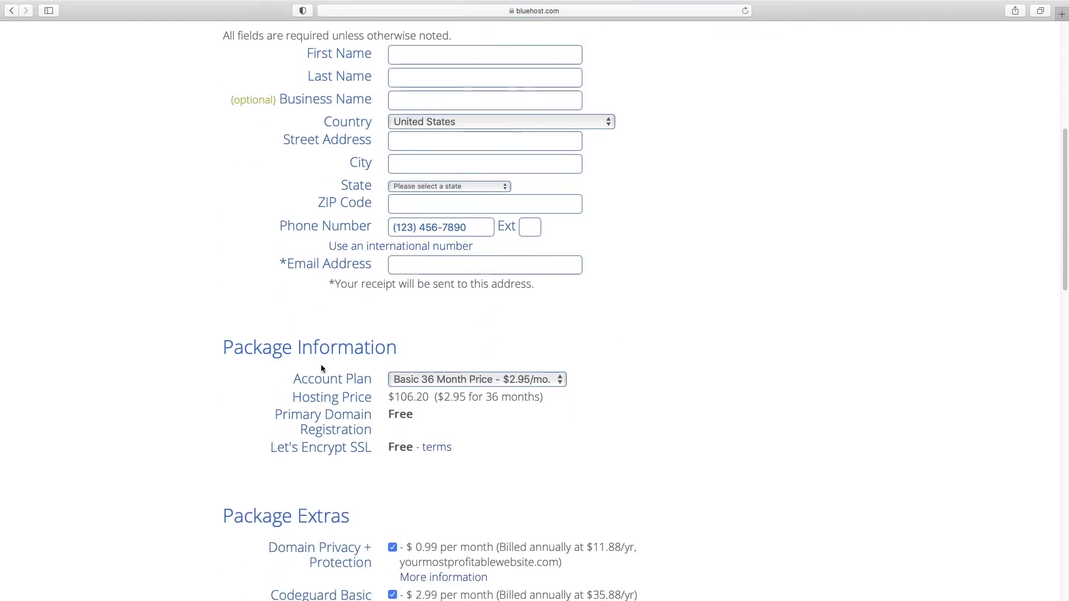
pyautogui.scroll(-4, 590, 376)
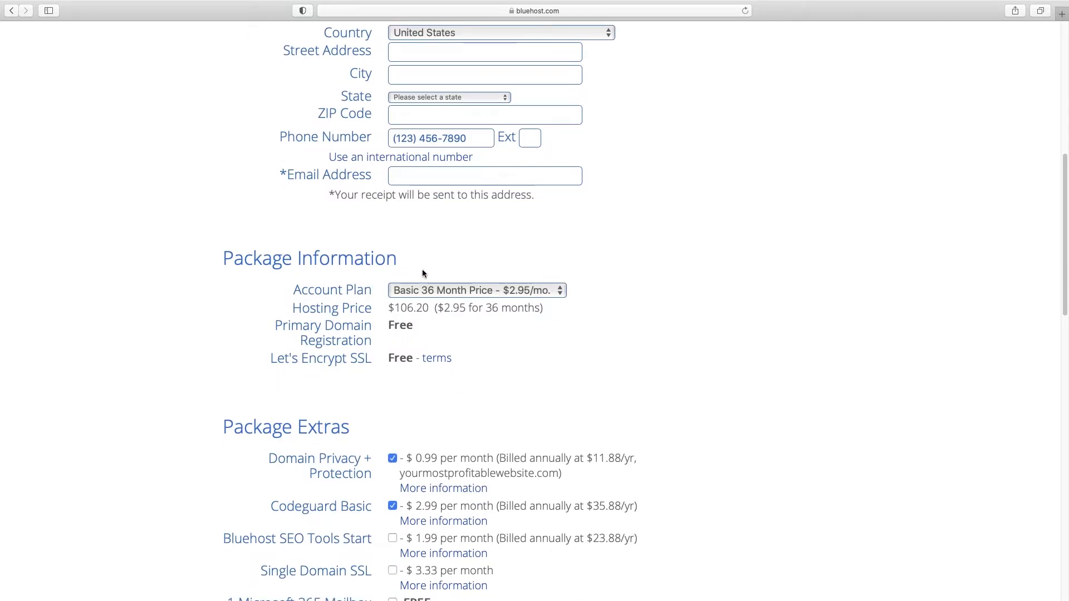
pyautogui.click(561, 296)
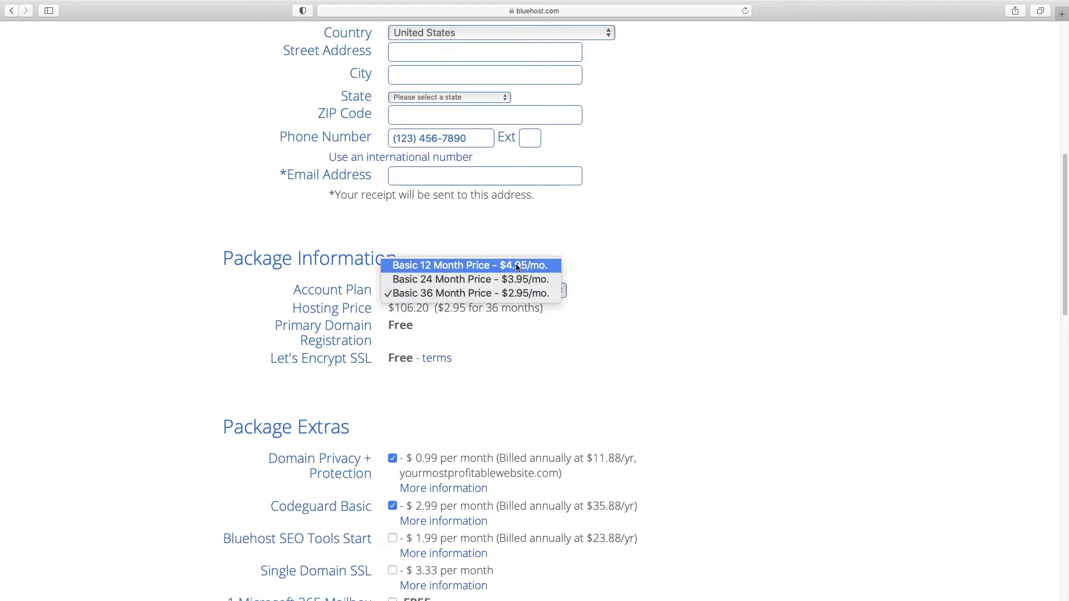
pyautogui.click(657, 301)
# Step: Remove SiteLock Security, Codeguard Basic and Domain Privacy + Protection, bringing checkout to $106.20
pyautogui.scroll(-5, 649, 304)
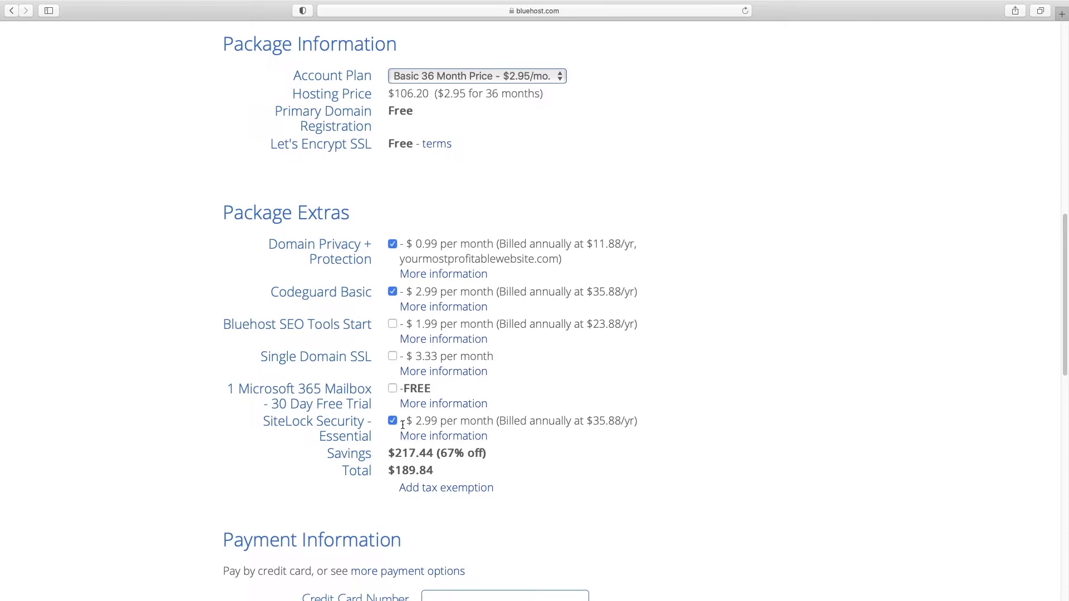
pyautogui.click(393, 421)
pyautogui.click(392, 292)
pyautogui.click(393, 244)
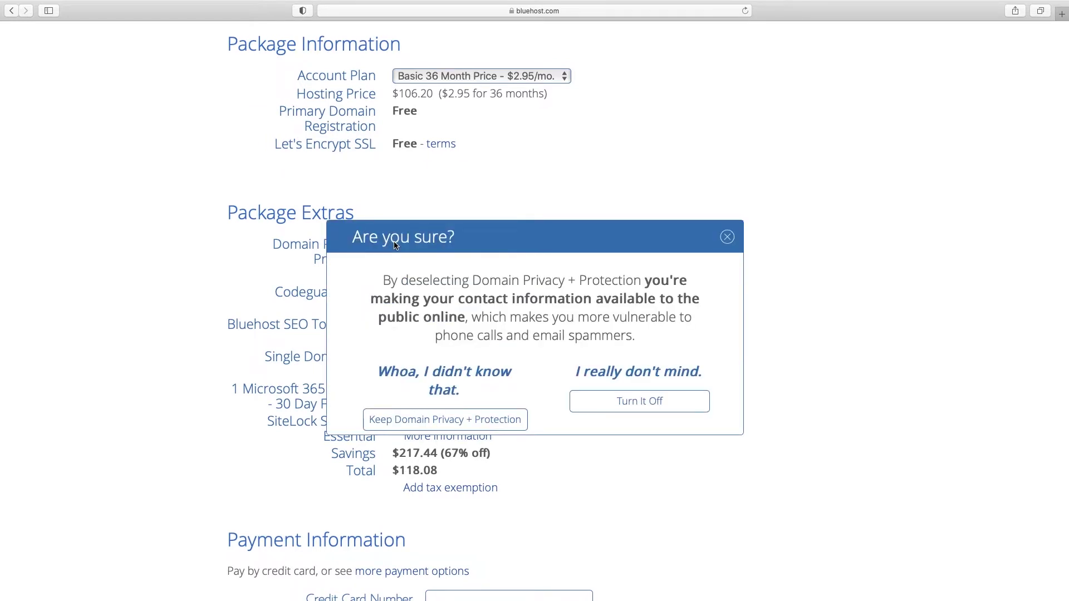
pyautogui.click(646, 402)
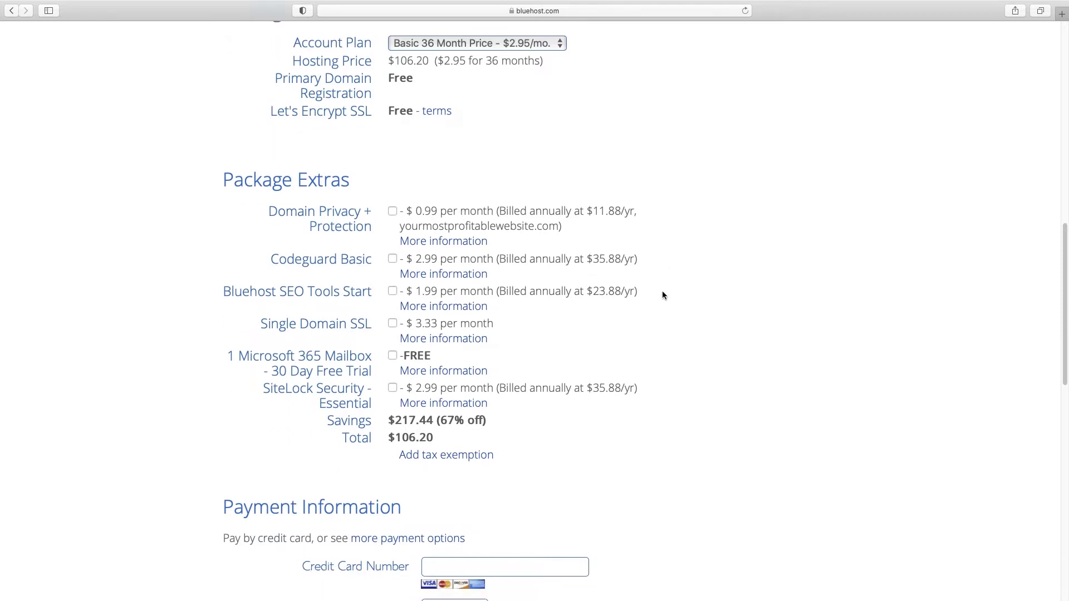
pyautogui.scroll(-5, 663, 295)
pyautogui.scroll(-3, 663, 295)
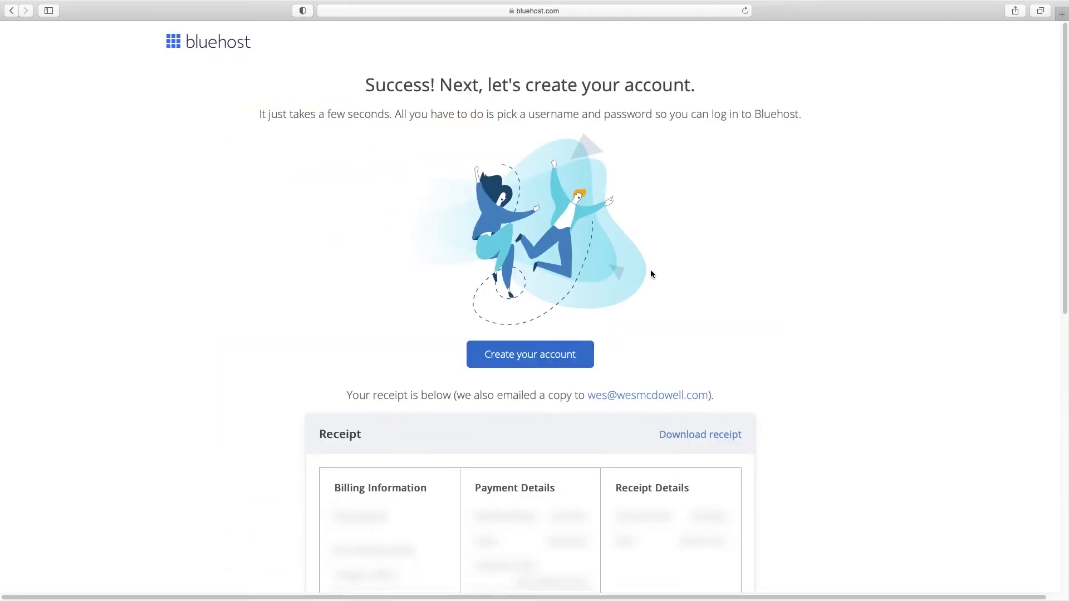
# Step: Create the Bluehost account with Safari's suggested strong password and accept the terms
pyautogui.click(534, 356)
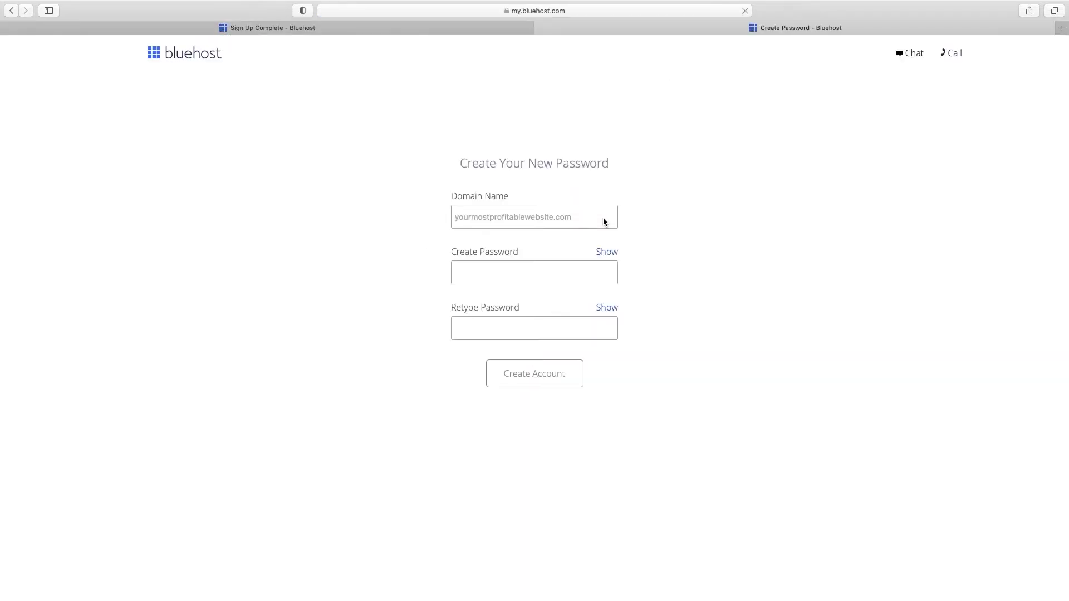
pyautogui.click(495, 271)
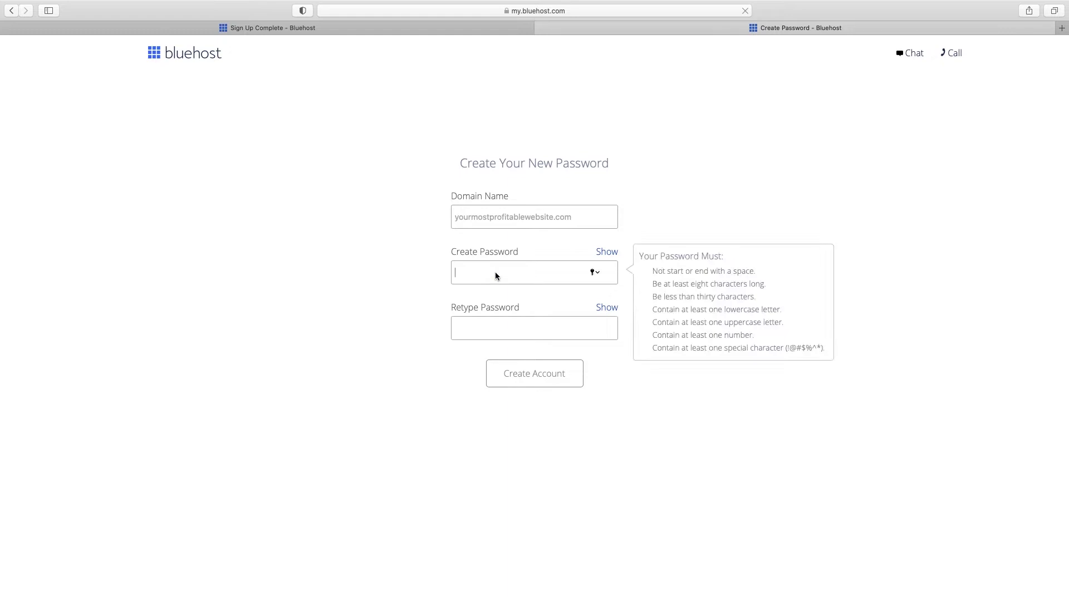
pyautogui.click(749, 305)
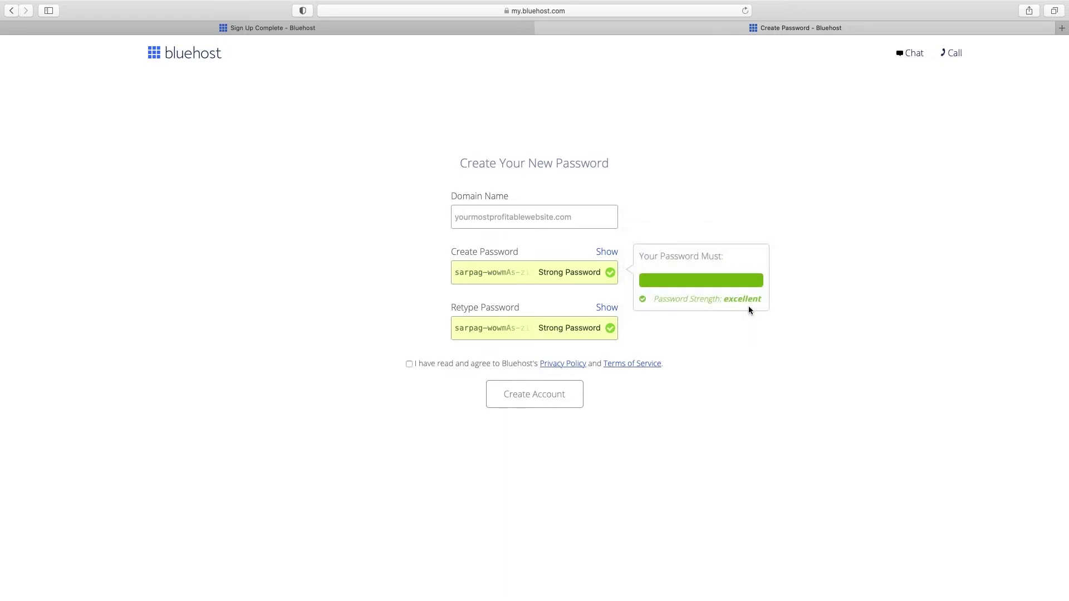
pyautogui.click(501, 276)
pyautogui.click(607, 254)
pyautogui.tripleClick(534, 273)
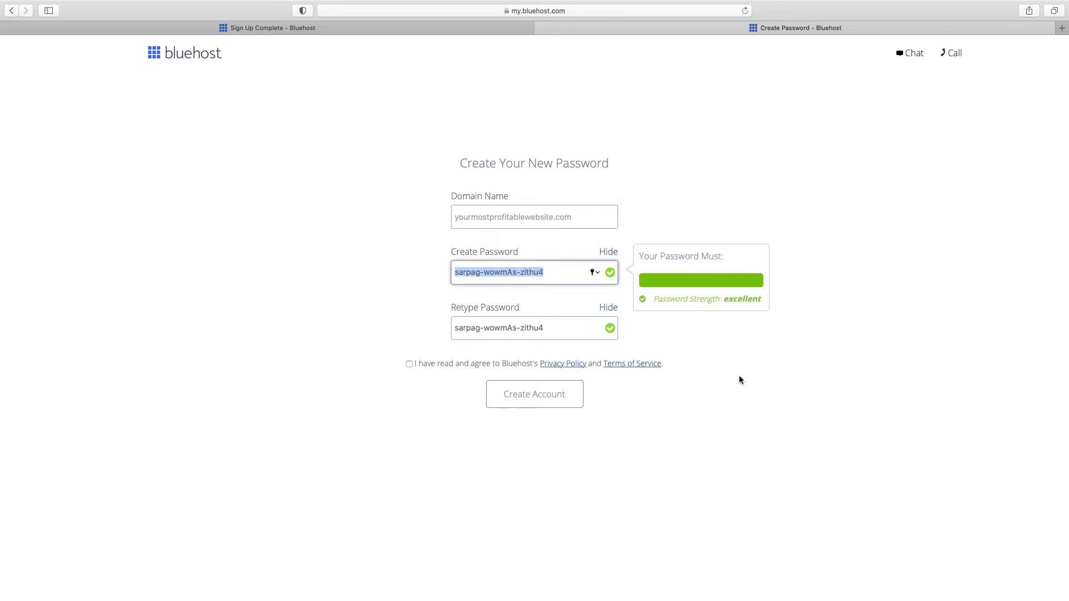
pyautogui.click(764, 407)
pyautogui.click(410, 366)
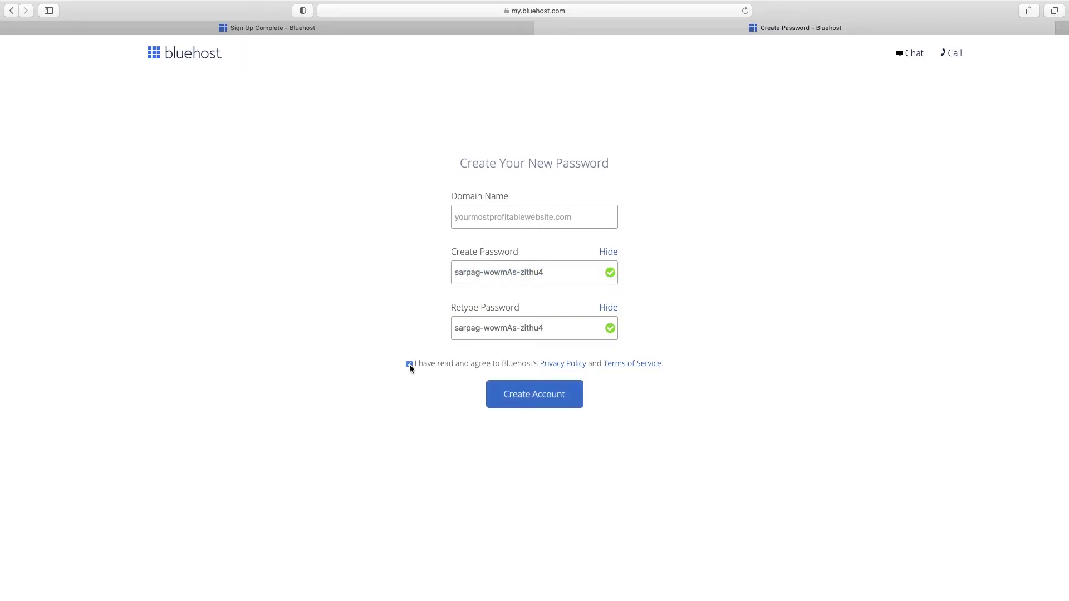
pyautogui.click(536, 399)
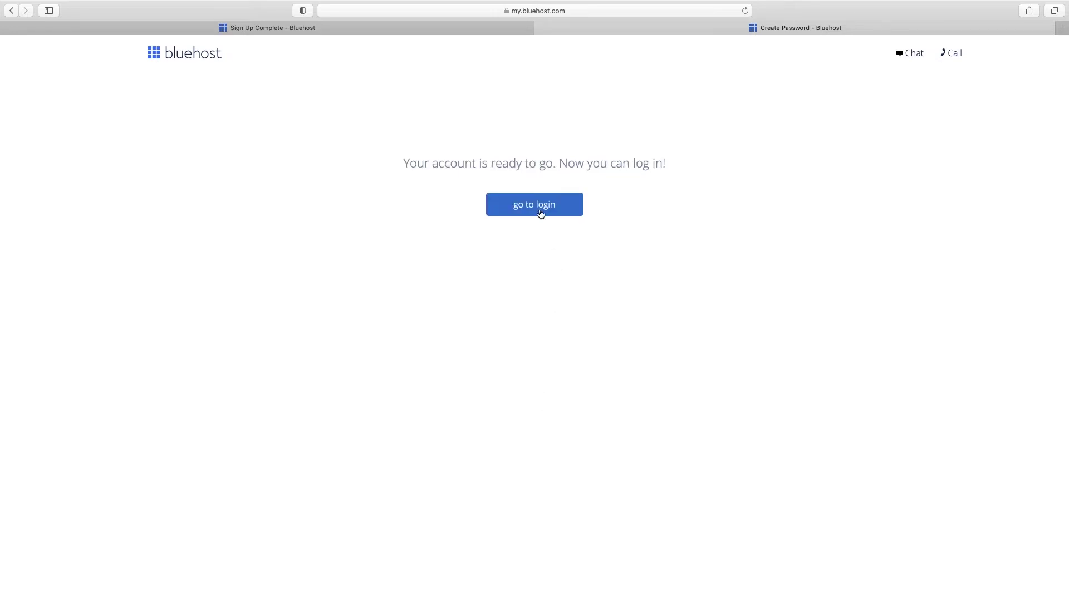
# Step: Log in to the Bluehost portal with the pasted password and save it in the browser
pyautogui.click(540, 214)
pyautogui.click(524, 359)
pyautogui.press('super+v')
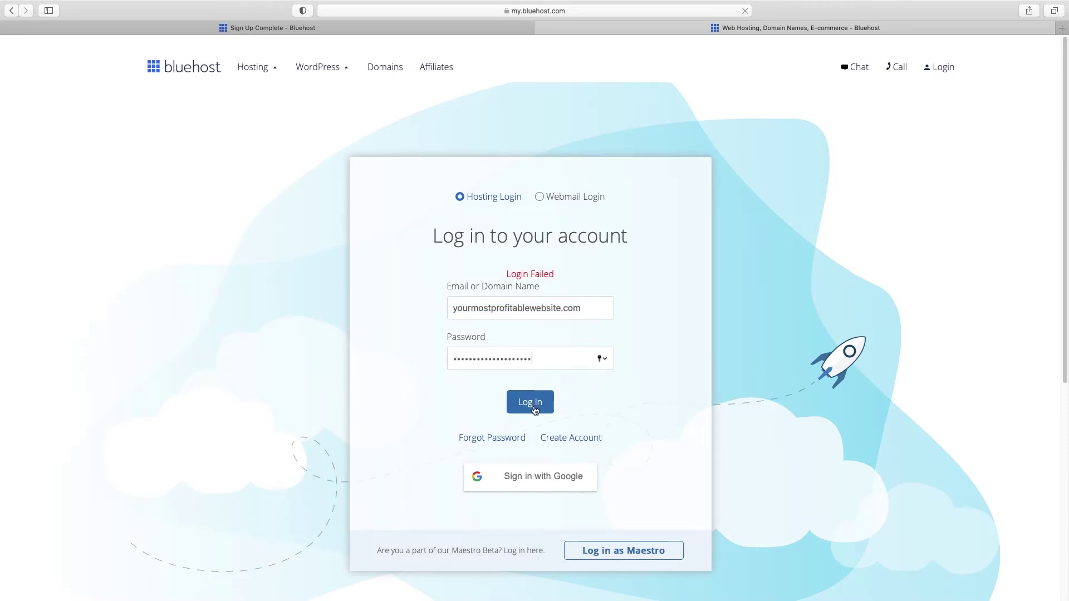
pyautogui.click(533, 408)
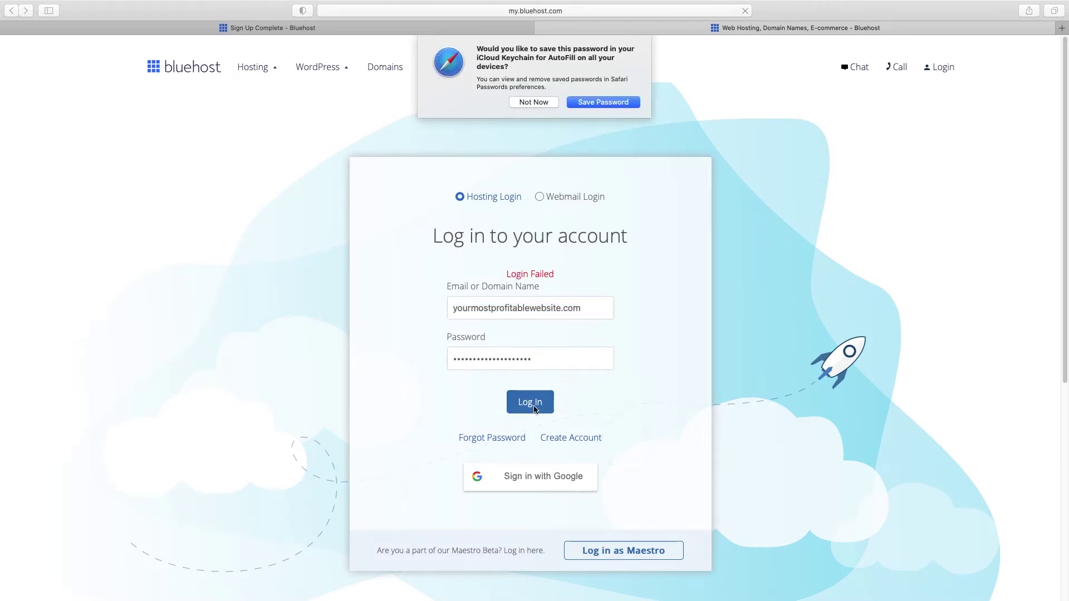
pyautogui.click(598, 105)
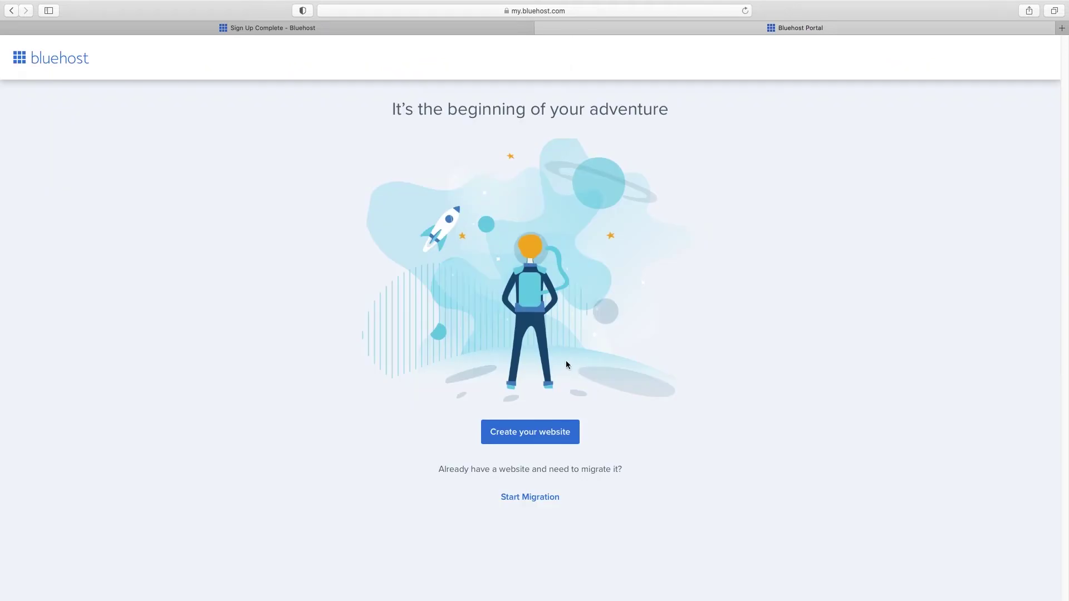
# Step: Skip the onboarding questions and choose to build a standard WordPress site
pyautogui.click(530, 433)
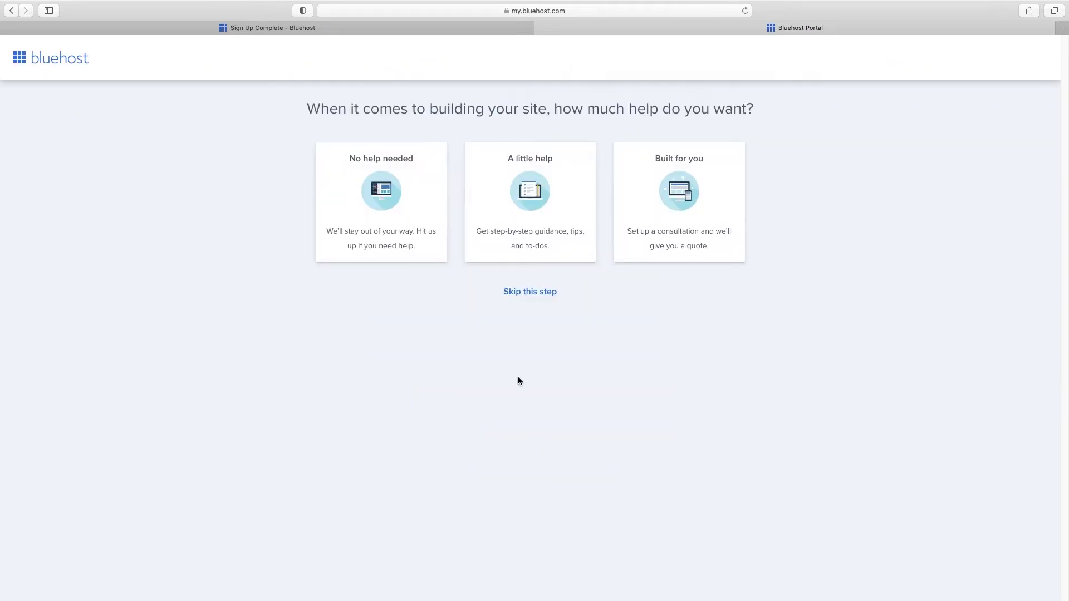
pyautogui.click(527, 292)
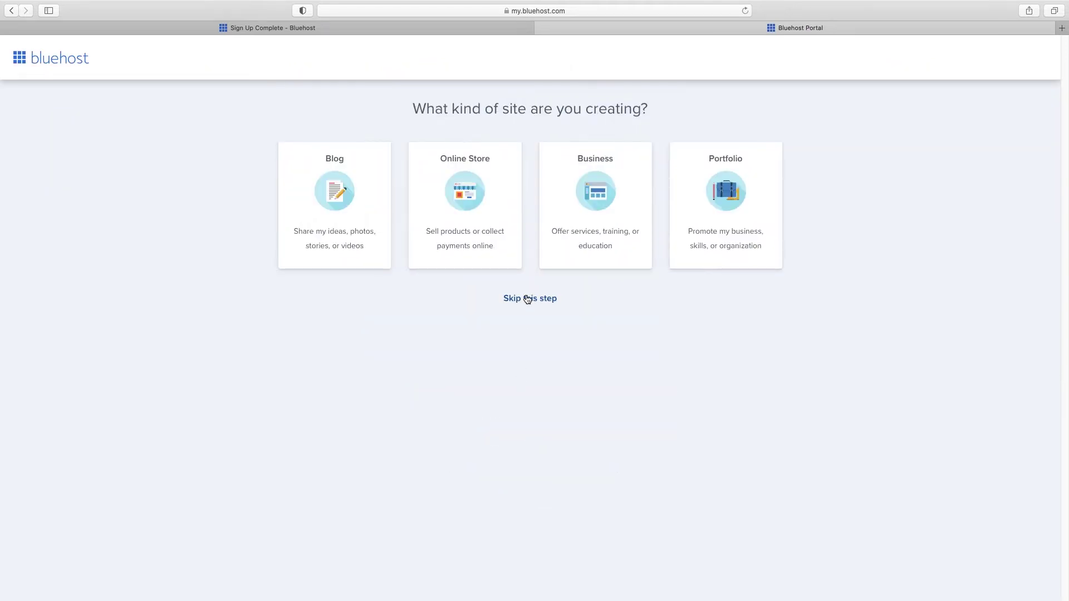
pyautogui.click(528, 299)
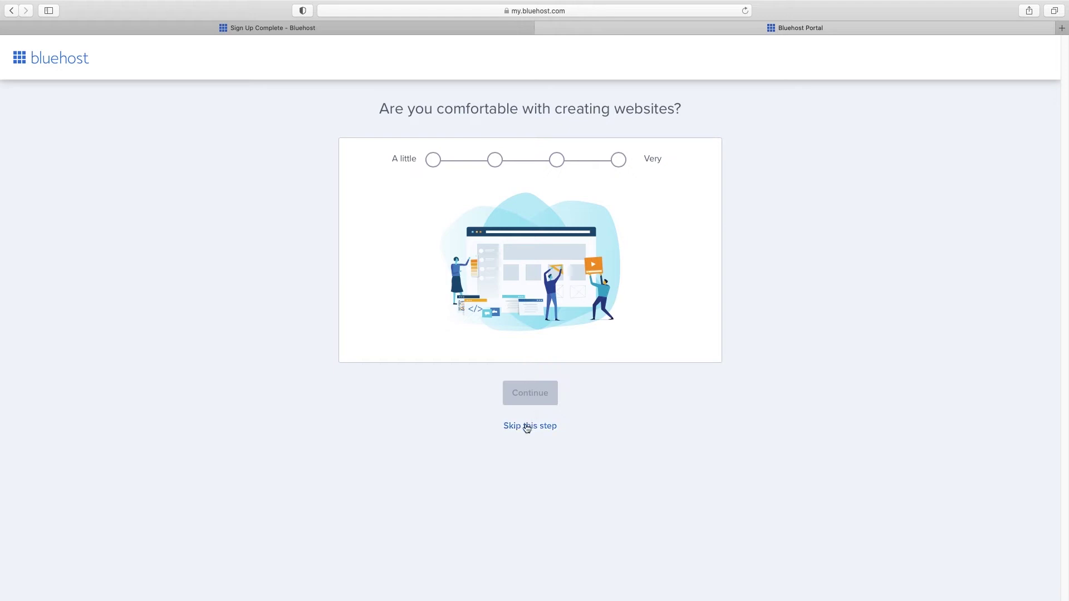
pyautogui.click(527, 426)
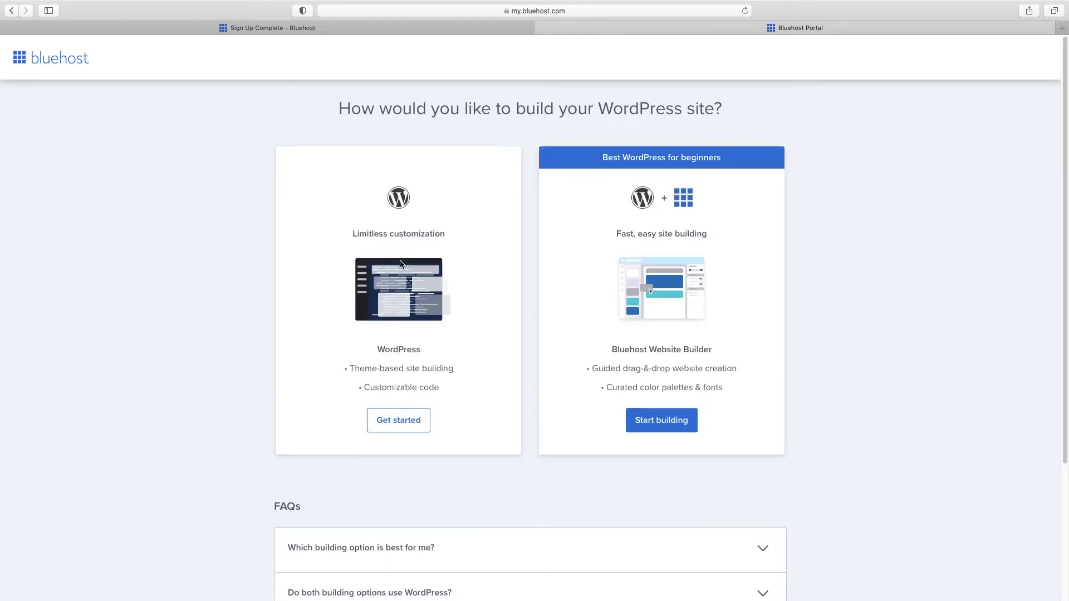
pyautogui.click(399, 420)
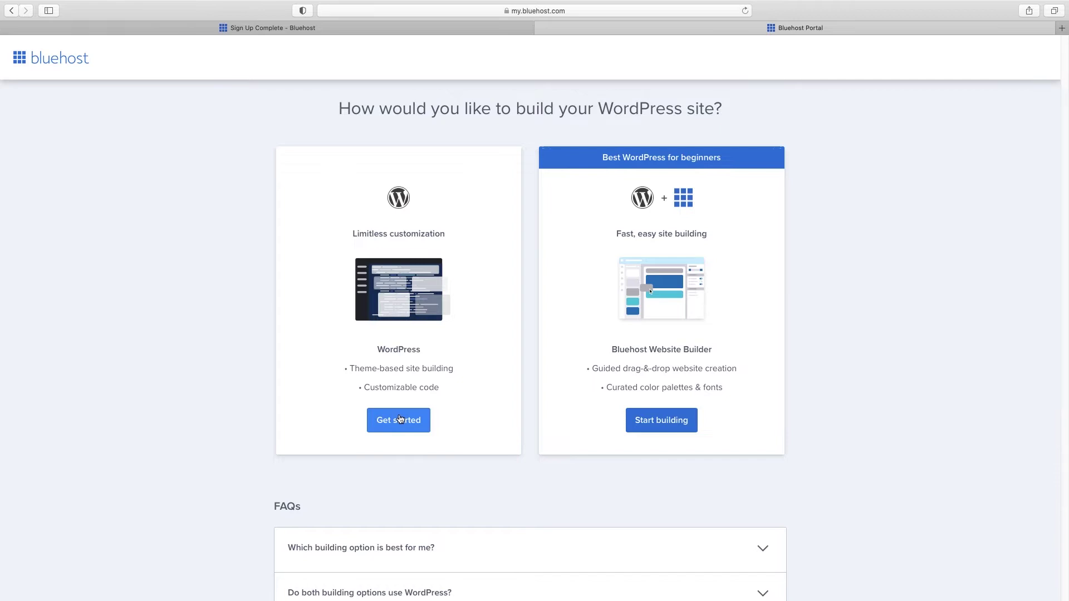
# Step: Set the site type to Consulting & Coaching and skip the audience question
pyautogui.click(597, 237)
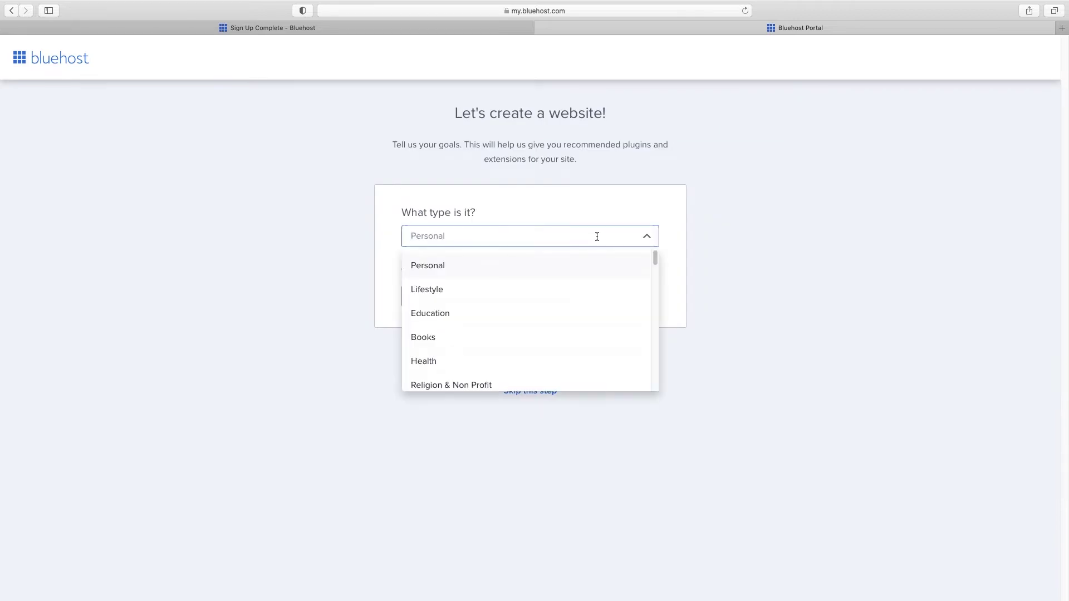
pyautogui.scroll(-5, 529, 355)
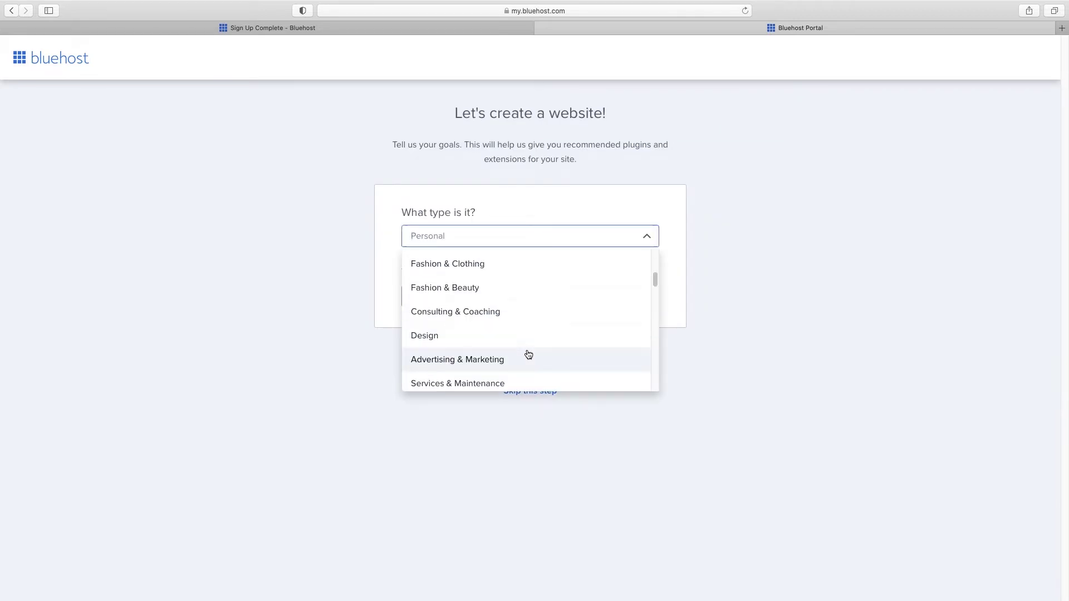
pyautogui.click(529, 315)
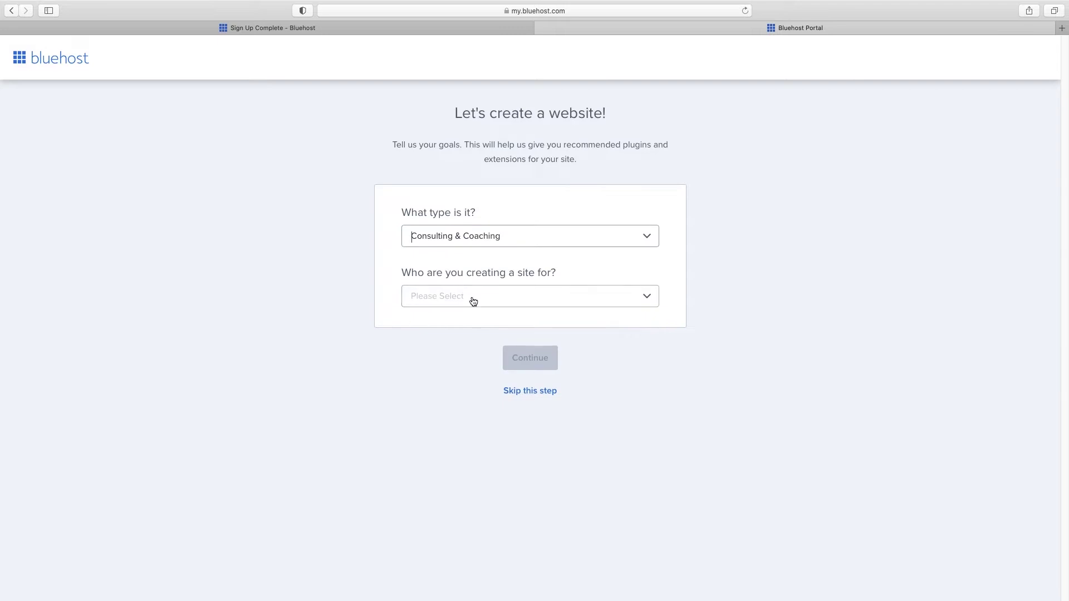
pyautogui.click(519, 392)
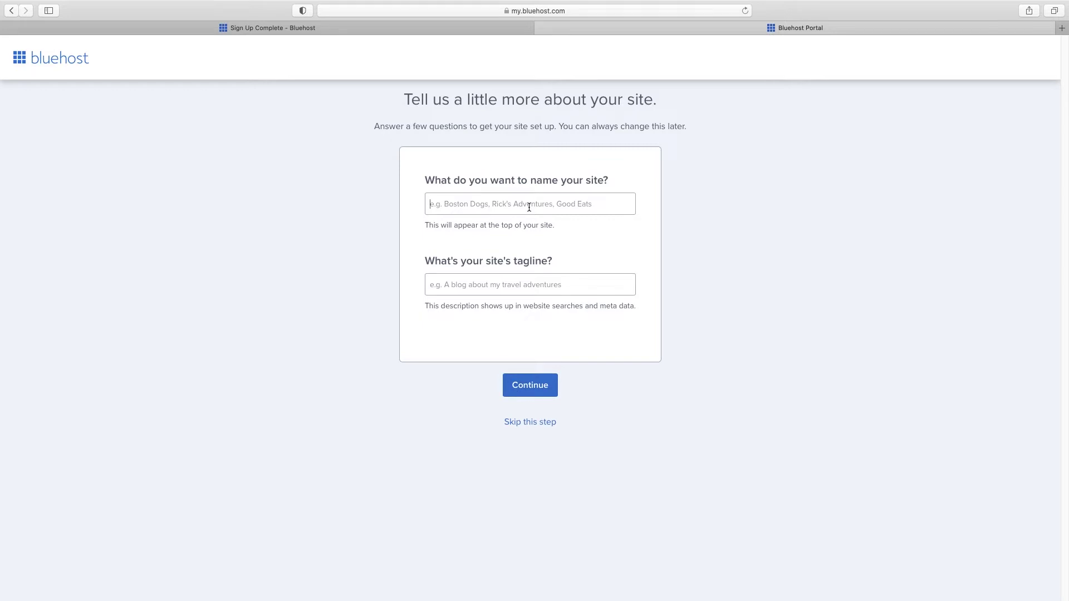
# Step: Name the site 'Business Name' and skip the theme selection
pyautogui.write('Business Name Here')
pyautogui.click(530, 386)
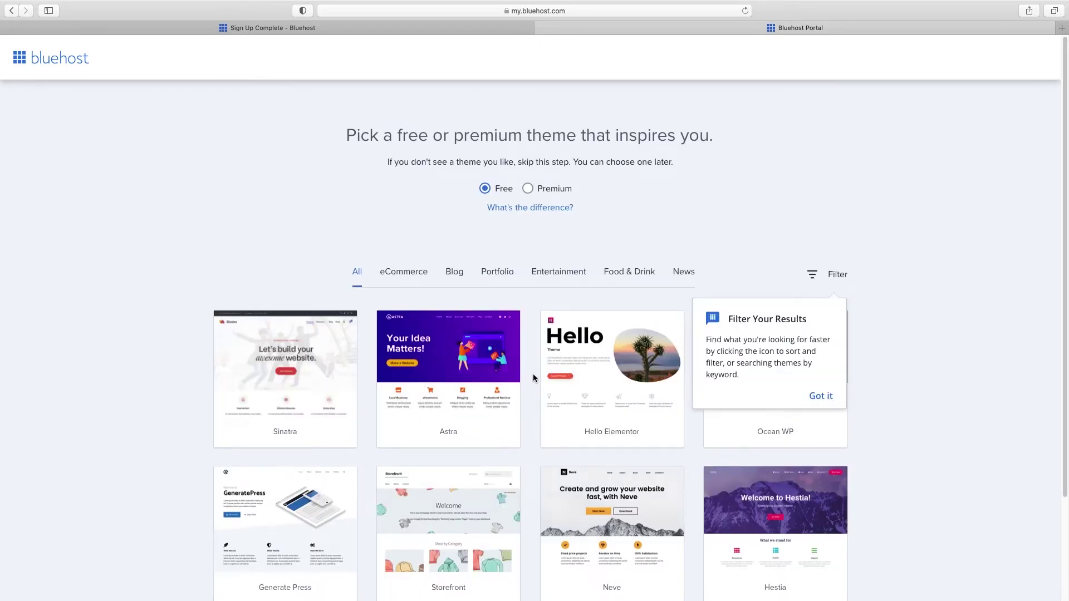
pyautogui.scroll(-5, 532, 378)
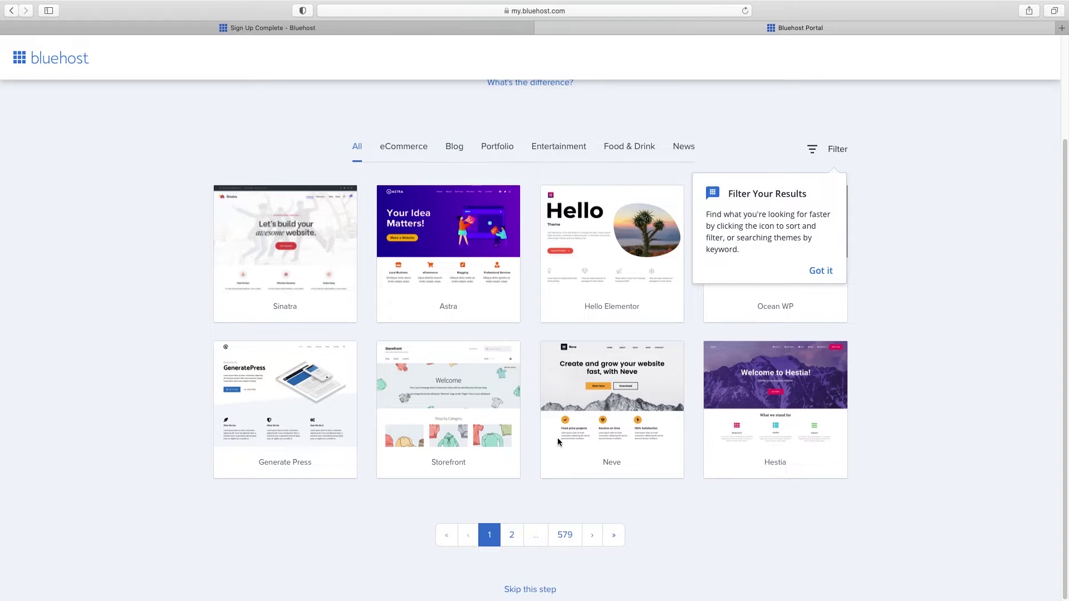
pyautogui.click(534, 591)
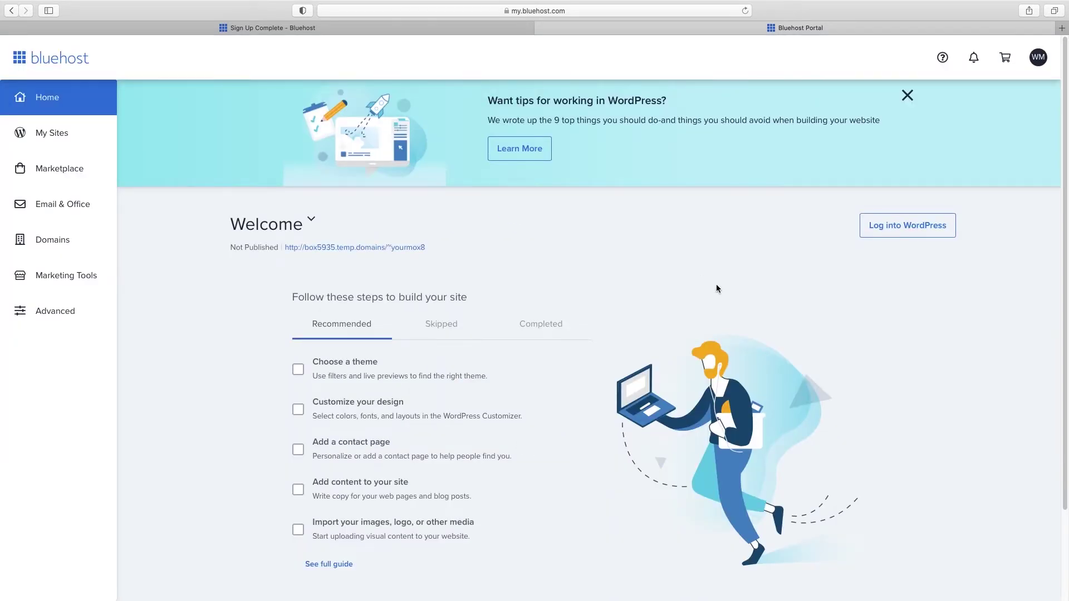
# Step: Log into WordPress admin from the Bluehost portal and open Users > All Users
pyautogui.click(919, 227)
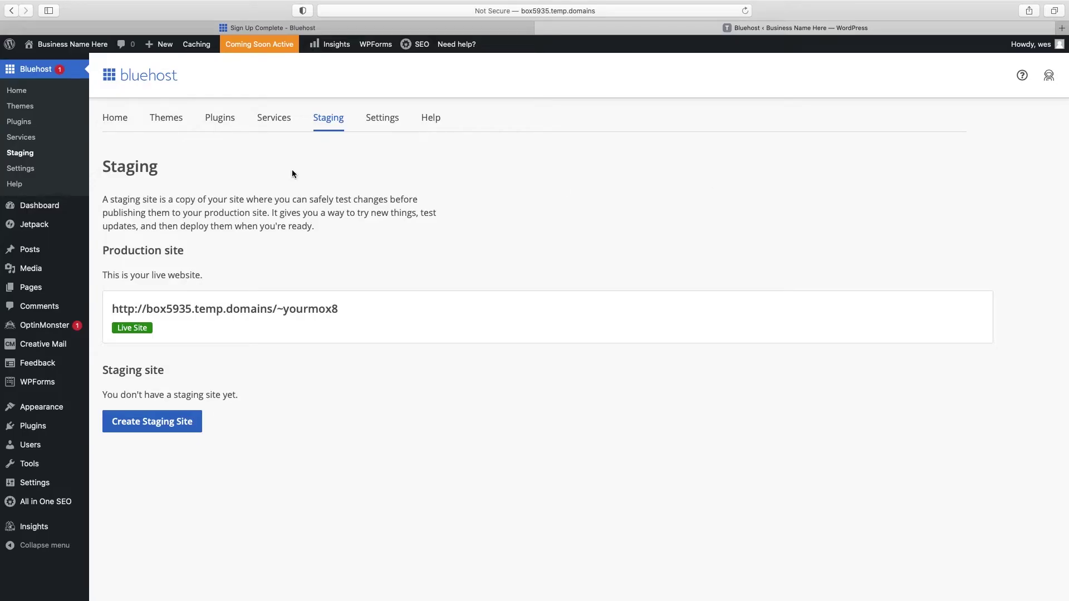
pyautogui.click(34, 207)
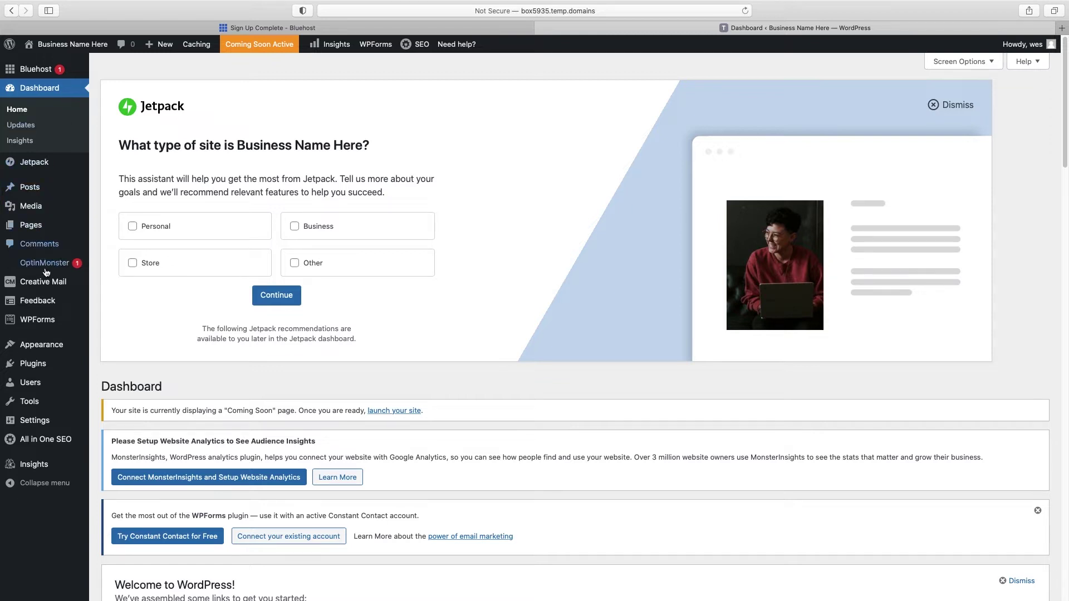
pyautogui.moveTo(42, 187)
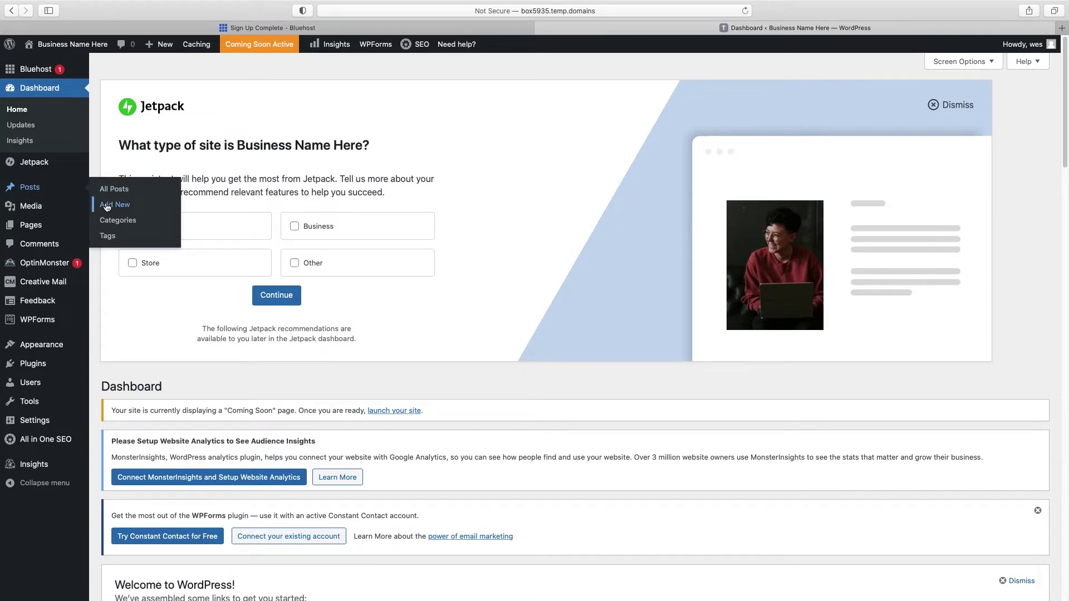
pyautogui.moveTo(32, 229)
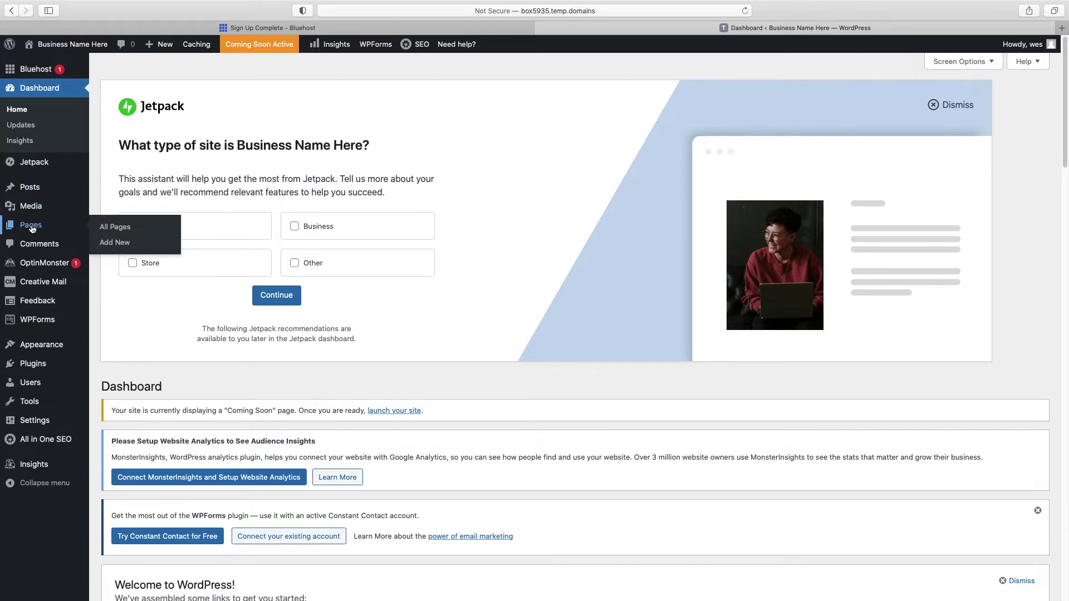
pyautogui.moveTo(53, 315)
pyautogui.moveTo(33, 387)
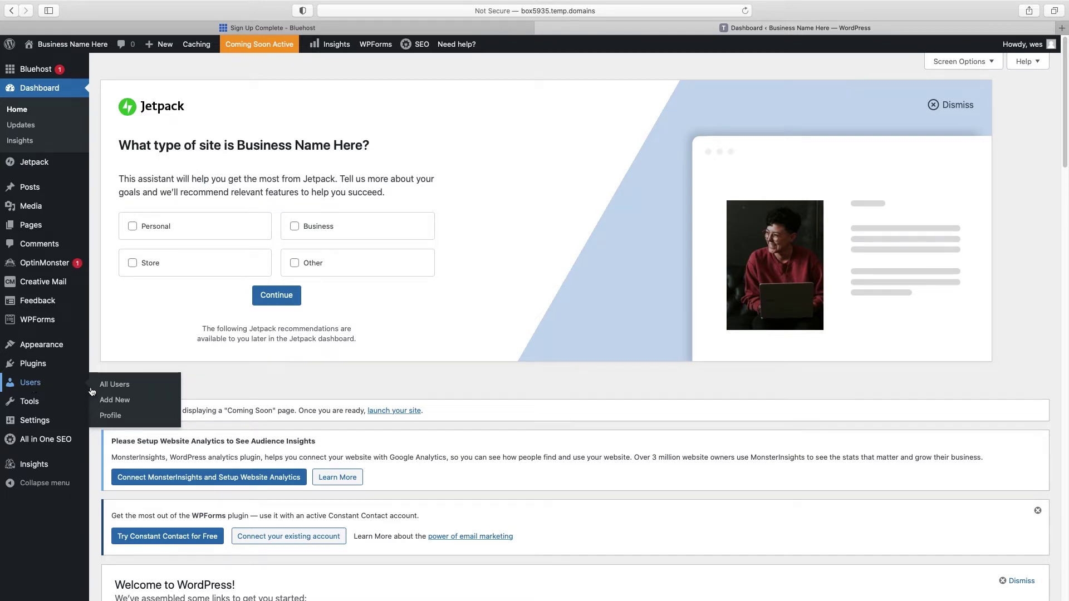
pyautogui.click(111, 387)
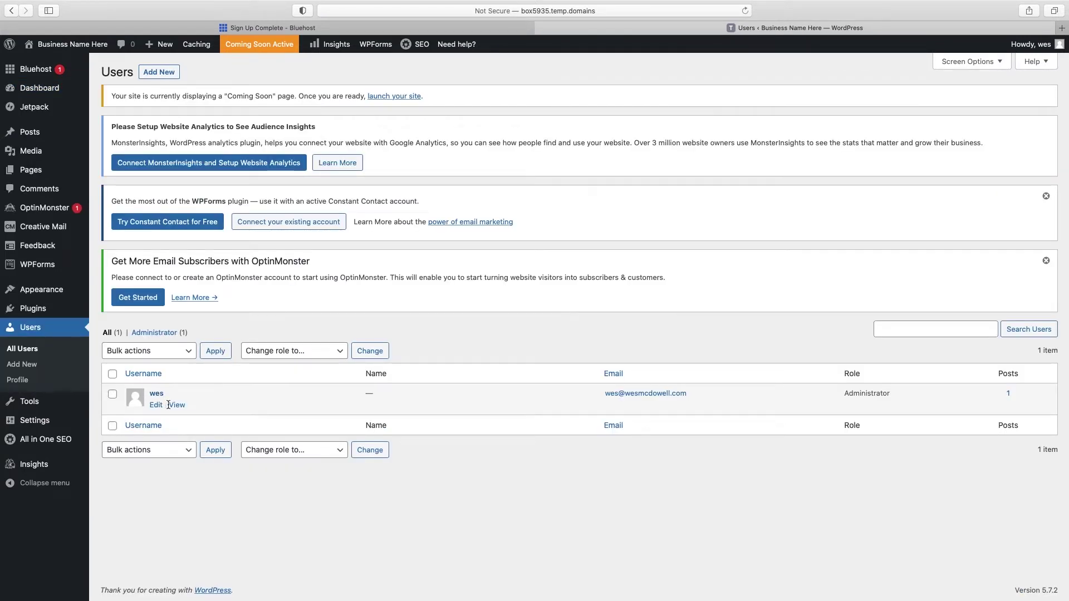
# Step: Generate a new password on the administrator's profile, then leave for Installed Plugins
pyautogui.click(157, 405)
pyautogui.scroll(-5, 506, 354)
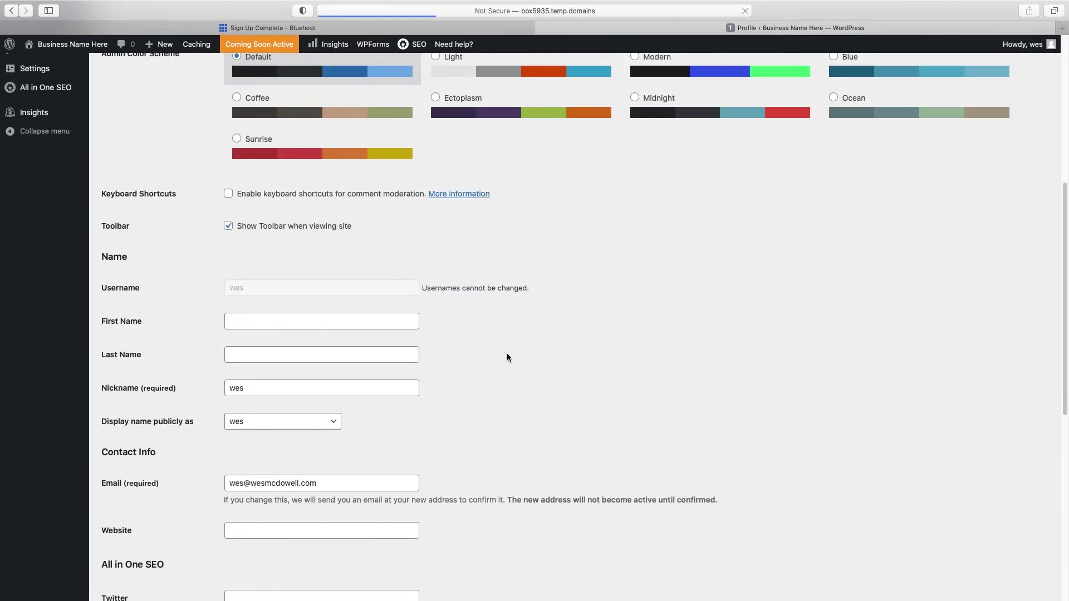
pyautogui.scroll(-3, 506, 357)
pyautogui.scroll(1, 263, 198)
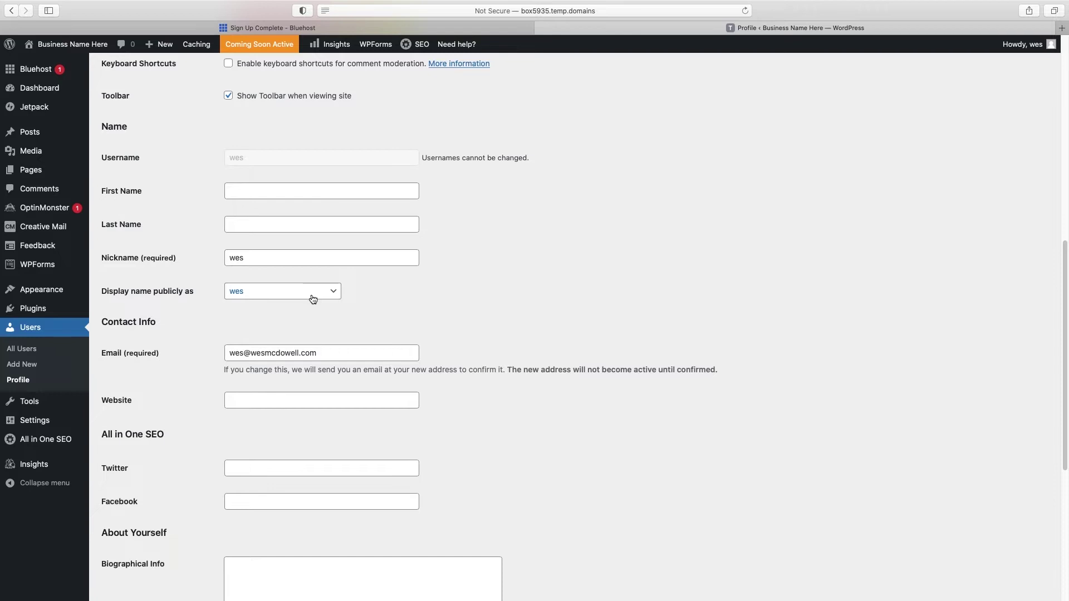
pyautogui.scroll(-1, 312, 298)
pyautogui.scroll(-2, 312, 298)
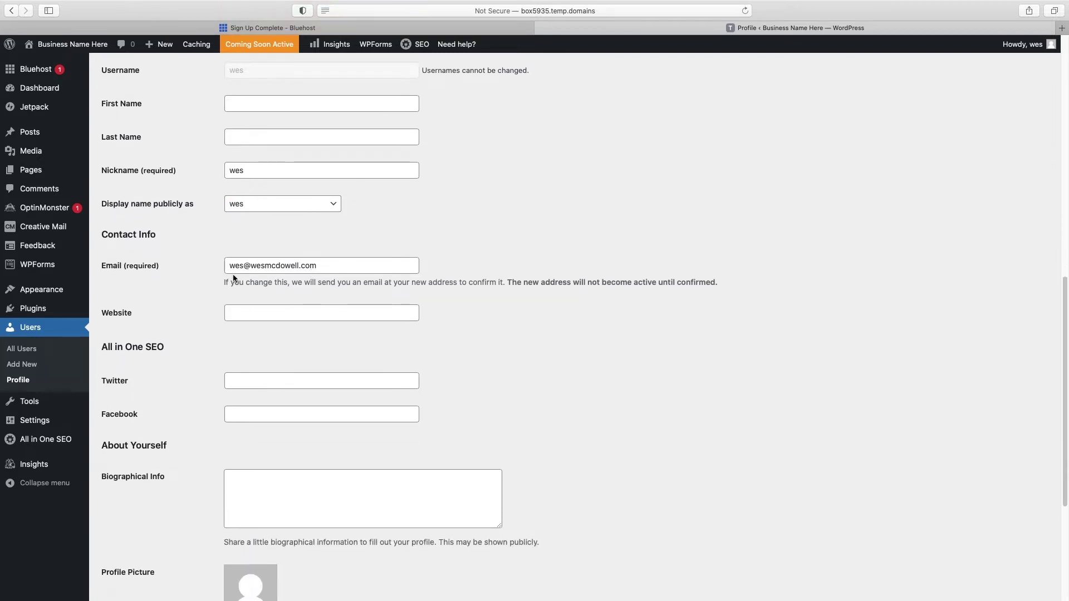
pyautogui.scroll(-8, 310, 265)
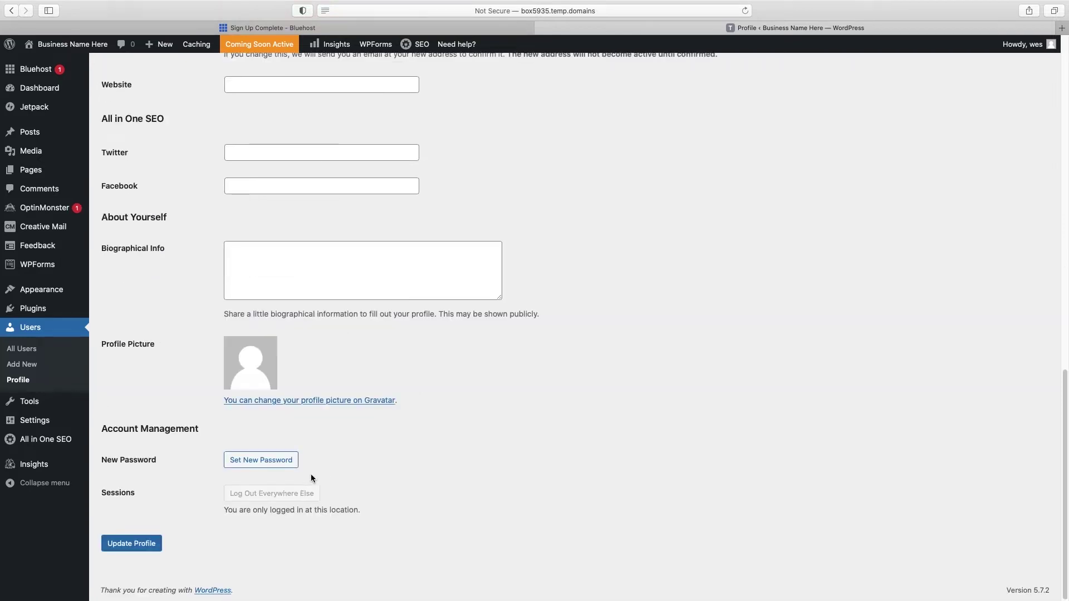
pyautogui.click(260, 462)
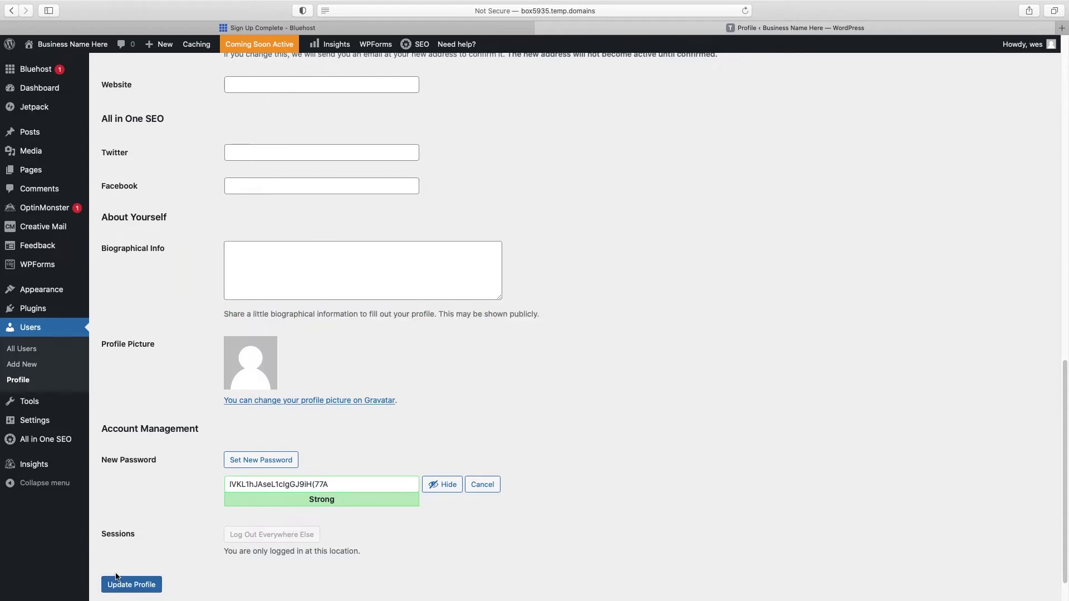
pyautogui.click(33, 313)
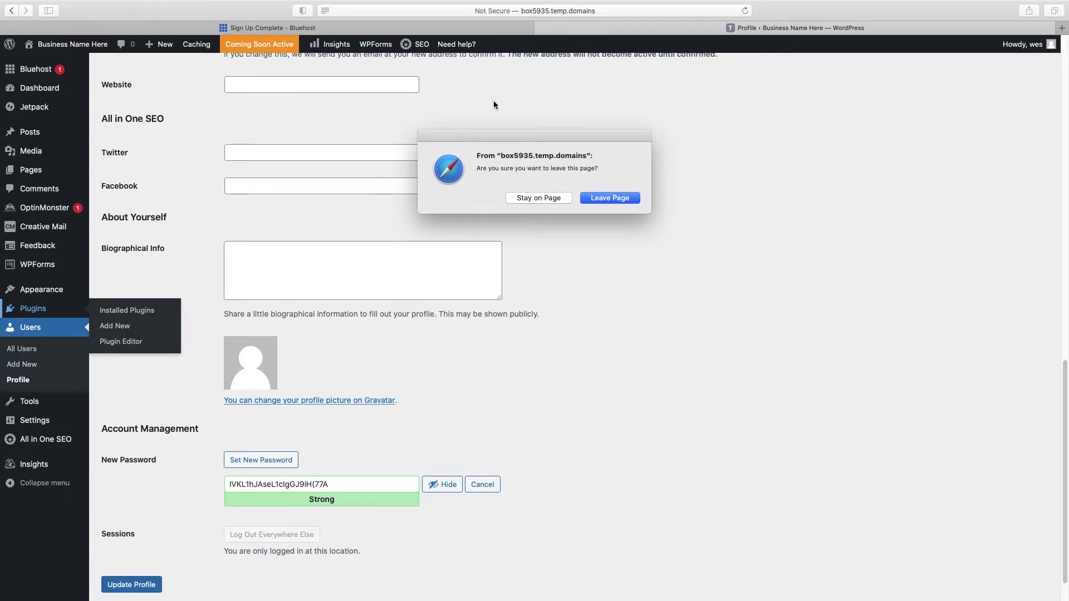
pyautogui.click(595, 198)
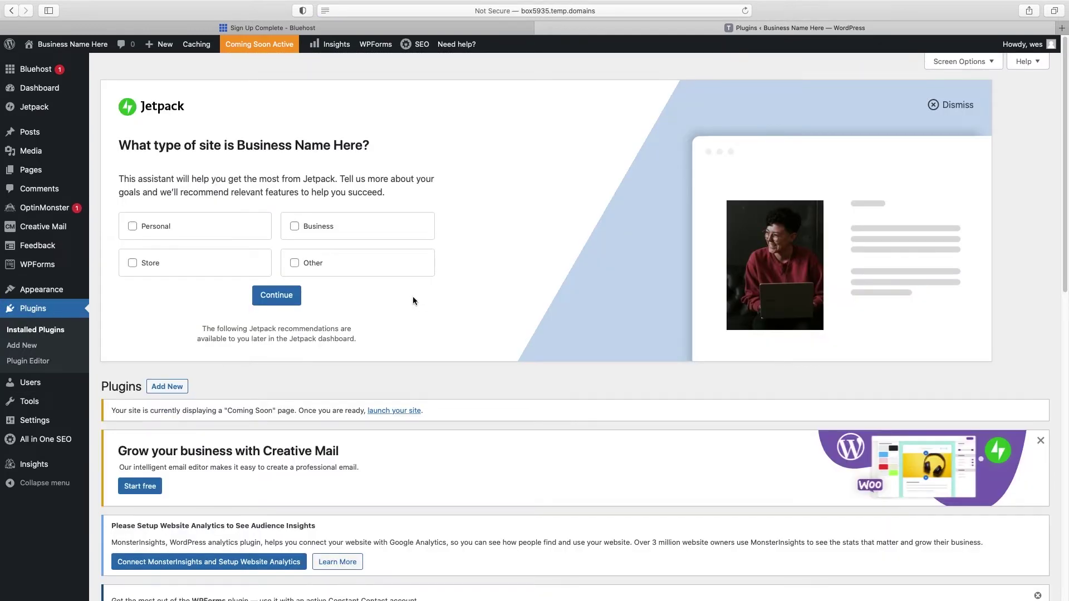
# Step: Dismiss the Jetpack, Creative Mail, WPForms and OptinMonster notices on the Plugins screen
pyautogui.click(966, 103)
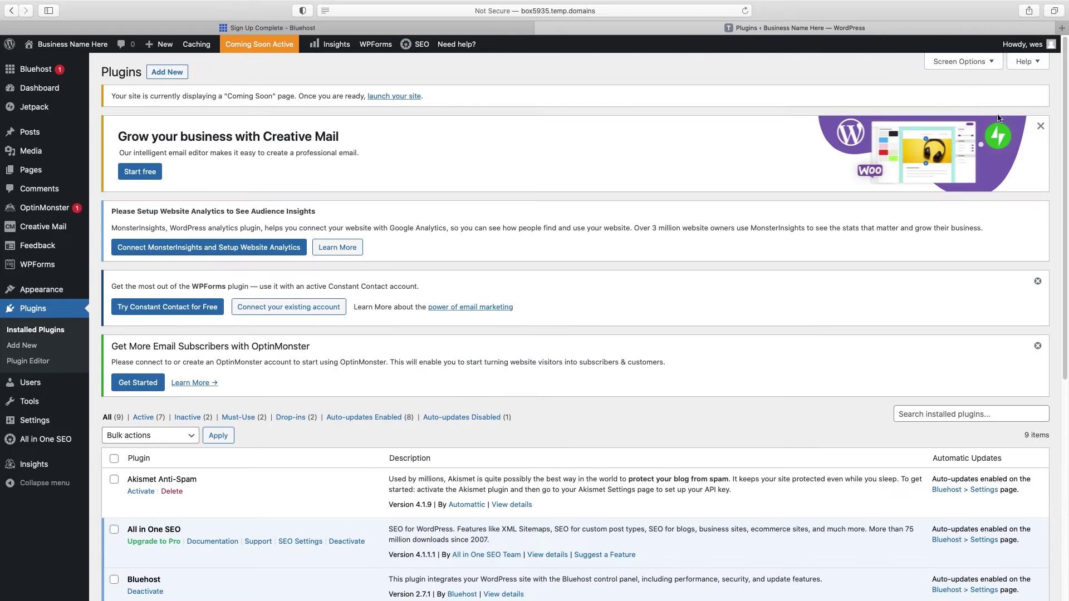
pyautogui.click(1041, 127)
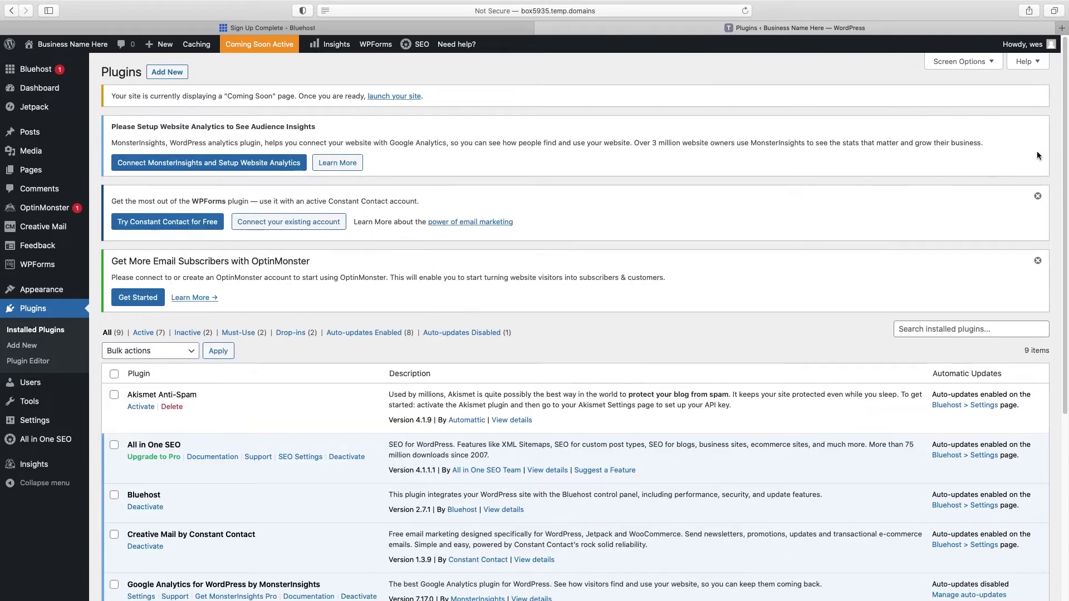
pyautogui.click(1038, 195)
pyautogui.click(1038, 198)
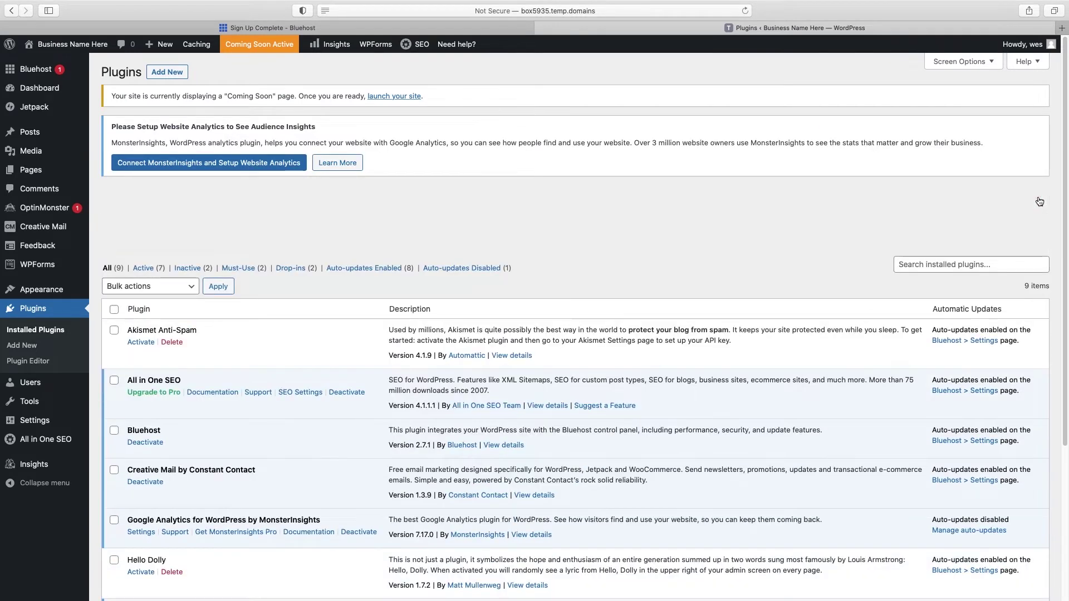
pyautogui.scroll(-1, 997, 212)
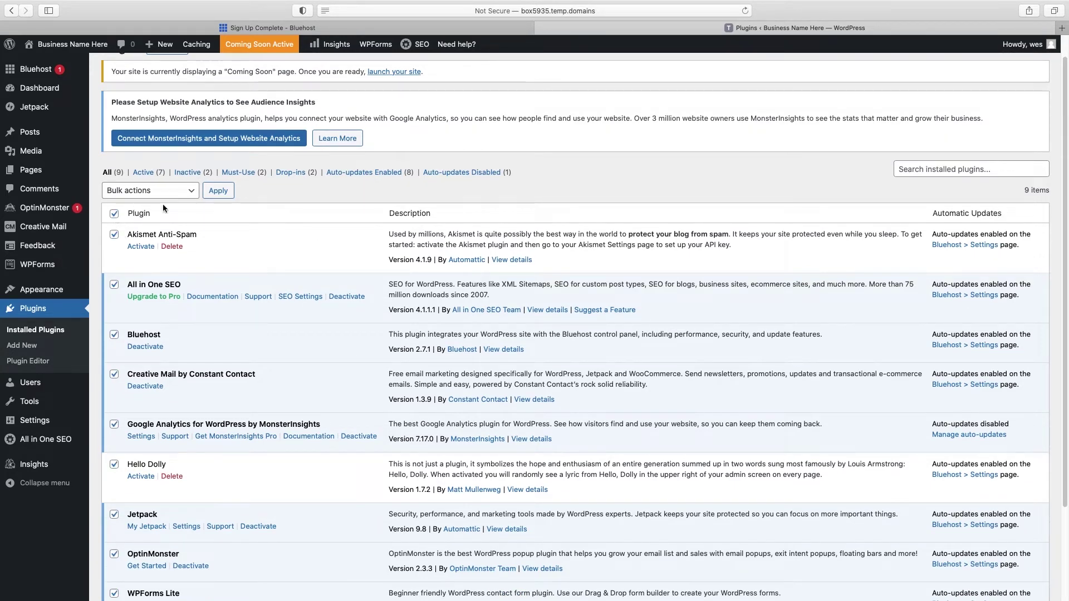
# Step: Bulk-deactivate and delete all nine checked plugins
pyautogui.click(191, 190)
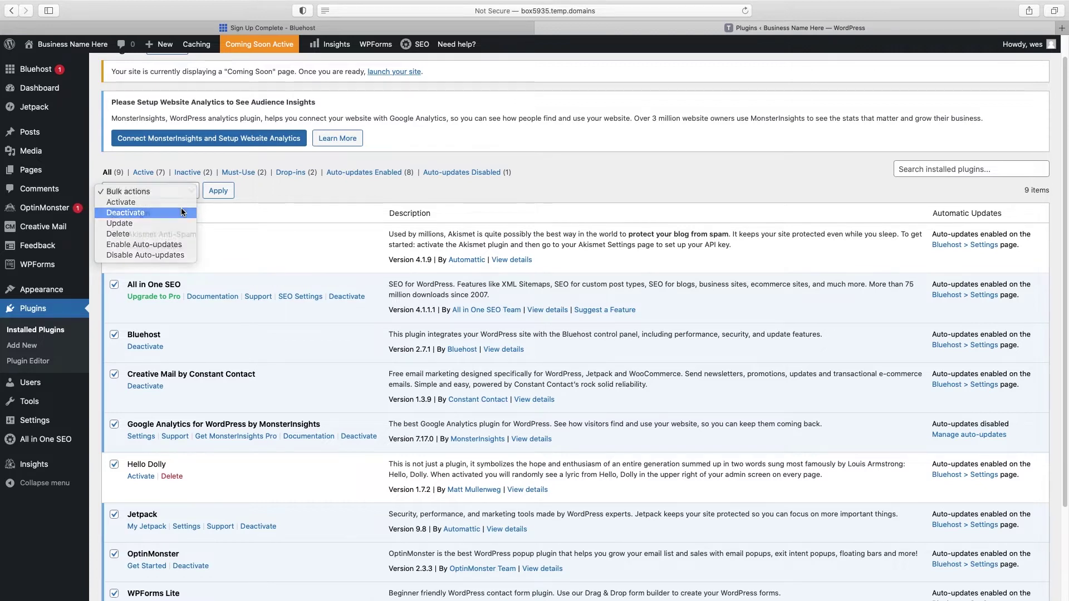
pyautogui.click(181, 211)
pyautogui.click(216, 192)
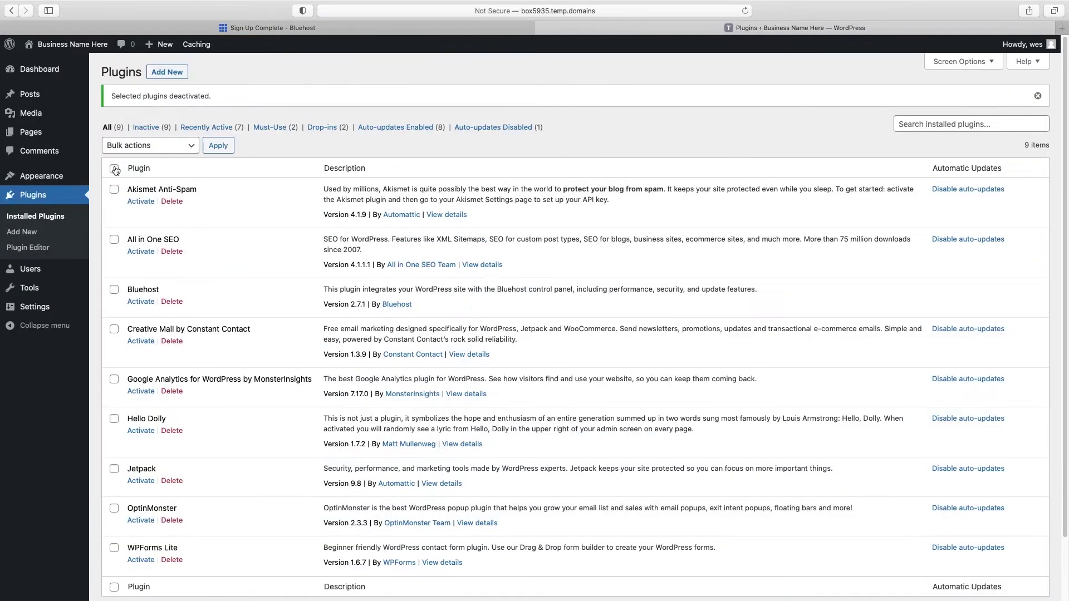
pyautogui.click(179, 188)
pyautogui.click(217, 145)
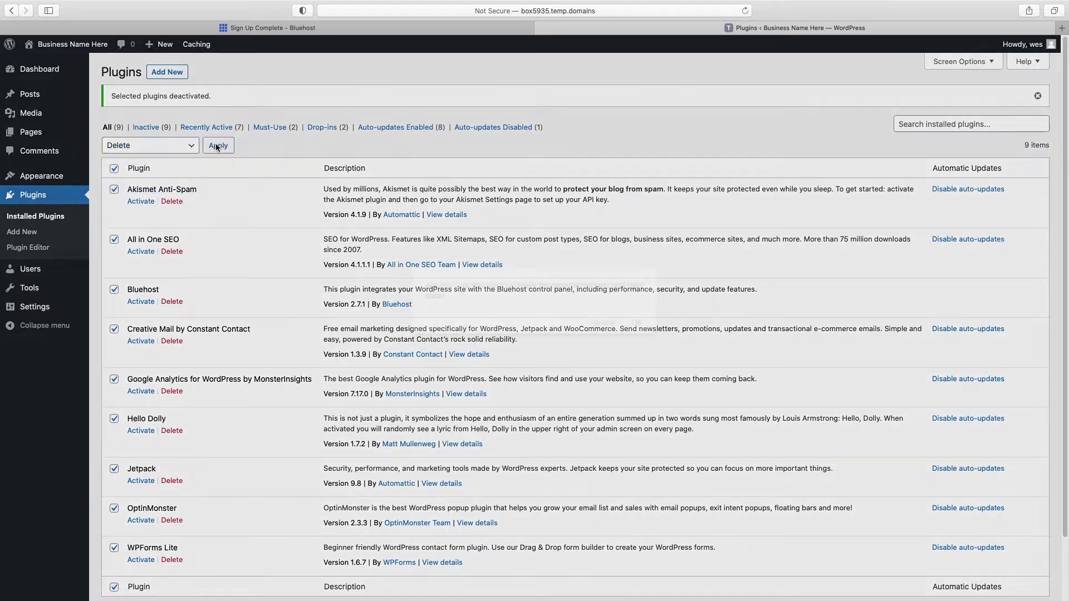
pyautogui.click(634, 321)
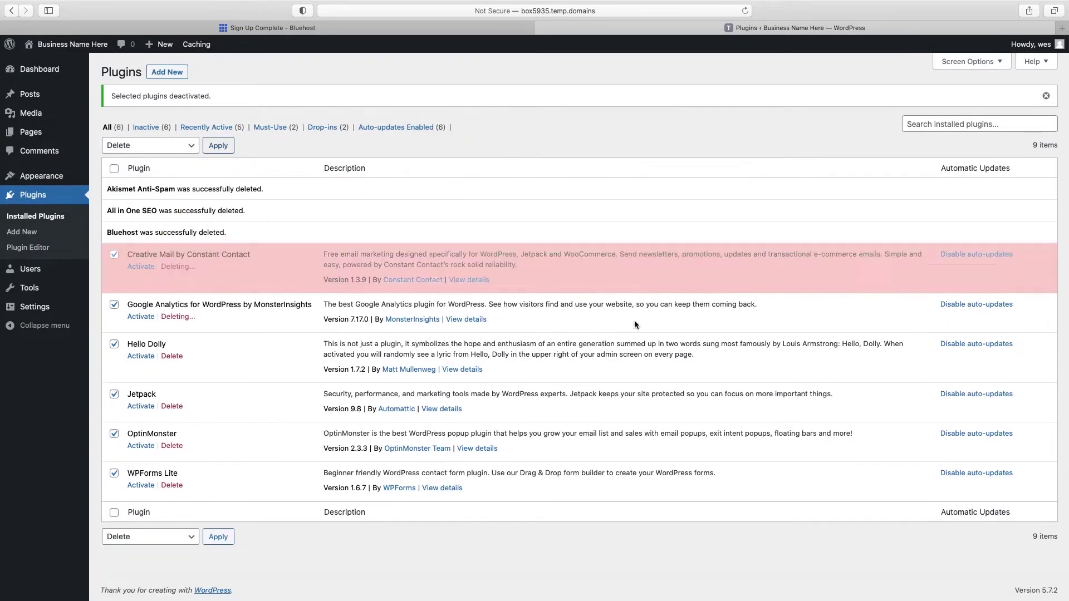
pyautogui.click(21, 233)
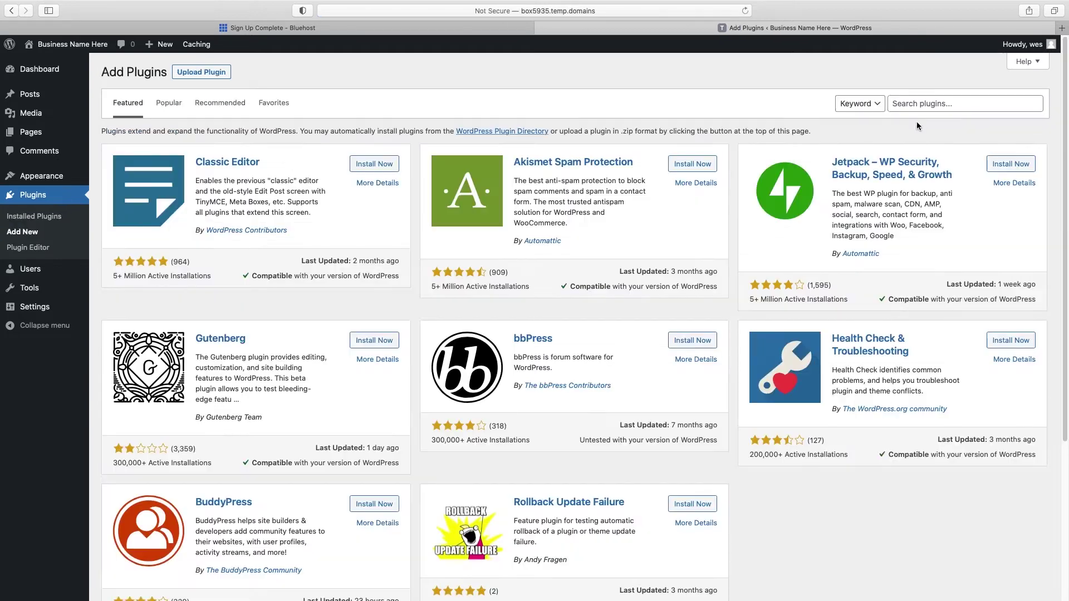
# Step: Install and activate Starter Templates from a 'starter template' search, choosing Elementor as page builder
pyautogui.click(920, 105)
pyautogui.write('starter templates')
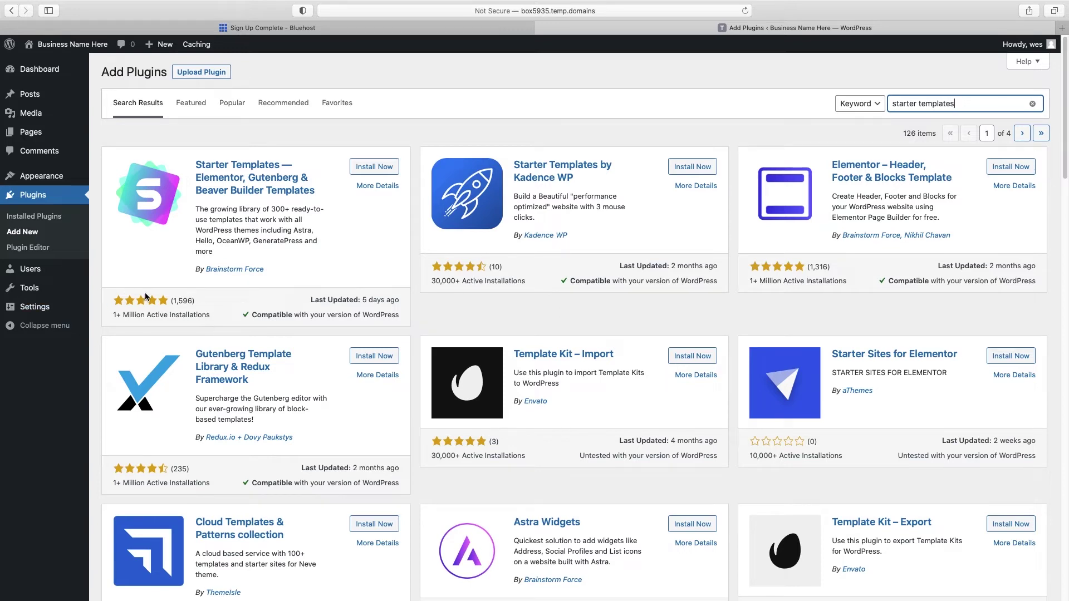
pyautogui.click(381, 167)
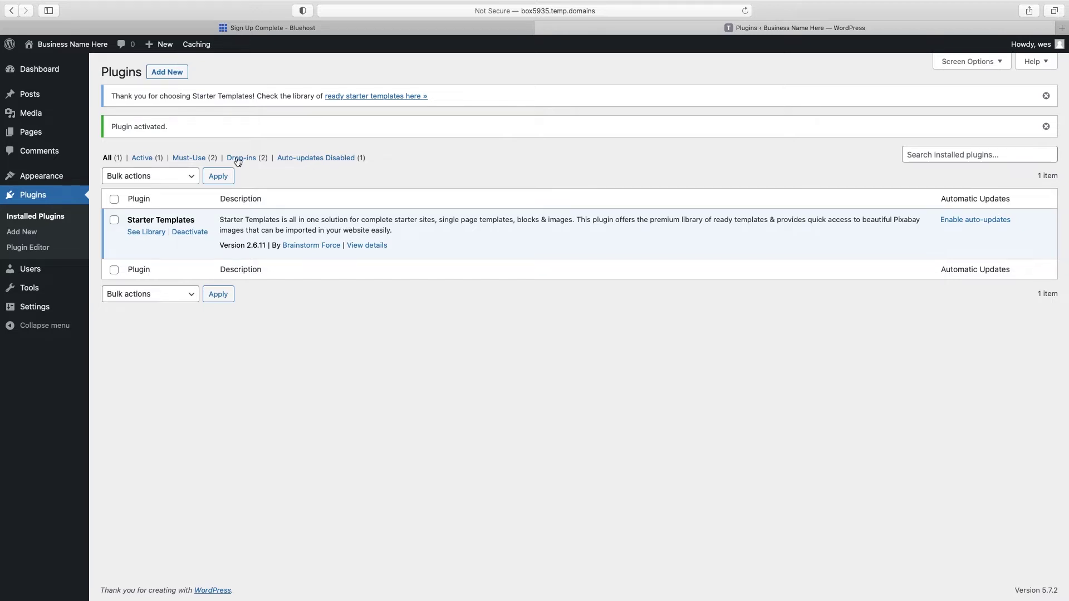
pyautogui.click(148, 234)
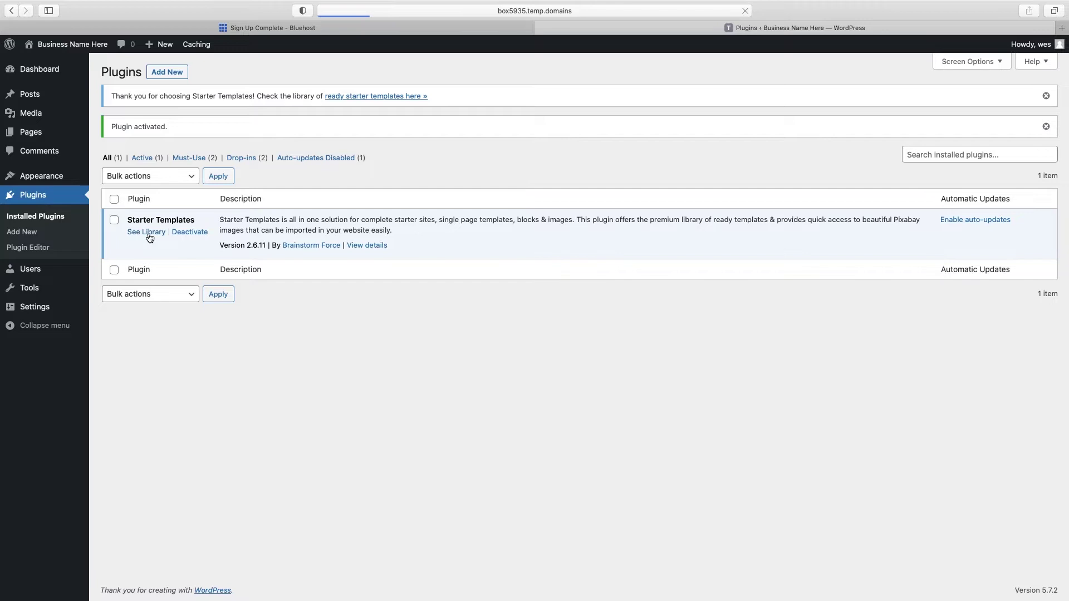
pyautogui.click(543, 328)
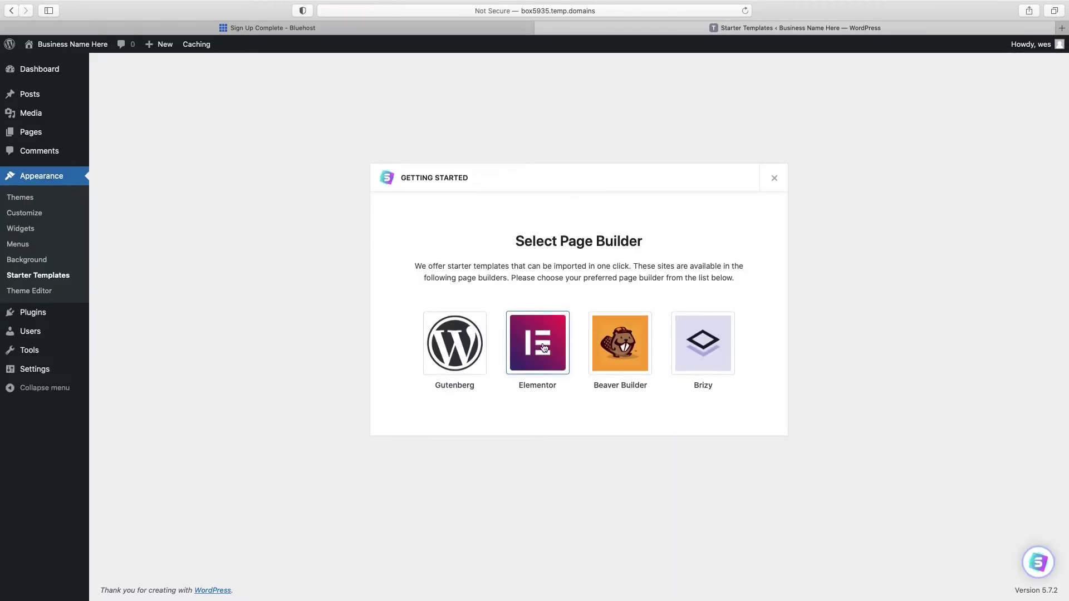
# Step: Pick the Elementor tile to load the grid of Elementor starter site templates
pyautogui.click(543, 347)
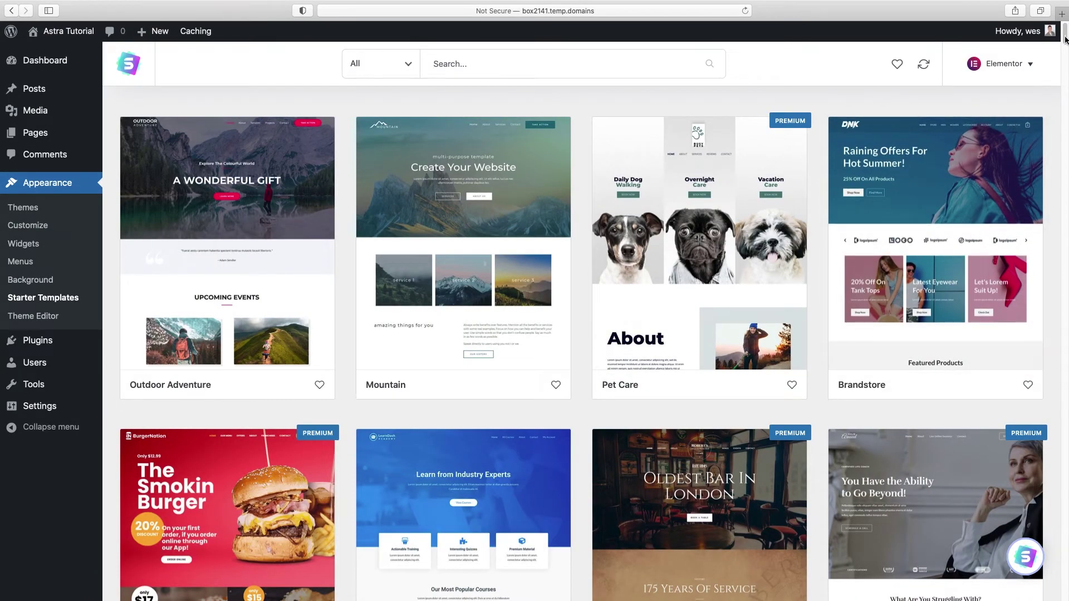
pyautogui.moveTo(1066, 39); pyautogui.dragTo(1060, 16)
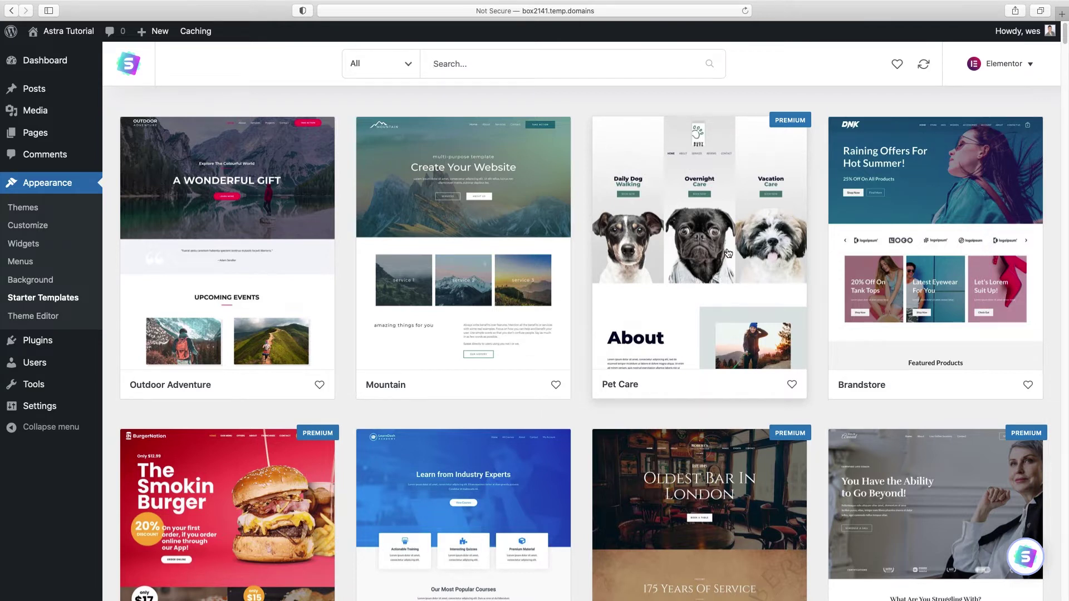
# Step: Filter the starter templates to Free and preview the Outdoor Adventure template
pyautogui.scroll(-4, 729, 256)
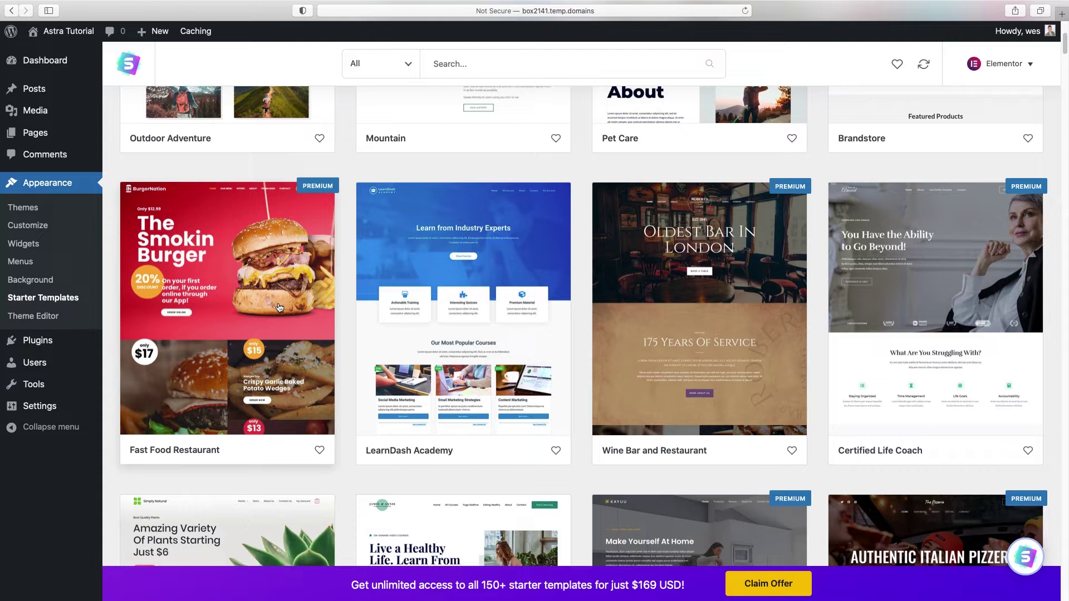
pyautogui.scroll(5, 344, 301)
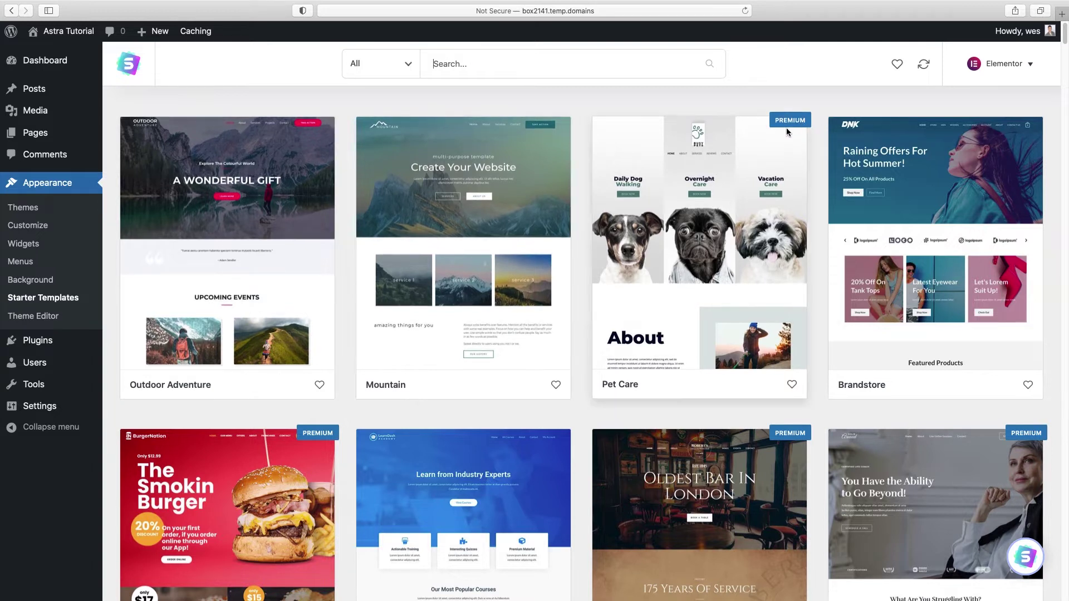
pyautogui.click(409, 67)
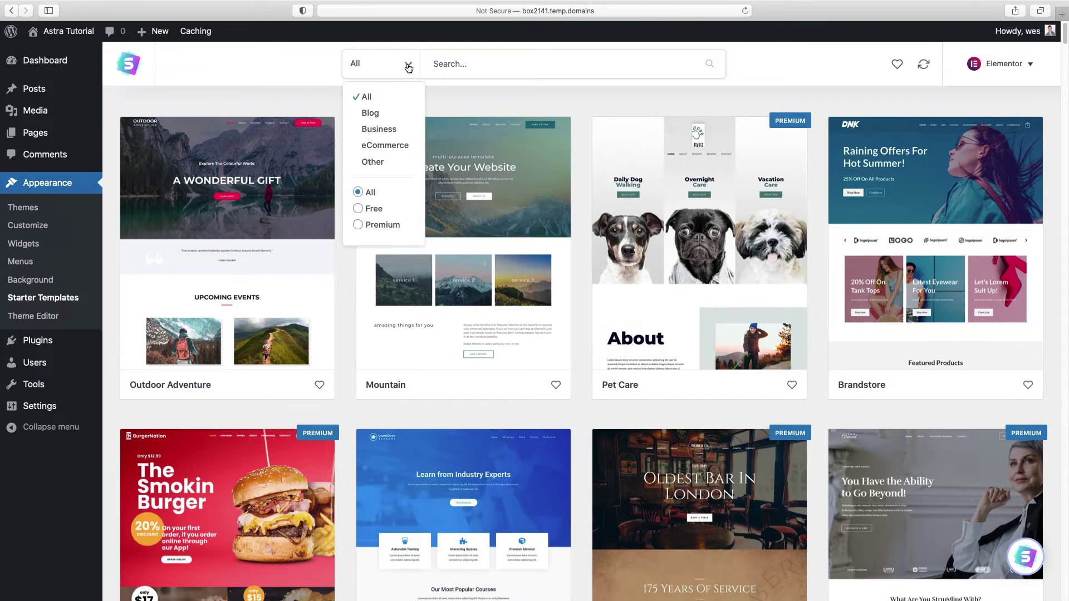
pyautogui.click(372, 212)
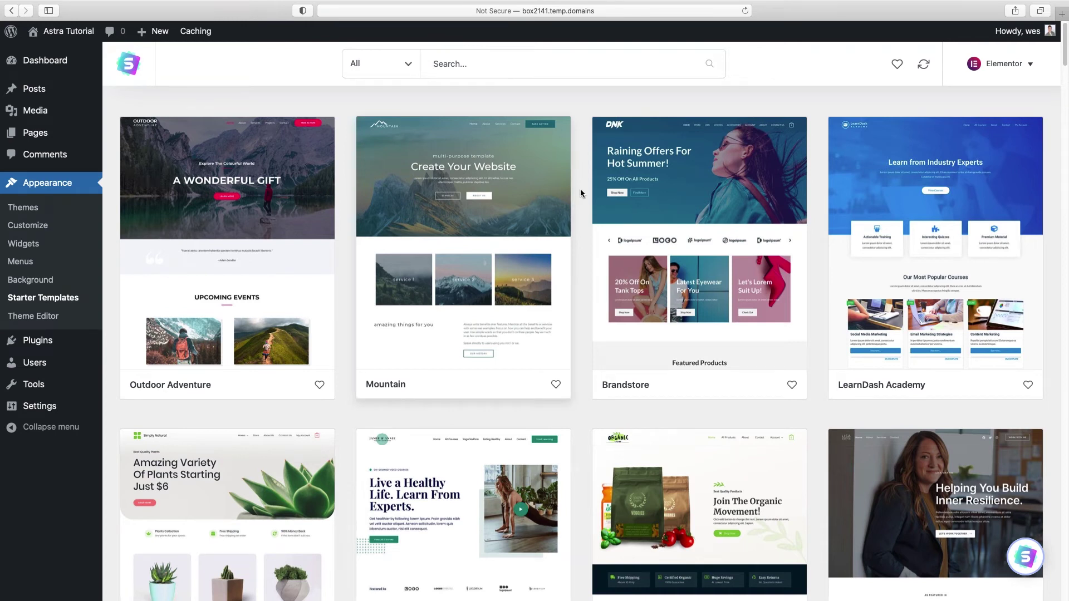
pyautogui.click(263, 171)
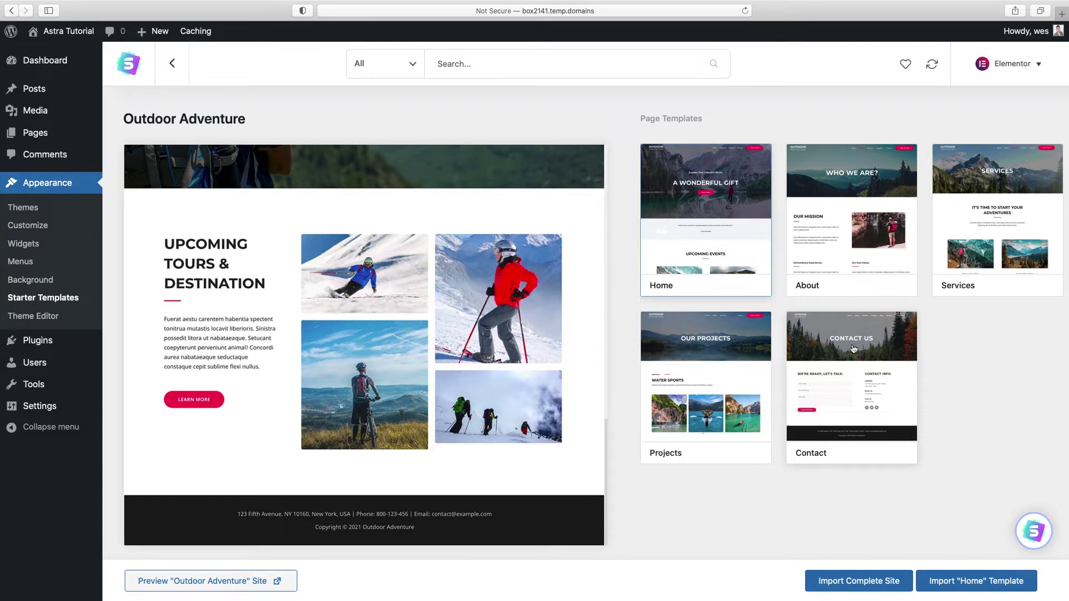
pyautogui.click(173, 63)
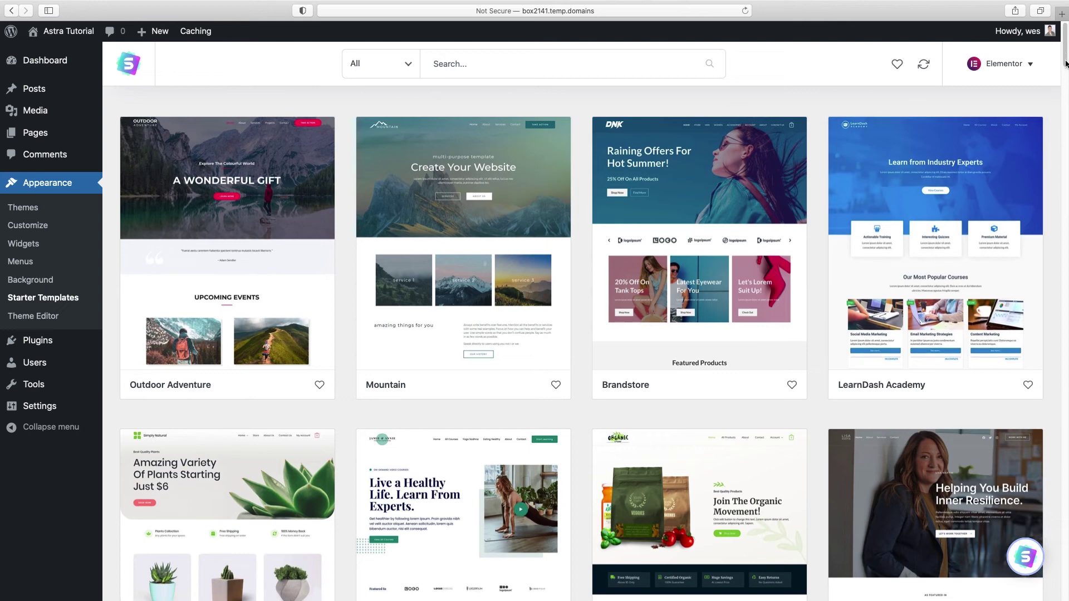
# Step: Open the Professional Services template and start Import Complete Site
pyautogui.scroll(-1, 1066, 53)
pyautogui.scroll(-15, 1049, 106)
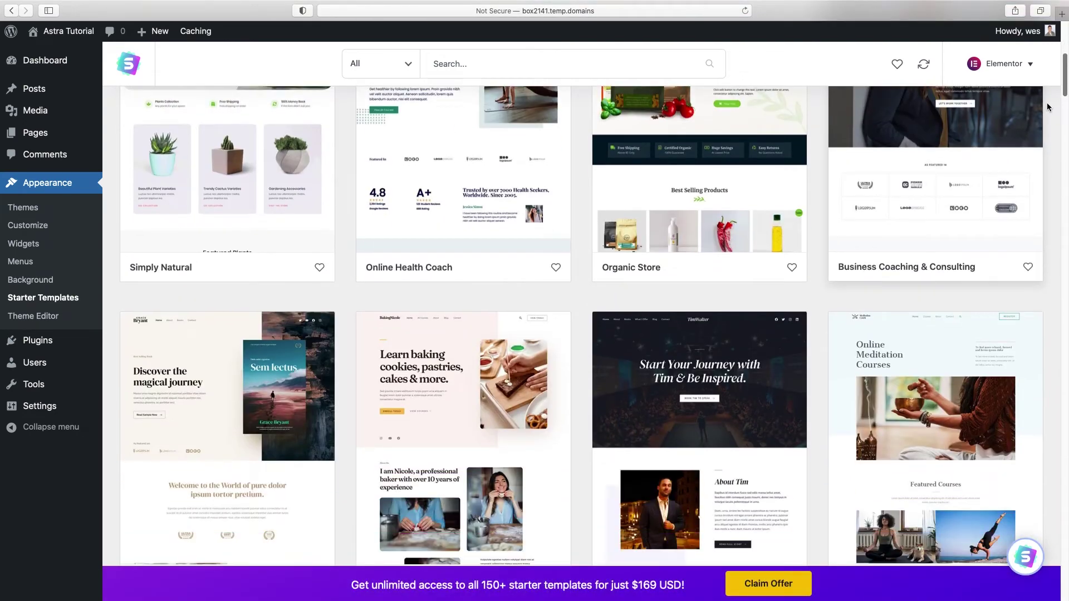
pyautogui.scroll(-20, 1049, 106)
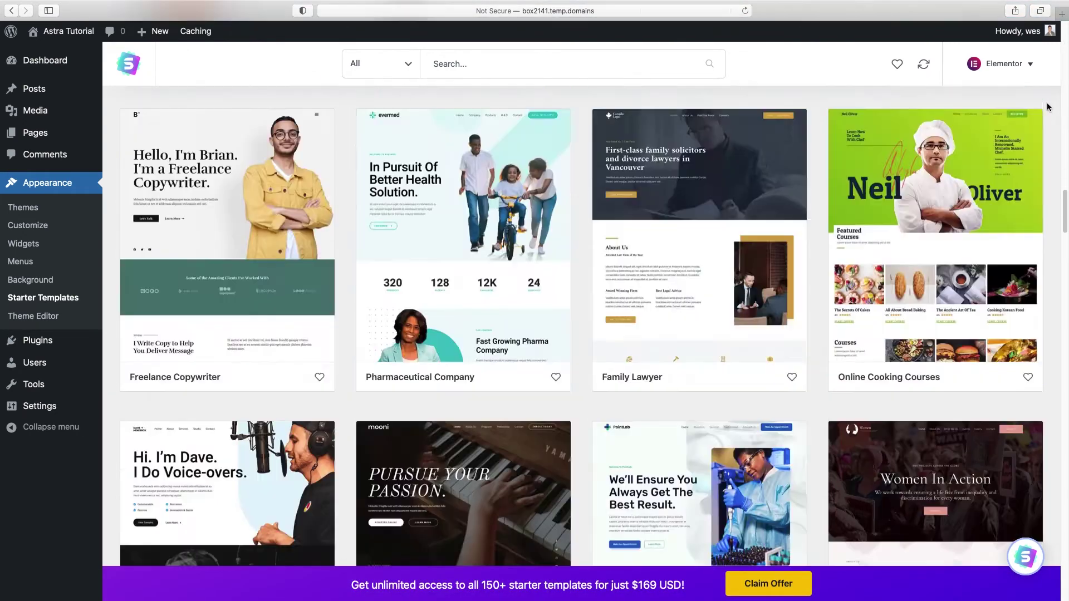
pyautogui.scroll(-20, 1048, 108)
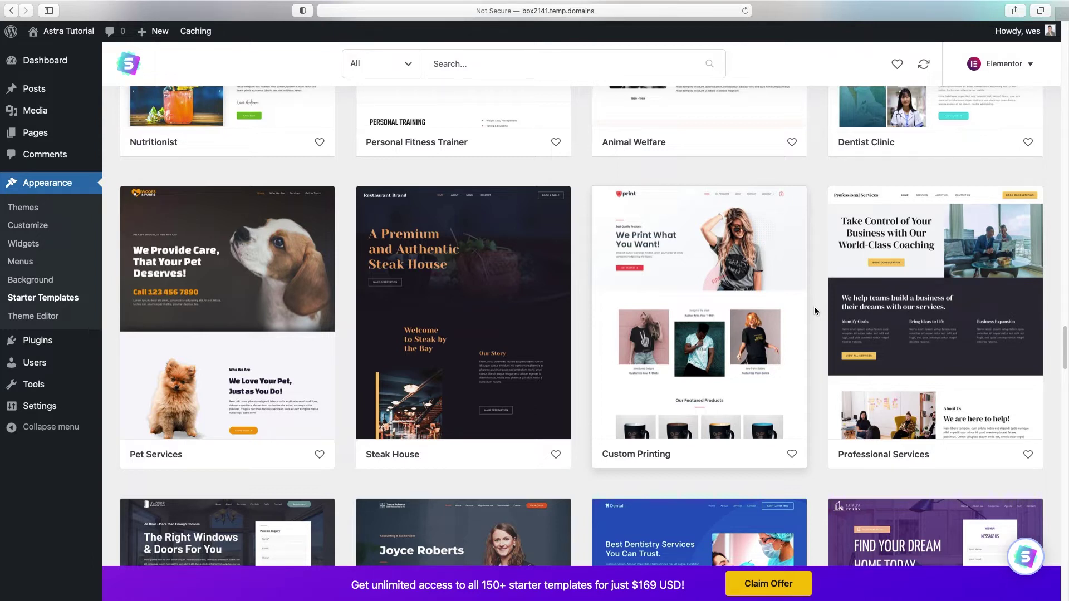
pyautogui.click(935, 318)
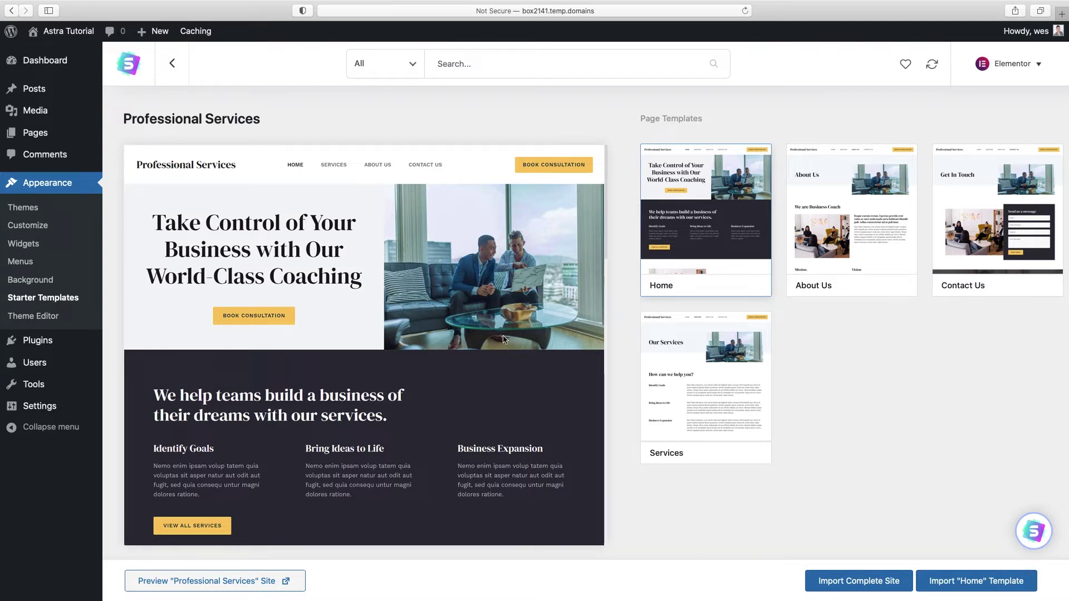
pyautogui.click(864, 585)
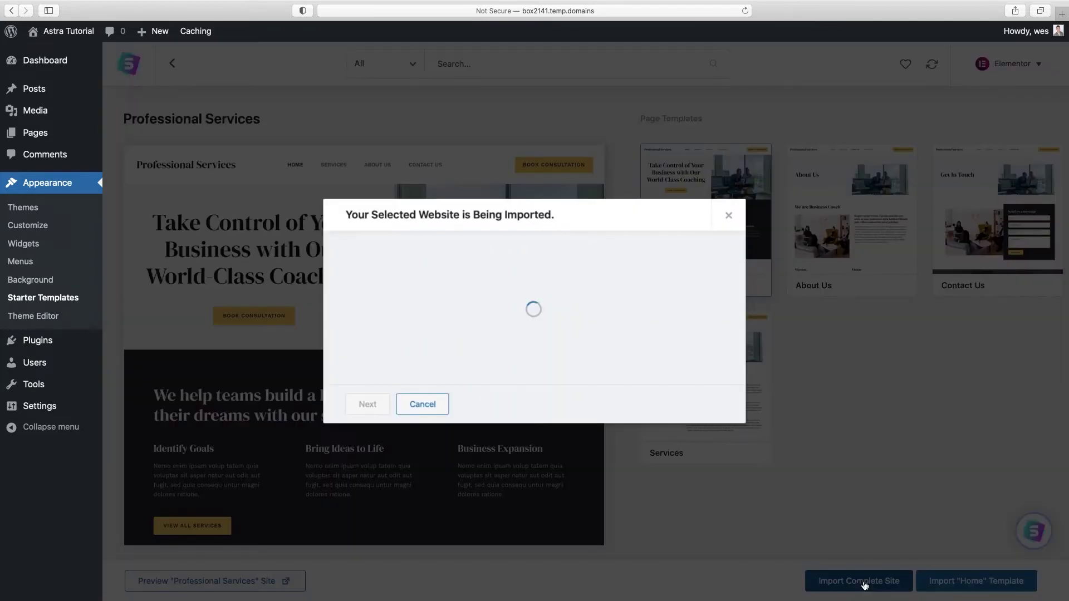
# Step: Choose Intermediate and Myself/My company, skip the details form, and view the imported site
pyautogui.click(503, 300)
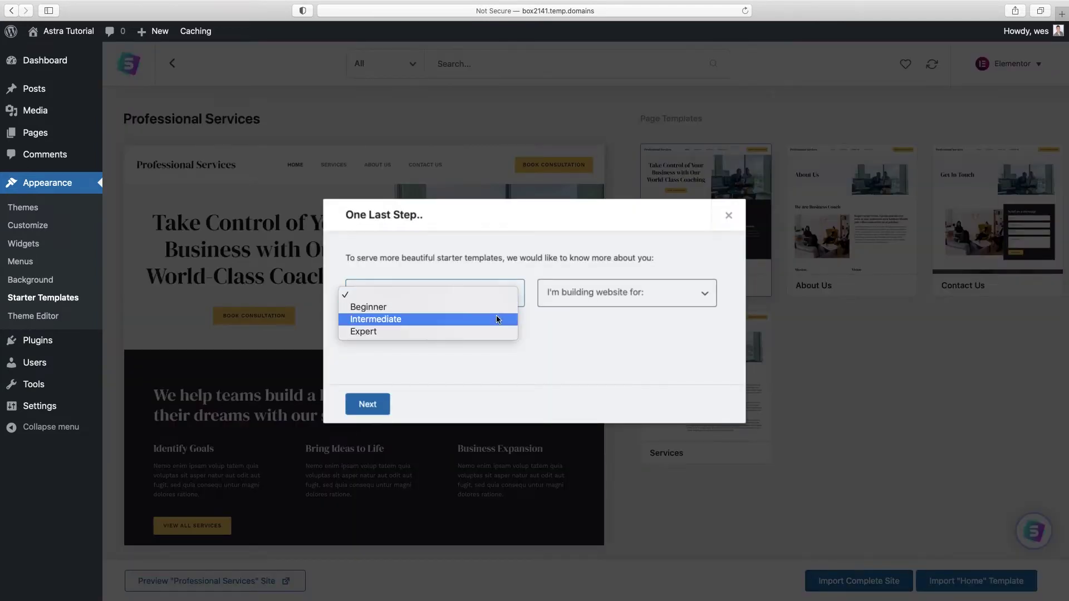
pyautogui.click(496, 318)
pyautogui.click(610, 297)
pyautogui.click(613, 306)
pyautogui.click(369, 408)
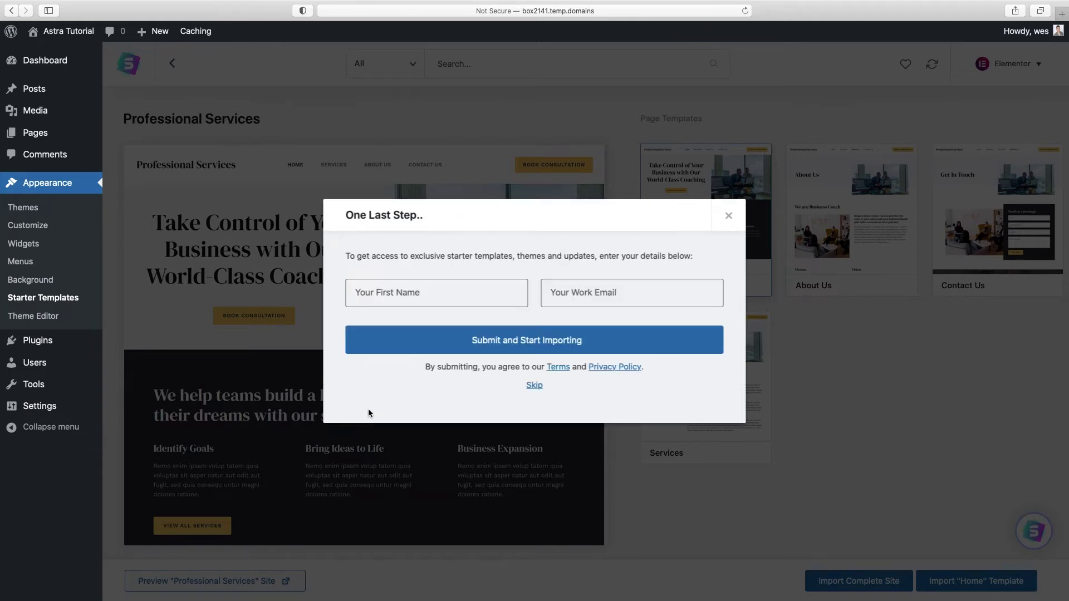
pyautogui.click(534, 386)
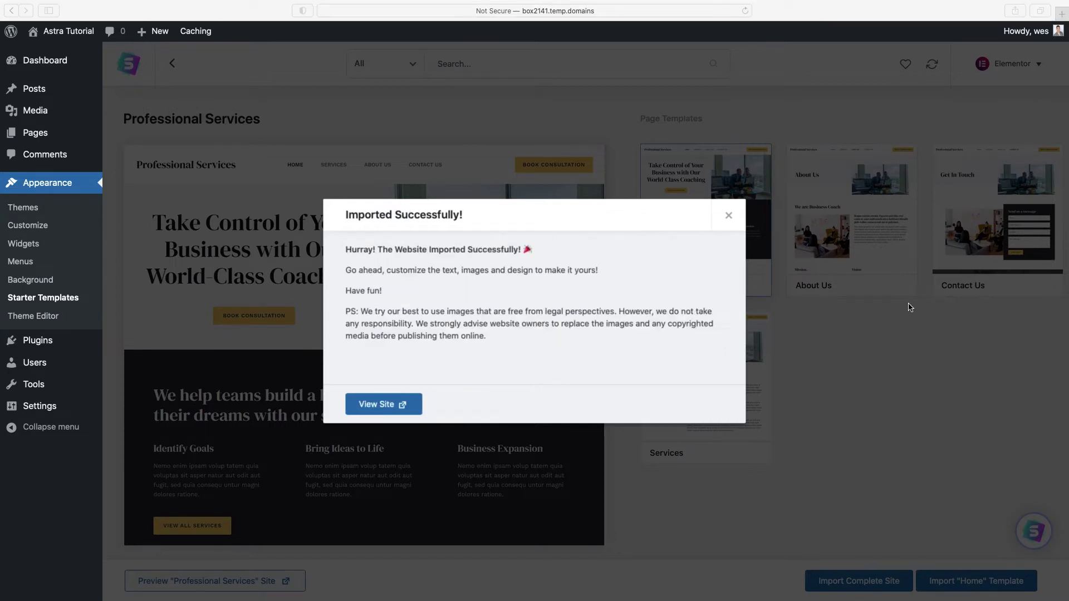
pyautogui.click(378, 408)
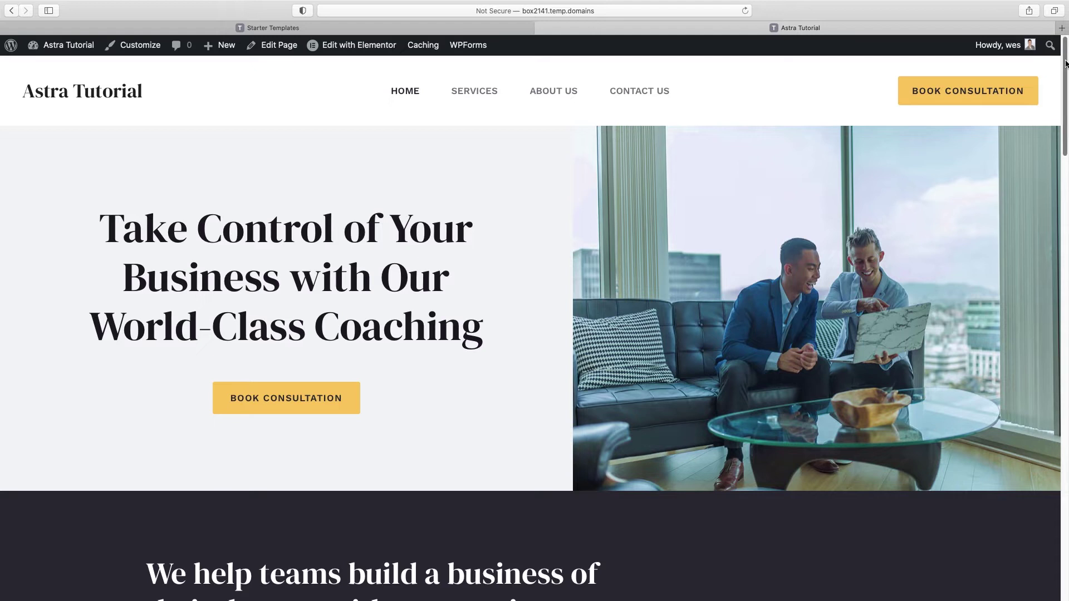
# Step: Scroll through the Astra Tutorial home page sections, then open it with Edit with Elementor
pyautogui.scroll(-5, 1065, 53)
pyautogui.scroll(-3, 530, 300)
pyautogui.scroll(-7, 530, 301)
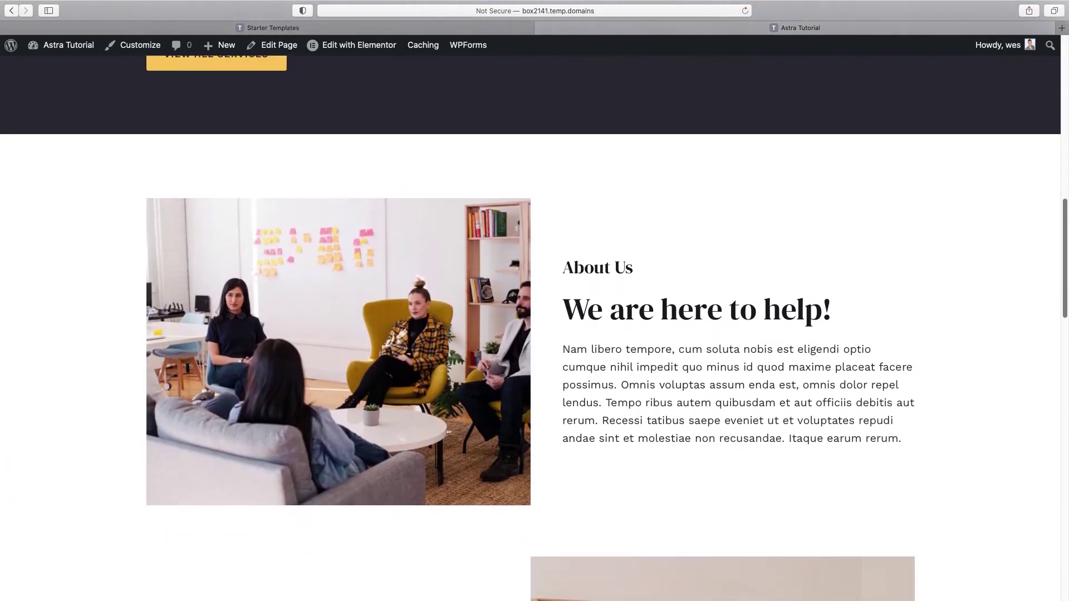
pyautogui.scroll(-12, 530, 329)
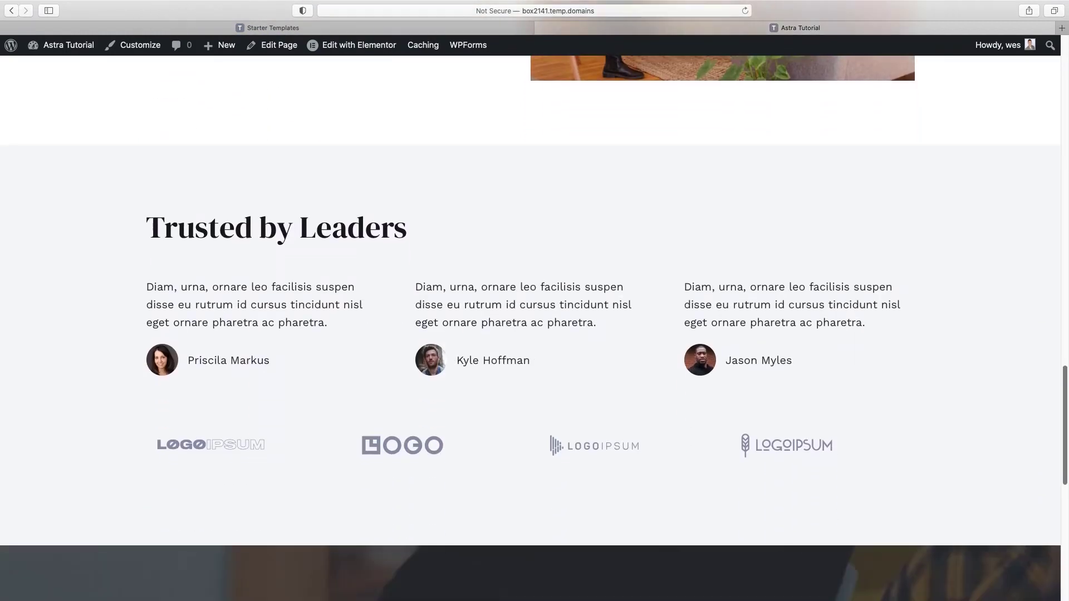
pyautogui.scroll(-9, 530, 329)
pyautogui.scroll(12, 530, 328)
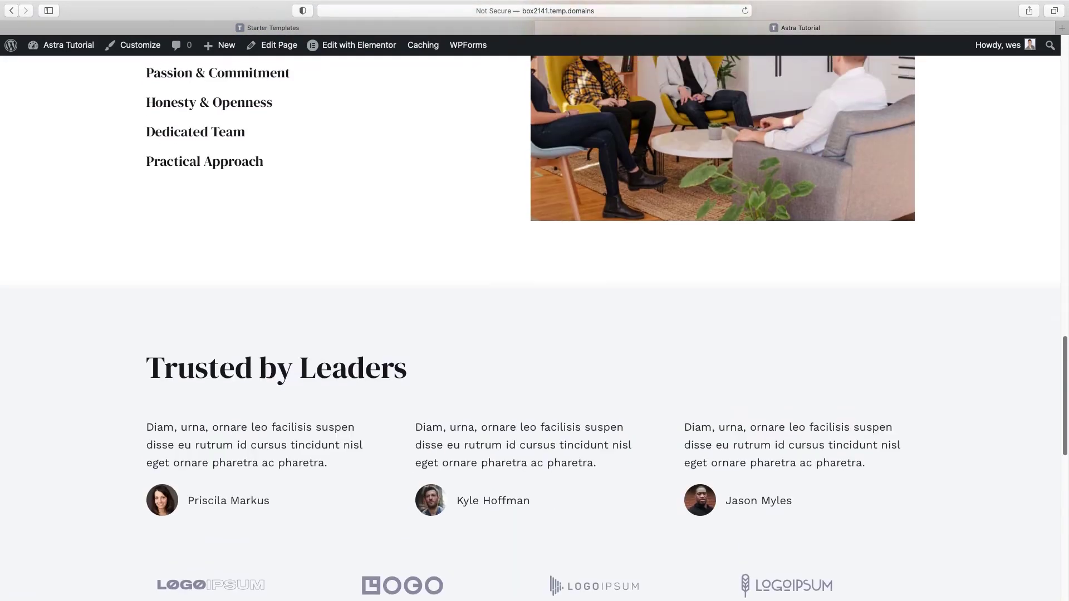
pyautogui.scroll(15, 530, 328)
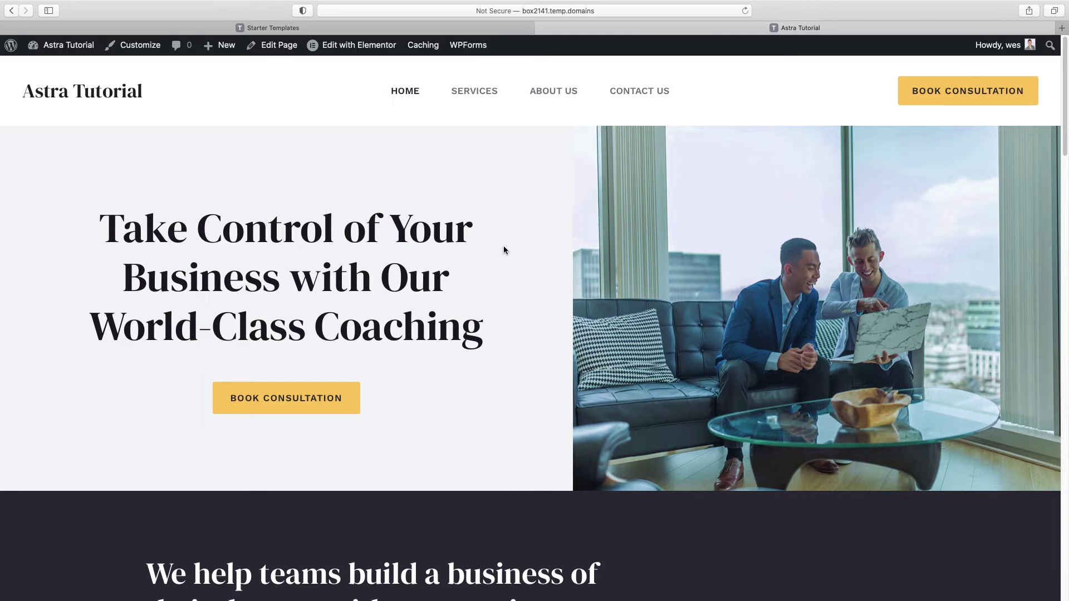
pyautogui.click(349, 48)
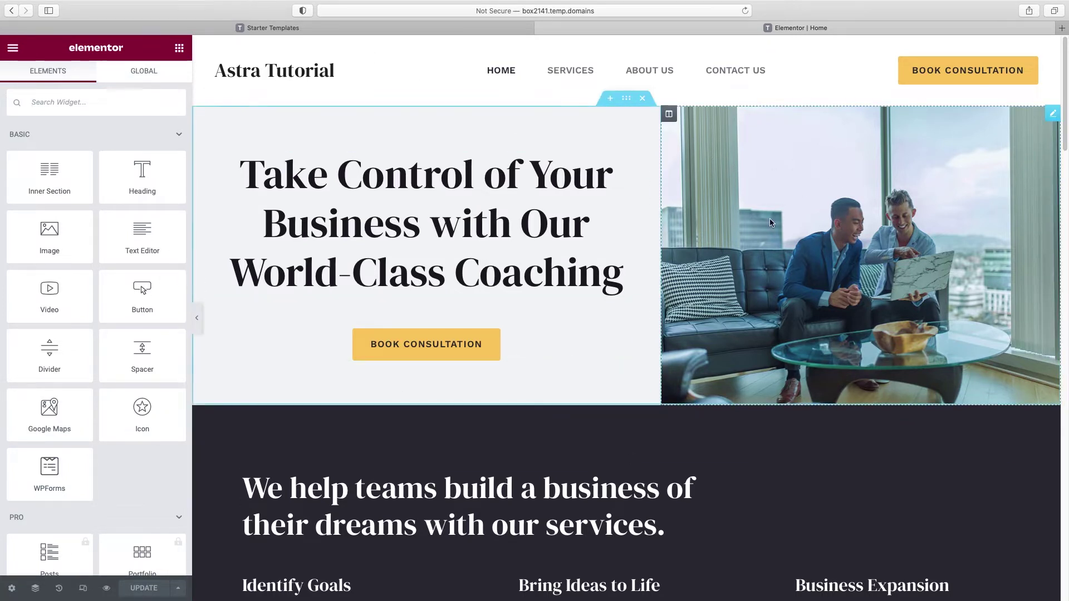
pyautogui.scroll(-4, 771, 226)
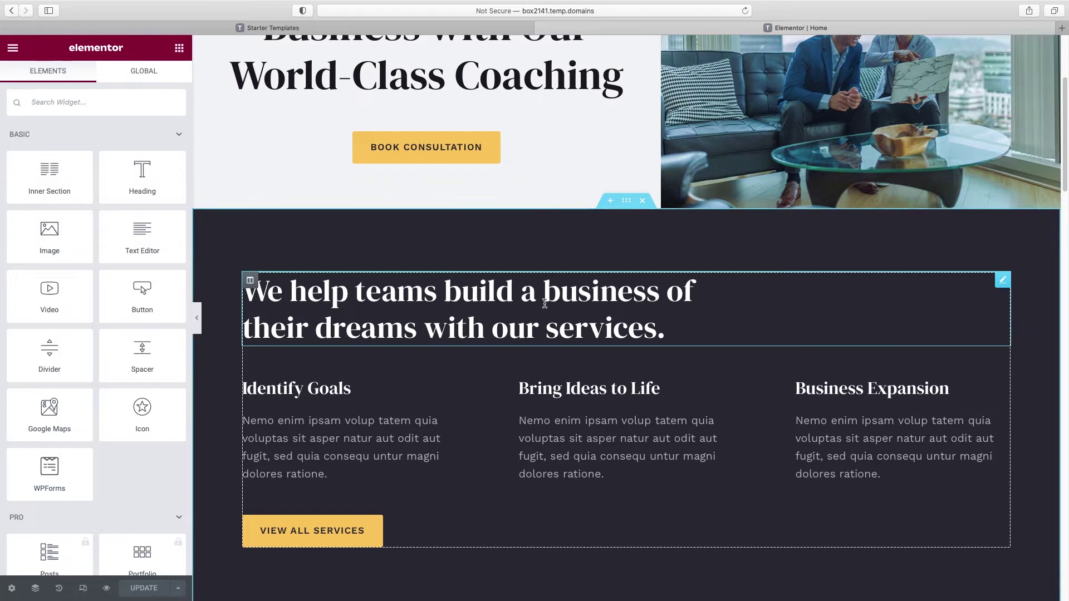
pyautogui.scroll(3, 535, 167)
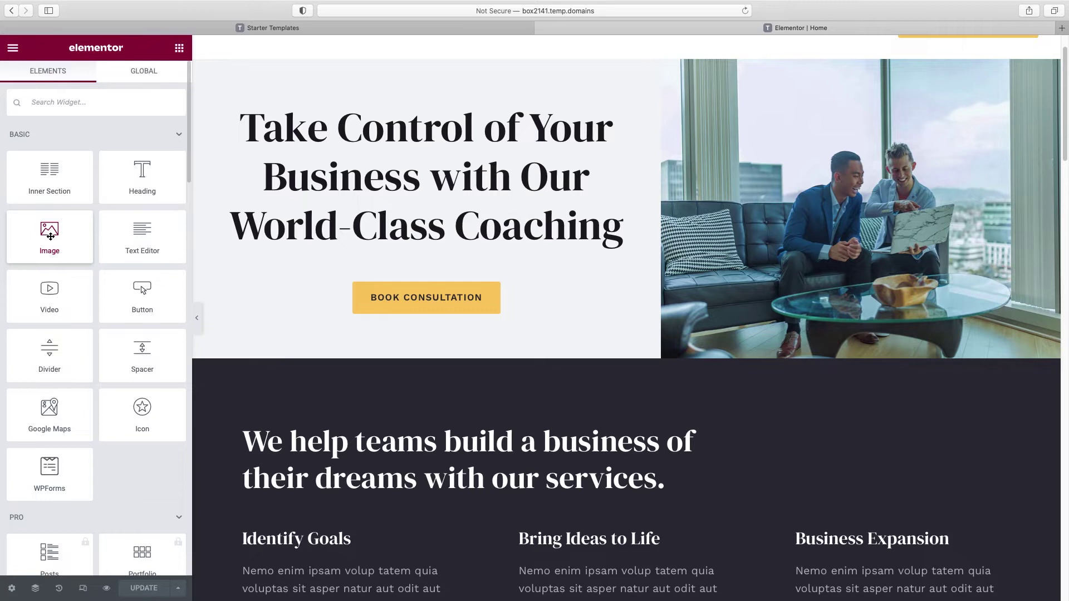
pyautogui.moveTo(51, 230); pyautogui.dragTo(430, 256)
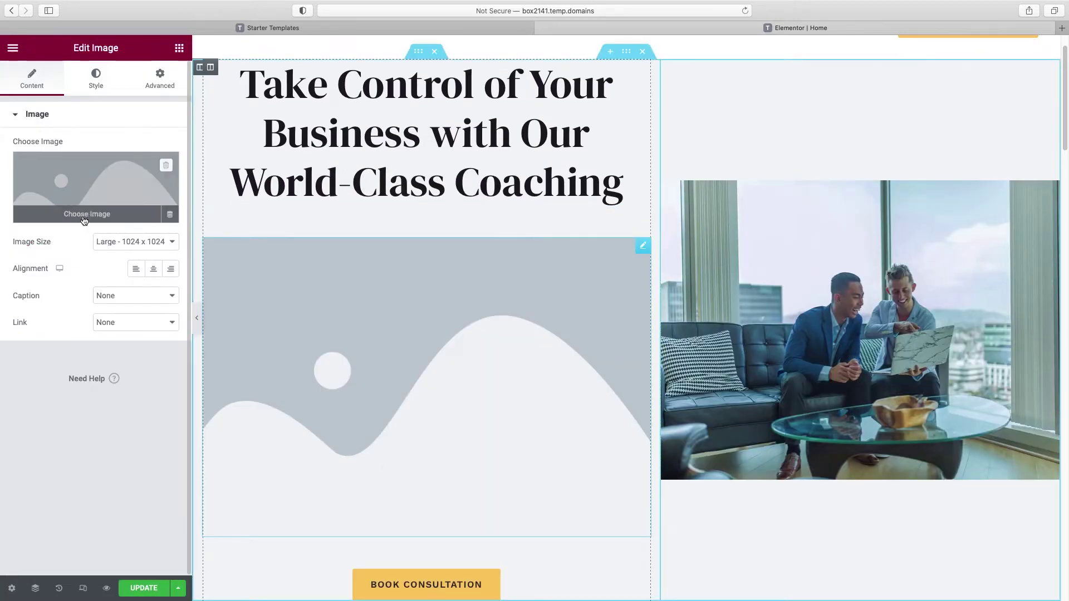
pyautogui.rightClick(644, 253)
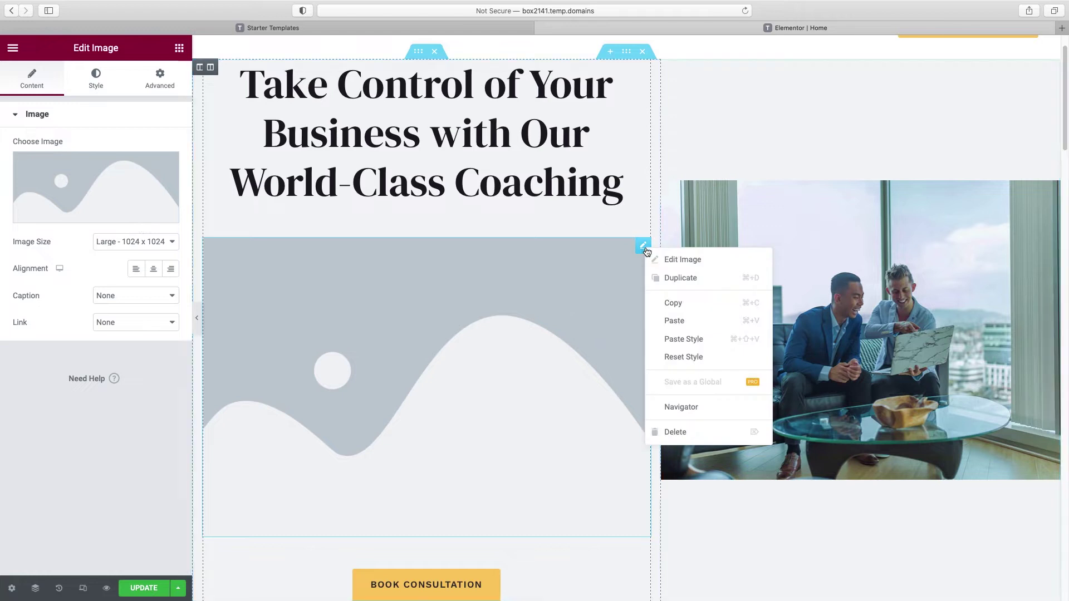
pyautogui.click(689, 437)
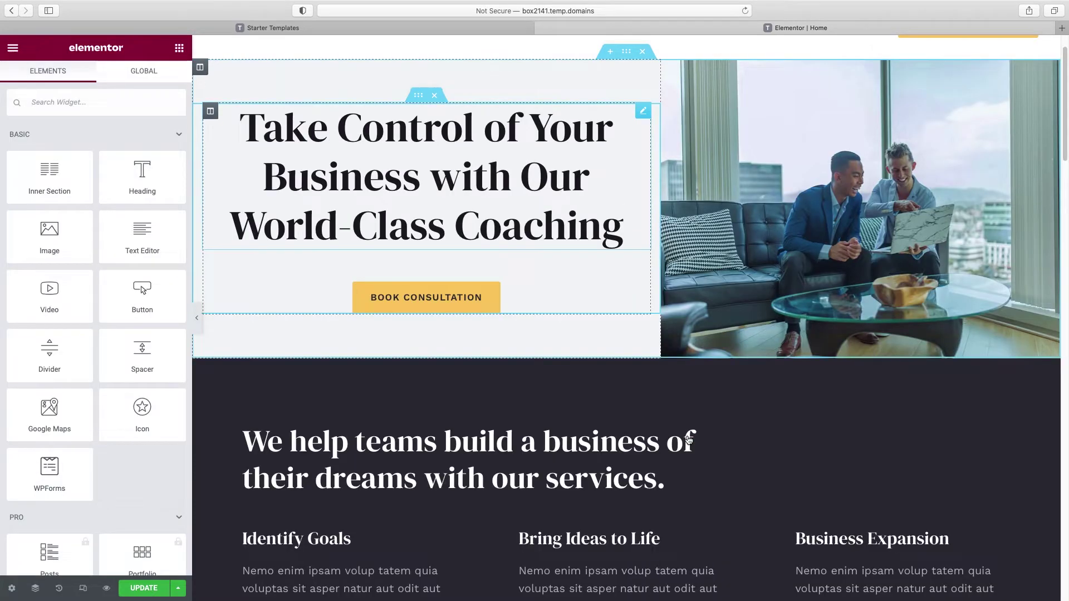
pyautogui.scroll(2, 689, 439)
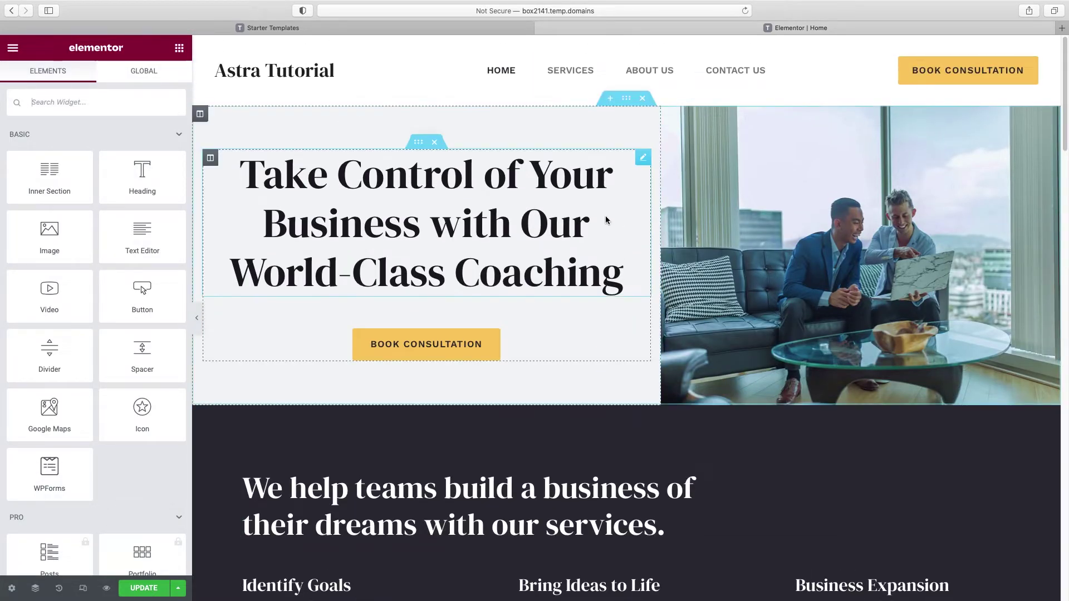
# Step: Inspect the hero heading's Content and Style settings, then bring up Elementor's main menu
pyautogui.click(445, 216)
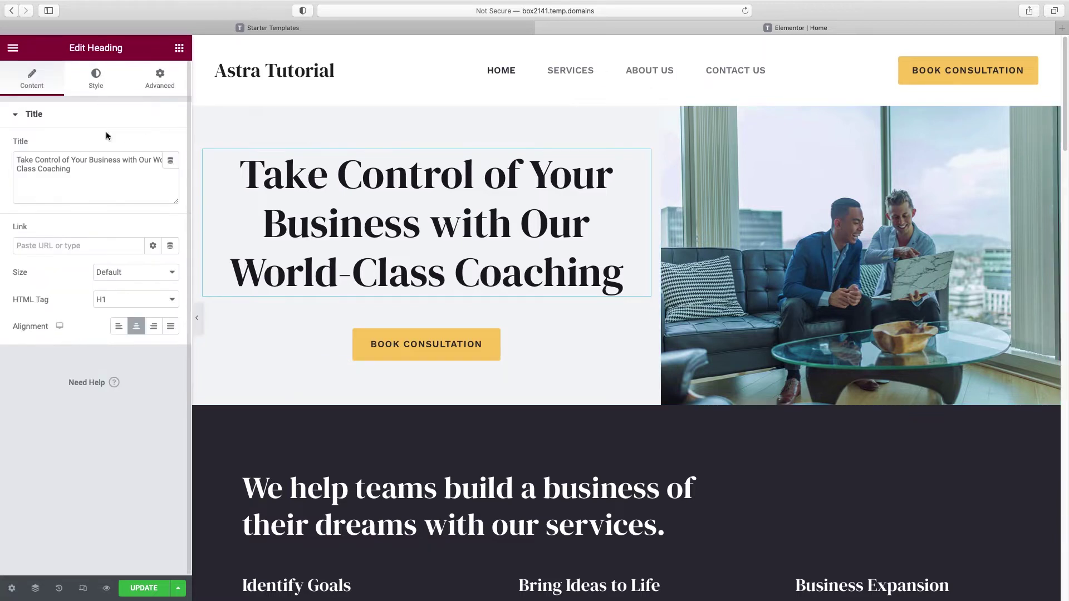
pyautogui.click(179, 49)
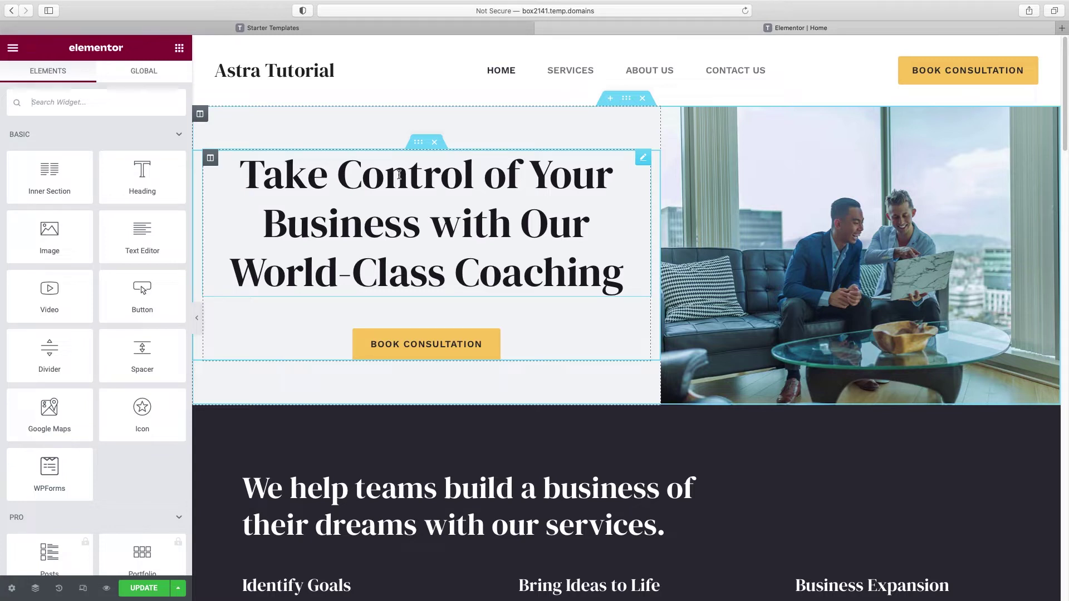
pyautogui.click(399, 176)
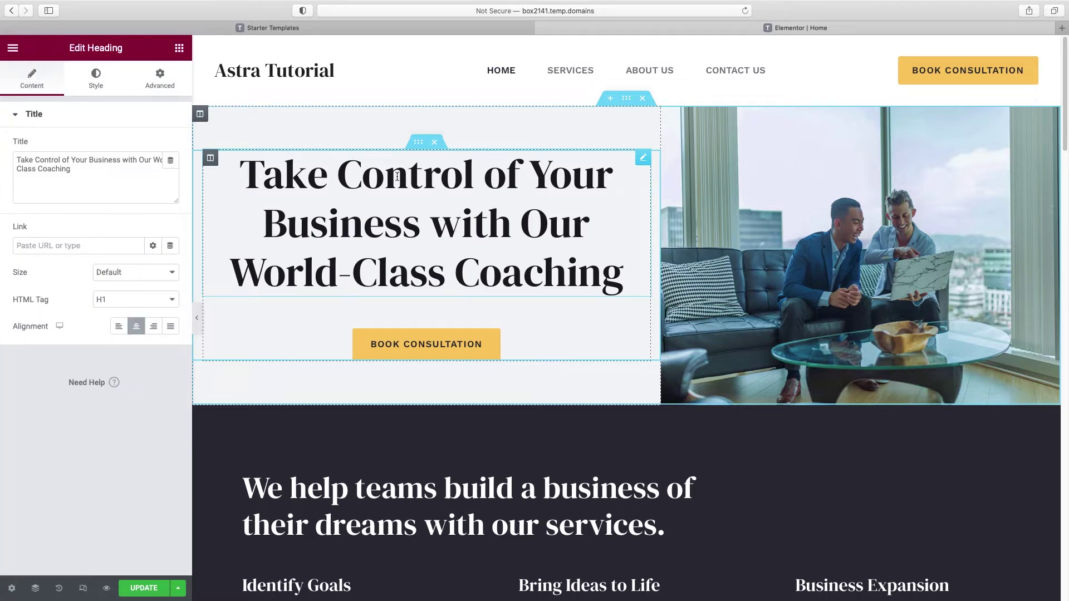
pyautogui.click(96, 78)
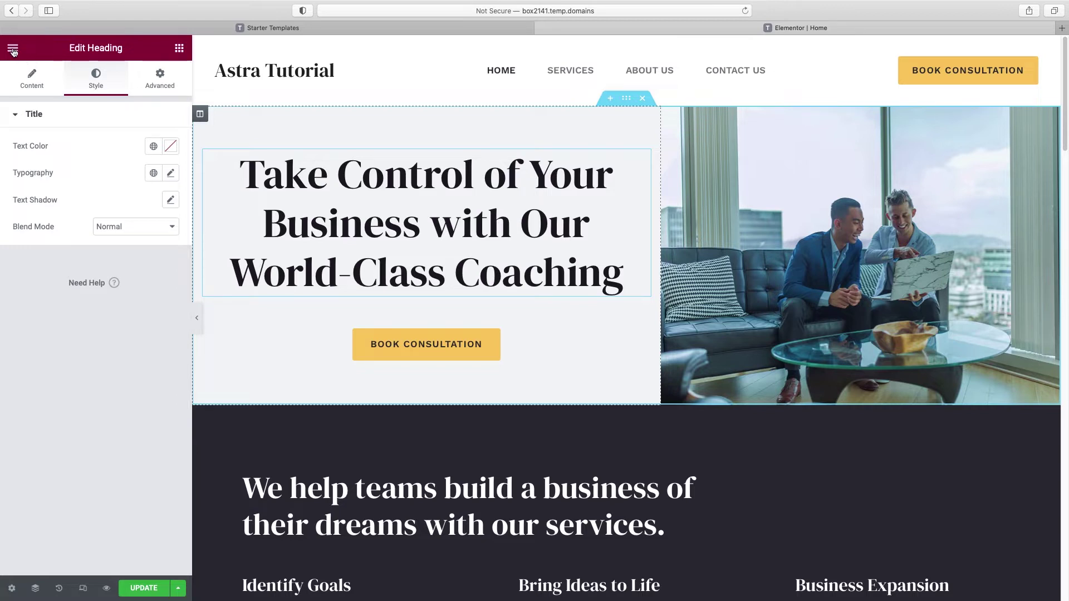
pyautogui.click(13, 51)
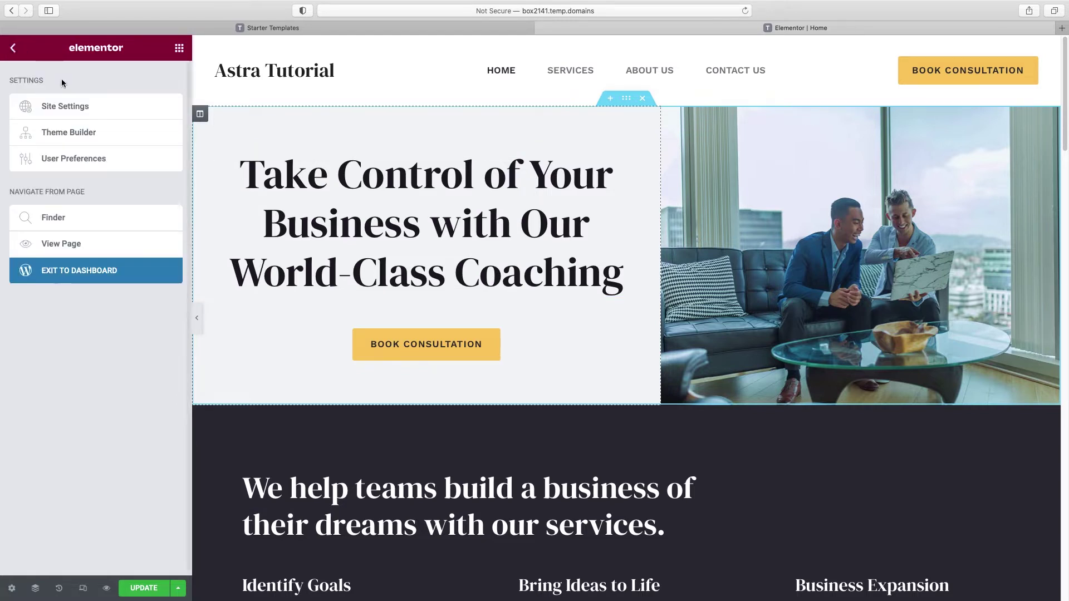
# Step: Open Site Settings and its Theme Style Typography panel for Body, Link and H1–H6
pyautogui.click(60, 110)
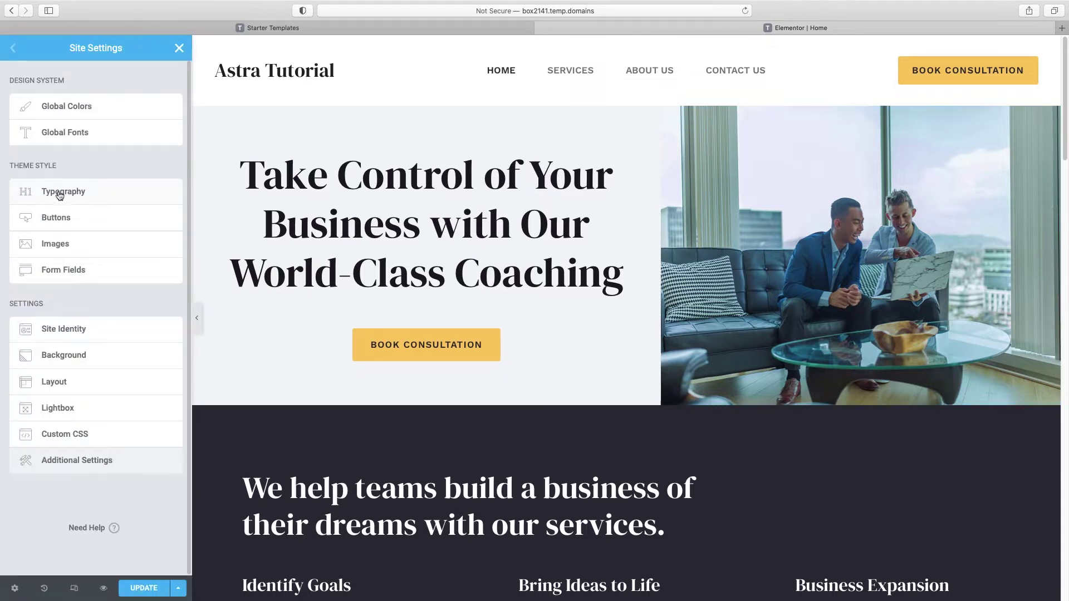
pyautogui.click(60, 193)
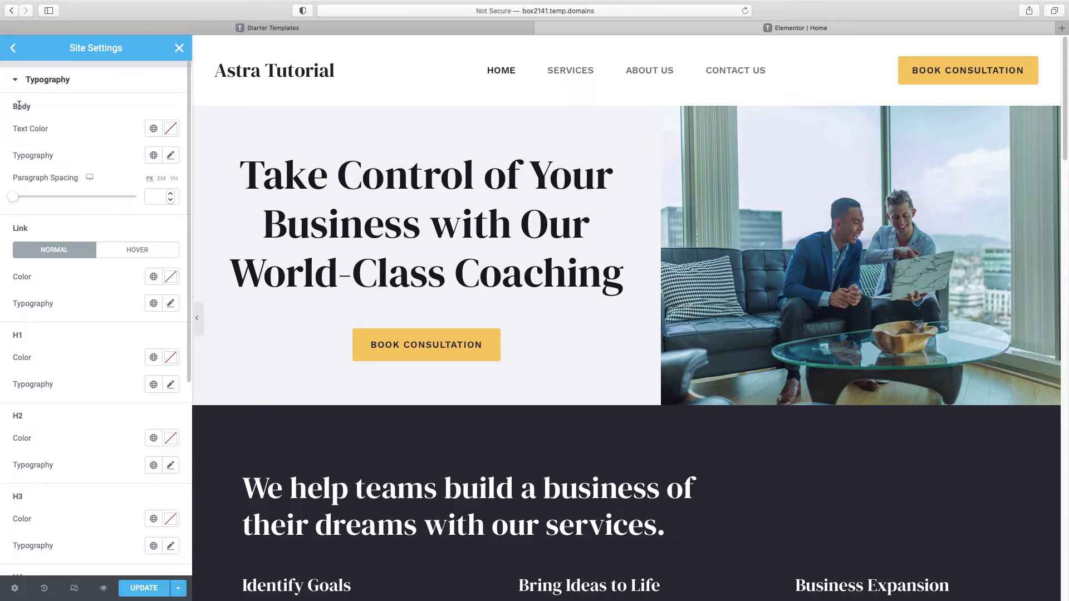
pyautogui.scroll(-6, 612, 330)
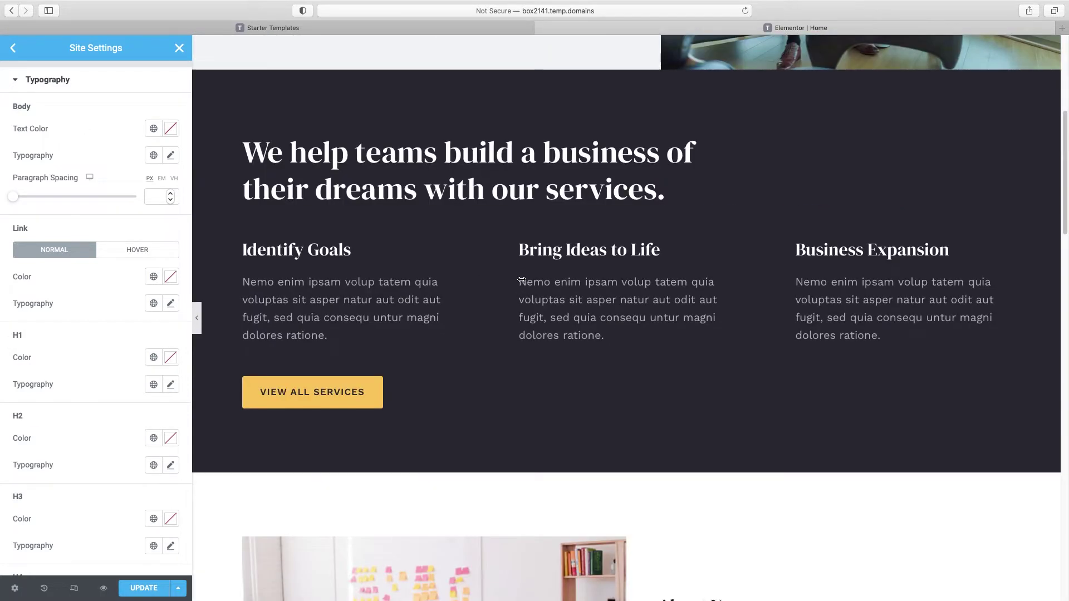
pyautogui.scroll(-7, 642, 339)
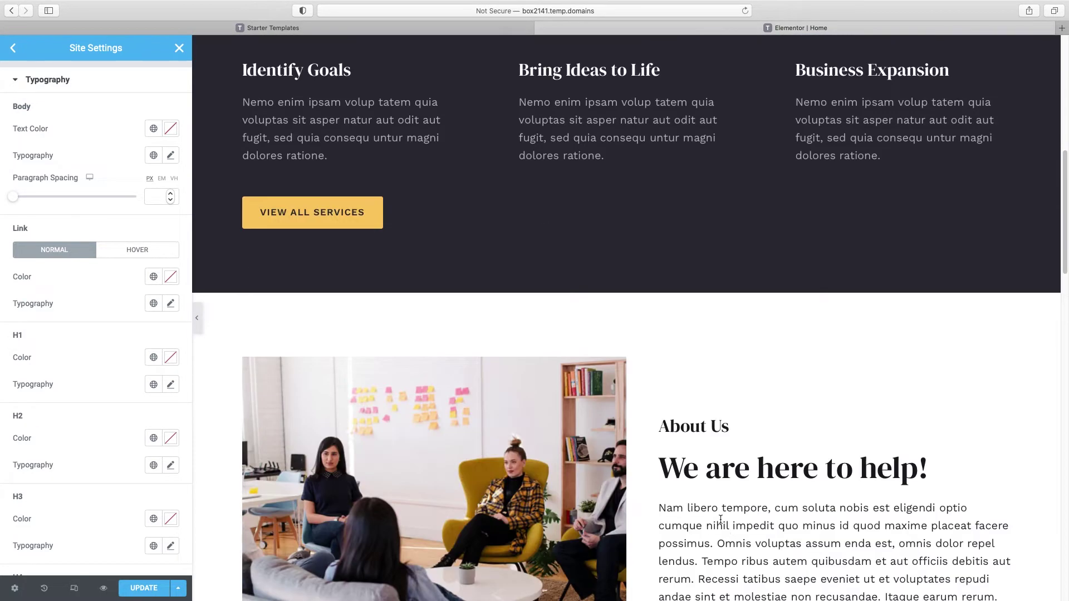
pyautogui.scroll(15, 766, 386)
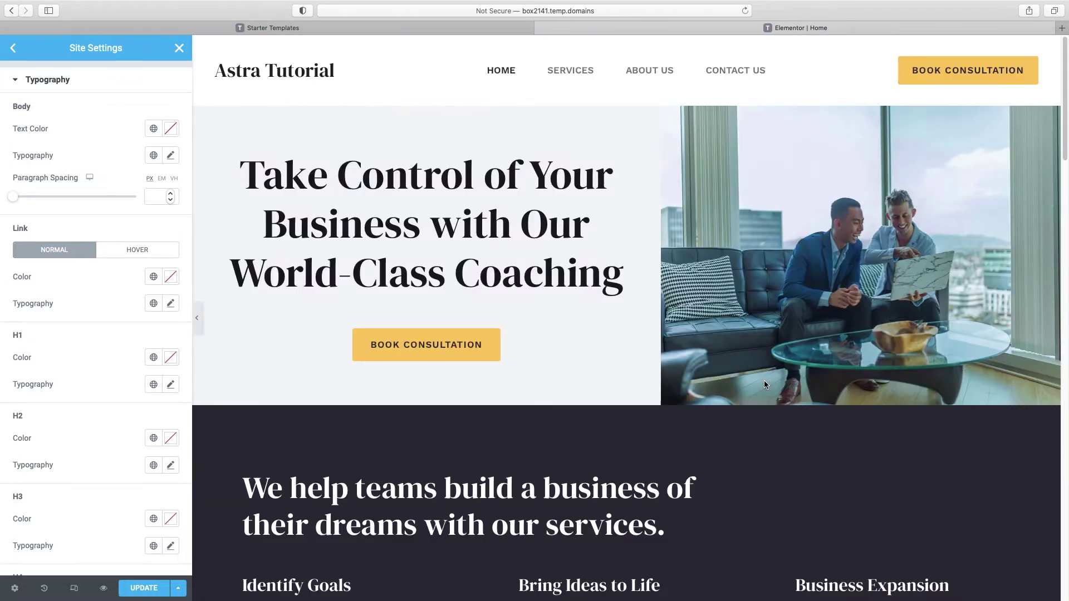
pyautogui.scroll(-1, 48, 339)
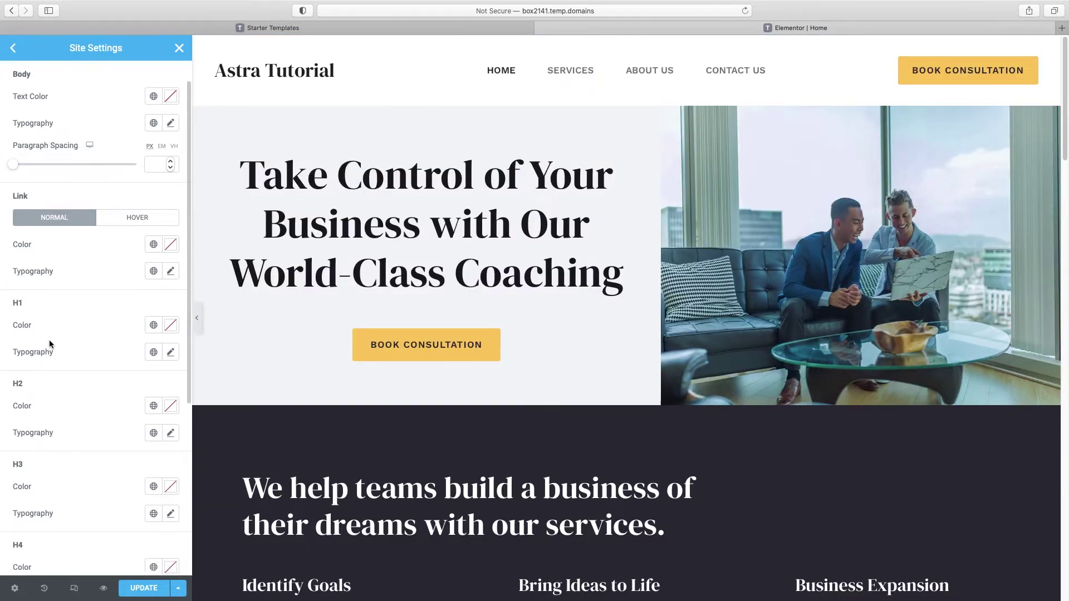
pyautogui.scroll(-5, 45, 338)
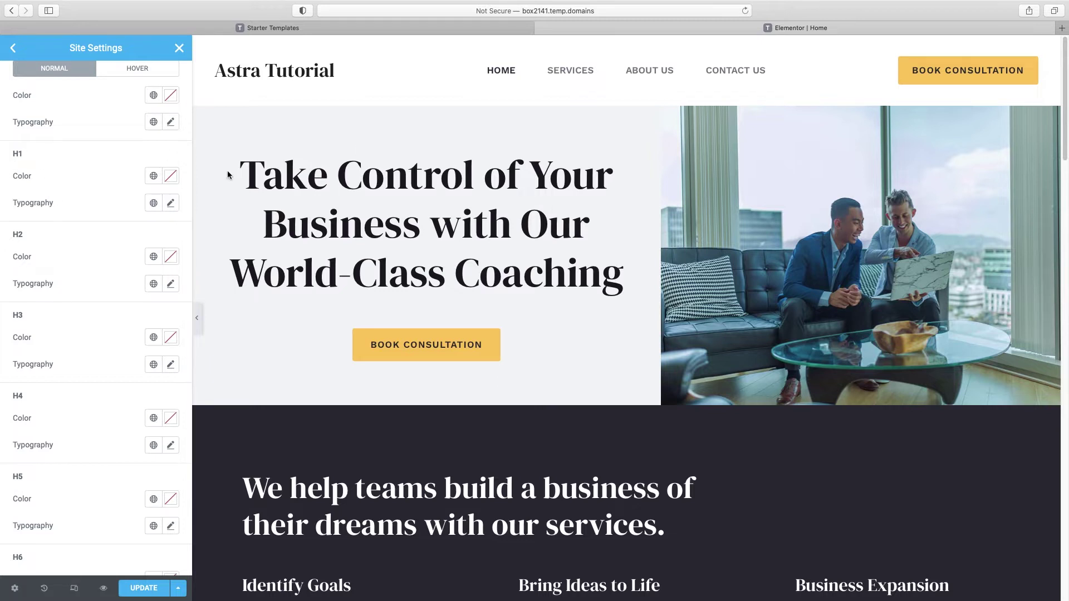
# Step: Highlight the hero and services heading texts on the page to compare their fonts
pyautogui.moveTo(246, 167); pyautogui.dragTo(617, 265)
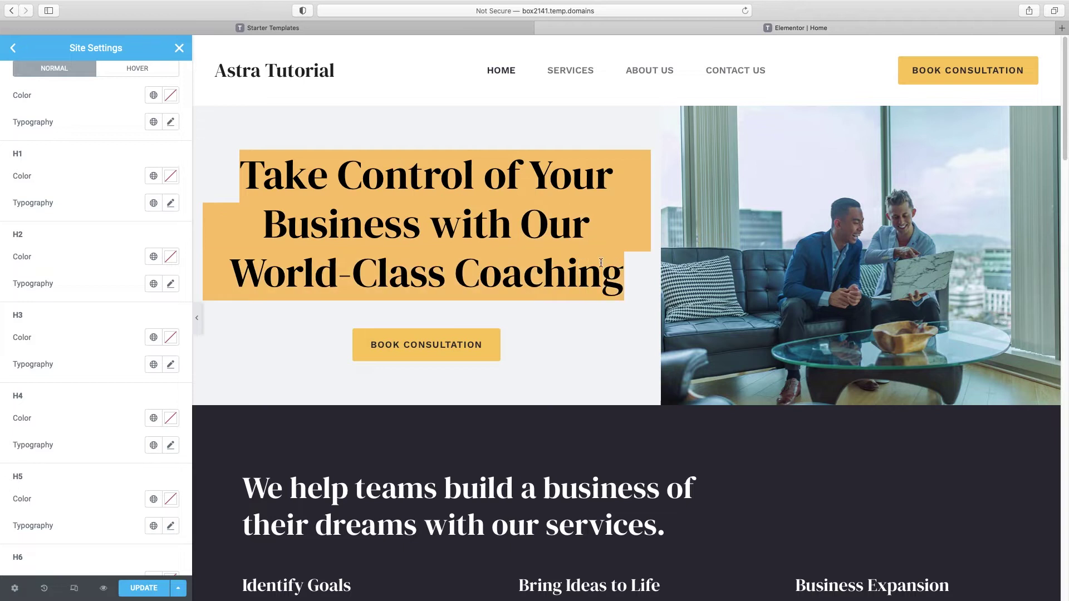
pyautogui.moveTo(243, 483); pyautogui.dragTo(663, 523)
pyautogui.scroll(-5, 245, 438)
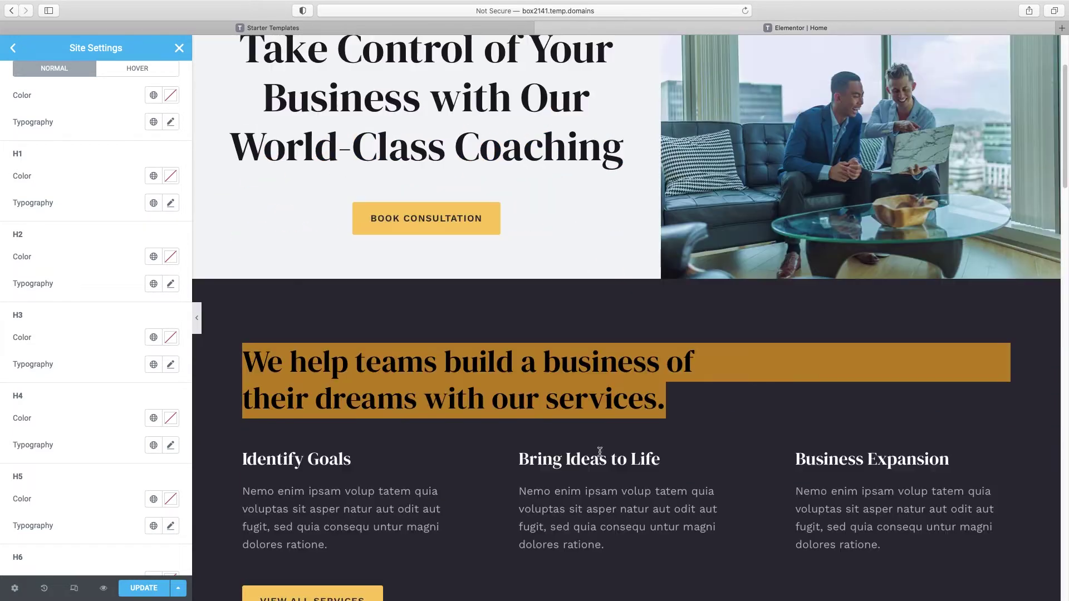
pyautogui.click(245, 427)
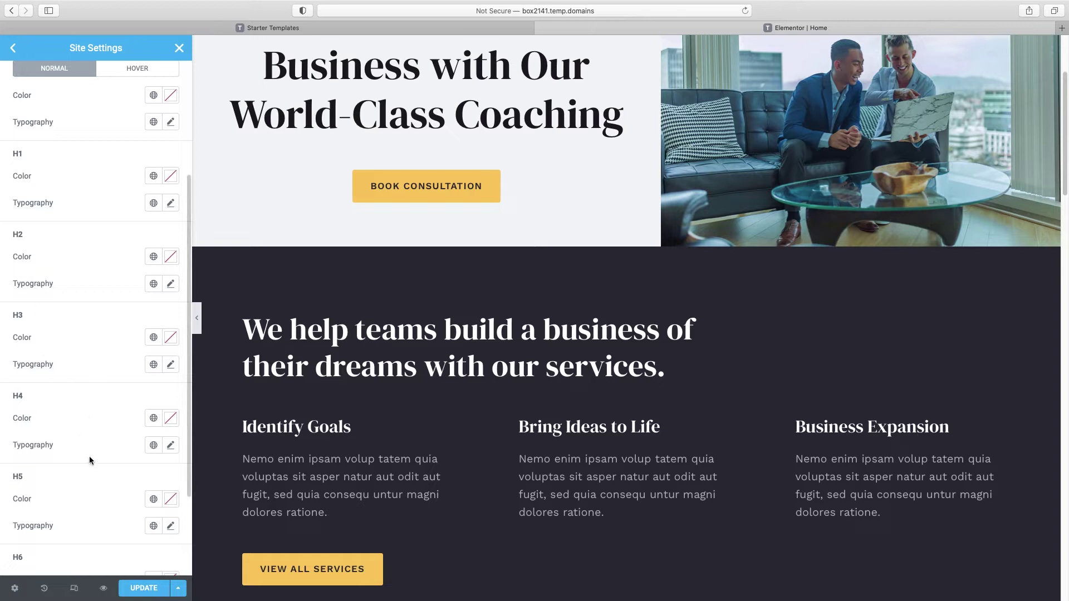
pyautogui.scroll(3, 76, 339)
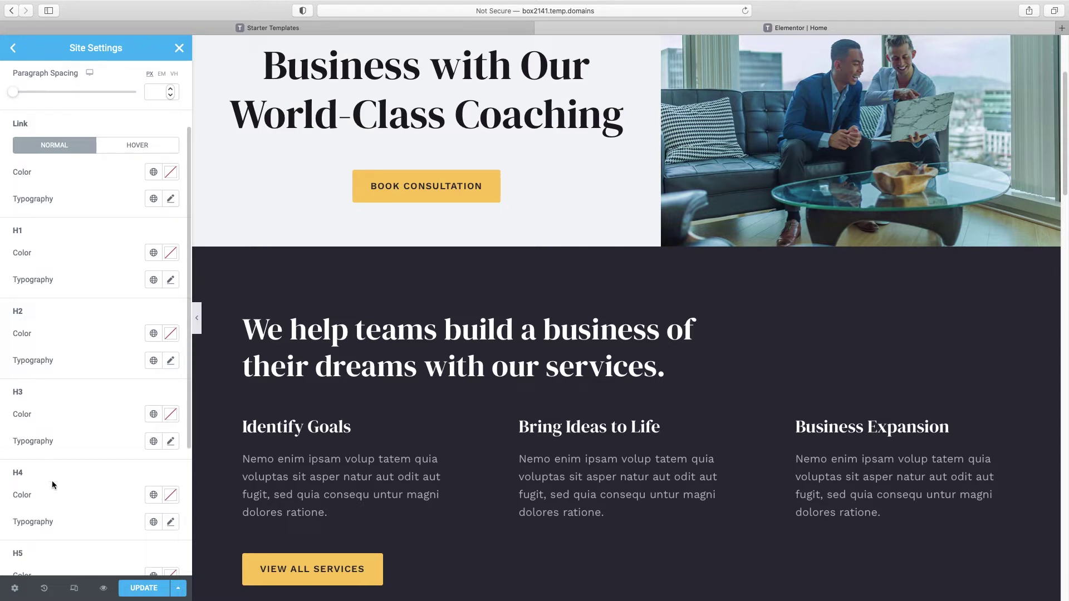
pyautogui.scroll(5, 751, 225)
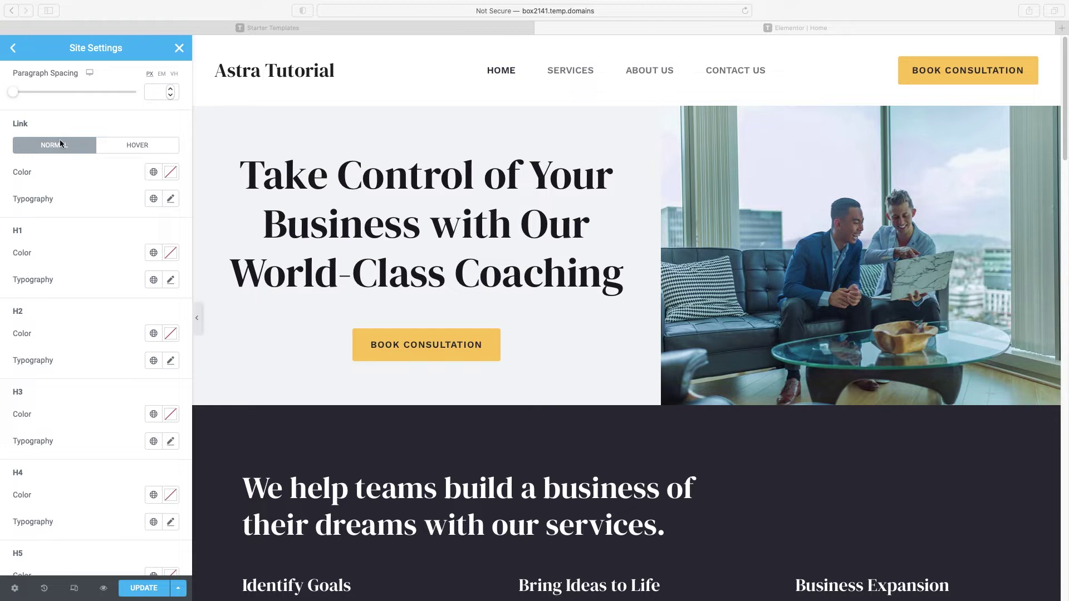
pyautogui.scroll(3, 61, 144)
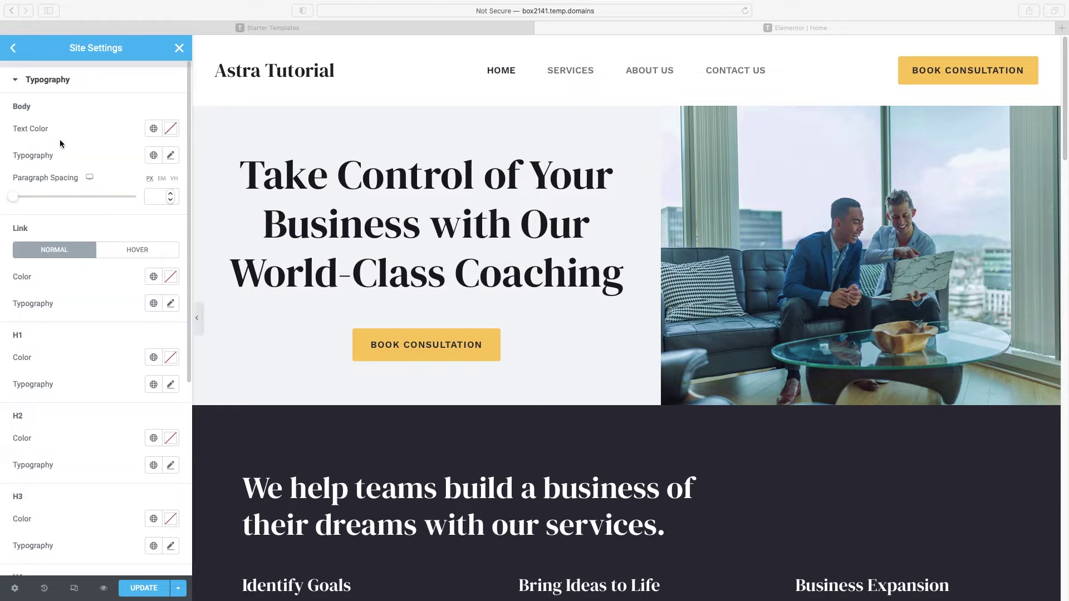
pyautogui.click(171, 156)
# Step: Change the Body typography font family to Poppins
pyautogui.click(171, 156)
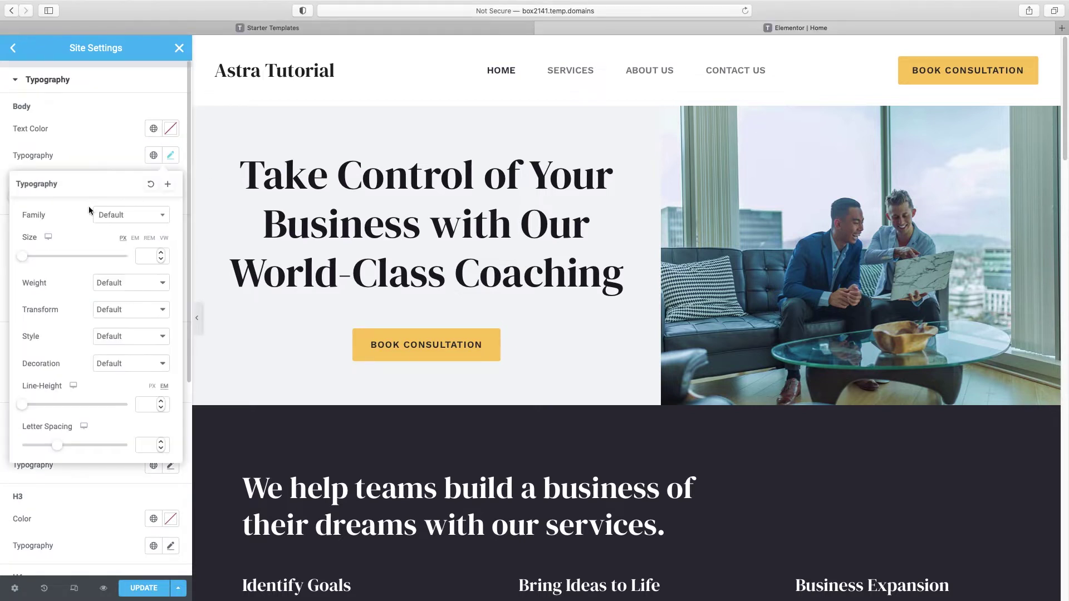
pyautogui.click(152, 221)
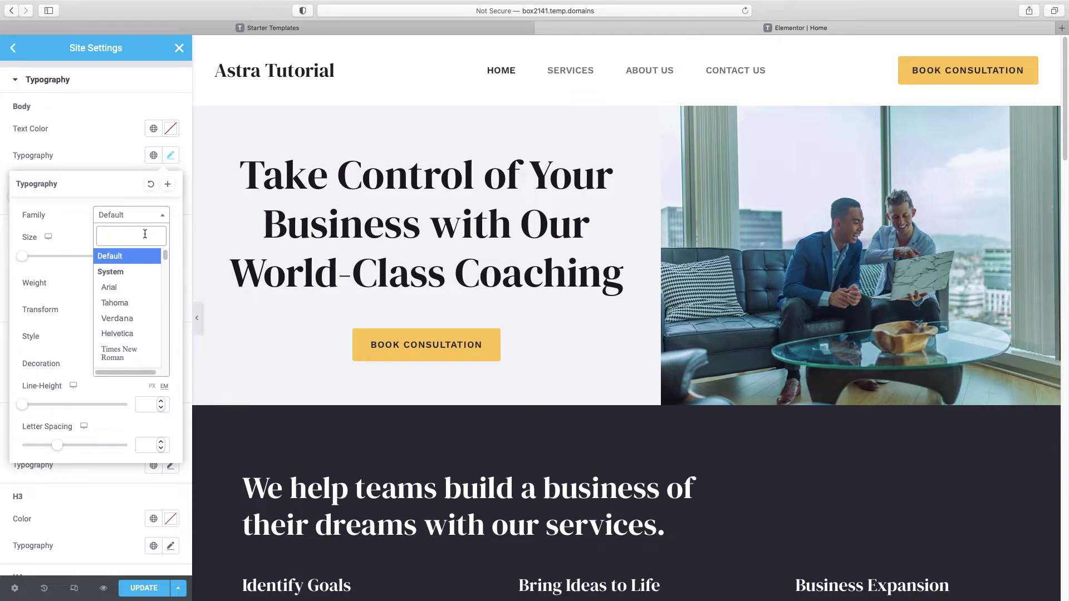
pyautogui.write('popp')
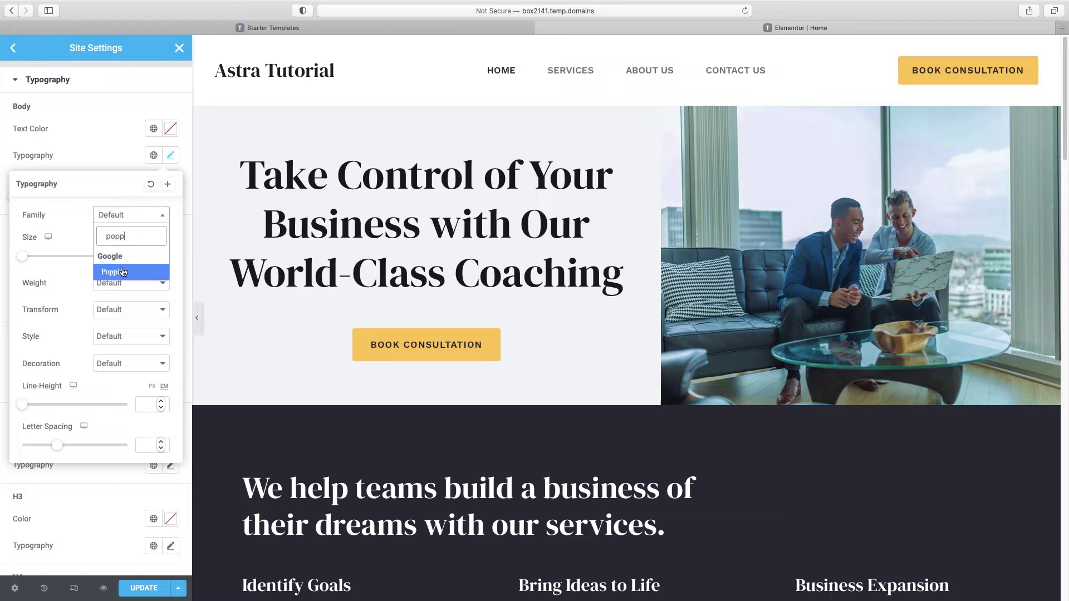
pyautogui.click(123, 273)
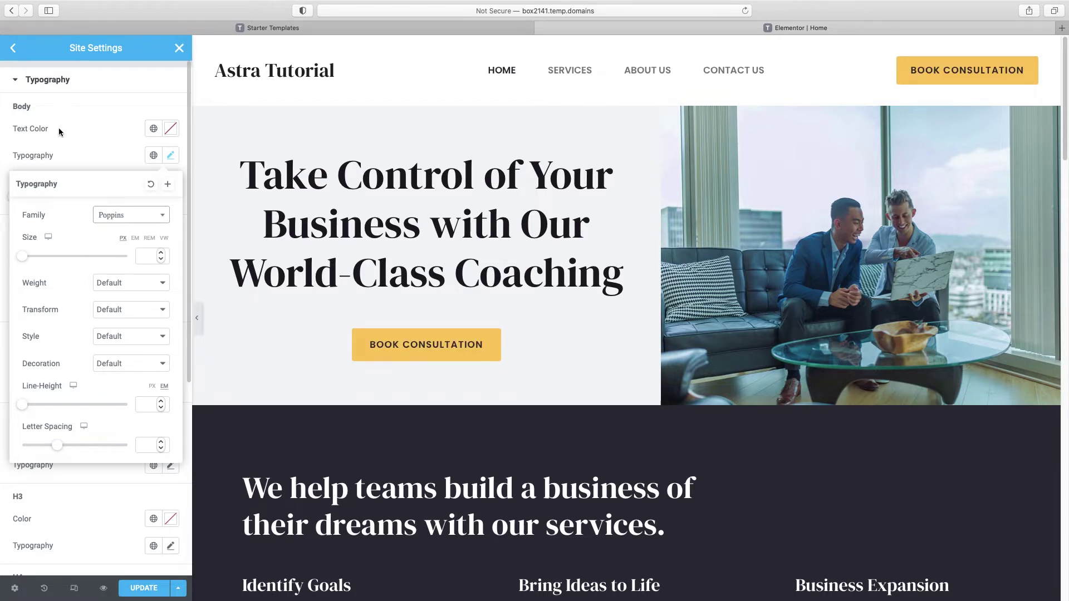
pyautogui.click(115, 123)
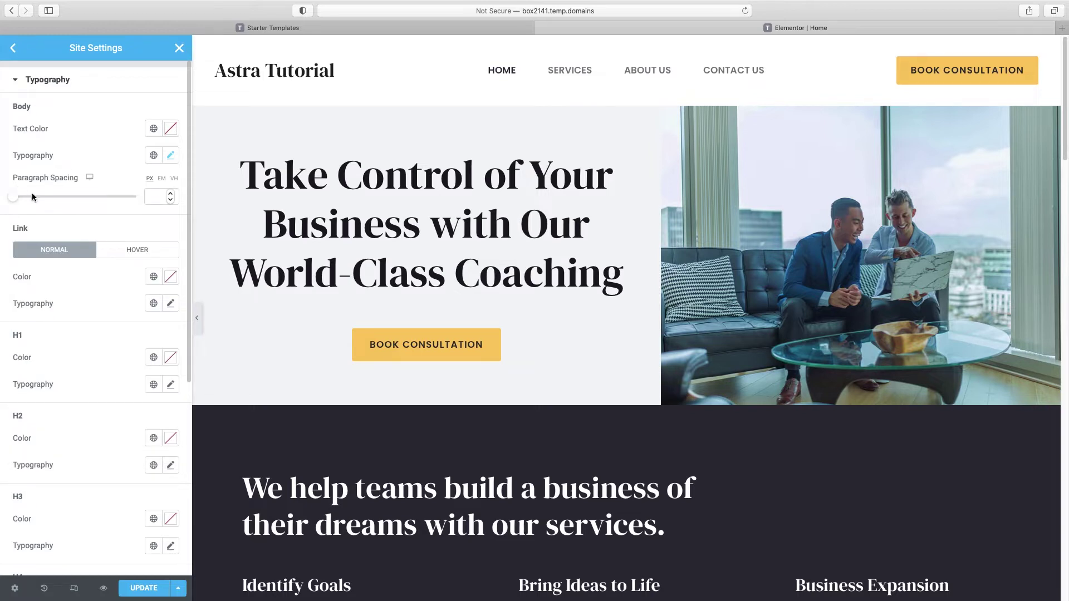
pyautogui.scroll(-2, 56, 202)
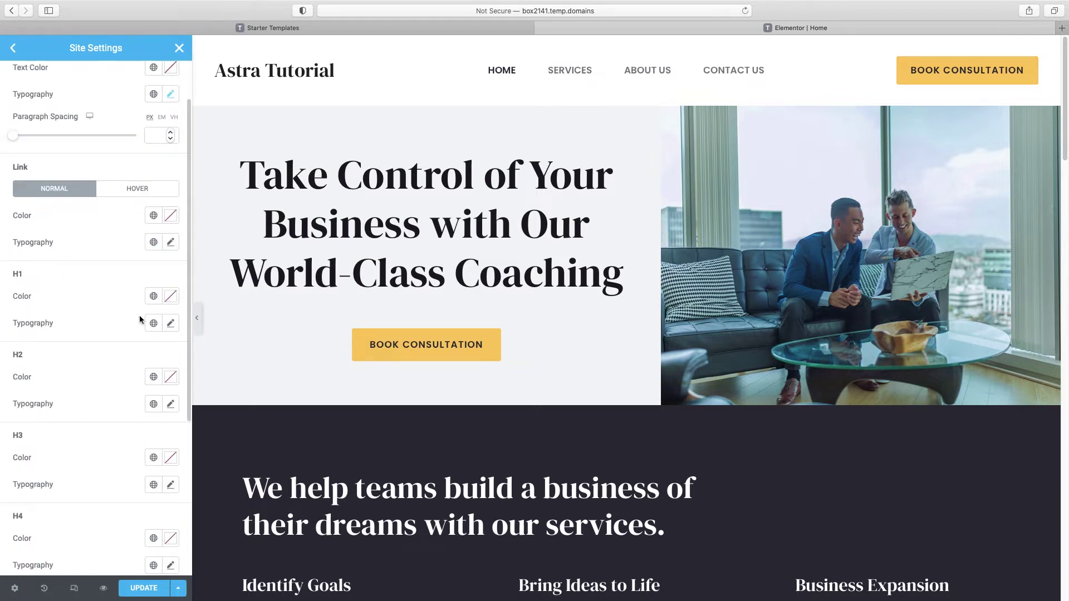
# Step: Set the H1 typography to Poppins with weight 600
pyautogui.scroll(-1, 44, 268)
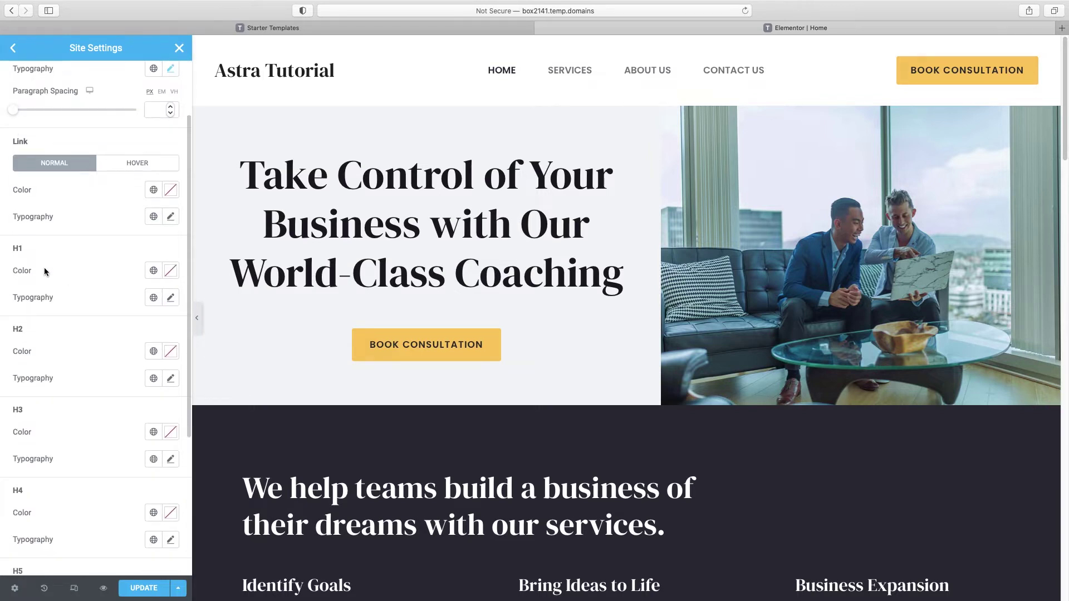
pyautogui.click(171, 298)
pyautogui.click(148, 357)
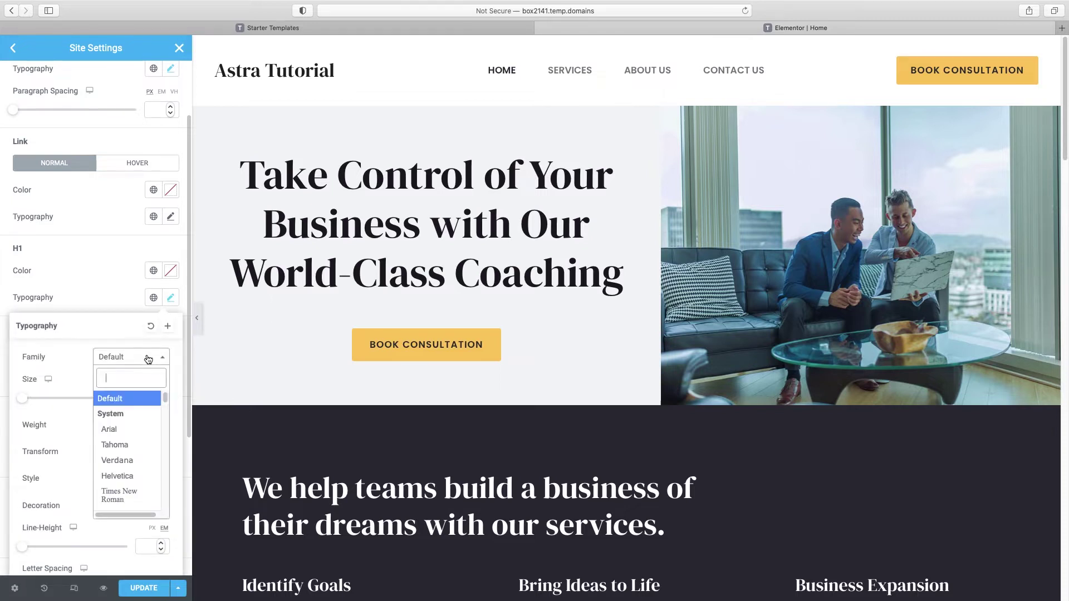
pyautogui.write('popp')
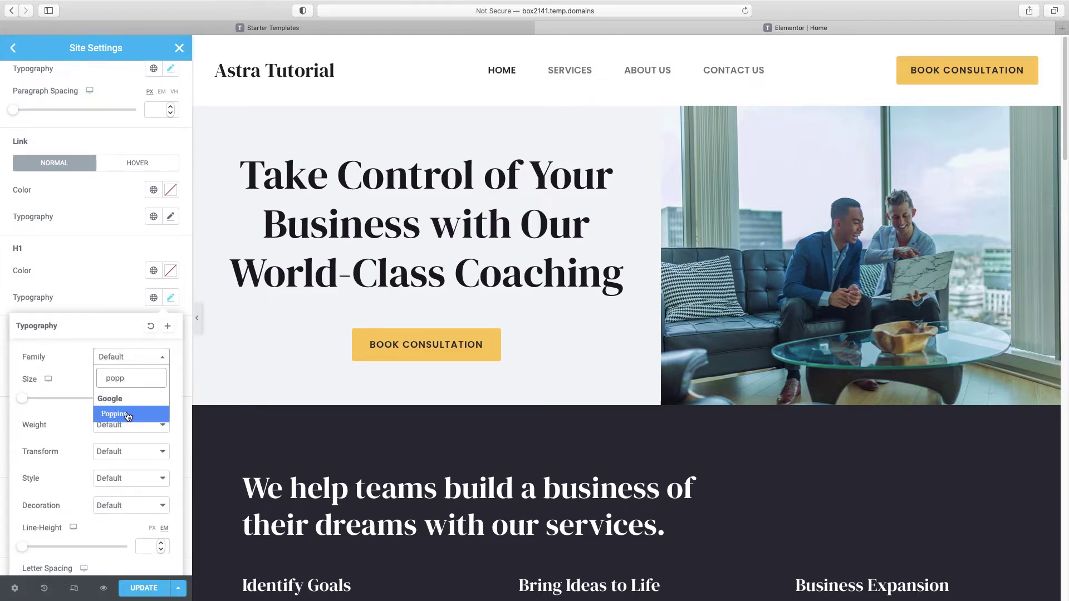
pyautogui.click(129, 416)
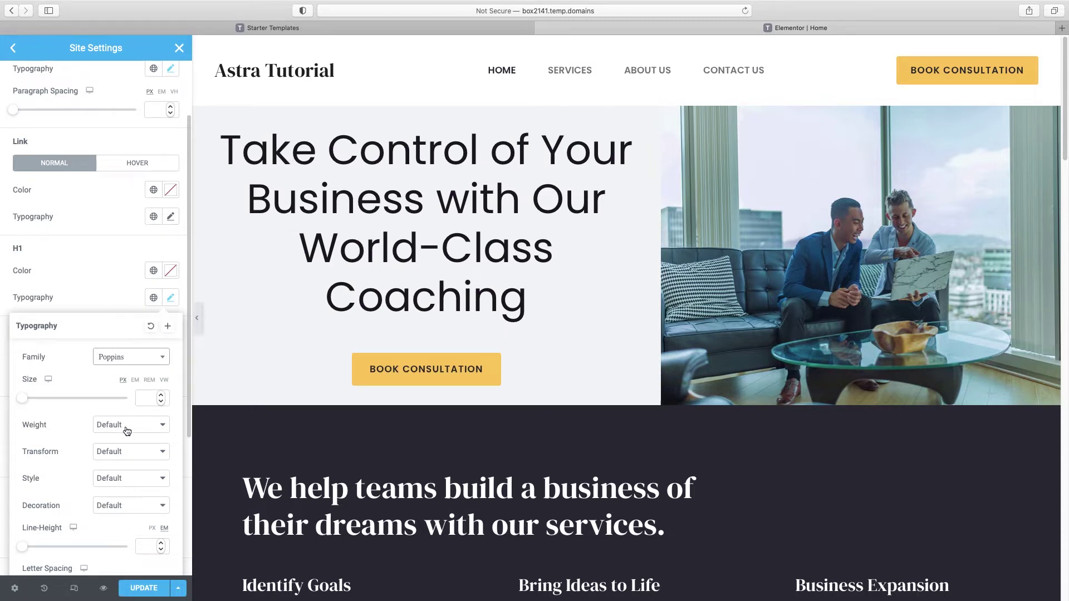
pyautogui.click(127, 427)
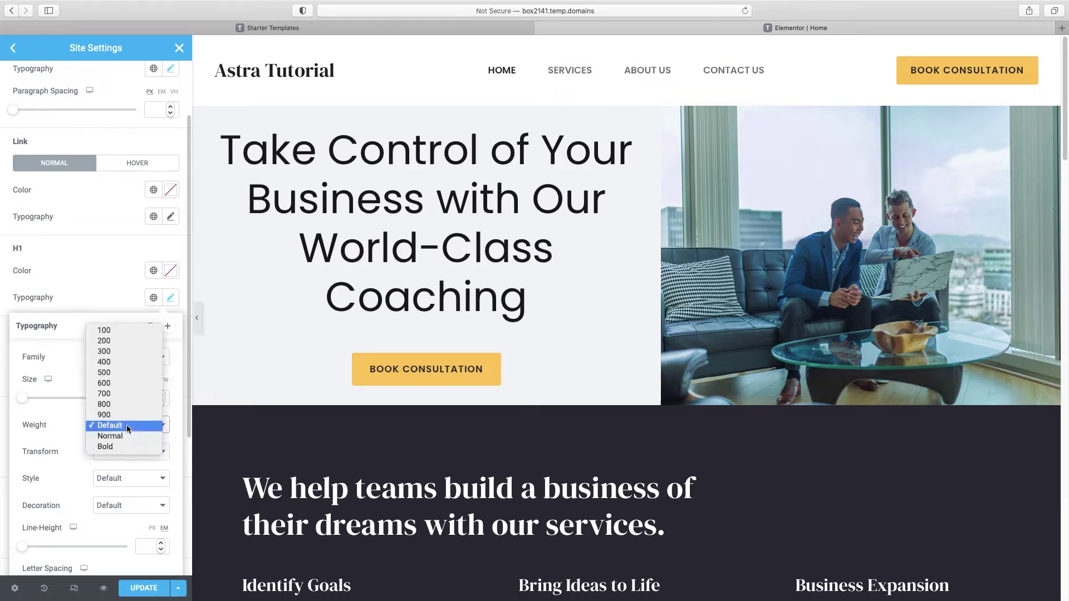
pyautogui.click(122, 383)
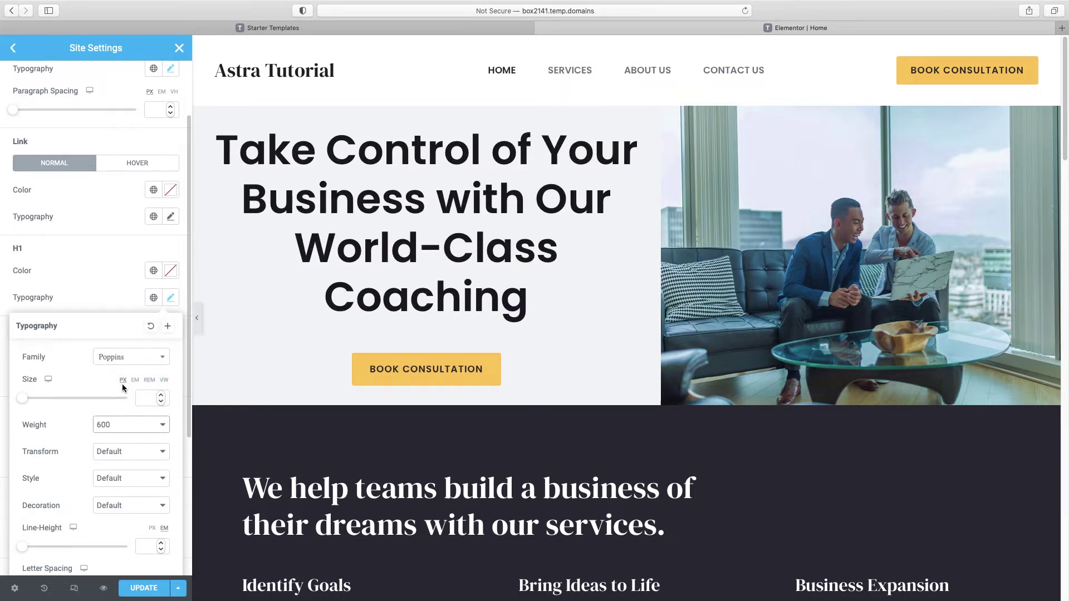
pyautogui.scroll(-2, 122, 383)
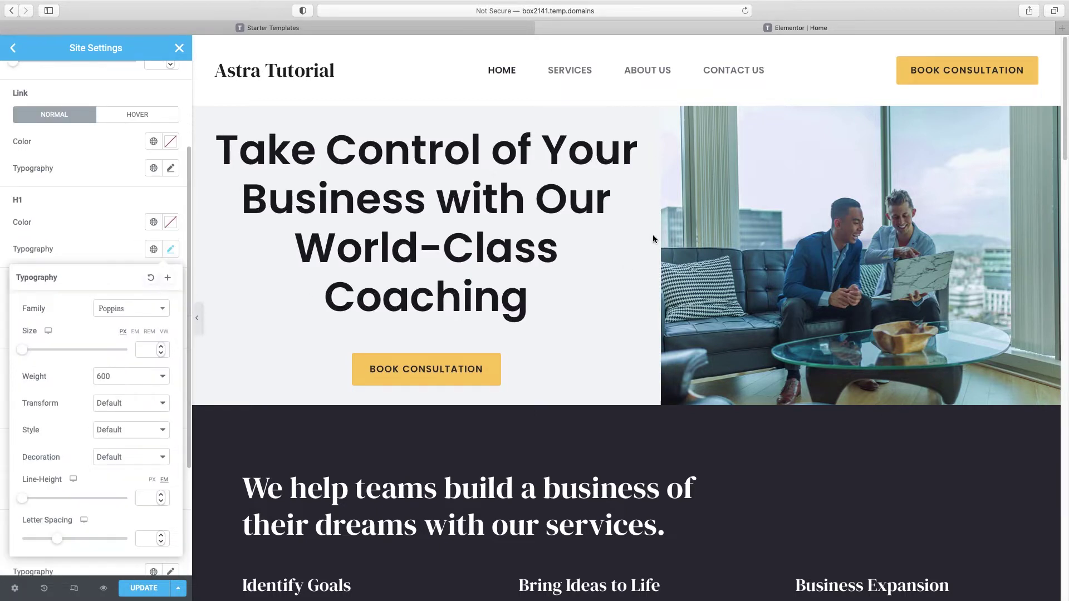
pyautogui.click(100, 255)
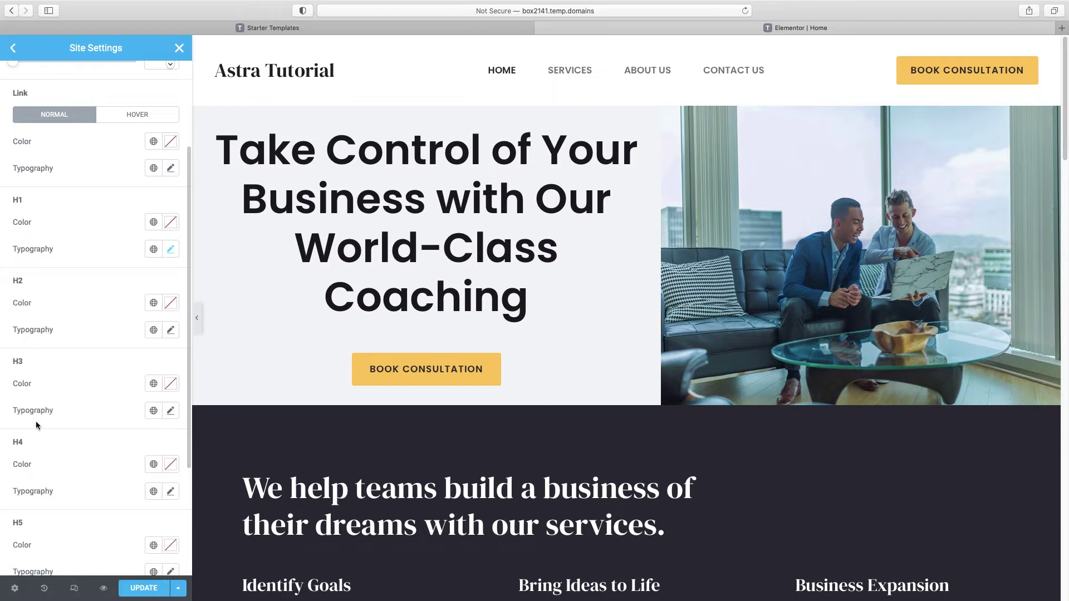
# Step: Set the H2 typography font family to Poppins and adjust its weight
pyautogui.click(170, 329)
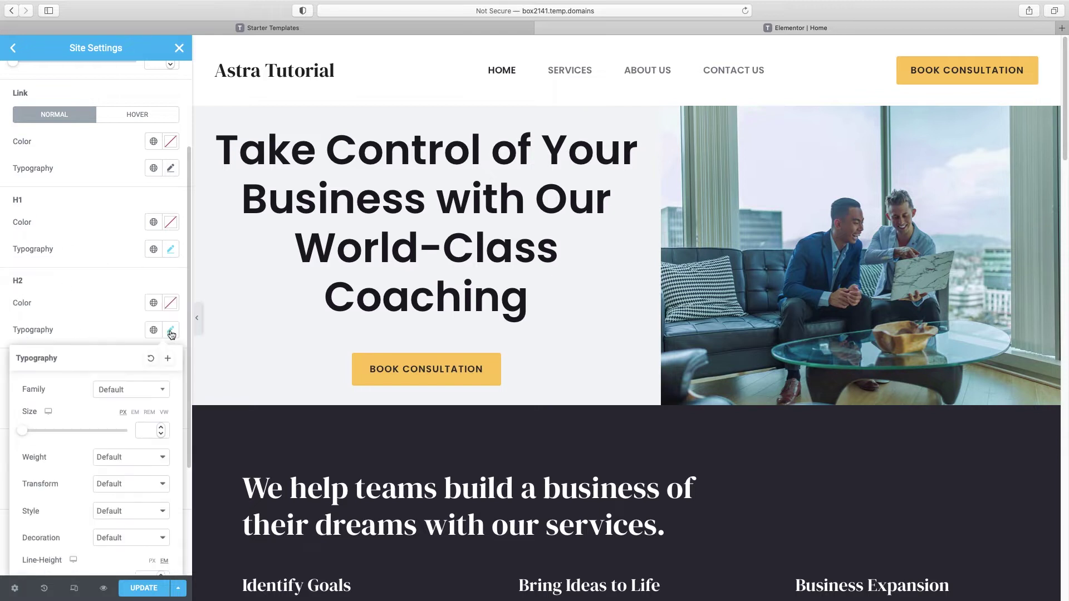
pyautogui.click(131, 392)
pyautogui.write('pop')
pyautogui.click(114, 442)
pyautogui.click(119, 458)
pyautogui.click(119, 457)
# Step: Set the H3 typography font family to Poppins and adjust its weight
pyautogui.click(170, 409)
pyautogui.click(130, 468)
pyautogui.write('pop')
pyautogui.click(124, 457)
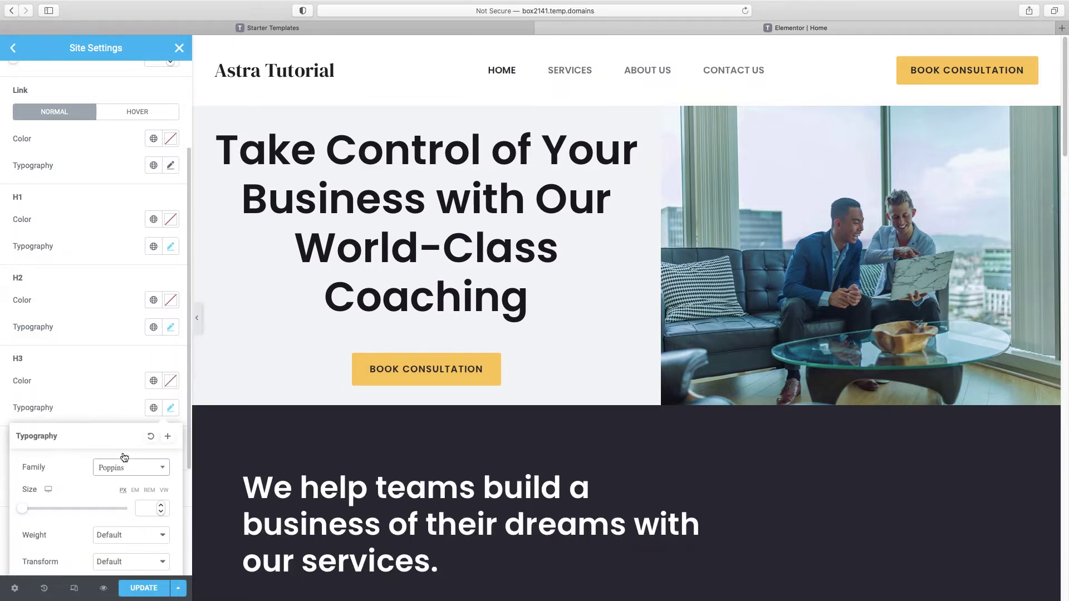
pyautogui.scroll(-3, 124, 456)
pyautogui.click(131, 461)
pyautogui.click(131, 484)
# Step: Set the H4 typography font family to Poppins and adjust its weight
pyautogui.click(170, 378)
pyautogui.click(131, 439)
pyautogui.write('pop')
pyautogui.click(121, 513)
pyautogui.click(130, 506)
pyautogui.click(119, 474)
pyautogui.click(1066, 57)
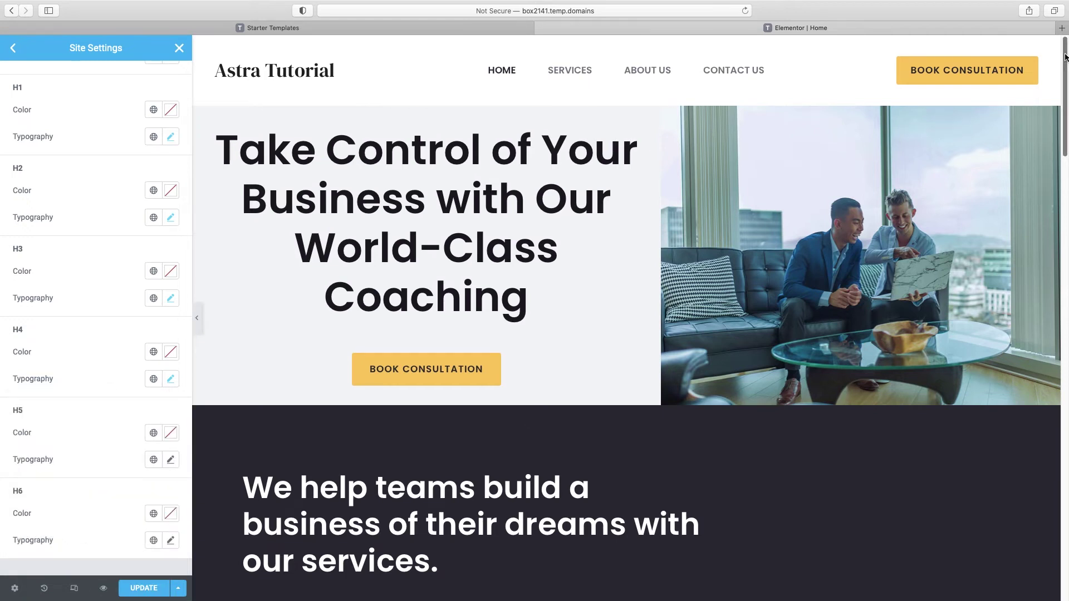
pyautogui.scroll(-8, 1067, 57)
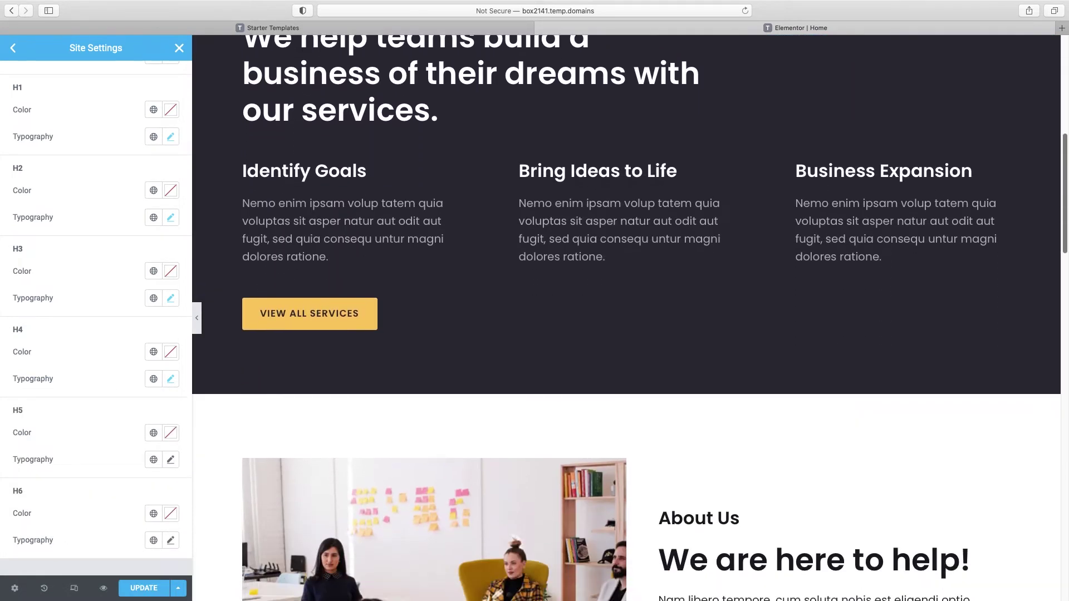
pyautogui.scroll(-3, 626, 318)
pyautogui.scroll(2, 626, 317)
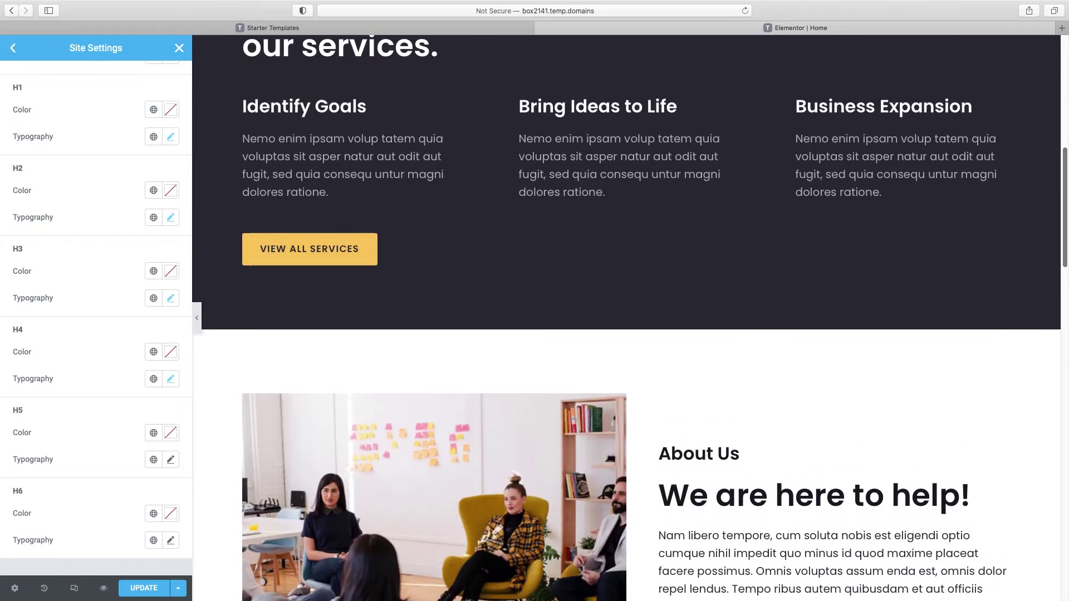
# Step: Save the Site Settings typography changes and go back to the page editor
pyautogui.scroll(9, 626, 317)
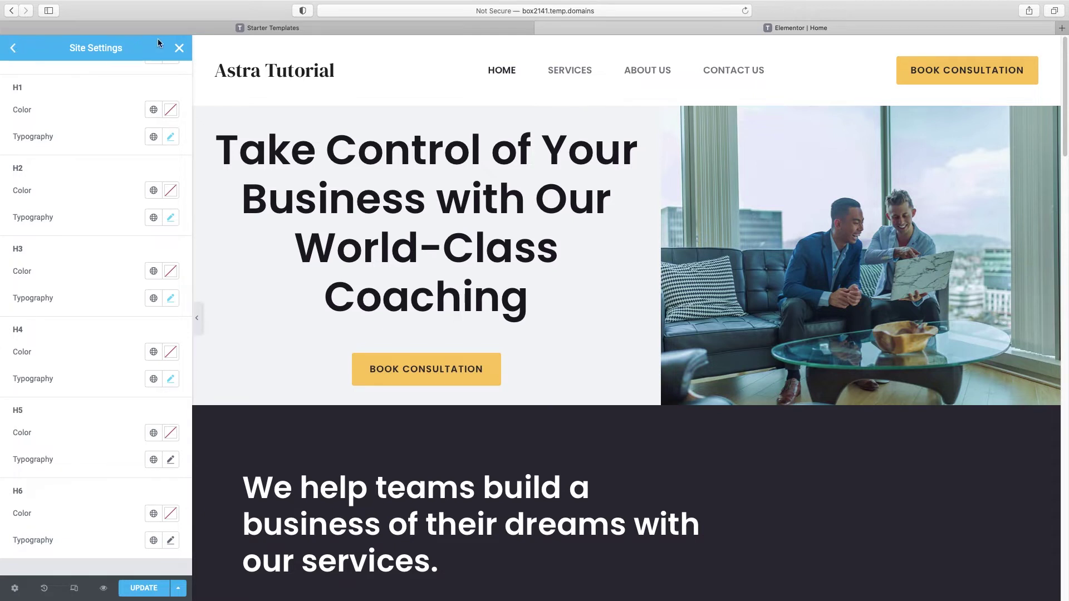
pyautogui.click(179, 48)
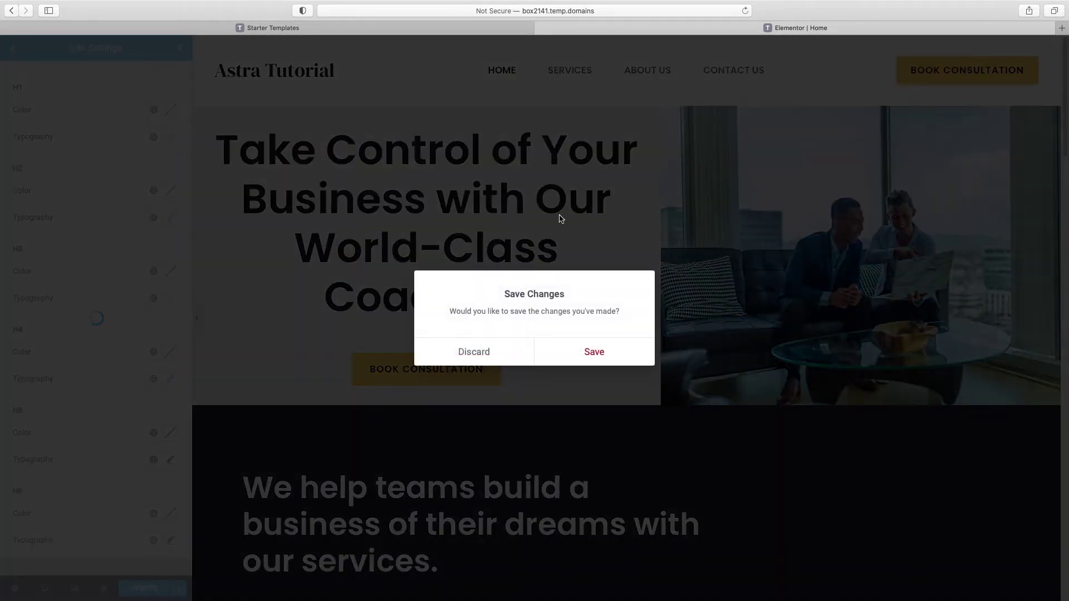
pyautogui.click(594, 352)
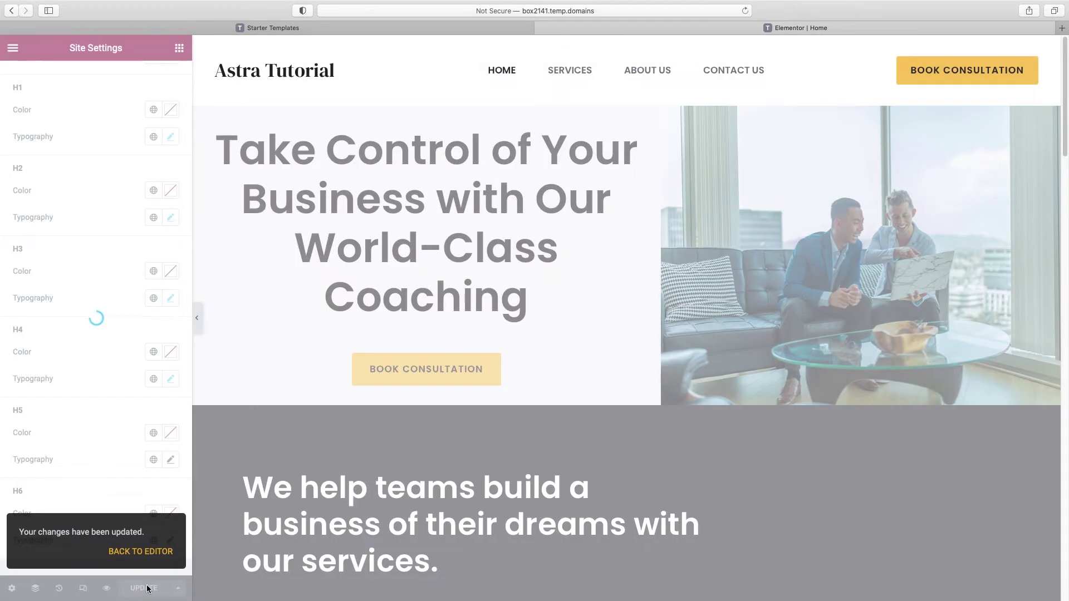
pyautogui.click(148, 554)
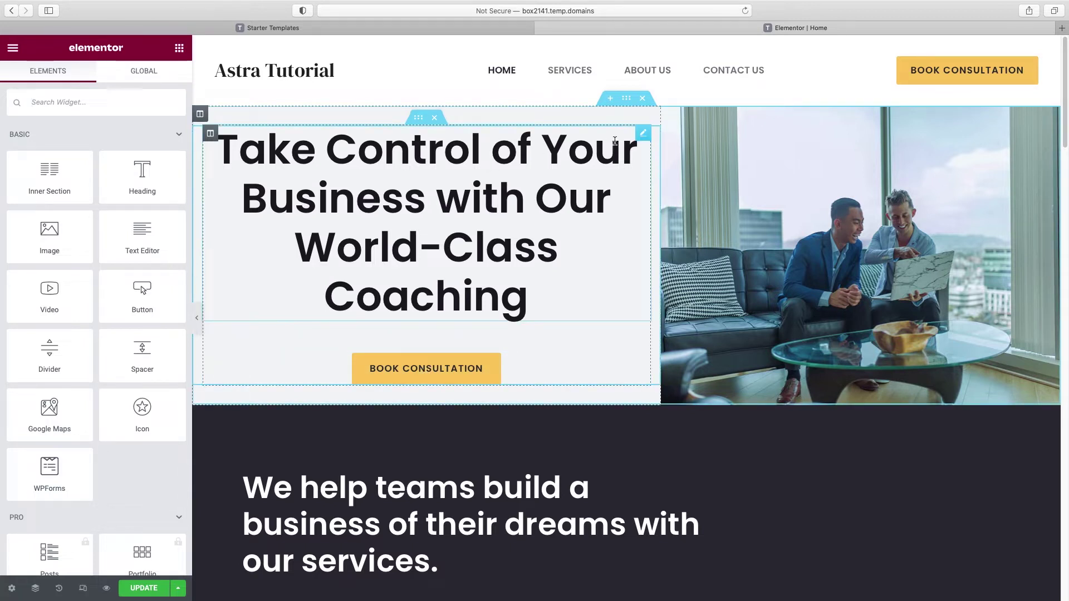
# Step: Replace 'Business' in the hero title with 'Website' so it reads 'Take Control of Your Website'
pyautogui.click(644, 137)
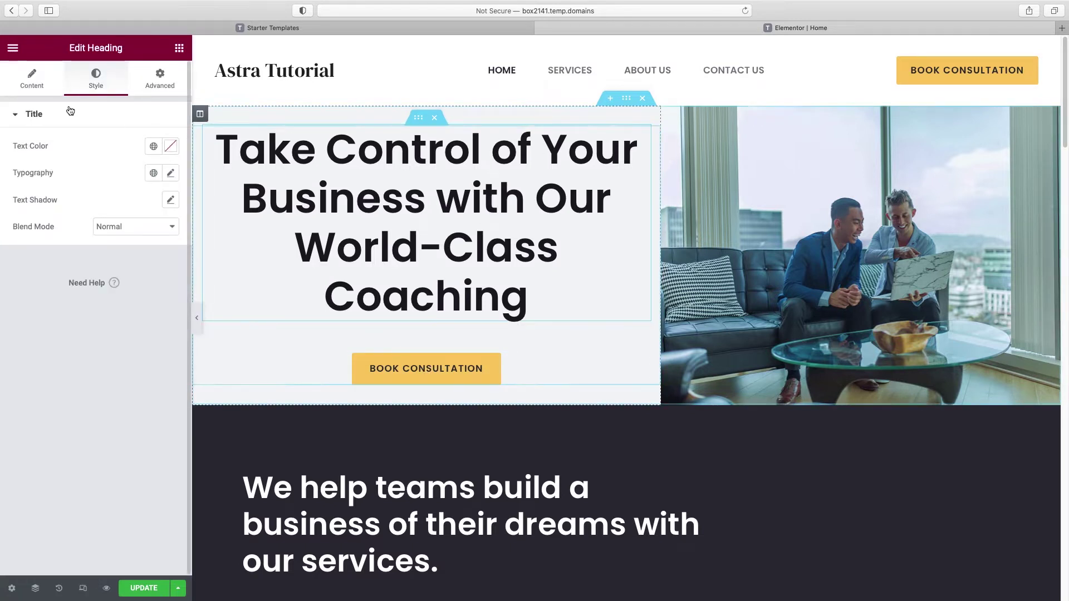
pyautogui.click(38, 85)
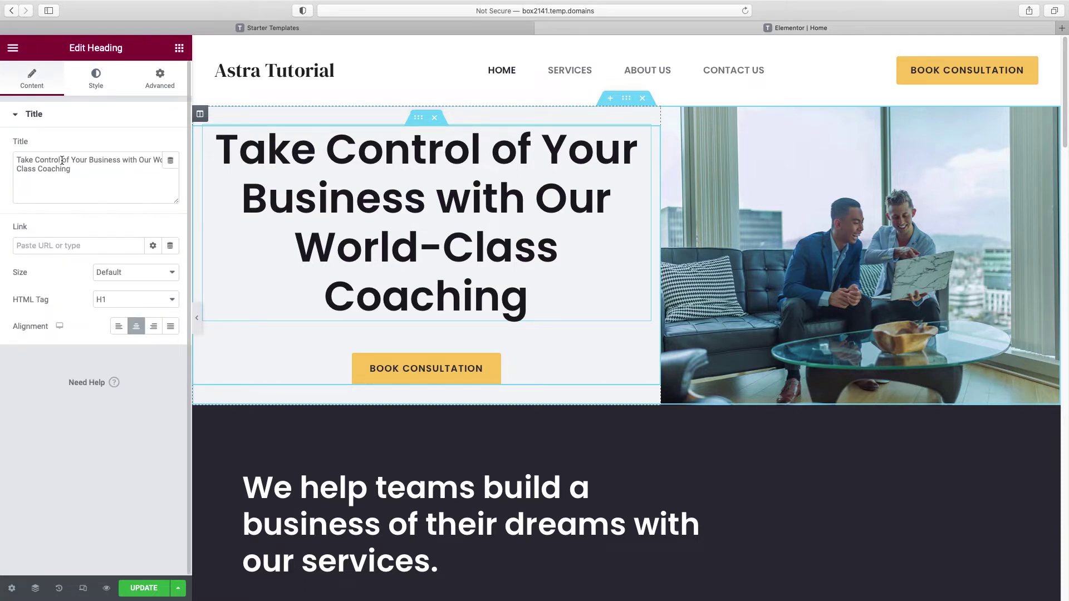
pyautogui.moveTo(62, 161); pyautogui.dragTo(85, 179)
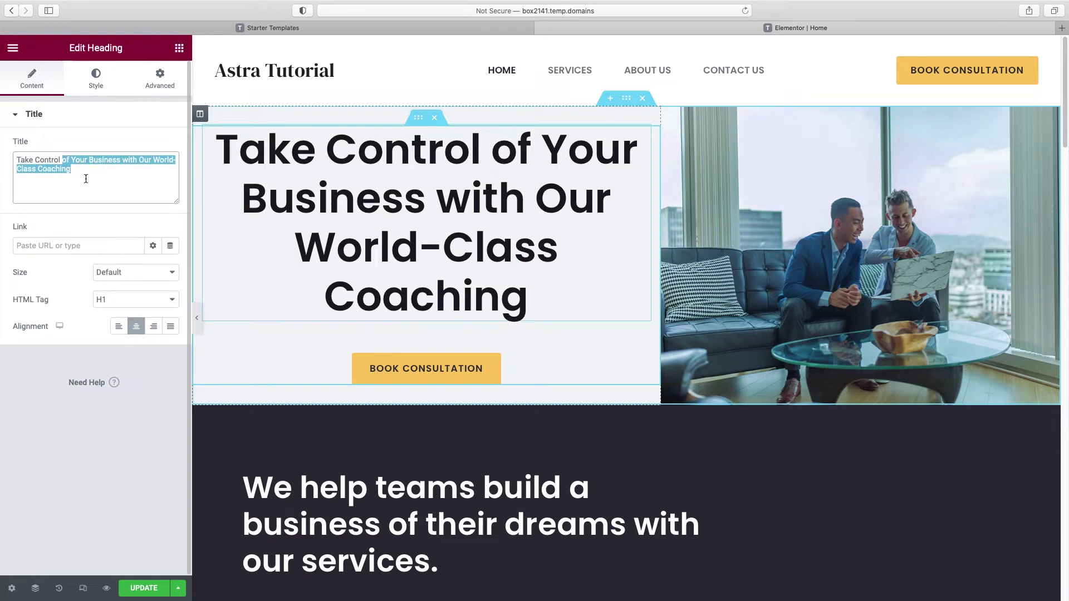
pyautogui.moveTo(89, 161); pyautogui.dragTo(99, 175)
pyautogui.write('Website')
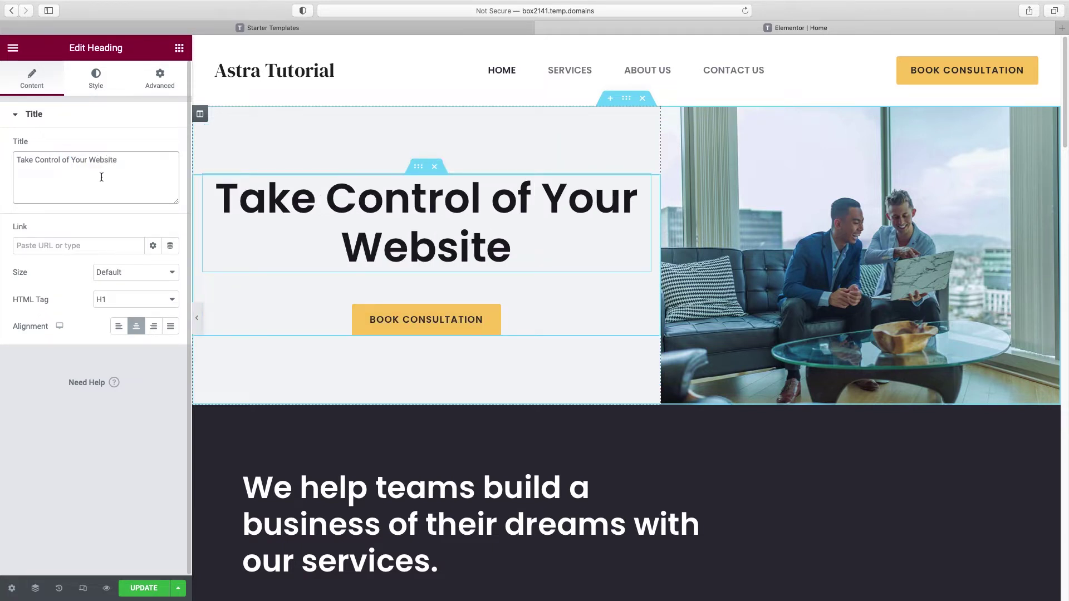
pyautogui.click(587, 205)
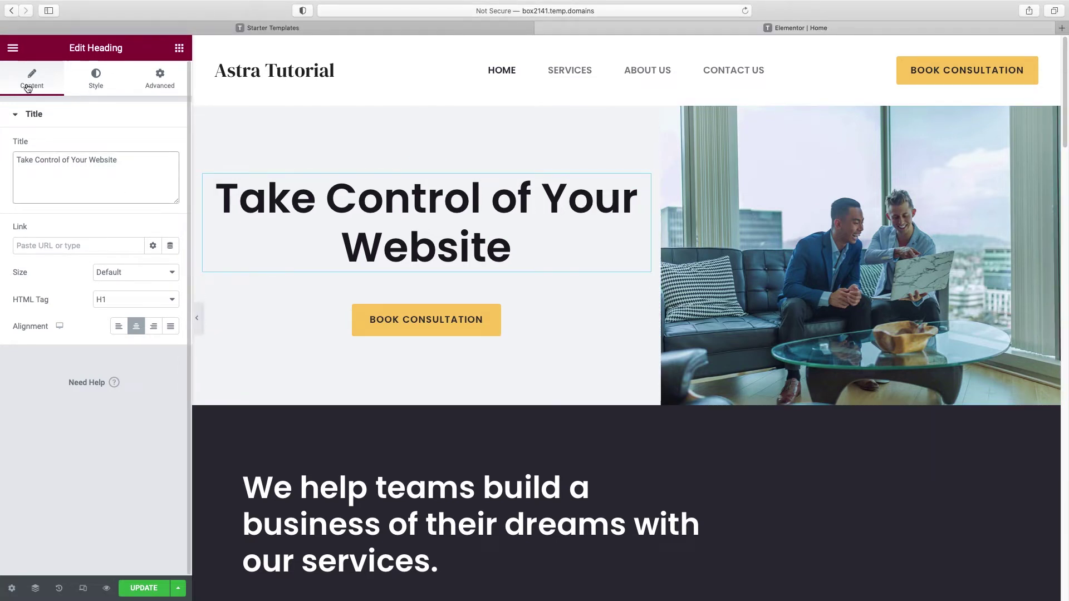
# Step: Colour the hero heading dark navy using hex 353353 in the Style tab
pyautogui.click(96, 85)
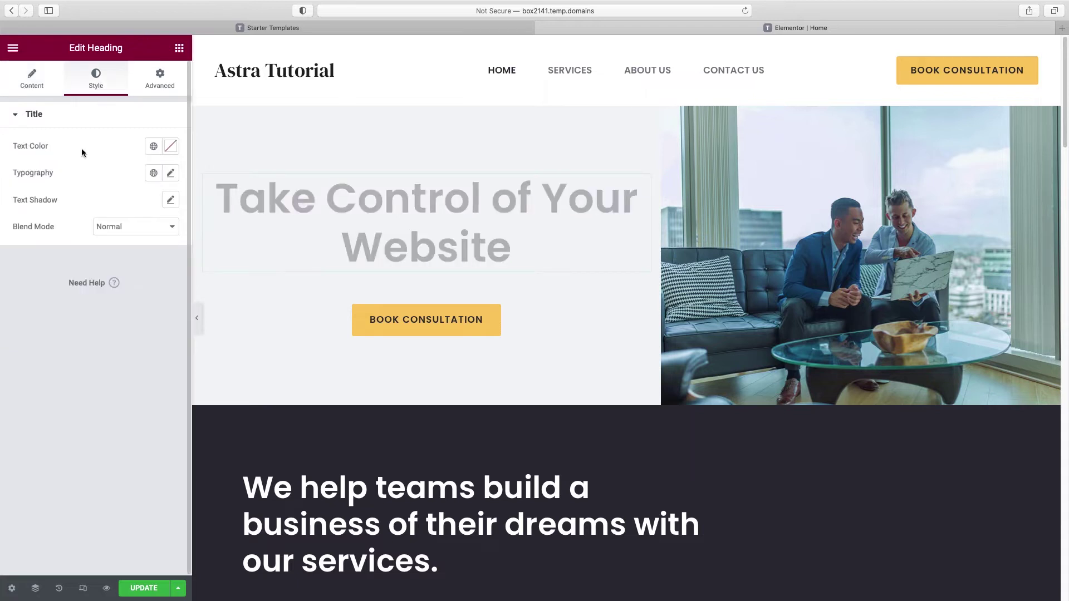
pyautogui.click(170, 146)
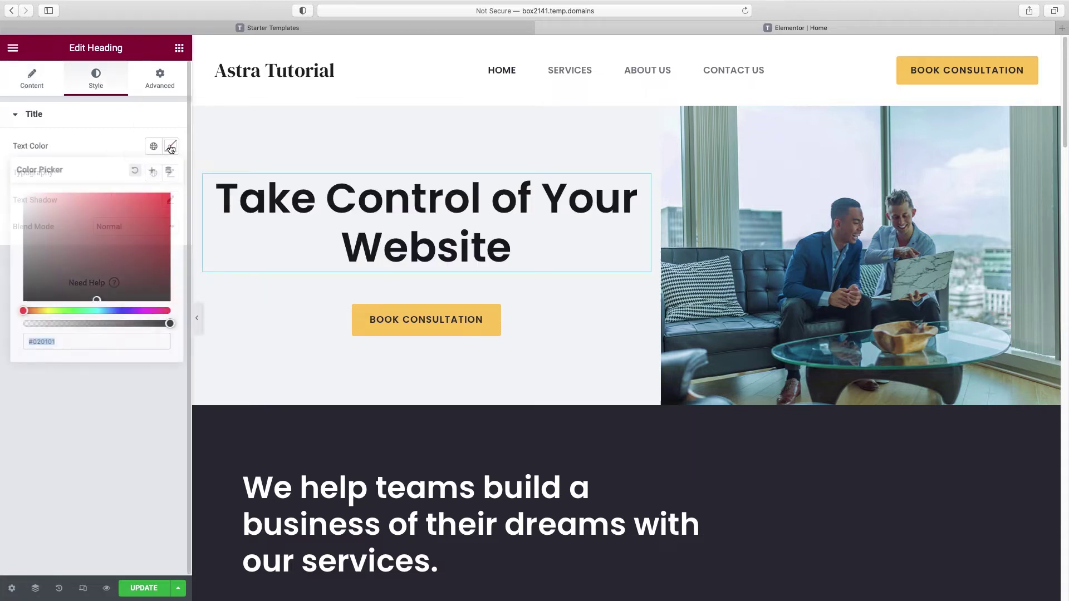
pyautogui.moveTo(98, 301)
pyautogui.mouseDown()
pyautogui.moveTo(109, 240)
pyautogui.moveTo(128, 217)
pyautogui.moveTo(154, 217)
pyautogui.moveTo(157, 234)
pyautogui.mouseUp()
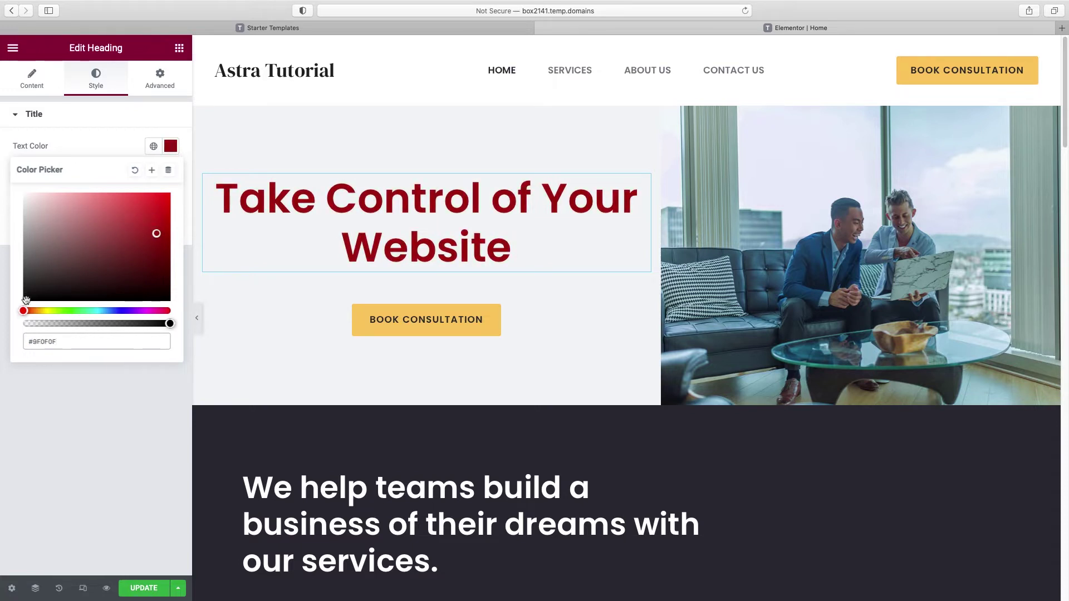
pyautogui.moveTo(24, 310); pyautogui.dragTo(113, 312)
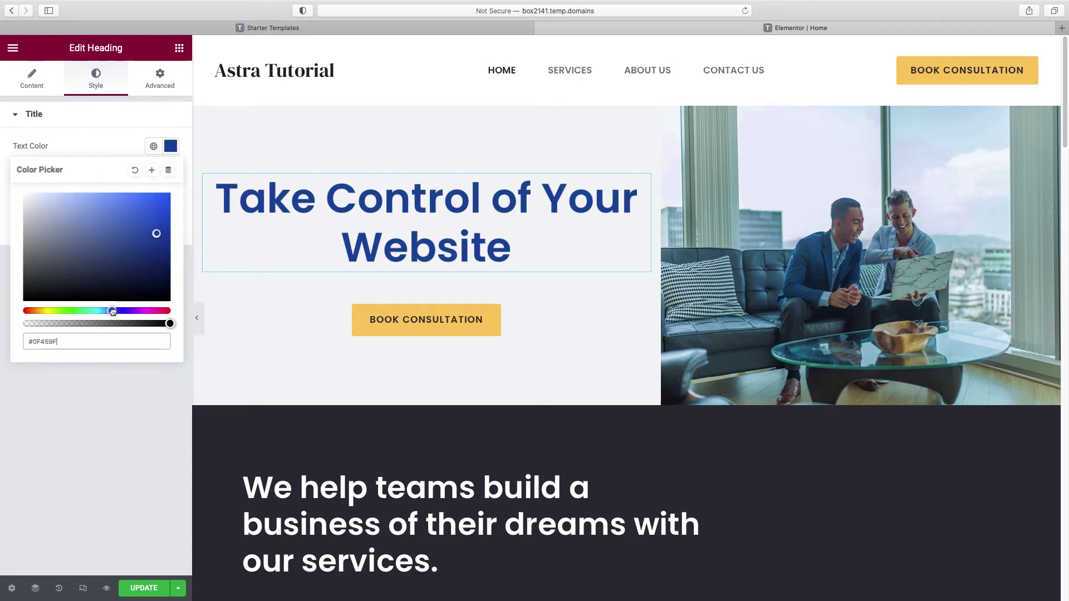
pyautogui.moveTo(129, 239)
pyautogui.mouseDown()
pyautogui.moveTo(109, 207)
pyautogui.moveTo(140, 255)
pyautogui.mouseUp()
pyautogui.doubleClick(61, 342)
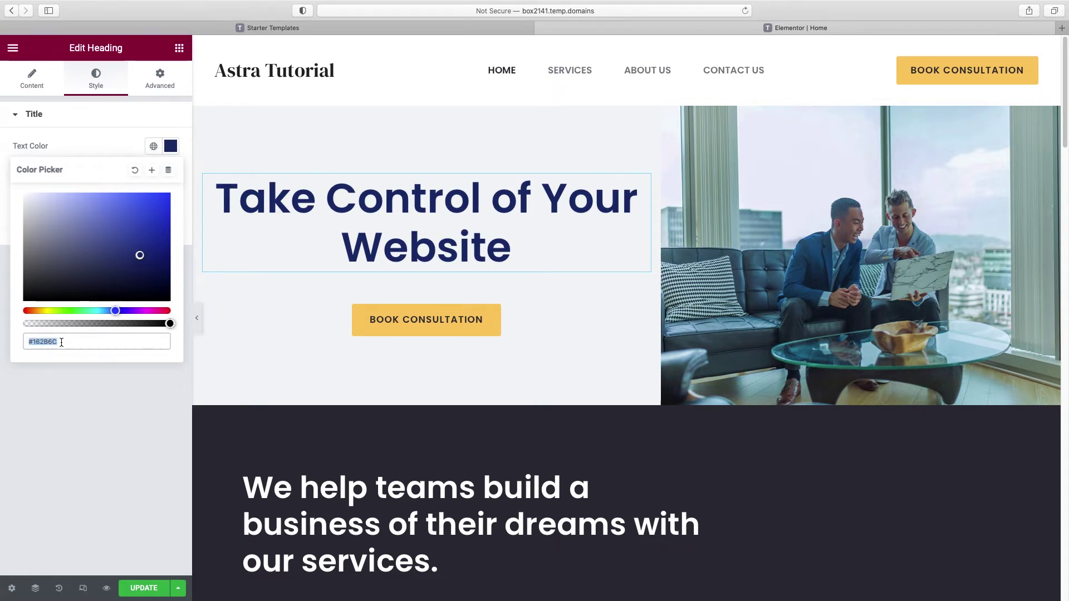
pyautogui.write('353353')
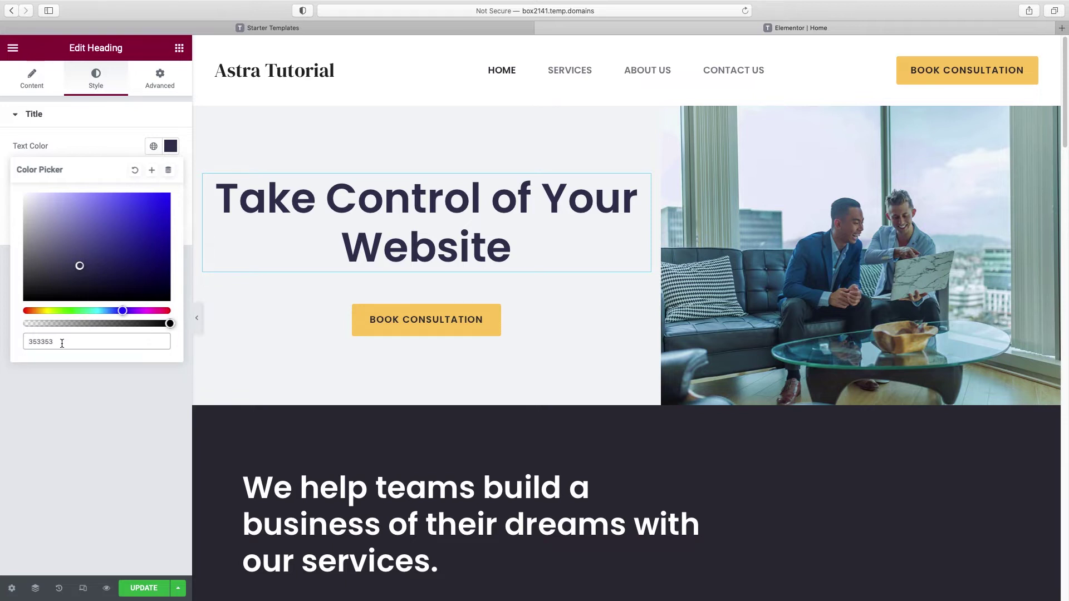
# Step: Save that heading colour as a new global colour named Accent Blue
pyautogui.click(151, 170)
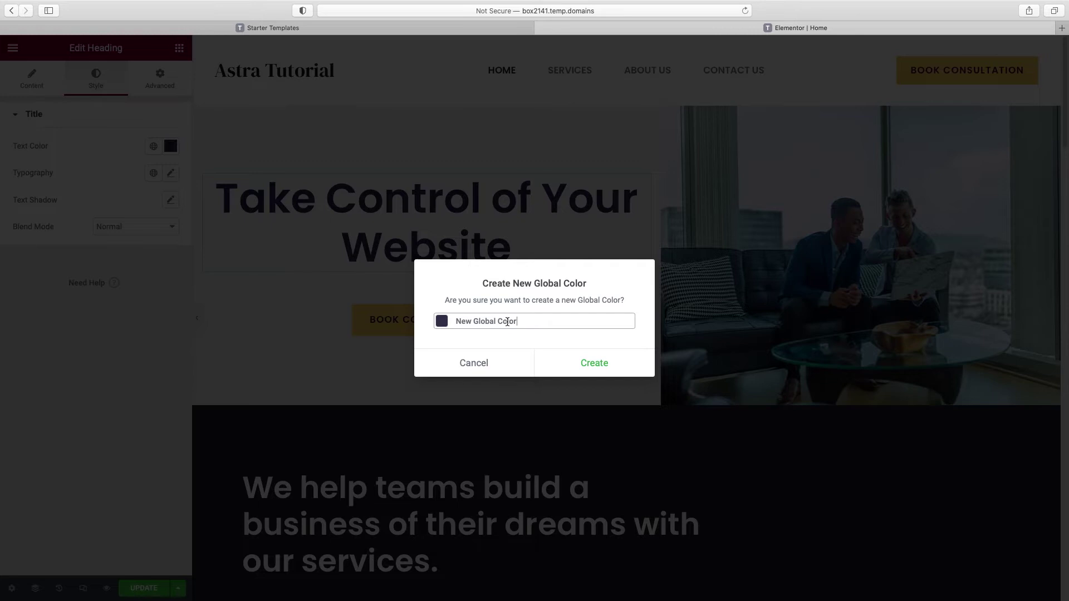
pyautogui.tripleClick(507, 322)
pyautogui.write('Accent Blue')
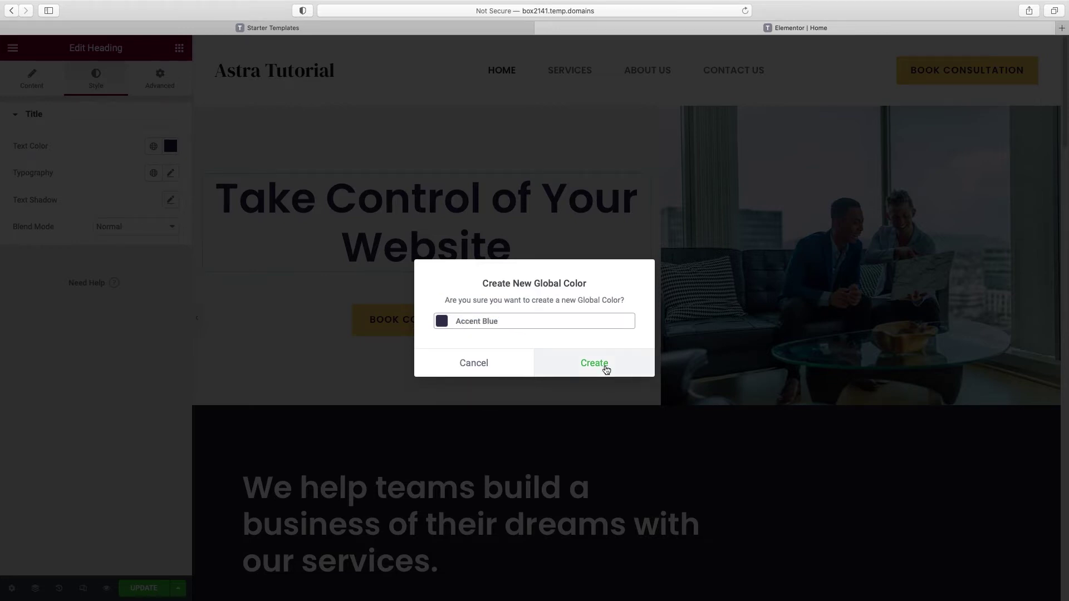
pyautogui.click(603, 368)
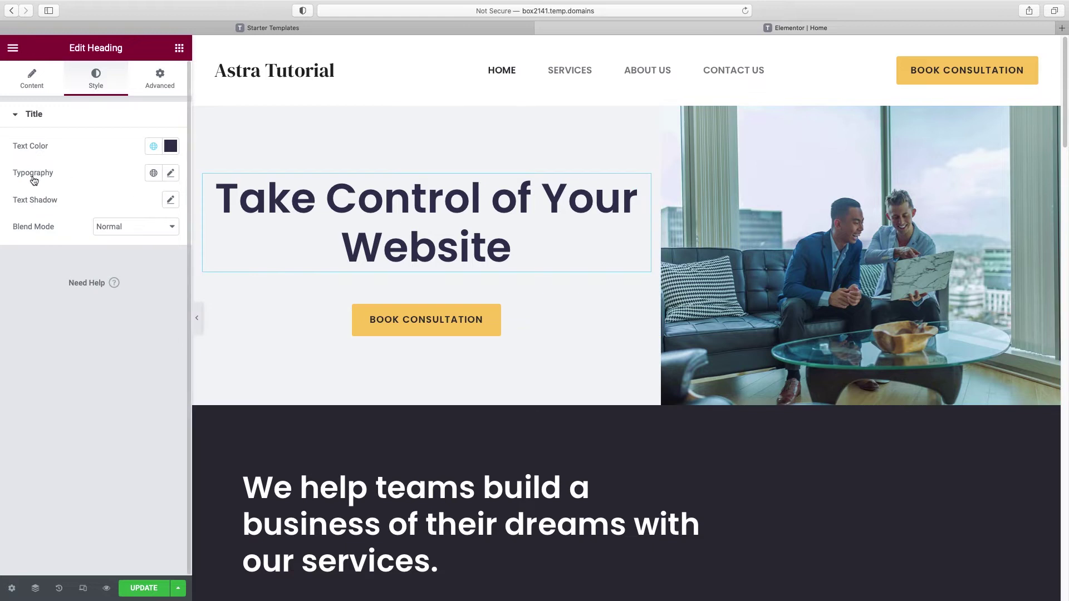
# Step: Set the hero heading typography to 59 px size and 1.1 em line height
pyautogui.click(169, 175)
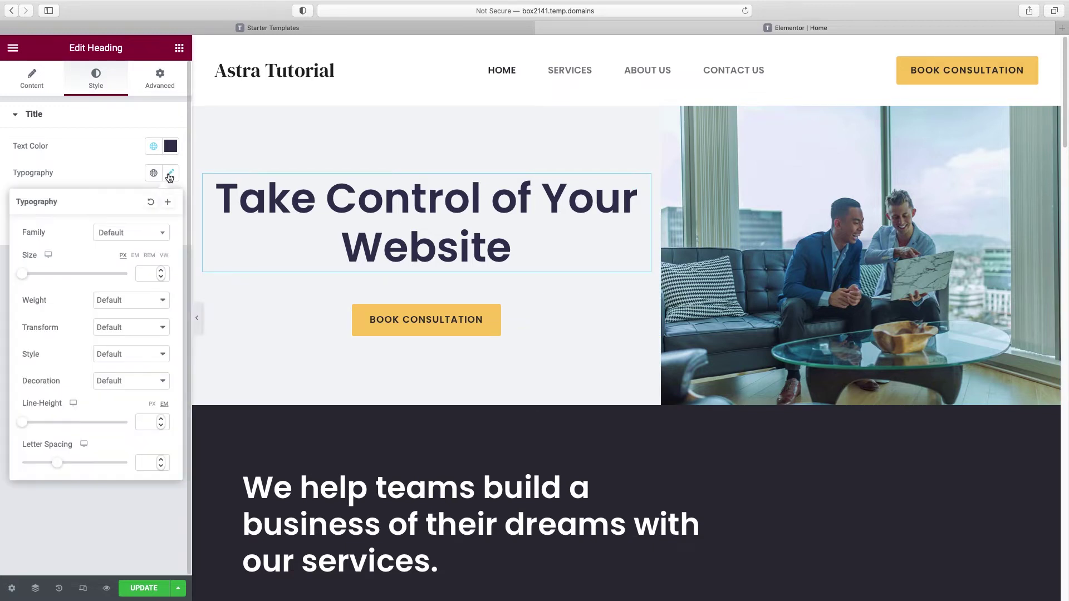
pyautogui.moveTo(24, 277); pyautogui.dragTo(54, 278)
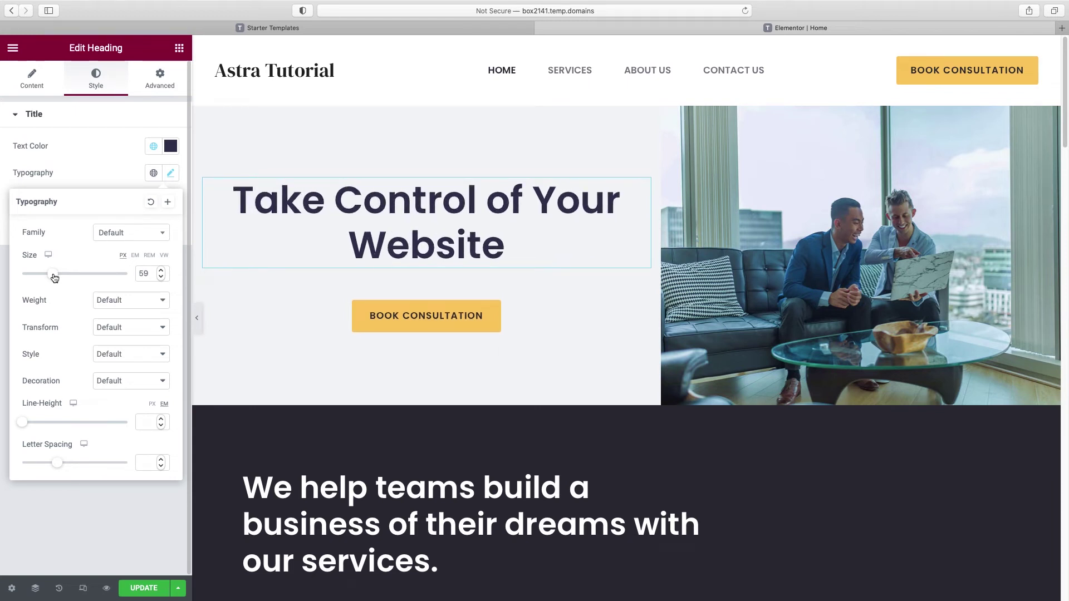
pyautogui.click(25, 423)
pyautogui.moveTo(26, 426); pyautogui.dragTo(34, 421)
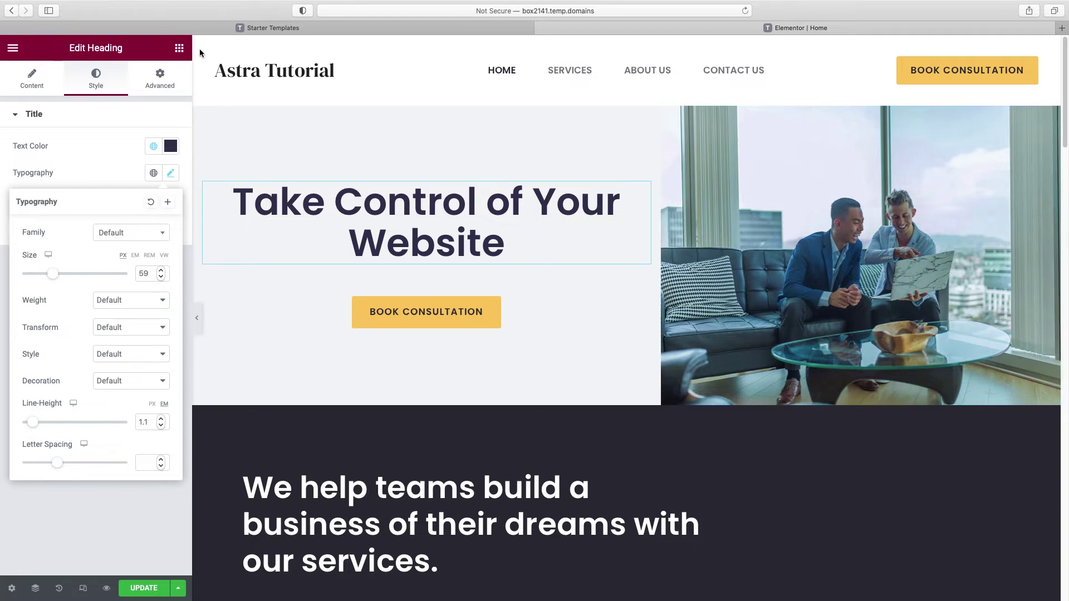
pyautogui.click(179, 49)
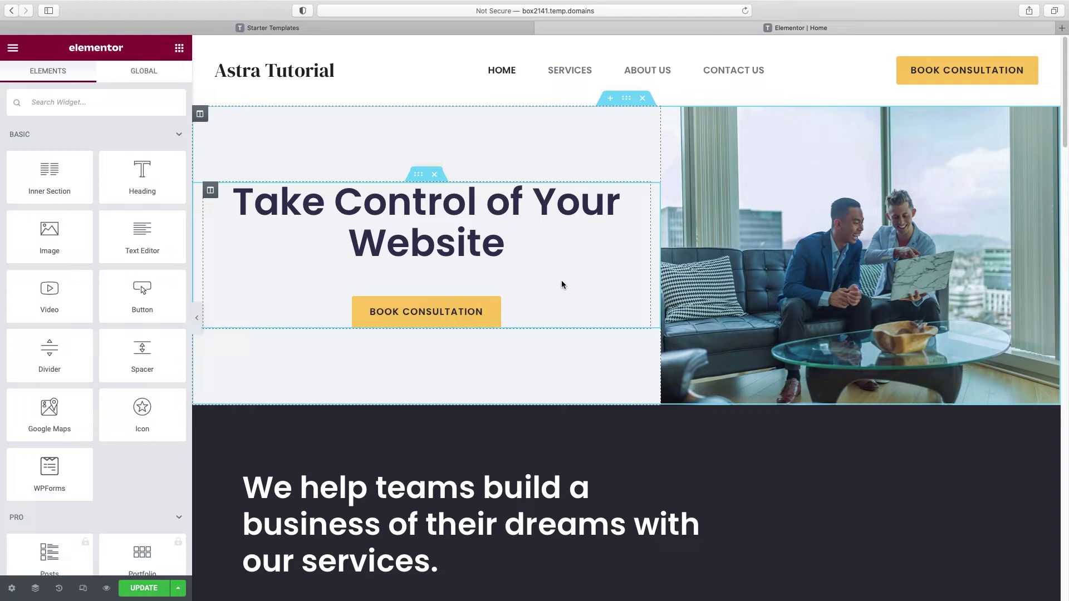
# Step: Add a Text Editor block under the heading reading 'Your subheadline could go here.'
pyautogui.moveTo(139, 233); pyautogui.dragTo(410, 264)
pyautogui.moveTo(83, 297); pyautogui.dragTo(2, 210)
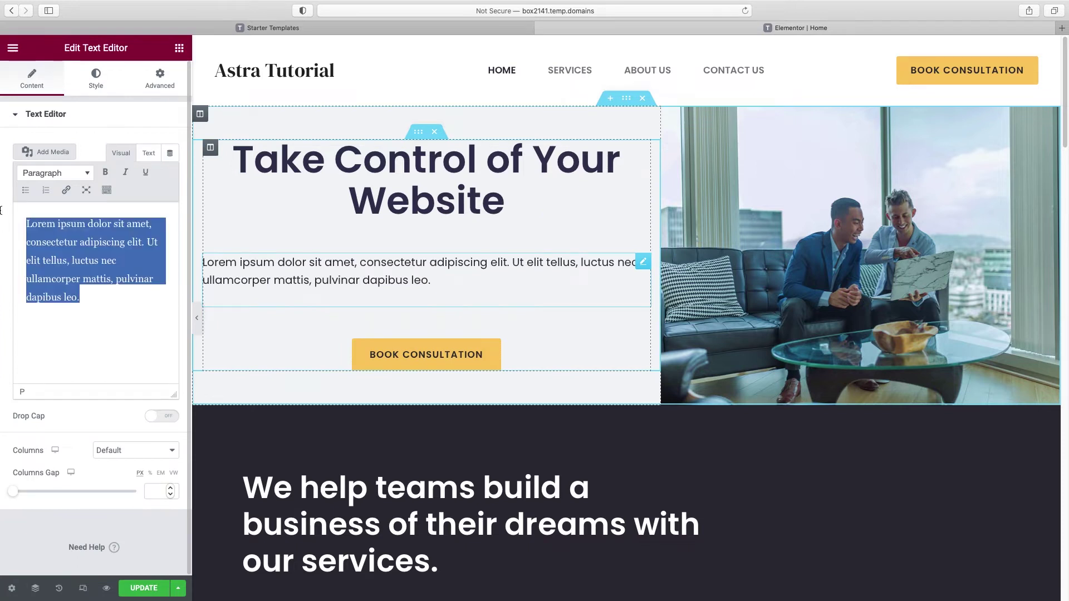
pyautogui.write('Your sub headline could go here')
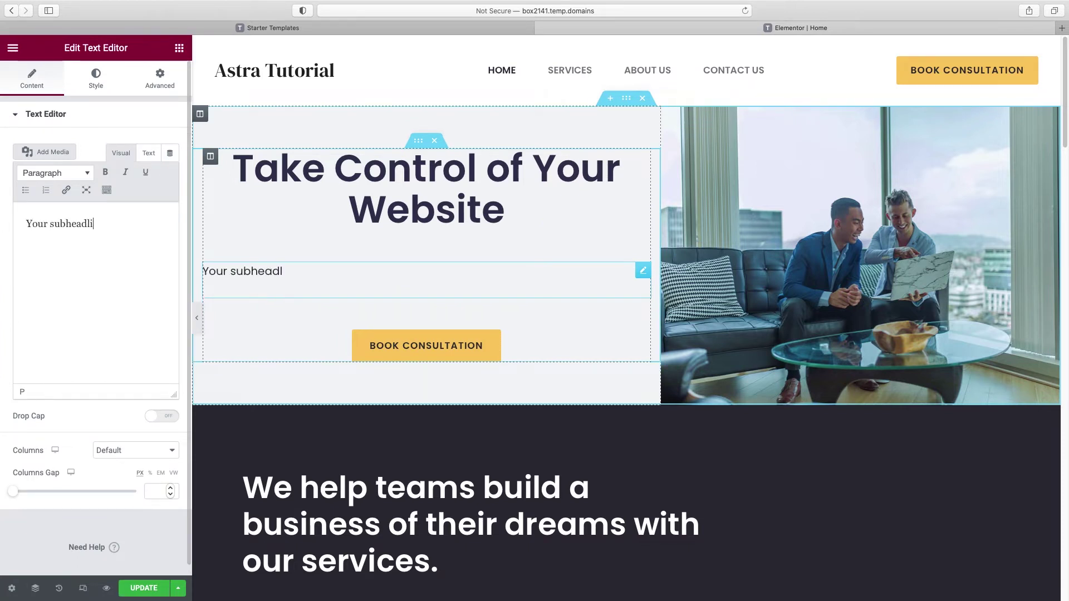
pyautogui.write('.')
pyautogui.click(69, 224)
pyautogui.press('BackSpace')
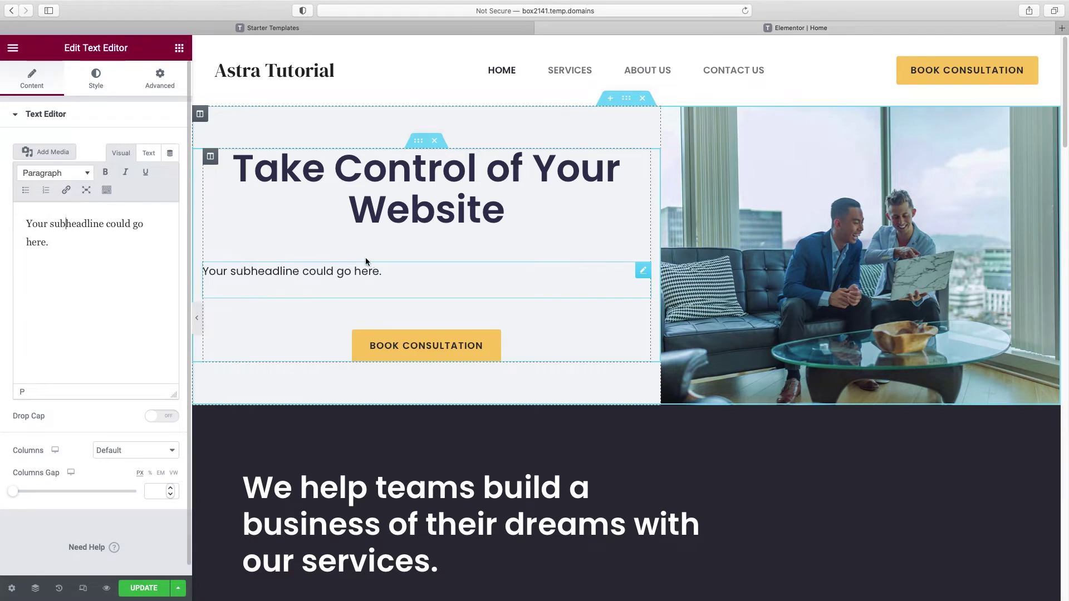
# Step: Center-align the subheadline text, then select the Book Consultation button
pyautogui.click(107, 83)
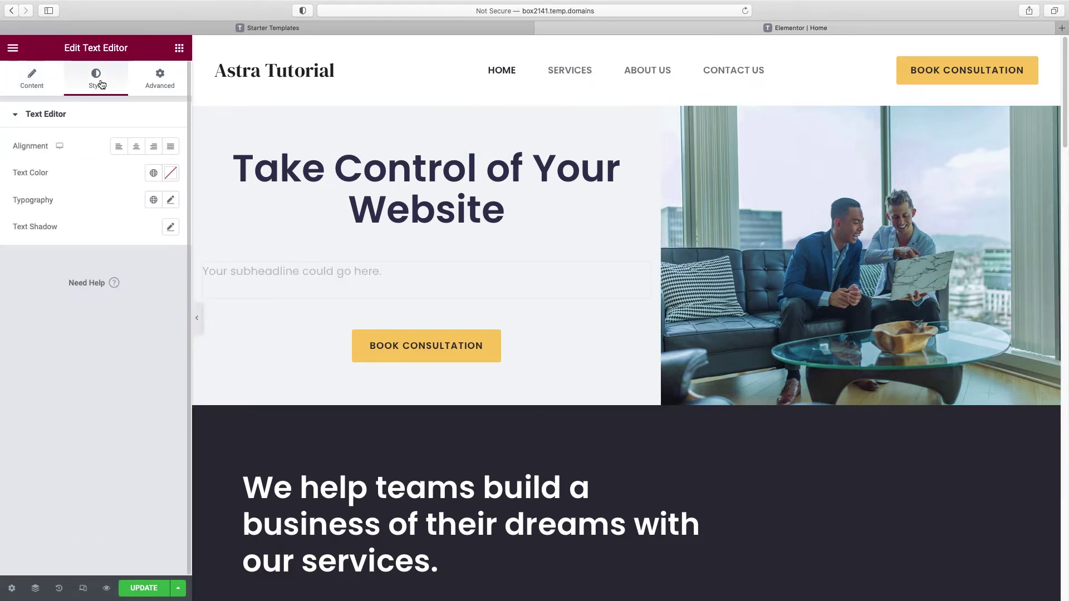
pyautogui.click(137, 147)
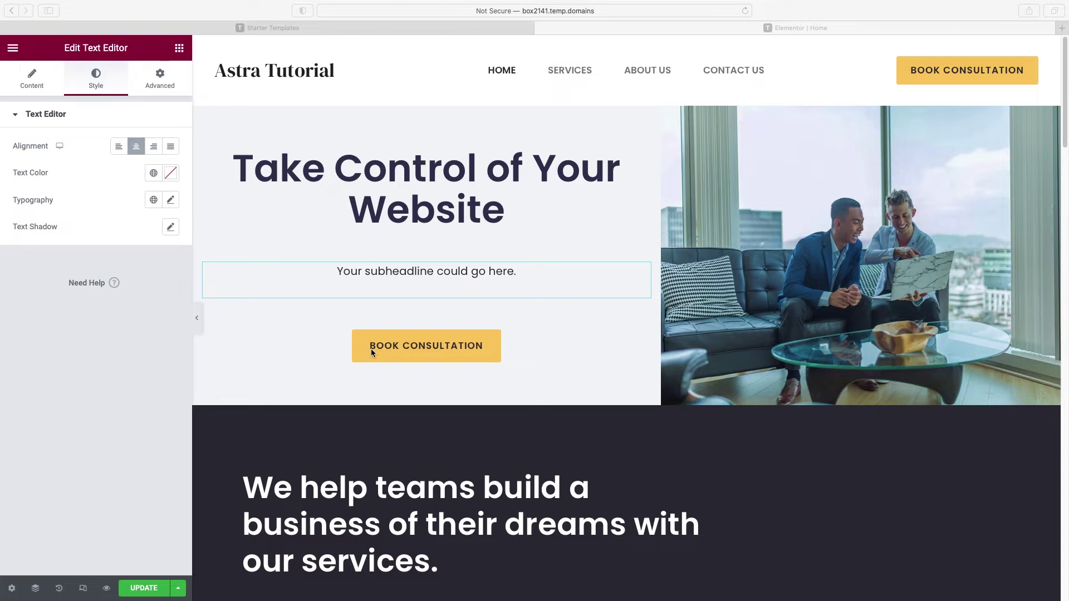
pyautogui.click(426, 347)
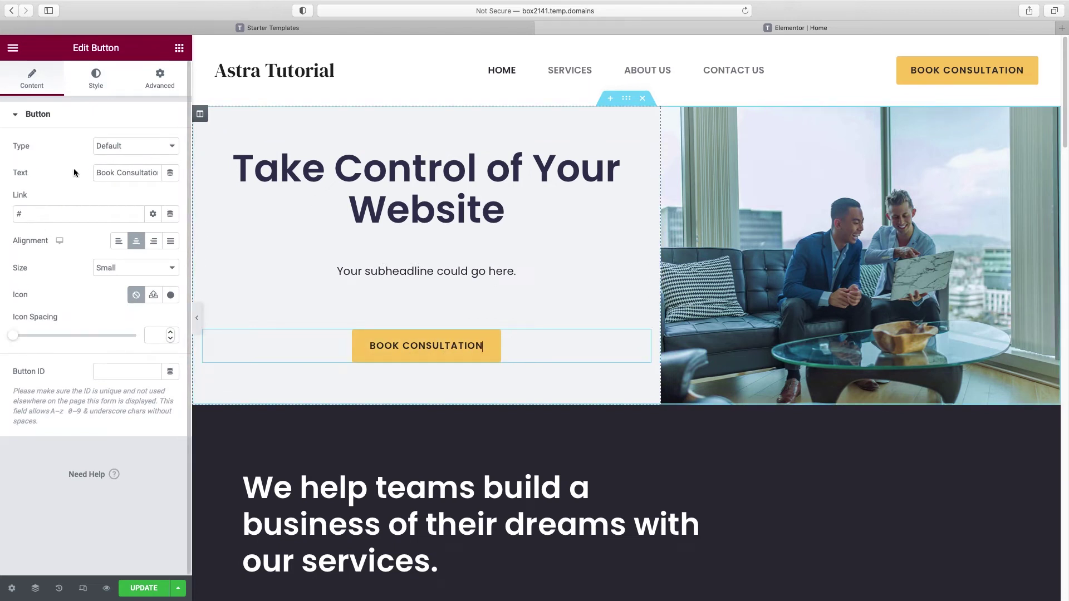
# Step: Check the Book Consultation button's label and link, then show its Style settings
pyautogui.moveTo(94, 172); pyautogui.dragTo(160, 173)
pyautogui.doubleClick(29, 213)
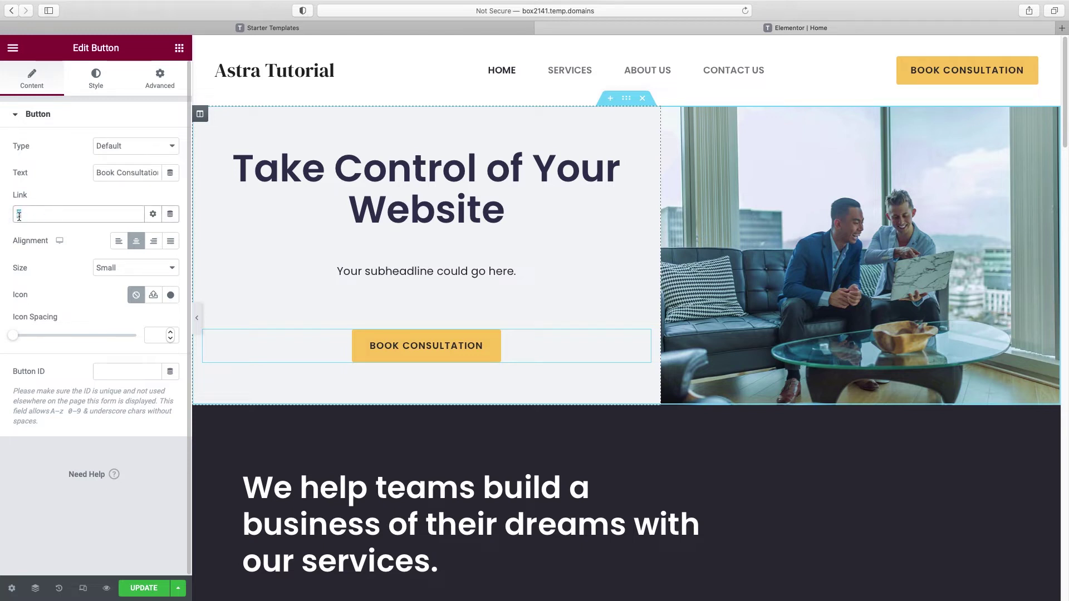
pyautogui.click(119, 289)
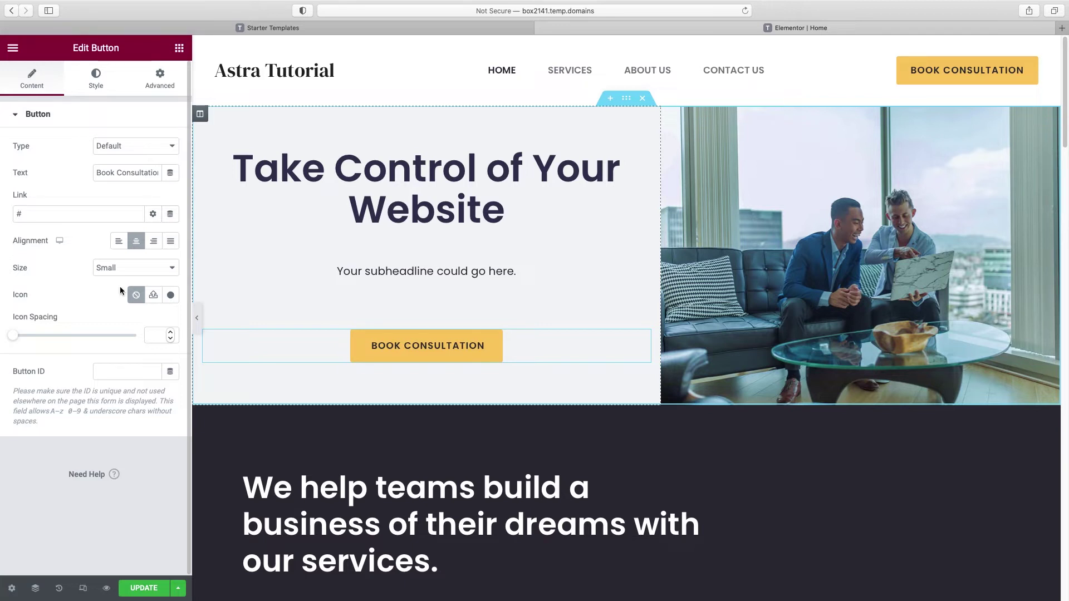
pyautogui.click(97, 82)
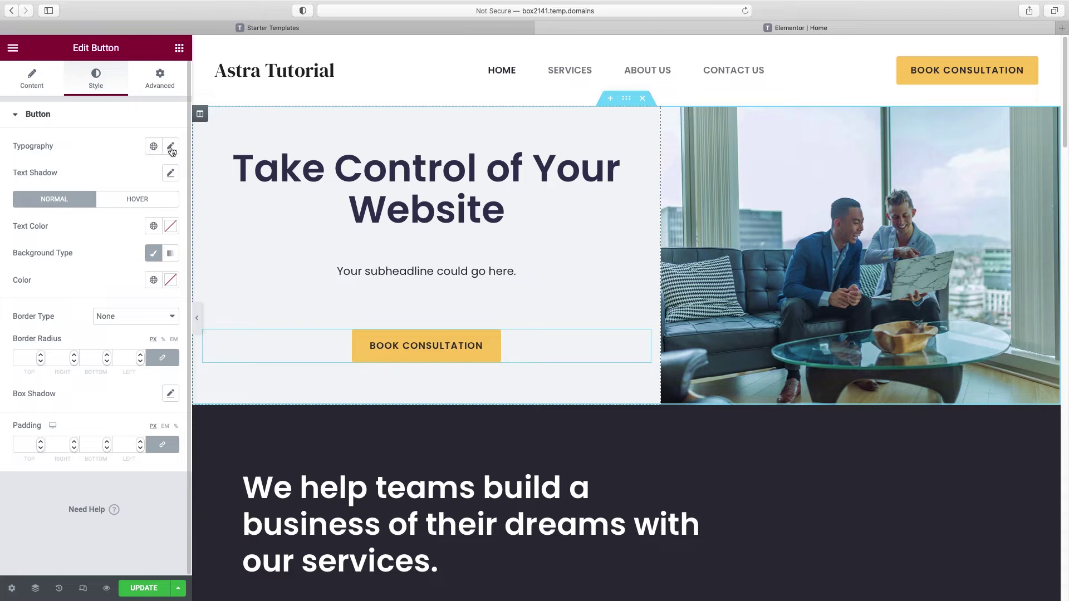
# Step: Make the Book Consultation button text white (#FFFFFF)
pyautogui.click(170, 227)
pyautogui.click(25, 275)
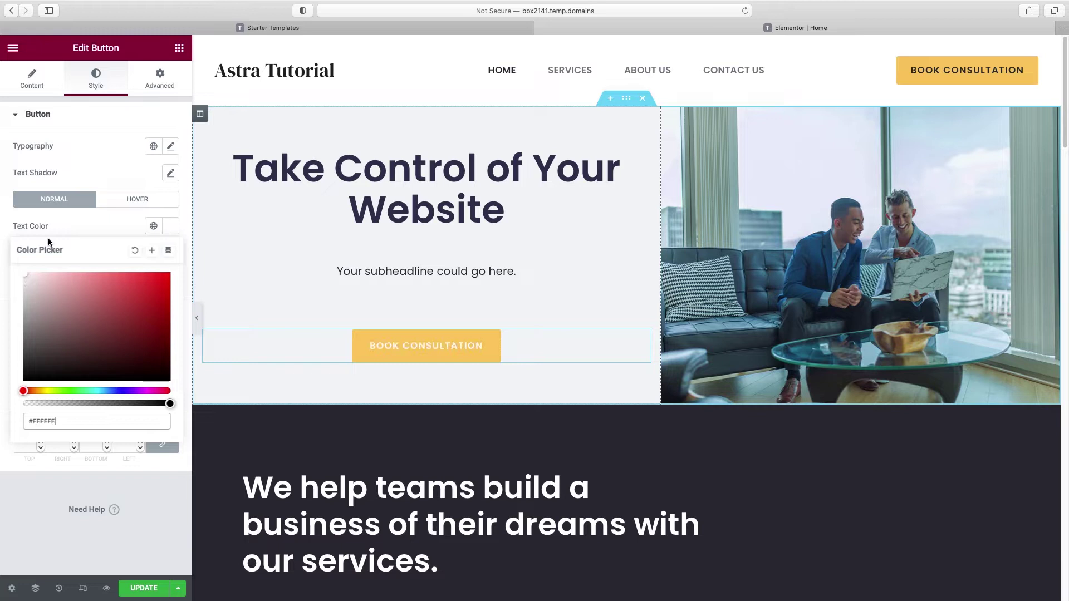
pyautogui.click(116, 222)
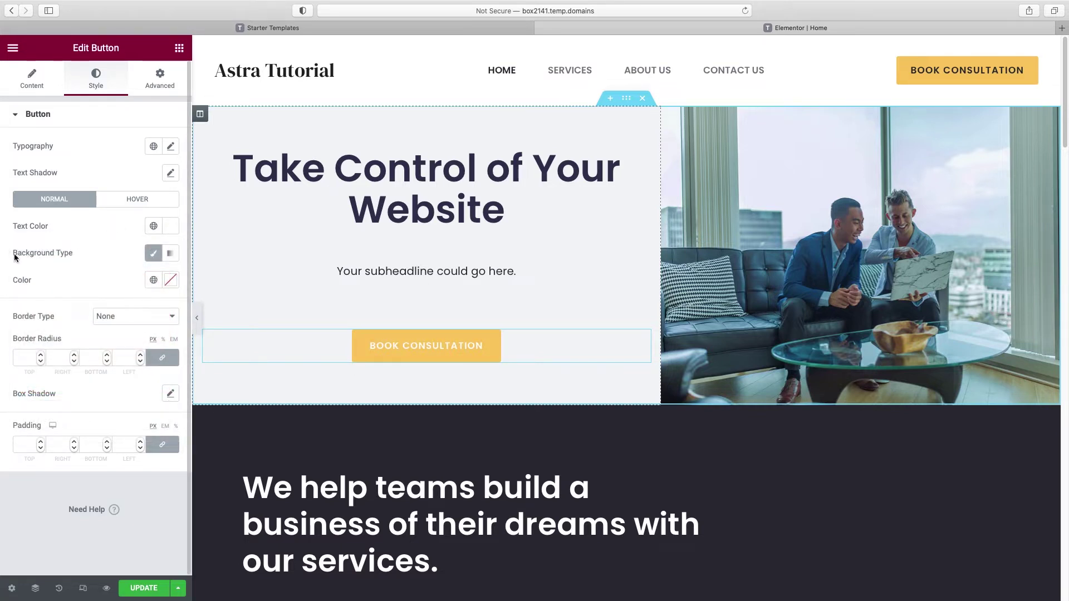
# Step: Give the button a solid pink-red DB5461 background colour
pyautogui.click(171, 253)
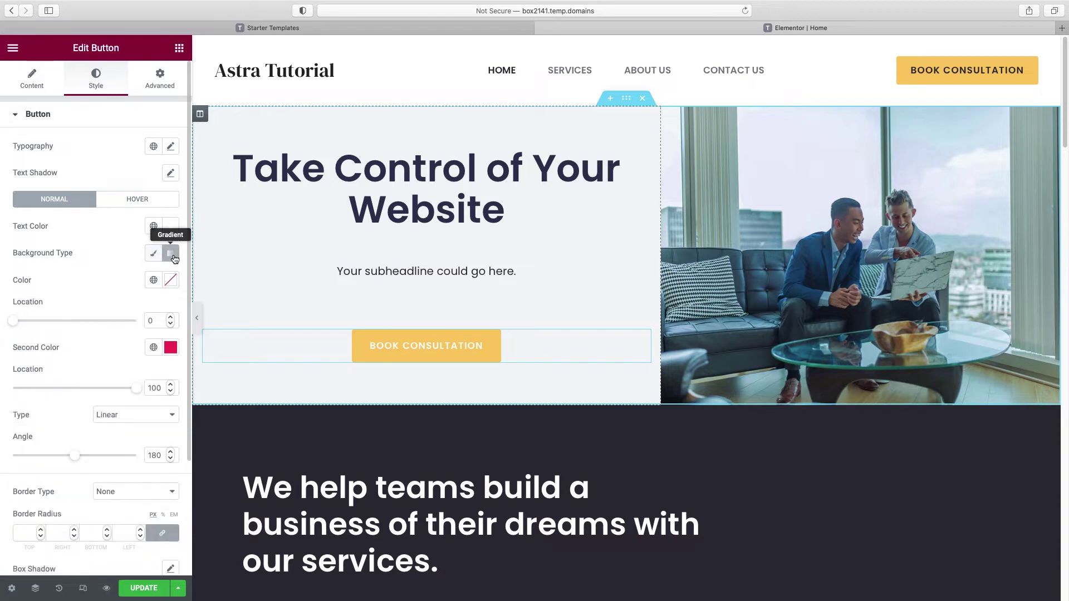
pyautogui.click(154, 254)
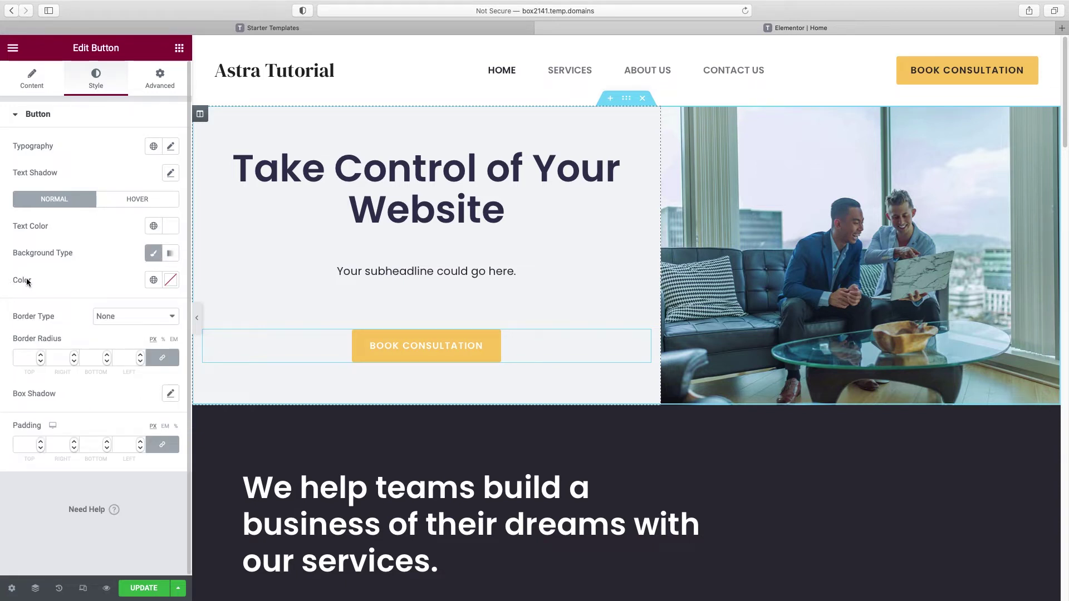
pyautogui.click(173, 283)
pyautogui.click(118, 358)
pyautogui.click(106, 381)
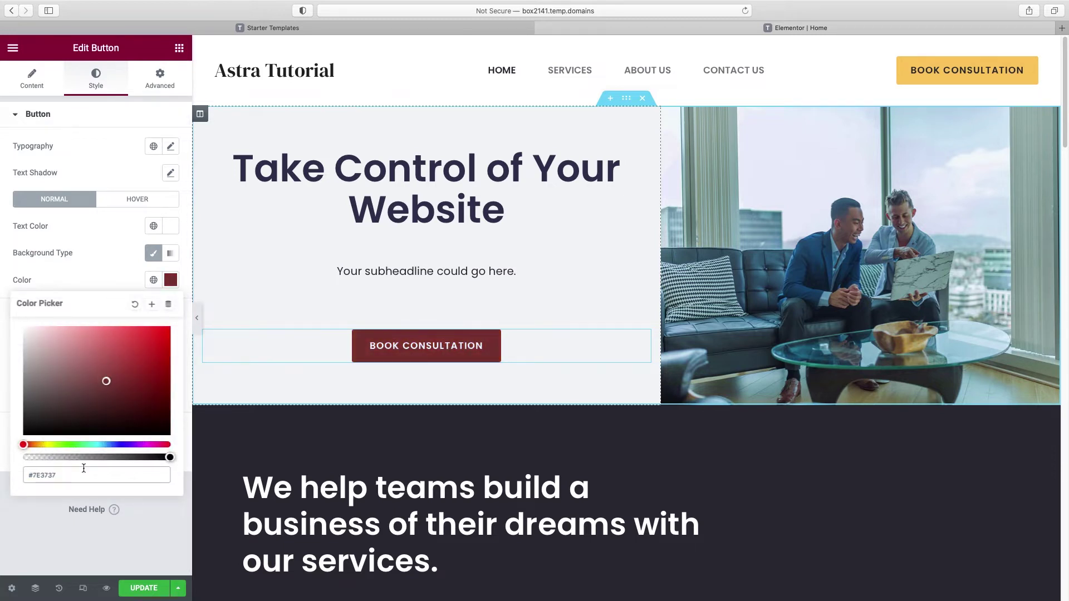
pyautogui.moveTo(59, 475); pyautogui.dragTo(3, 477)
pyautogui.write('DB5461')
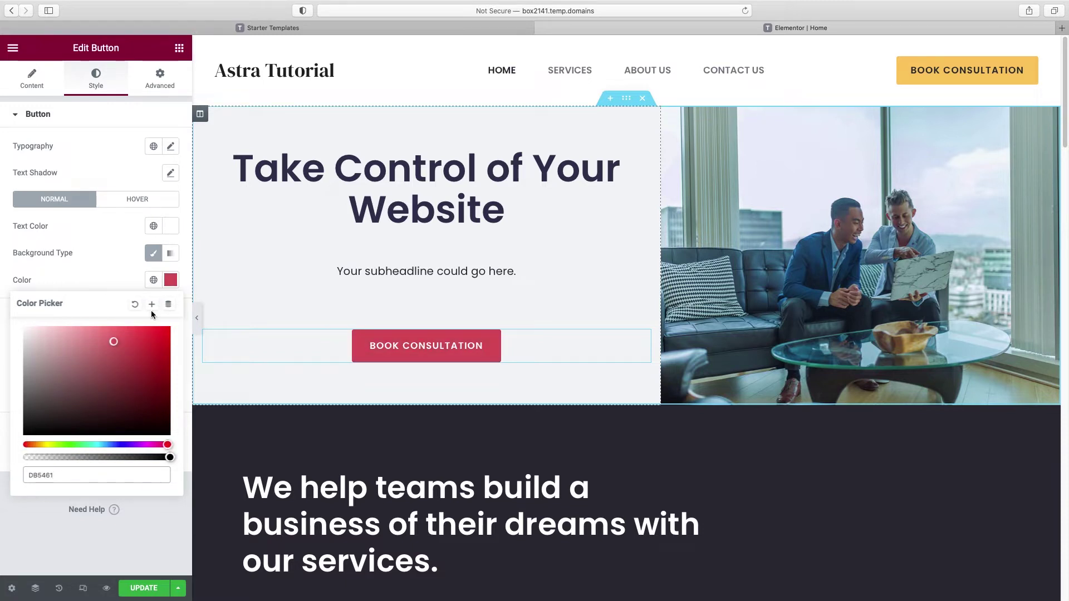
# Step: Save the DB5461 background as a global colour named Button Color
pyautogui.click(152, 306)
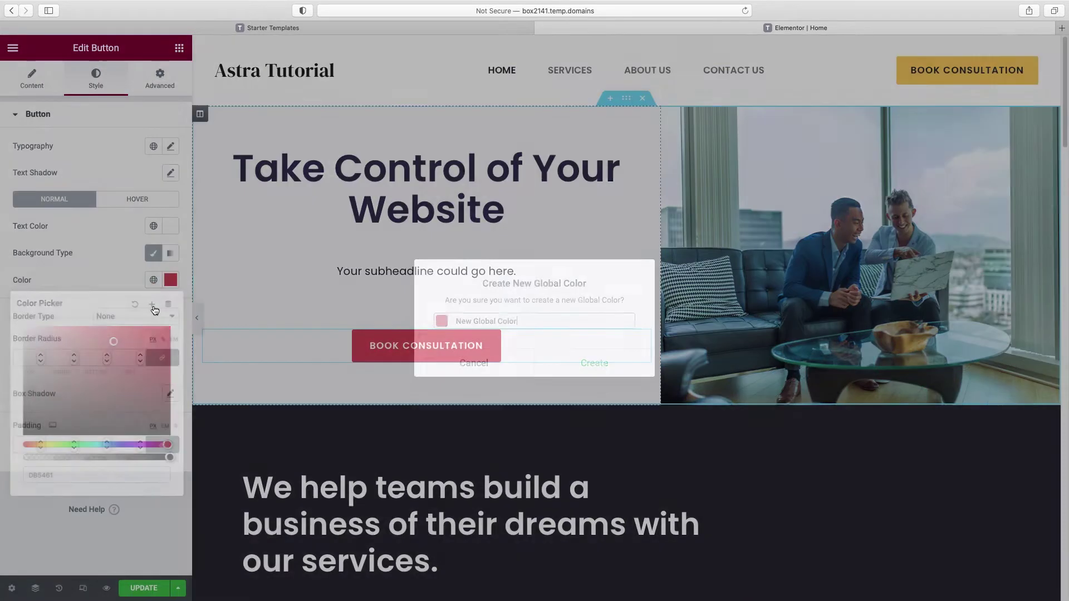
pyautogui.write('Button')
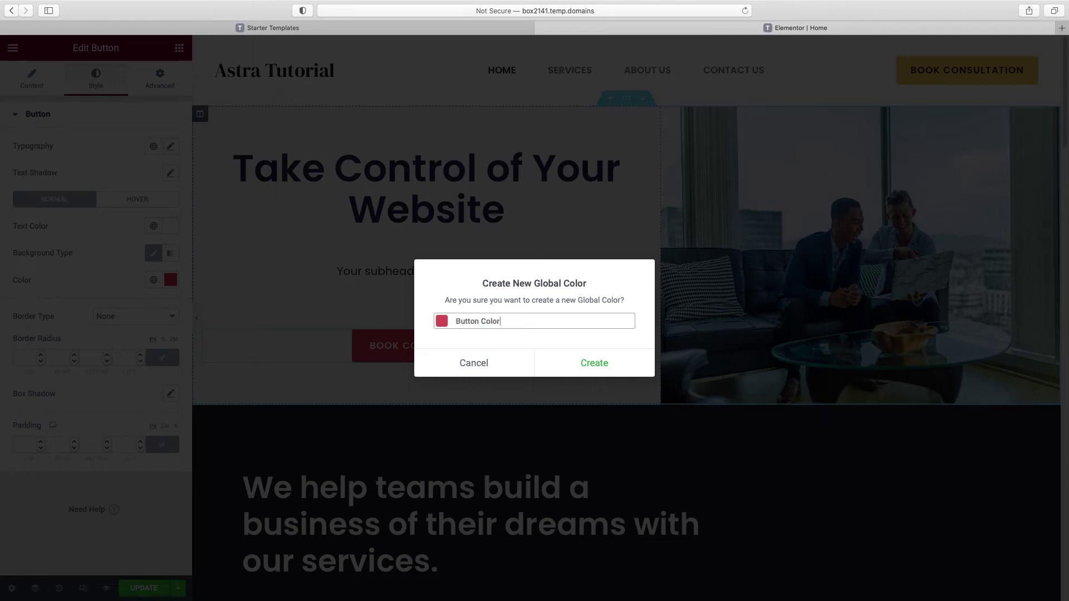
pyautogui.click(599, 365)
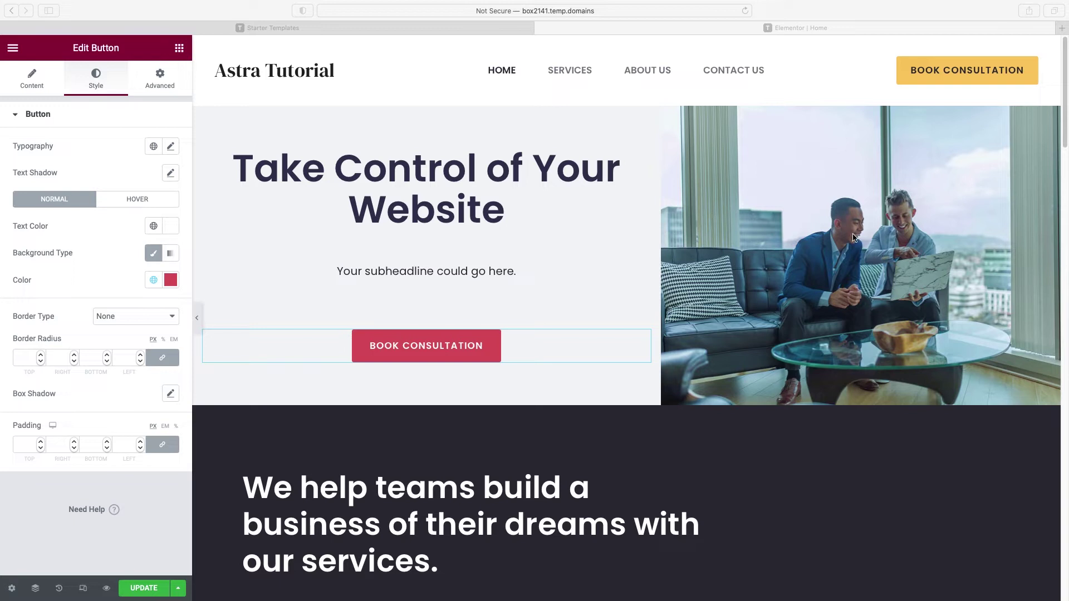
pyautogui.click(777, 216)
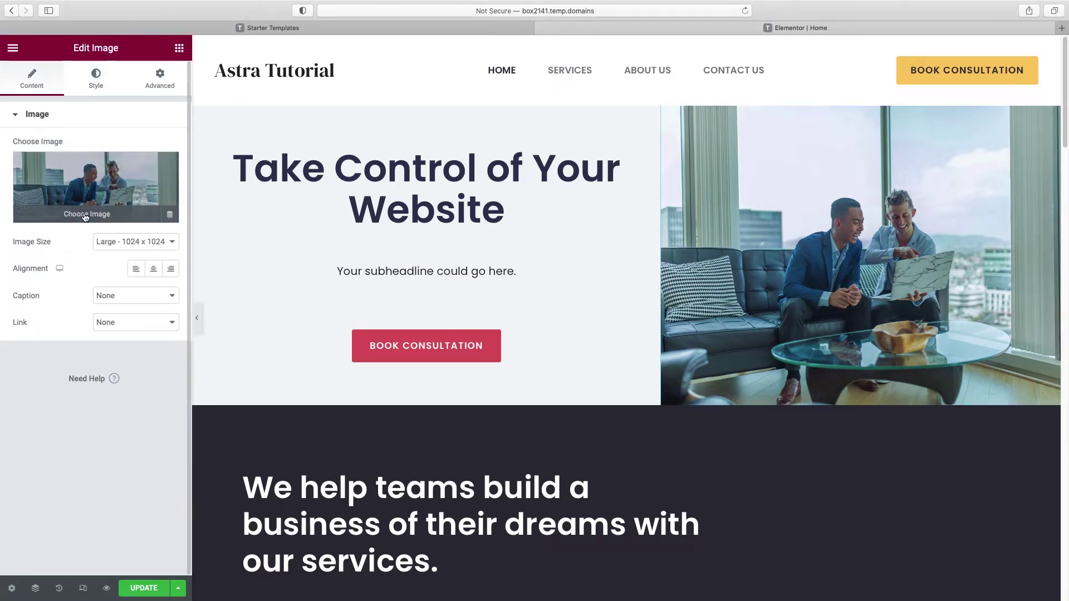
# Step: Browse Pixabay stock images with a 'hap' search for a replacement hero photo
pyautogui.click(86, 213)
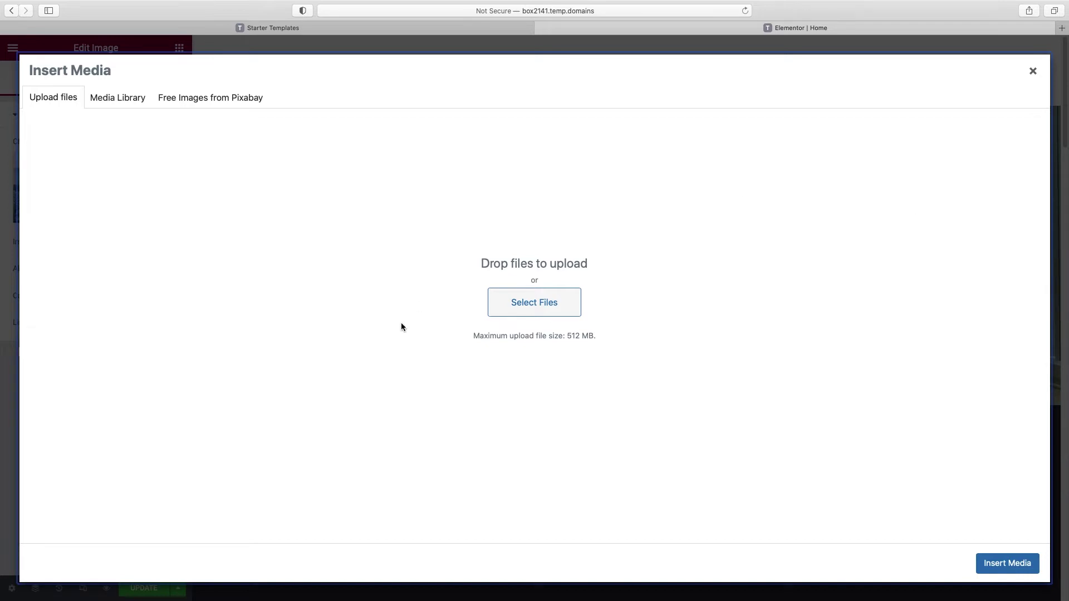
pyautogui.click(190, 104)
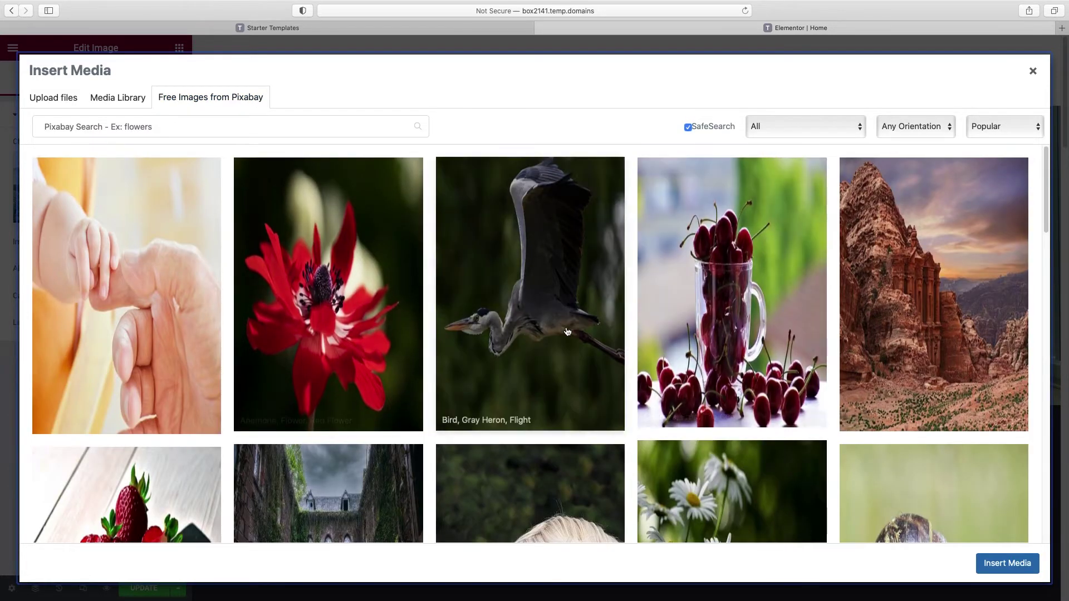
pyautogui.scroll(-4, 866, 256)
pyautogui.scroll(4, 865, 256)
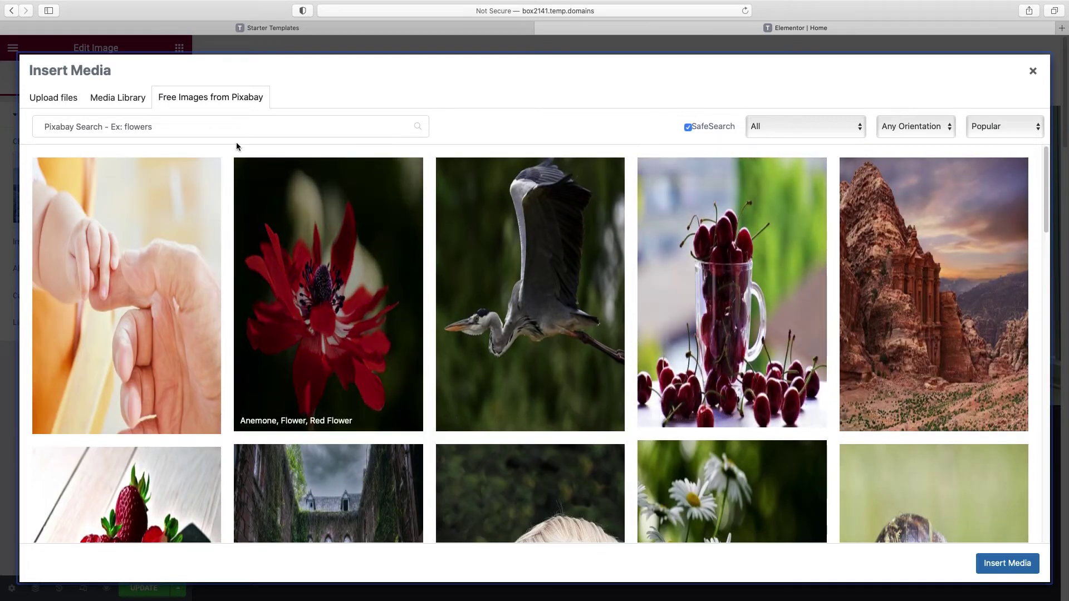
pyautogui.click(175, 130)
pyautogui.write('happy')
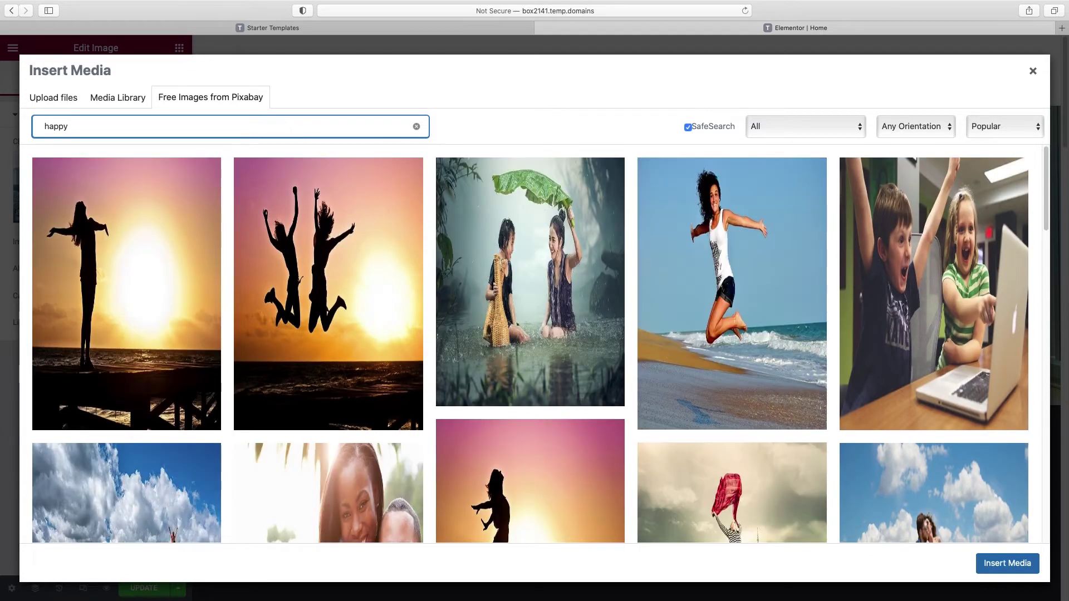
pyautogui.scroll(-10, 583, 291)
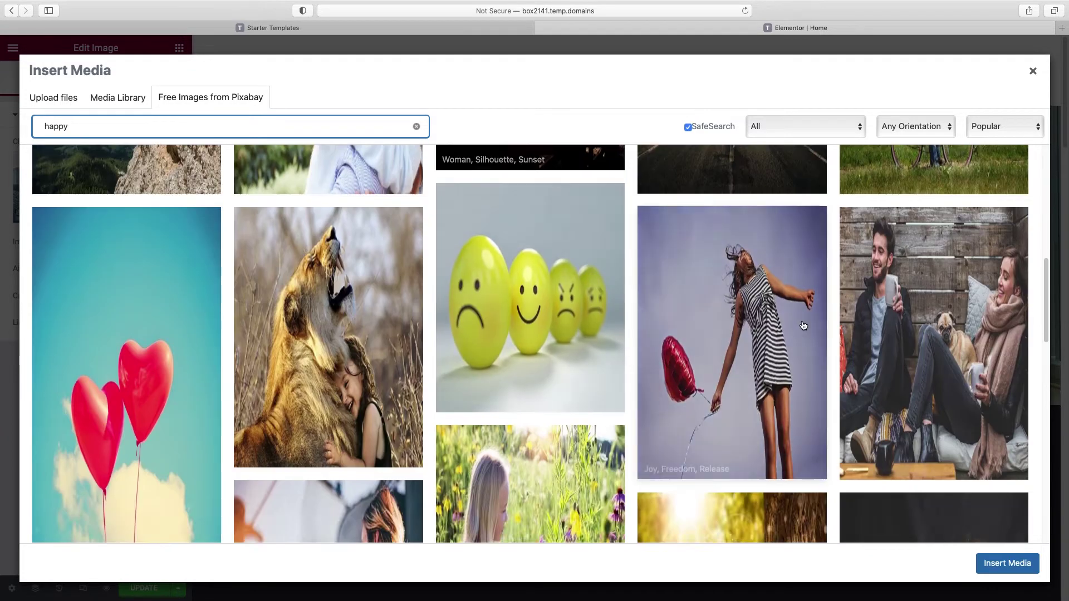
pyautogui.scroll(10, 611, 310)
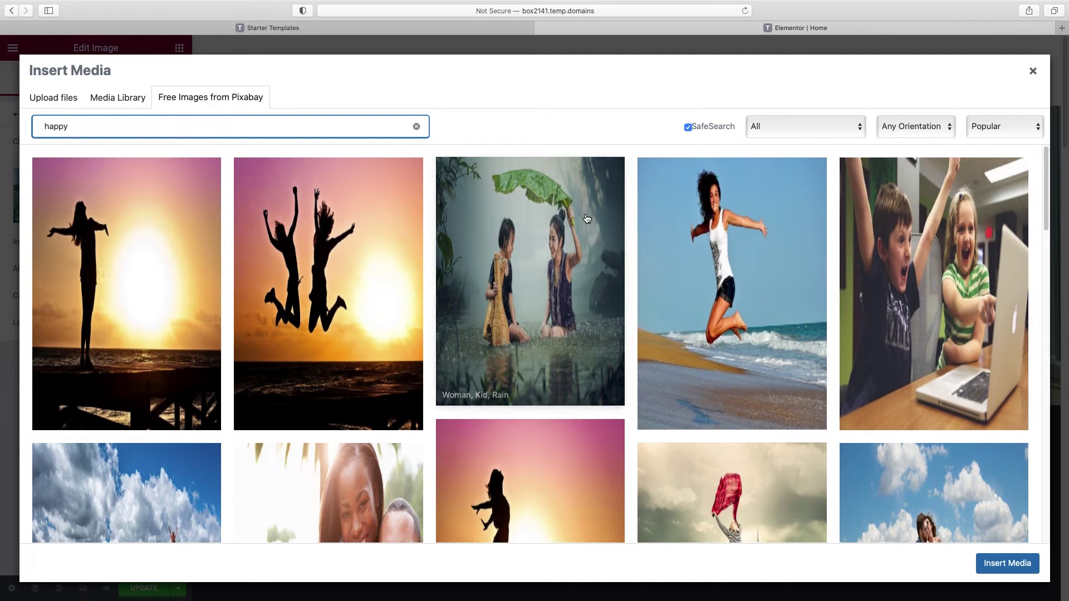
# Step: Upload the scooter-riding couple photo and insert it as the hero image
pyautogui.click(54, 98)
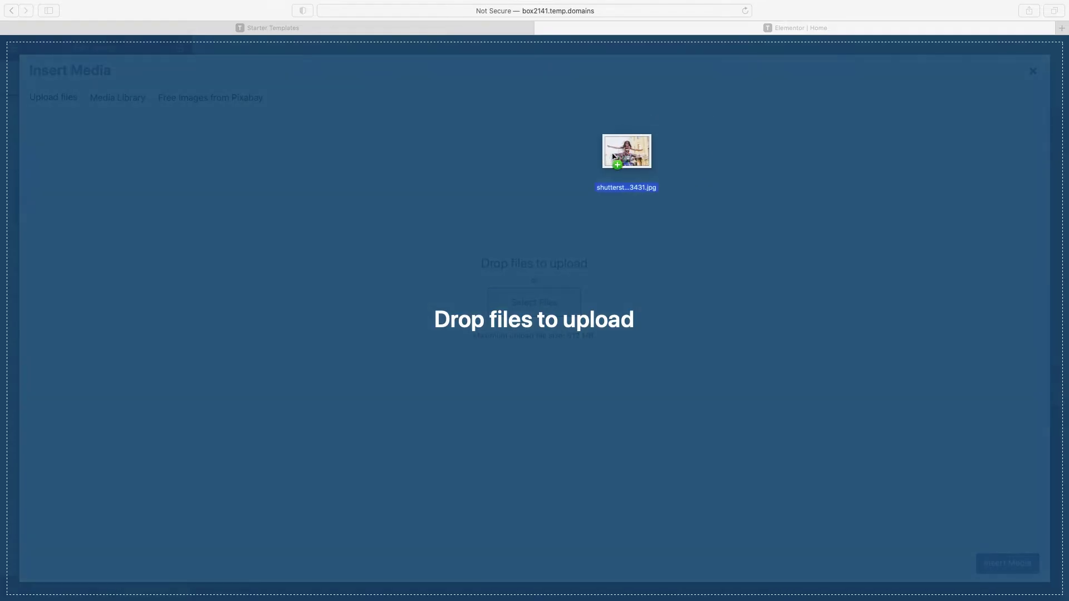
pyautogui.moveTo(628, 156); pyautogui.dragTo(462, 267)
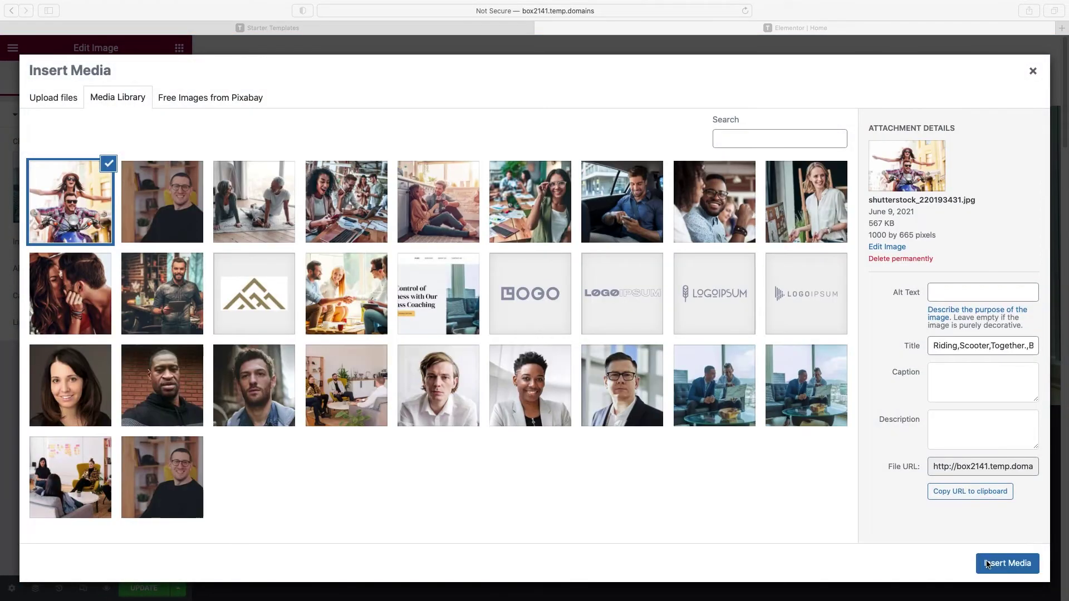
pyautogui.click(1002, 564)
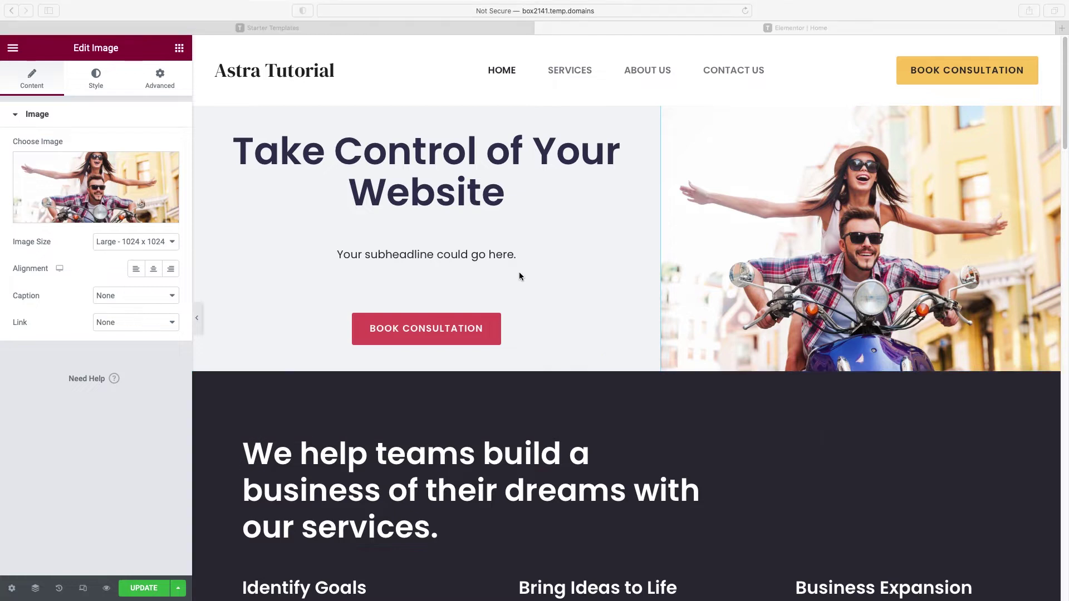
pyautogui.click(540, 269)
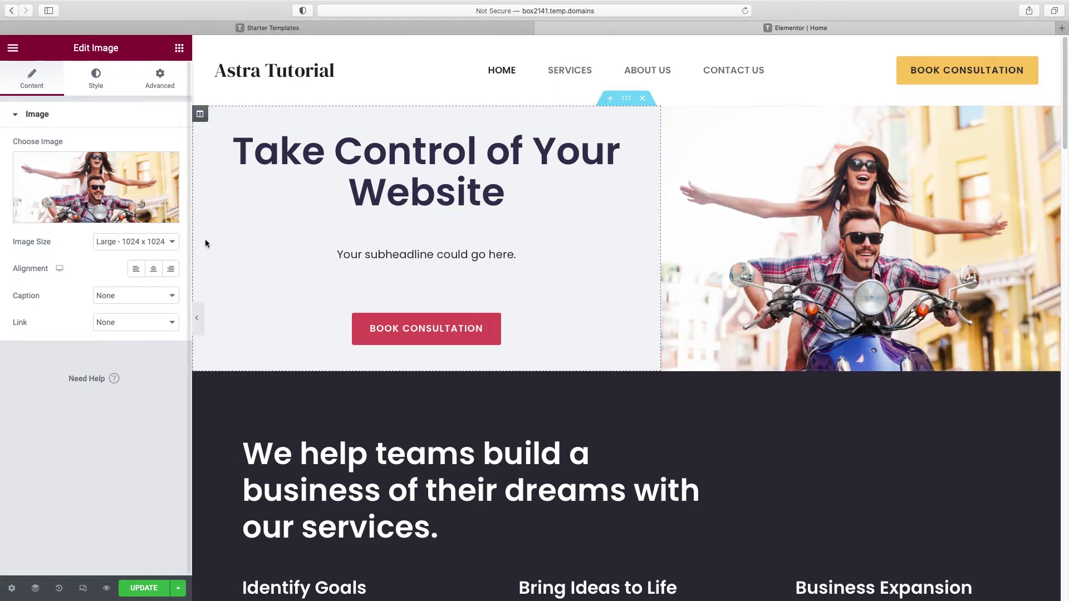
# Step: Set the hero text column's classic background to cream FAF4E8 and narrow it to about 47.7%
pyautogui.click(202, 115)
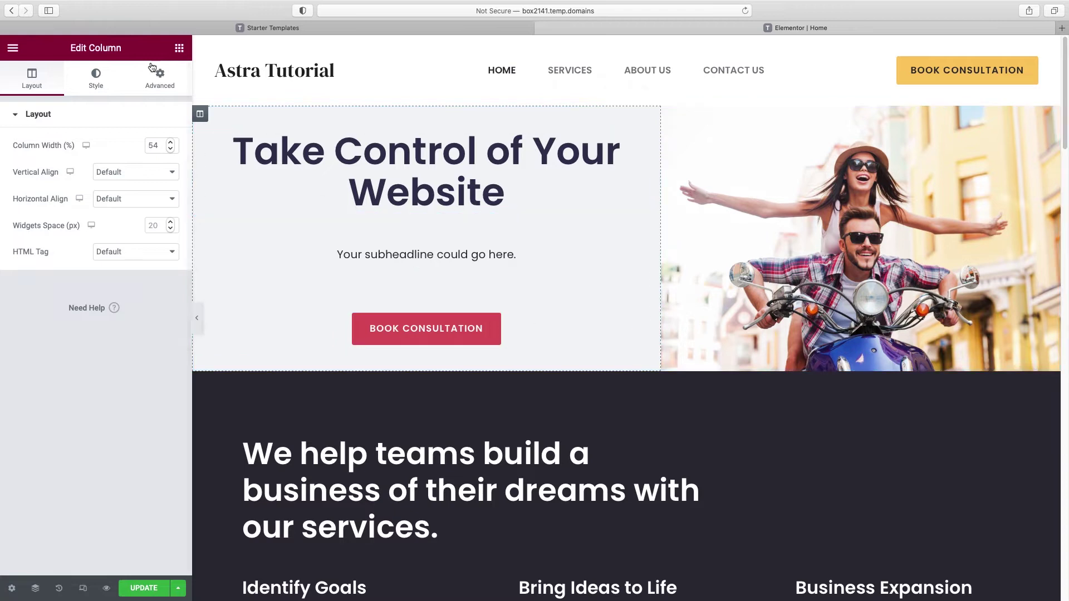
pyautogui.click(97, 87)
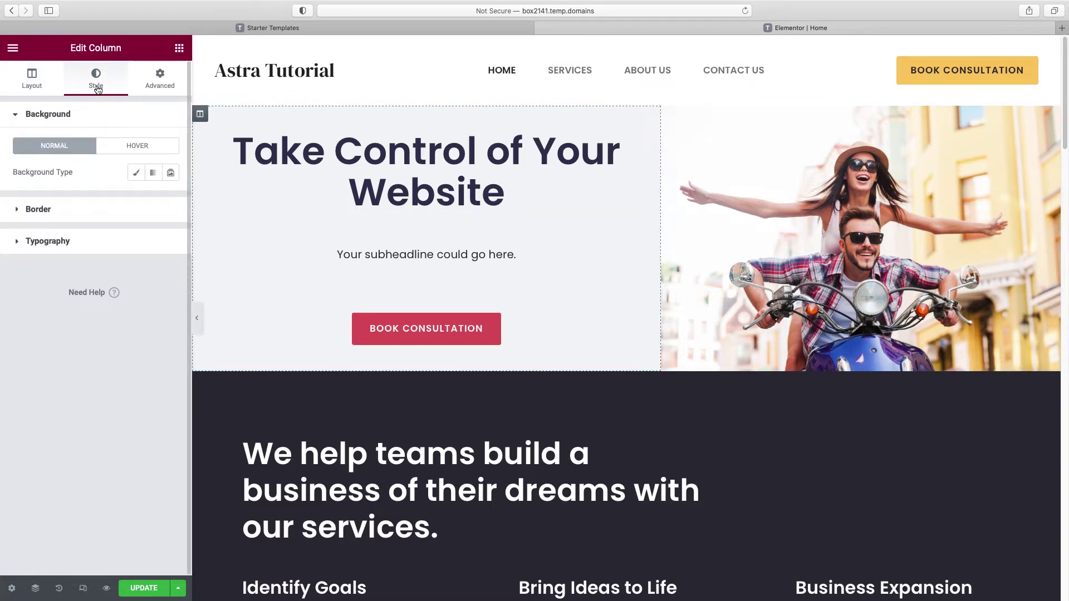
pyautogui.click(136, 174)
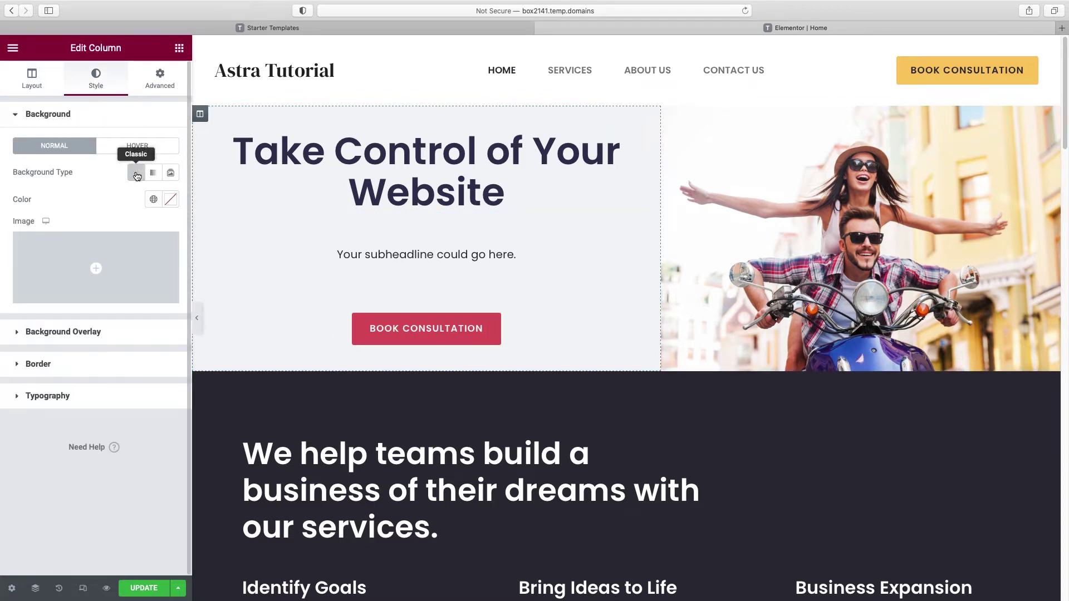
pyautogui.click(171, 199)
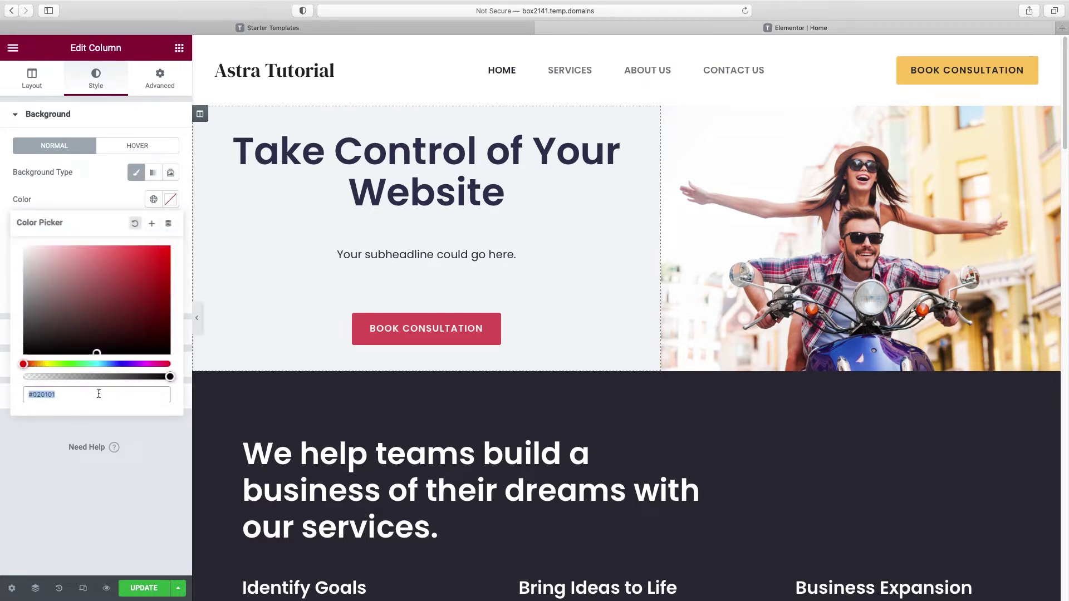
pyautogui.write('FAF4E8')
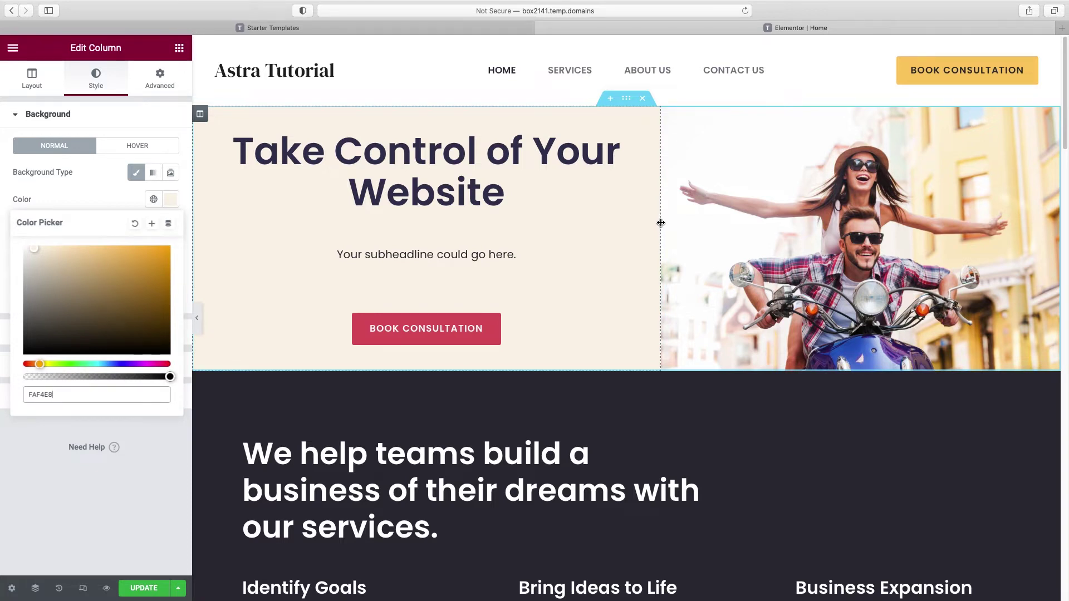
pyautogui.moveTo(661, 223); pyautogui.dragTo(596, 227)
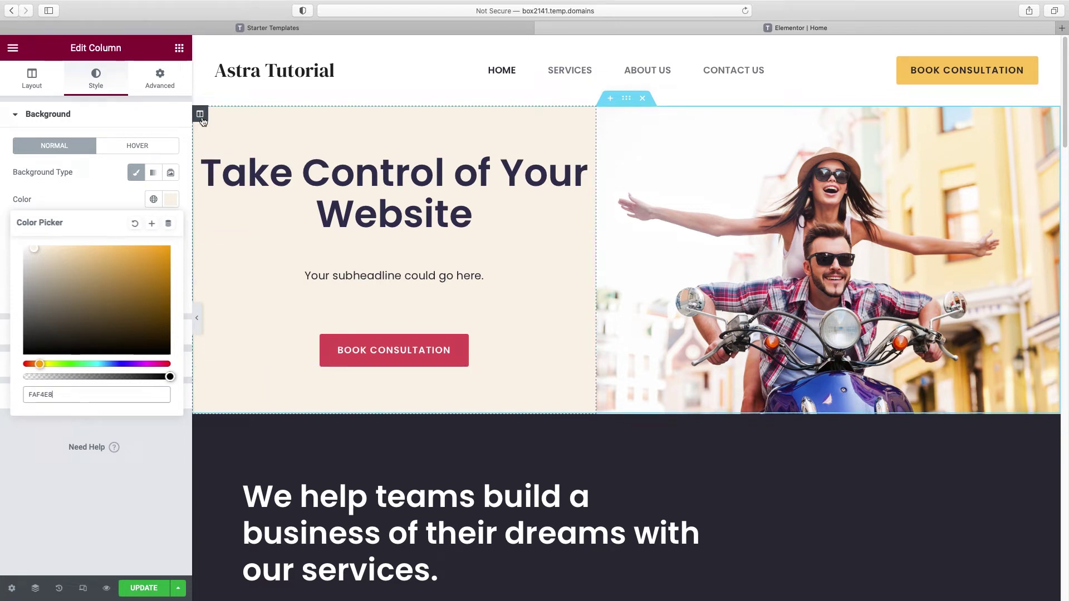
# Step: Unlink the text column's padding and set Right and Left to 50 px, Top and Bottom 0
pyautogui.click(162, 84)
pyautogui.click(21, 210)
pyautogui.write('50')
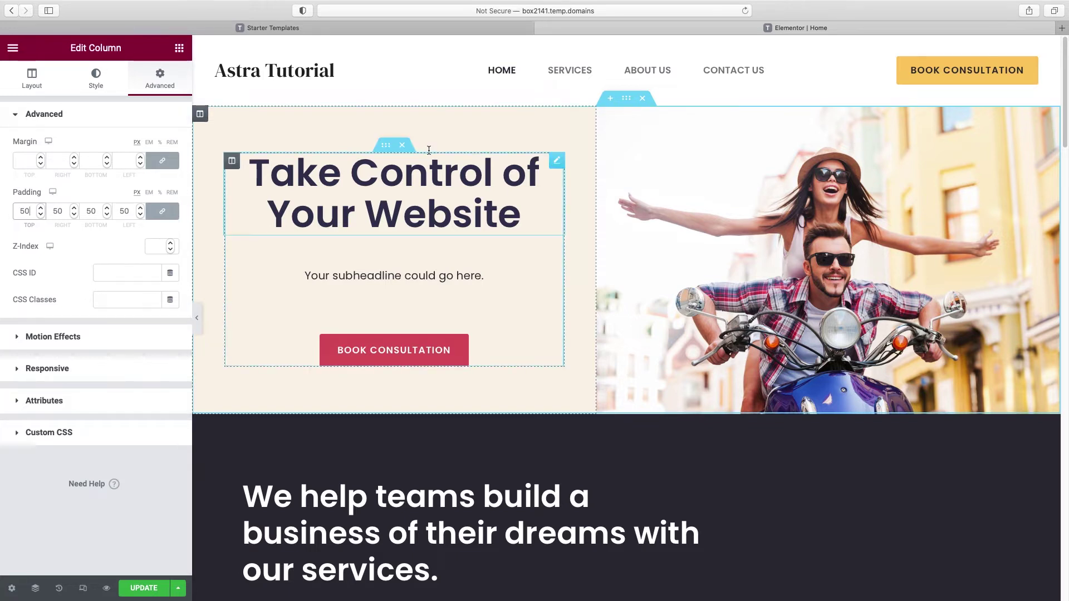
pyautogui.doubleClick(27, 211)
pyautogui.press('BackSpace')
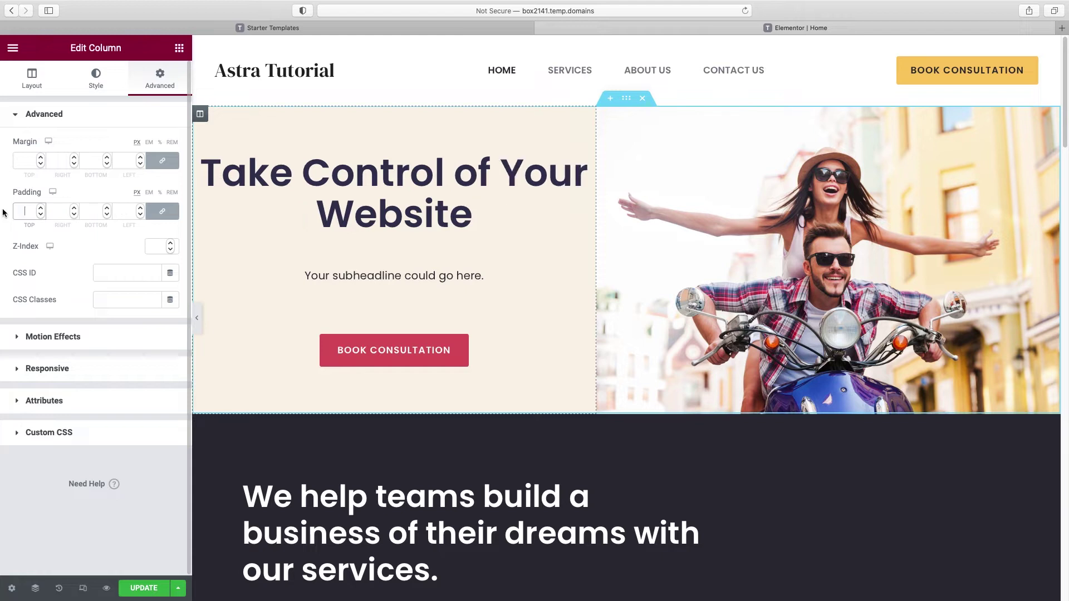
pyautogui.click(163, 213)
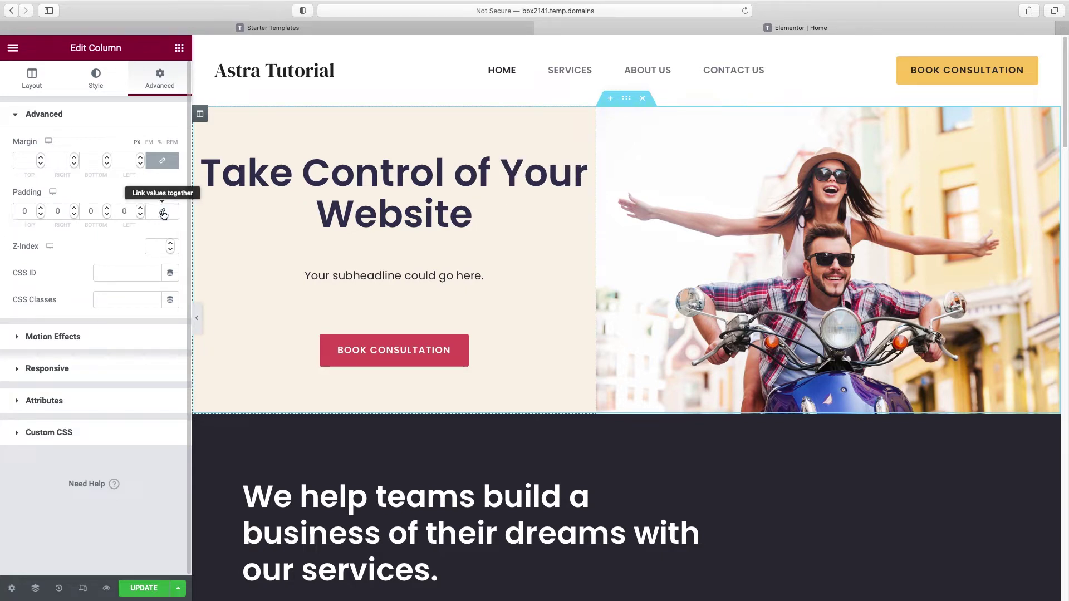
pyautogui.click(51, 211)
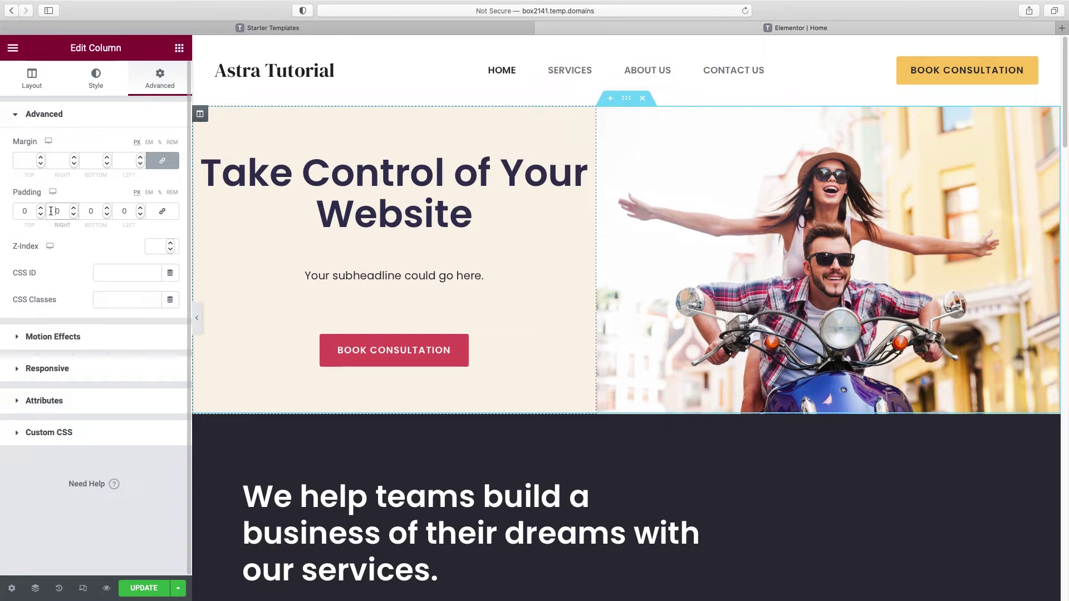
pyautogui.write('5')
pyautogui.click(117, 213)
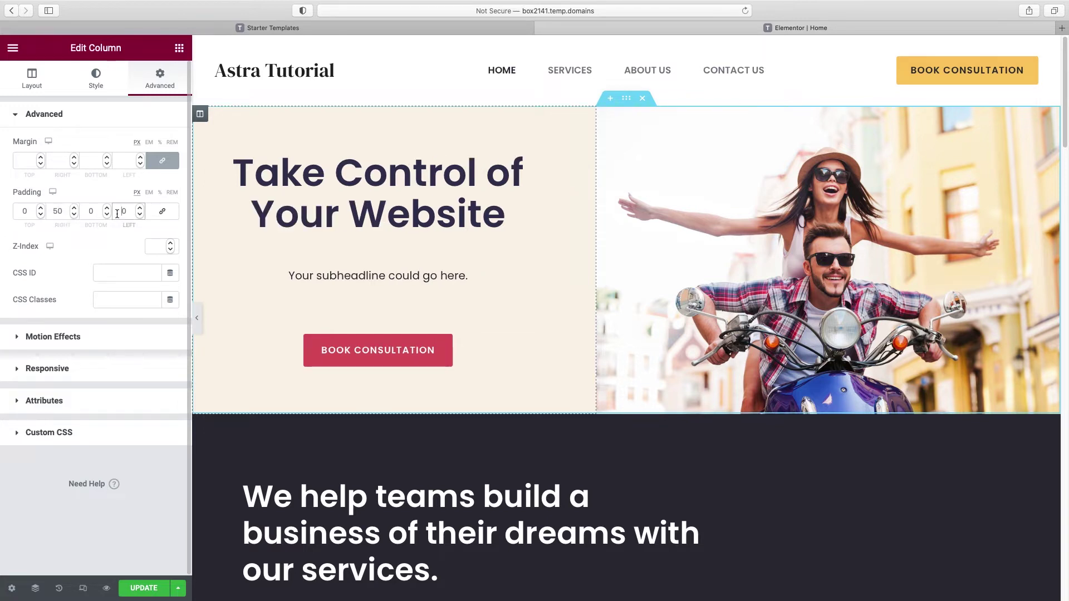
pyautogui.write('5')
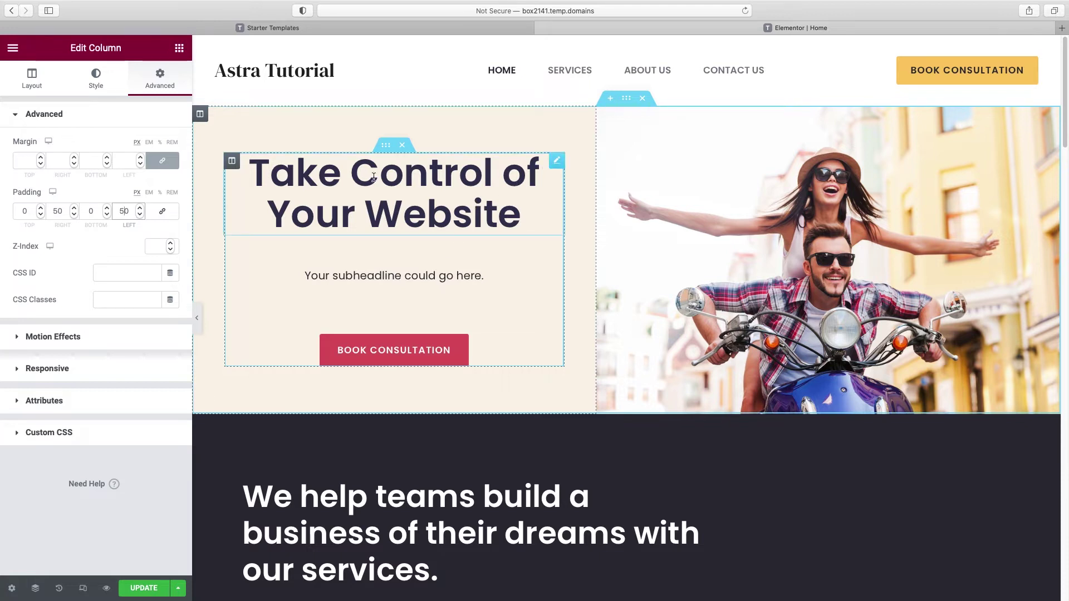
# Step: Unlink the hero heading's margin and lower its Bottom margin to -40 px
pyautogui.click(557, 160)
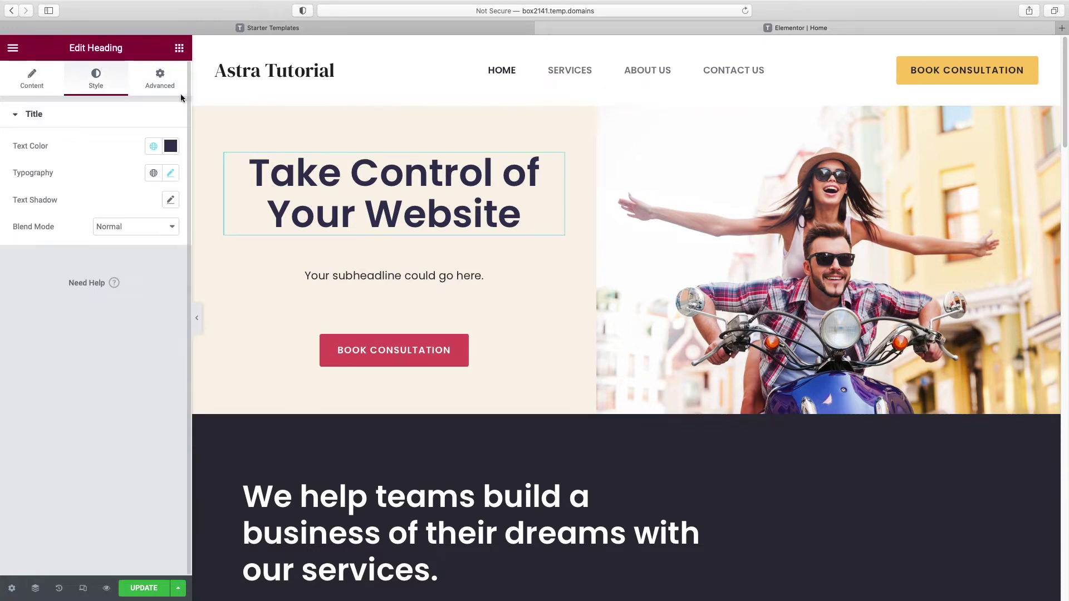
pyautogui.click(162, 85)
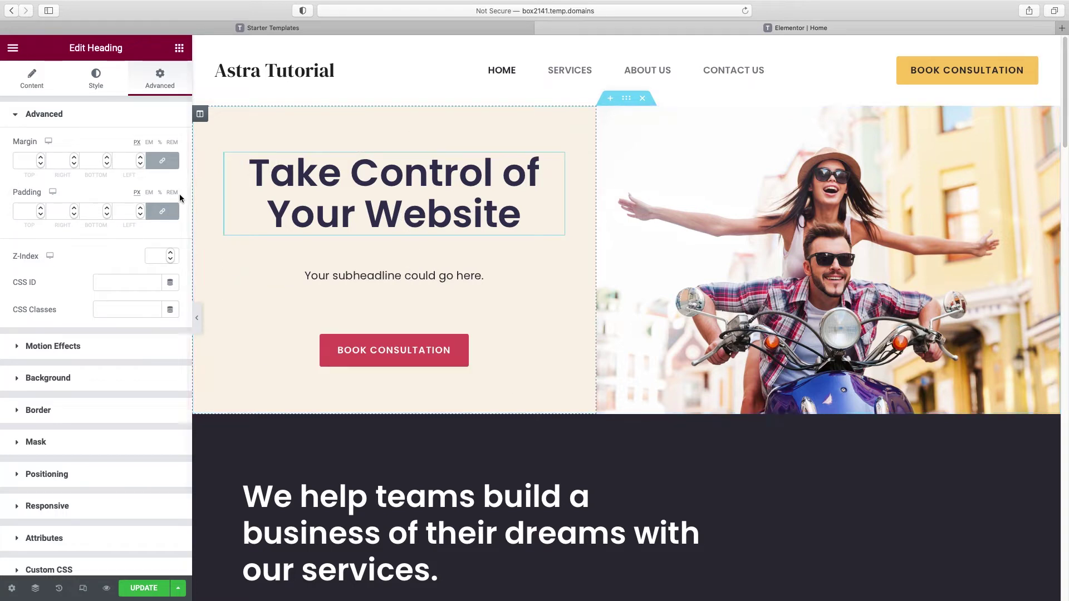
pyautogui.click(162, 161)
pyautogui.click(107, 163)
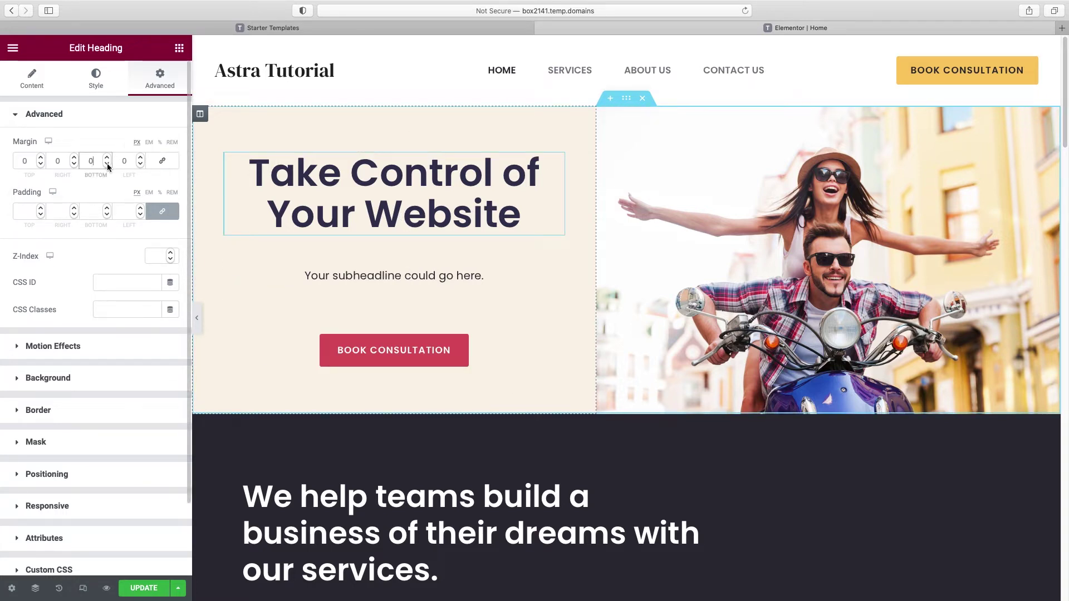
pyautogui.click(107, 162)
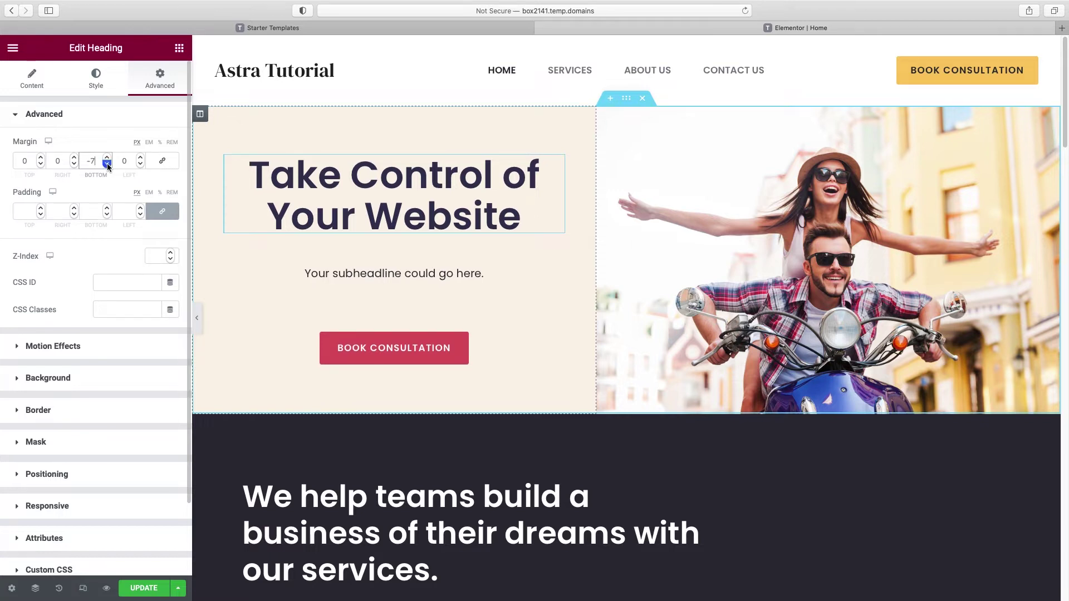
pyautogui.click(107, 162)
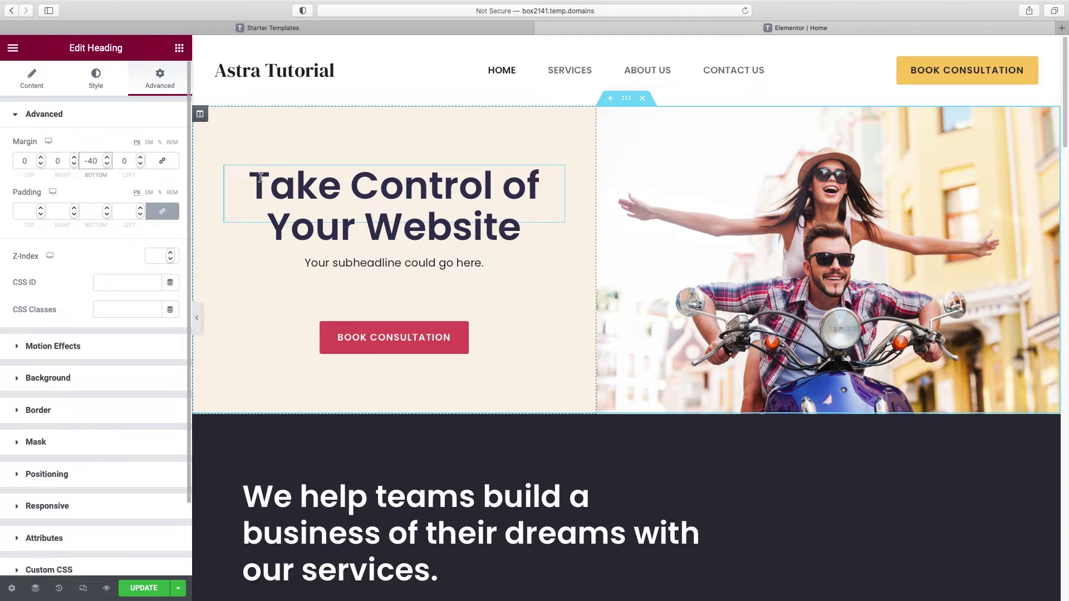
pyautogui.click(423, 266)
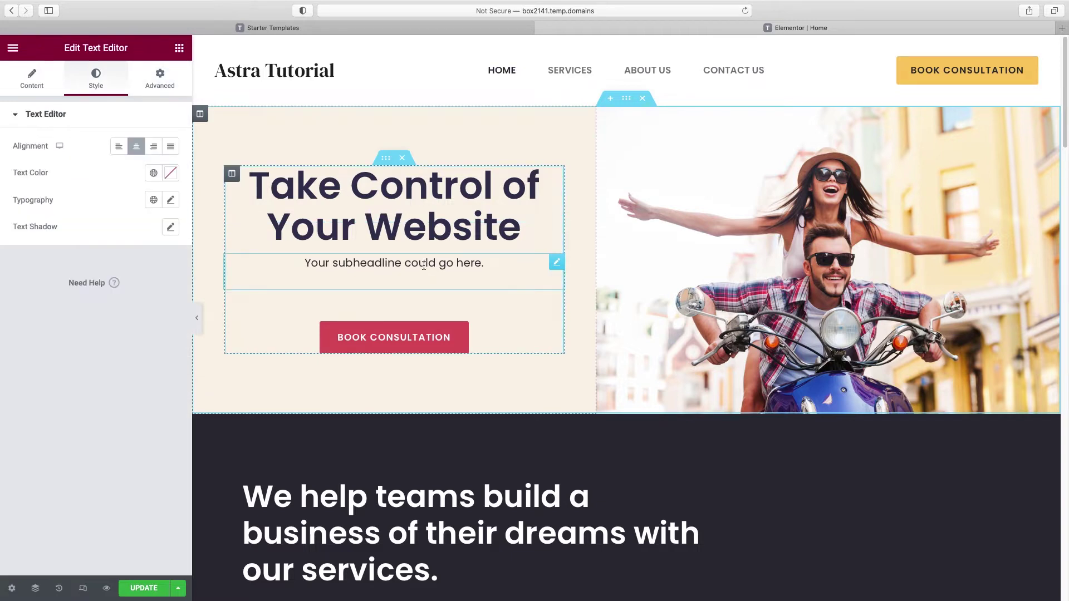
# Step: Set the subheadline's Bottom margin to -54 px and collapse the editor sidebar to preview
pyautogui.click(160, 78)
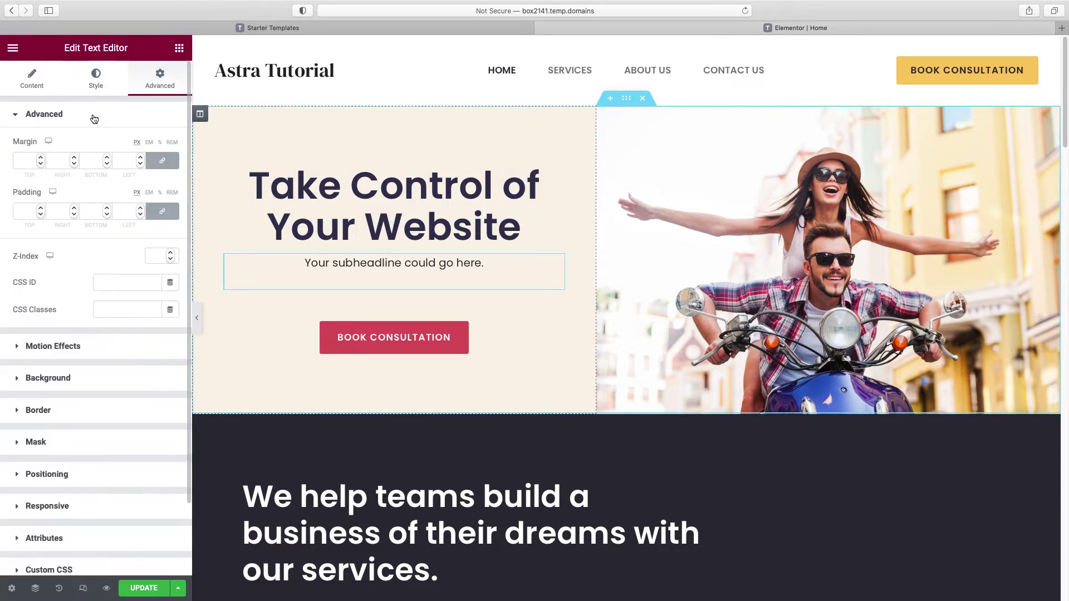
pyautogui.click(162, 160)
pyautogui.moveTo(108, 166); pyautogui.dragTo(108, 166)
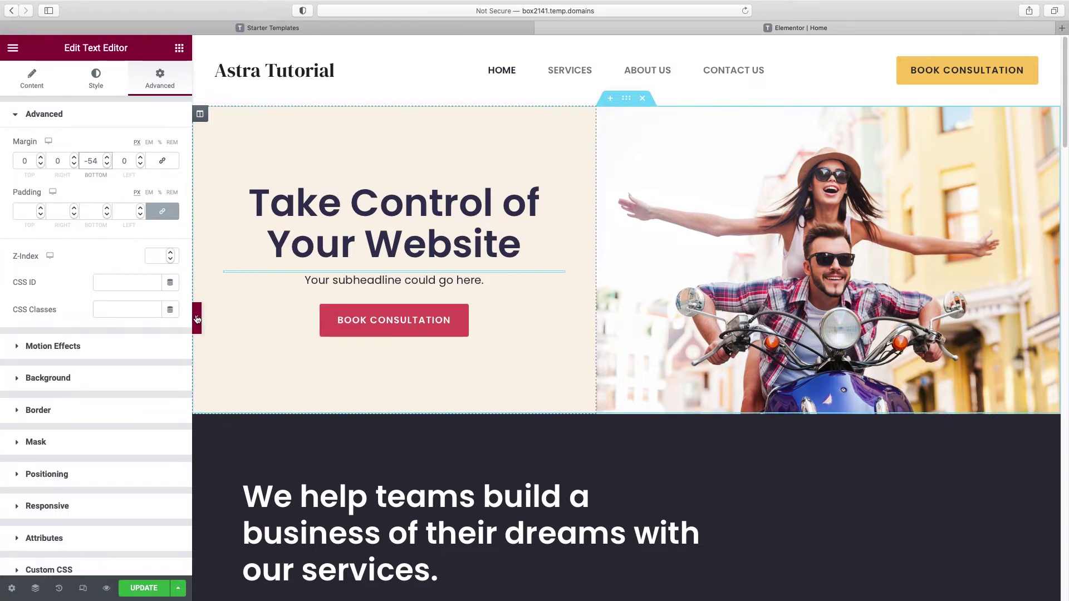
pyautogui.click(199, 321)
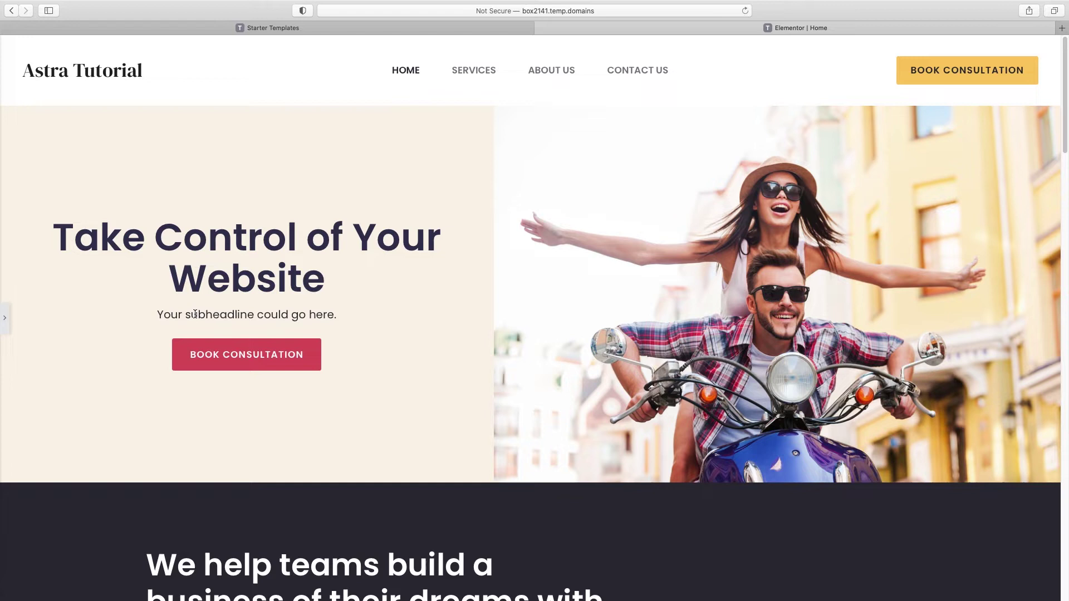
# Step: Restore the Elementor panel and select the services section's H2 heading widget
pyautogui.click(7, 323)
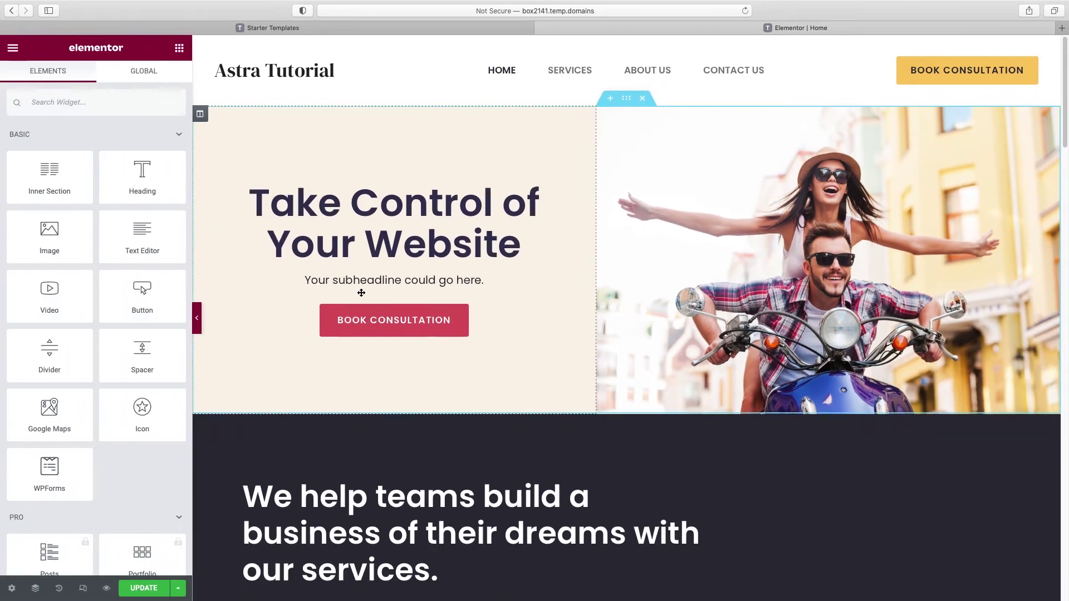
pyautogui.scroll(-5, 709, 314)
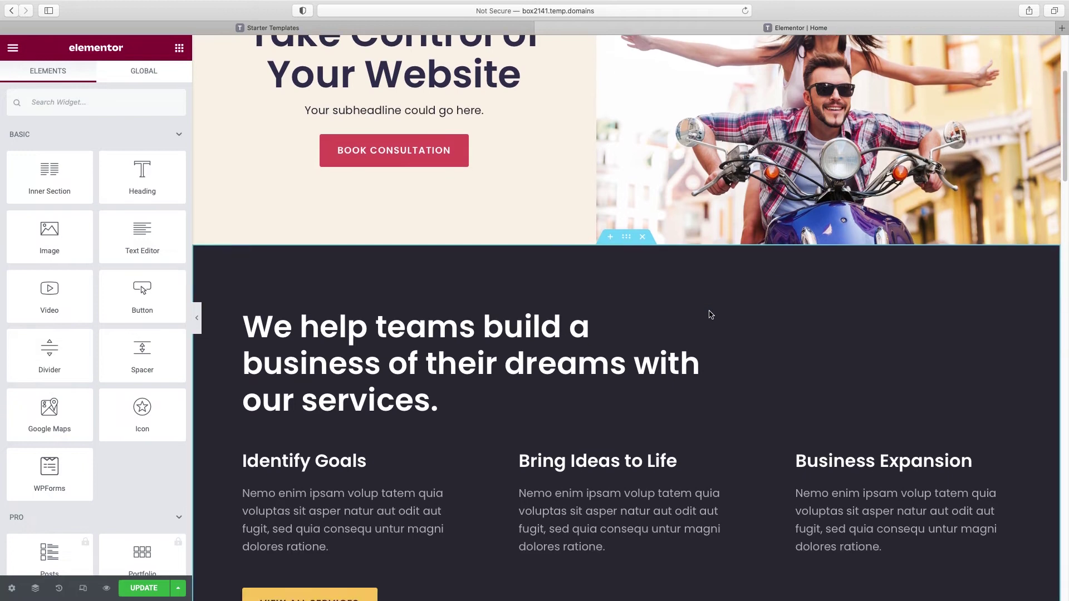
pyautogui.scroll(-1, 964, 307)
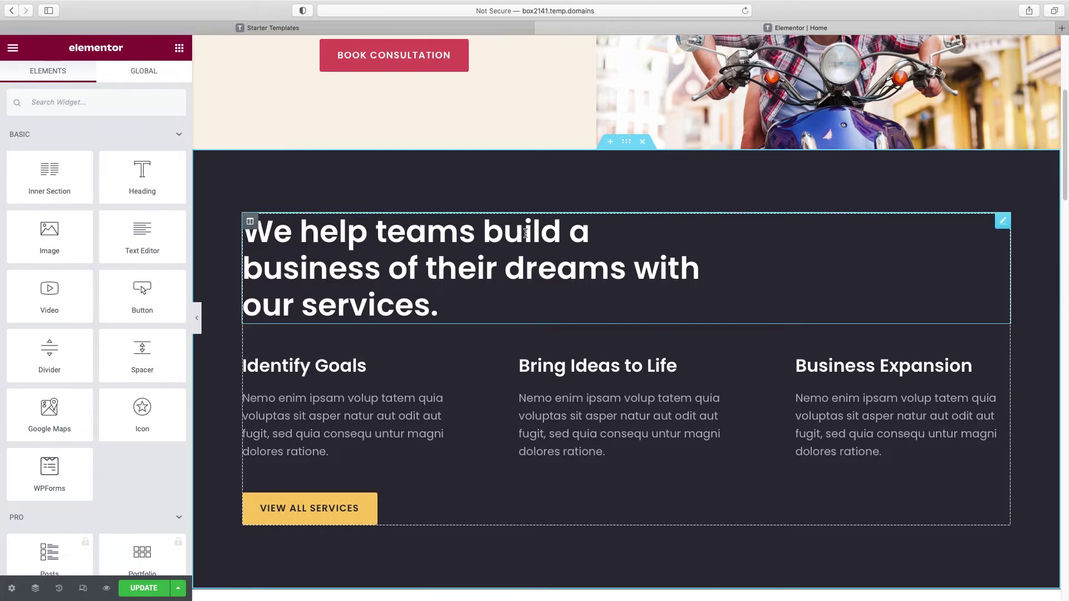
pyautogui.click(339, 237)
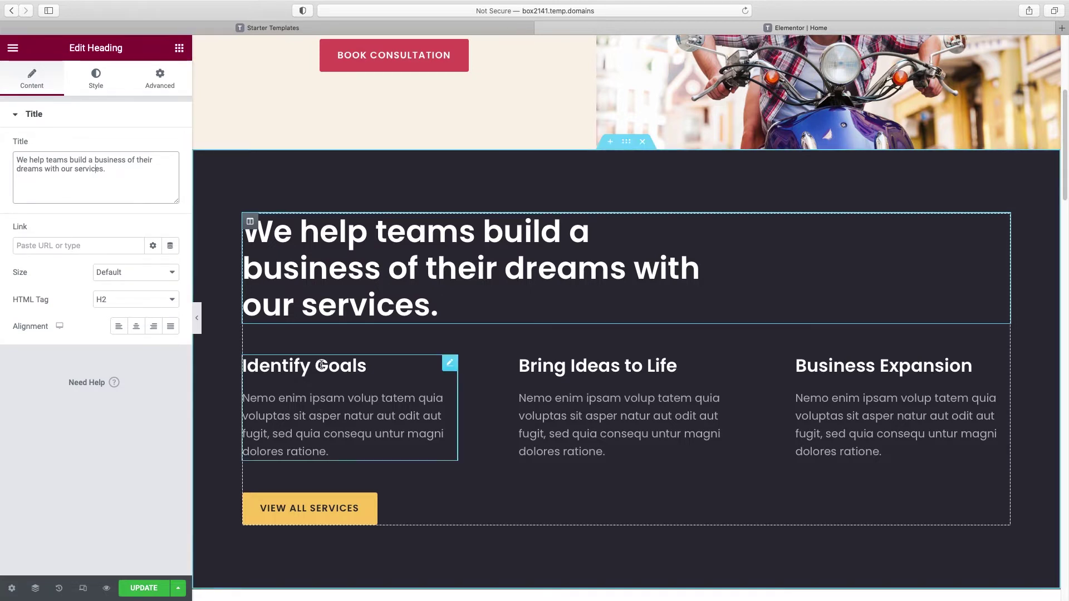
# Step: Give the Identify Goals image box the couple photo, positioned above its title
pyautogui.click(339, 368)
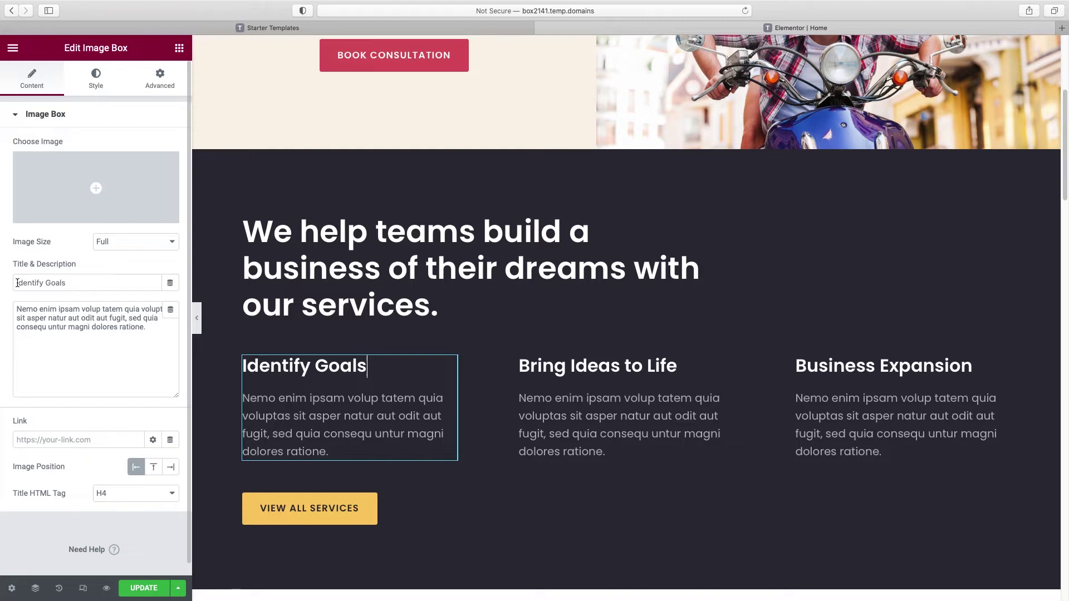
pyautogui.moveTo(16, 283); pyautogui.dragTo(72, 283)
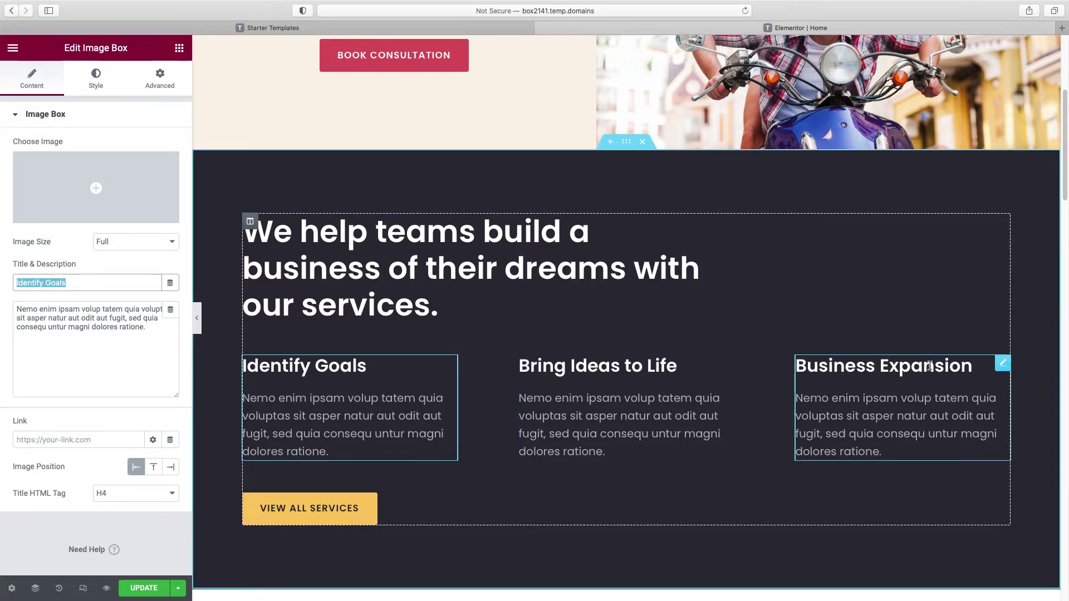
pyautogui.click(354, 354)
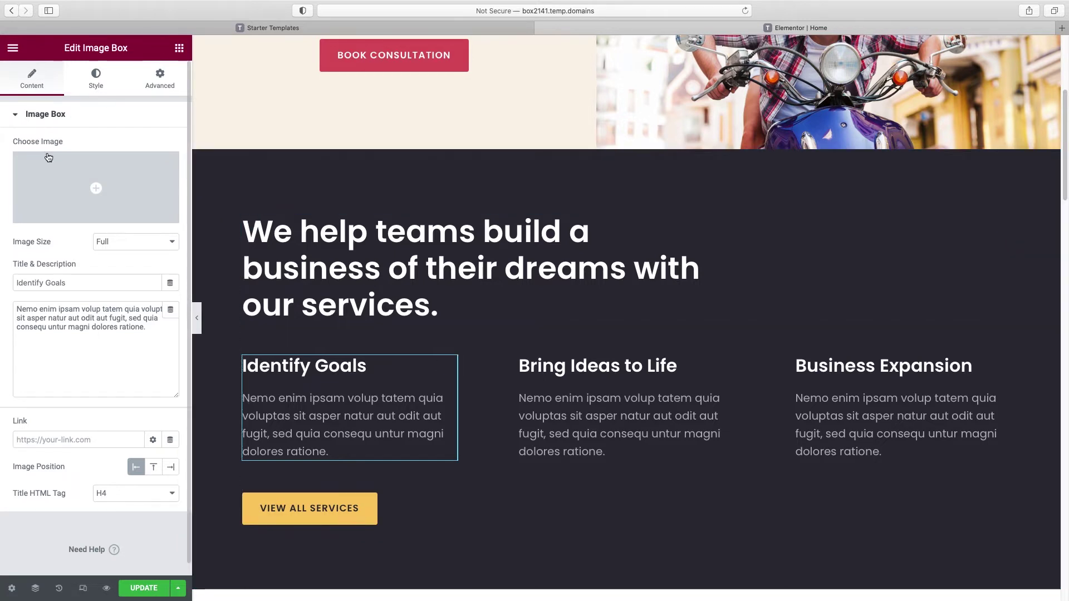
pyautogui.click(103, 217)
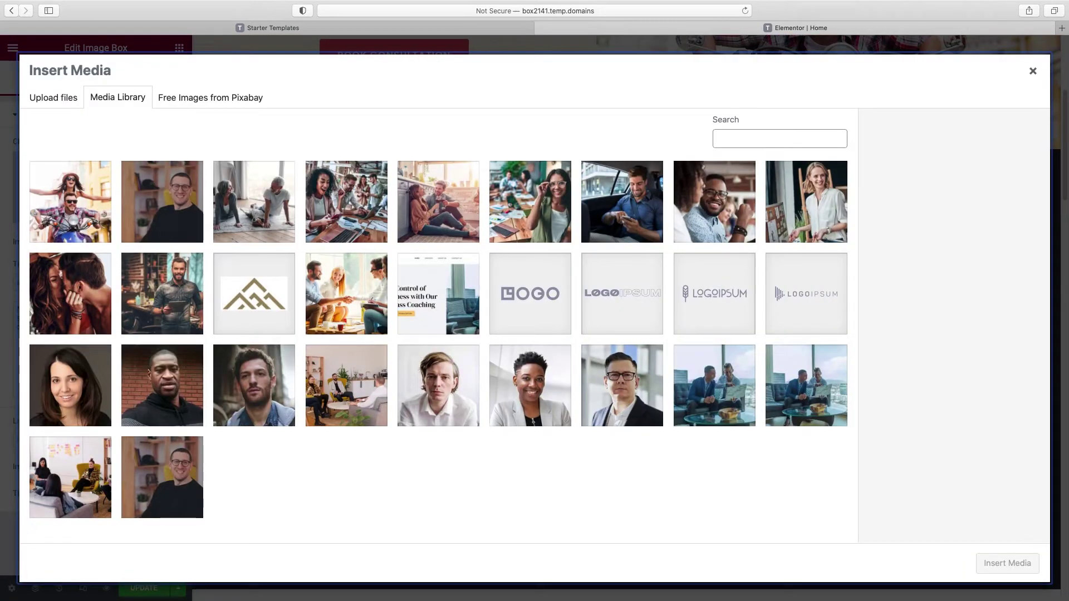
pyautogui.click(89, 295)
pyautogui.click(993, 564)
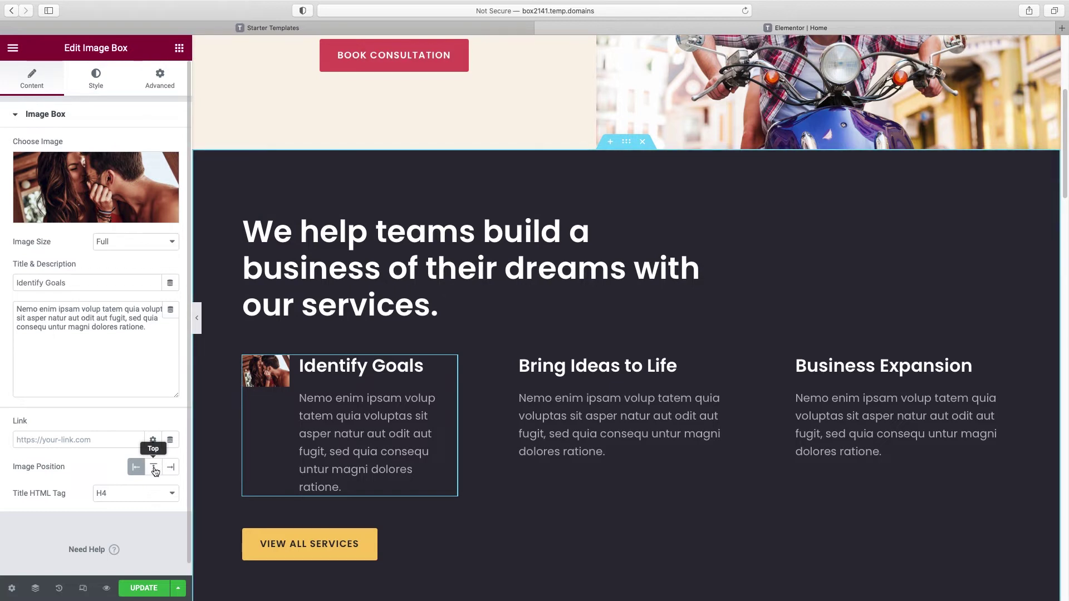
pyautogui.click(154, 469)
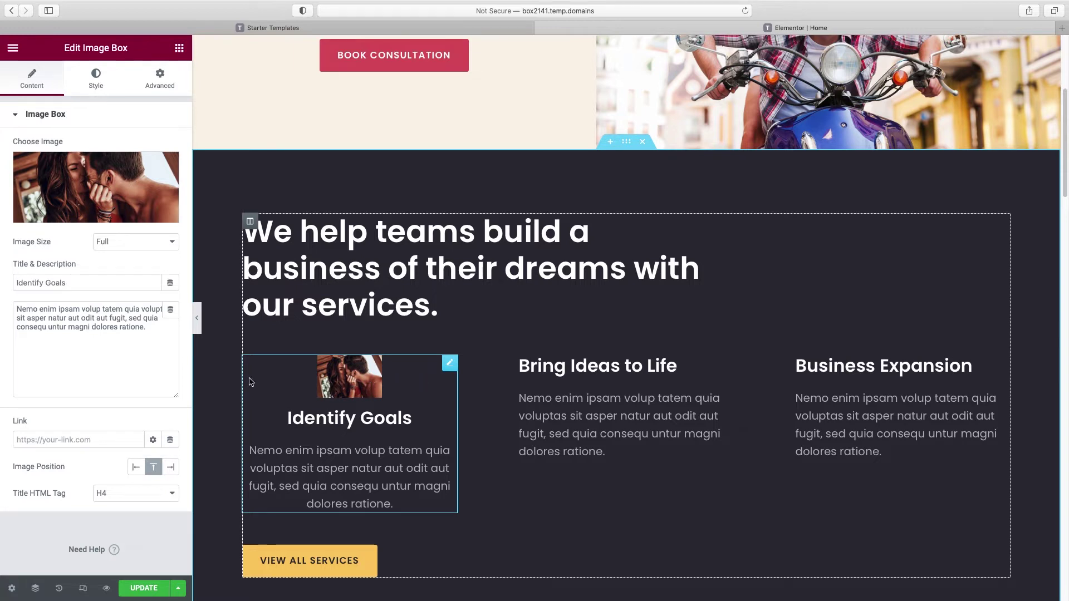
# Step: Stretch the Identify Goals image to 100% width on the Style tab
pyautogui.click(96, 84)
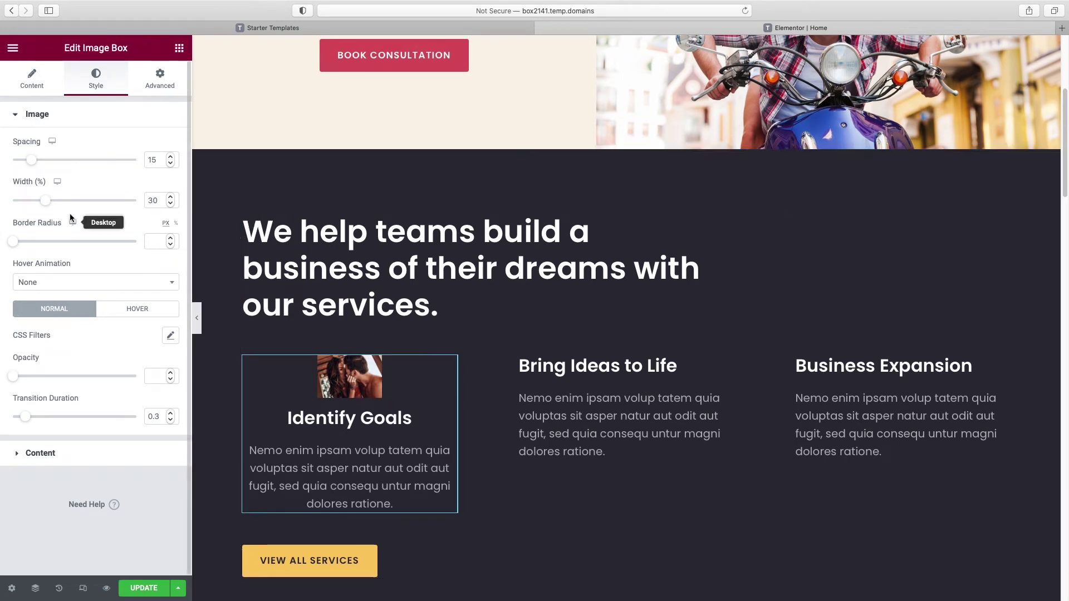
pyautogui.moveTo(44, 201); pyautogui.dragTo(141, 201)
pyautogui.scroll(-3, 419, 289)
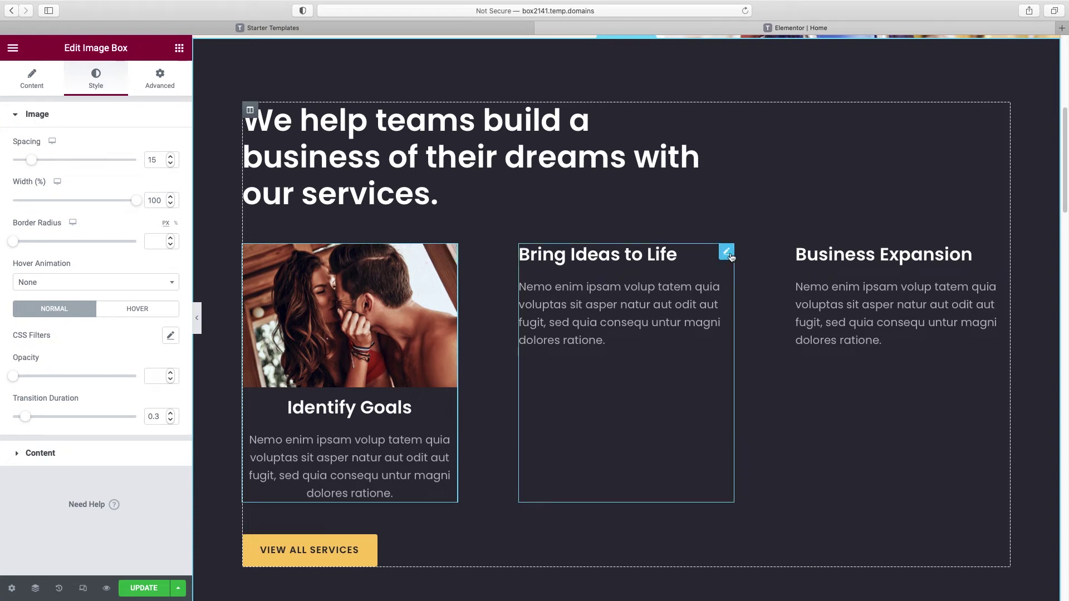
pyautogui.click(726, 254)
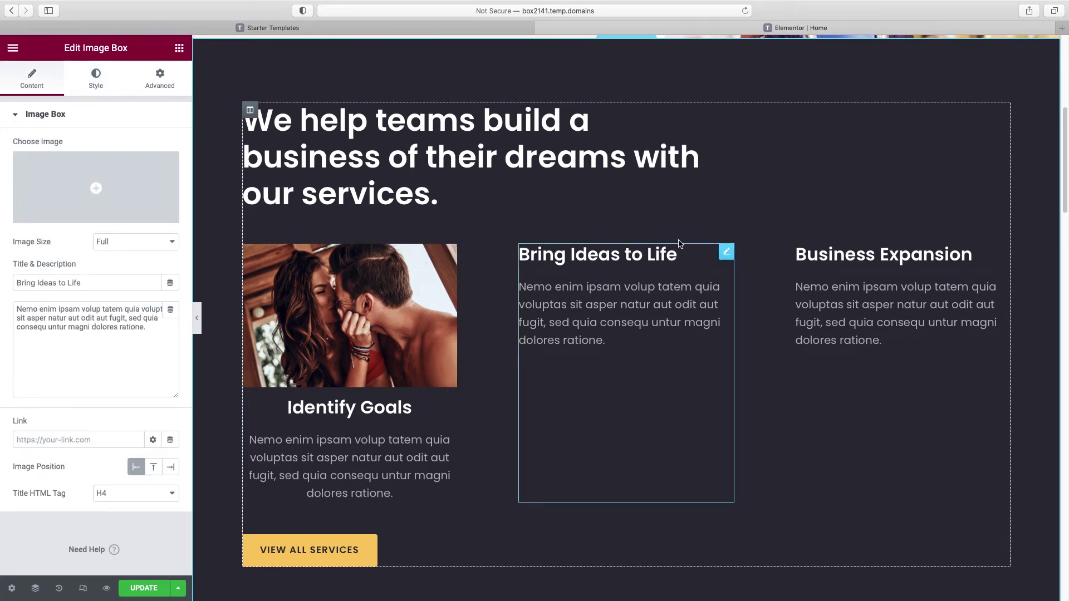
# Step: Insert the man-with-tablet photo into the Bring Ideas to Life box
pyautogui.click(88, 215)
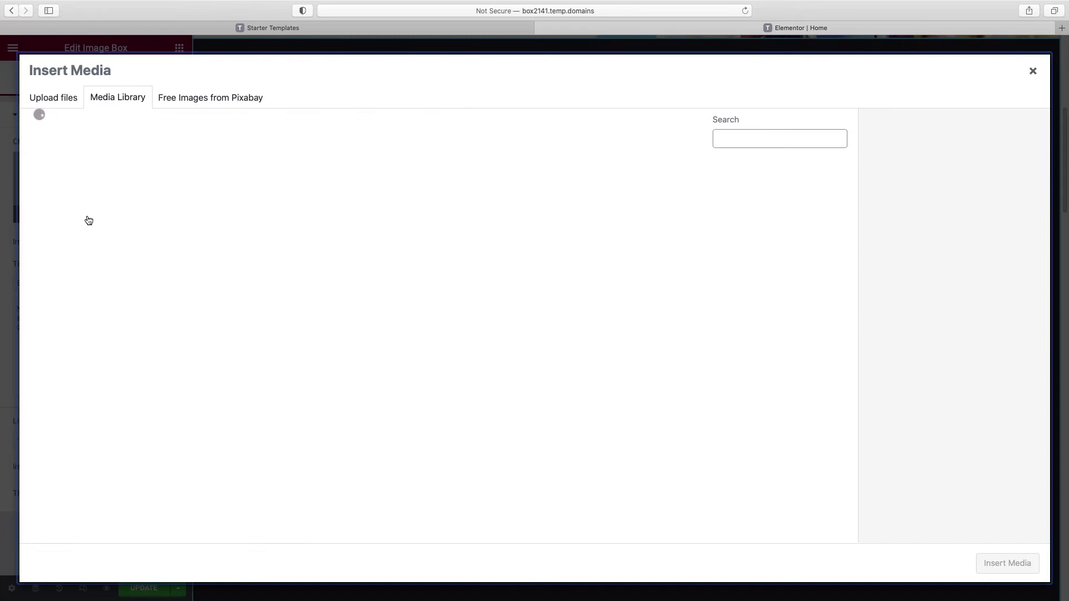
pyautogui.click(162, 294)
pyautogui.click(1005, 564)
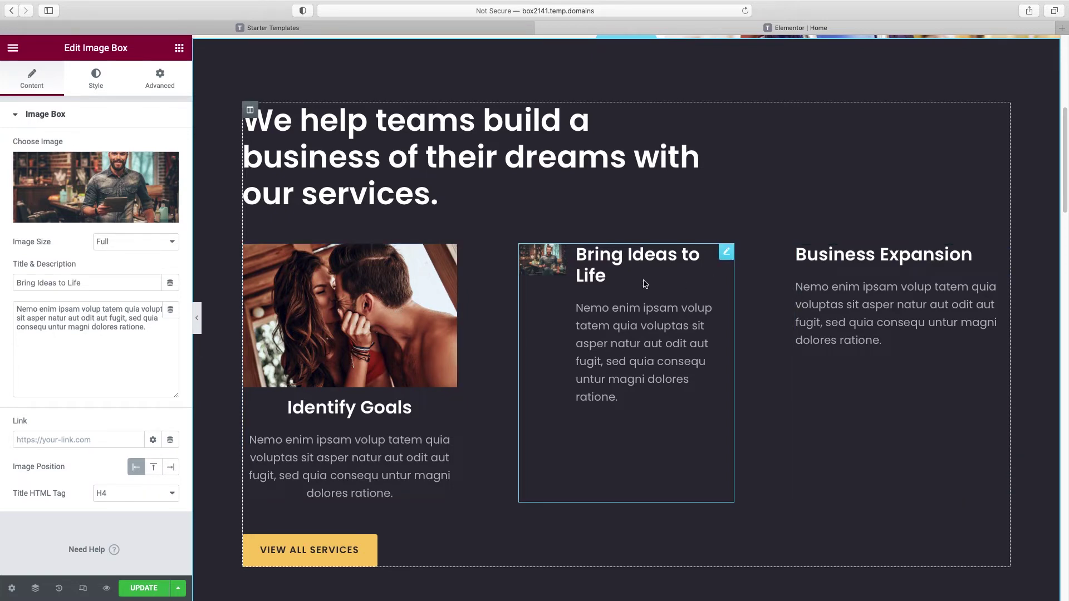
# Step: Copy the Identify Goals box and paste its style onto Bring Ideas to Life and Business Expansion
pyautogui.rightClick(418, 275)
pyautogui.click(450, 331)
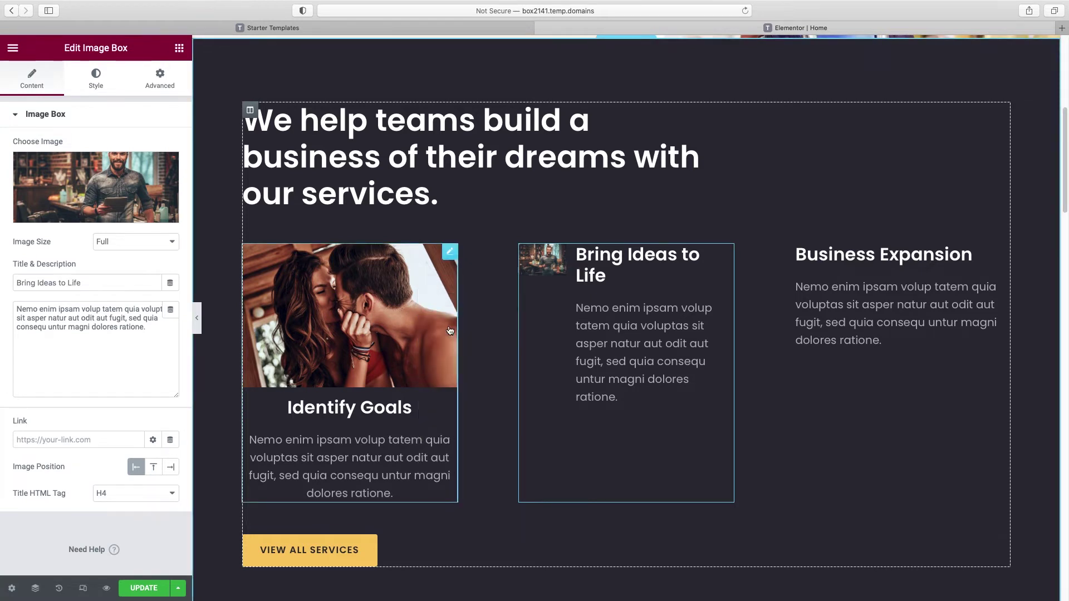
pyautogui.rightClick(546, 267)
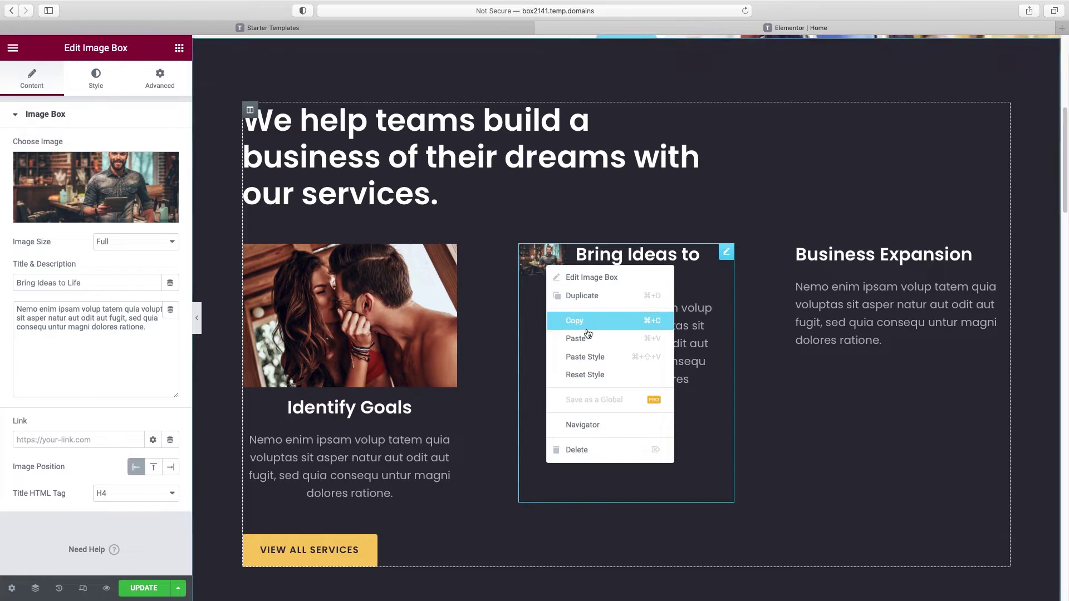
pyautogui.click(587, 359)
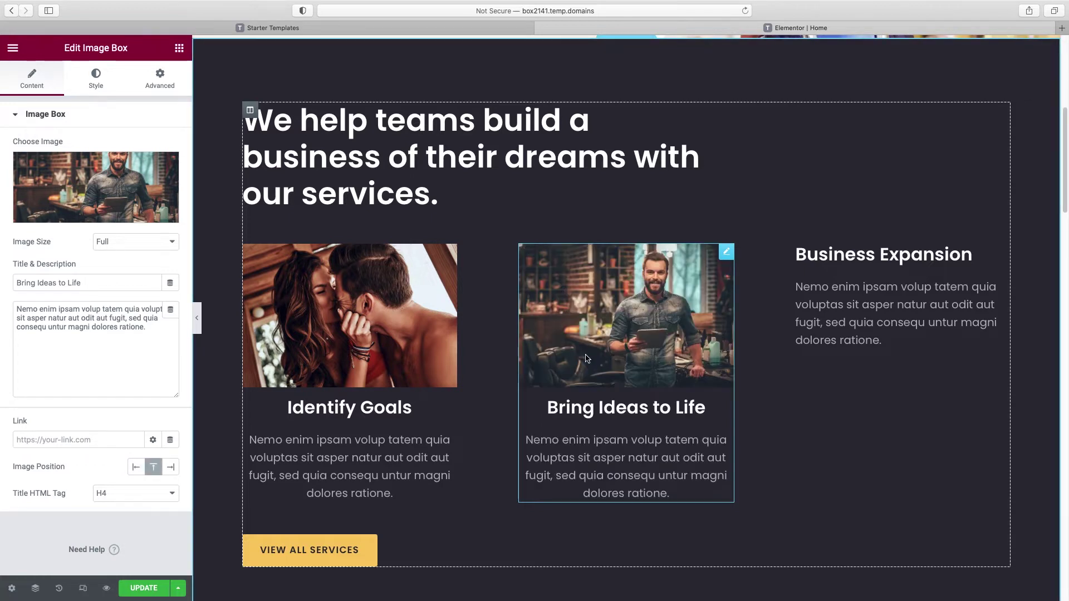
pyautogui.rightClick(855, 254)
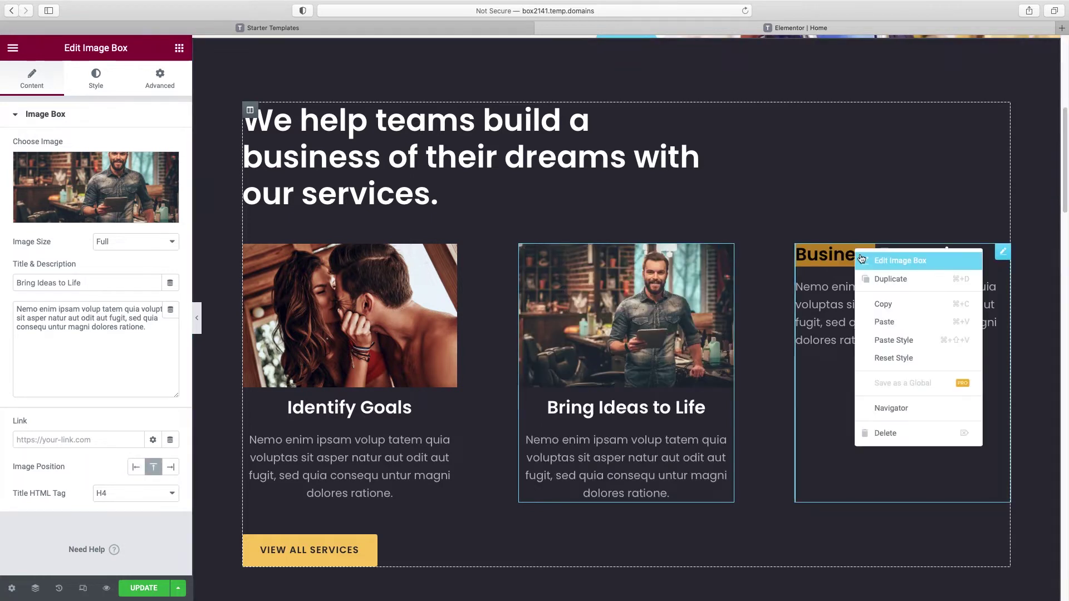
pyautogui.click(890, 342)
# Step: Insert the smiling-woman photo into the Business Expansion box
pyautogui.click(1003, 256)
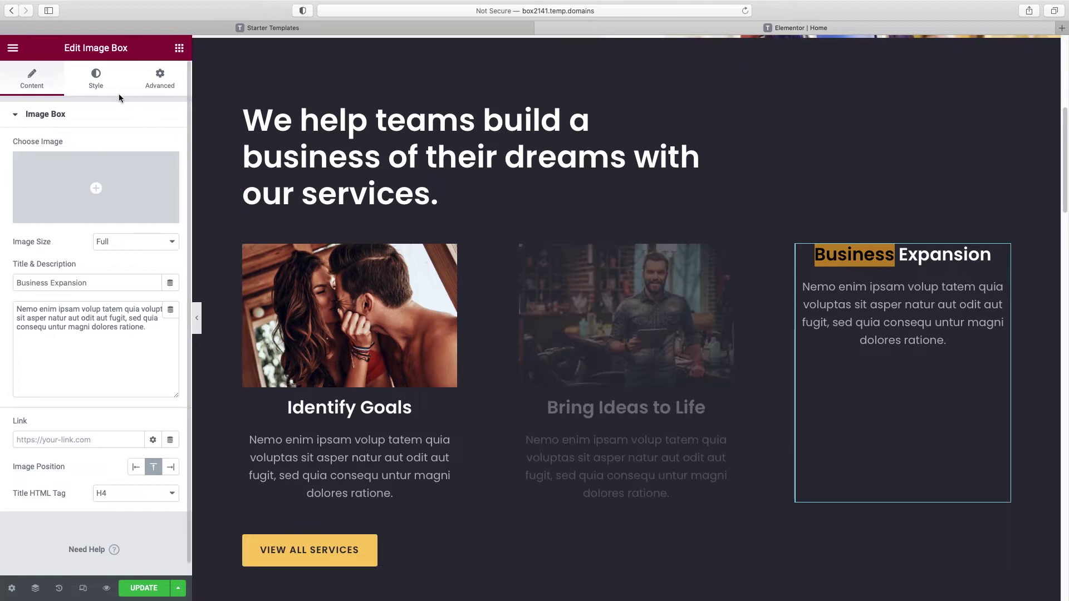
pyautogui.click(95, 217)
pyautogui.click(806, 201)
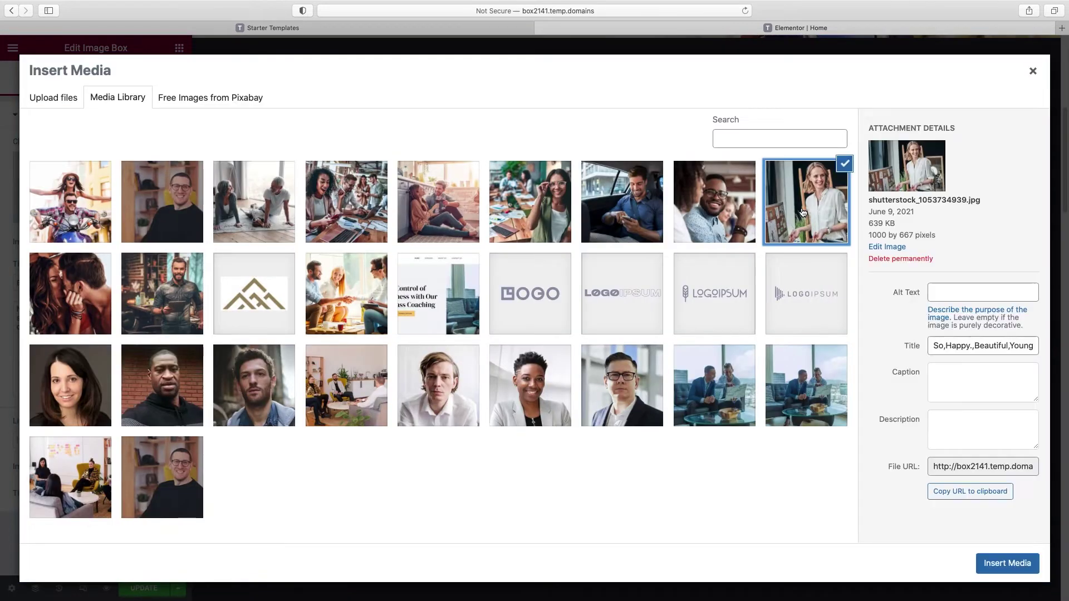
pyautogui.click(1009, 562)
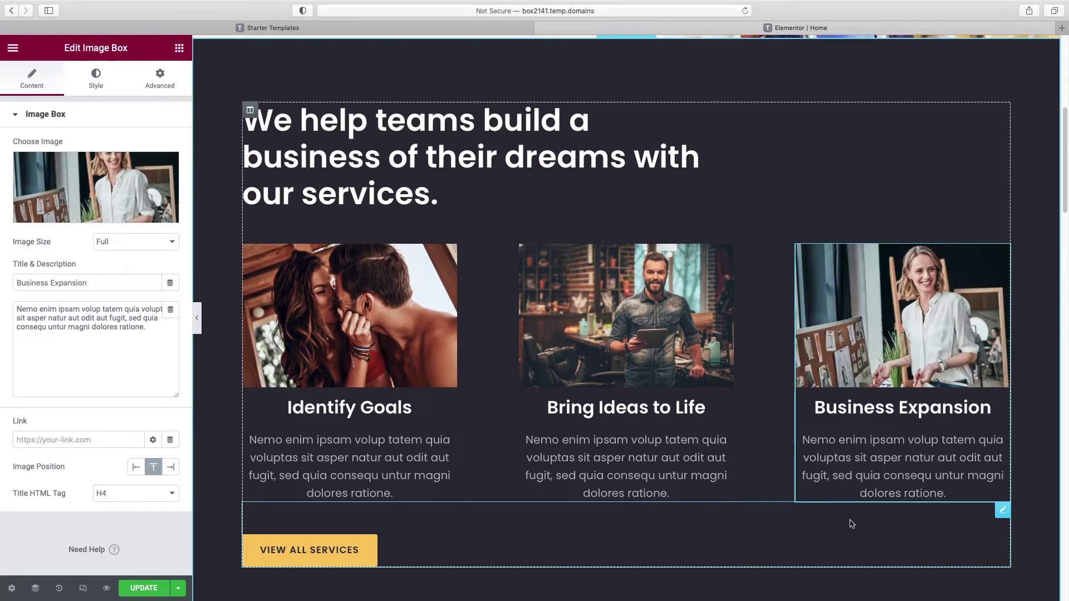
# Step: Delete the View All Services button
pyautogui.scroll(-1, 383, 514)
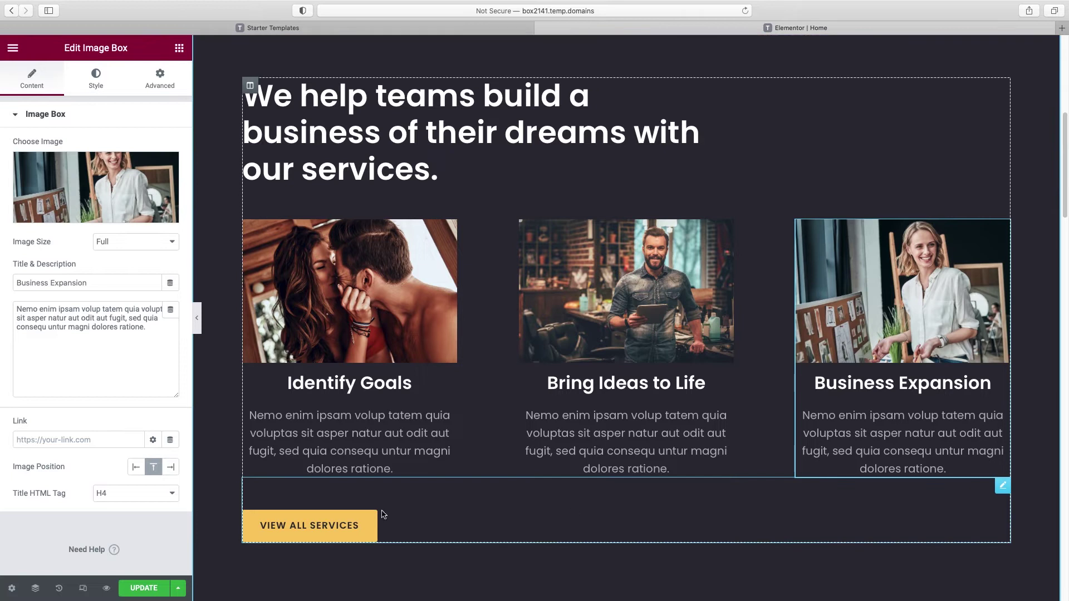
pyautogui.rightClick(304, 532)
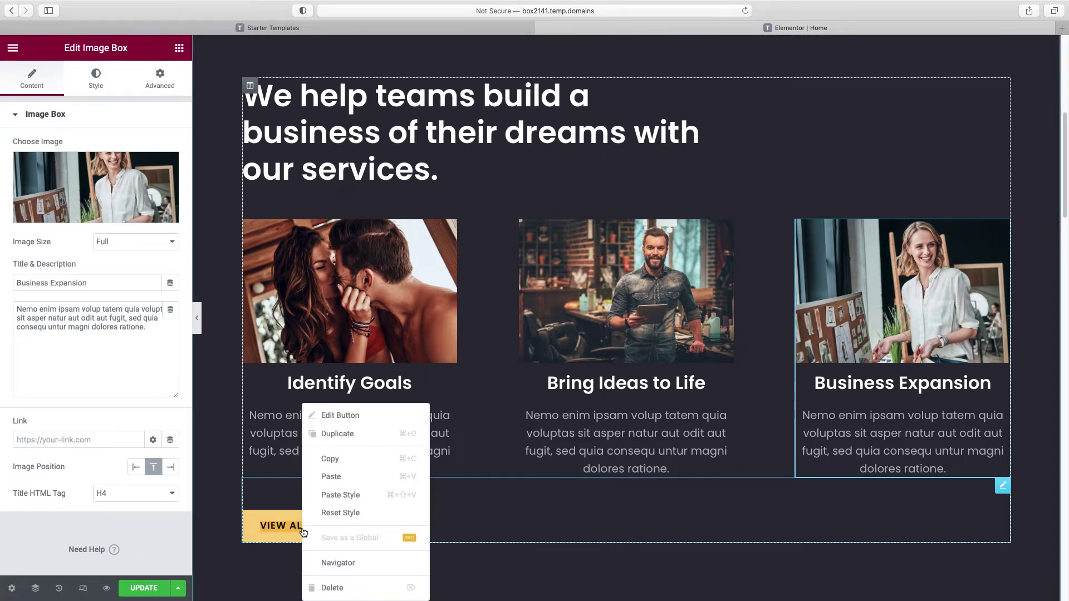
pyautogui.click(353, 586)
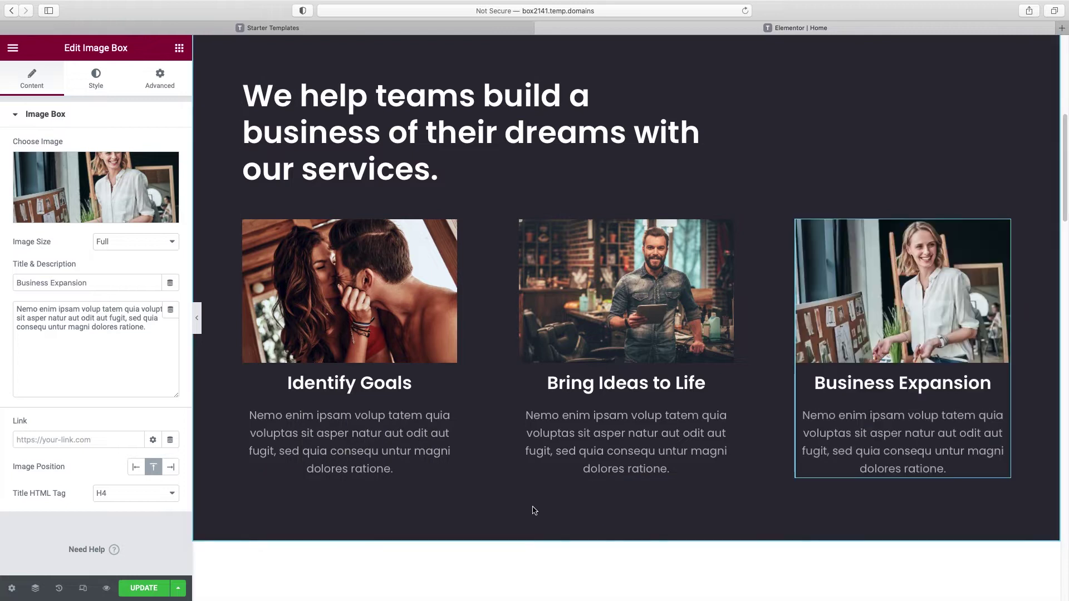
pyautogui.scroll(3, 530, 508)
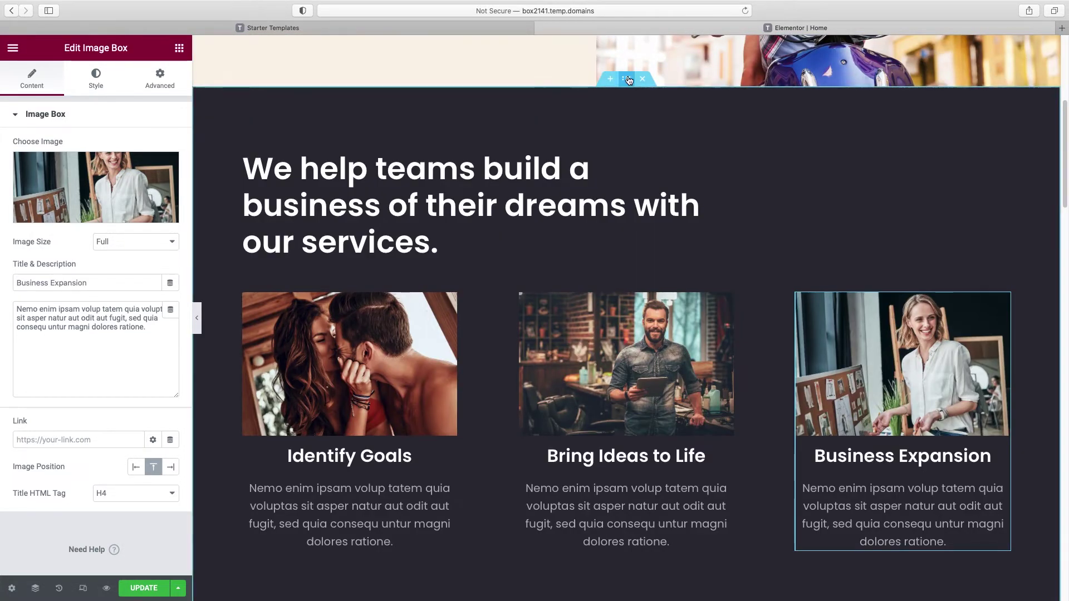
# Step: Give the services section a Classic blue background after trying Gradient
pyautogui.click(626, 79)
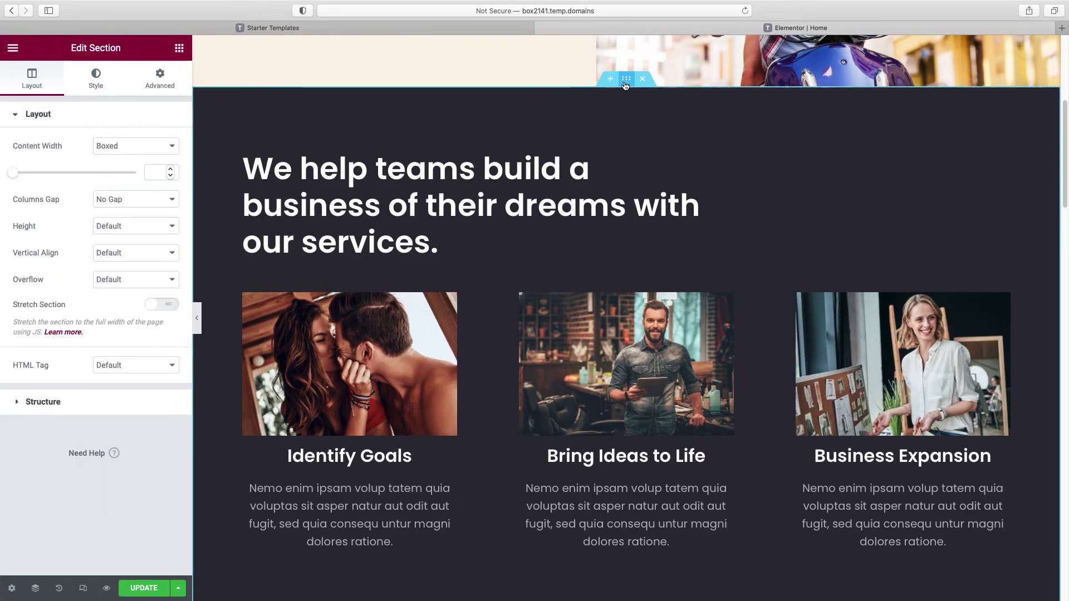
pyautogui.click(97, 87)
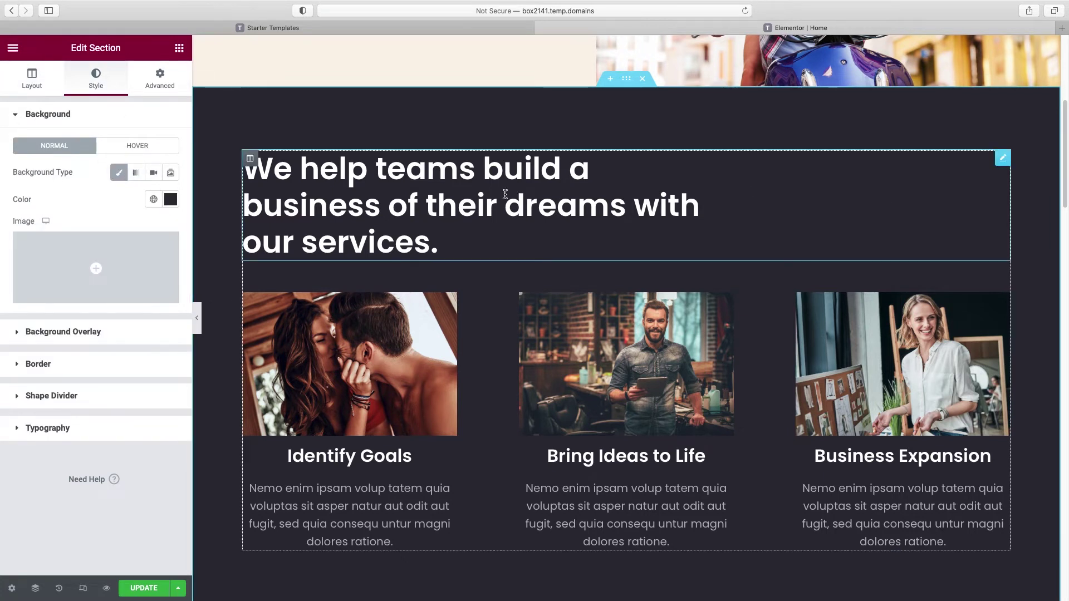
pyautogui.click(136, 174)
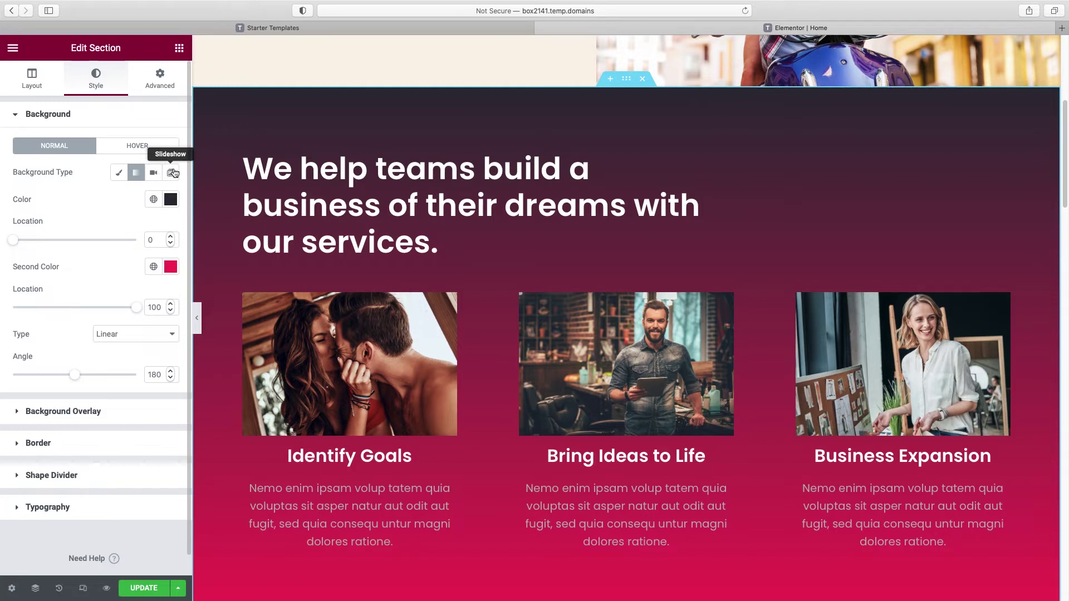
pyautogui.click(119, 174)
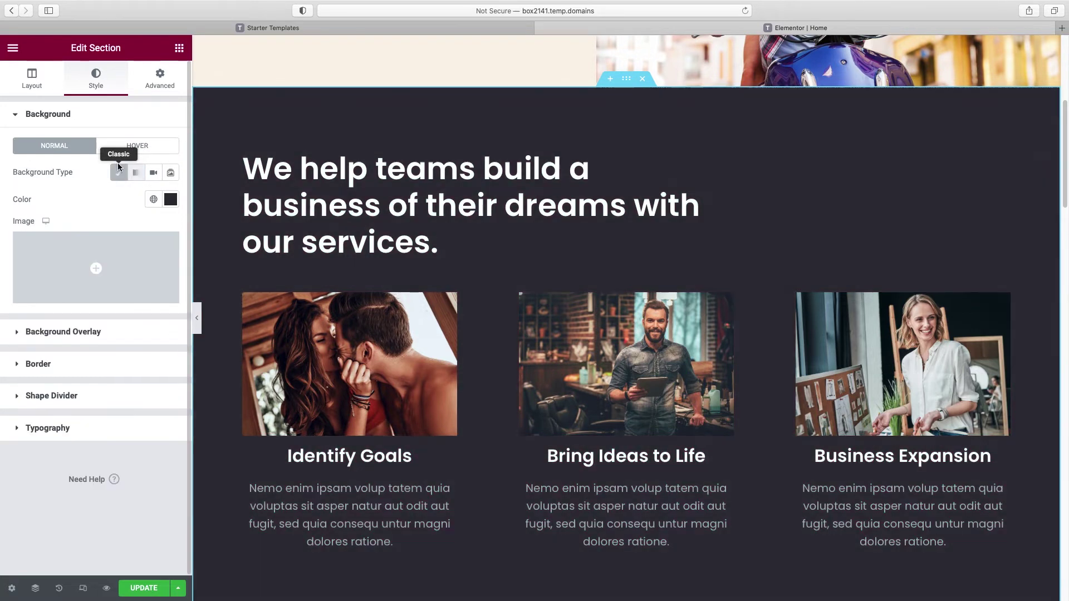
pyautogui.click(171, 199)
pyautogui.click(143, 268)
pyautogui.moveTo(144, 269); pyautogui.dragTo(157, 290)
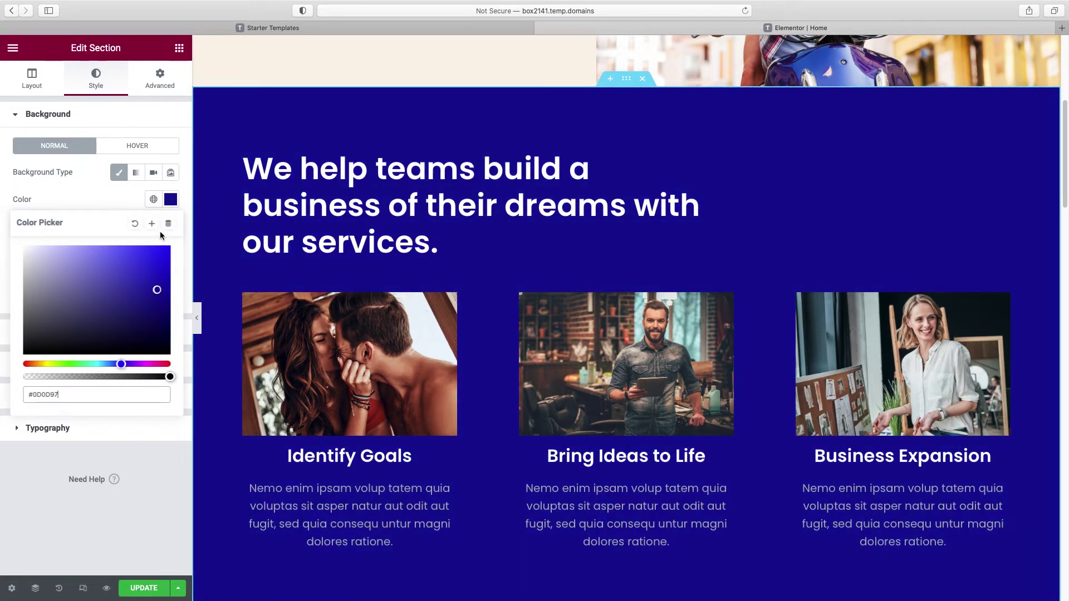
# Step: Switch the section background to the global Accent Blue colour
pyautogui.scroll(3, 445, 250)
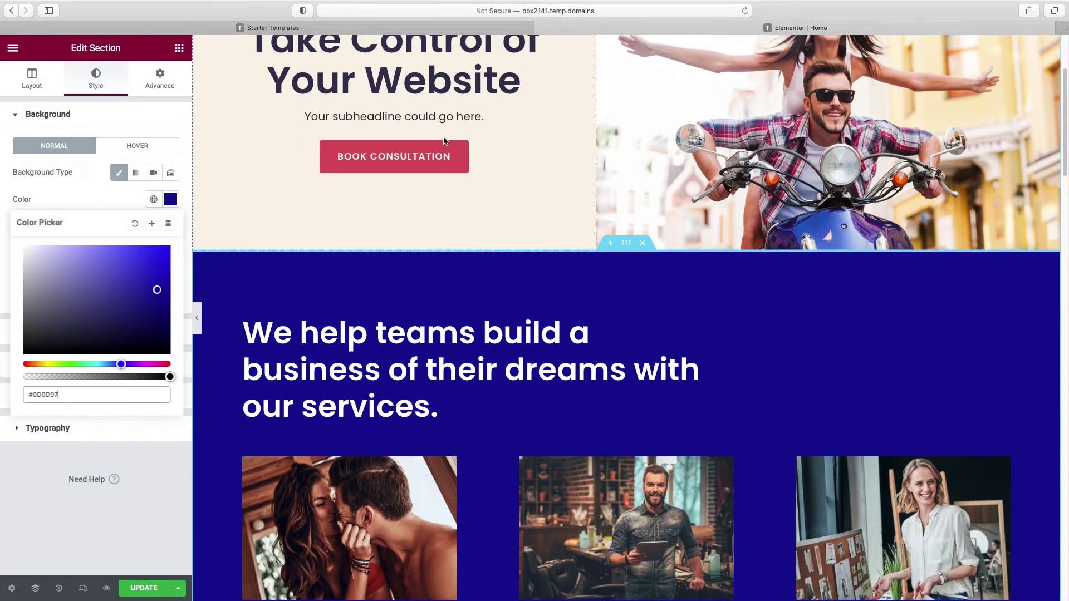
pyautogui.scroll(-1, 562, 269)
pyautogui.scroll(-5, 561, 269)
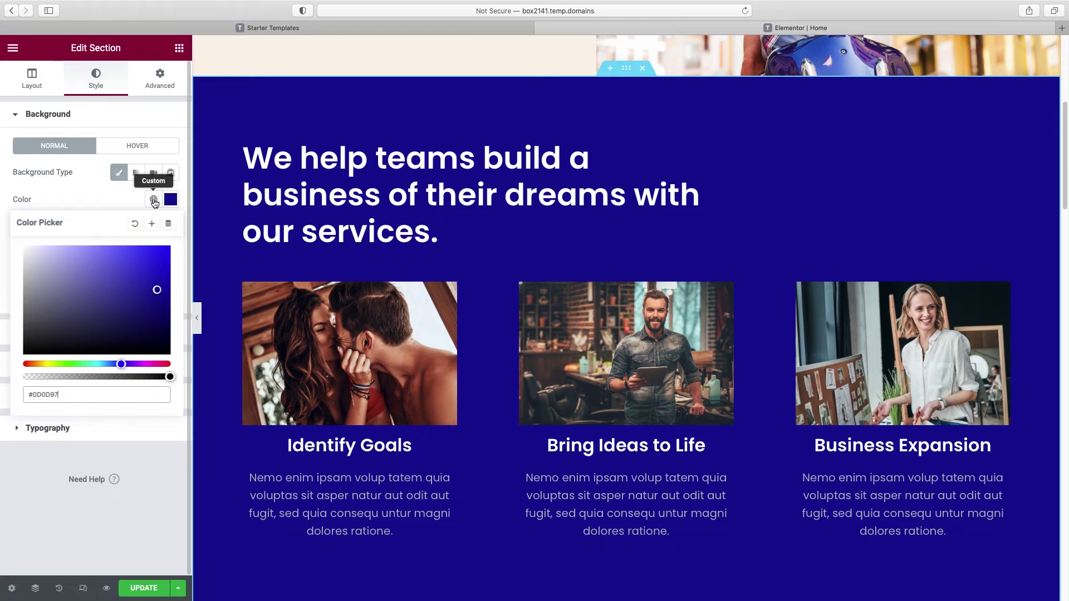
pyautogui.click(154, 201)
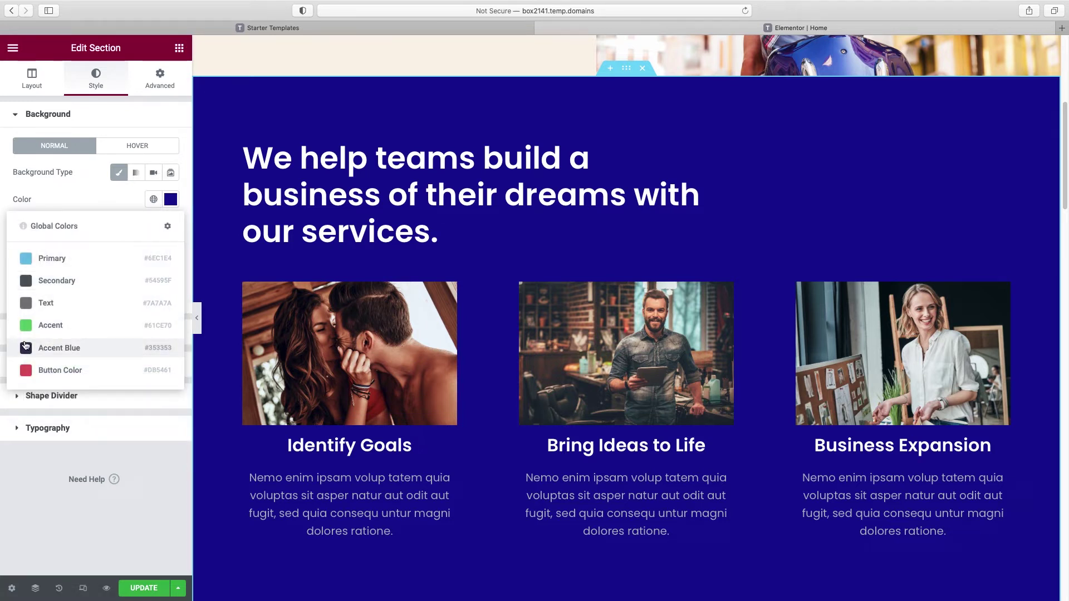
pyautogui.click(45, 349)
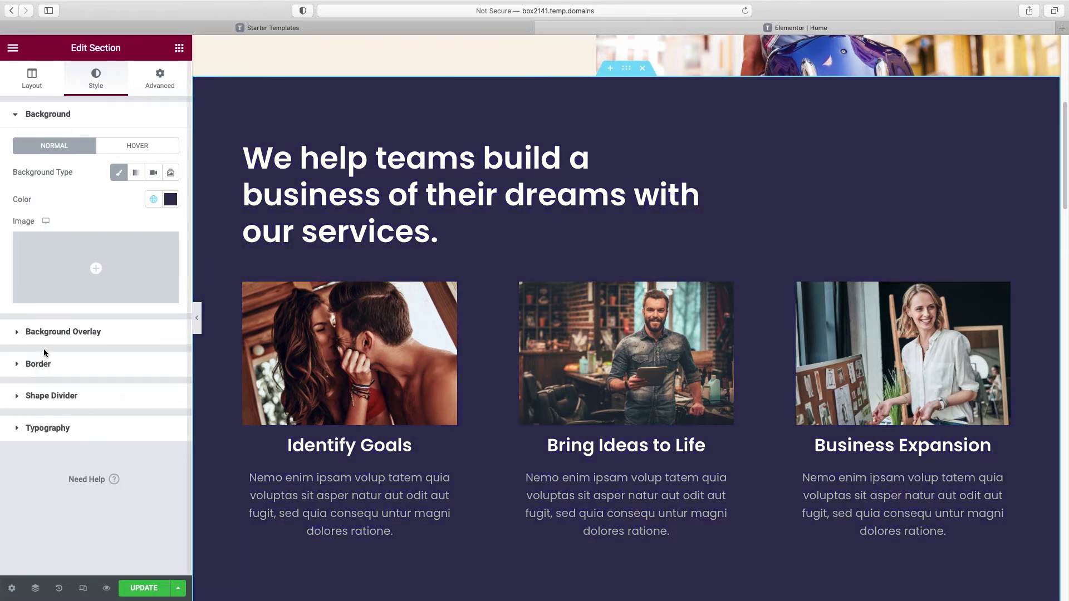
pyautogui.moveTo(1065, 111); pyautogui.dragTo(1065, 207)
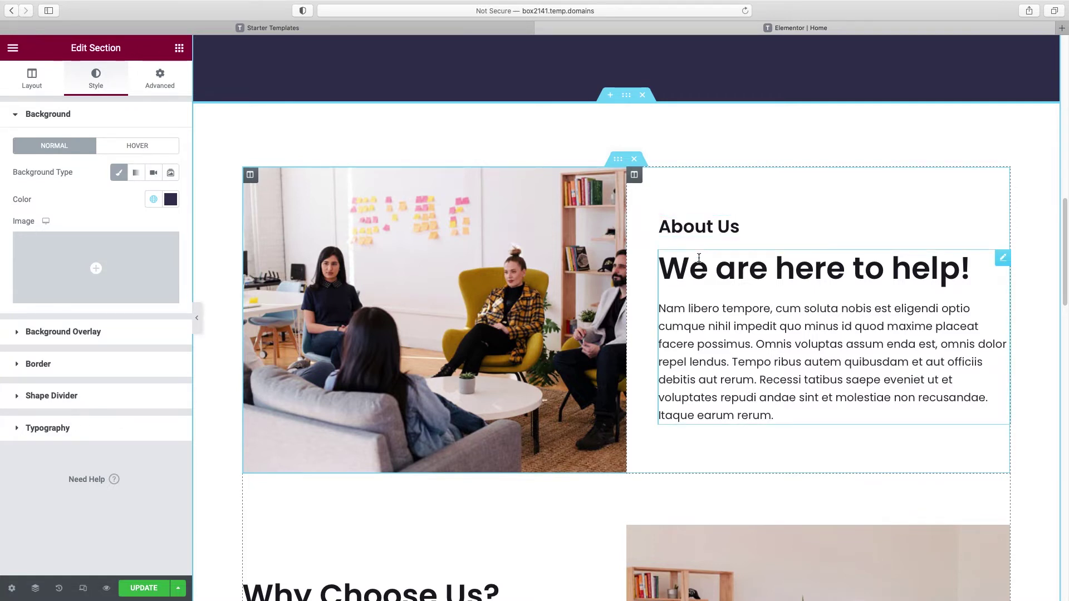
# Step: Delete the About Us heading and select the We are here to help! box's title and description
pyautogui.rightClick(699, 227)
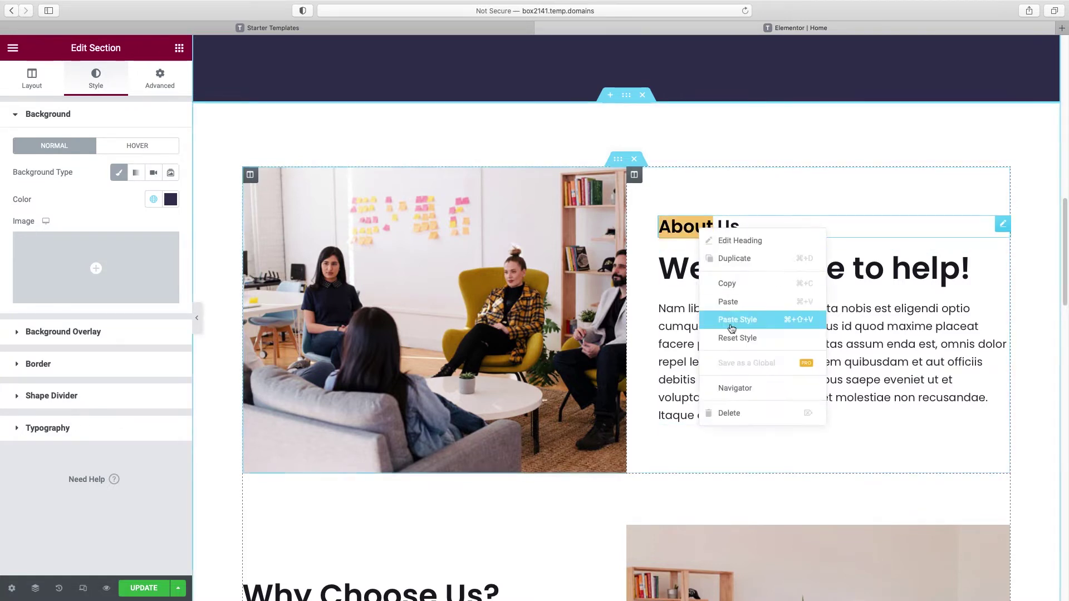
pyautogui.click(718, 411)
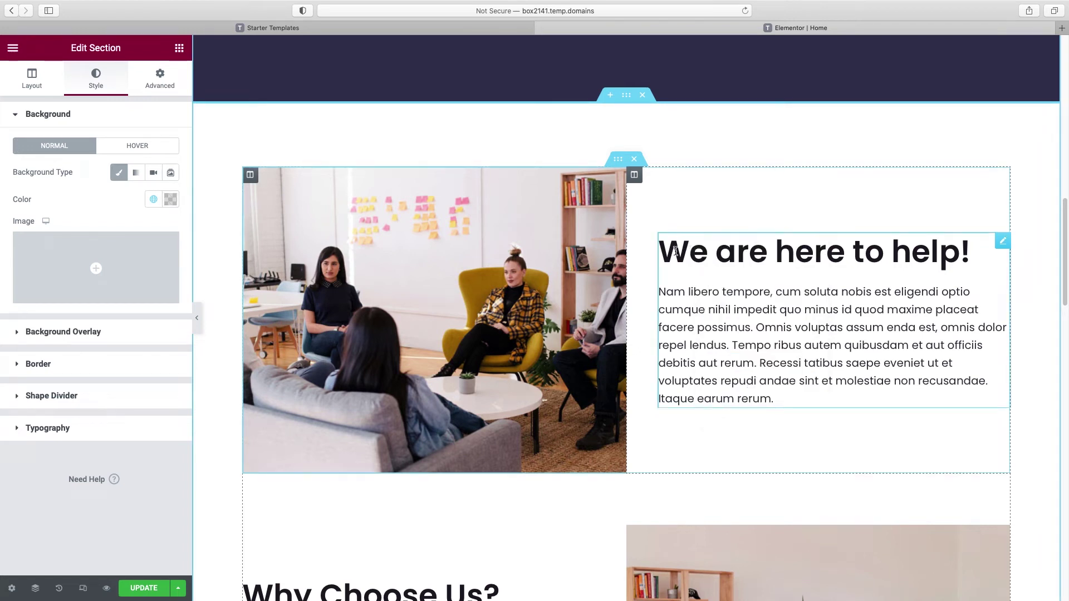
pyautogui.click(675, 251)
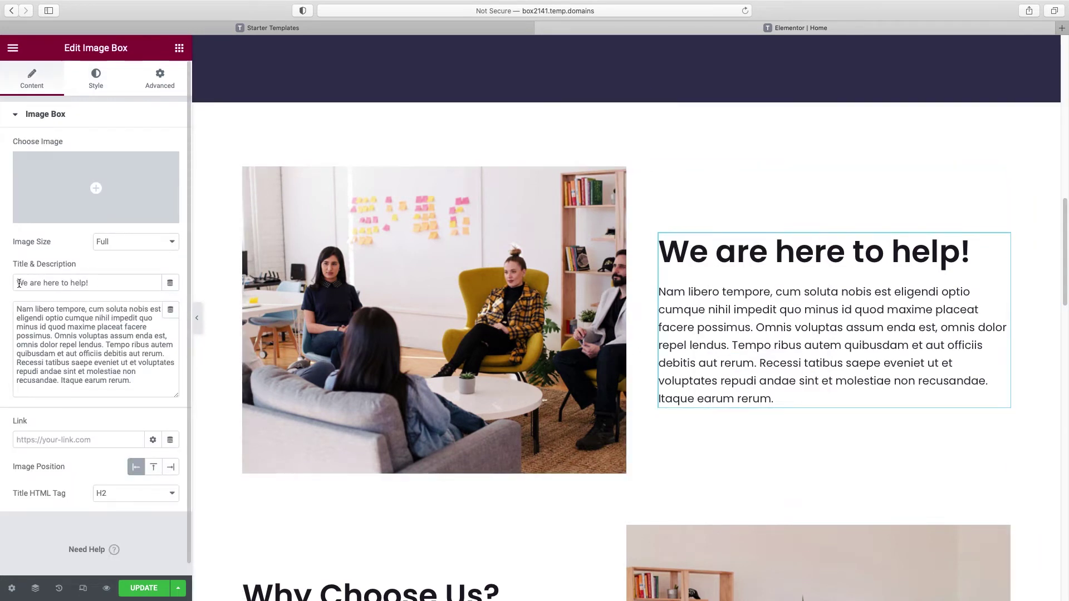
pyautogui.moveTo(17, 282); pyautogui.dragTo(109, 282)
pyautogui.moveTo(20, 314); pyautogui.dragTo(151, 380)
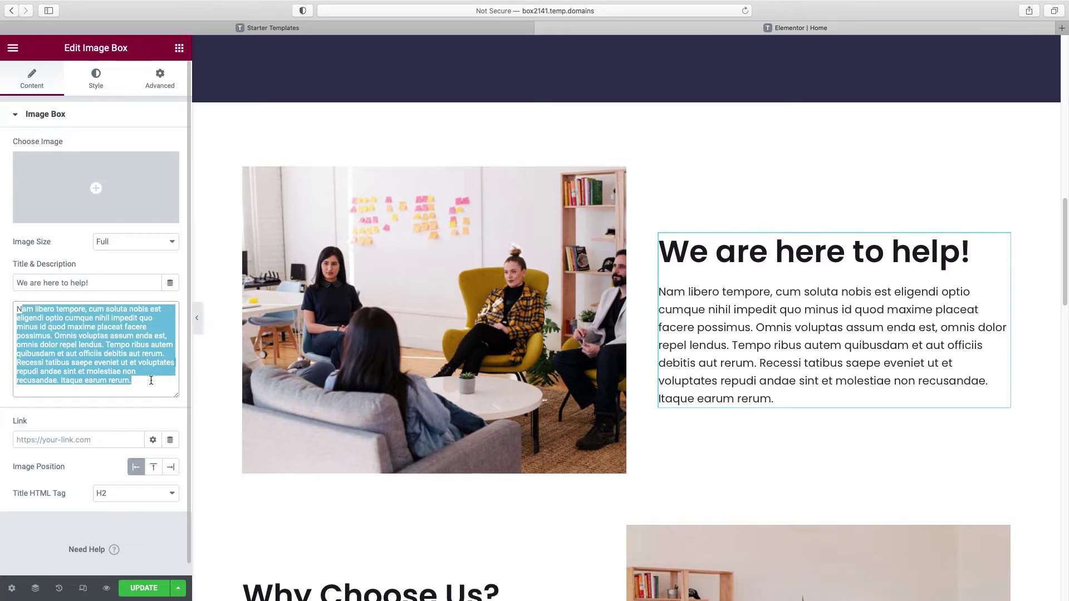
# Step: Replace the about section photo with the man-in-car image
pyautogui.click(437, 270)
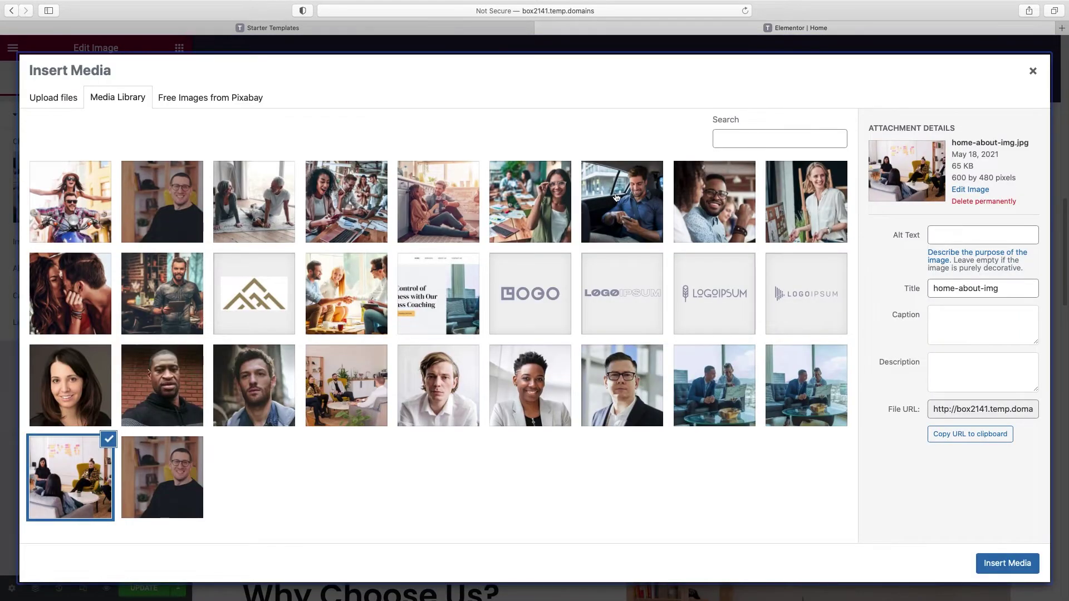
pyautogui.click(630, 203)
pyautogui.click(1007, 562)
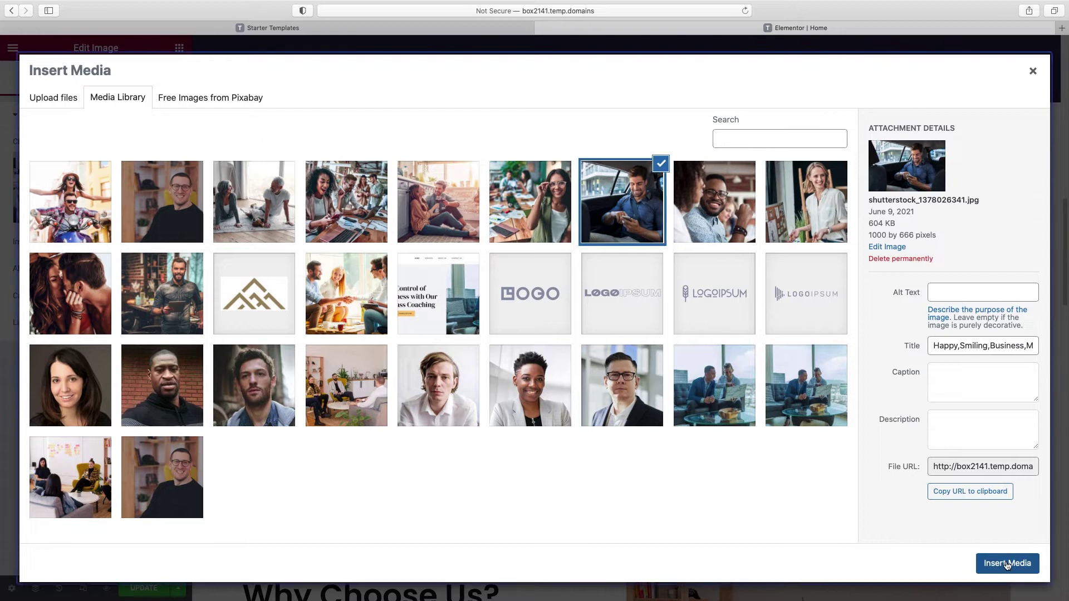
# Step: Delete the office photo from the Why Choose Us section
pyautogui.scroll(-1, 864, 315)
pyautogui.scroll(-5, 863, 315)
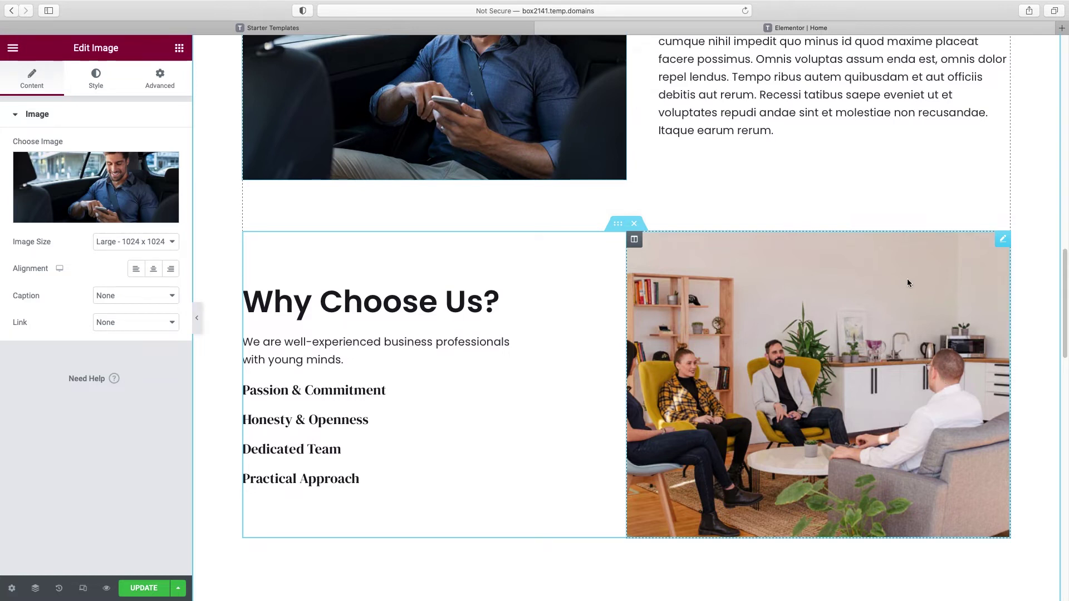
pyautogui.rightClick(1003, 238)
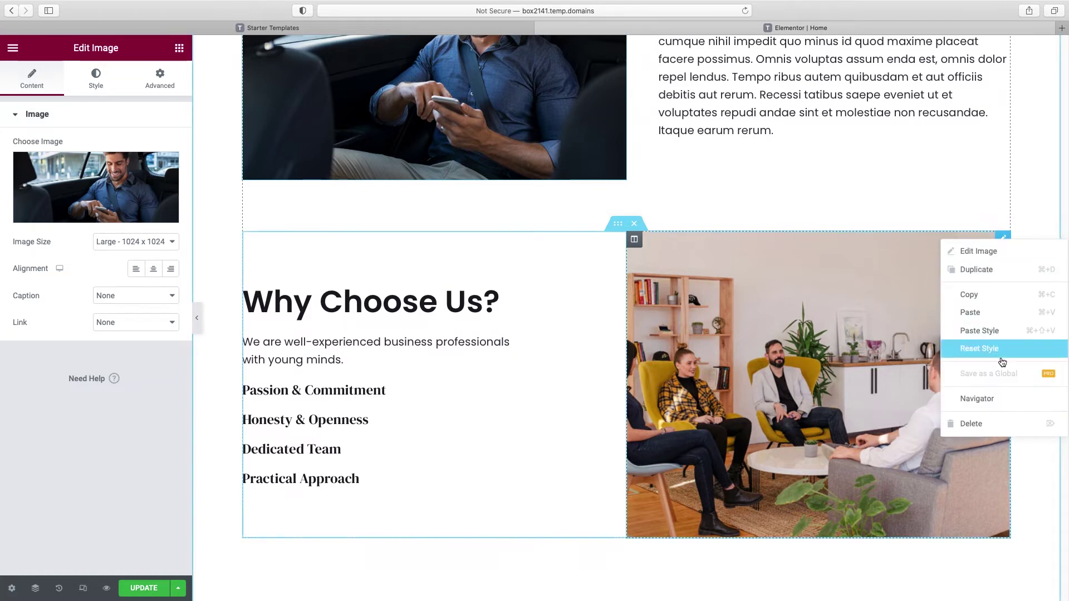
pyautogui.click(991, 425)
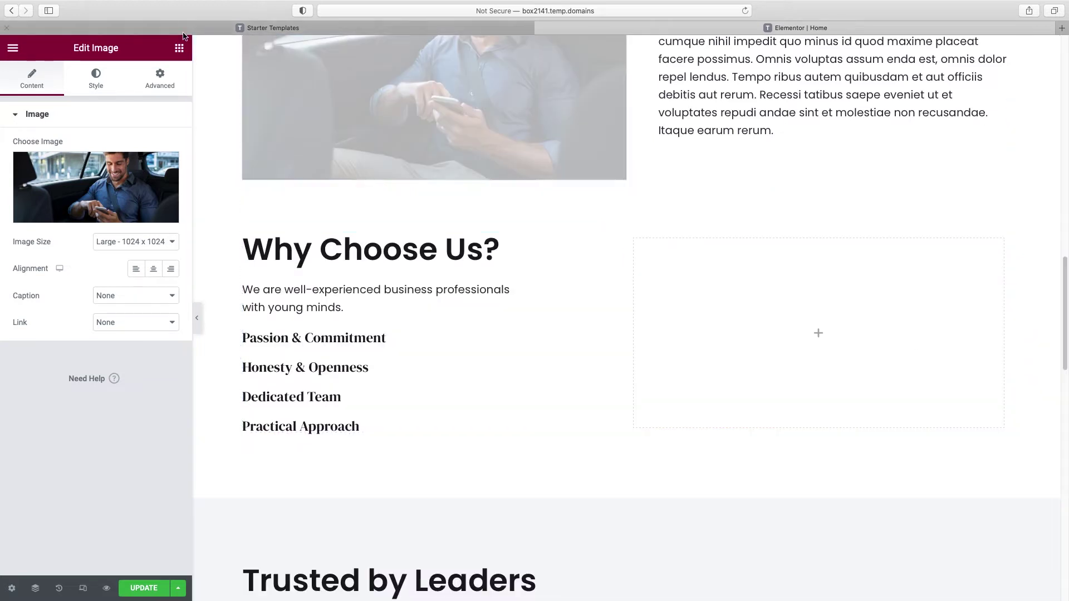
# Step: Embed the YouTube video '4 Rules to Help Increase Your Productivity' in the empty column, player controls off
pyautogui.click(180, 50)
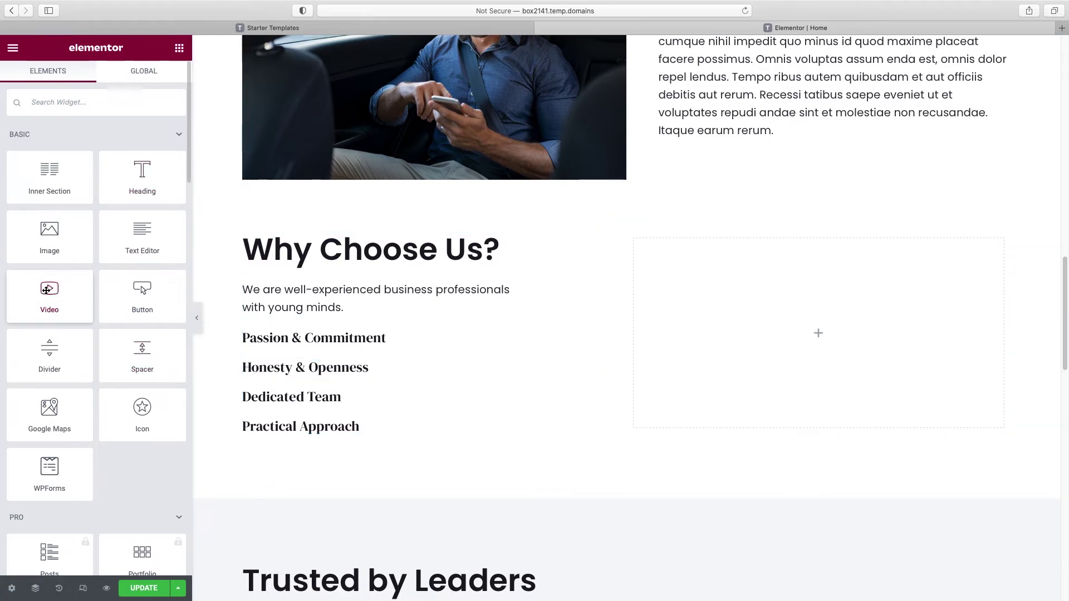
pyautogui.moveTo(50, 291); pyautogui.dragTo(811, 327)
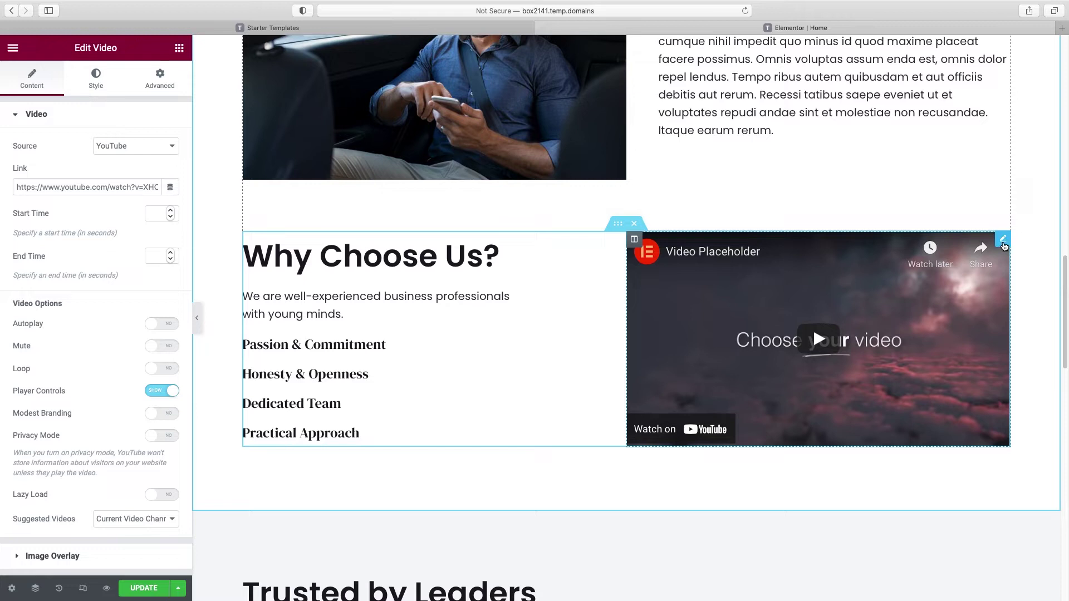
pyautogui.click(138, 148)
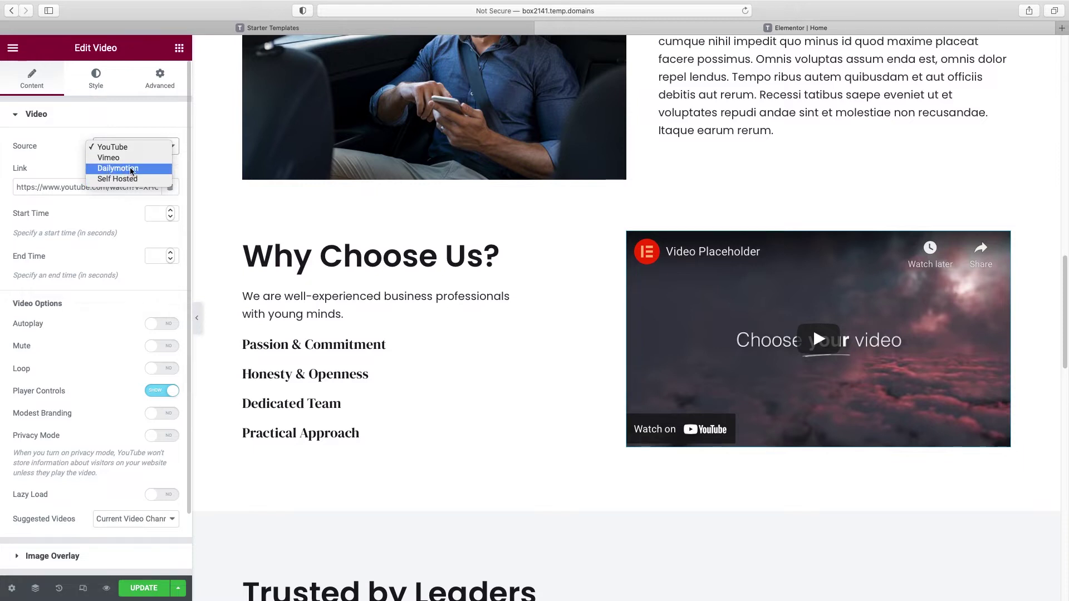
pyautogui.click(118, 146)
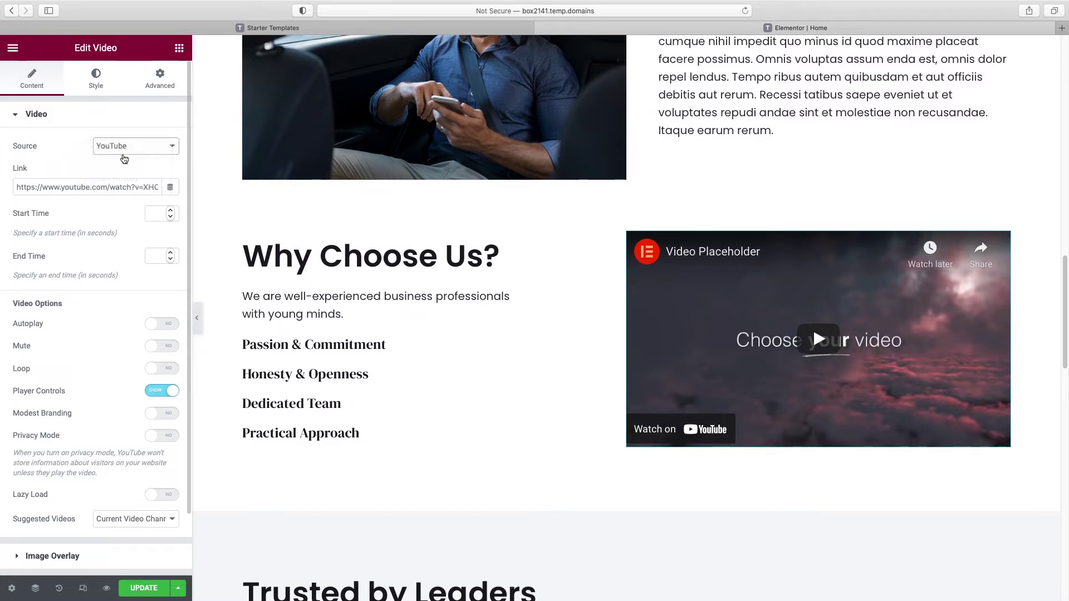
pyautogui.tripleClick(113, 190)
pyautogui.write('https://www.youtube.com/watch?v=yXohcxCKqvd')
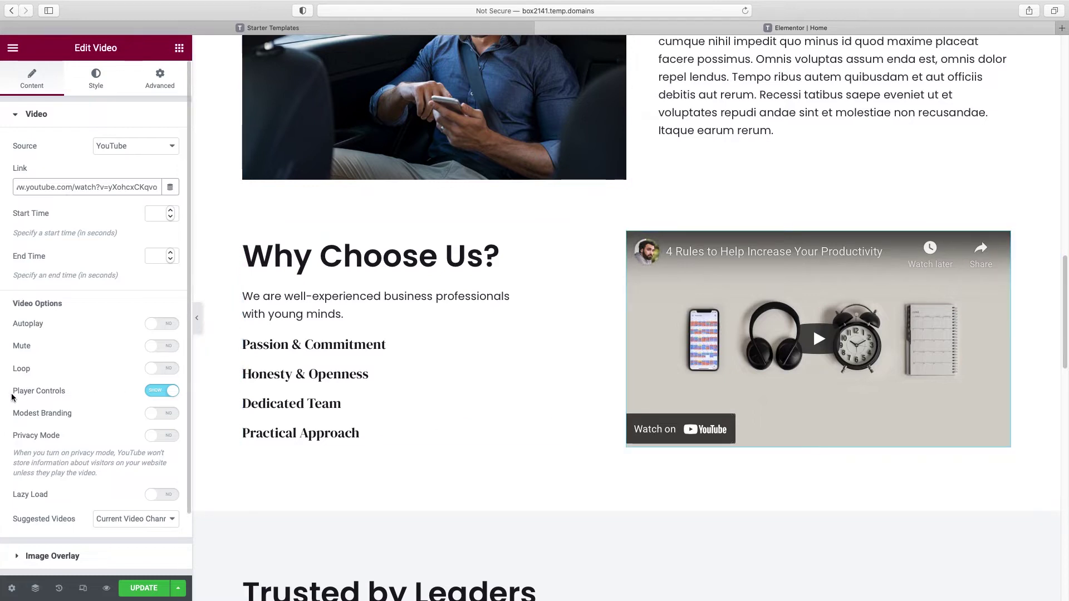
pyautogui.click(156, 394)
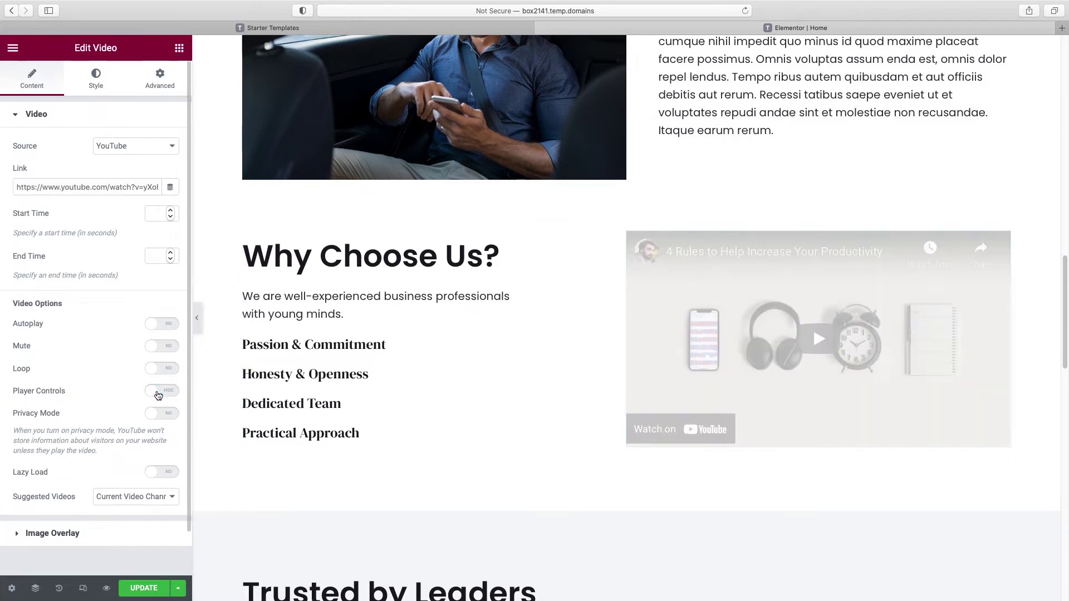
pyautogui.click(278, 266)
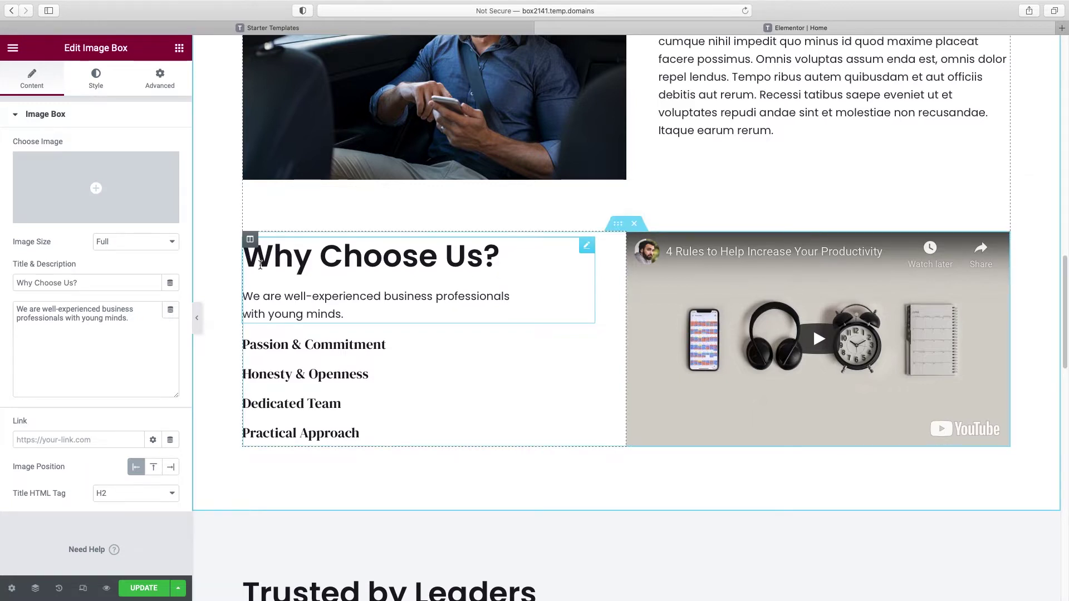
# Step: Set the Why Choose Us box's title colour to the global Accent Blue
pyautogui.scroll(2, 557, 222)
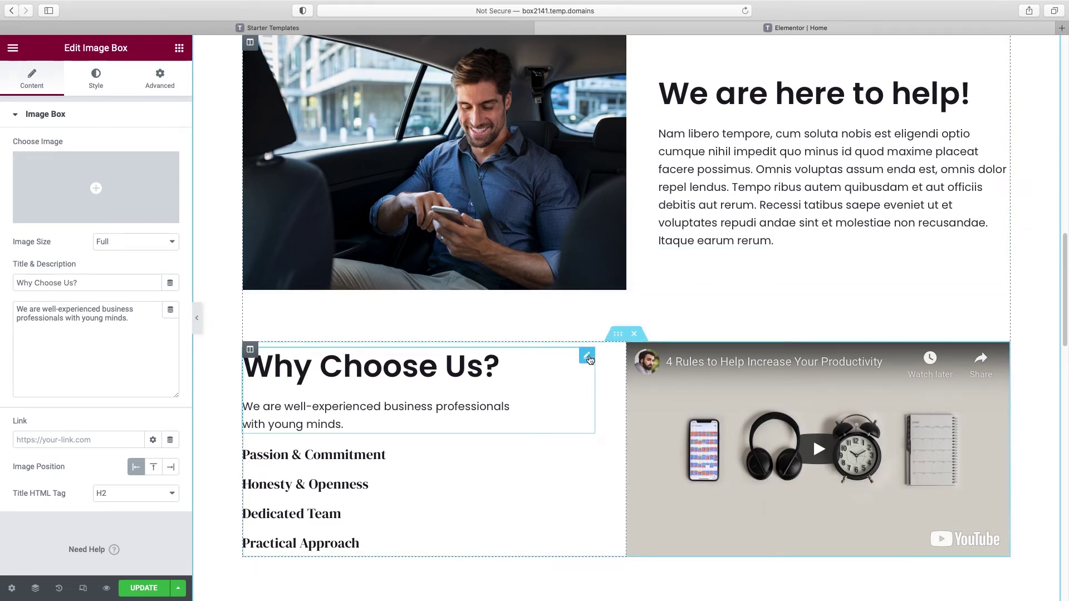
pyautogui.click(96, 78)
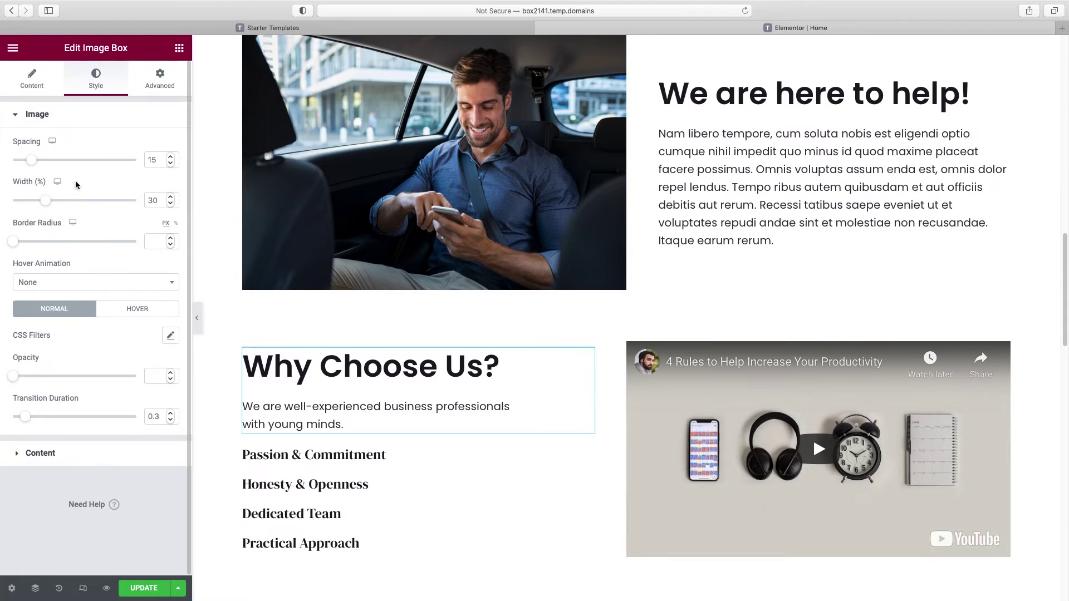
pyautogui.click(57, 115)
pyautogui.click(47, 147)
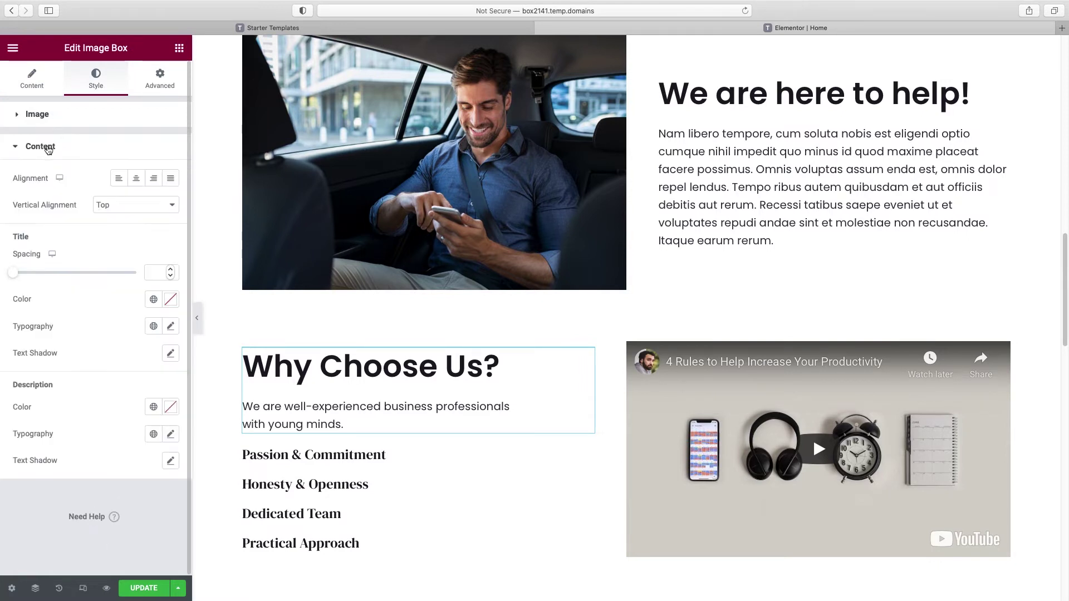
pyautogui.click(153, 301)
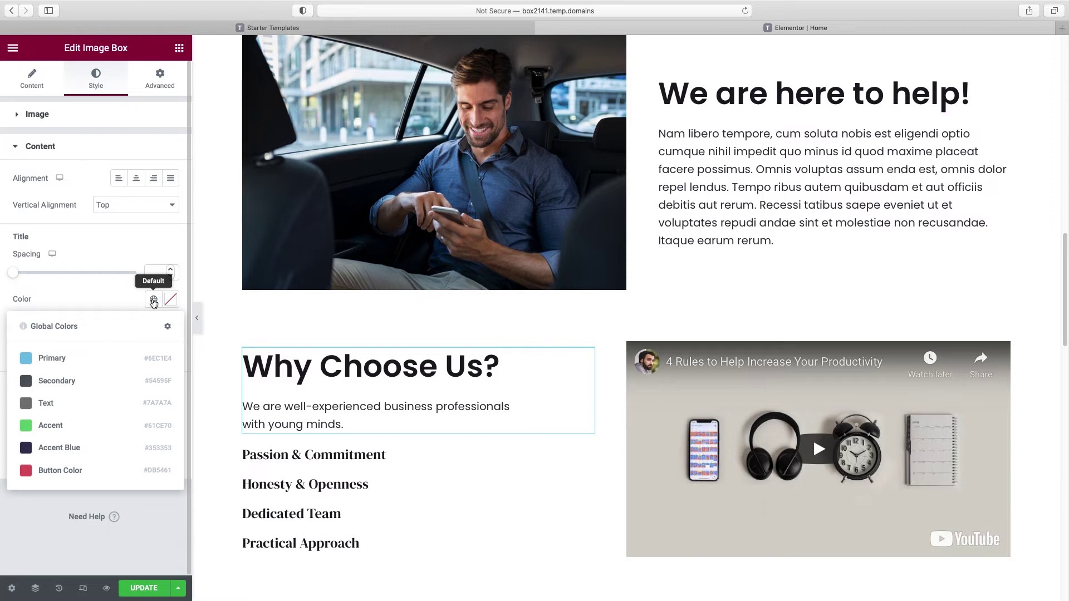
pyautogui.click(71, 446)
pyautogui.click(461, 369)
# Step: Bring up the global colours for the We are here to help! box's title colour
pyautogui.click(812, 94)
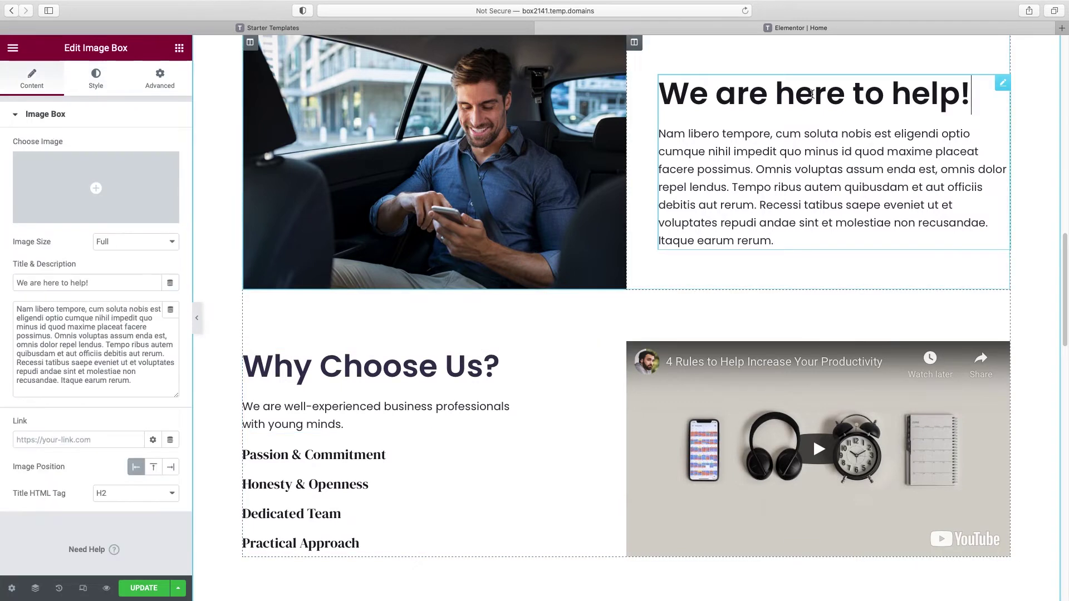
pyautogui.click(96, 83)
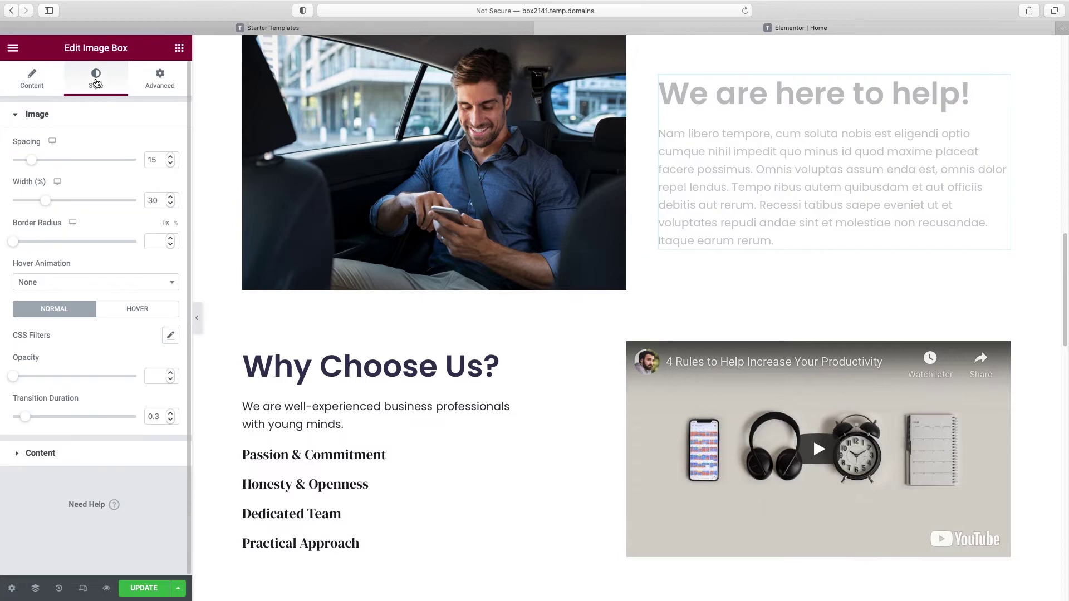
pyautogui.click(83, 453)
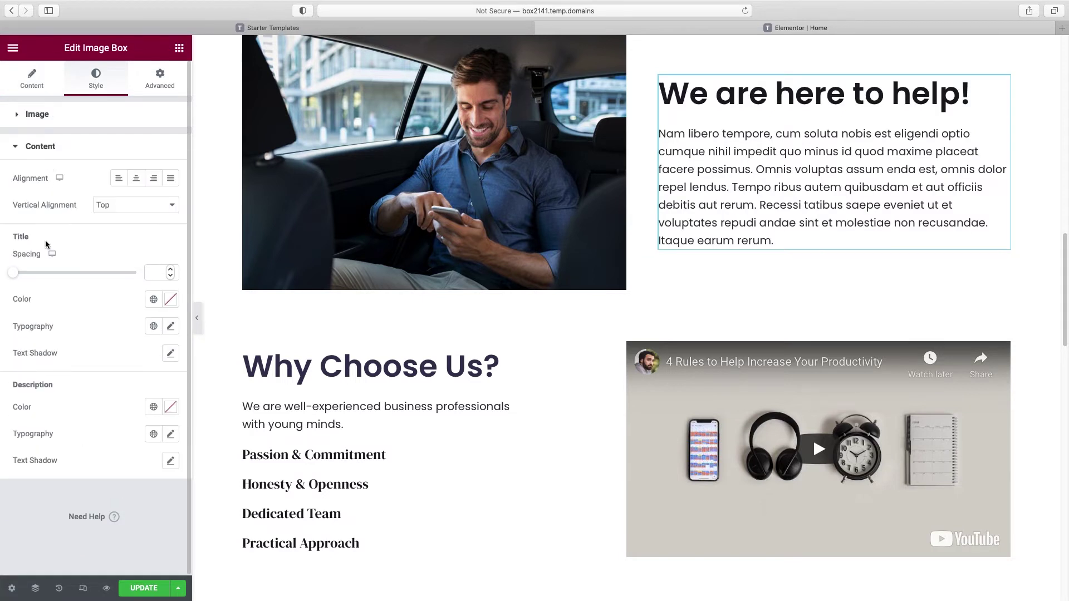
pyautogui.click(153, 299)
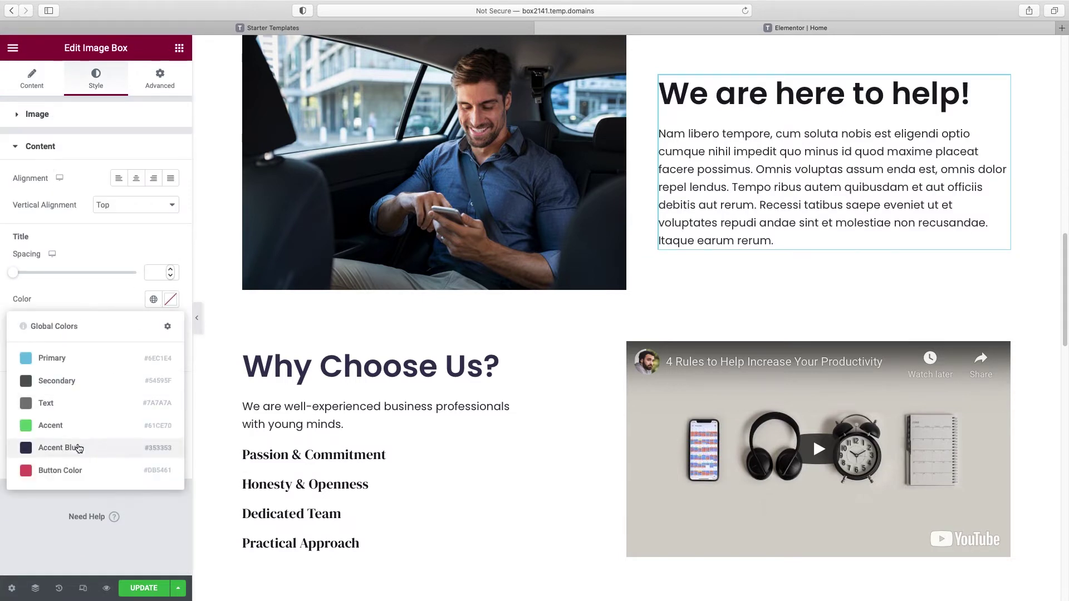
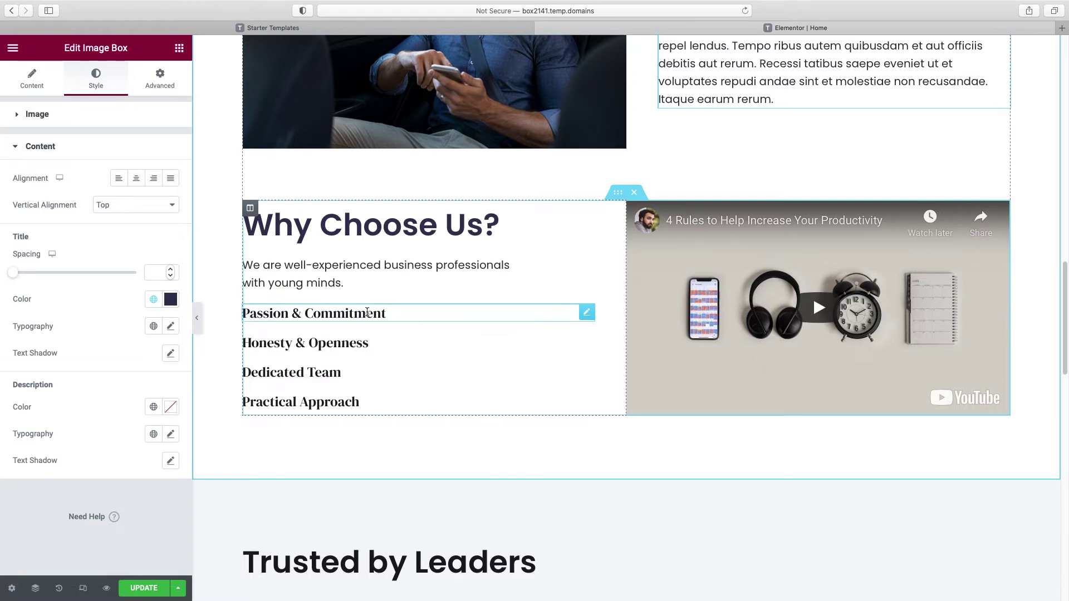
# Step: Delete the four headings Passion & Commitment, Honesty & Openness, Dedicated Team and Practical Approach
pyautogui.rightClick(586, 316)
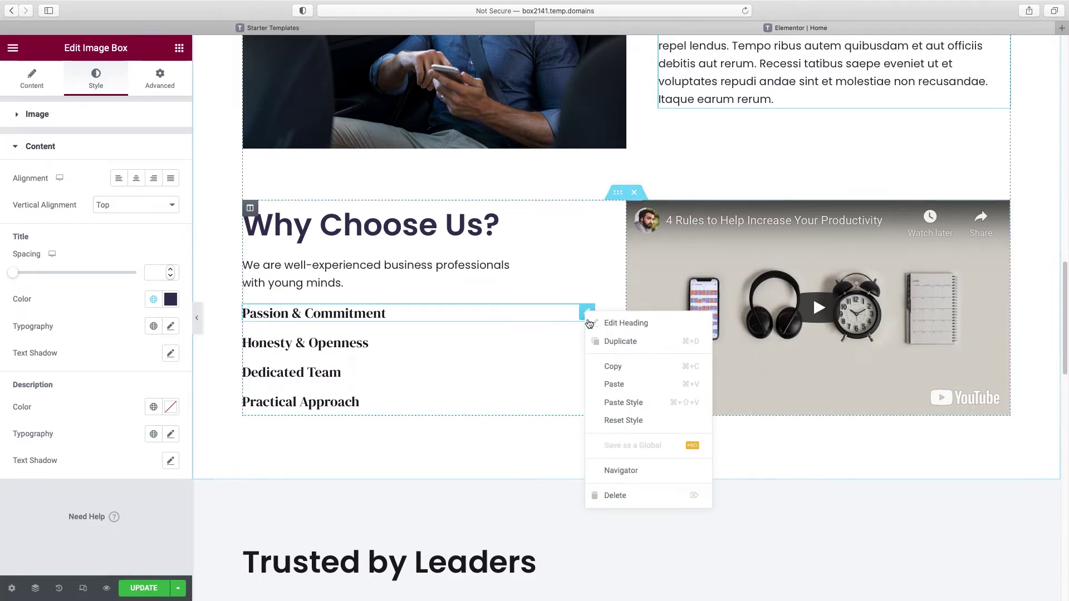
pyautogui.click(618, 513)
pyautogui.click(618, 513)
pyautogui.rightClick(586, 337)
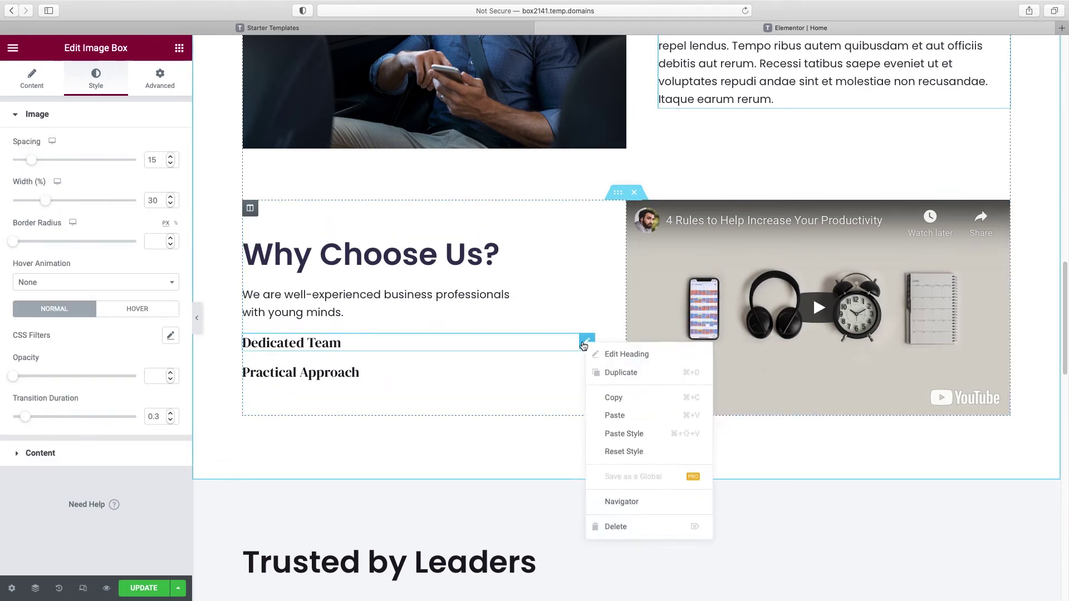
pyautogui.click(618, 523)
pyautogui.rightClick(586, 358)
pyautogui.click(615, 529)
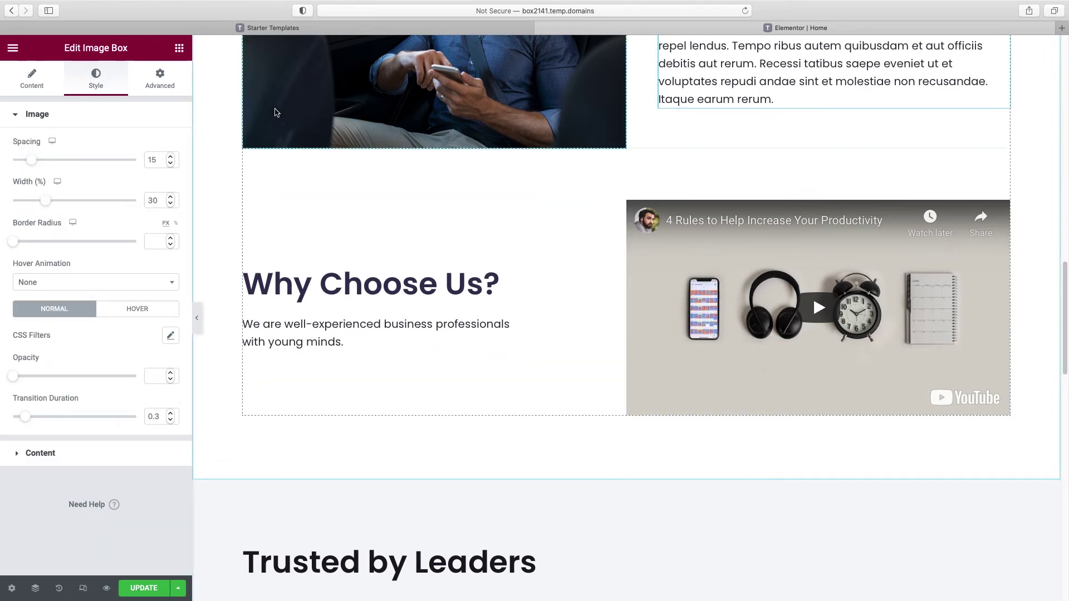
# Step: Add an Icon List widget below the Why Choose Us? intro text
pyautogui.click(179, 49)
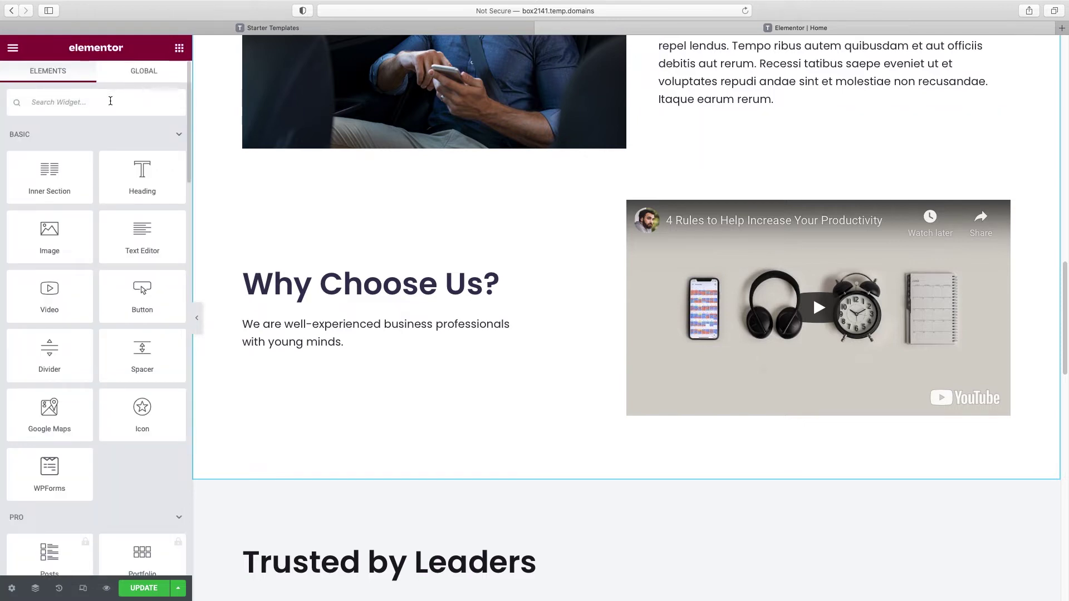
pyautogui.write('icon')
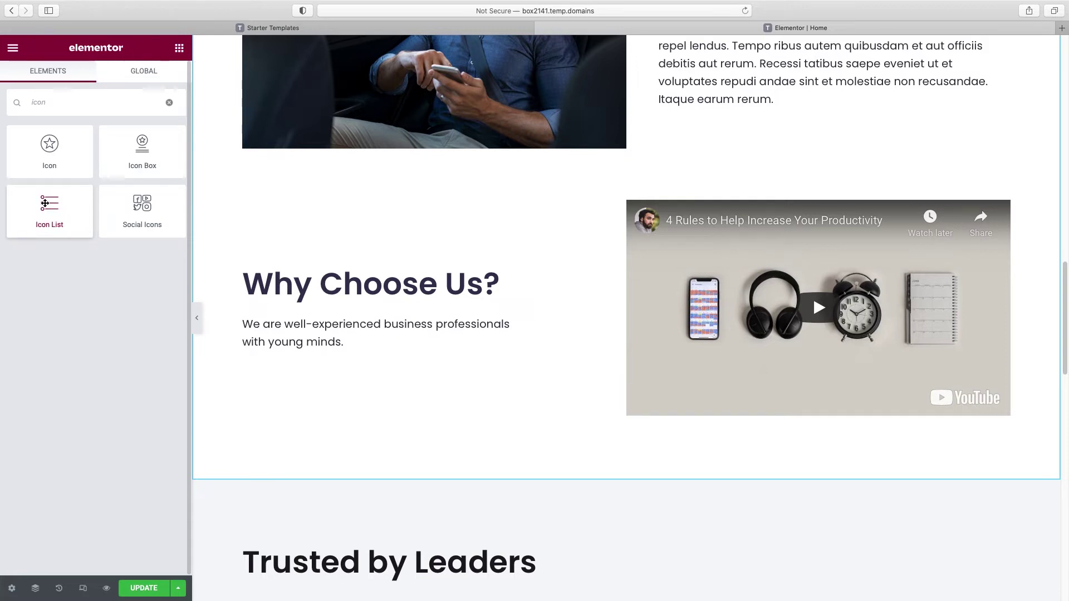
pyautogui.moveTo(46, 206); pyautogui.dragTo(299, 352)
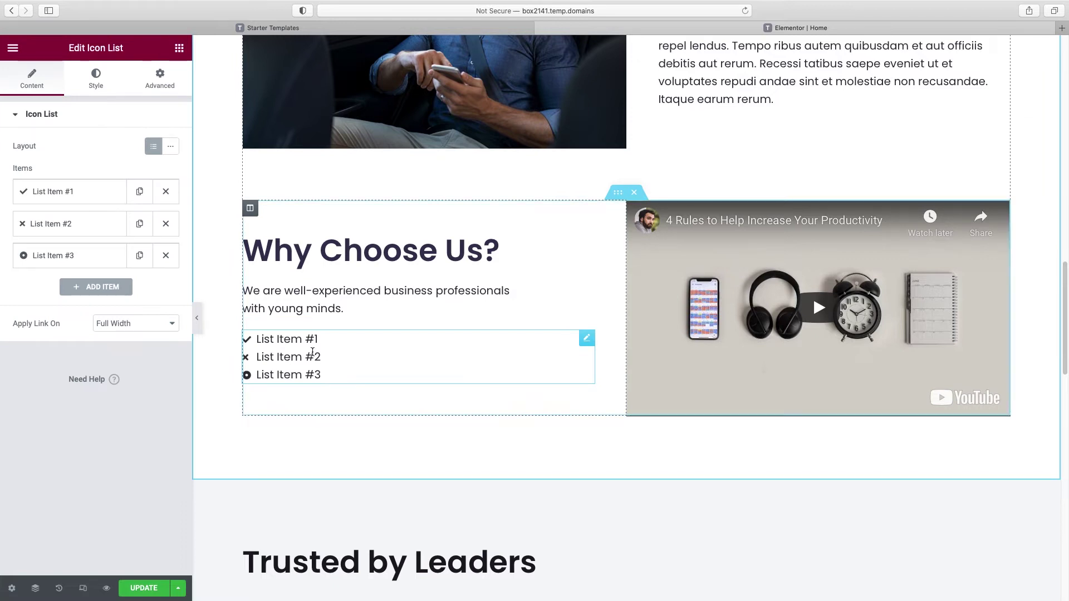
# Step: Rename the first list item to Passion & Commitment with the Cocktail icon
pyautogui.click(74, 194)
pyautogui.tripleClick(72, 236)
pyautogui.write('Pasion ')
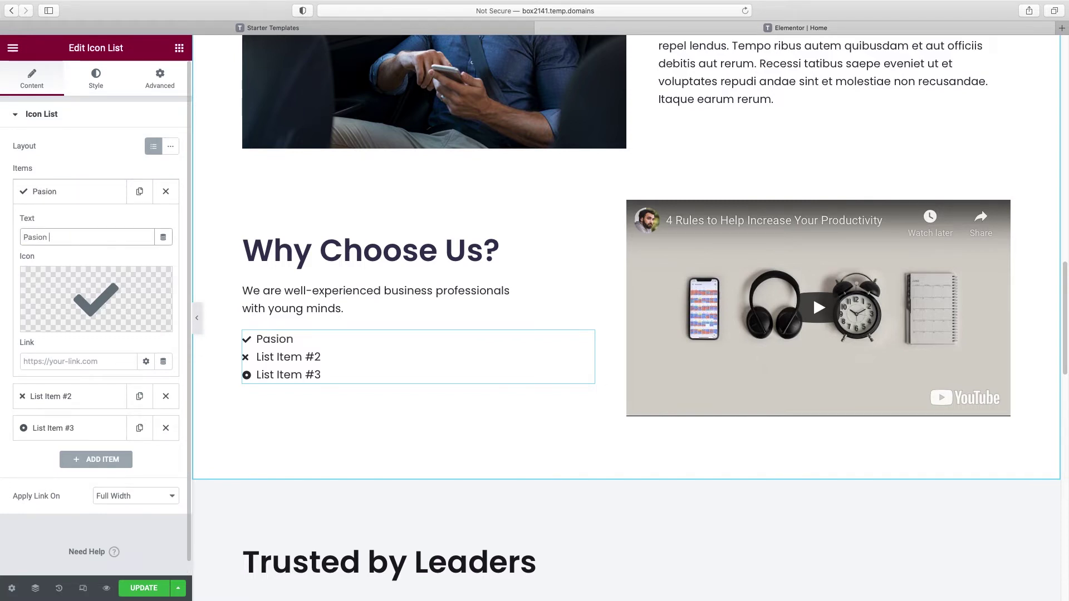
pyautogui.write('& Commitment')
pyautogui.write('s')
pyautogui.moveTo(61, 324)
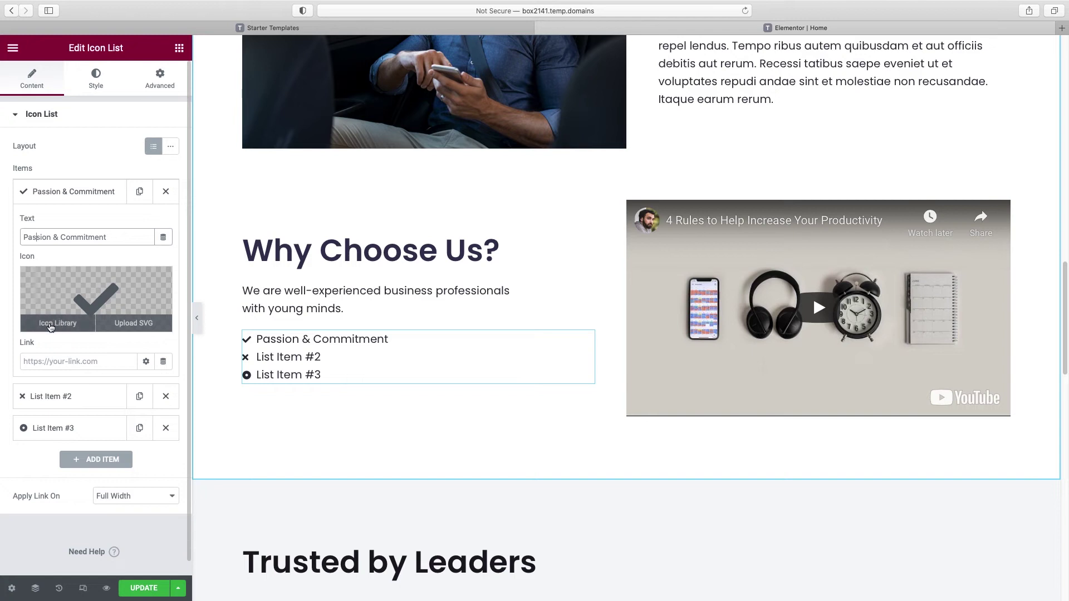
pyautogui.click(56, 324)
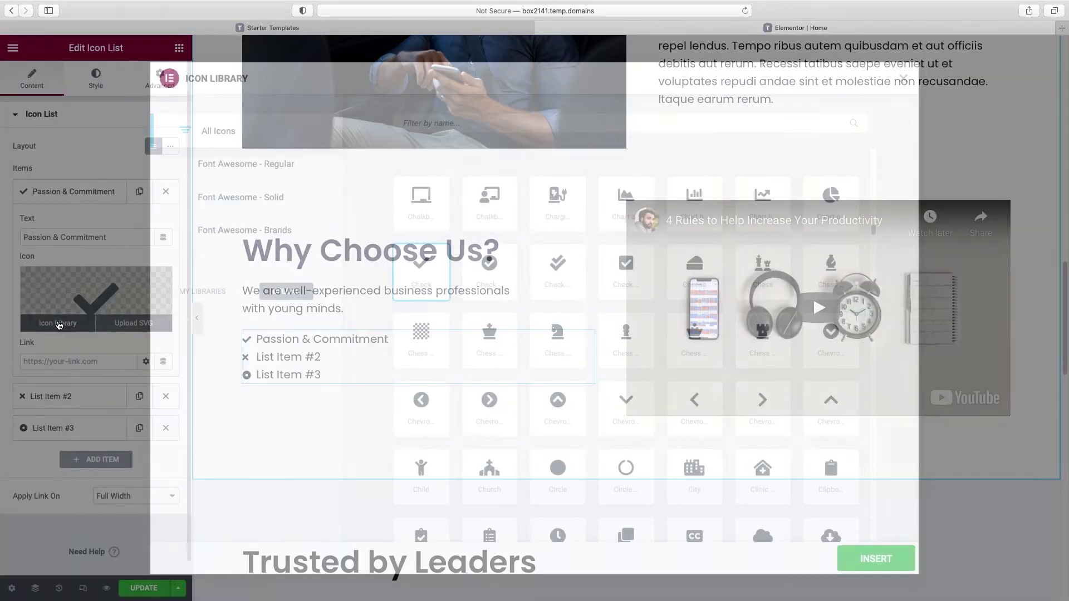
pyautogui.scroll(-5, 709, 271)
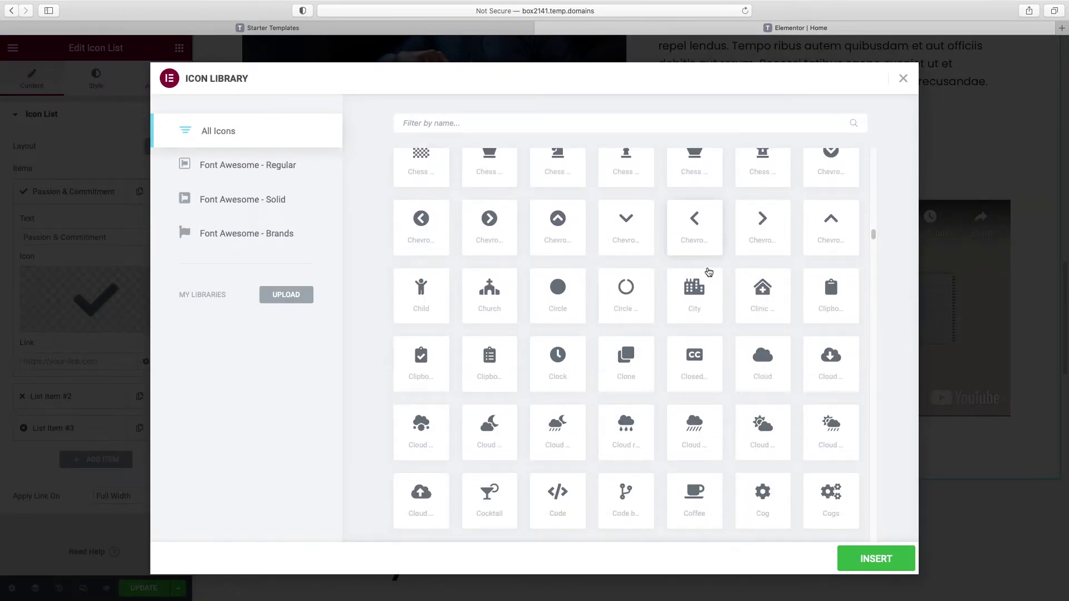
pyautogui.scroll(-5, 709, 272)
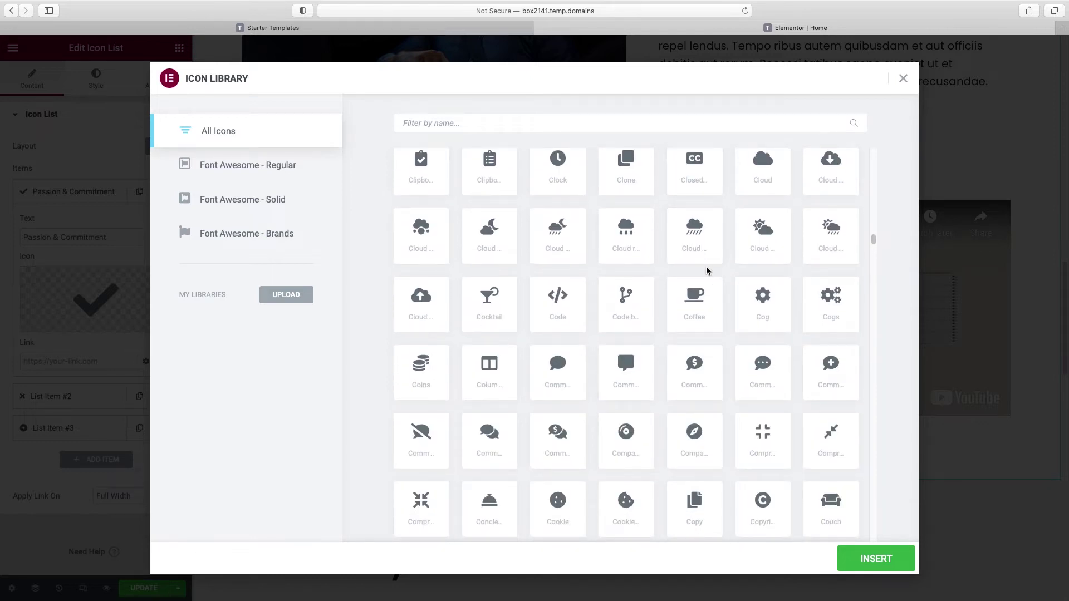
pyautogui.click(494, 302)
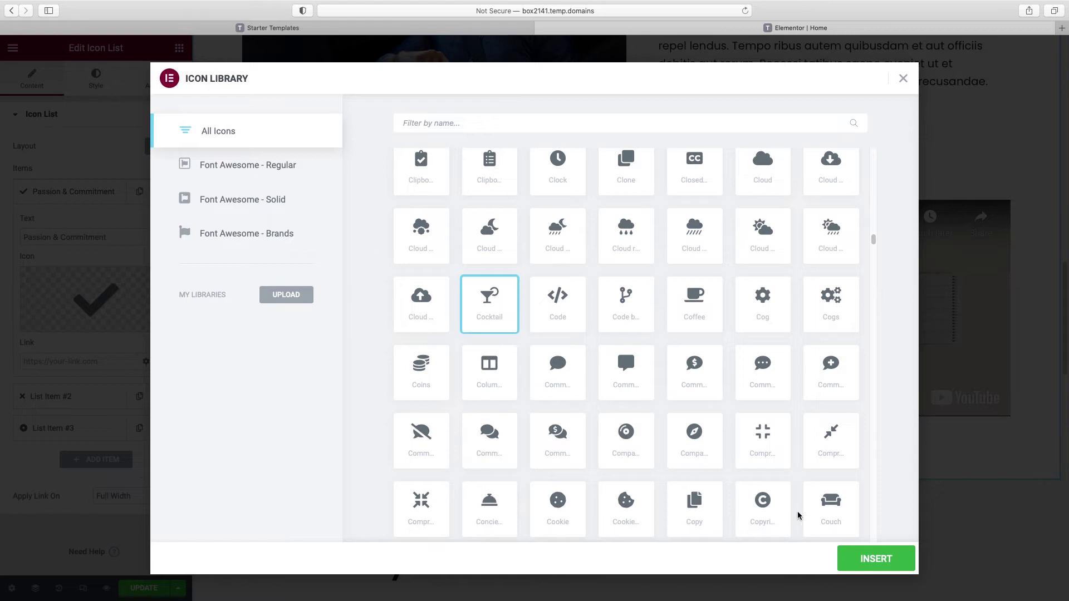
pyautogui.click(885, 560)
pyautogui.click(82, 192)
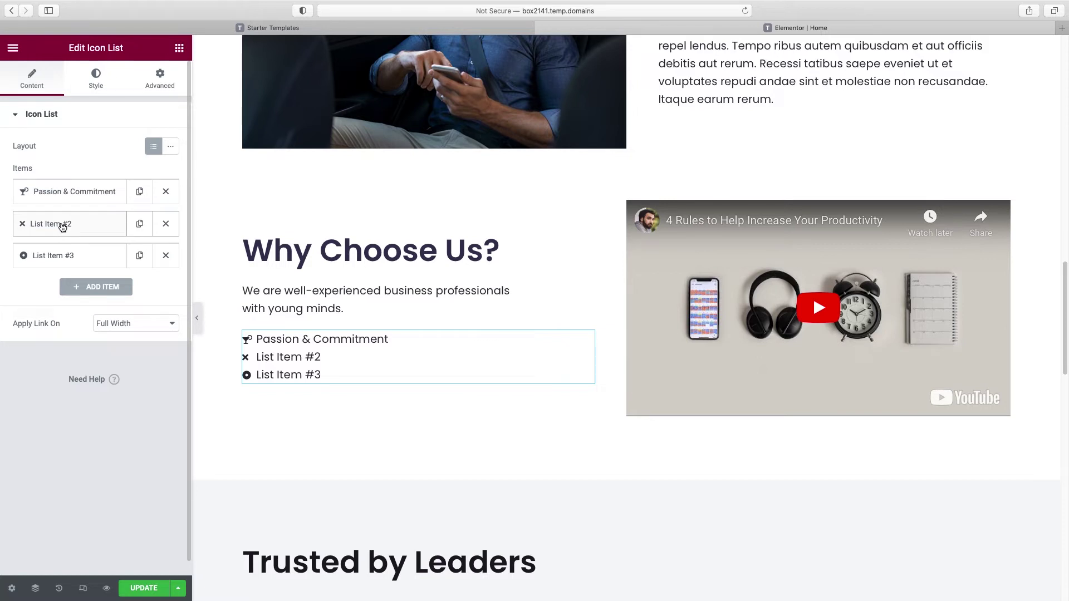
# Step: Rename the second item to Honesty & Openness with a speech-bubble Comments icon
pyautogui.click(63, 224)
pyautogui.tripleClick(50, 269)
pyautogui.write('Hone')
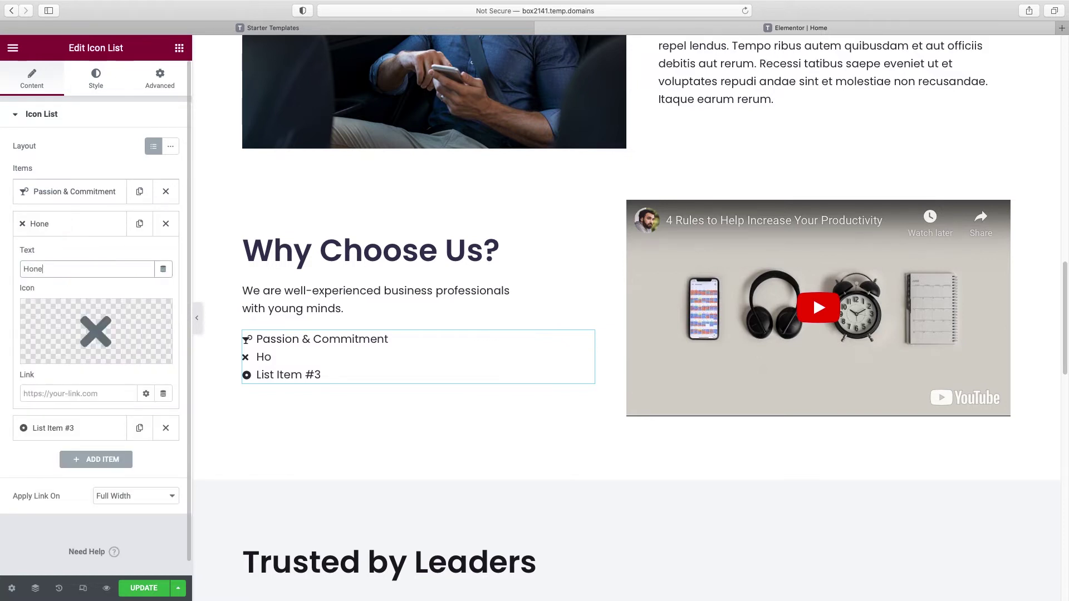
pyautogui.write('sty & Openness')
pyautogui.click(64, 359)
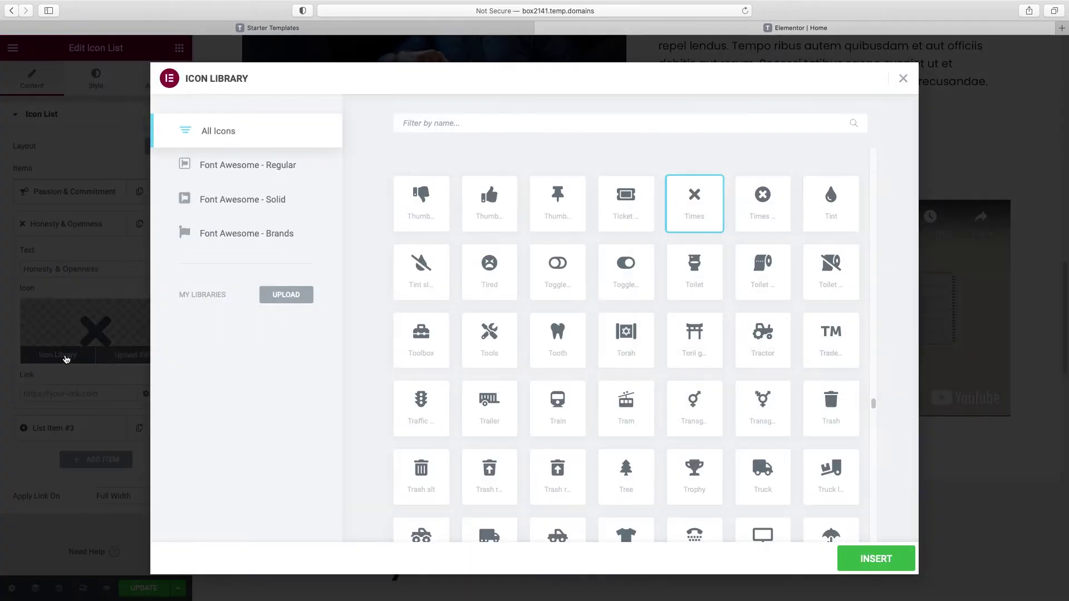
pyautogui.write('comment')
pyautogui.click(628, 203)
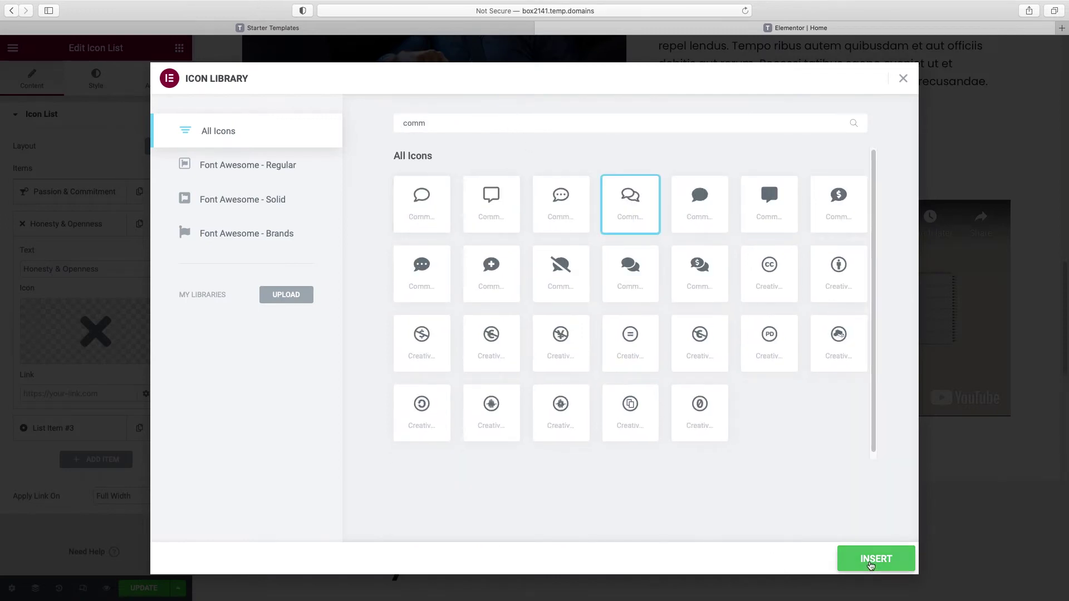
pyautogui.click(871, 559)
pyautogui.click(67, 236)
# Step: Rename the third item to Dedicated Team with the People icon
pyautogui.click(67, 254)
pyautogui.tripleClick(69, 301)
pyautogui.write('Dedicated Team')
pyautogui.click(61, 375)
pyautogui.write('team')
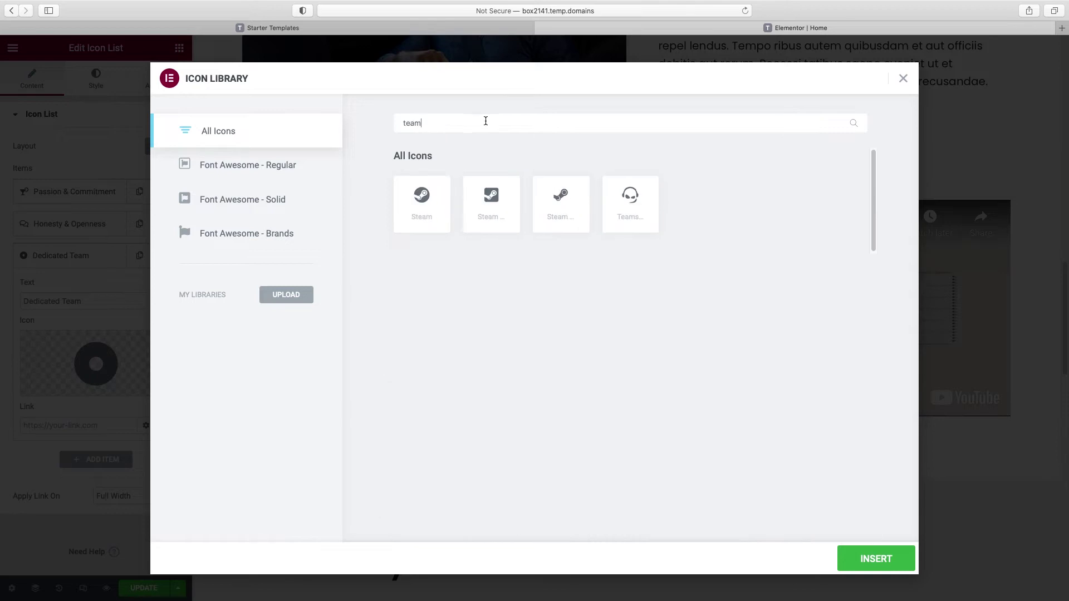
pyautogui.press('BackSpace')
pyautogui.press('BackSpace')
pyautogui.press('BackSpace')
pyautogui.press('BackSpace')
pyautogui.write('people')
pyautogui.click(491, 203)
pyautogui.click(875, 558)
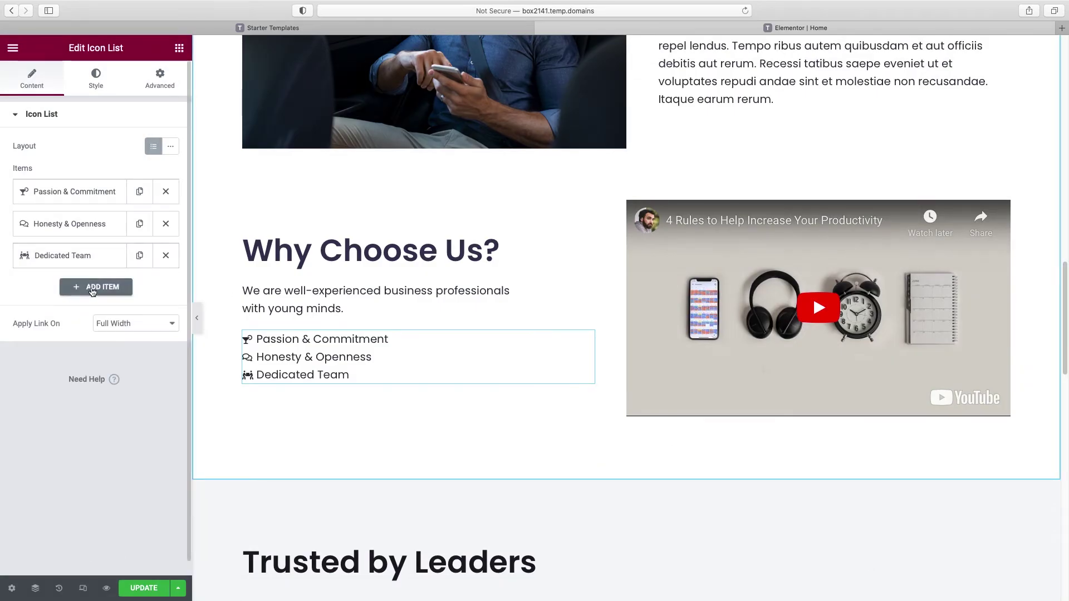
# Step: Add a fourth item, Practical Approach, with the Brain icon
pyautogui.click(92, 290)
pyautogui.click(60, 334)
pyautogui.tripleClick(59, 334)
pyautogui.write('Practical Approach')
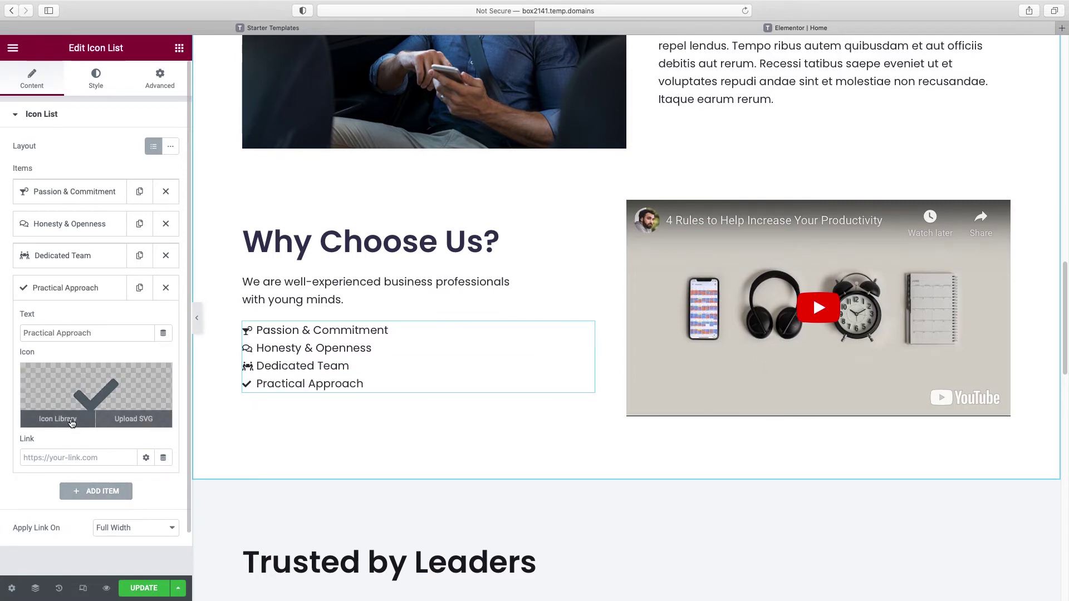
pyautogui.click(58, 419)
pyautogui.write('brain')
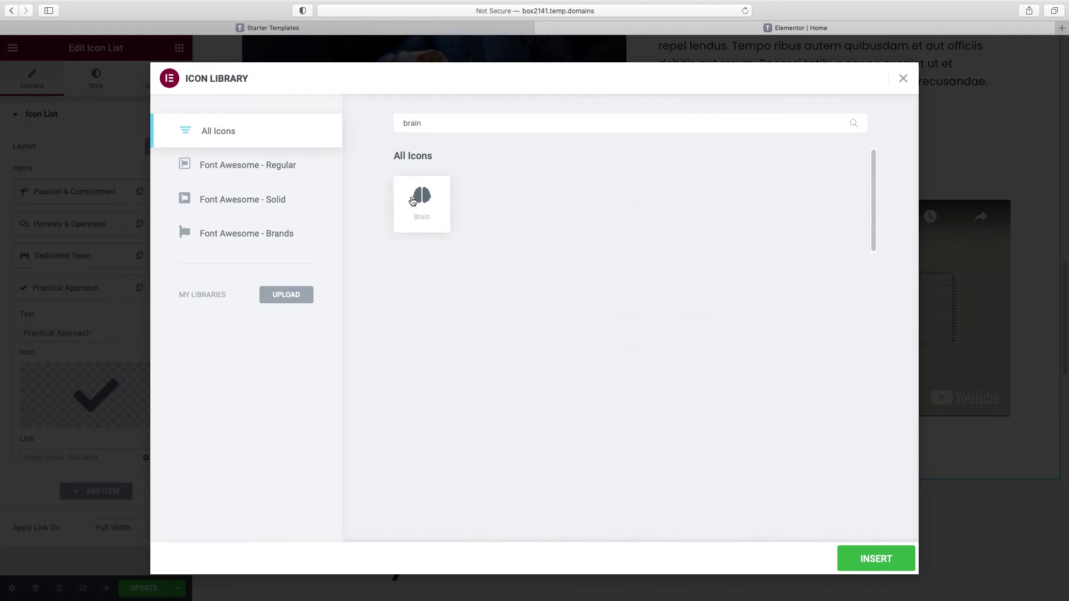
pyautogui.click(416, 201)
pyautogui.click(876, 558)
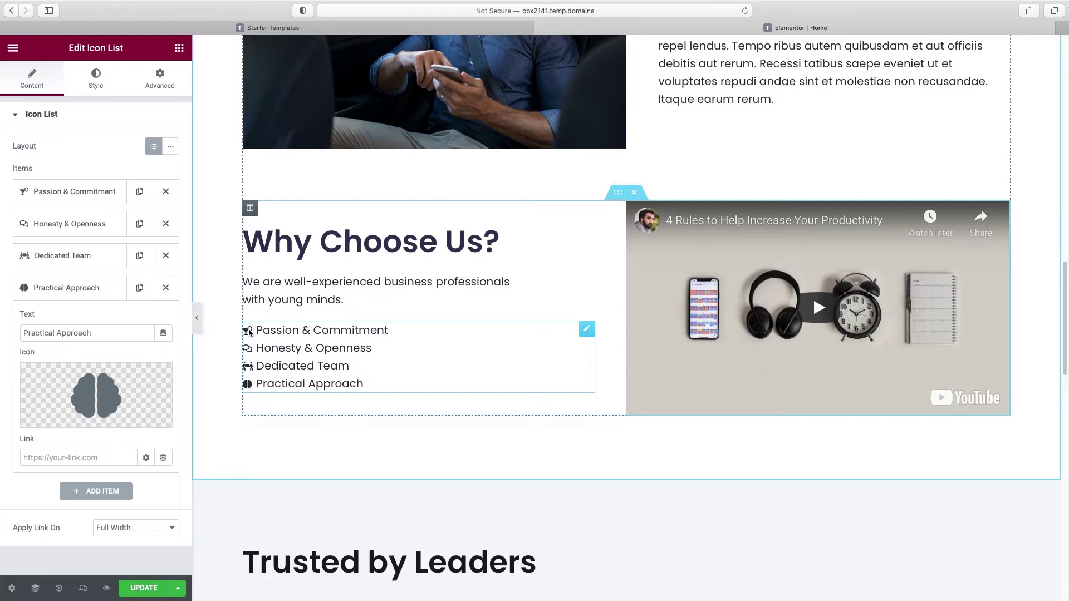
# Step: Set the list icon size to 31, text size to 22 and text indent to 13
pyautogui.click(100, 84)
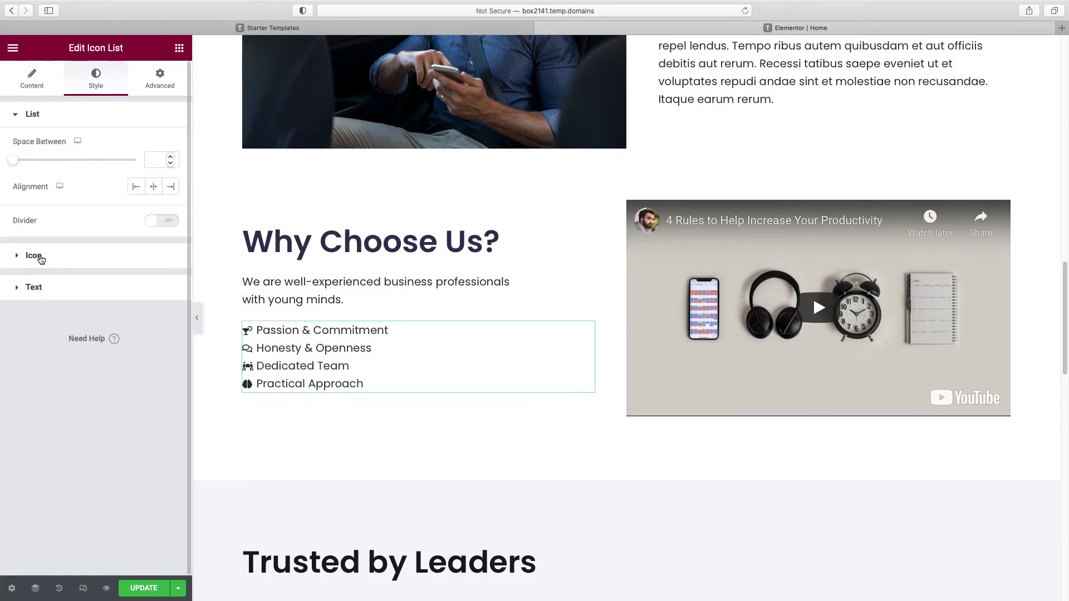
pyautogui.click(41, 259)
pyautogui.moveTo(27, 251); pyautogui.dragTo(49, 253)
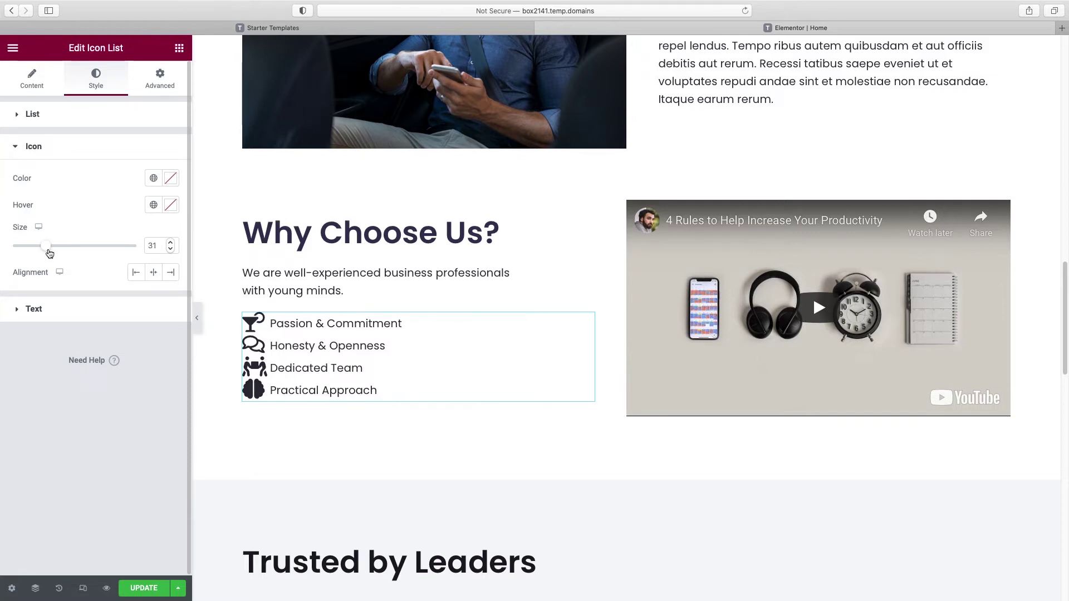
pyautogui.click(34, 310)
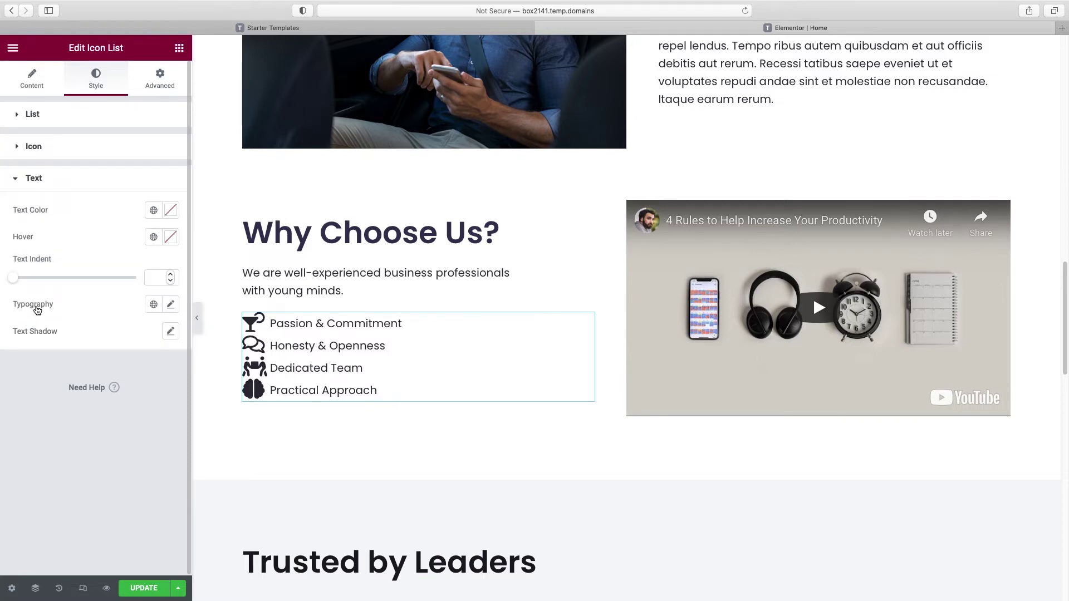
pyautogui.click(170, 304)
pyautogui.moveTo(24, 411); pyautogui.dragTo(35, 411)
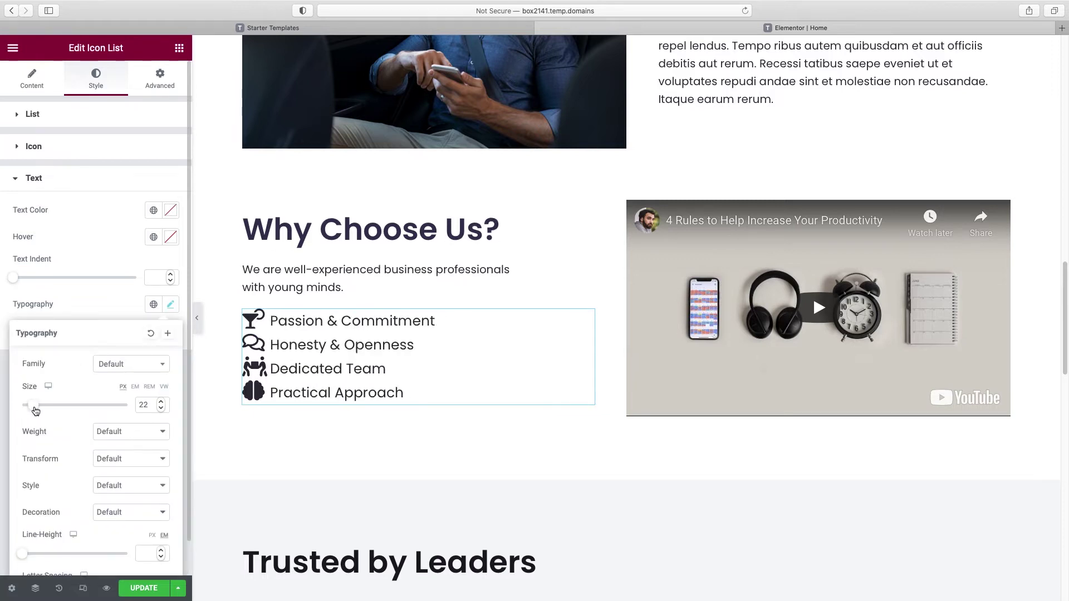
pyautogui.moveTo(13, 279); pyautogui.dragTo(47, 283)
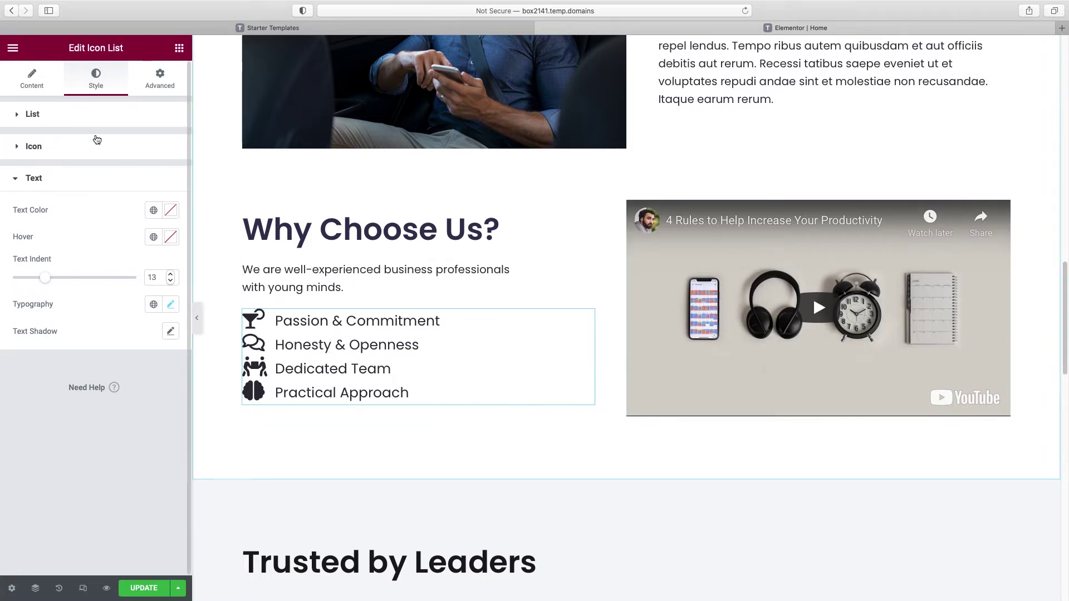
# Step: Space the list items 9 apart and colour the icons with global Accent Blue
pyautogui.click(39, 118)
pyautogui.moveTo(17, 162); pyautogui.dragTo(35, 162)
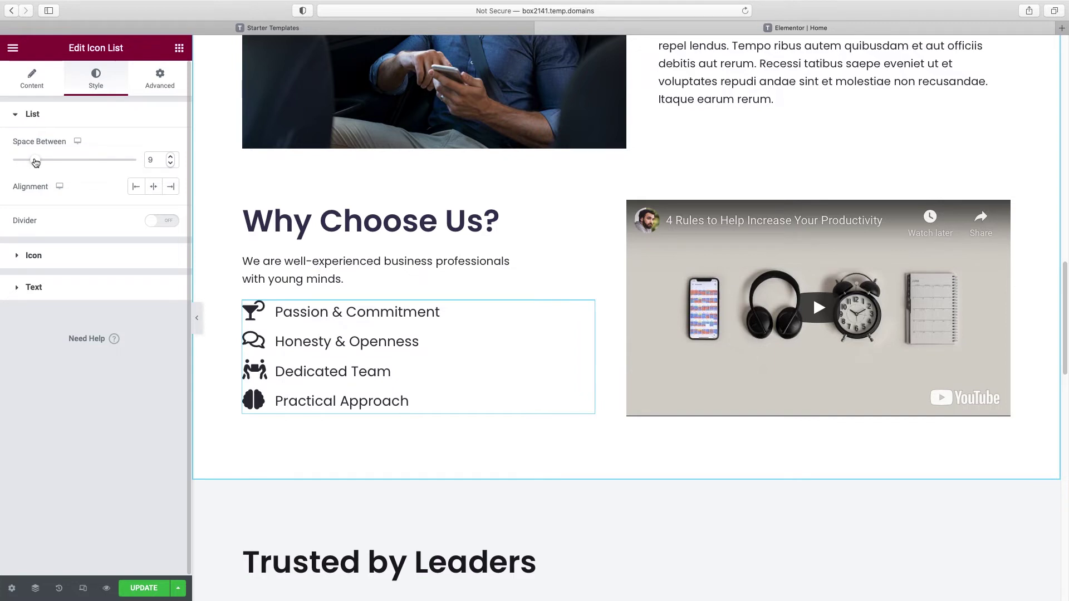
pyautogui.click(33, 256)
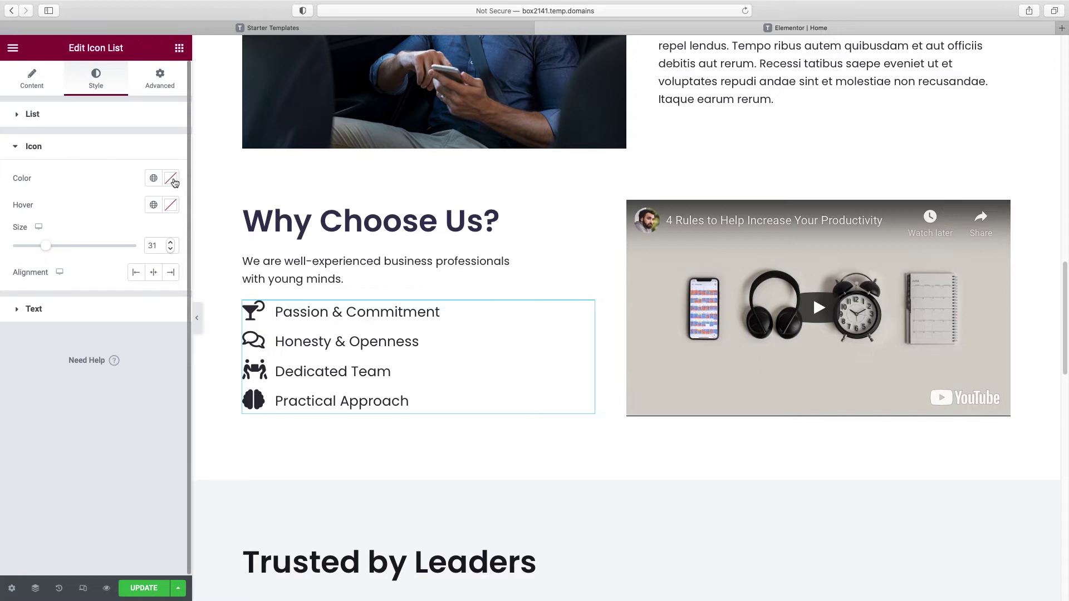
pyautogui.click(153, 179)
pyautogui.click(67, 329)
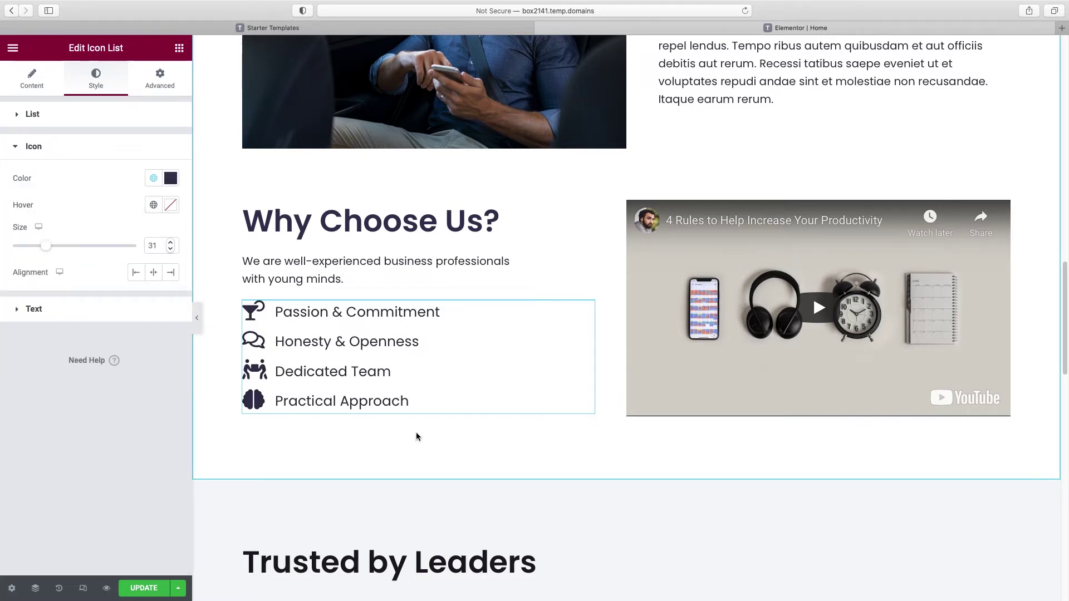
pyautogui.click(179, 49)
# Step: Place a button below the icon list and copy the hero's BOOK CONSULTATION button
pyautogui.moveTo(141, 292); pyautogui.dragTo(284, 421)
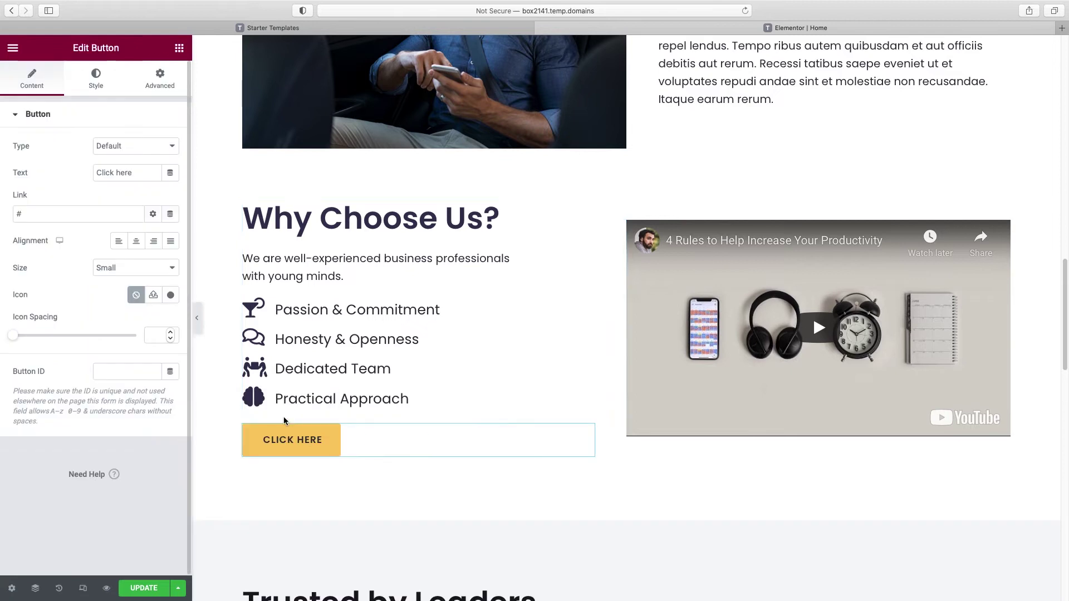
pyautogui.scroll(20, 284, 412)
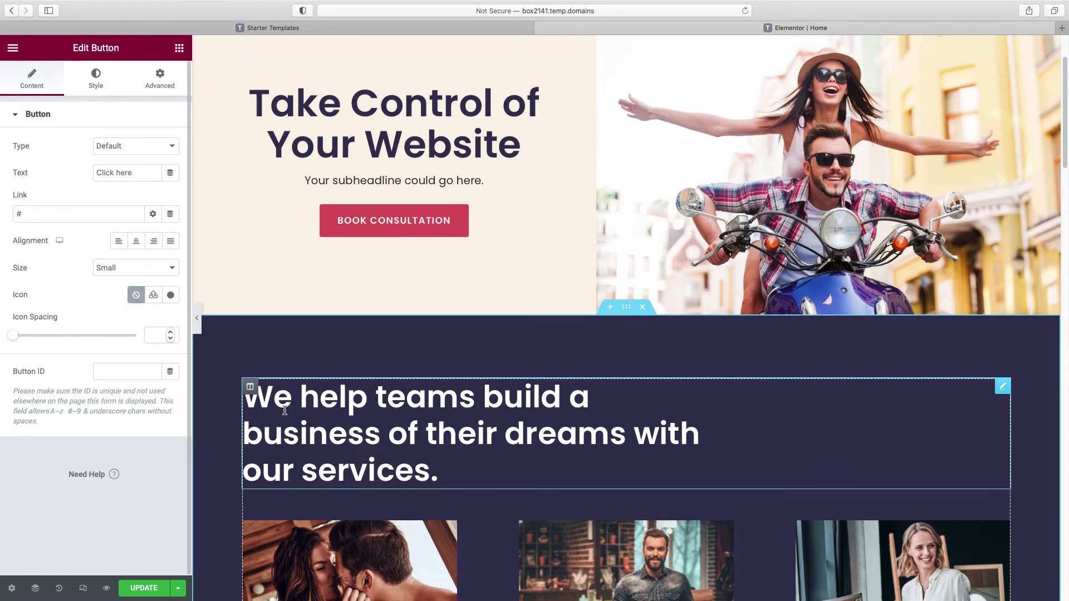
pyautogui.rightClick(384, 217)
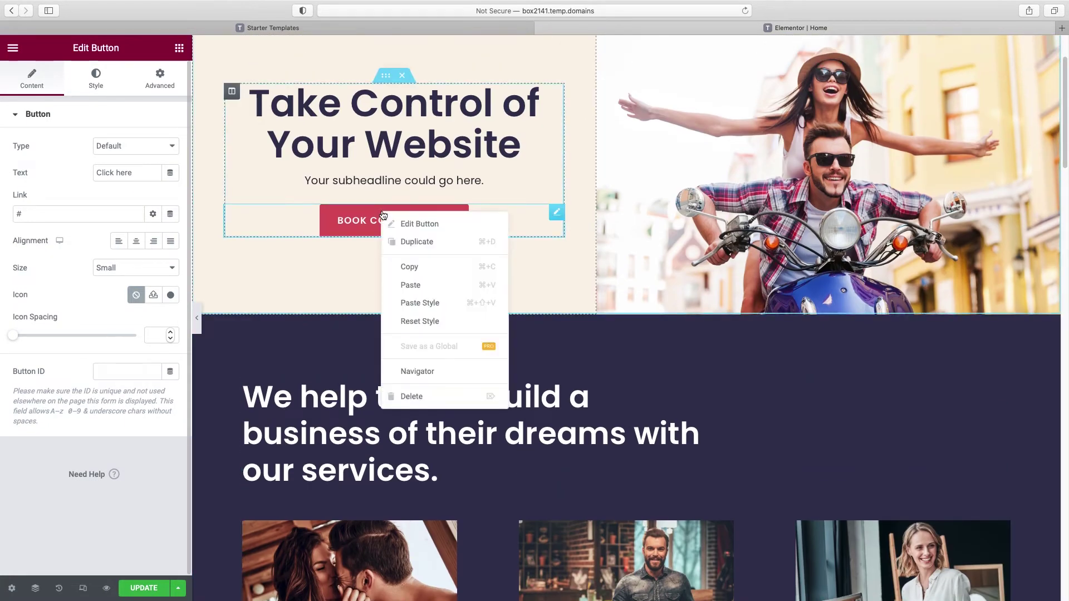
pyautogui.click(417, 275)
pyautogui.scroll(-15, 417, 276)
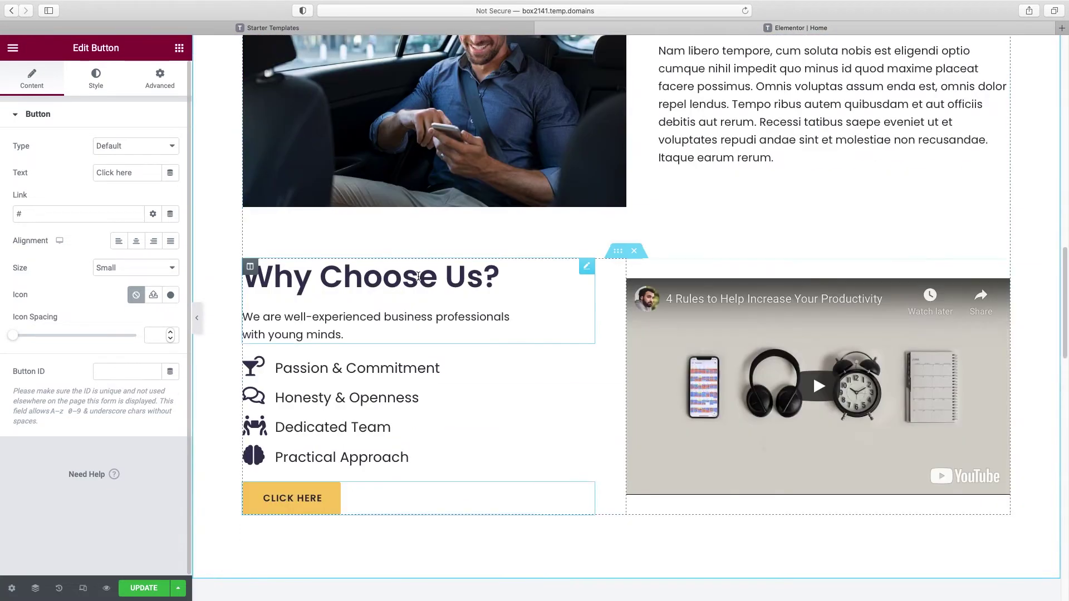
pyautogui.scroll(-3, 418, 276)
# Step: Replace CLICK HERE with the pasted BOOK CONSULTATION button, aligned left, and hide the panel
pyautogui.rightClick(326, 316)
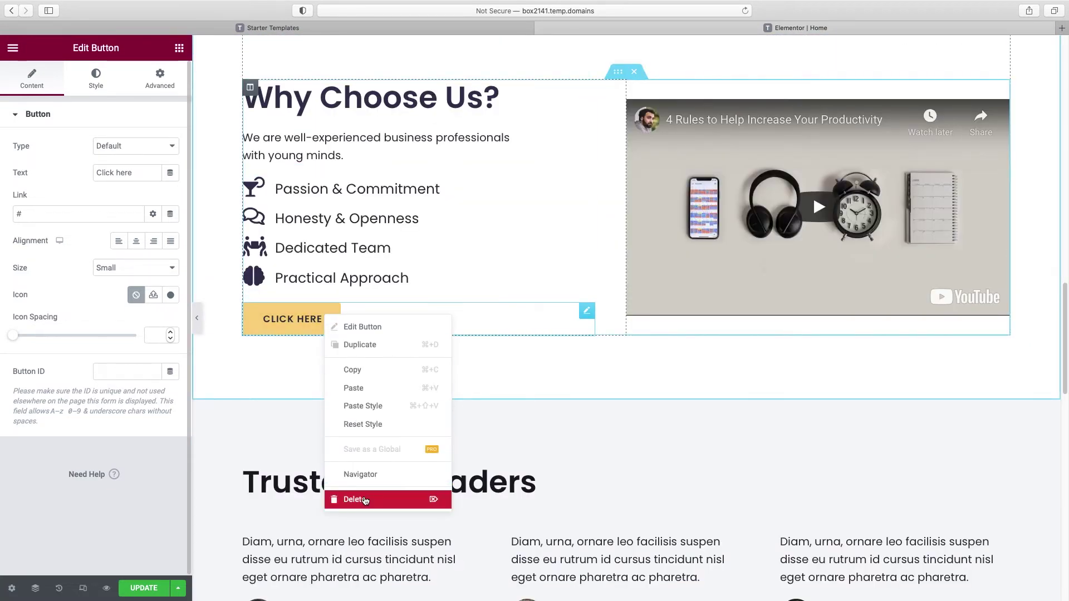
pyautogui.click(365, 500)
pyautogui.rightClick(330, 285)
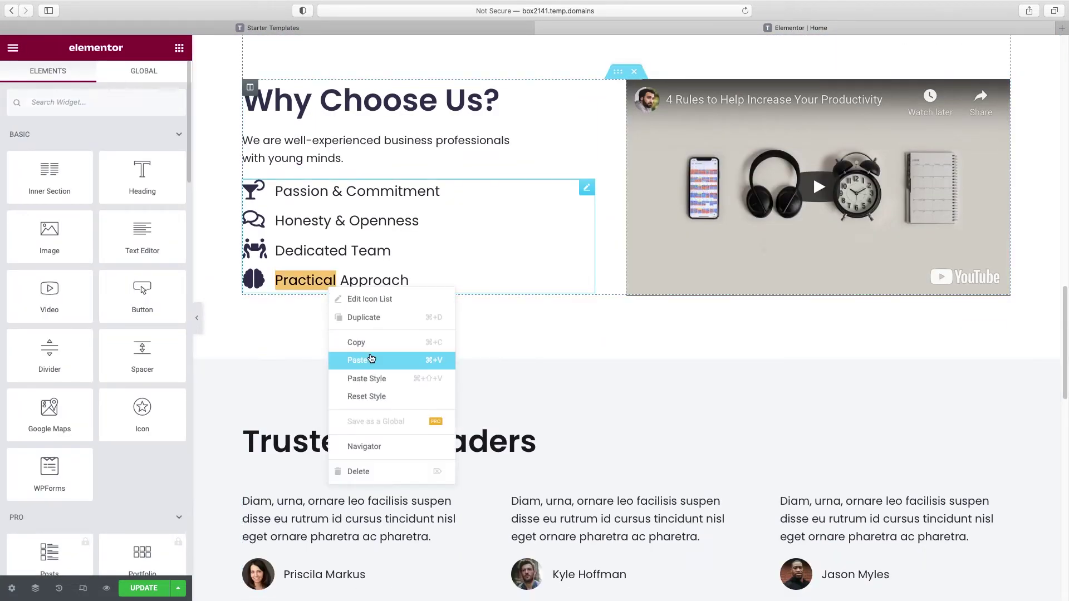
pyautogui.click(371, 360)
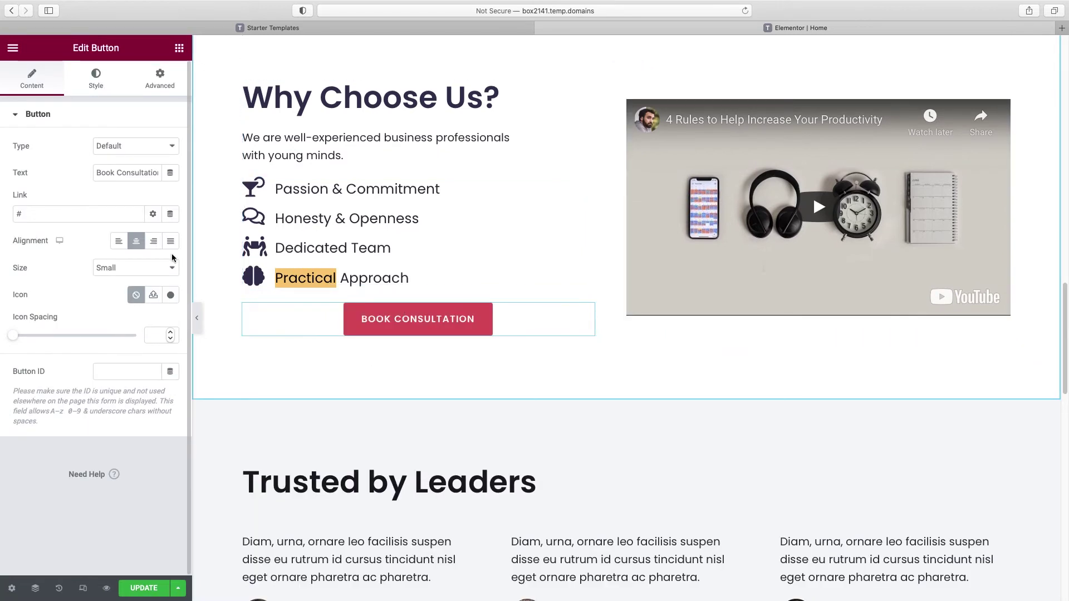
pyautogui.click(119, 243)
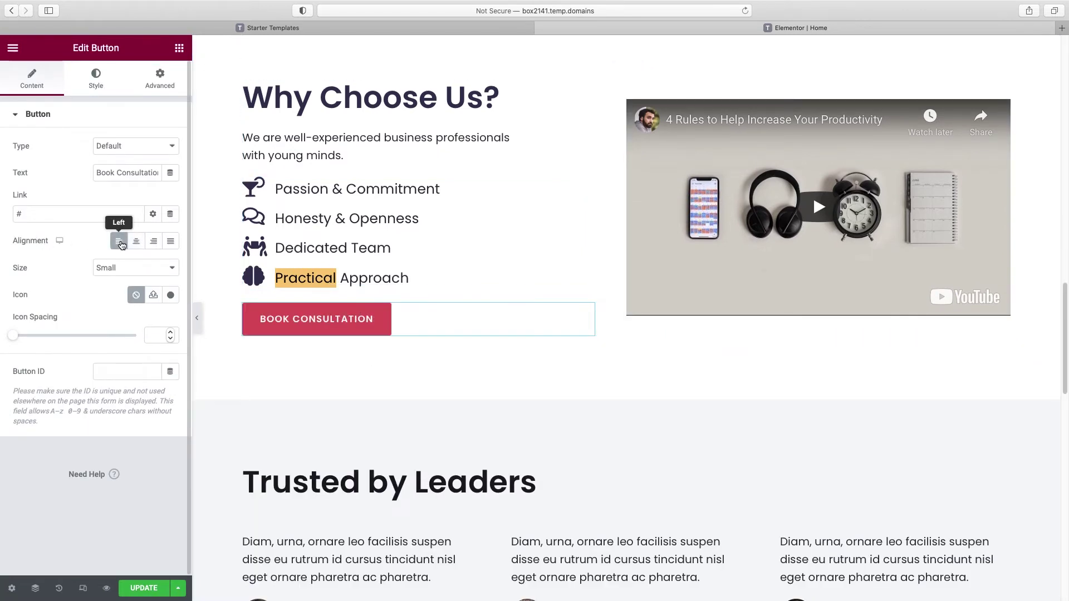
pyautogui.click(196, 315)
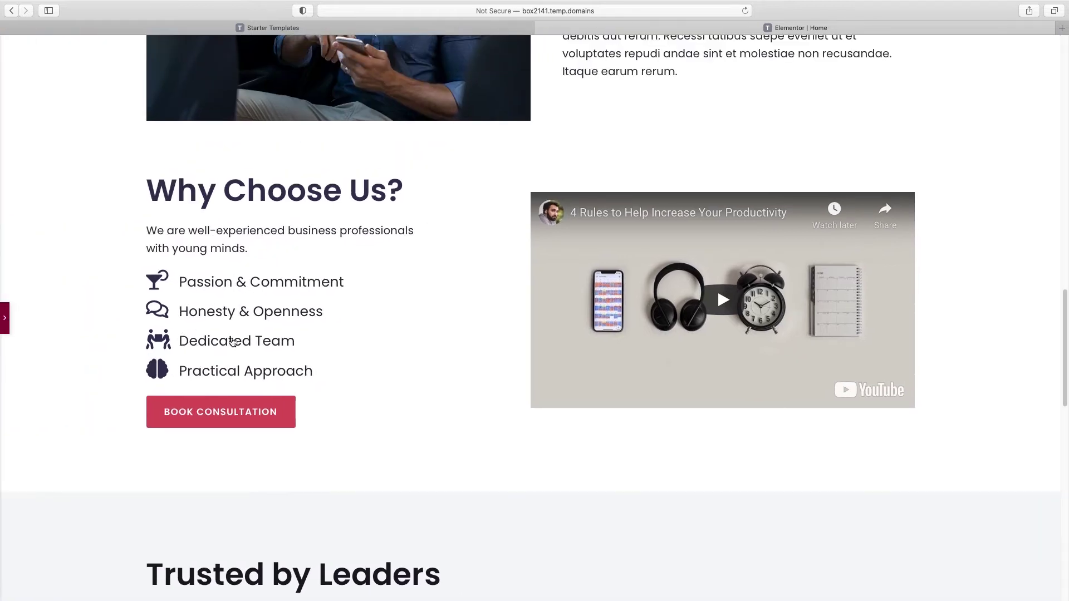
# Step: Delete the row of logos under the Trusted by Leaders heading
pyautogui.click(4, 317)
pyautogui.scroll(-3, 269, 329)
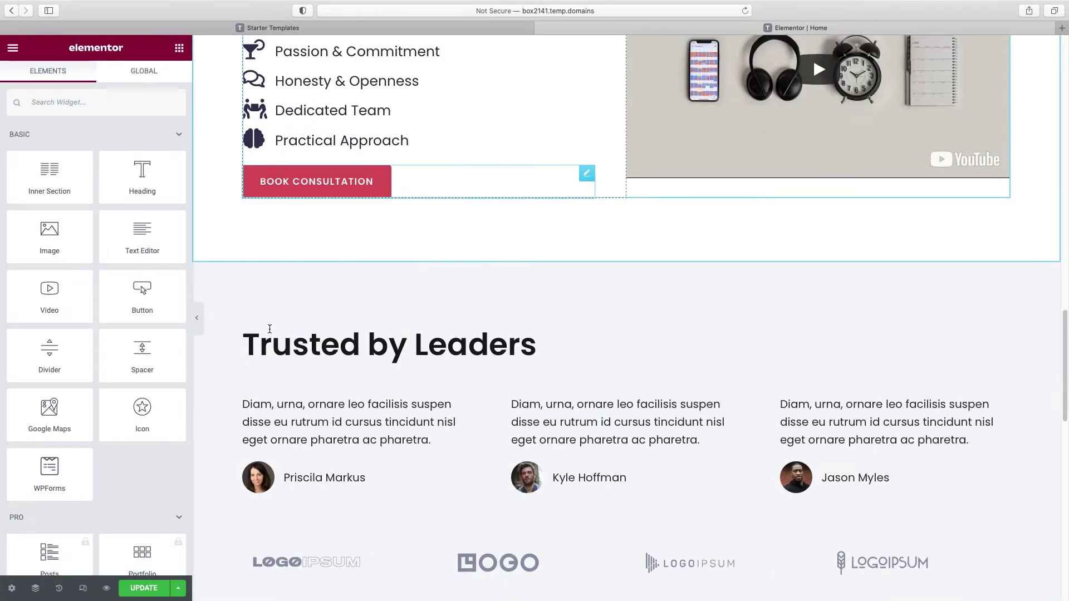
pyautogui.scroll(-2, 270, 329)
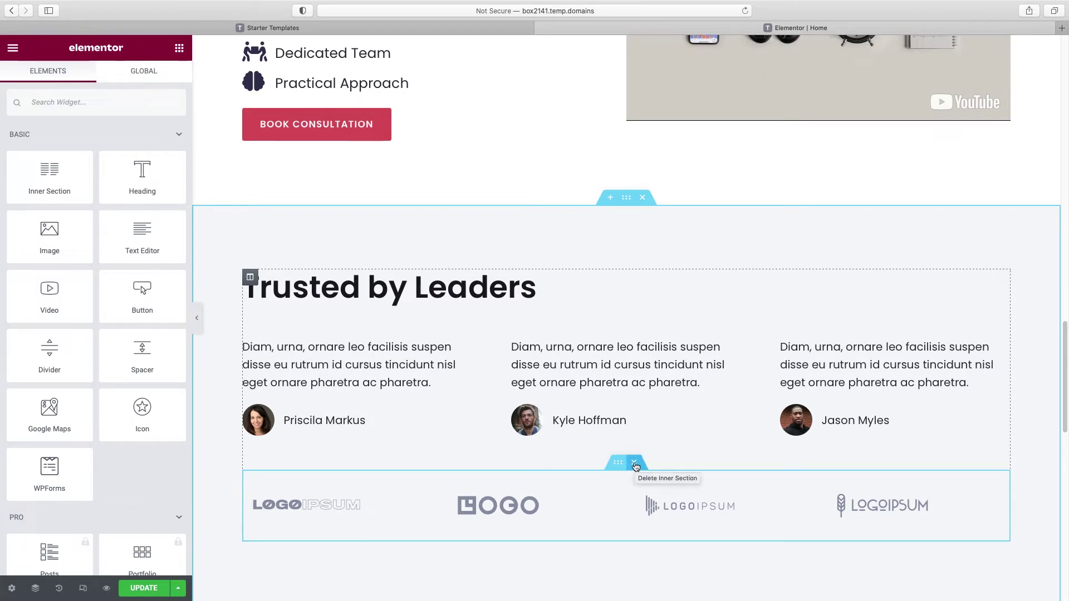
pyautogui.click(636, 464)
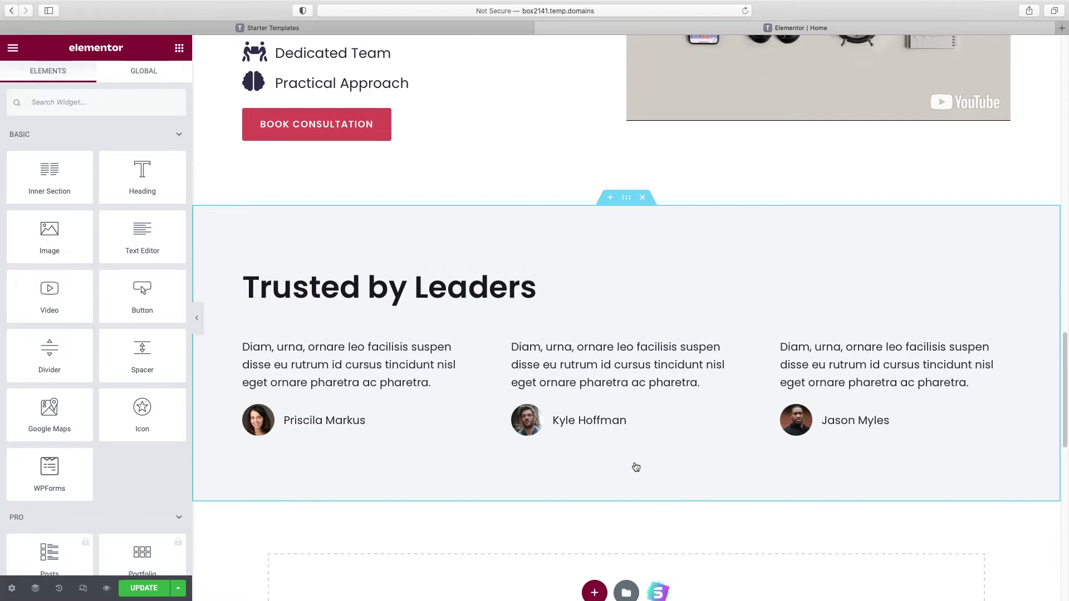
# Step: Retitle the heading to 'People are talking' and colour it global Accent Blue
pyautogui.click(482, 288)
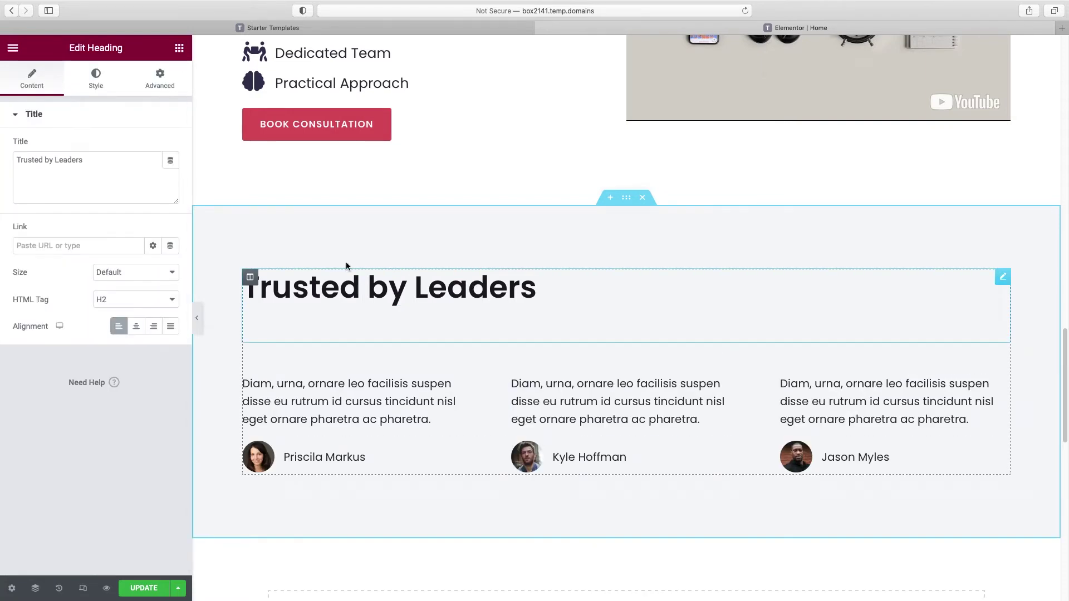
pyautogui.tripleClick(60, 163)
pyautogui.write('People are talking...')
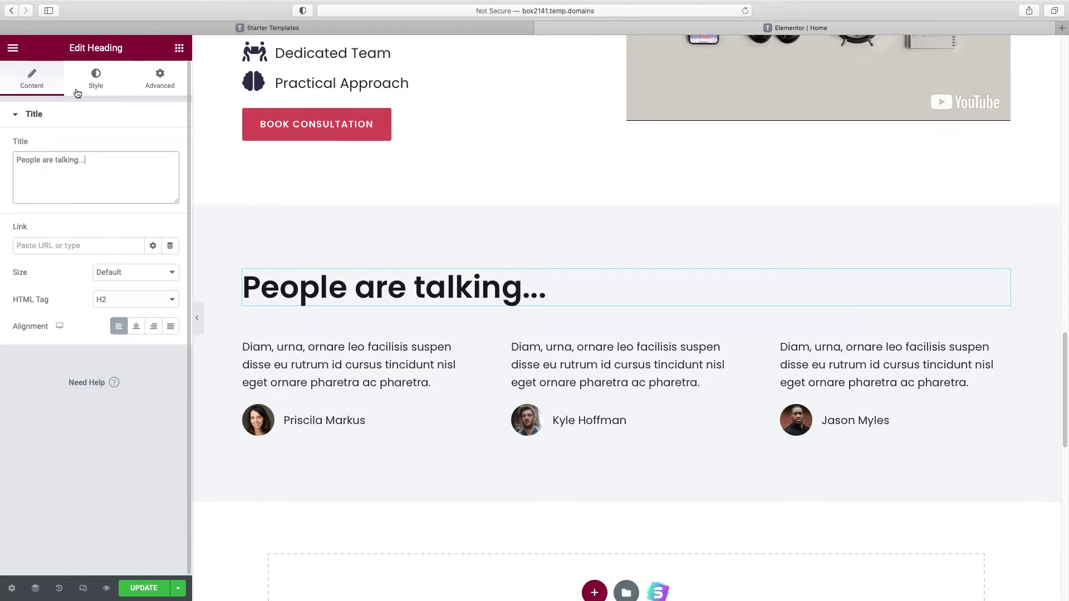
pyautogui.click(95, 84)
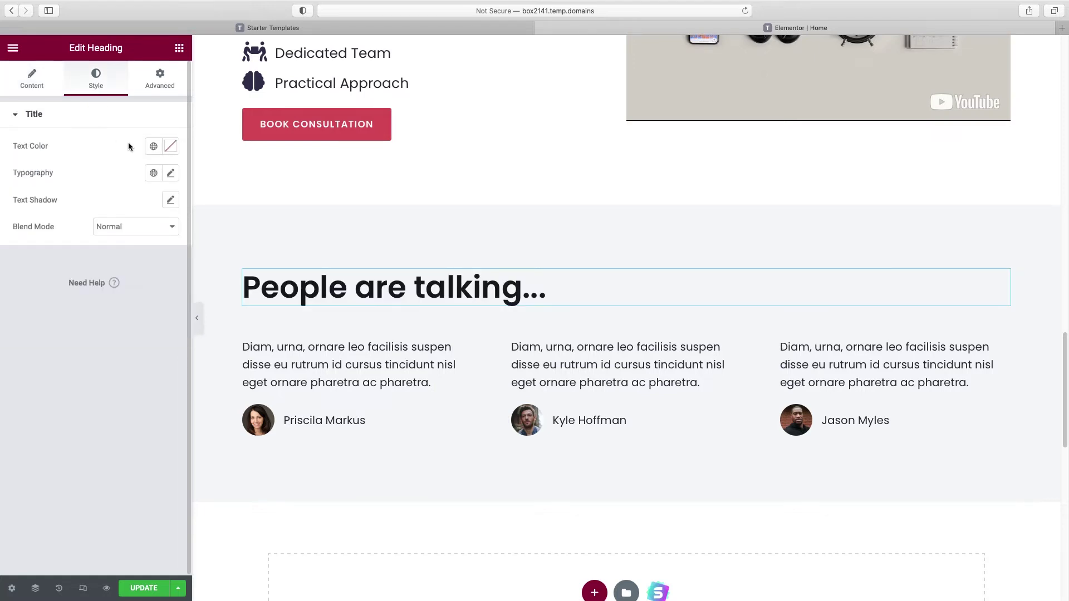
pyautogui.click(153, 145)
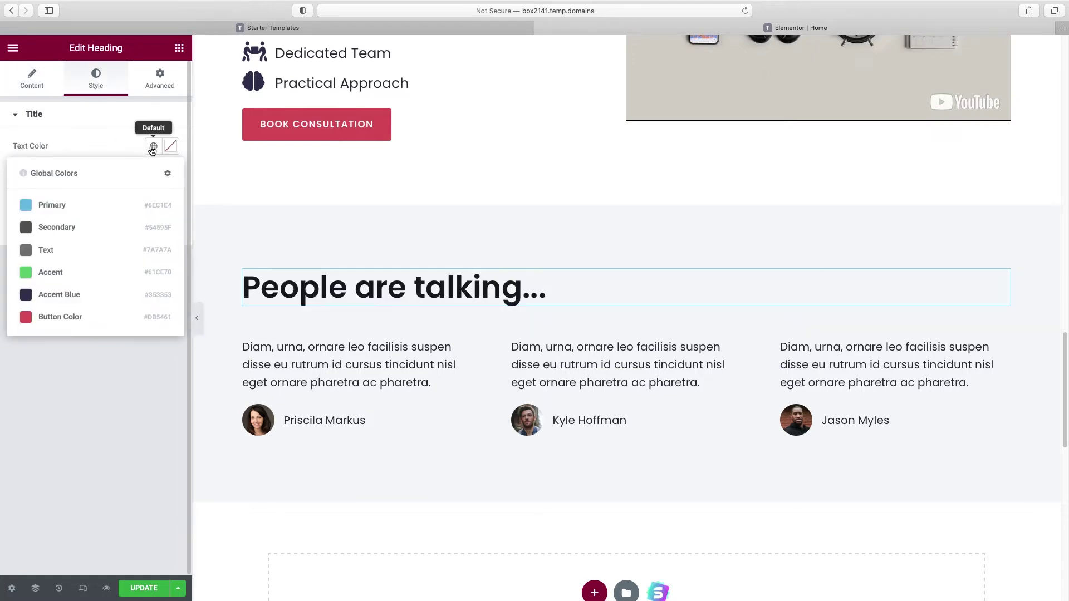
pyautogui.click(66, 295)
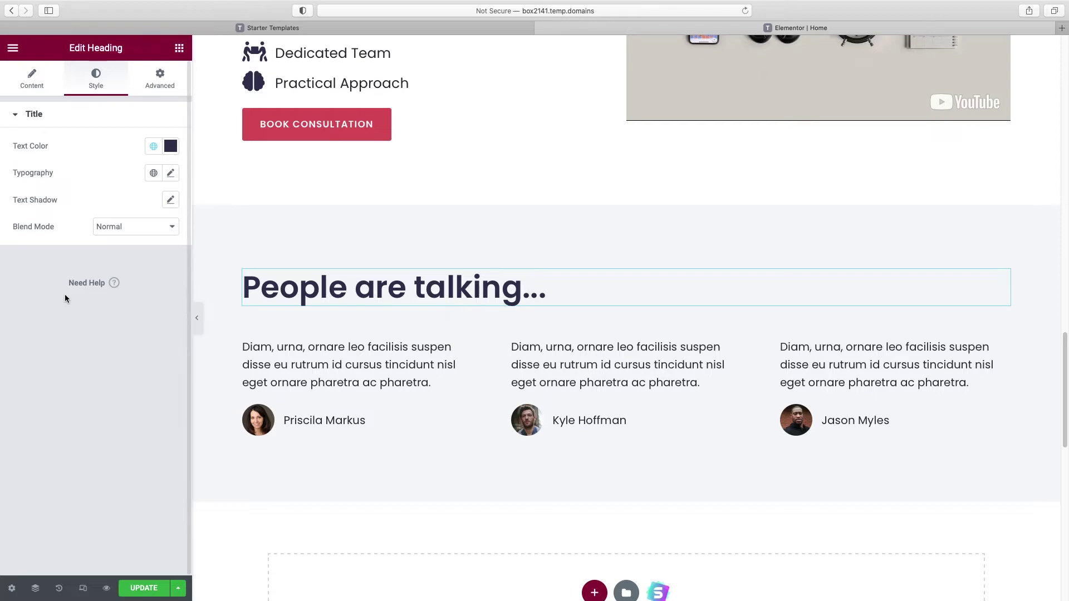
pyautogui.click(338, 365)
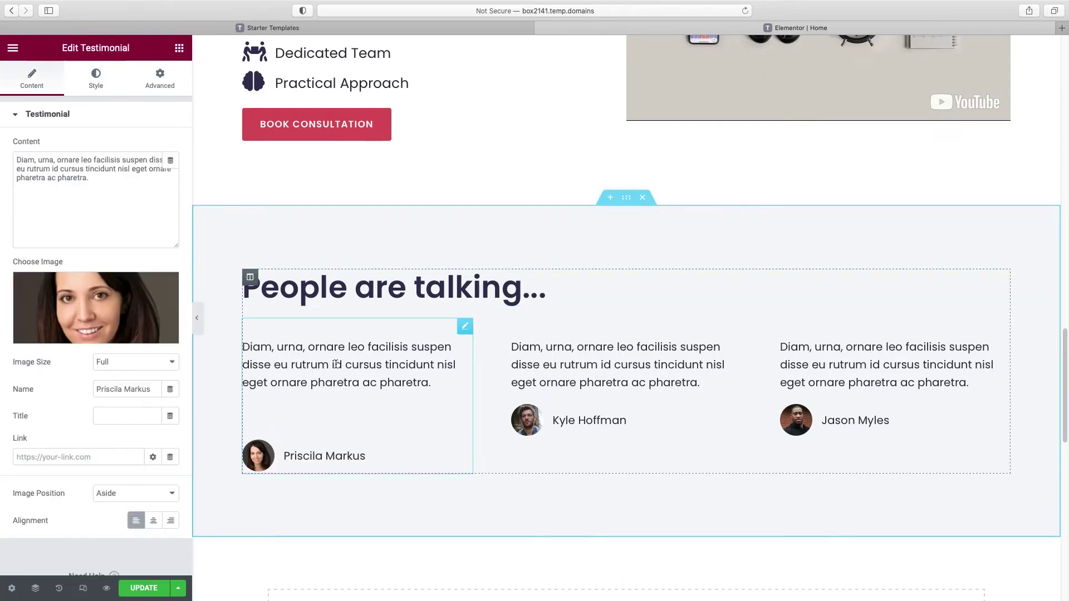
pyautogui.click(100, 180)
# Step: Wrap the first testimonial's quote in quotation marks
pyautogui.write('"')
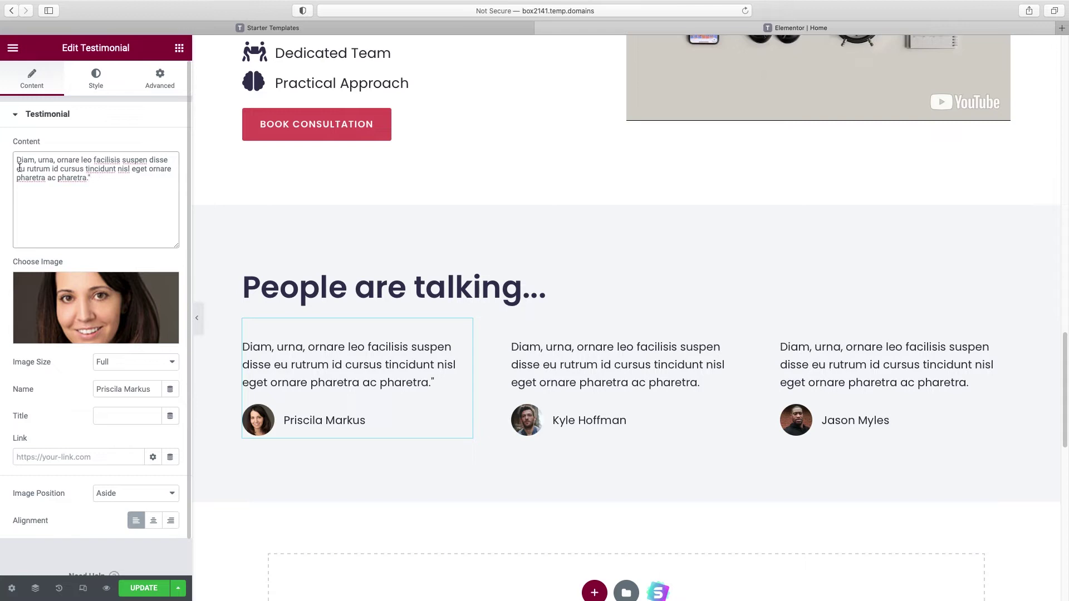
pyautogui.click(17, 159)
pyautogui.write('"')
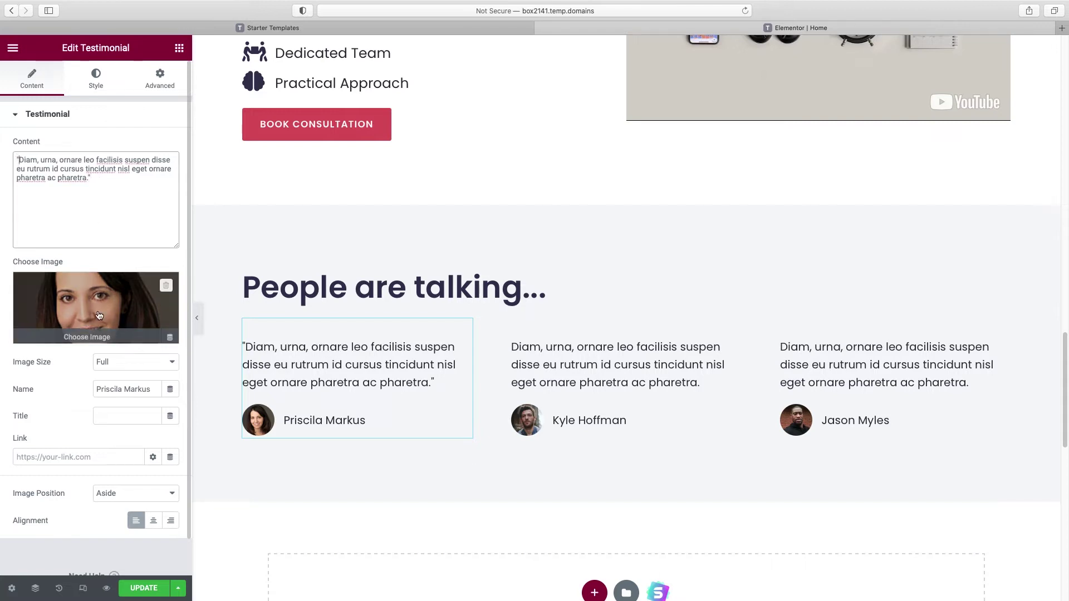
# Step: Swap the first testimonial's photo for the team-3 portrait and replace the author's name
pyautogui.click(83, 336)
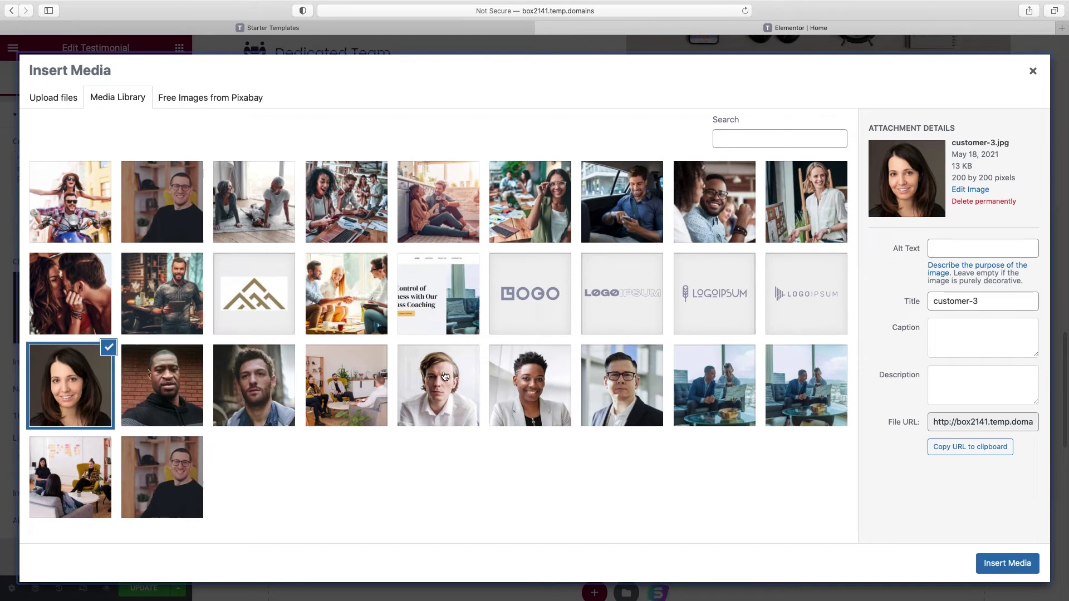
pyautogui.click(444, 374)
pyautogui.click(1006, 562)
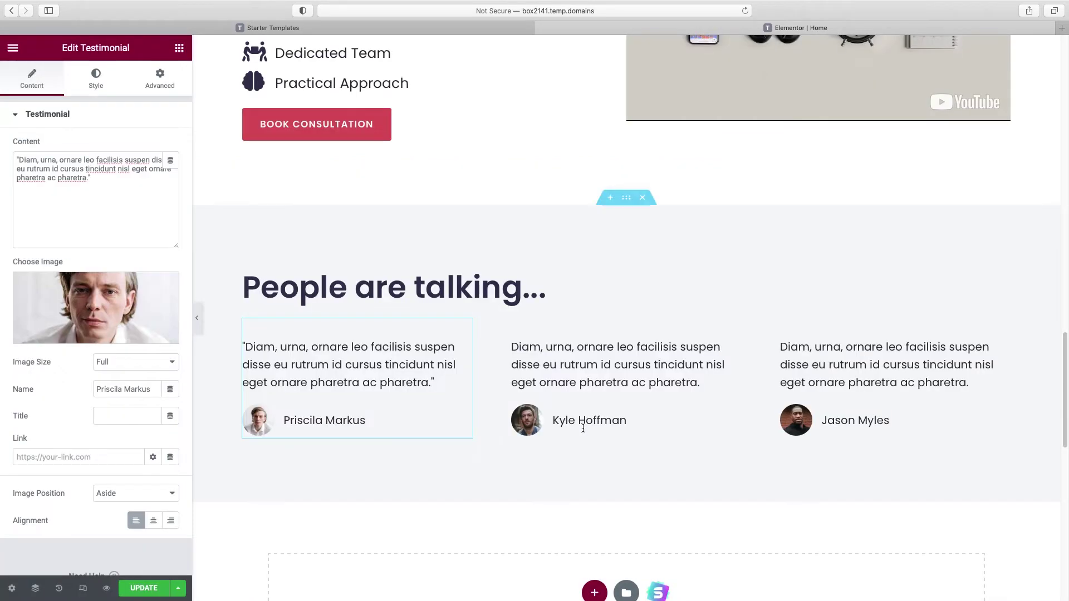
pyautogui.moveTo(96, 389); pyautogui.dragTo(174, 389)
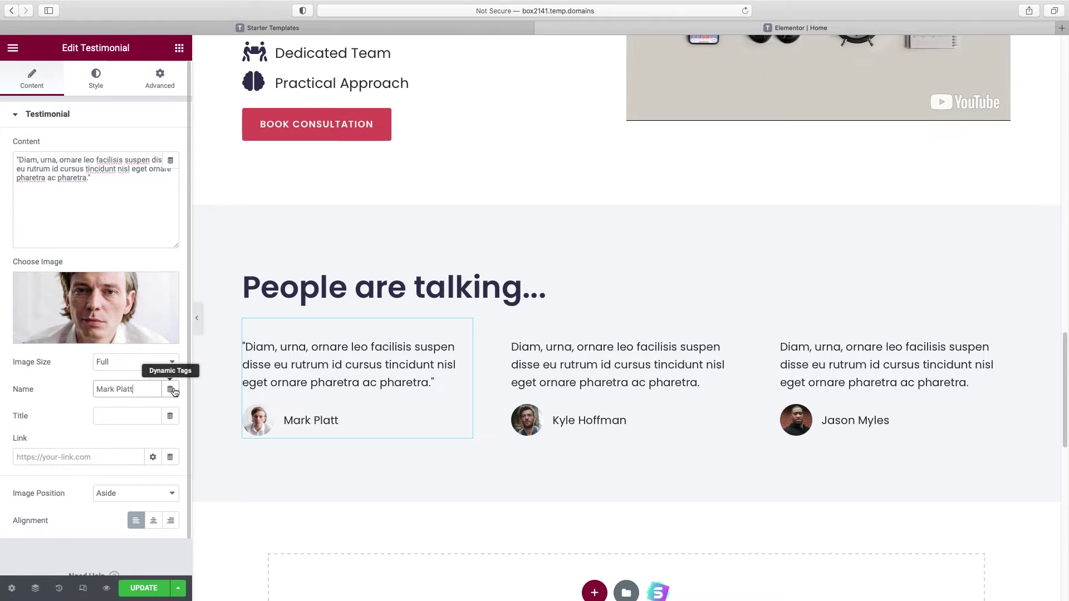
# Step: Paste a five-star rating into the title of each of the three testimonials
pyautogui.click(123, 416)
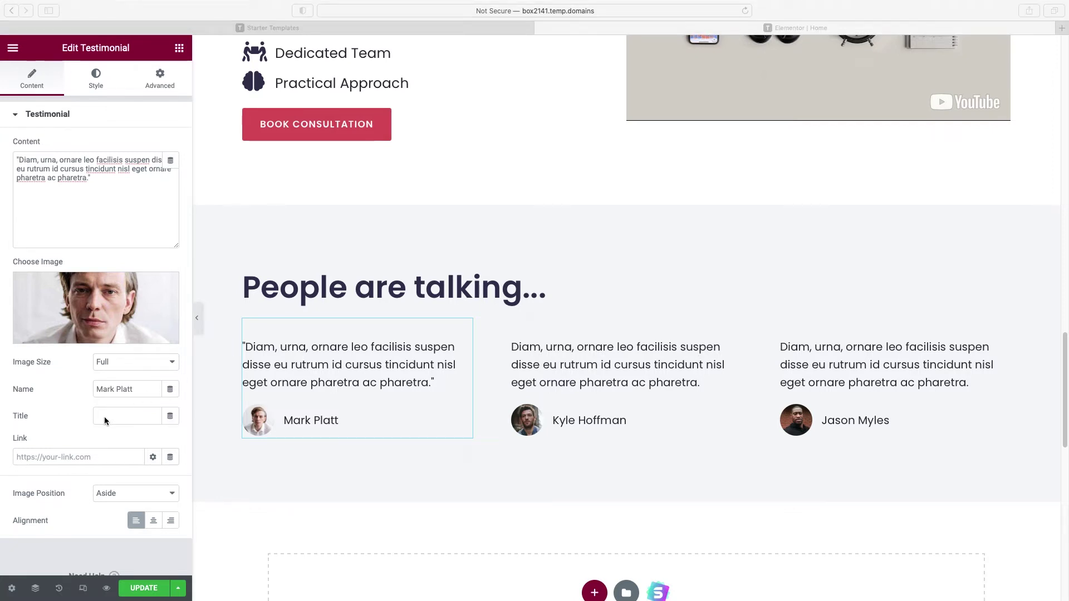
pyautogui.click(106, 416)
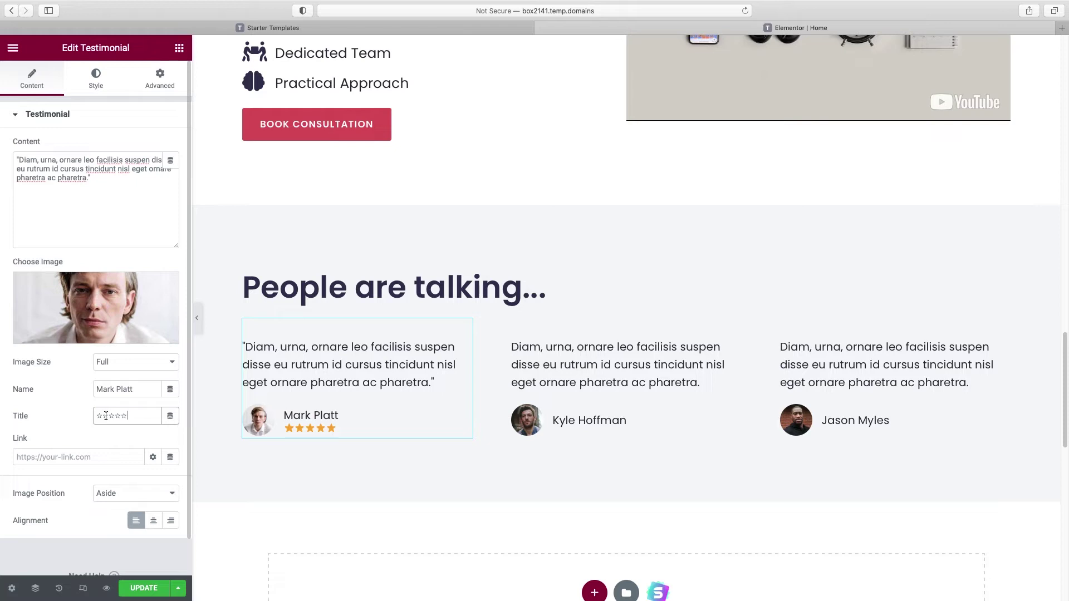
pyautogui.click(612, 389)
pyautogui.click(105, 413)
pyautogui.click(891, 389)
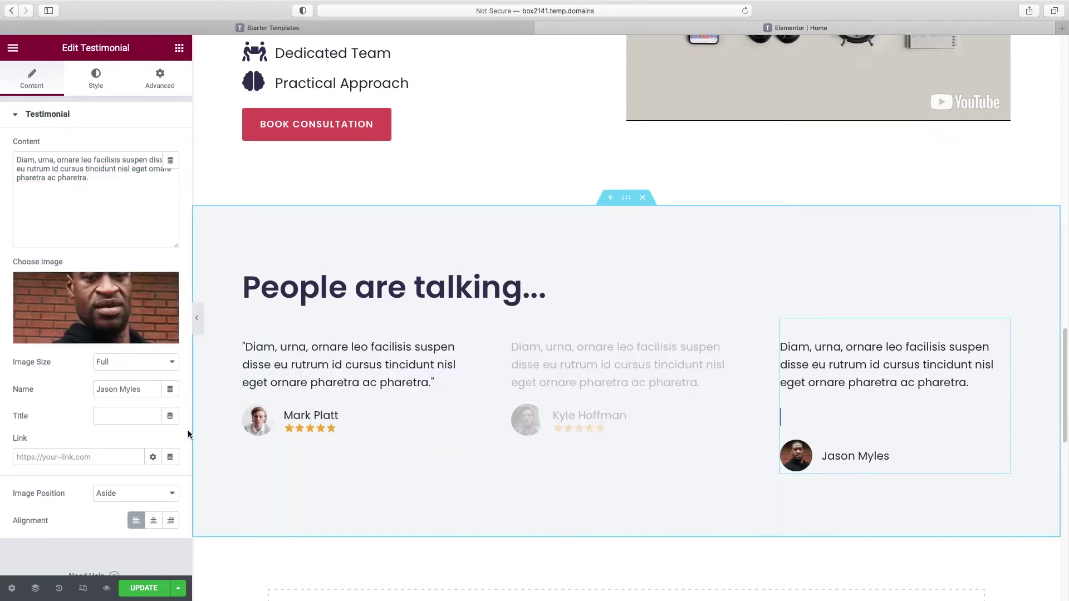
pyautogui.click(116, 412)
pyautogui.write('★★★★★')
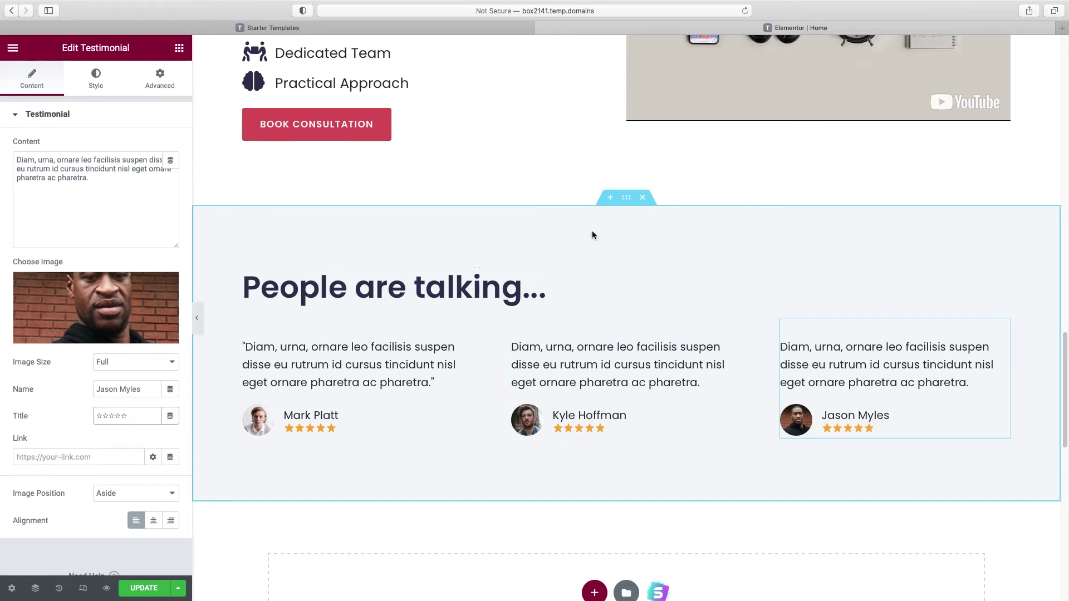
pyautogui.click(628, 199)
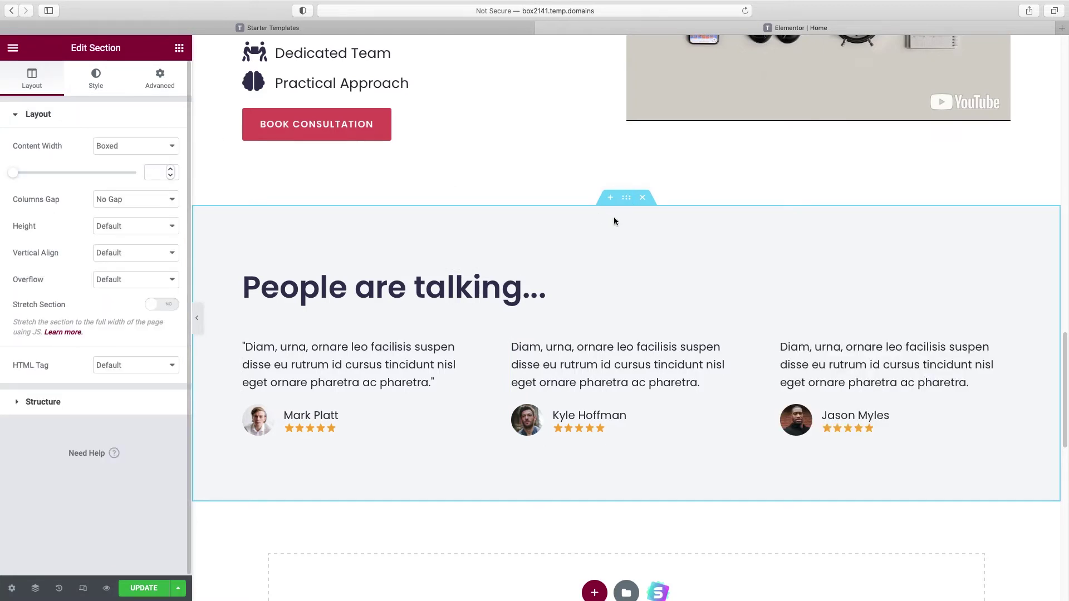
# Step: Save the hero column's beige #FAF4E8 as a global colour named 'beige background'
pyautogui.click(94, 80)
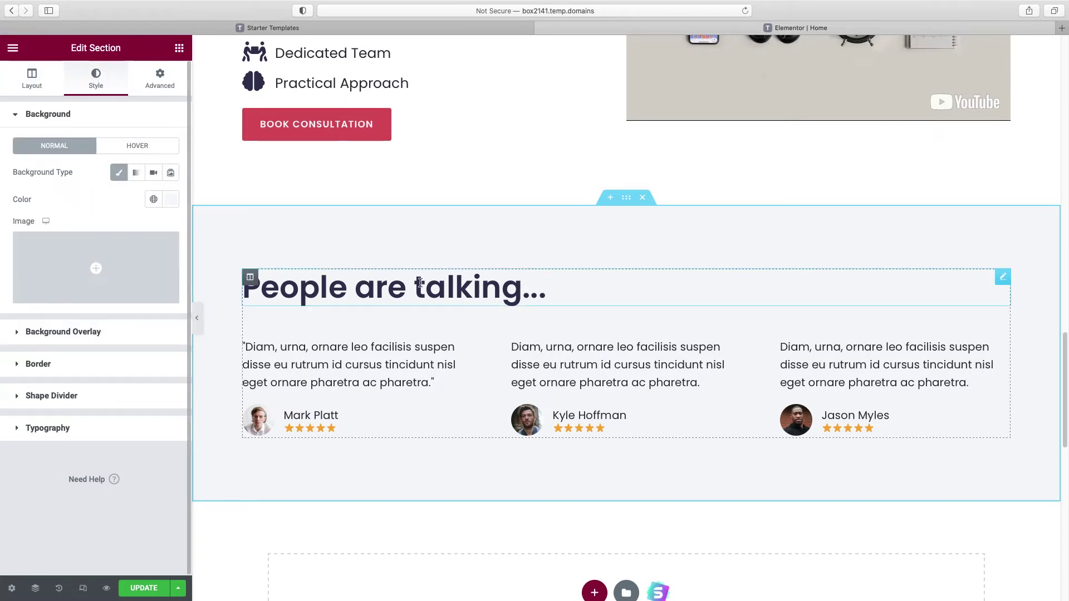
pyautogui.scroll(10, 429, 289)
pyautogui.scroll(15, 434, 290)
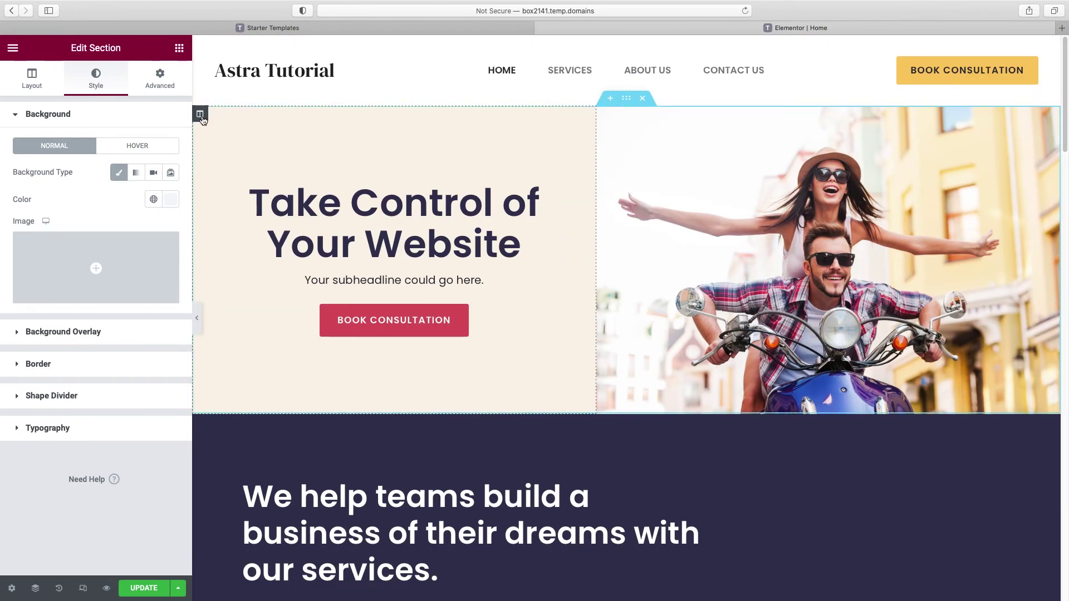
pyautogui.click(200, 115)
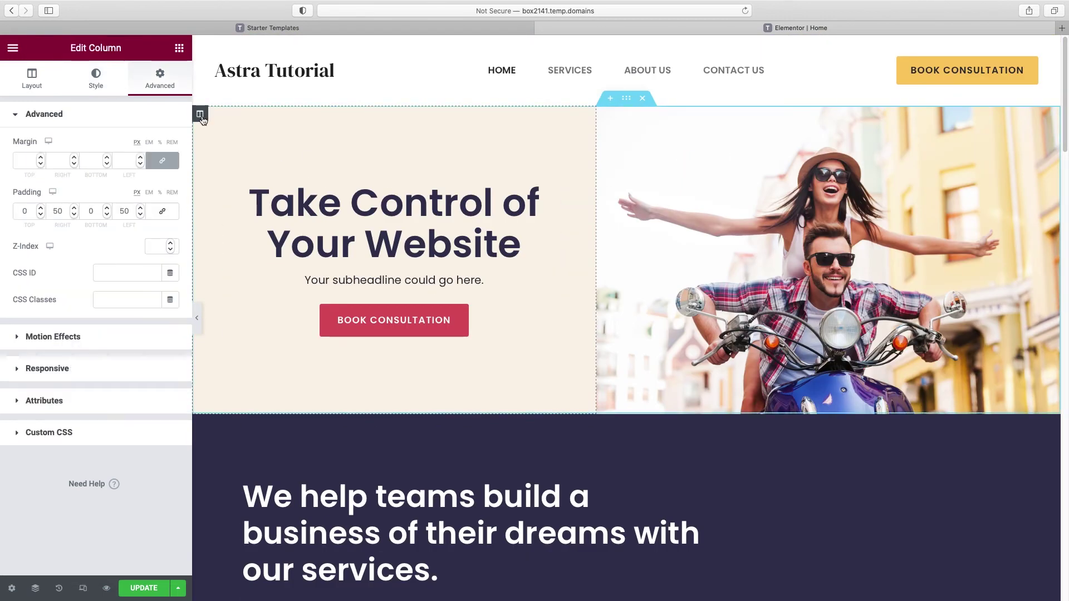
pyautogui.click(99, 86)
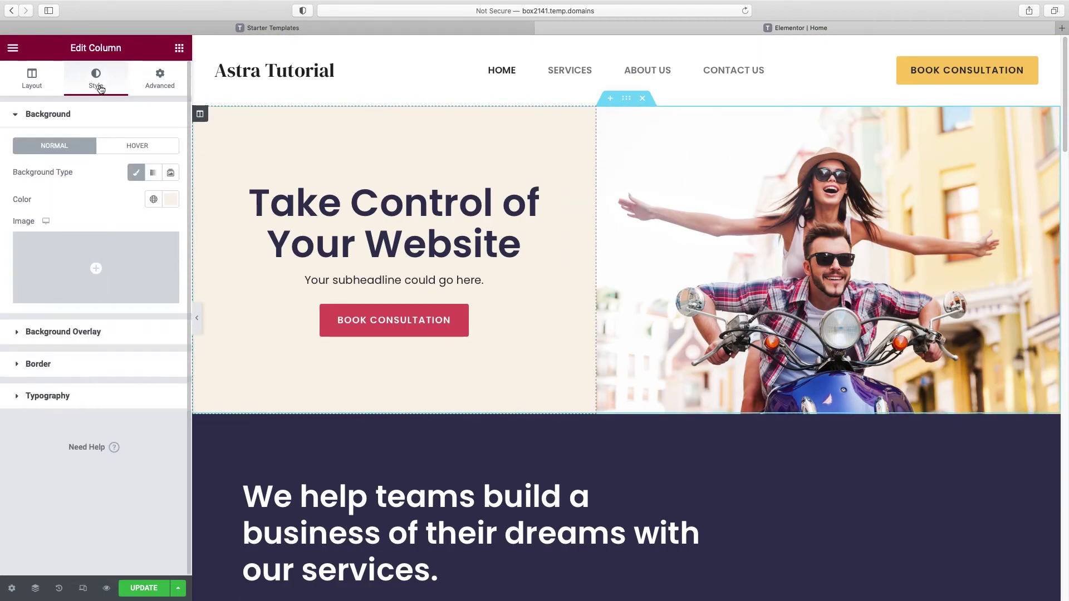
pyautogui.click(171, 200)
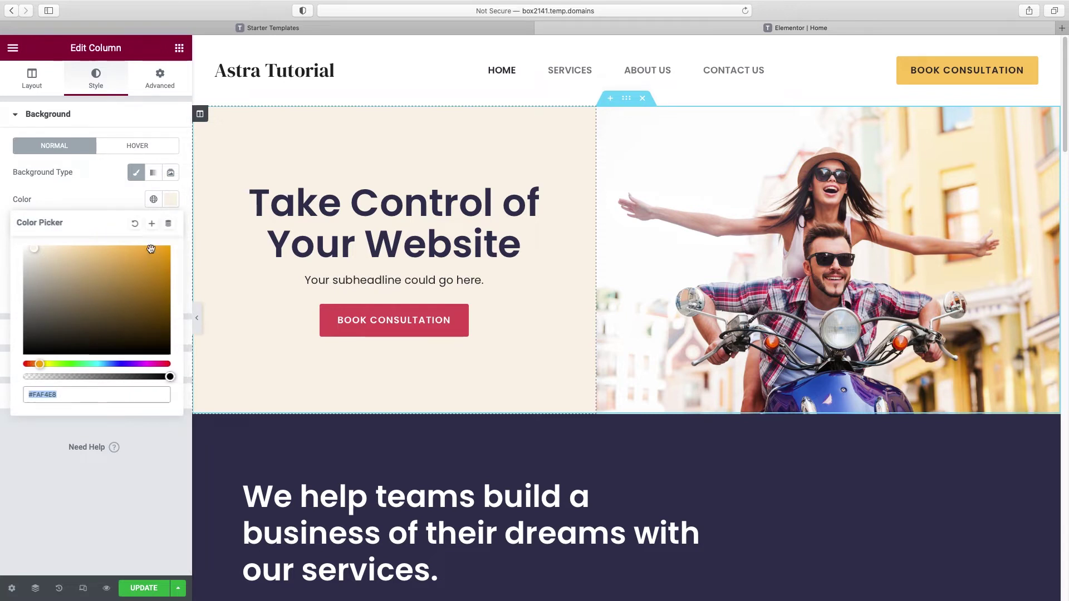
pyautogui.click(151, 225)
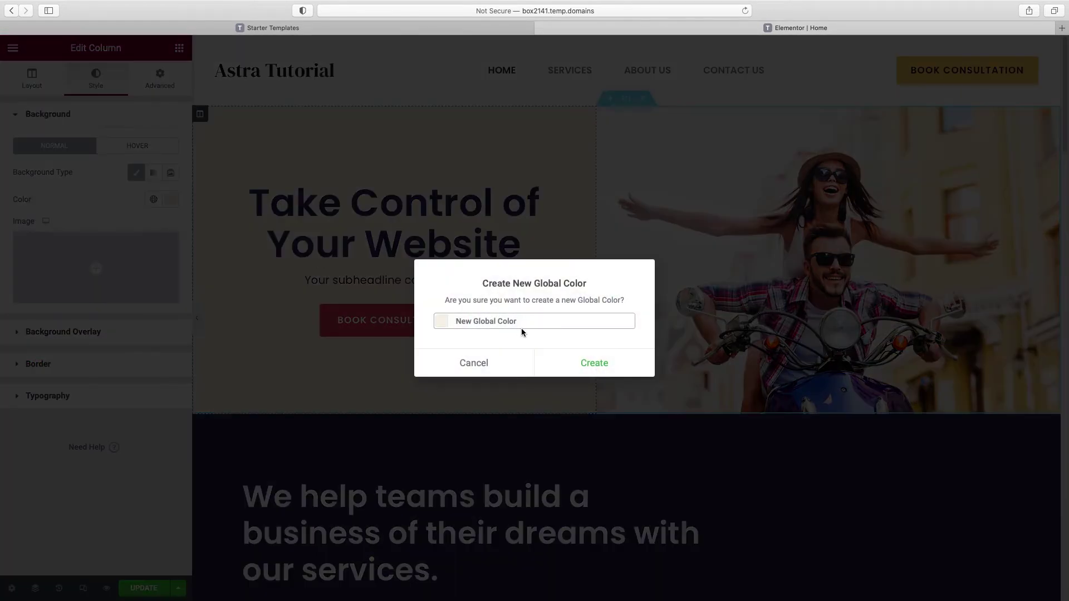
pyautogui.tripleClick(521, 325)
pyautogui.write('beige back')
pyautogui.click(603, 363)
# Step: Apply the 'beige background' global colour to the testimonials section's background
pyautogui.scroll(-10, 640, 353)
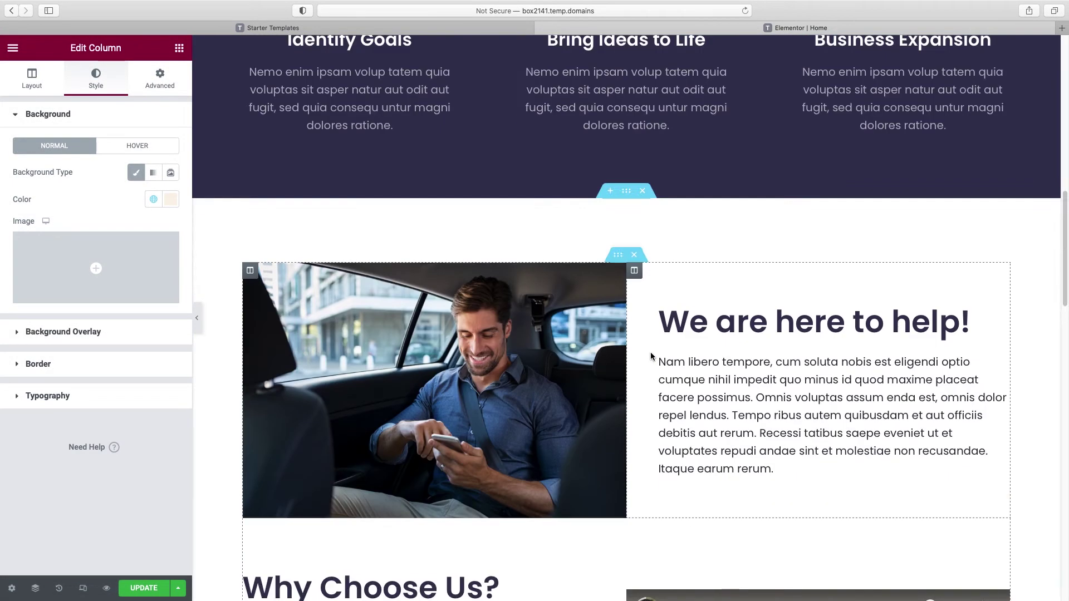
pyautogui.scroll(-12, 650, 352)
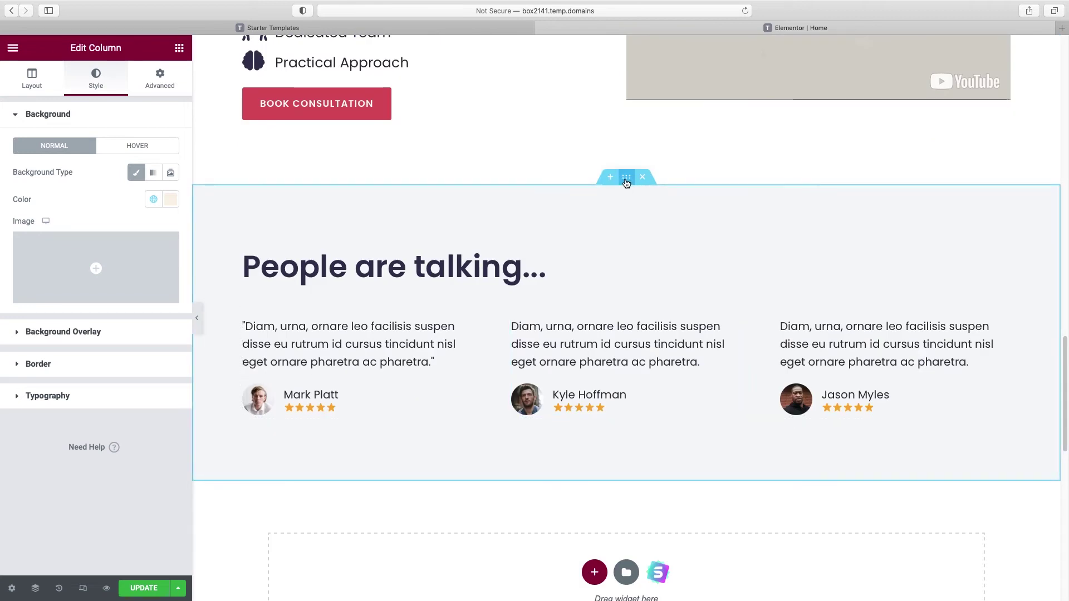
pyautogui.click(626, 179)
pyautogui.click(154, 200)
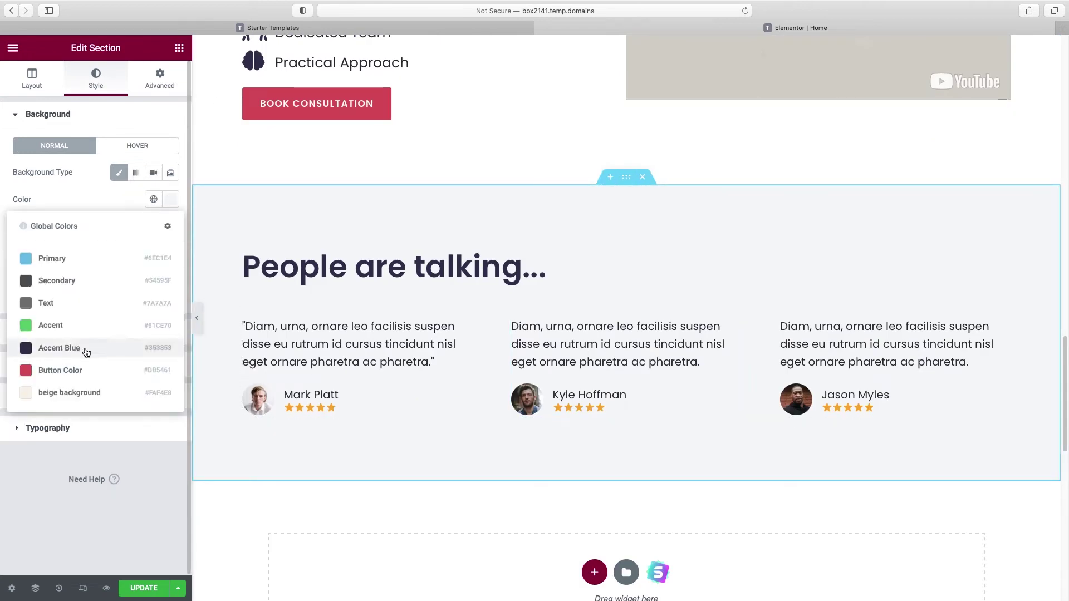
pyautogui.click(70, 392)
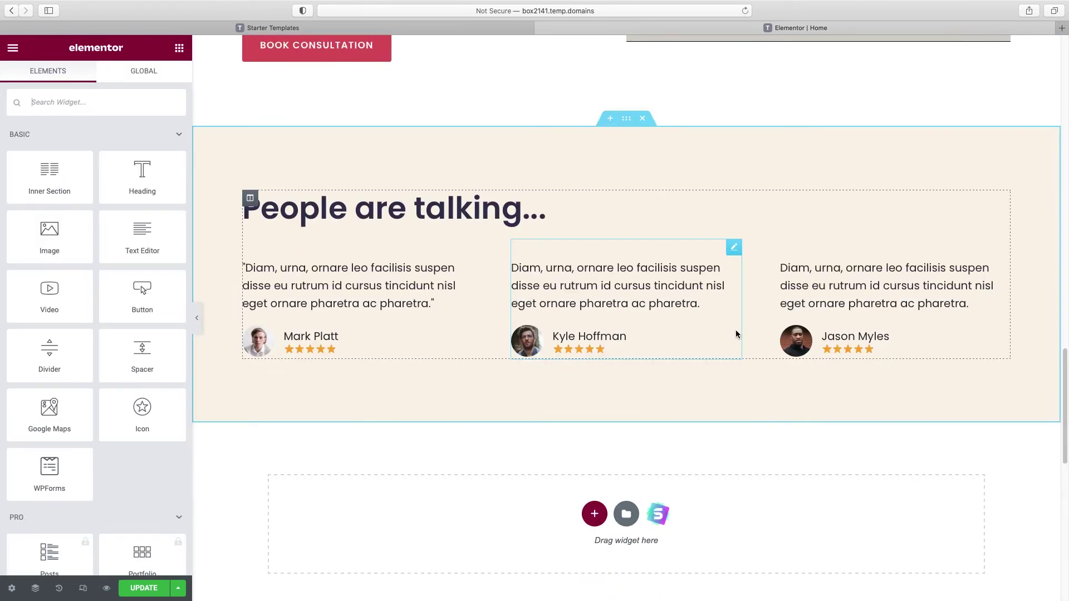
pyautogui.scroll(-1, 736, 333)
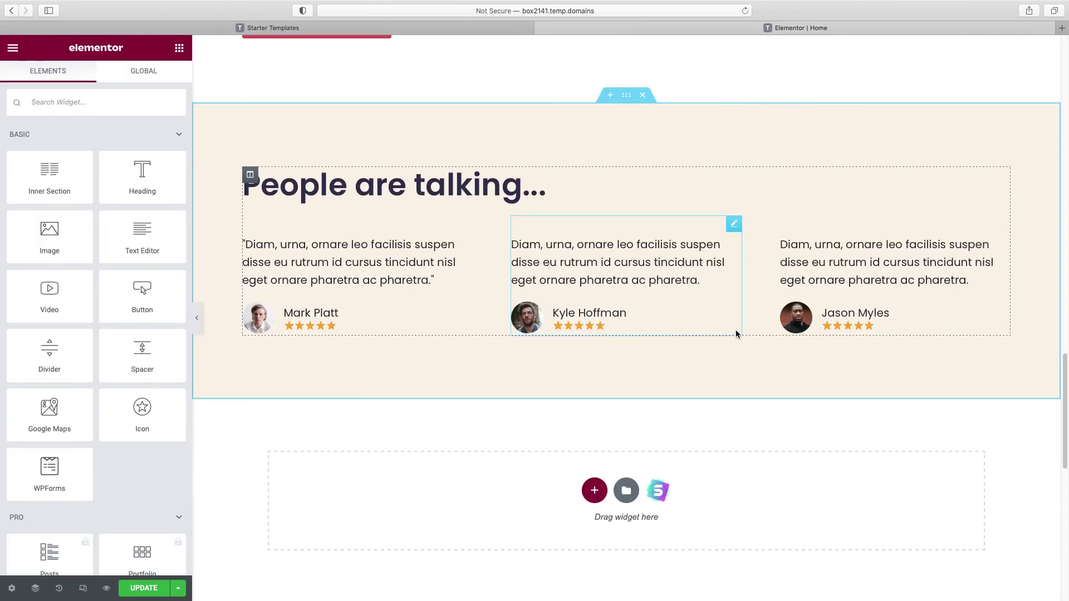
pyautogui.scroll(-2, 736, 333)
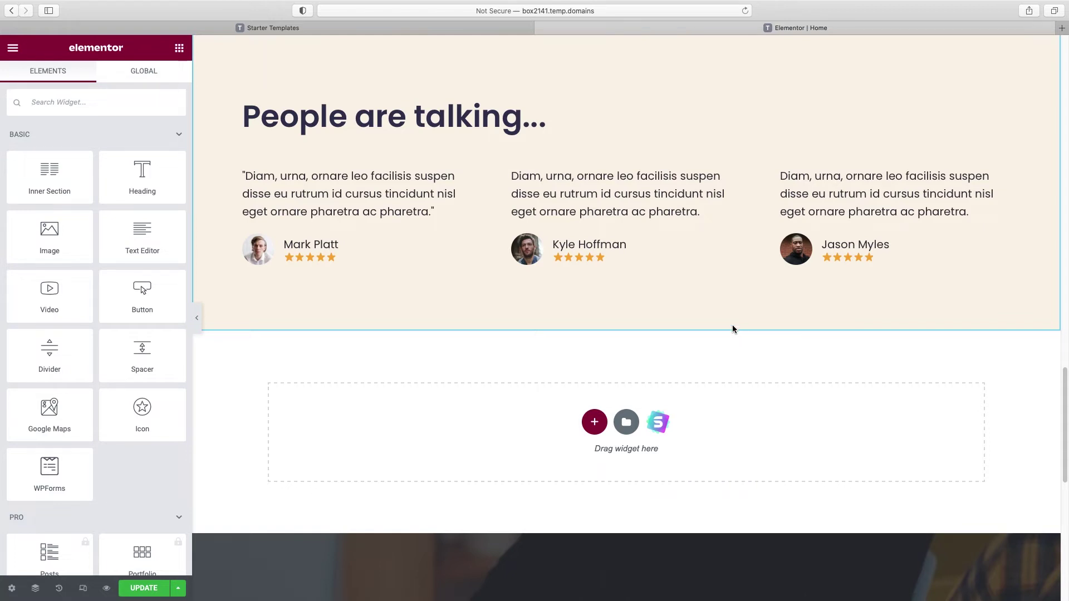
pyautogui.scroll(-1, 700, 411)
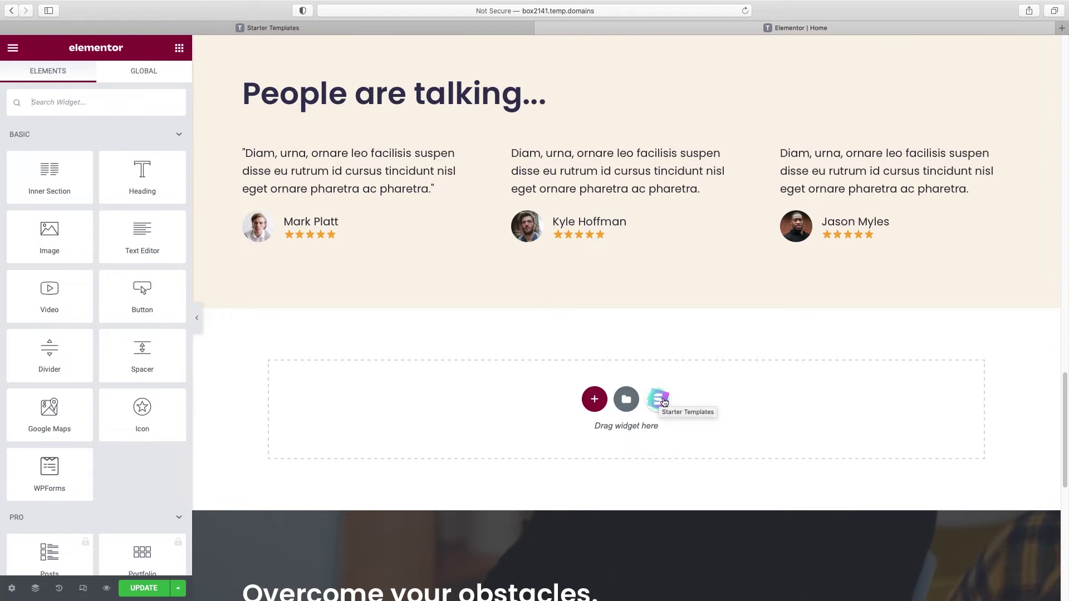
pyautogui.scroll(6, 661, 402)
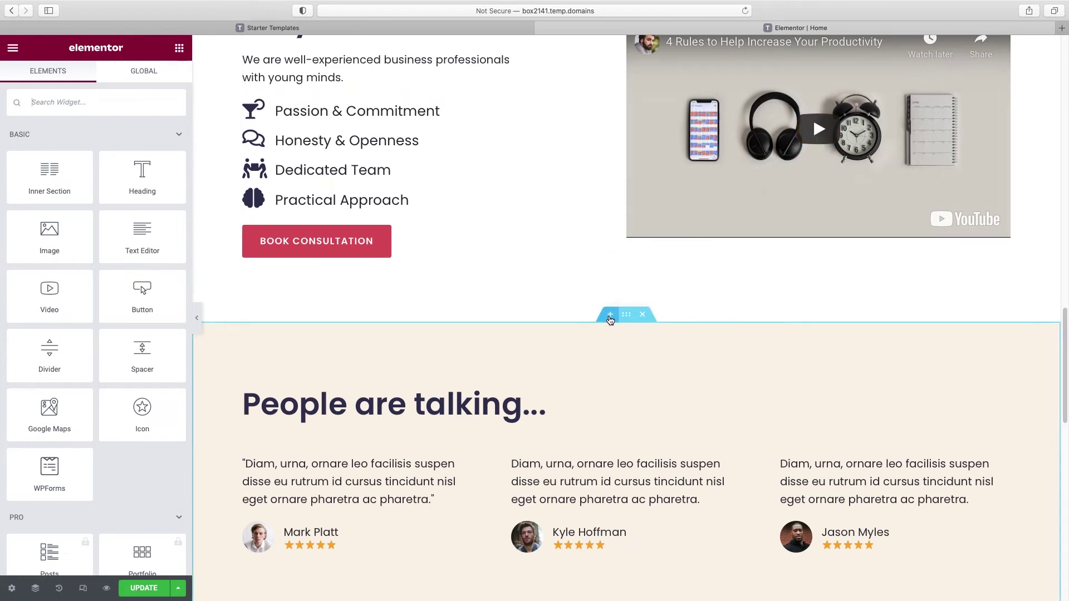
pyautogui.click(611, 316)
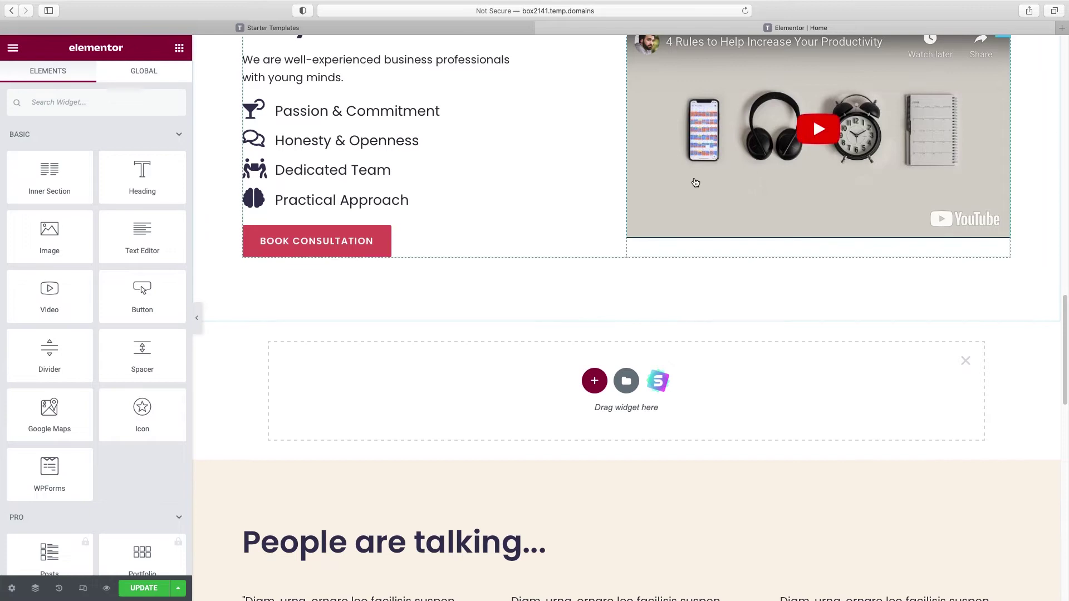
pyautogui.click(965, 364)
pyautogui.scroll(-5, 833, 334)
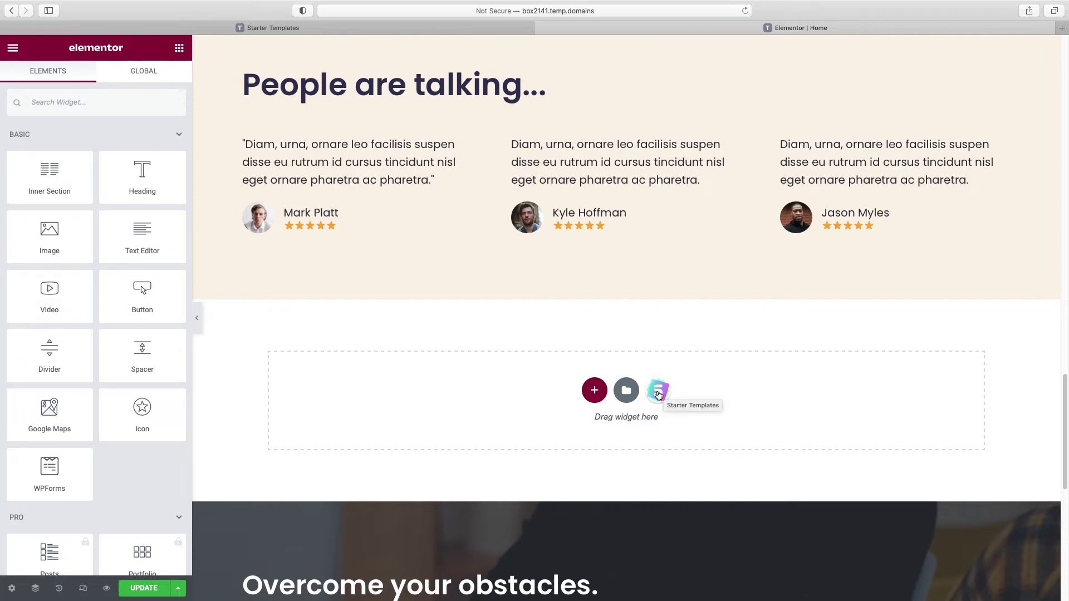
pyautogui.click(658, 395)
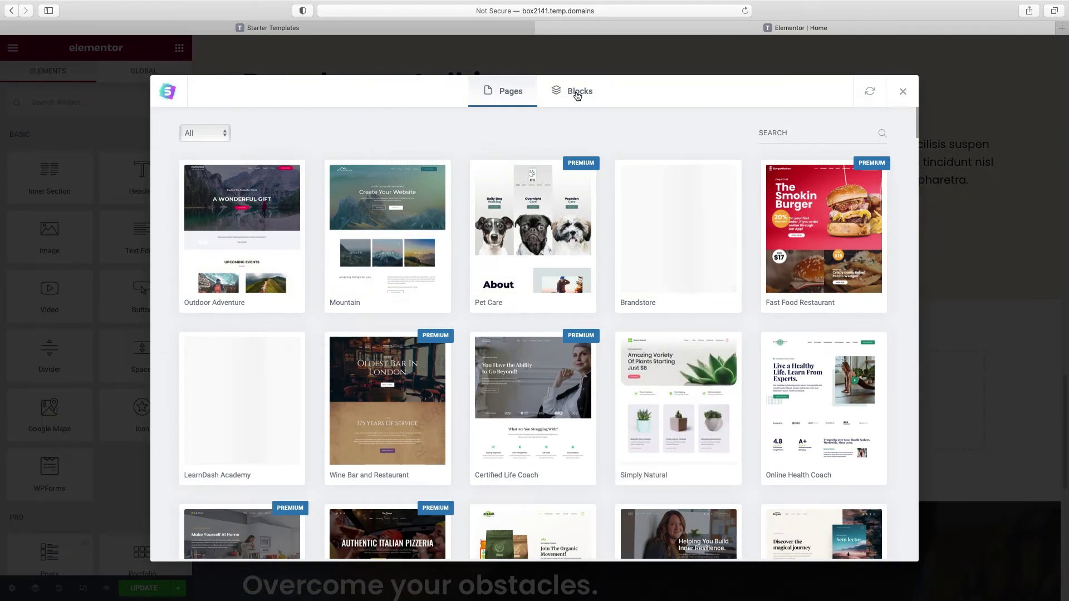
pyautogui.click(577, 97)
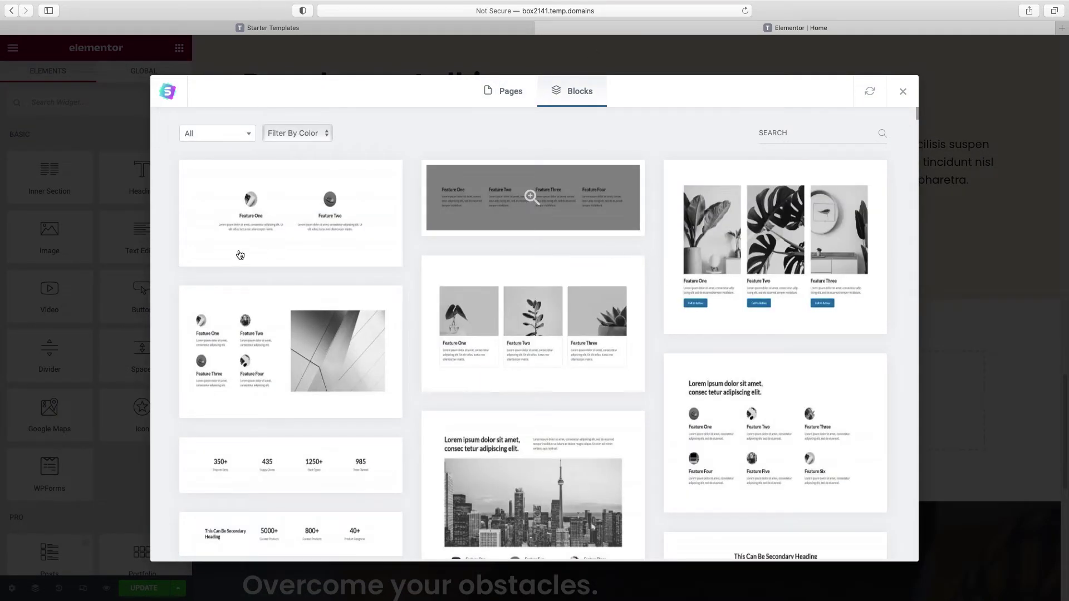
pyautogui.scroll(-1, 294, 351)
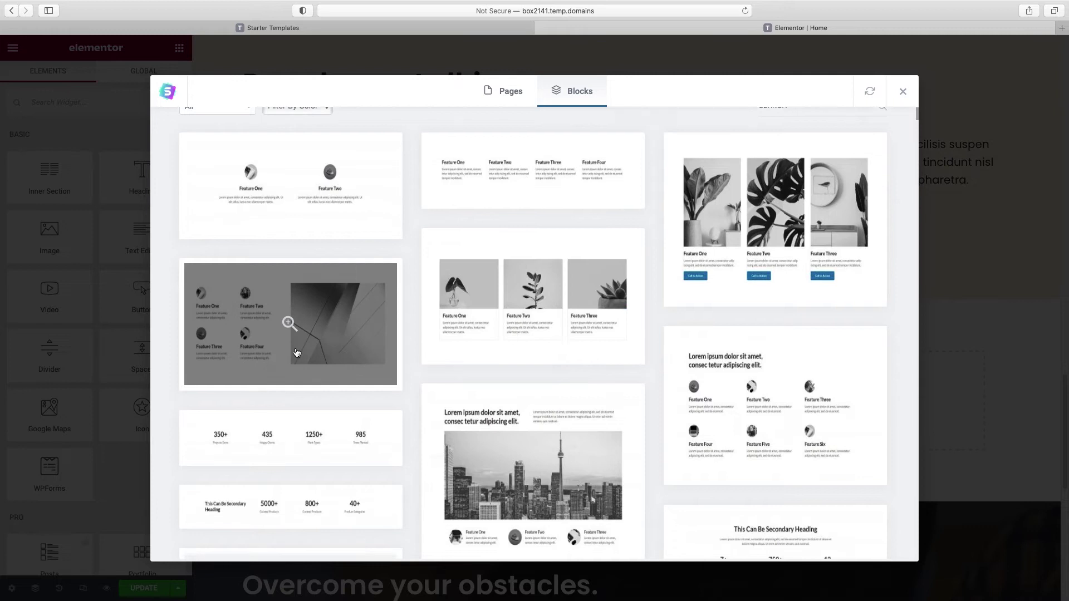
pyautogui.scroll(-10, 297, 352)
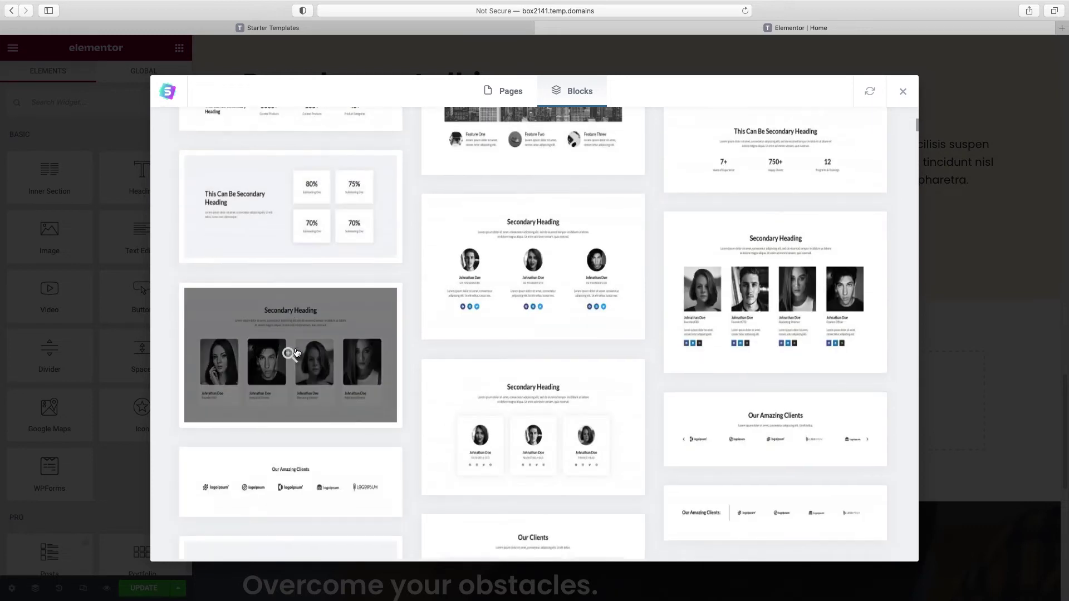
pyautogui.scroll(-4, 297, 352)
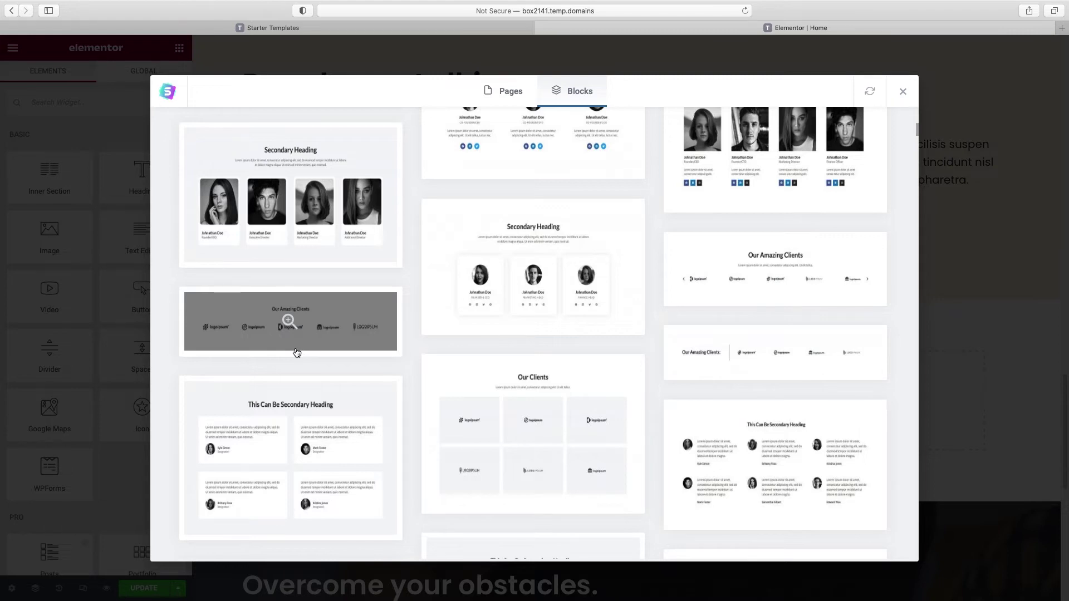
pyautogui.scroll(-3, 458, 316)
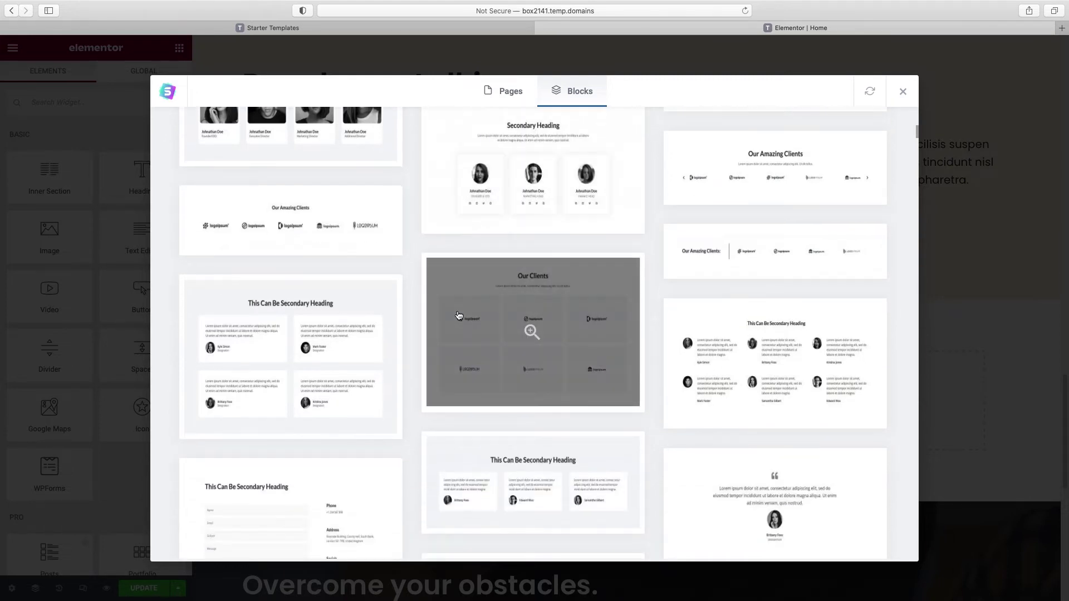
pyautogui.scroll(-15, 458, 315)
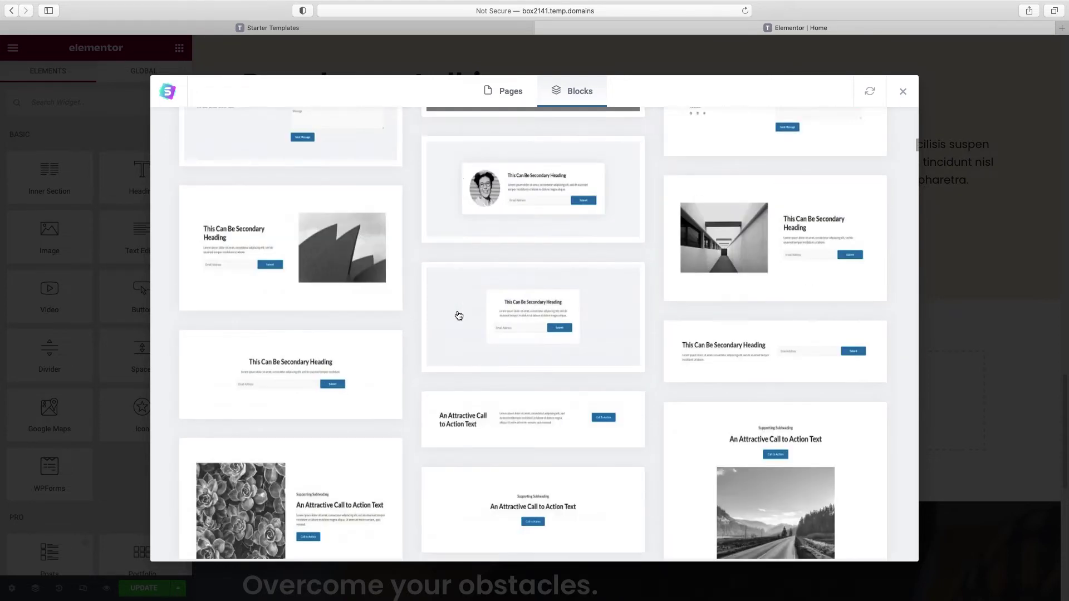
pyautogui.scroll(-12, 458, 315)
pyautogui.scroll(-10, 458, 316)
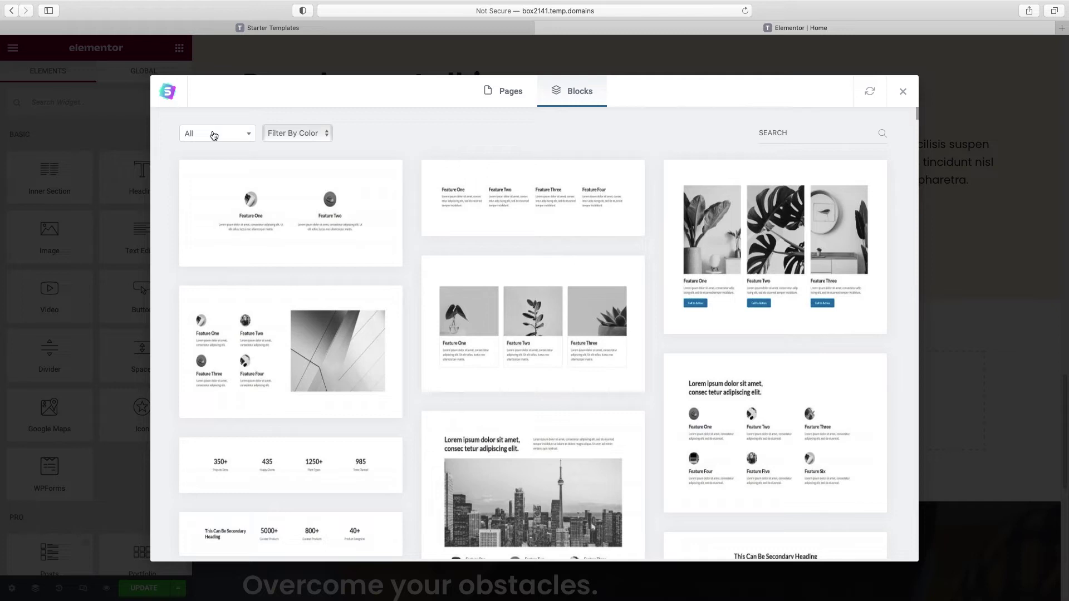
pyautogui.click(213, 135)
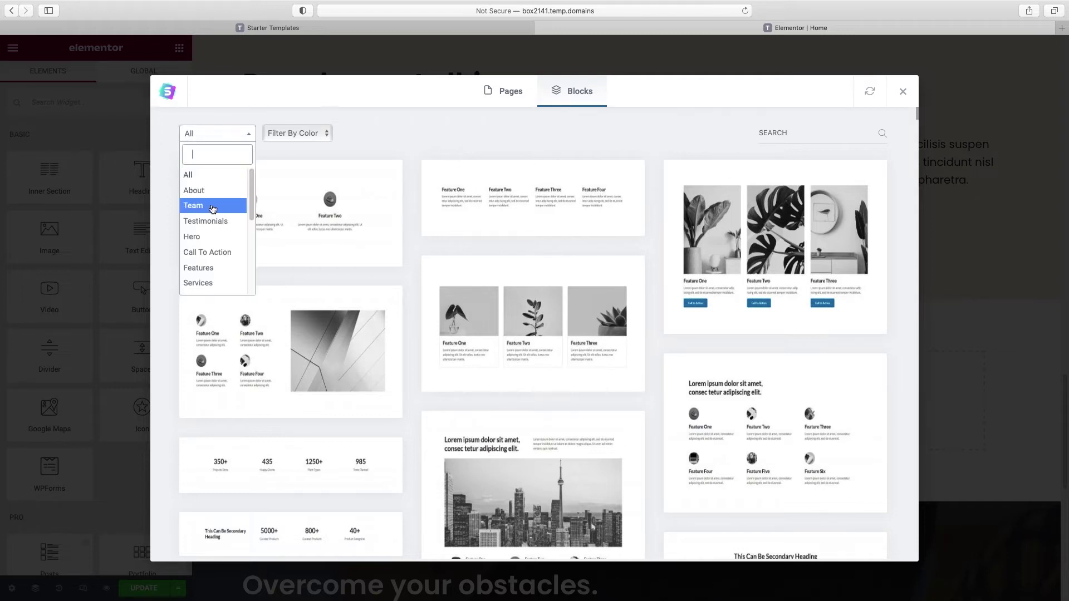
pyautogui.scroll(-1, 210, 252)
pyautogui.click(211, 251)
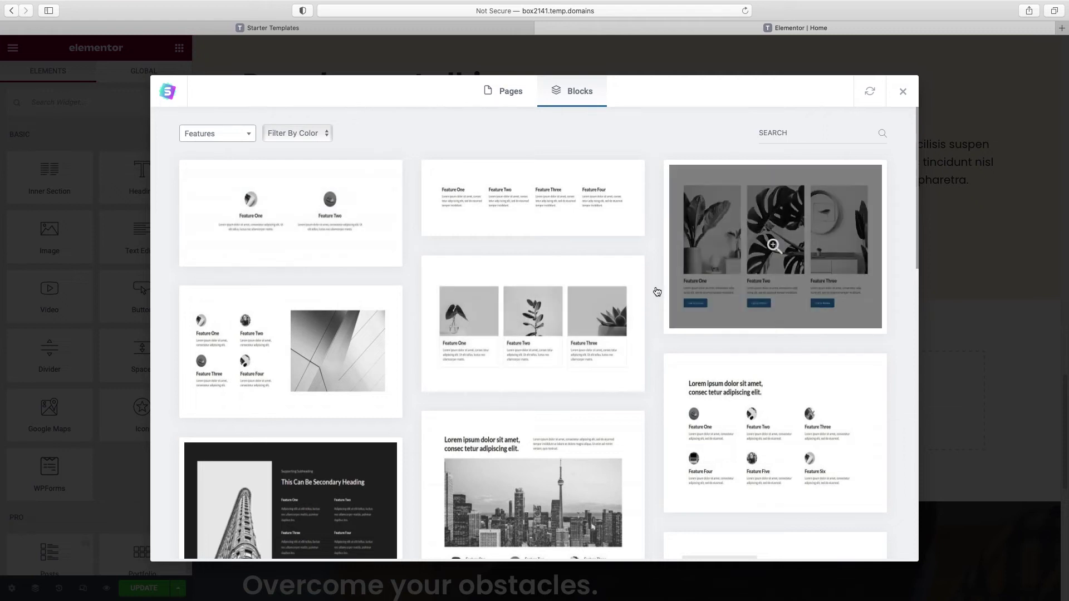
pyautogui.scroll(-10, 656, 291)
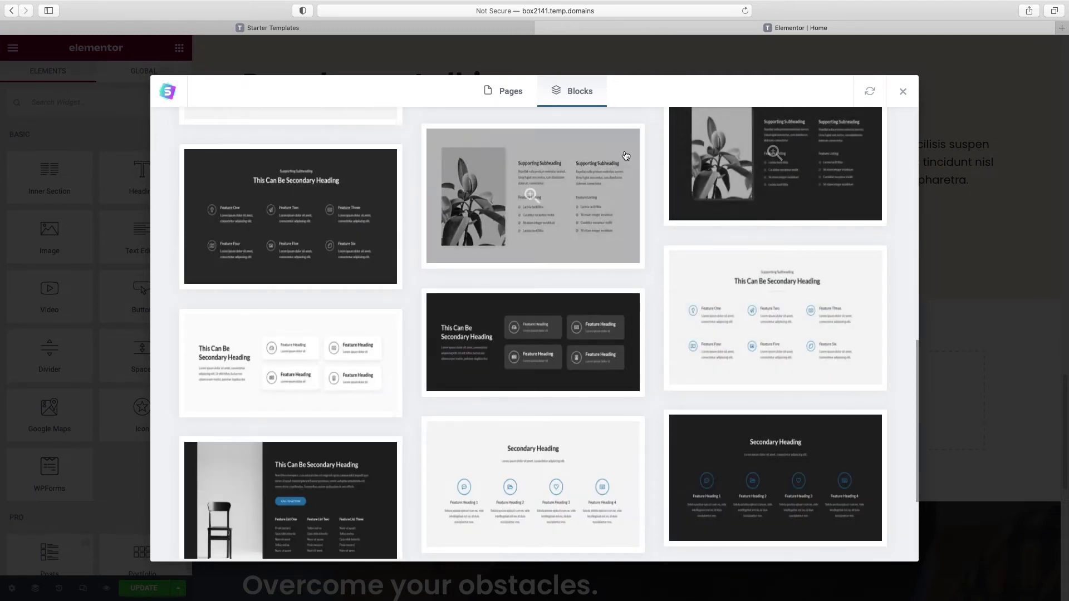
pyautogui.click(901, 93)
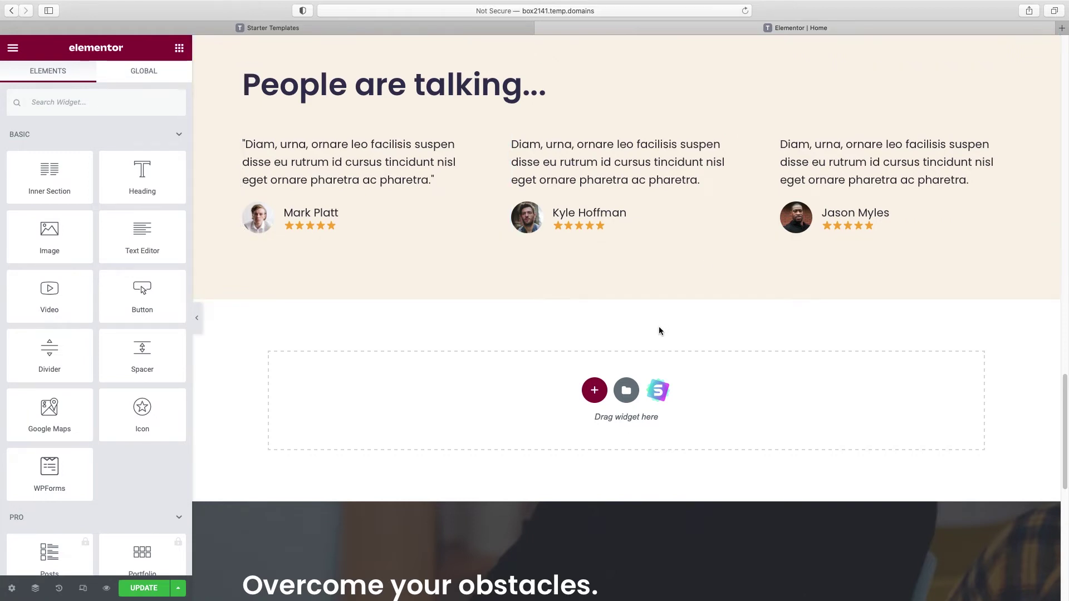
# Step: Create a single-column section below the testimonials containing a Heading and a Button widget
pyautogui.click(596, 401)
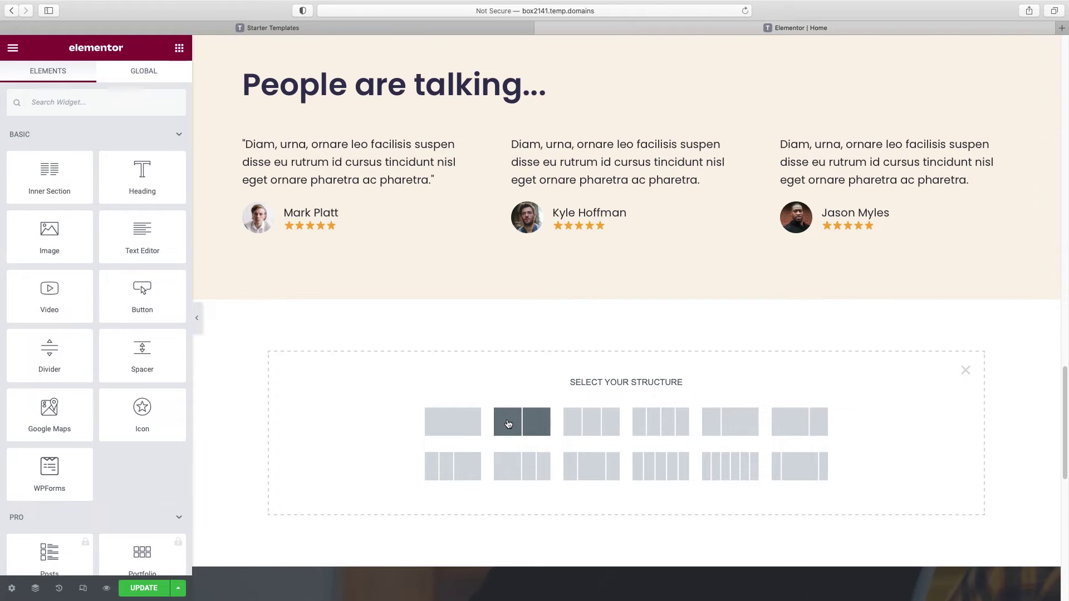
pyautogui.click(443, 427)
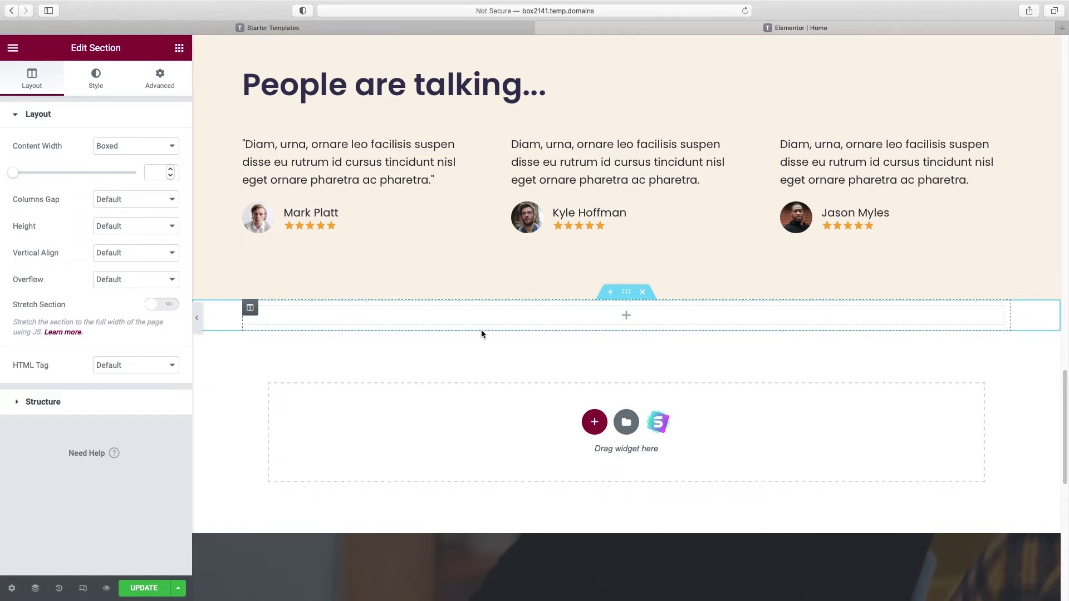
pyautogui.click(179, 48)
pyautogui.moveTo(144, 170); pyautogui.dragTo(637, 320)
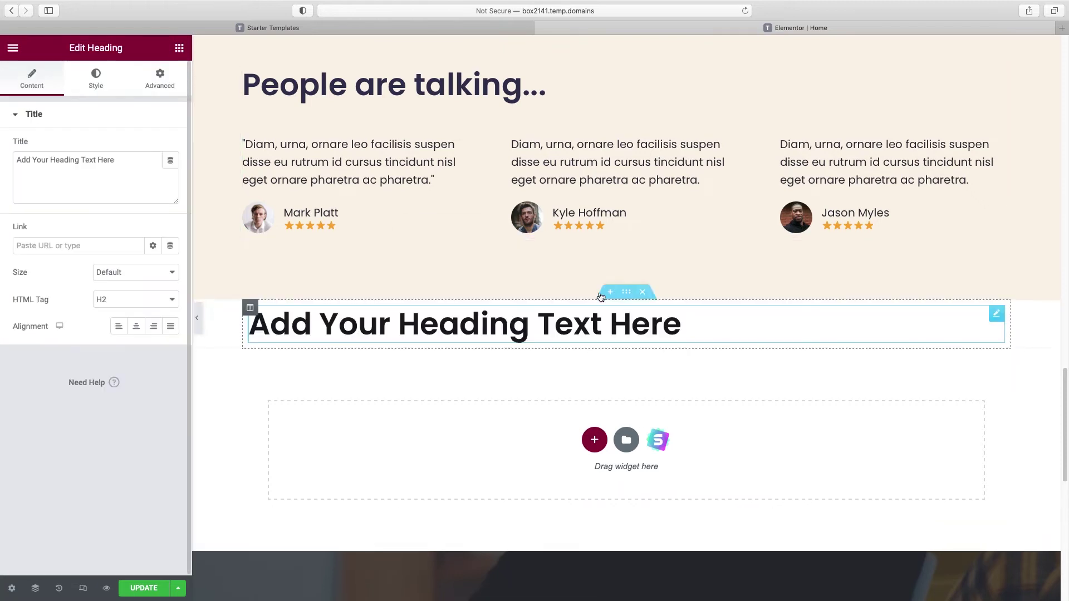
pyautogui.click(179, 49)
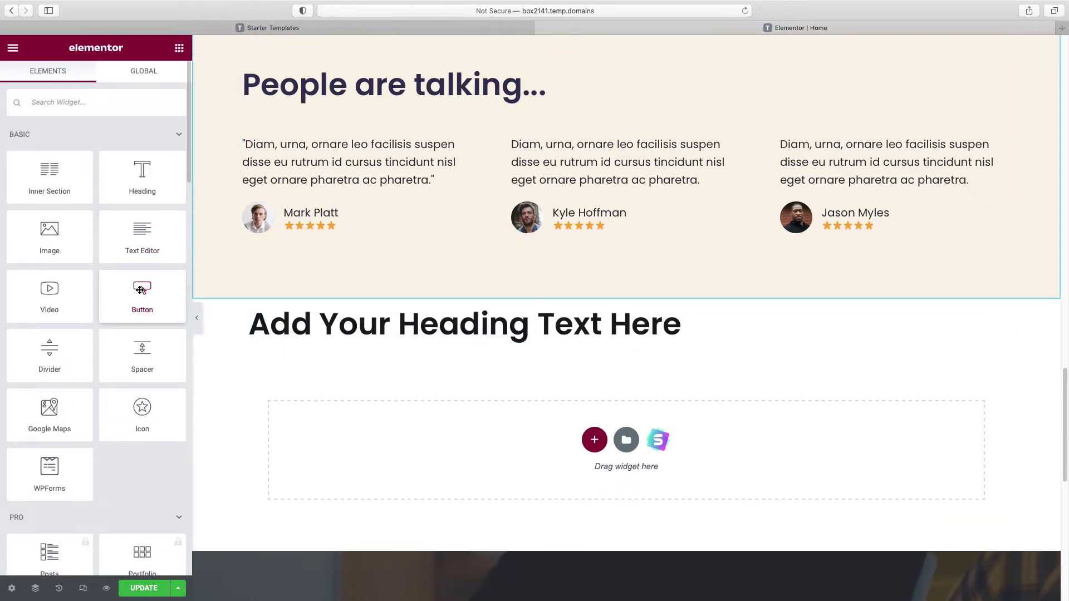
pyautogui.moveTo(141, 290); pyautogui.dragTo(524, 347)
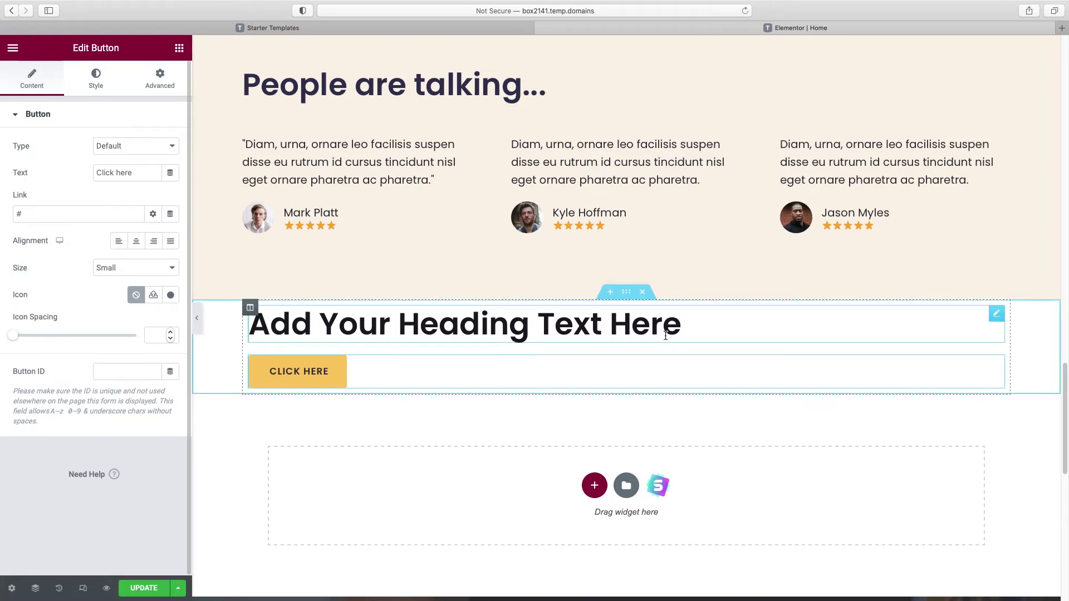
pyautogui.click(627, 294)
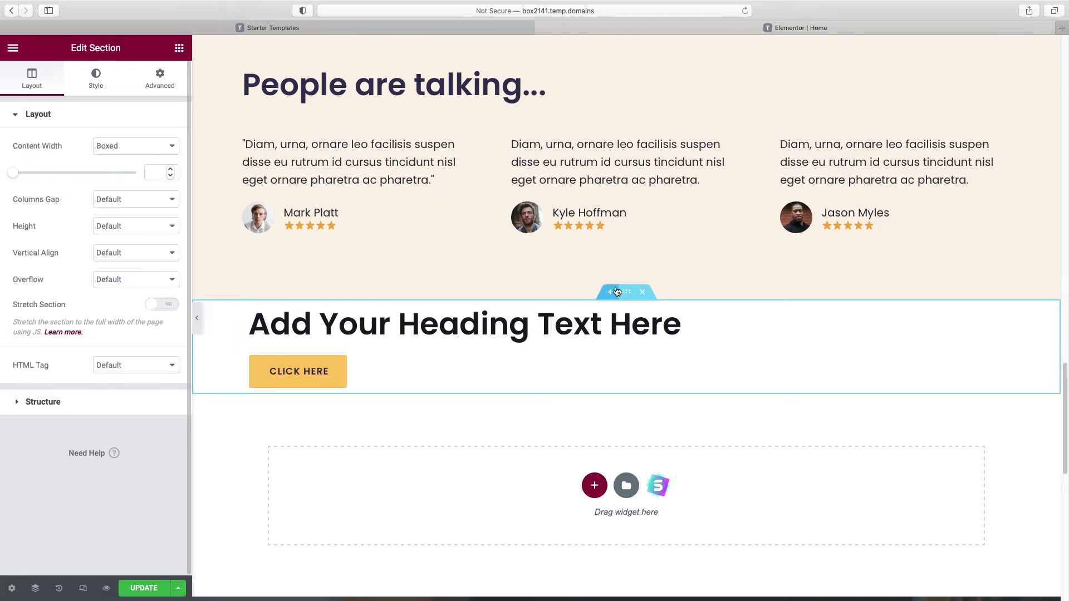
# Step: Set the section background to a pasted YouTube video with start time 16 and end time 40
pyautogui.click(101, 90)
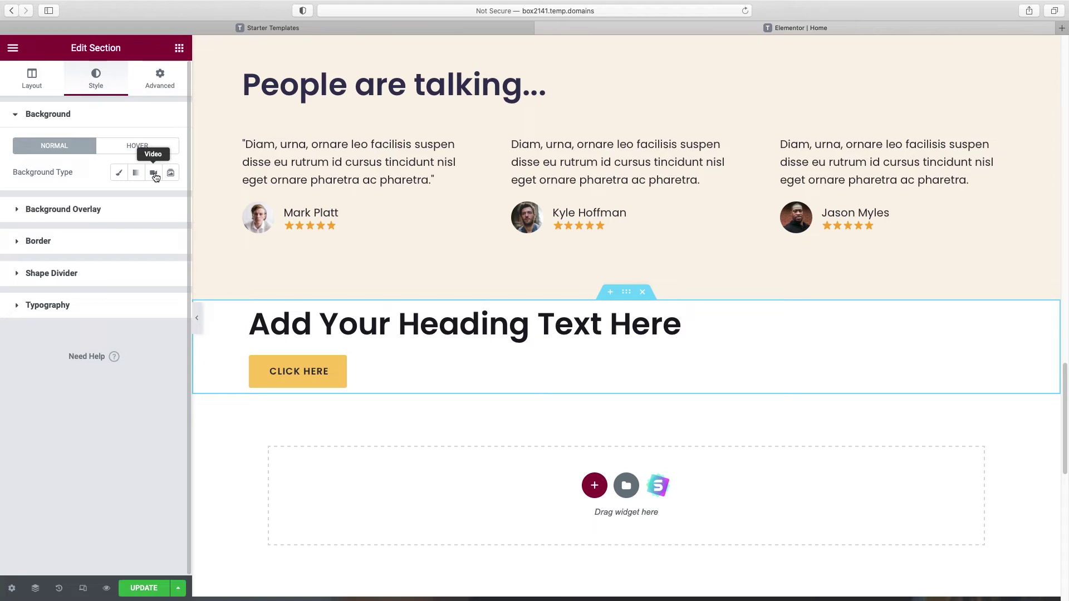
pyautogui.click(154, 174)
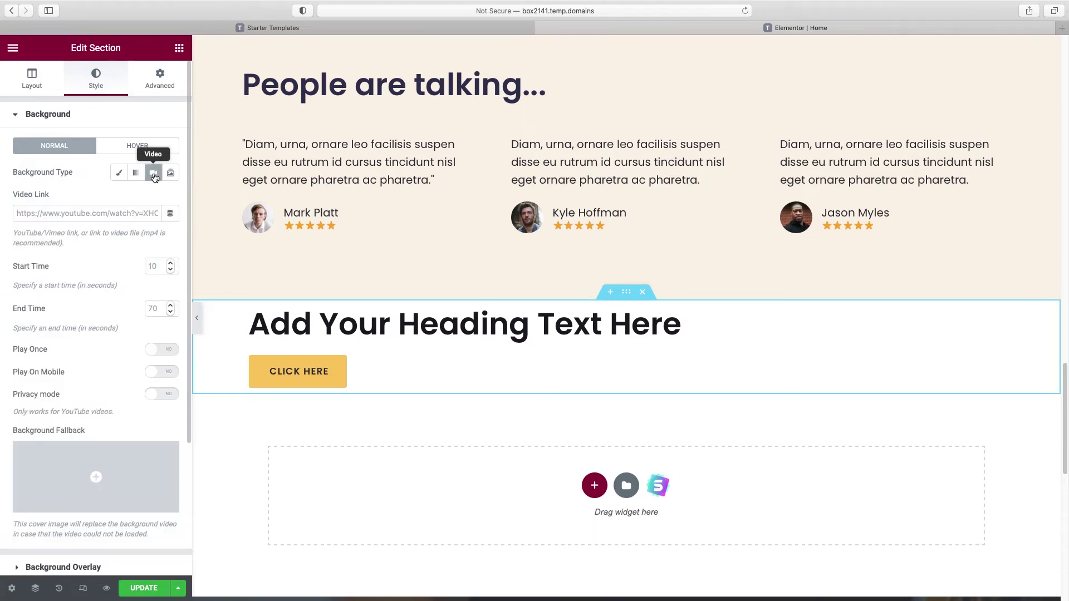
pyautogui.click(27, 215)
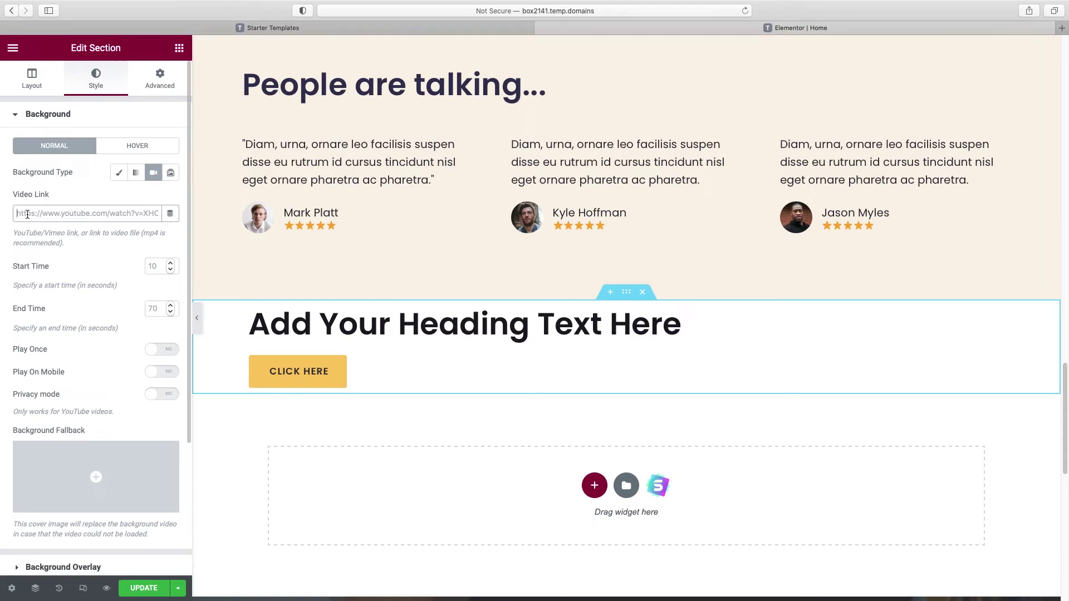
pyautogui.click(27, 214)
pyautogui.click(27, 214)
pyautogui.write('https://www.youtube.com/watch?v=64HFk1_GX6Q')
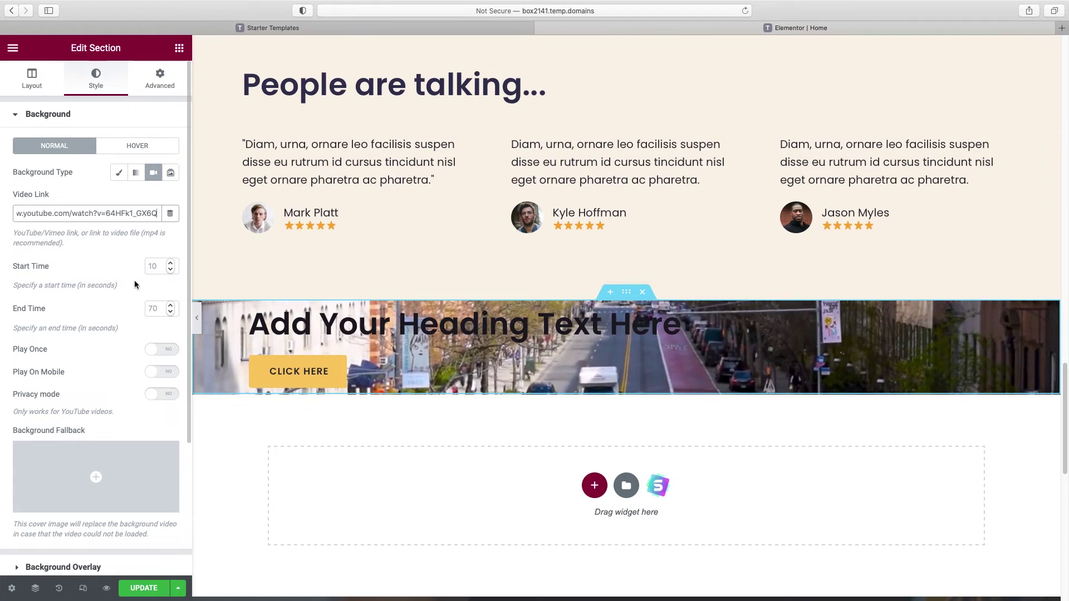
pyautogui.click(158, 270)
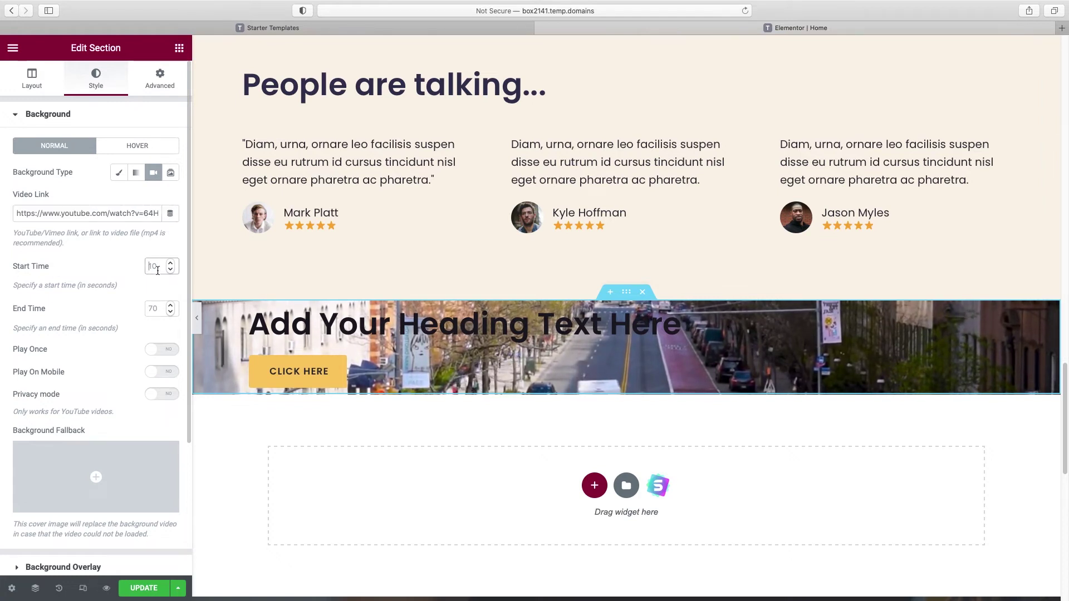
pyautogui.write('16')
pyautogui.click(157, 309)
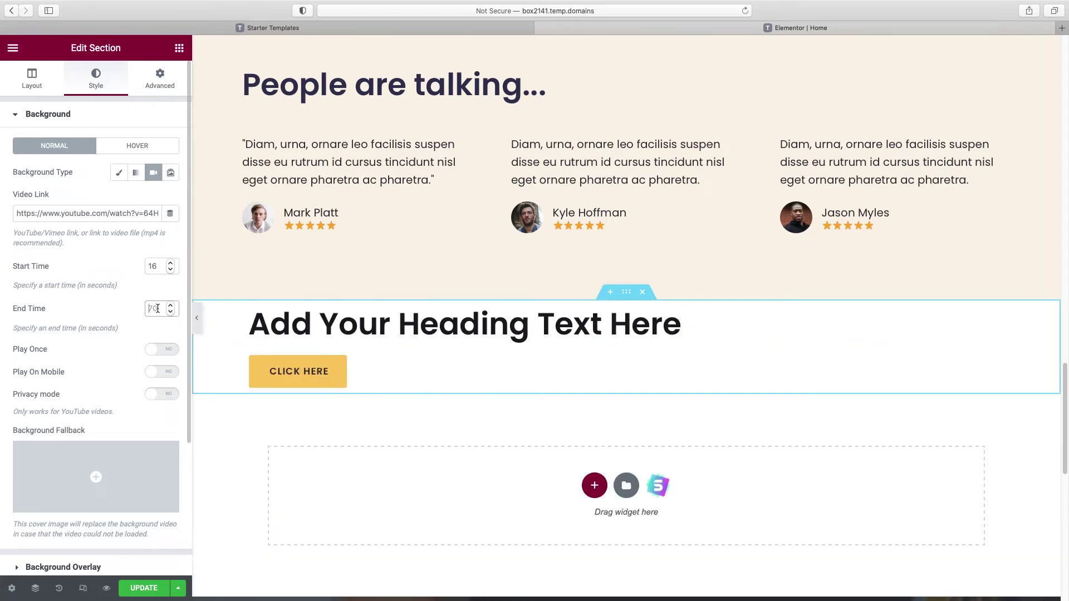
pyautogui.write('40')
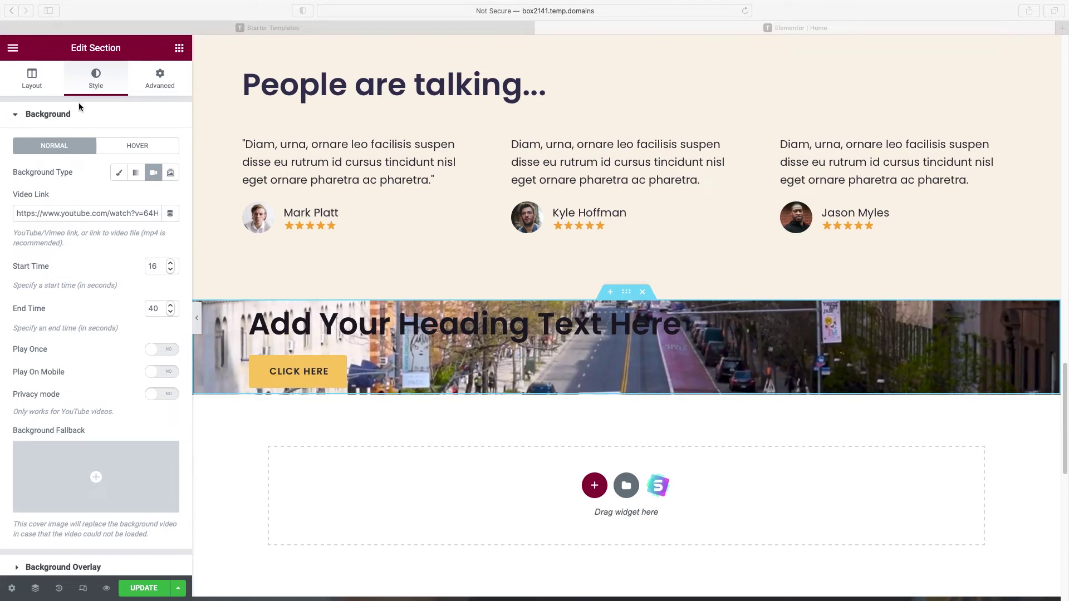
pyautogui.click(49, 115)
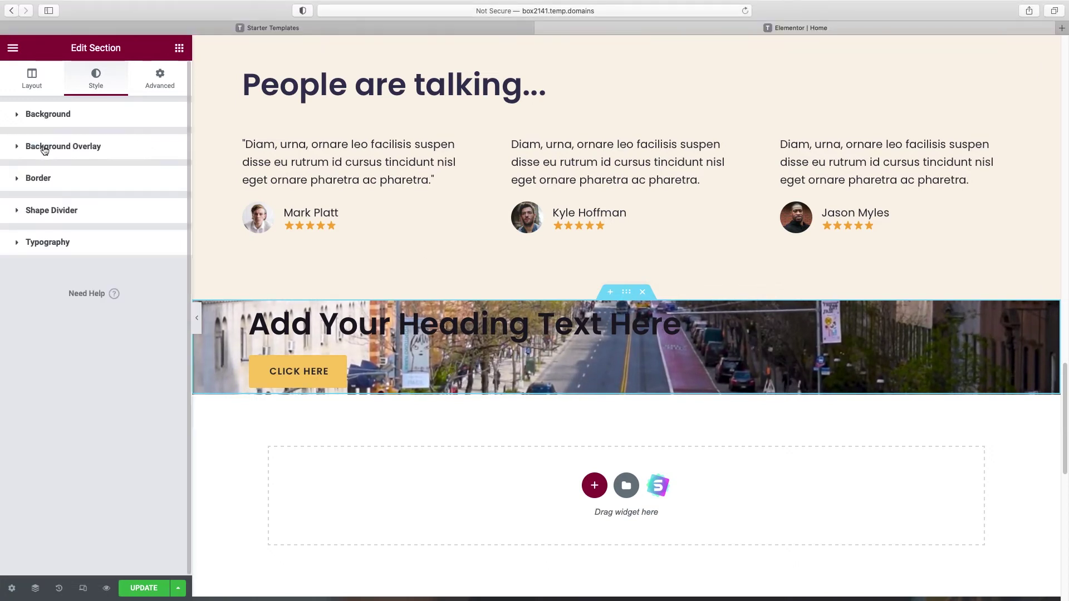
# Step: Add a Classic background overlay in global Accent Blue at 0.84 opacity
pyautogui.click(44, 148)
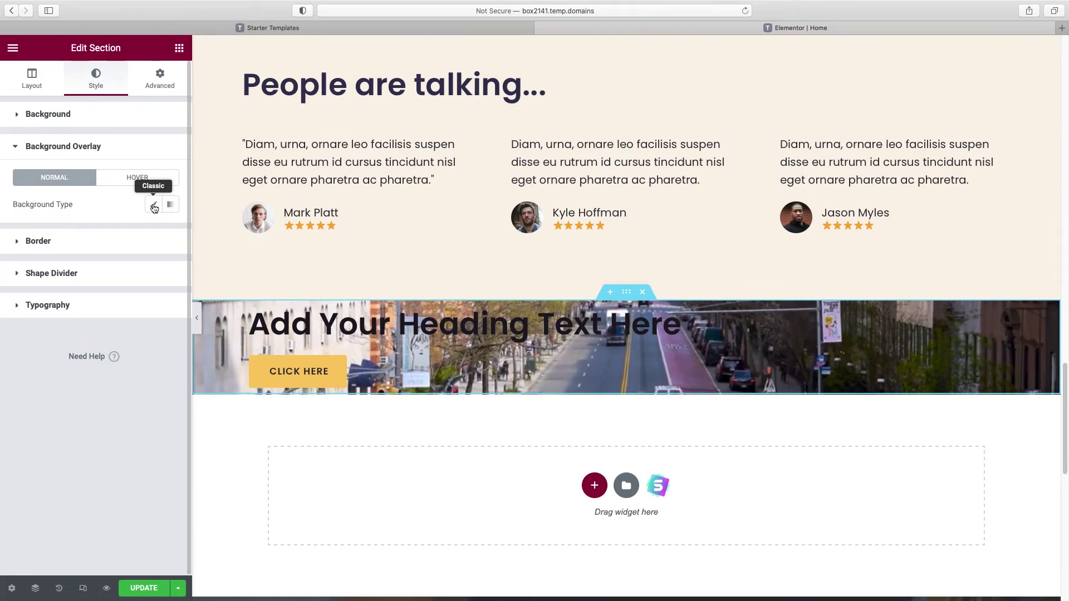
pyautogui.click(154, 206)
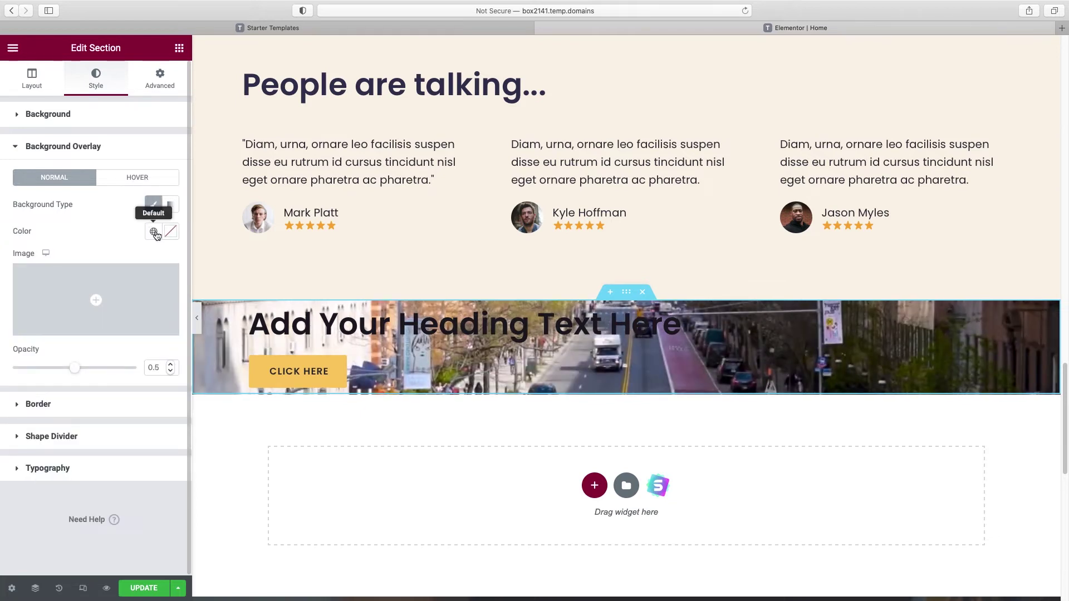
pyautogui.click(153, 231)
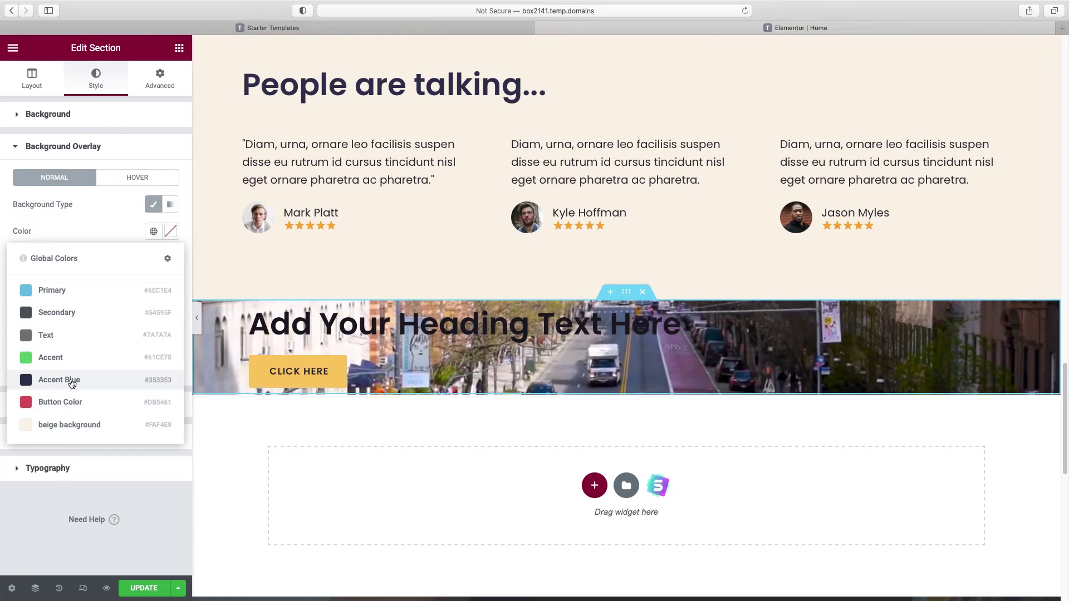
pyautogui.click(73, 379)
pyautogui.moveTo(76, 370); pyautogui.dragTo(105, 371)
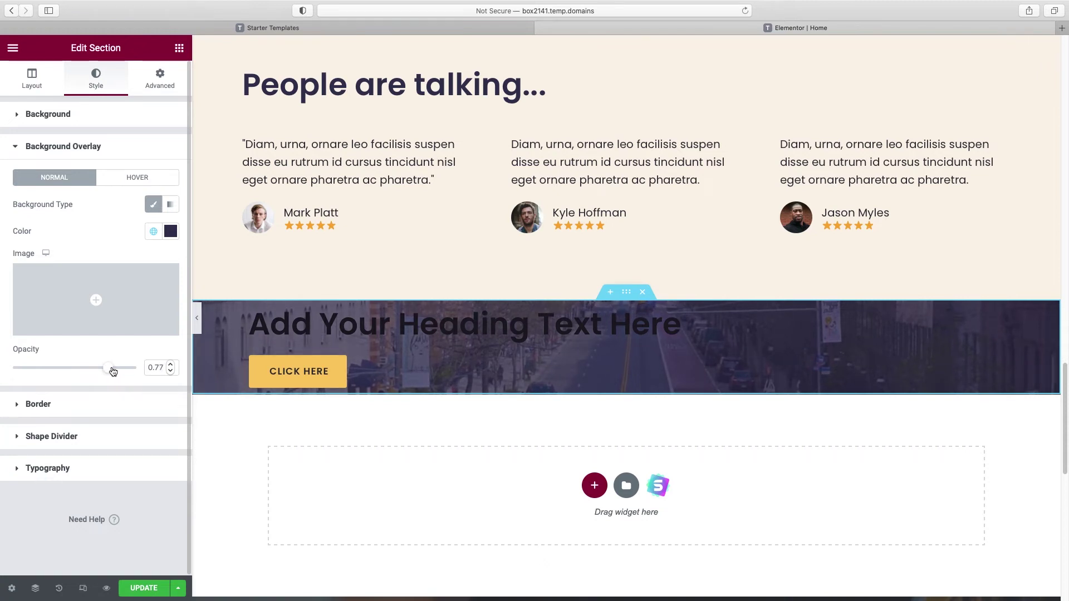
pyautogui.moveTo(117, 371); pyautogui.dragTo(119, 372)
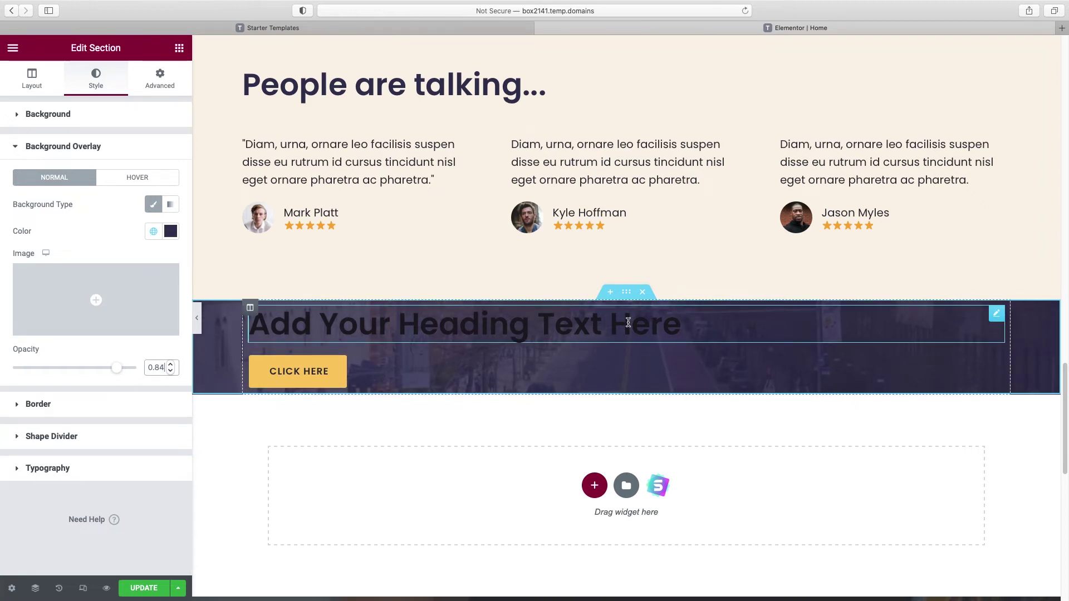
# Step: Make the heading #FFFFFF white, retitle it 'See how we can help you' and centre it
pyautogui.click(631, 324)
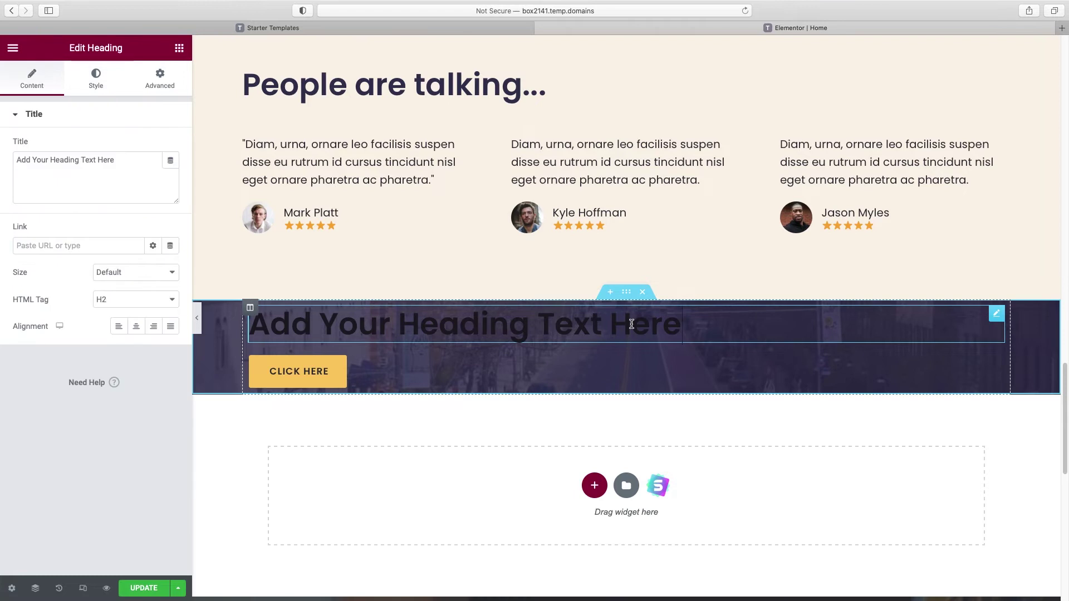
pyautogui.click(95, 86)
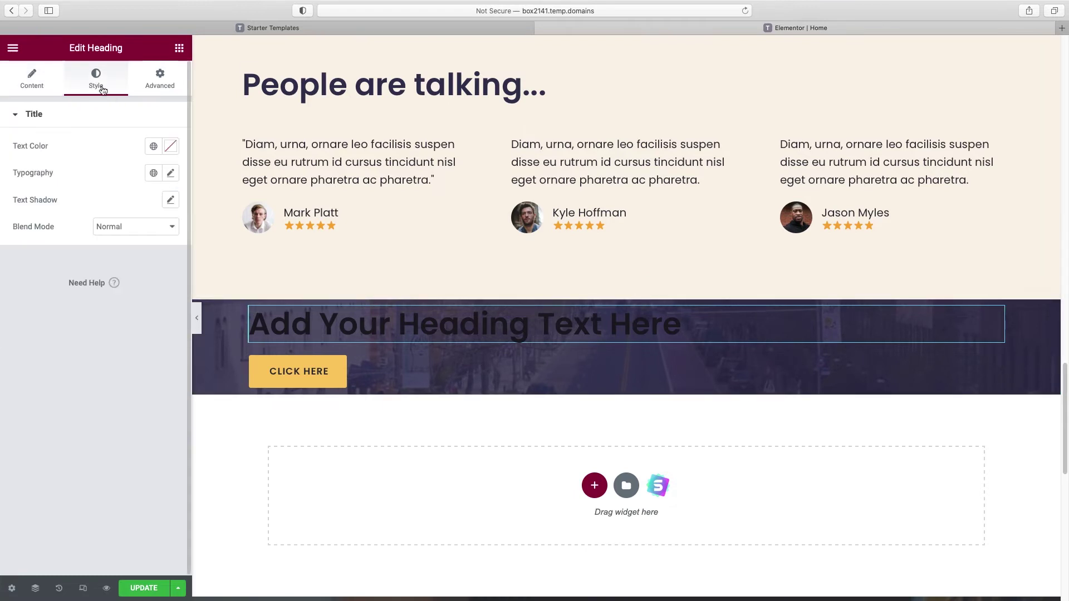
pyautogui.click(171, 147)
pyautogui.write('#FFFFFF')
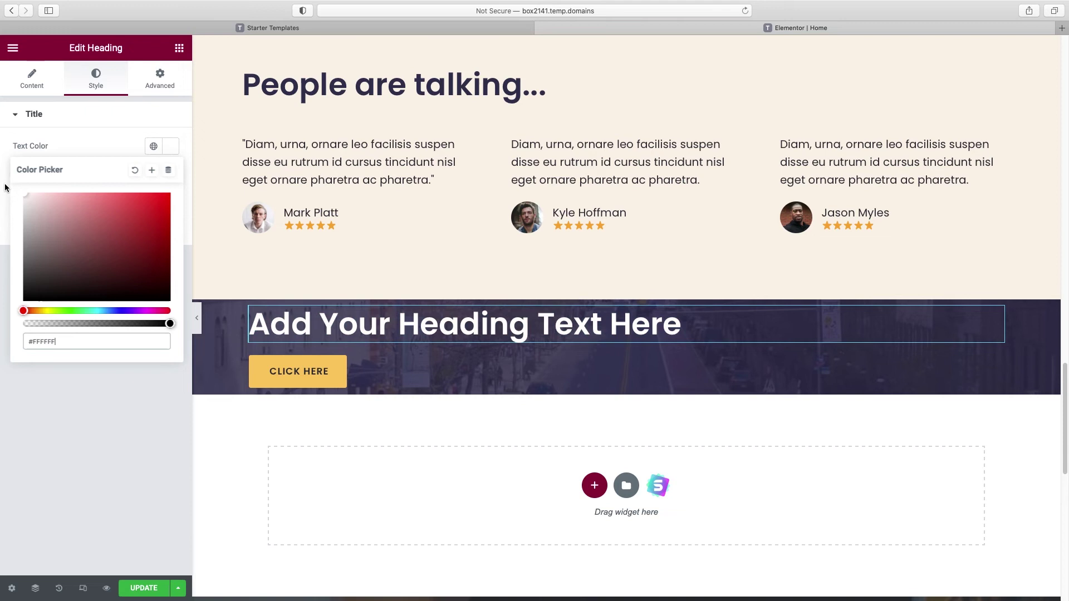
pyautogui.click(32, 80)
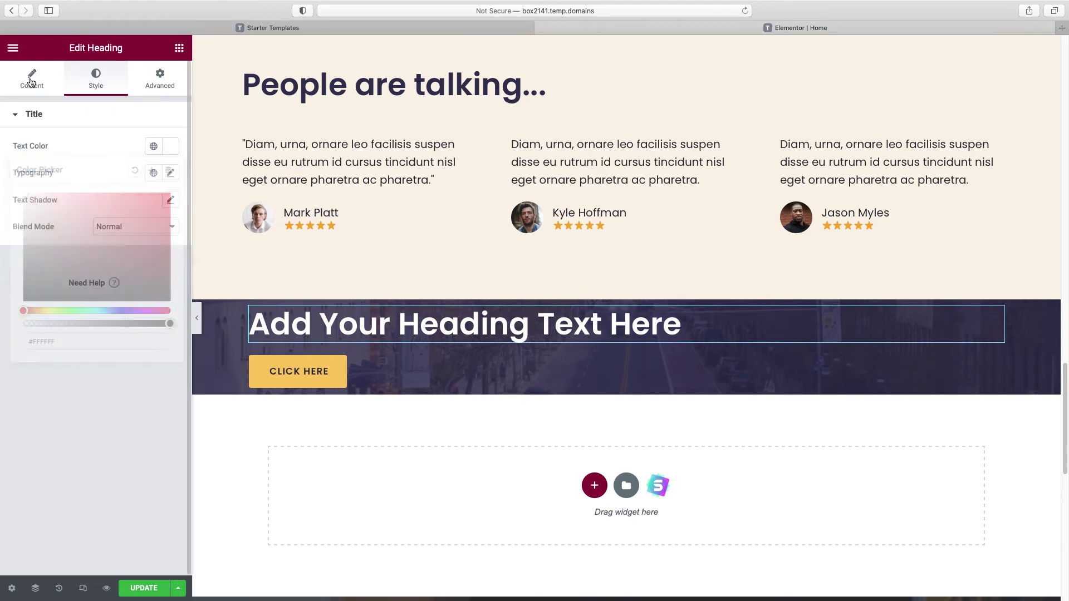
pyautogui.tripleClick(63, 157)
pyautogui.write('See how w')
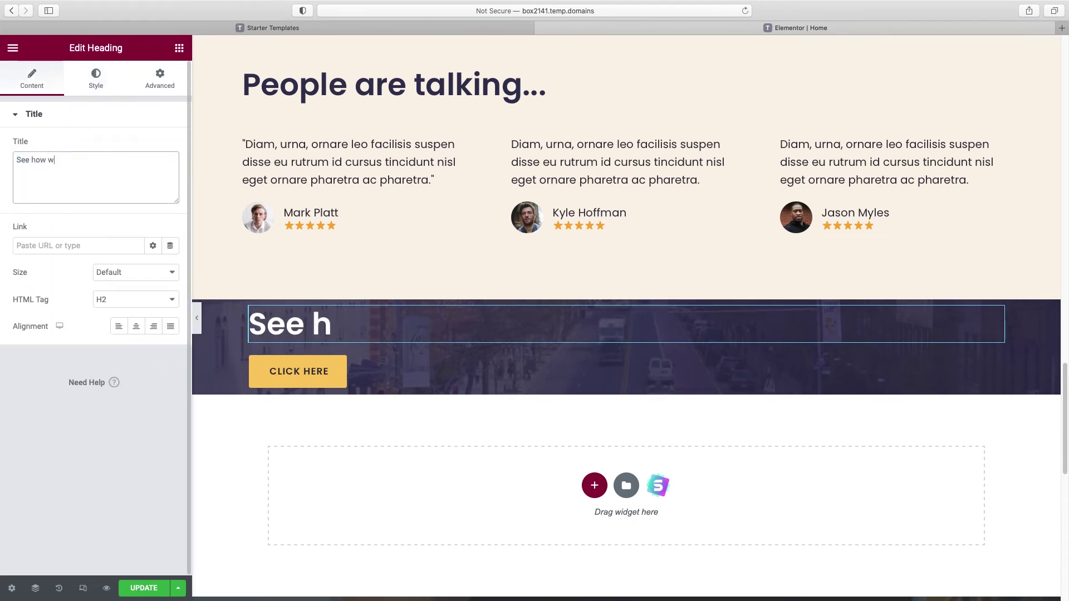
pyautogui.write('e can help you')
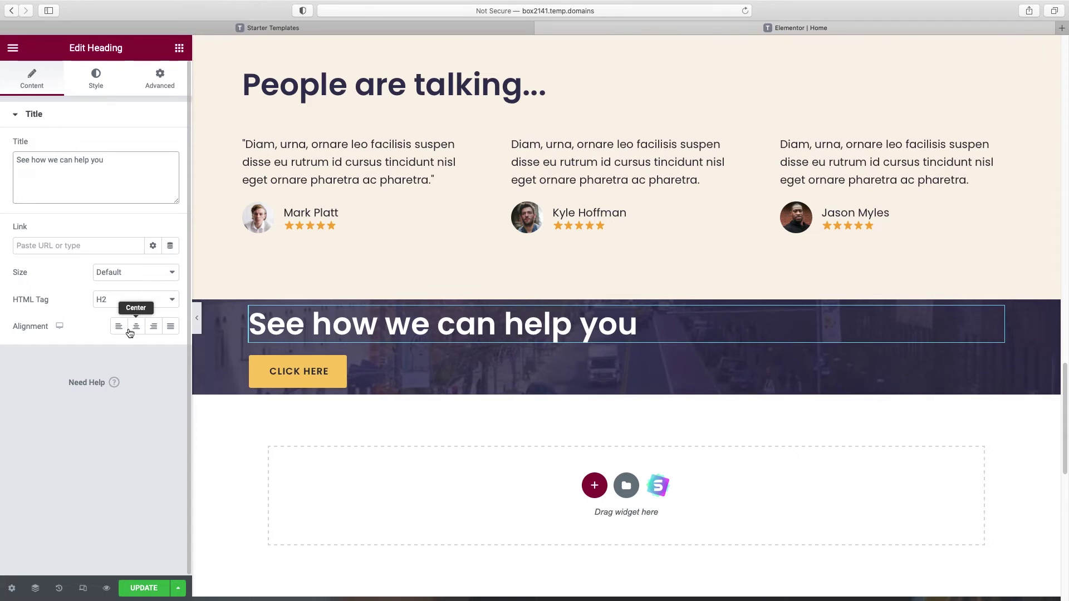
pyautogui.click(137, 329)
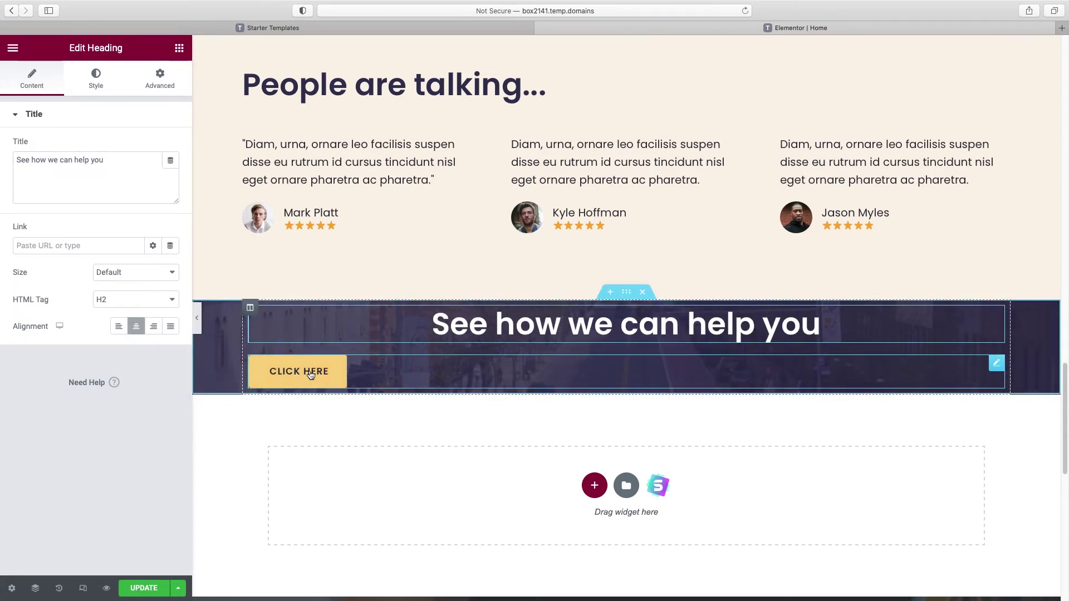
# Step: Copy the hero Book Consultation button and paste its style onto the CLICK HERE button
pyautogui.scroll(20, 311, 374)
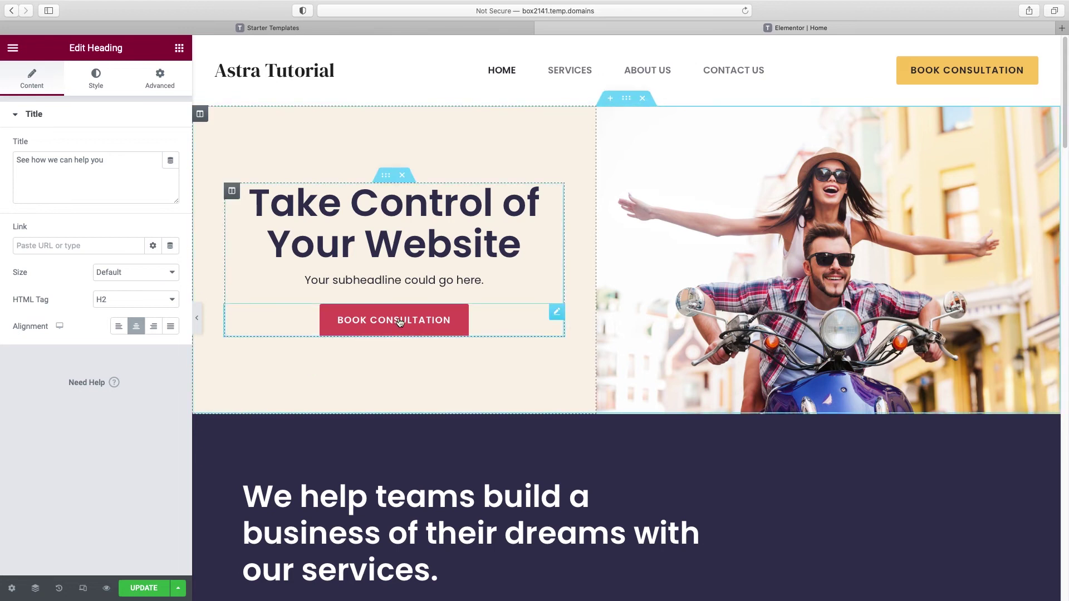
pyautogui.rightClick(399, 323)
pyautogui.click(427, 370)
pyautogui.scroll(-15, 431, 374)
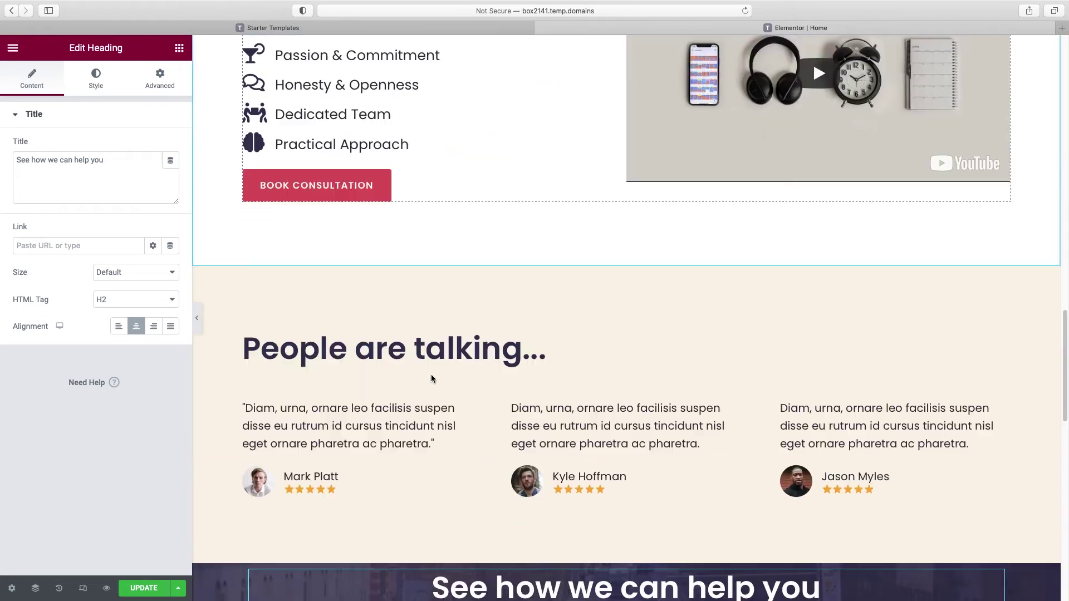
pyautogui.scroll(-6, 432, 378)
pyautogui.rightClick(343, 321)
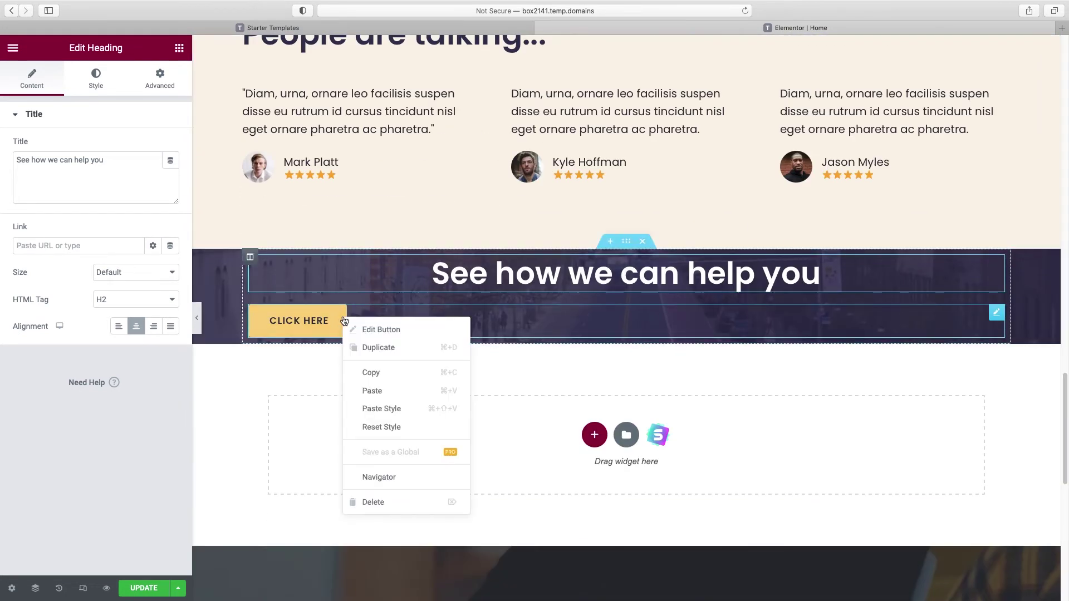
pyautogui.click(381, 409)
# Step: Replace the button label with 'book consultation'
pyautogui.click(630, 321)
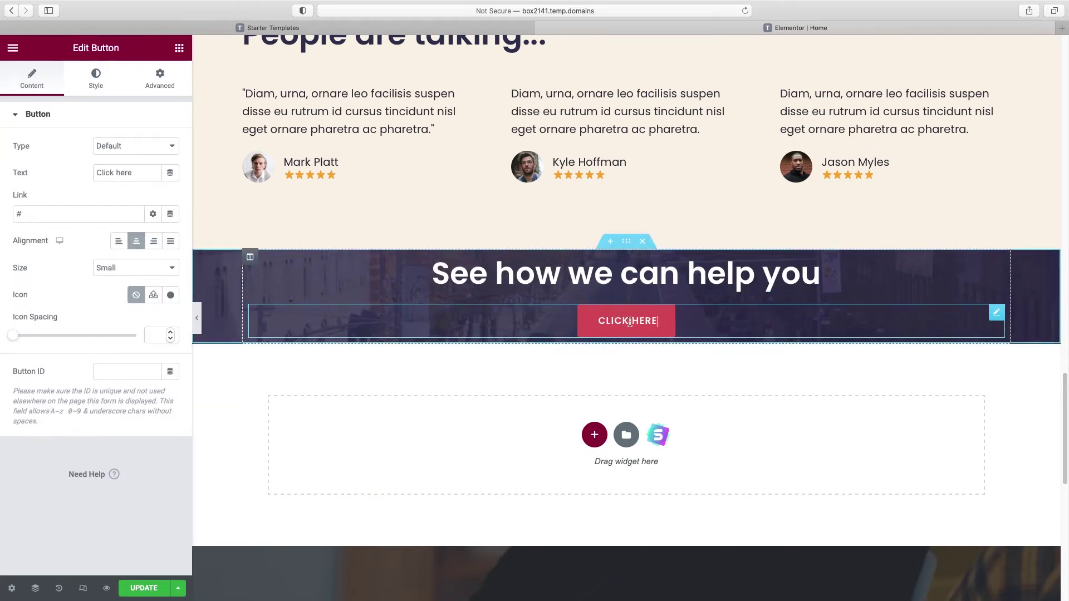
pyautogui.doubleClick(107, 174)
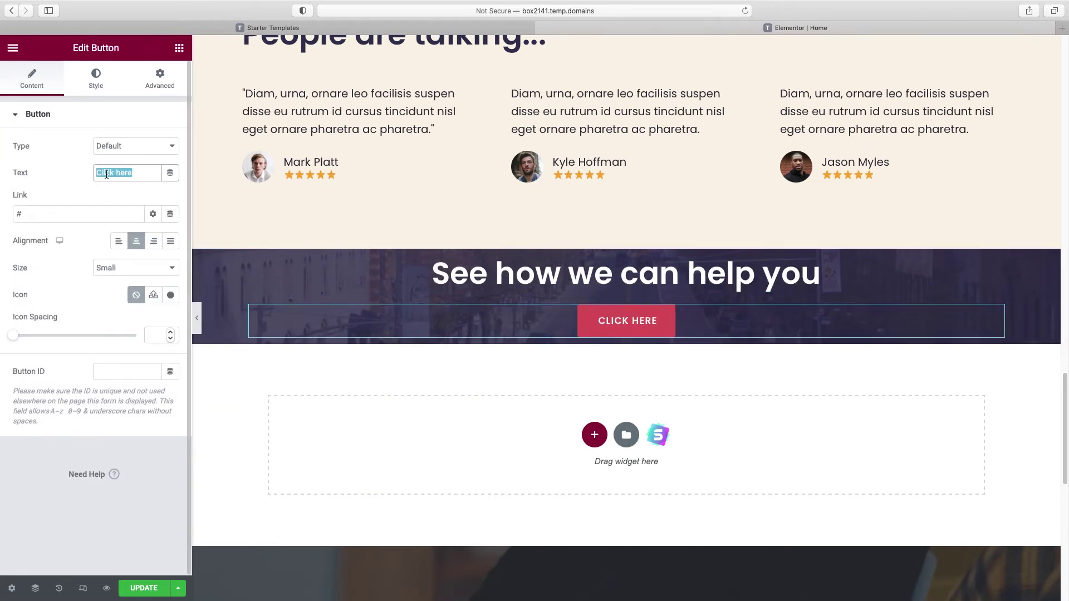
pyautogui.write('book con')
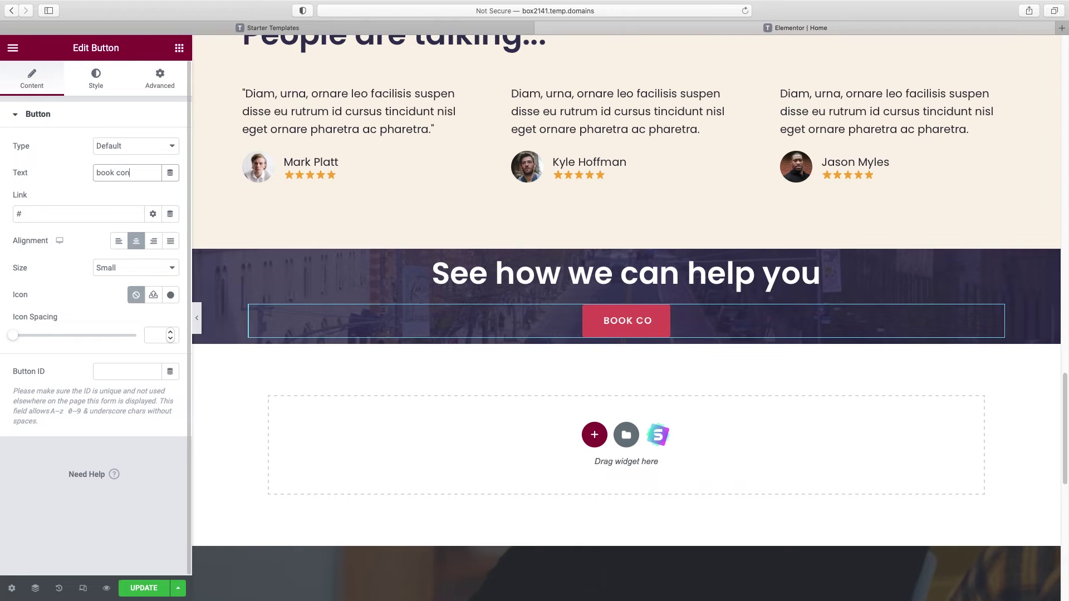
pyautogui.write('sultation')
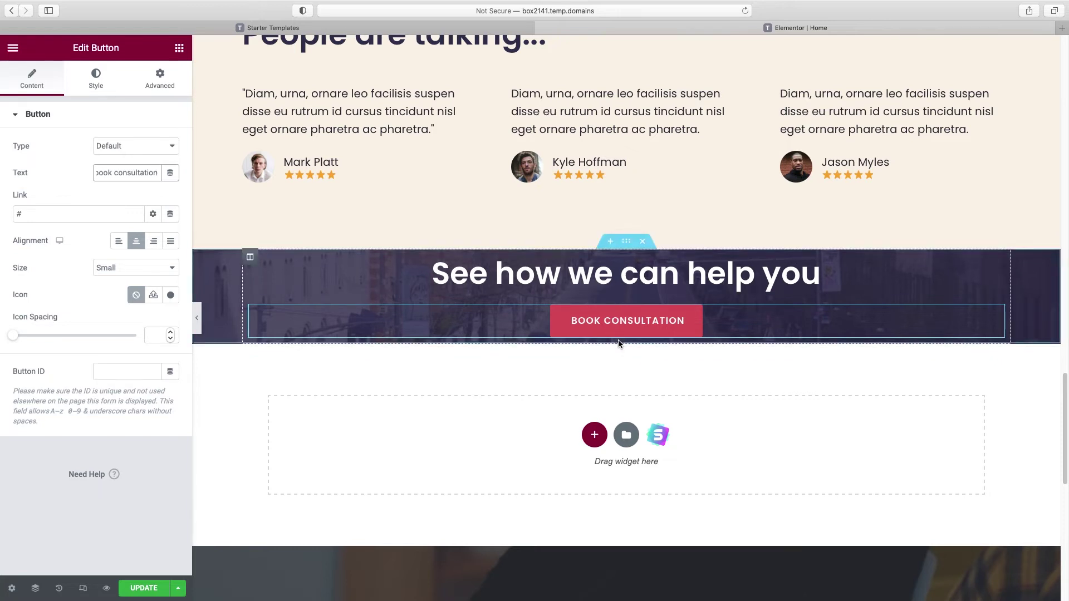
# Step: Set the call-to-action section's top and bottom padding to 50 px, then collapse the editor panel
pyautogui.click(626, 243)
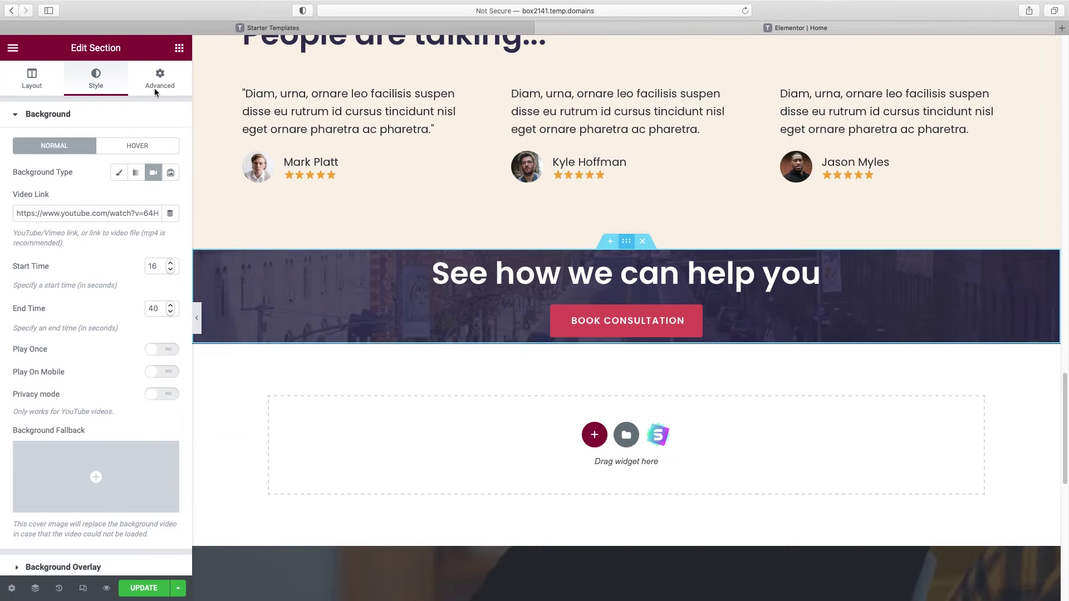
pyautogui.click(161, 86)
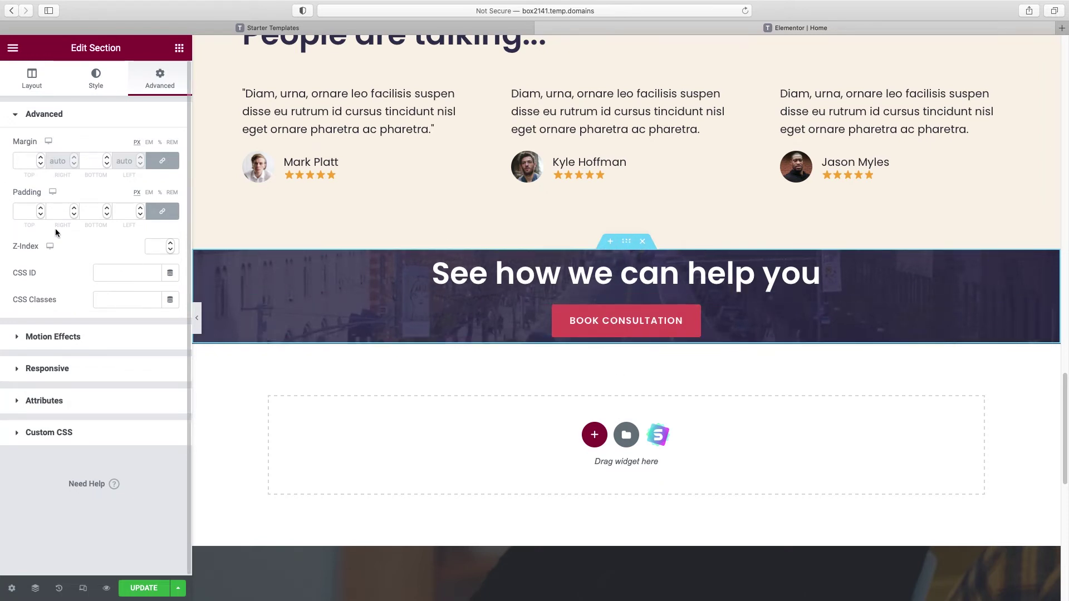
pyautogui.click(163, 214)
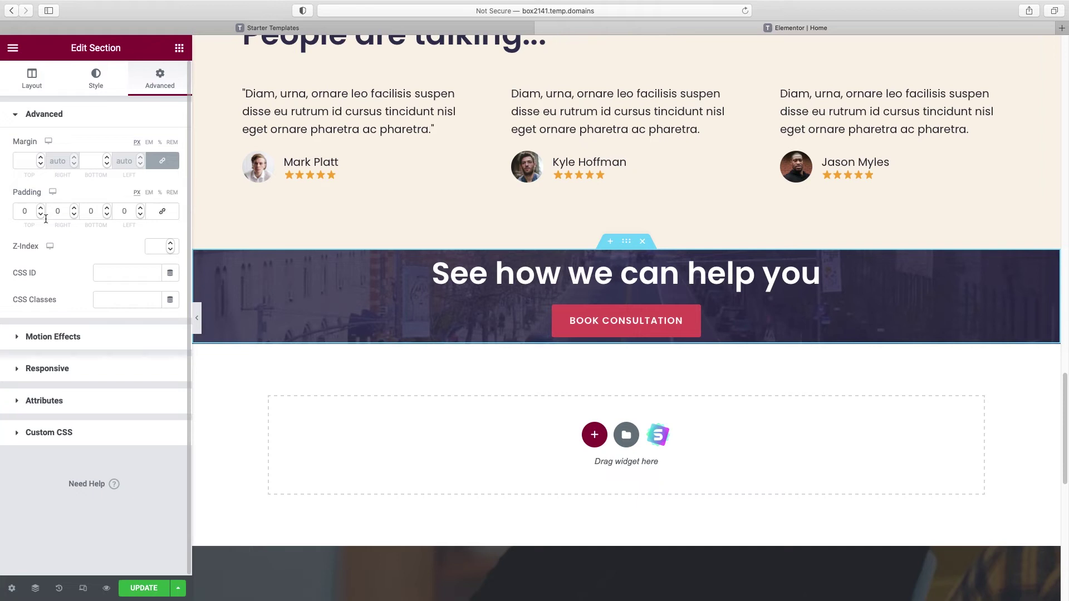
pyautogui.click(19, 213)
pyautogui.write('5')
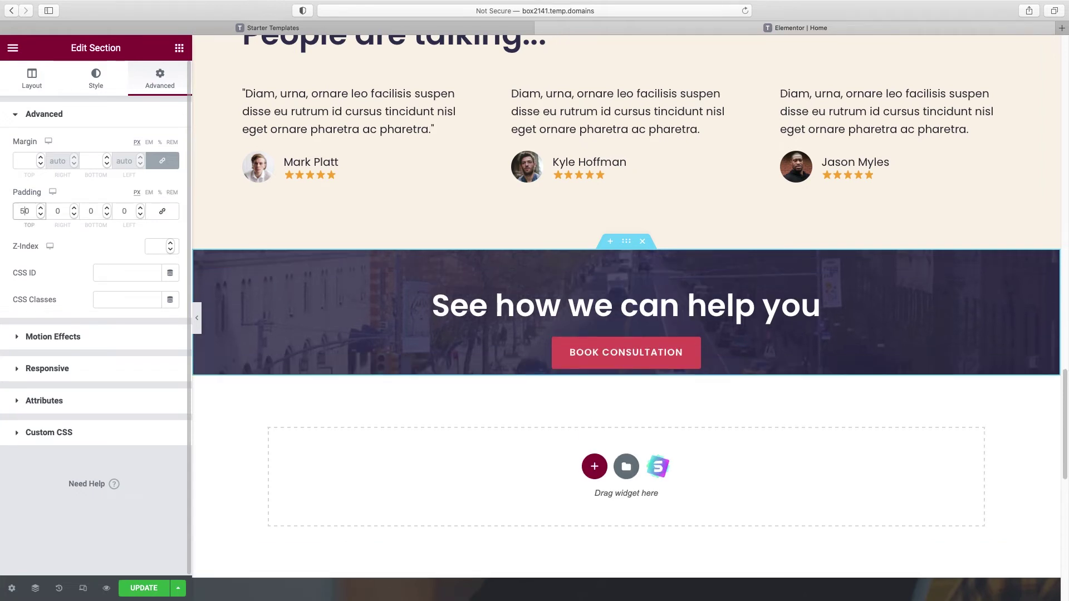
pyautogui.click(86, 213)
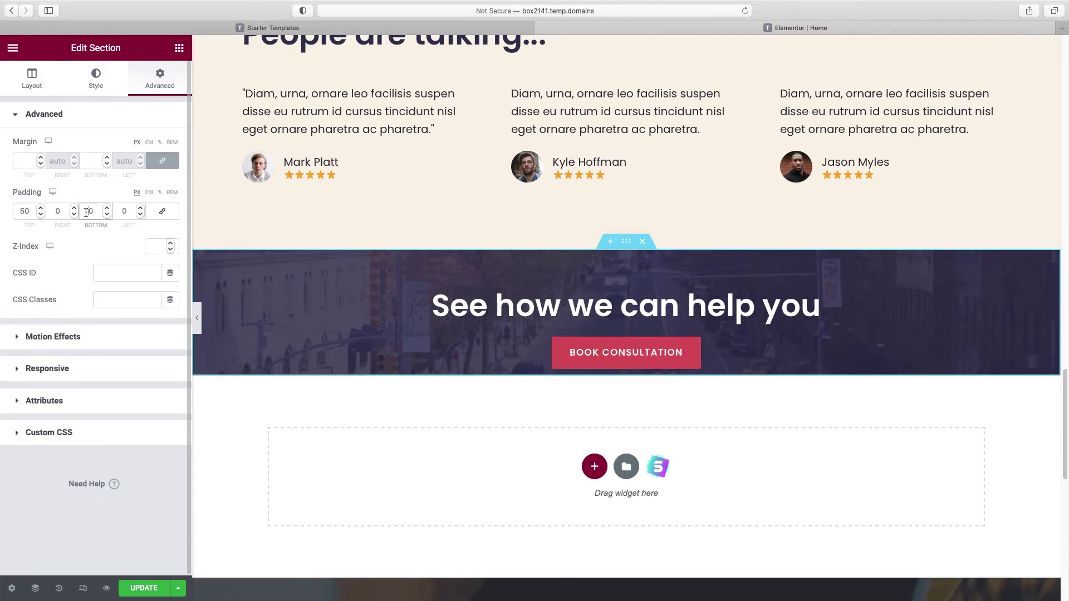
pyautogui.write('5')
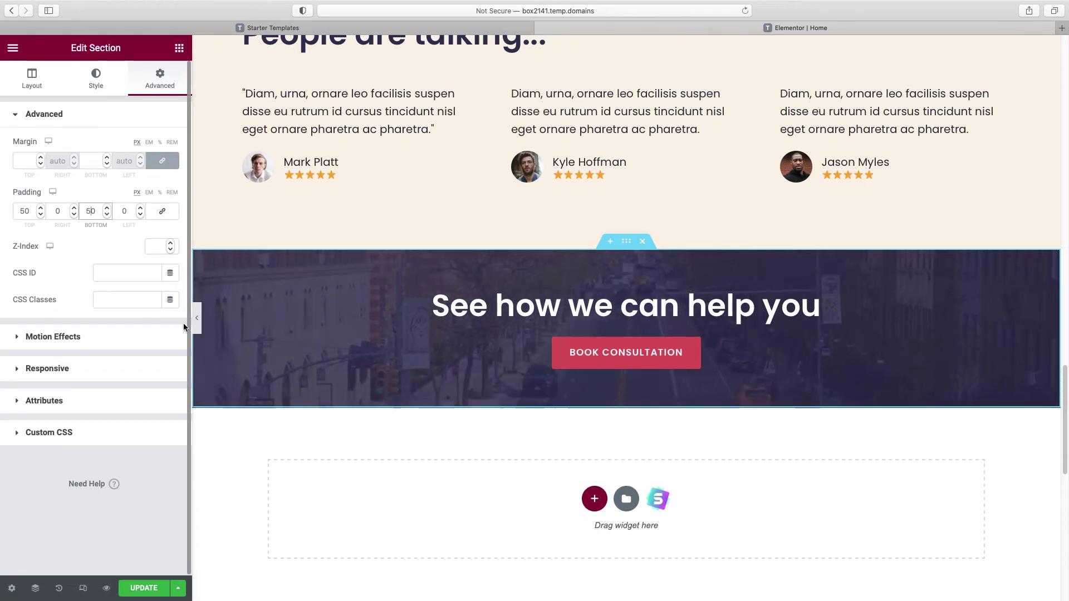
pyautogui.click(197, 318)
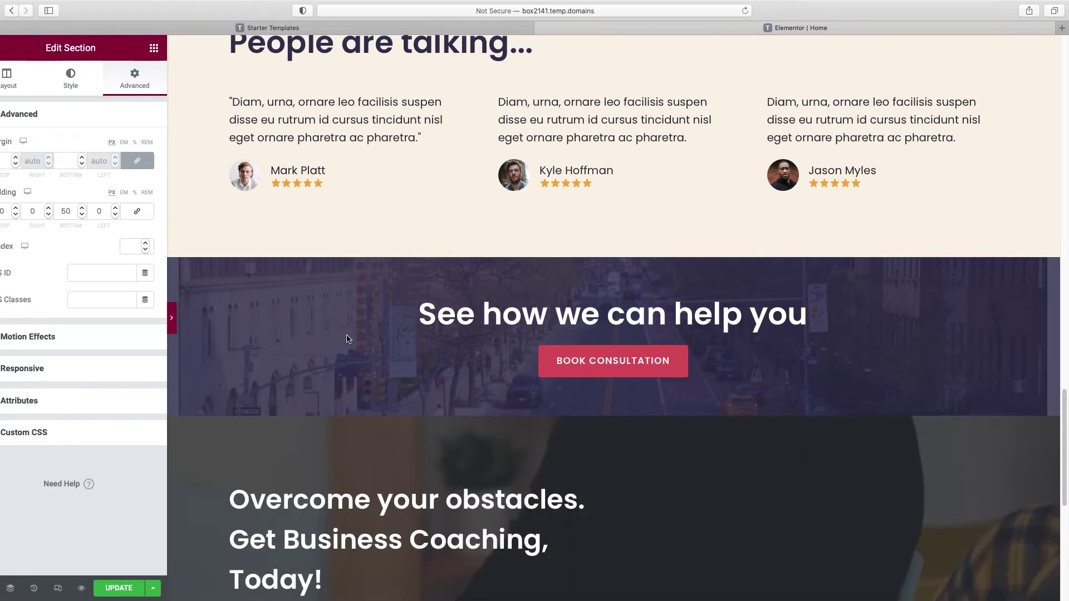
# Step: Scroll through the full-width homepage preview and back to the top, then reopen the Elementor panel
pyautogui.scroll(-5, 426, 339)
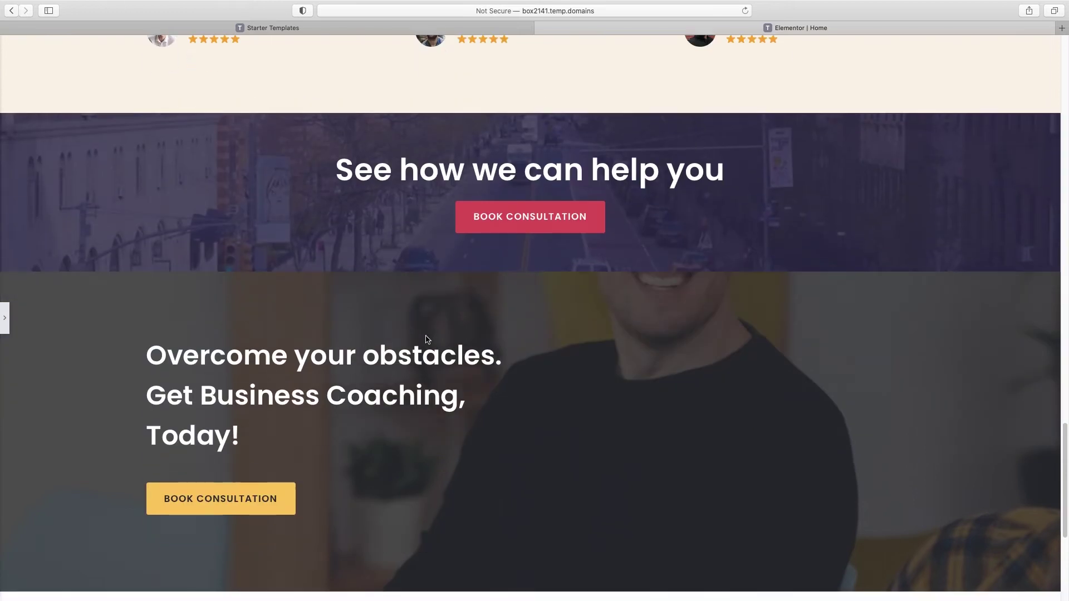
pyautogui.scroll(-3, 553, 484)
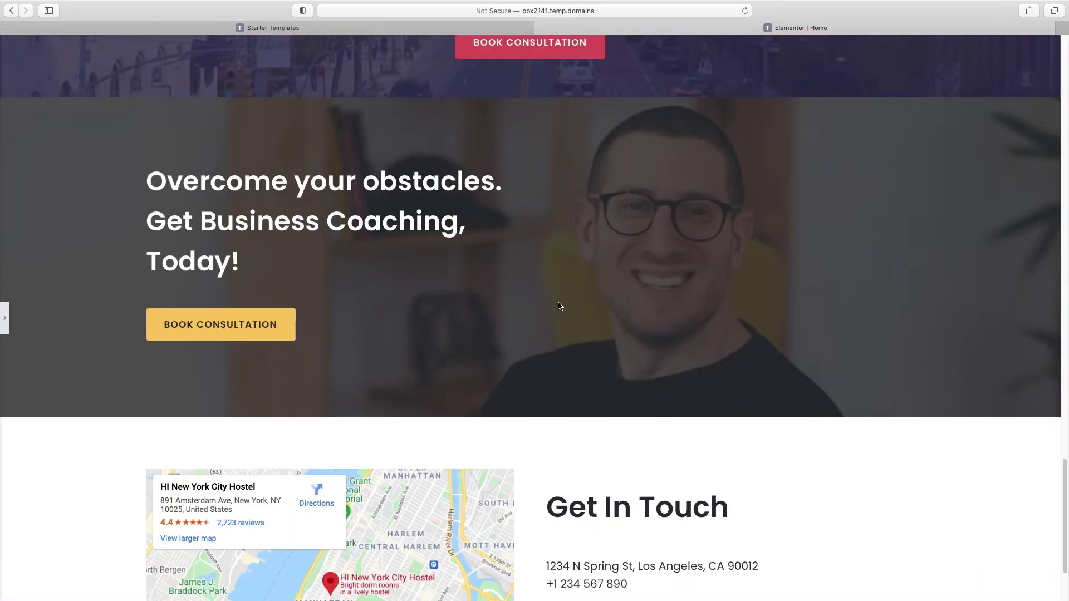
pyautogui.scroll(1, 510, 262)
pyautogui.scroll(2, 706, 334)
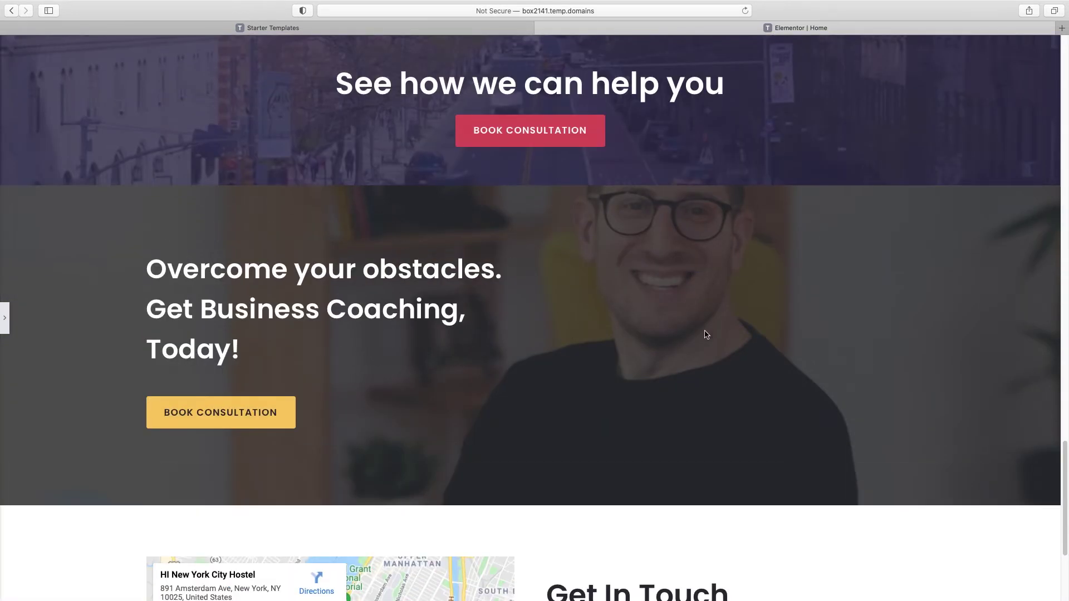
pyautogui.scroll(10, 1057, 479)
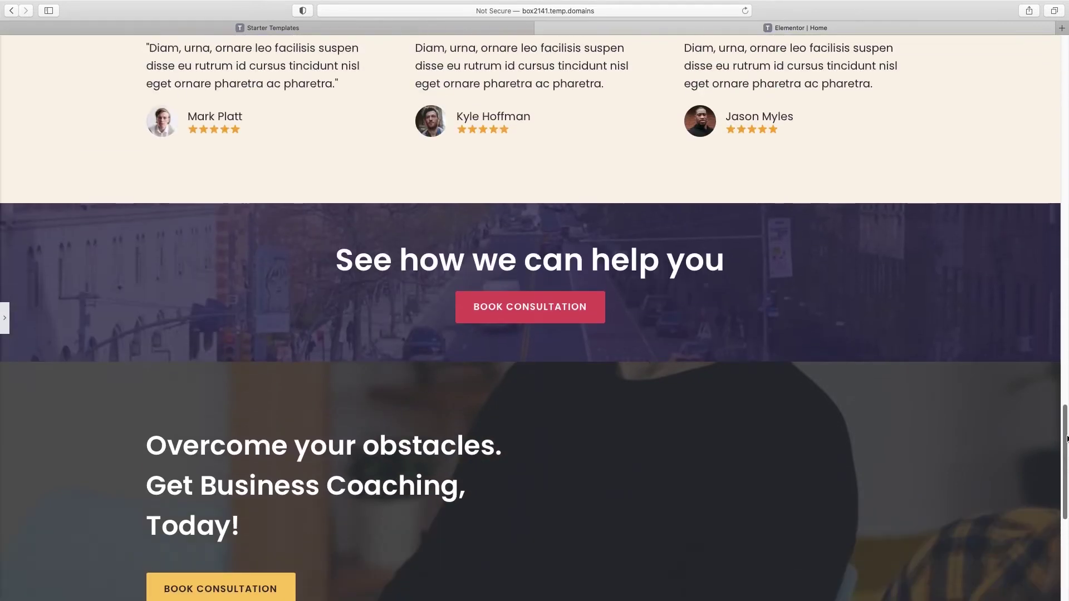
pyautogui.scroll(15, 1060, 304)
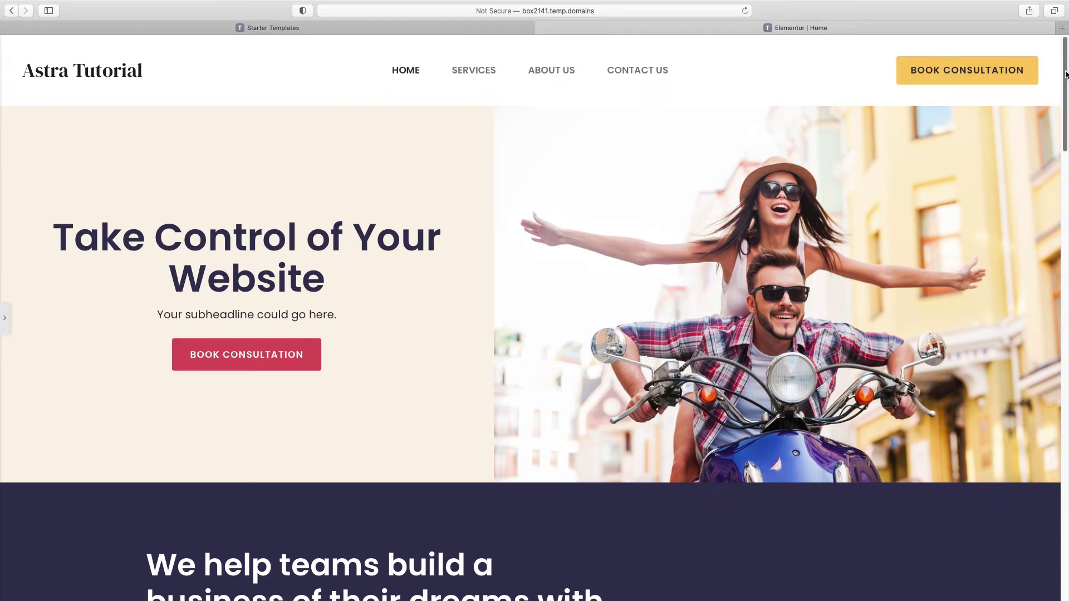
pyautogui.moveTo(1066, 74); pyautogui.dragTo(1065, 74)
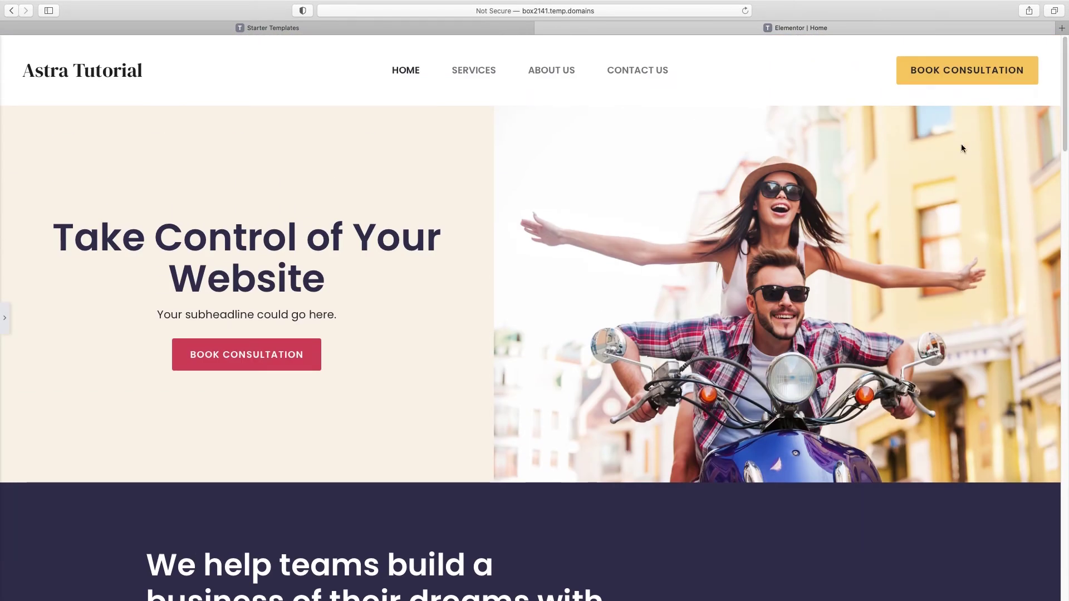
pyautogui.moveTo(2, 320)
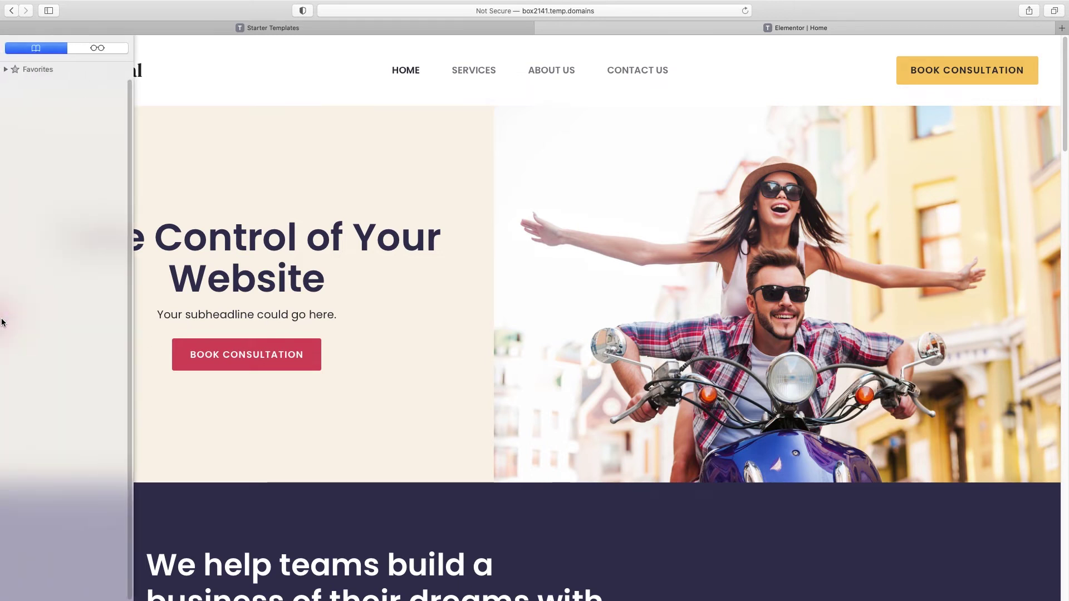
pyautogui.click(6, 319)
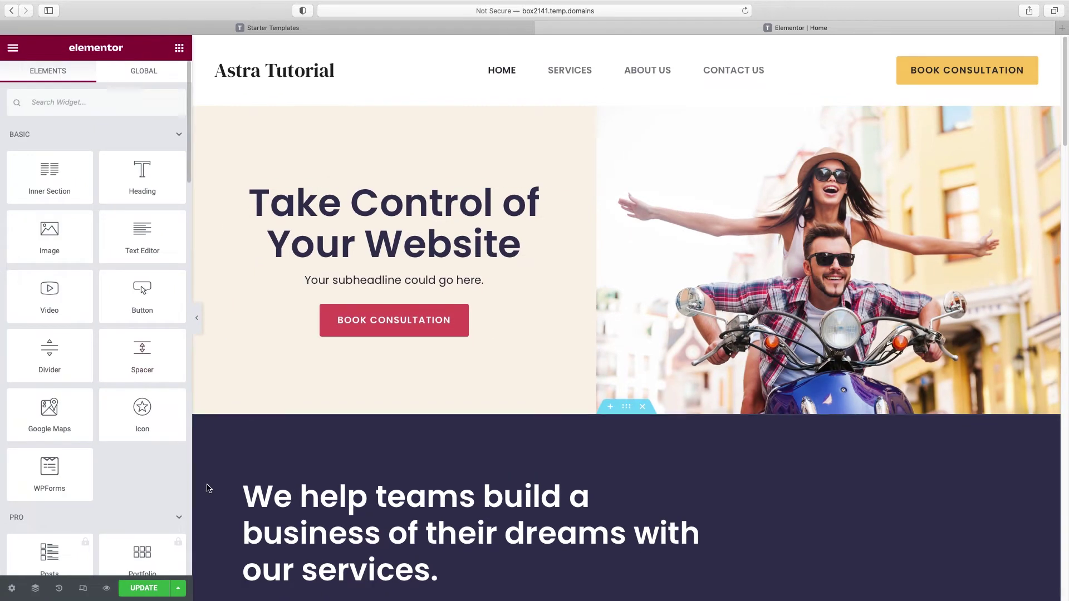
# Step: Update the homepage and view the saved changes in a new preview tab
pyautogui.click(149, 590)
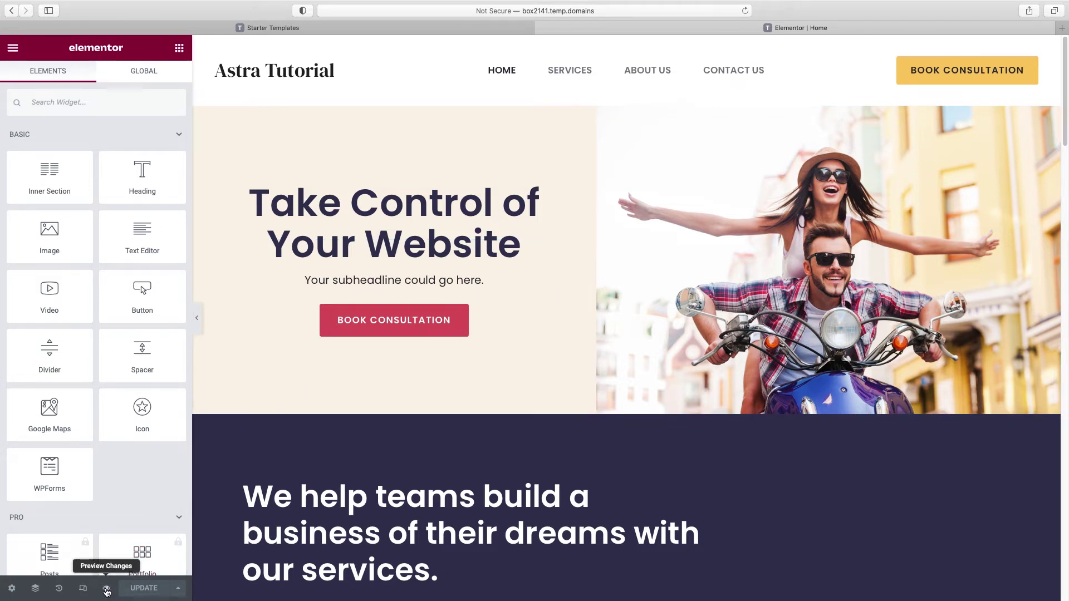
pyautogui.click(108, 590)
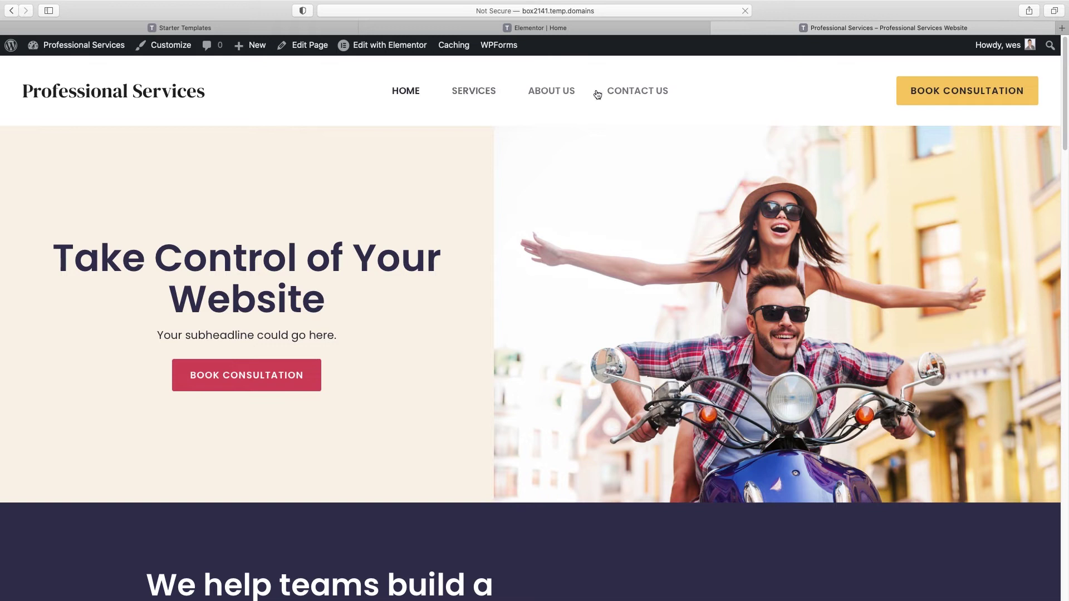
# Step: Go to the SERVICES page from the site menu and choose Edit with Elementor
pyautogui.click(473, 94)
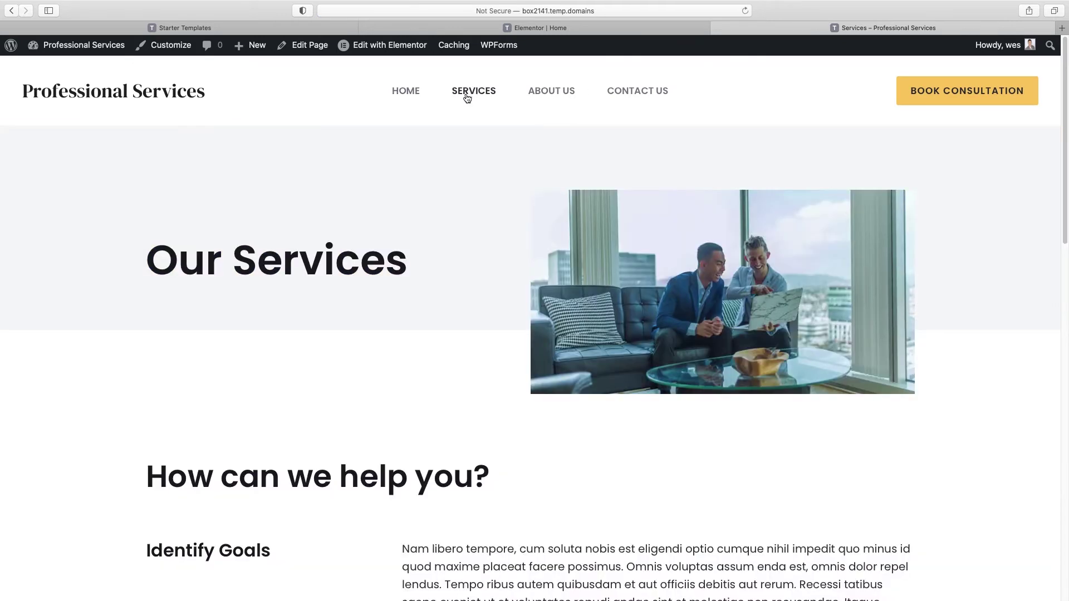
pyautogui.scroll(-20, 662, 381)
pyautogui.scroll(20, 663, 396)
pyautogui.click(400, 49)
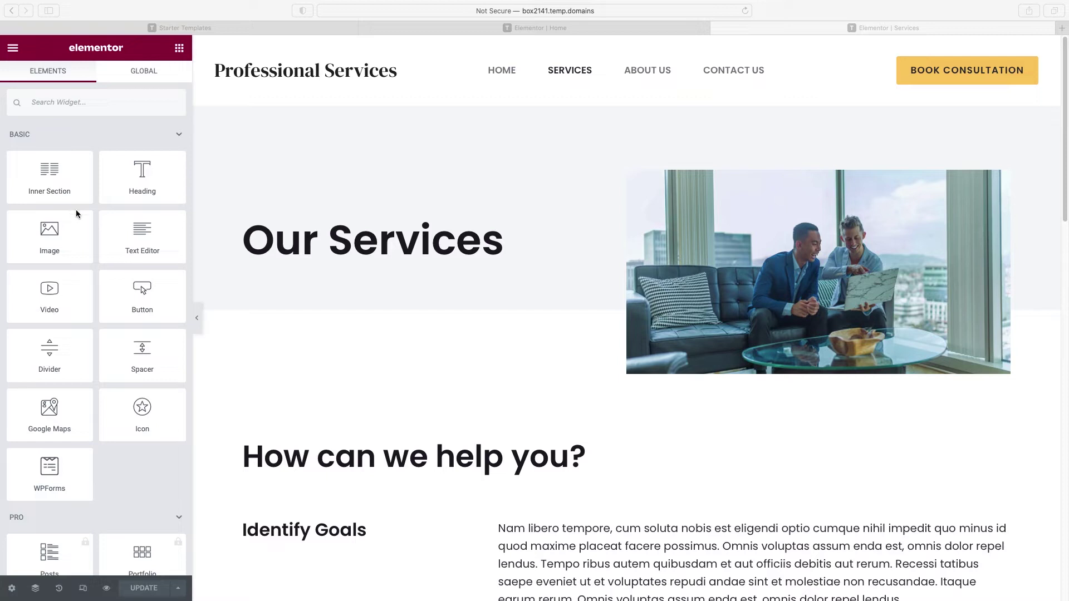
# Step: Set the Our Services heading text colour to the global Accent Blue
pyautogui.click(562, 285)
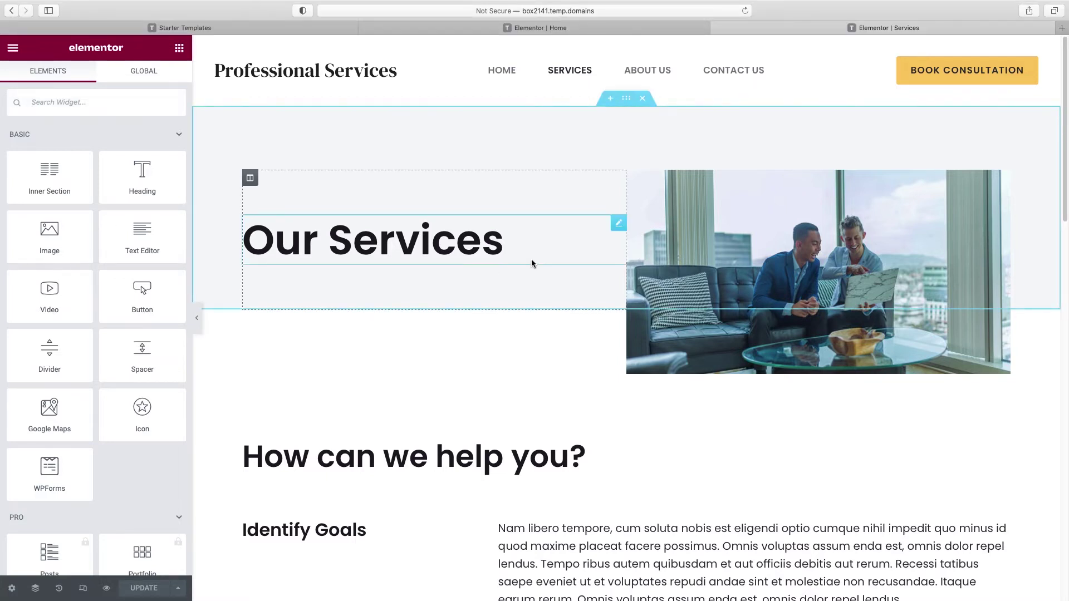
pyautogui.click(375, 247)
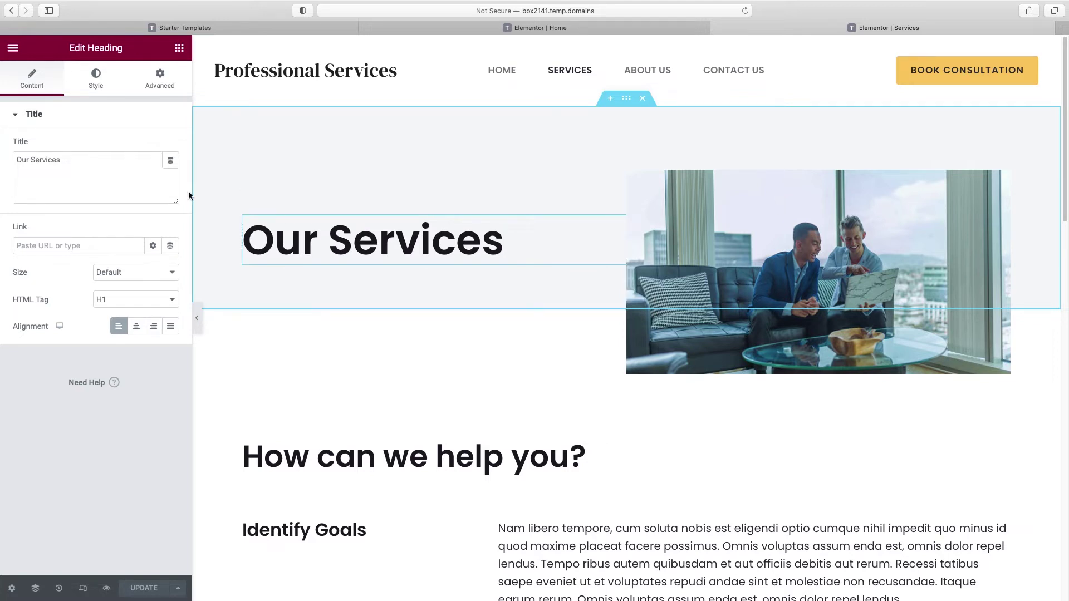
pyautogui.click(98, 78)
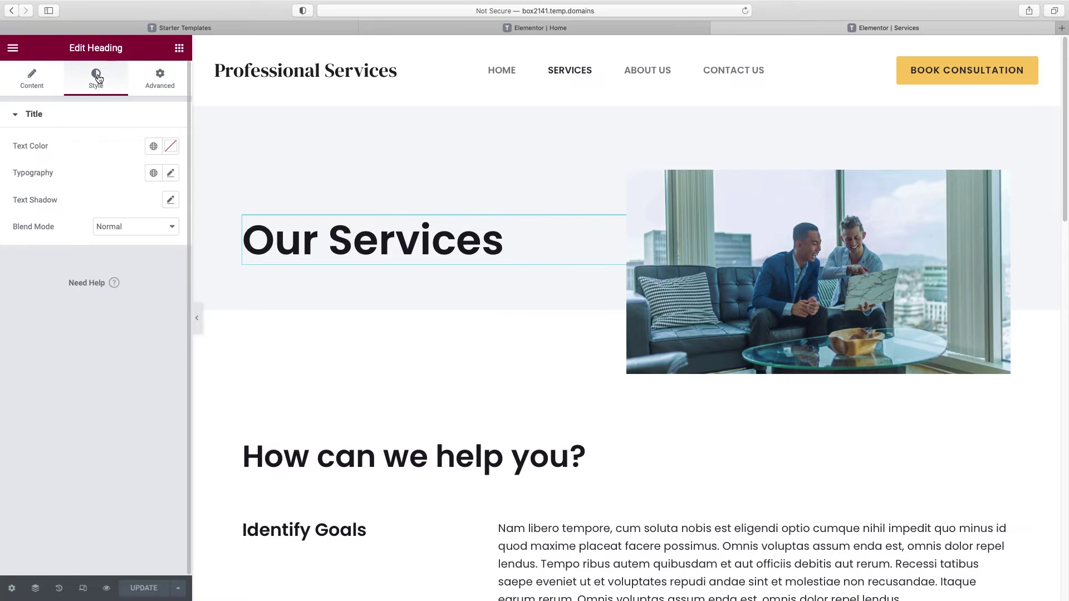
pyautogui.click(153, 147)
pyautogui.click(64, 297)
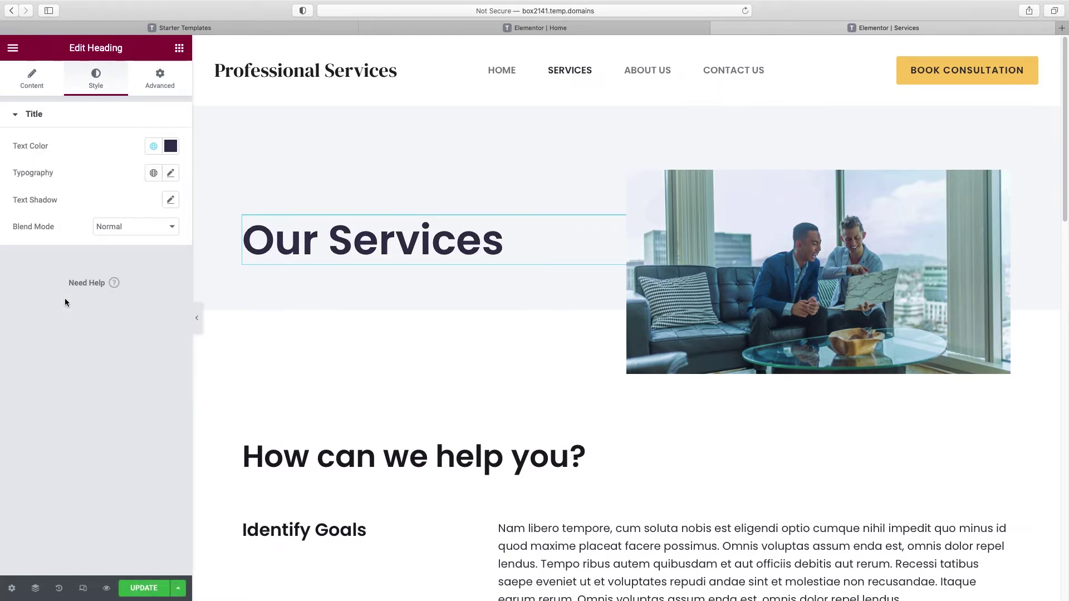
# Step: Give the hero section the global beige background colour
pyautogui.click(627, 100)
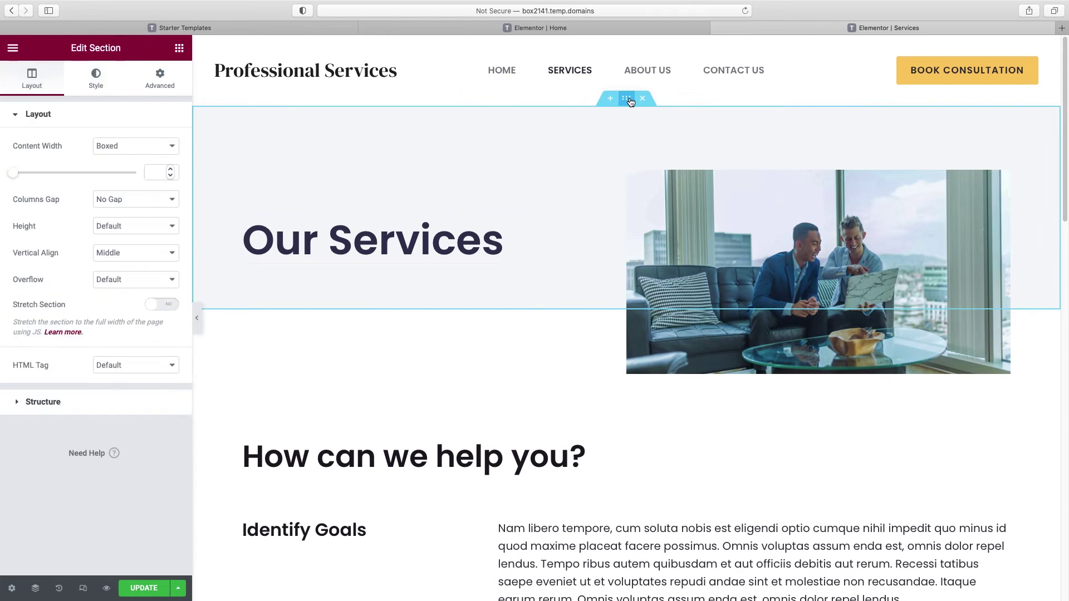
pyautogui.click(98, 82)
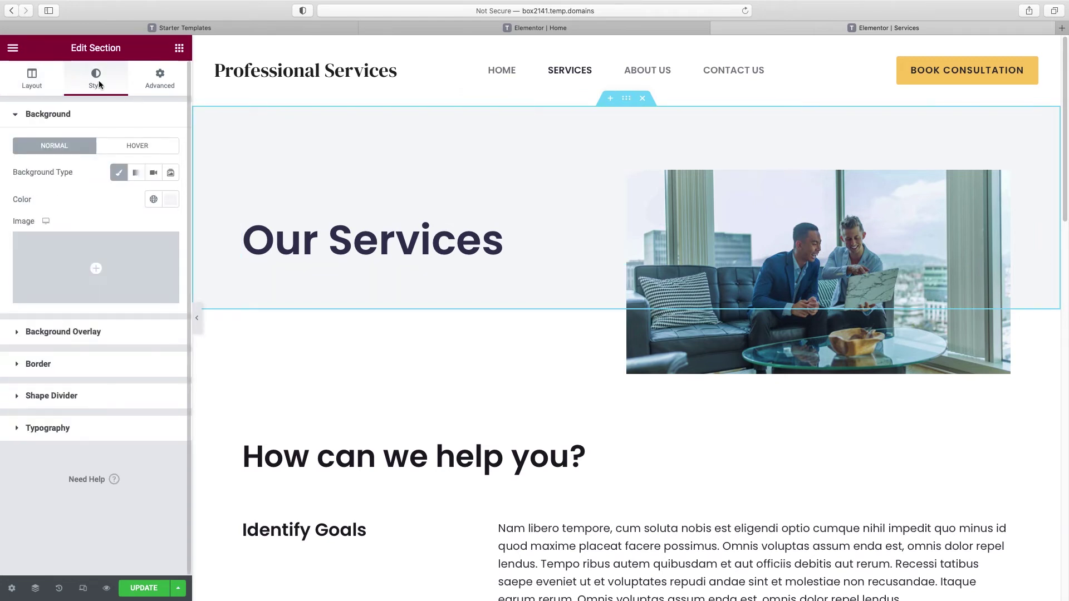
pyautogui.click(154, 202)
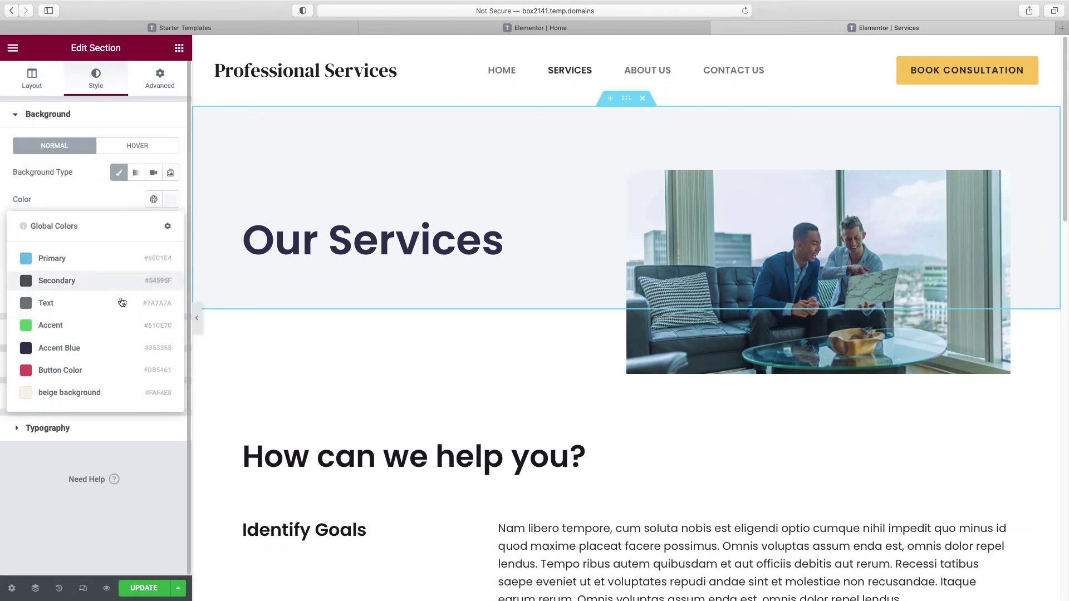
pyautogui.click(101, 392)
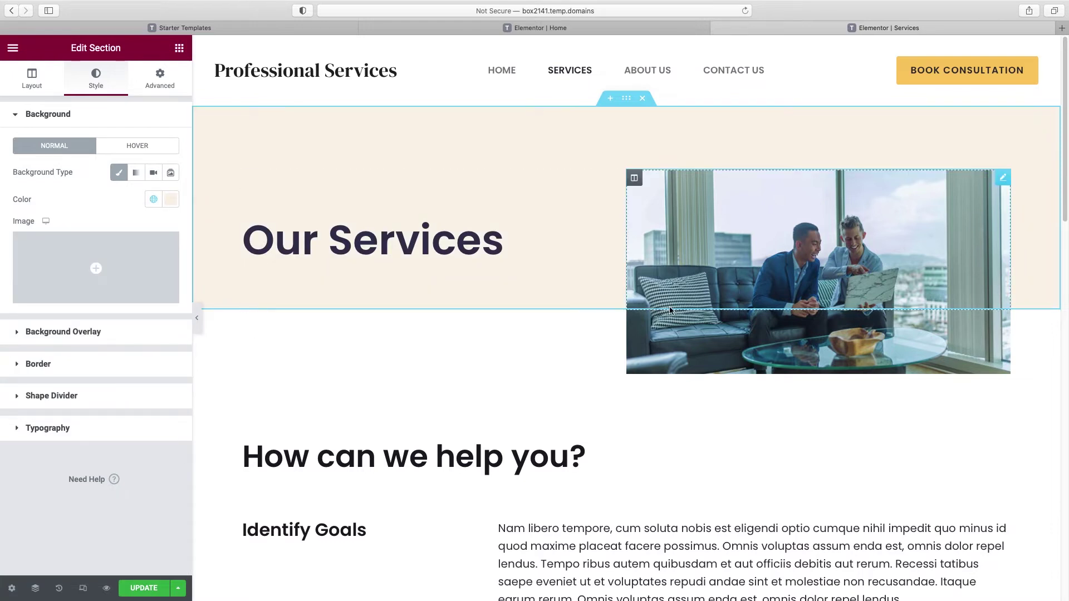
# Step: Swap the hero image for the group photo of colleagues at laptops from the Media Library
pyautogui.click(1004, 177)
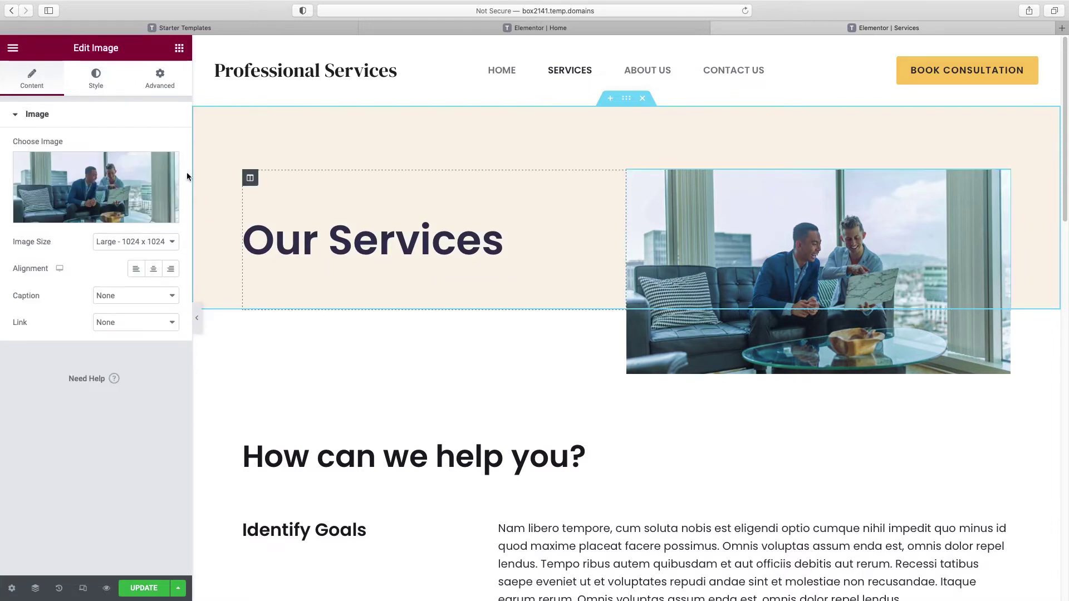
pyautogui.click(86, 217)
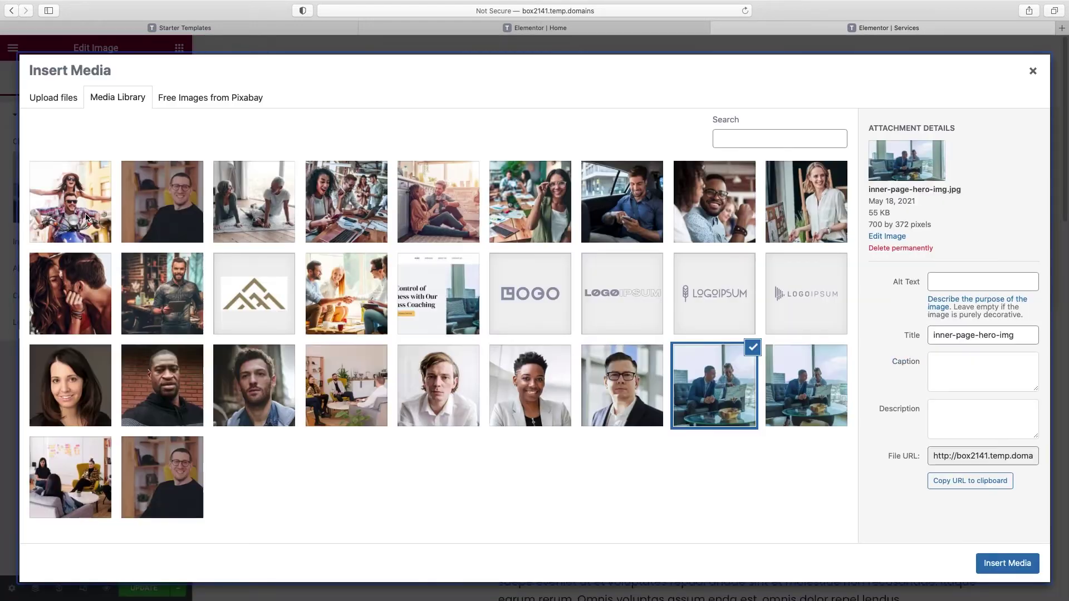
pyautogui.click(357, 198)
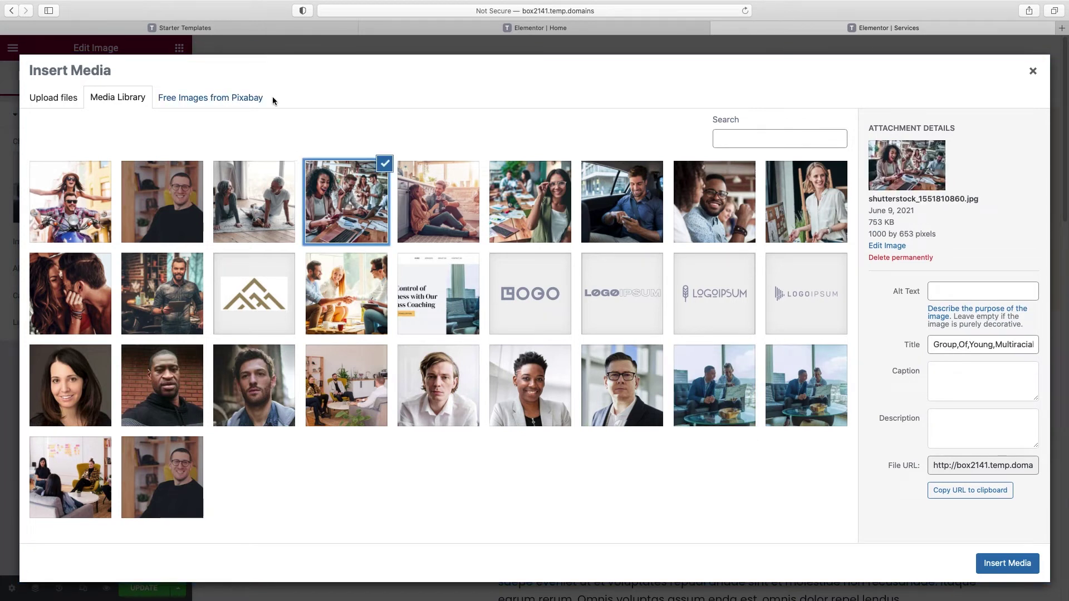
pyautogui.click(1002, 564)
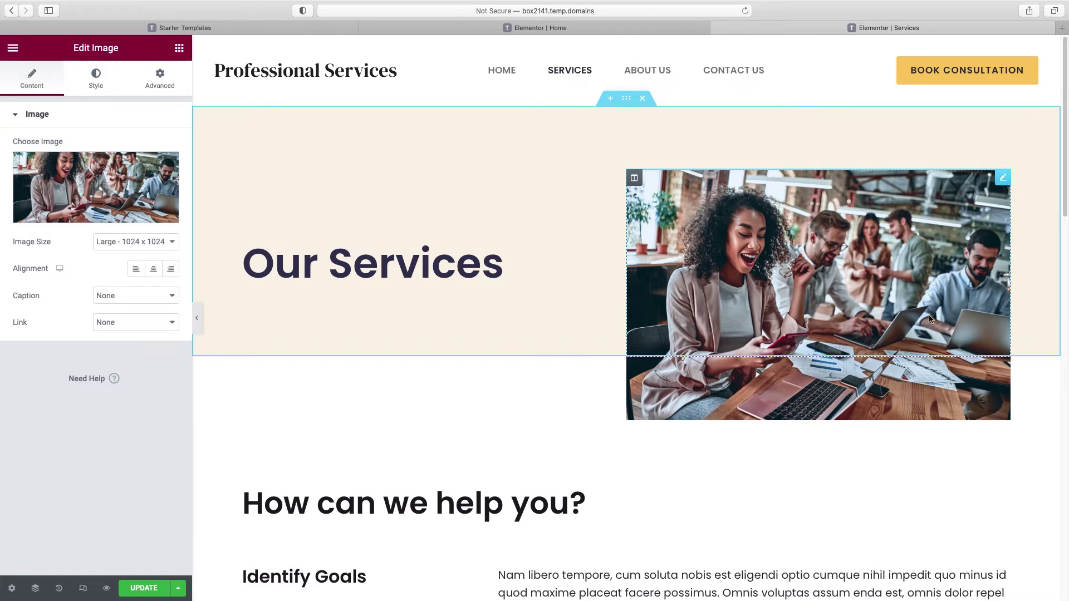
# Step: Delete the hero photo and set the smiling couple photo as the section's background image
pyautogui.rightClick(1001, 179)
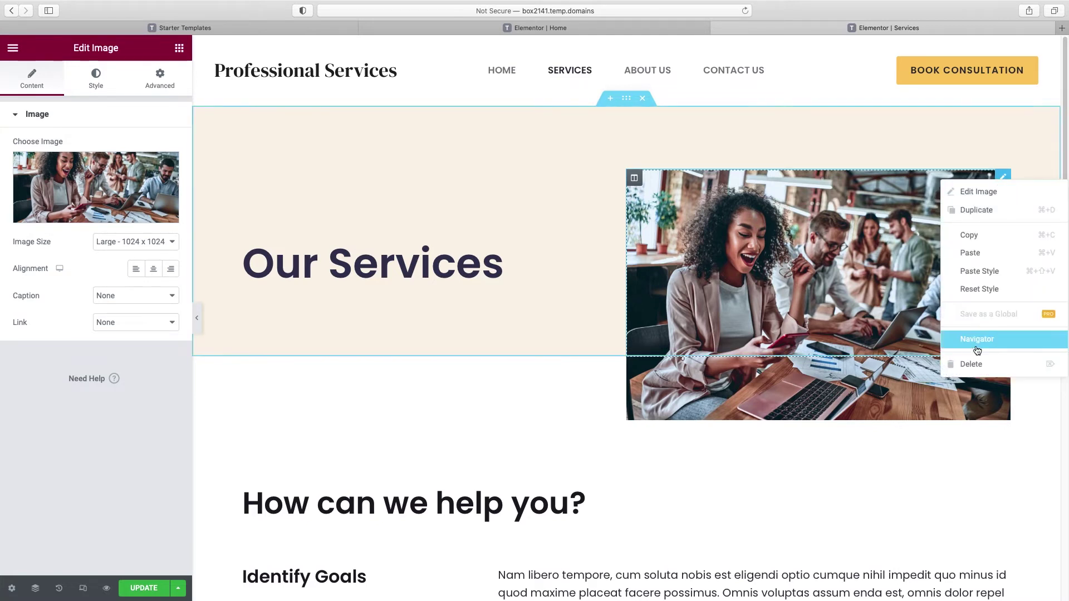
pyautogui.click(974, 365)
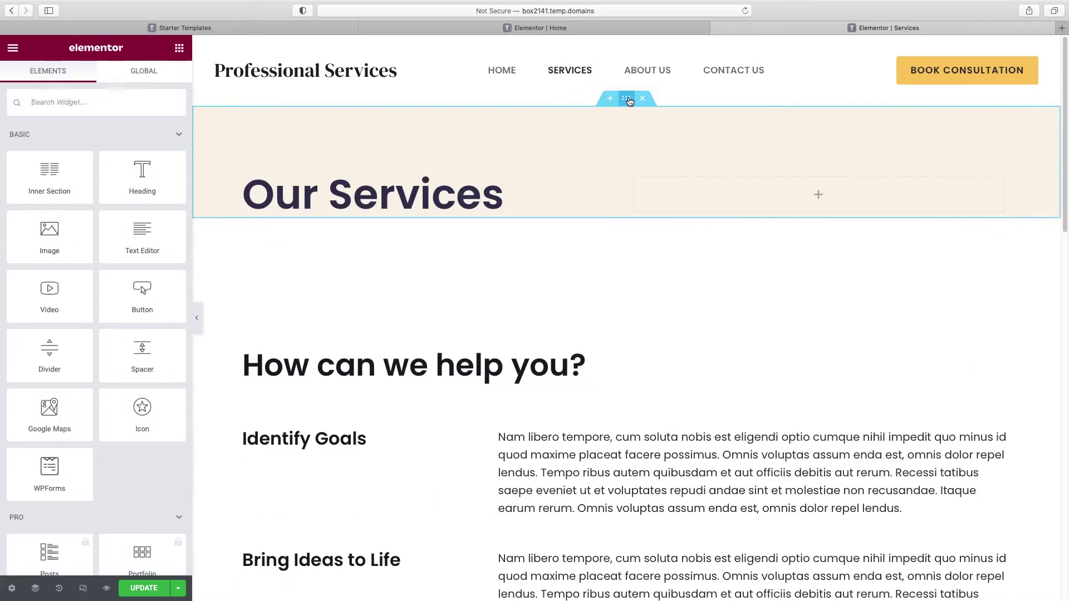
pyautogui.click(629, 101)
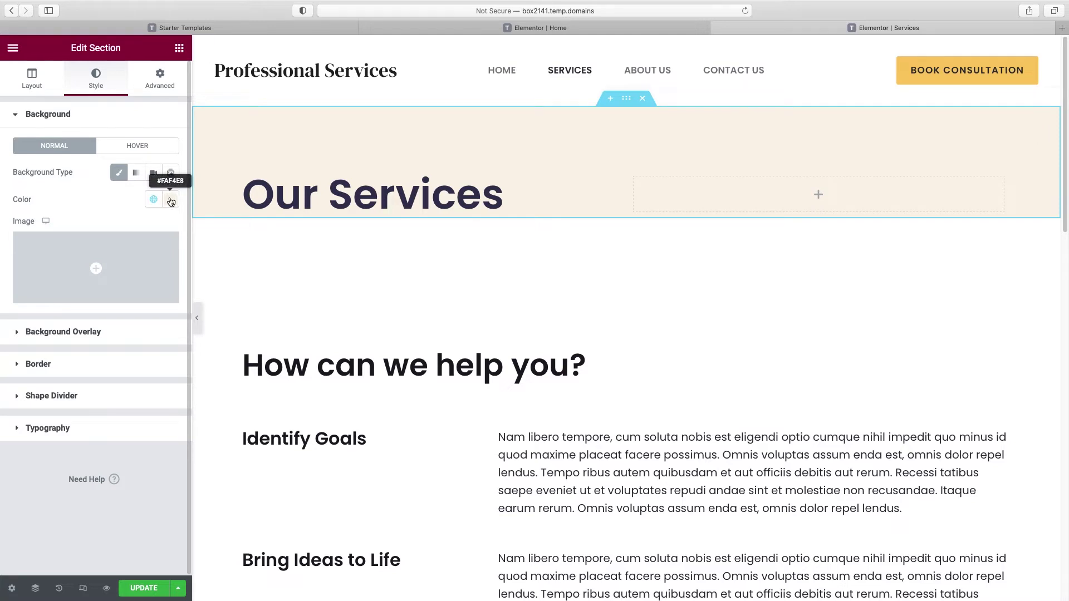
pyautogui.click(105, 299)
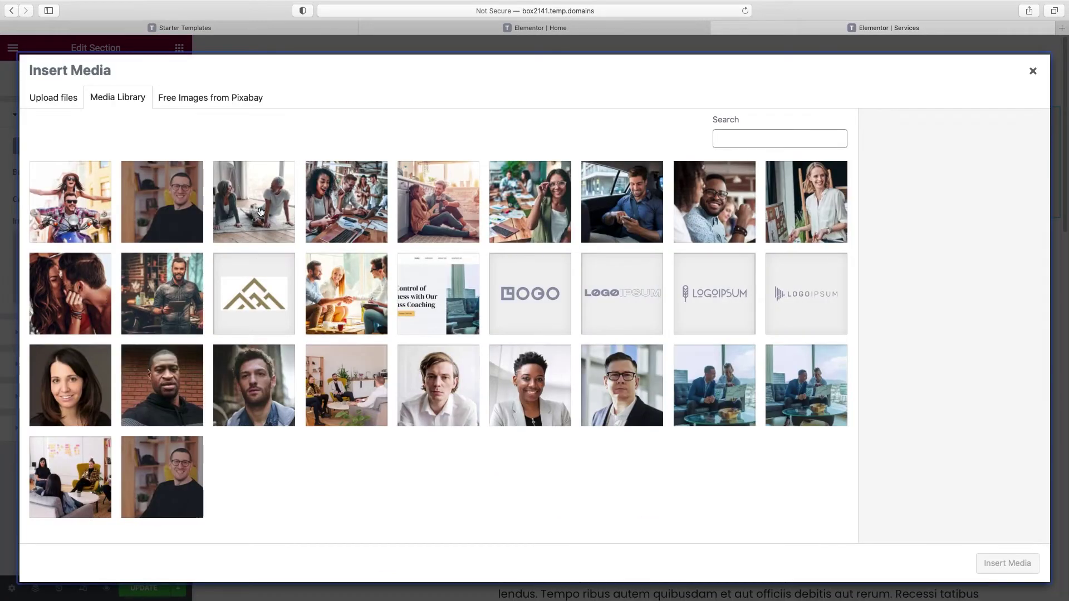
pyautogui.click(286, 218)
pyautogui.click(1007, 563)
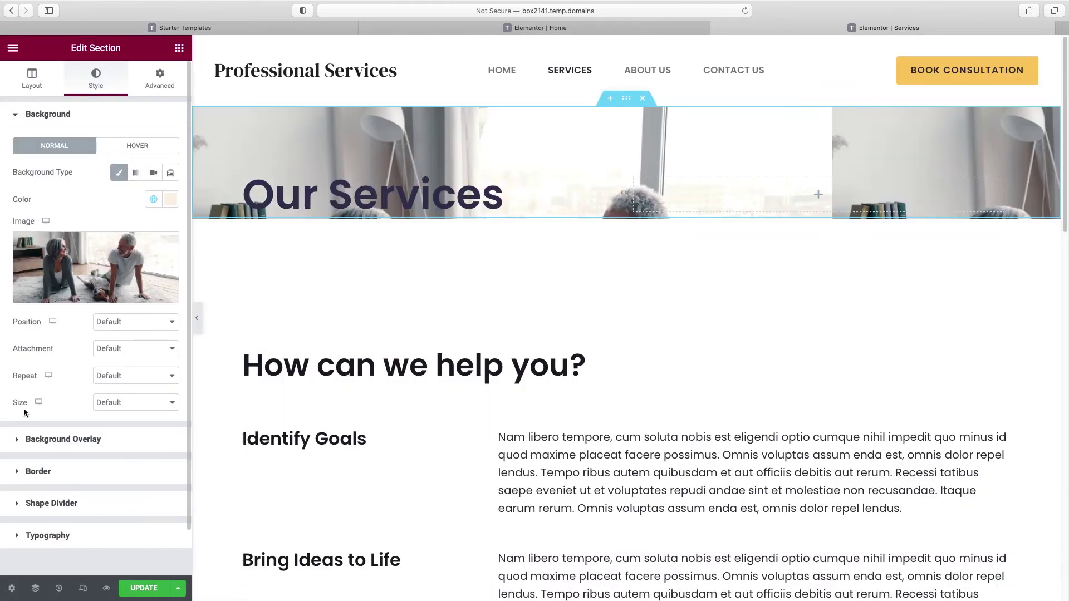
# Step: Make the background size Cover with a Custom position, Y offset -232
pyautogui.click(103, 410)
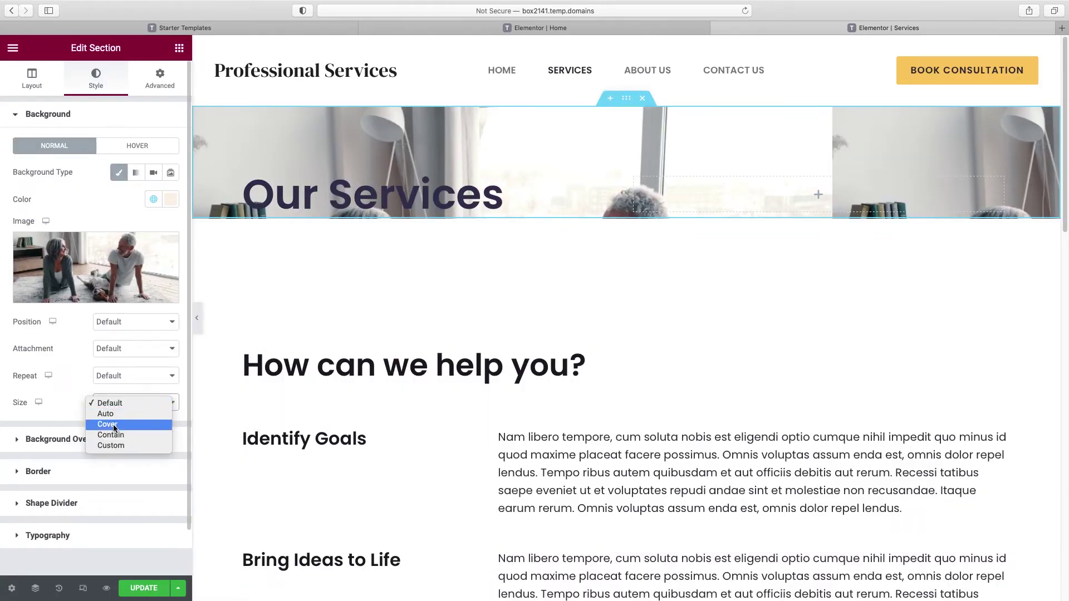
pyautogui.click(107, 425)
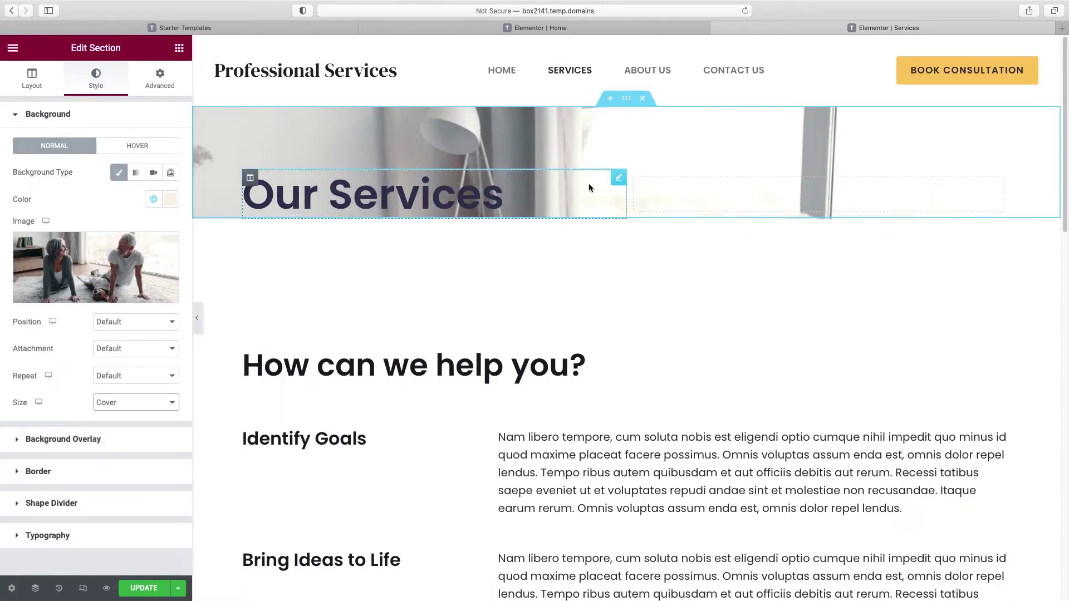
pyautogui.click(116, 324)
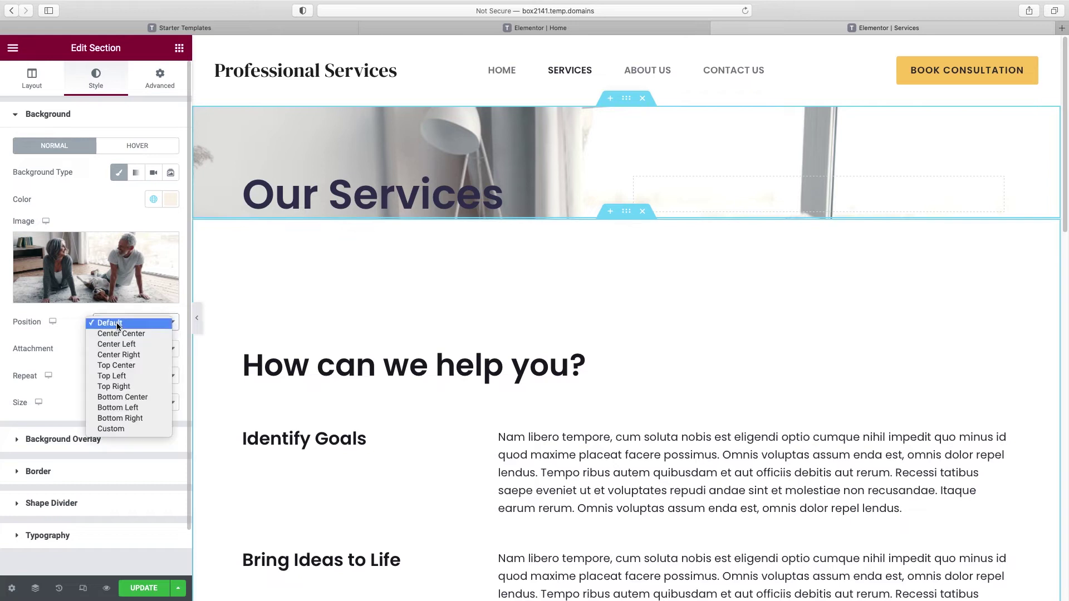
pyautogui.click(114, 432)
pyautogui.moveTo(73, 405); pyautogui.dragTo(58, 410)
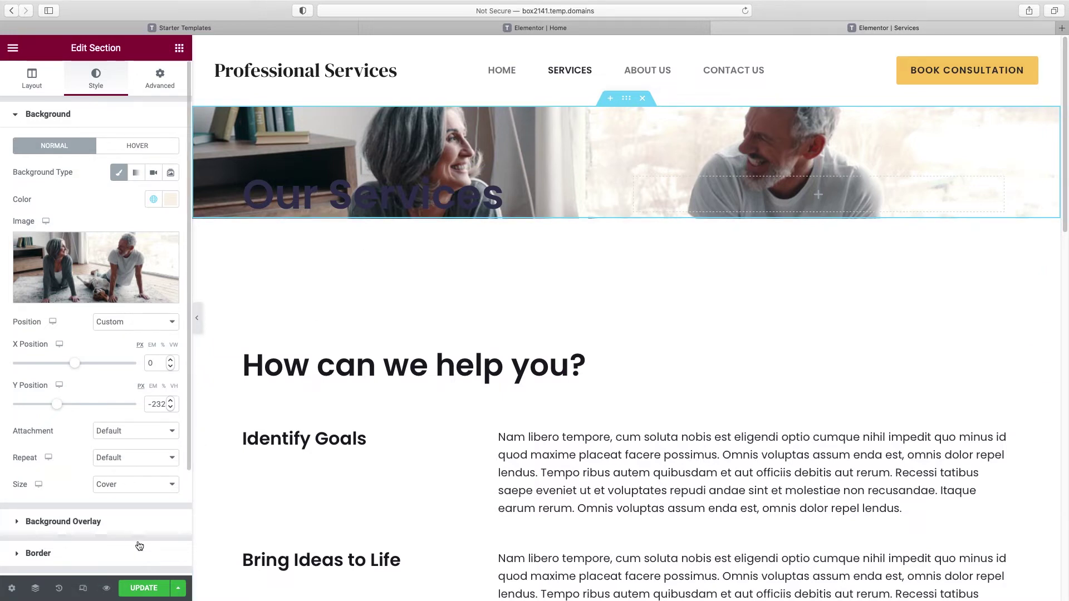
# Step: Revert via History to the 'Image Choose Image Edited' state, then scroll to check the page
pyautogui.click(59, 589)
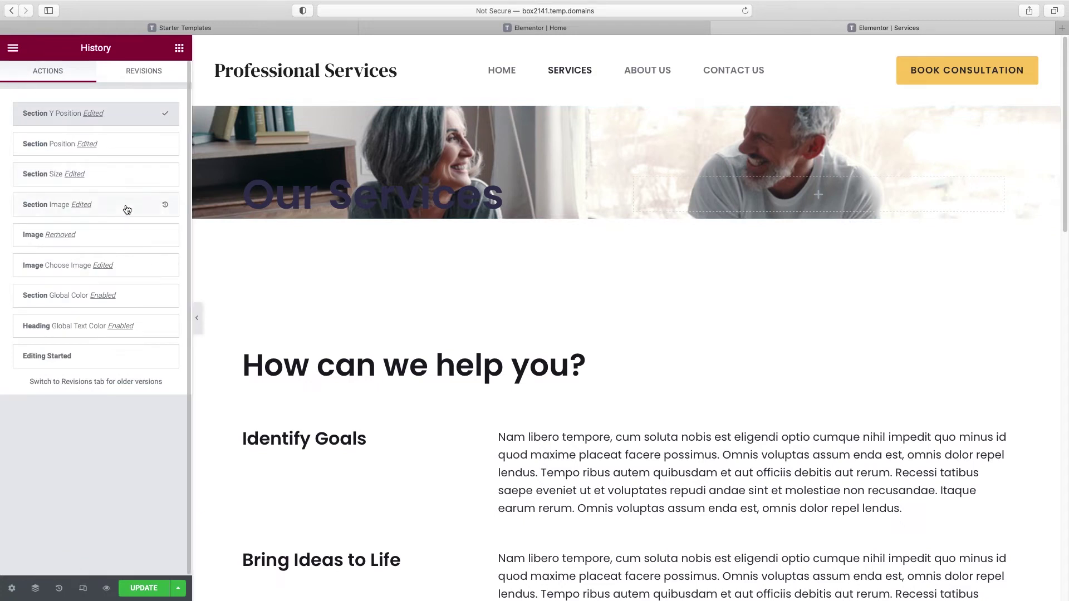
pyautogui.click(127, 209)
pyautogui.click(125, 234)
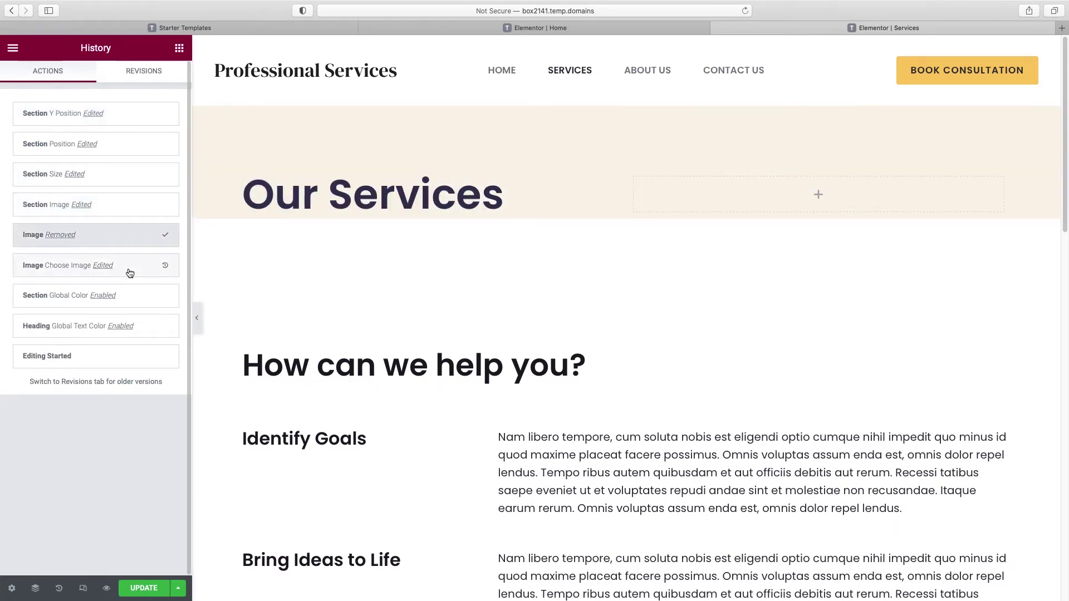
pyautogui.click(128, 270)
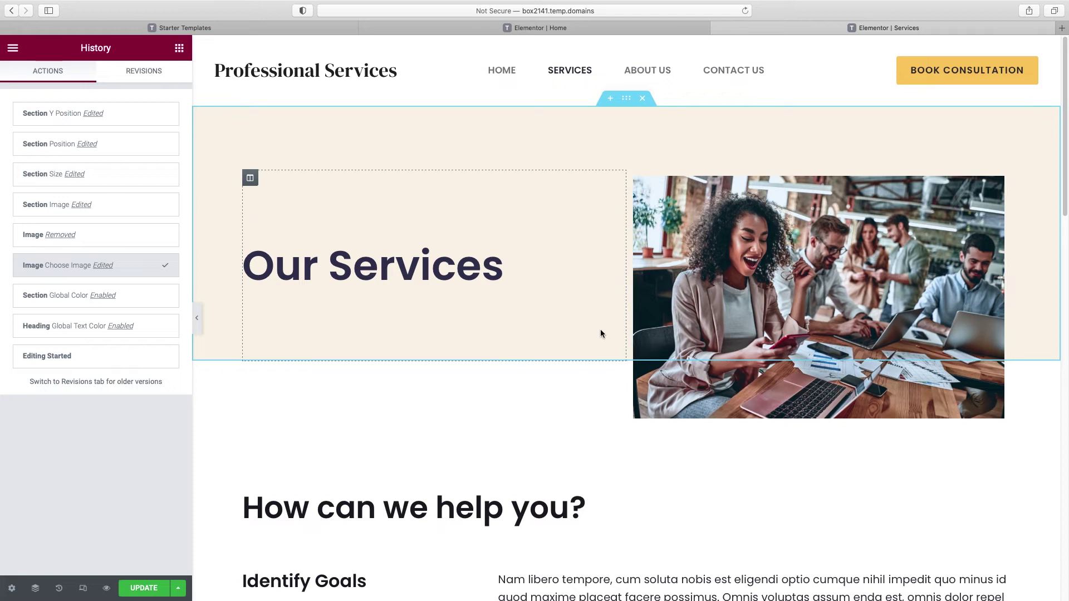
pyautogui.scroll(-1, 815, 402)
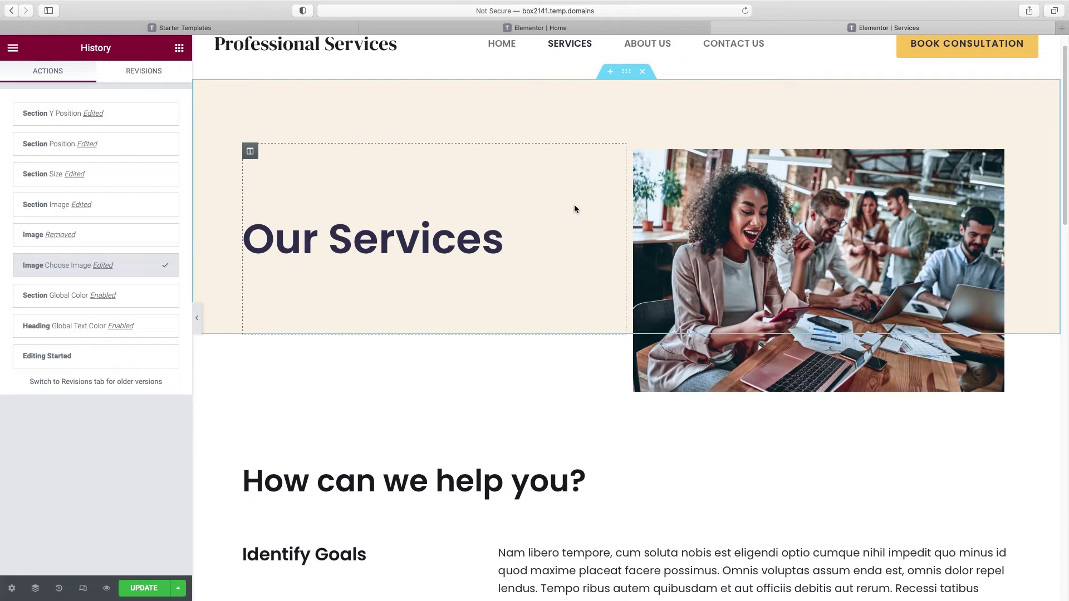
pyautogui.scroll(-10, 573, 207)
pyautogui.scroll(-2, 626, 259)
pyautogui.scroll(6, 626, 259)
pyautogui.scroll(2, 625, 261)
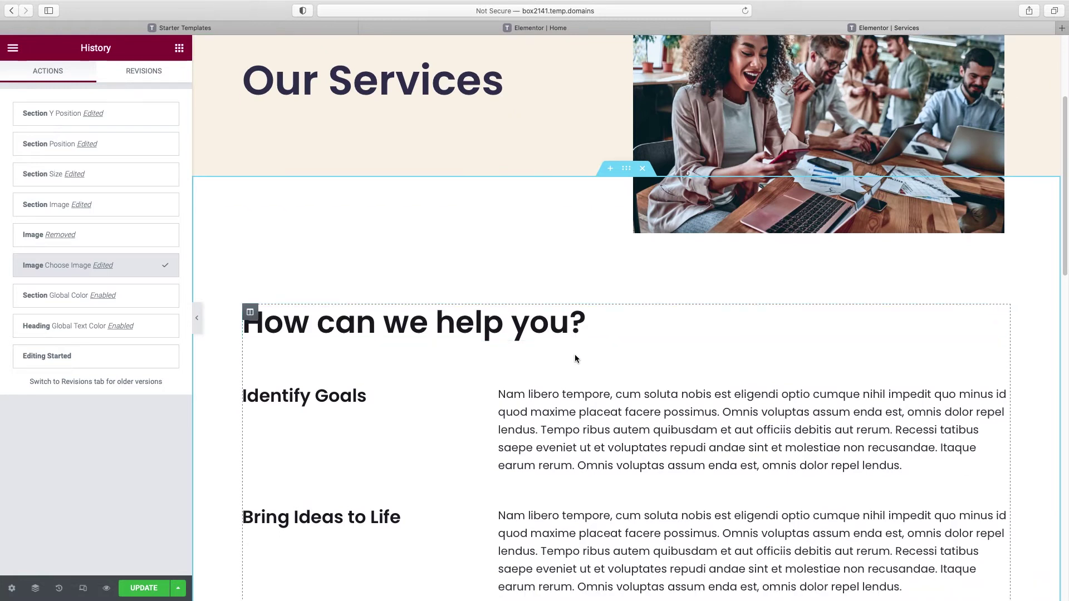
# Step: Delete the How can we help you? section and import a four-card Services block from Starter Templates
pyautogui.click(644, 170)
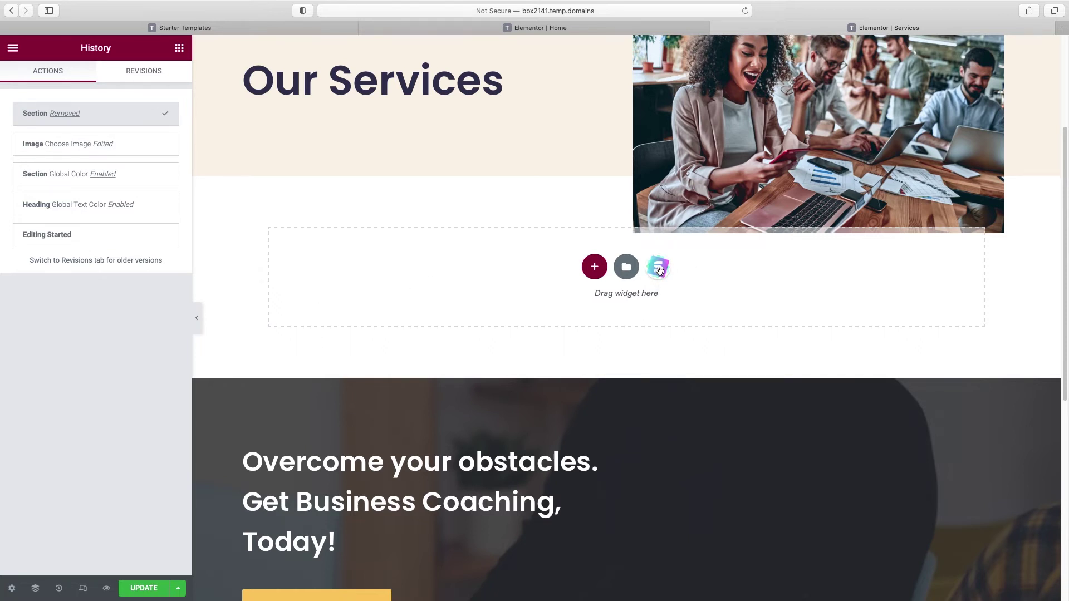
pyautogui.click(659, 270)
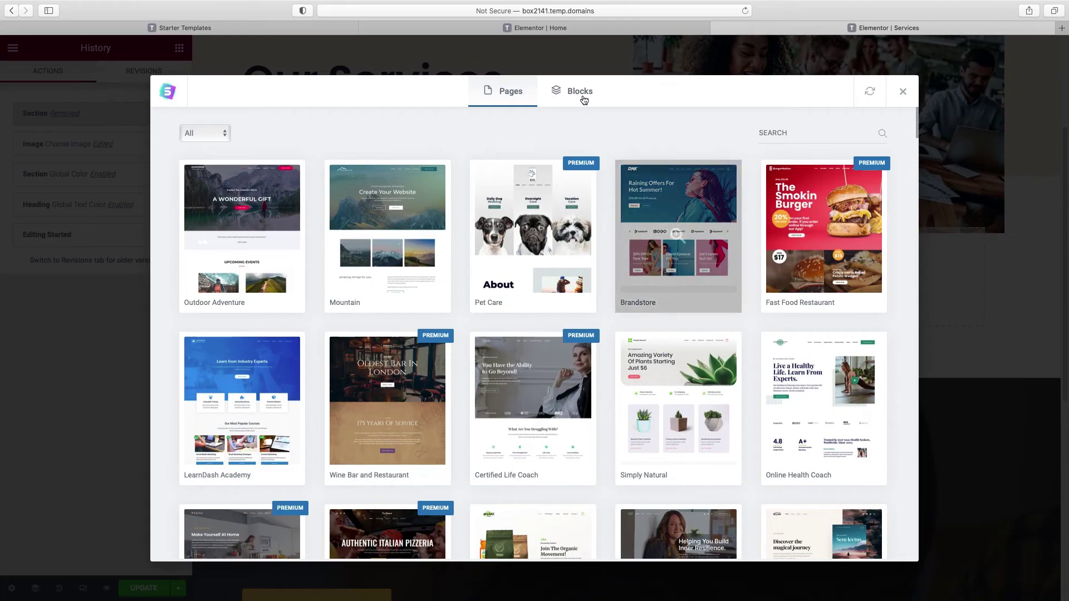
pyautogui.click(582, 96)
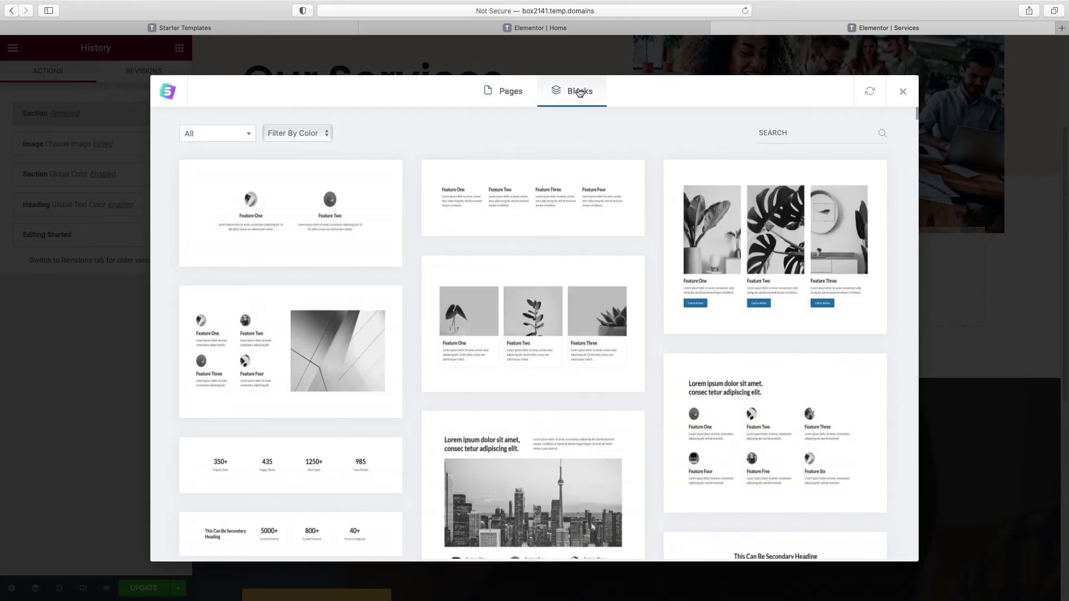
pyautogui.click(251, 134)
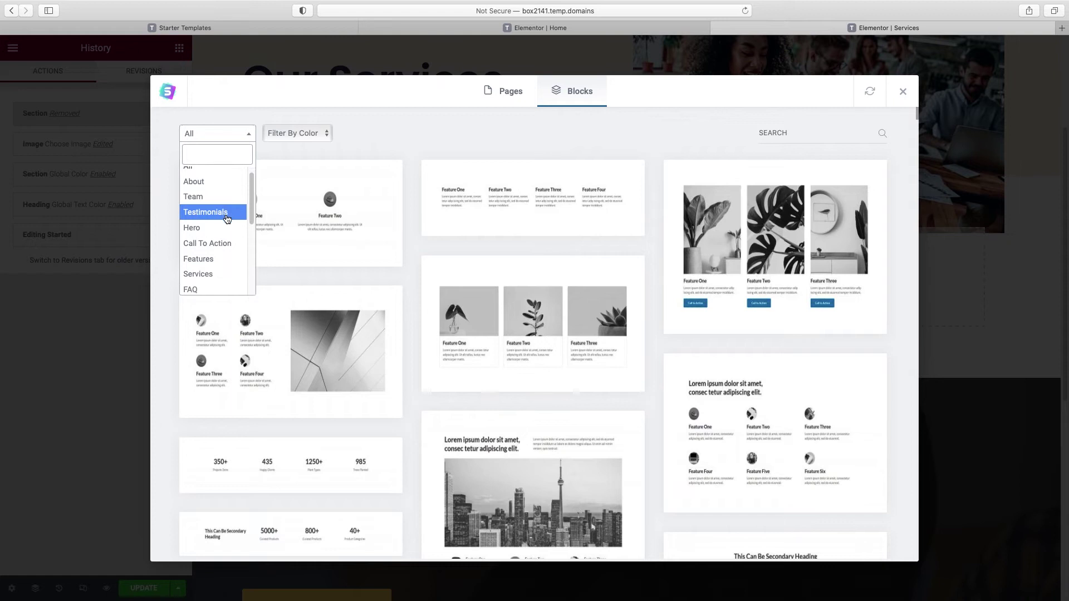
pyautogui.click(206, 274)
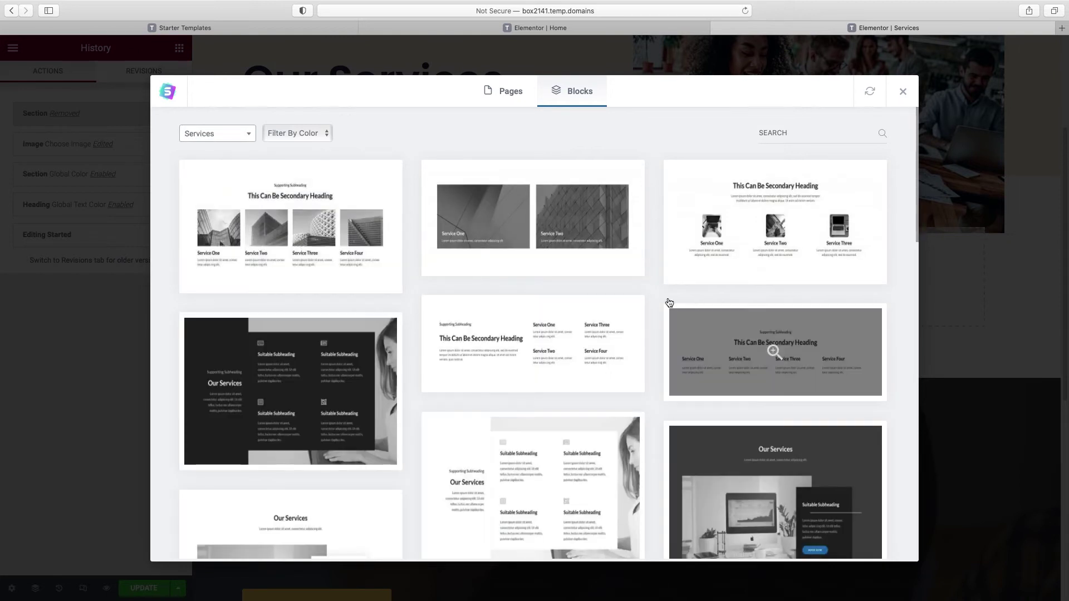
pyautogui.scroll(-5, 669, 302)
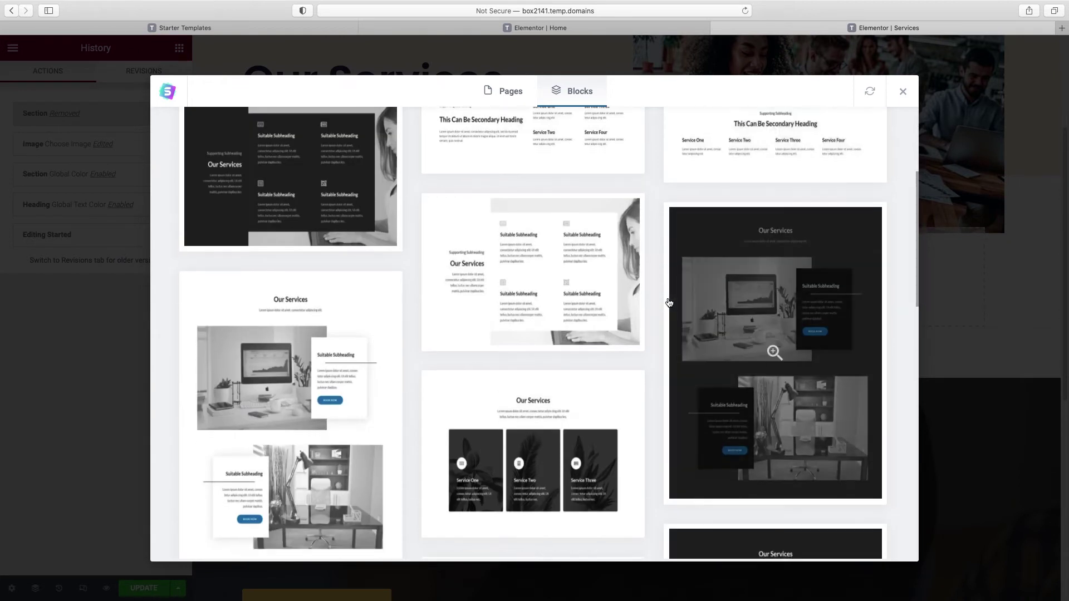
pyautogui.scroll(-10, 670, 302)
pyautogui.scroll(-3, 670, 303)
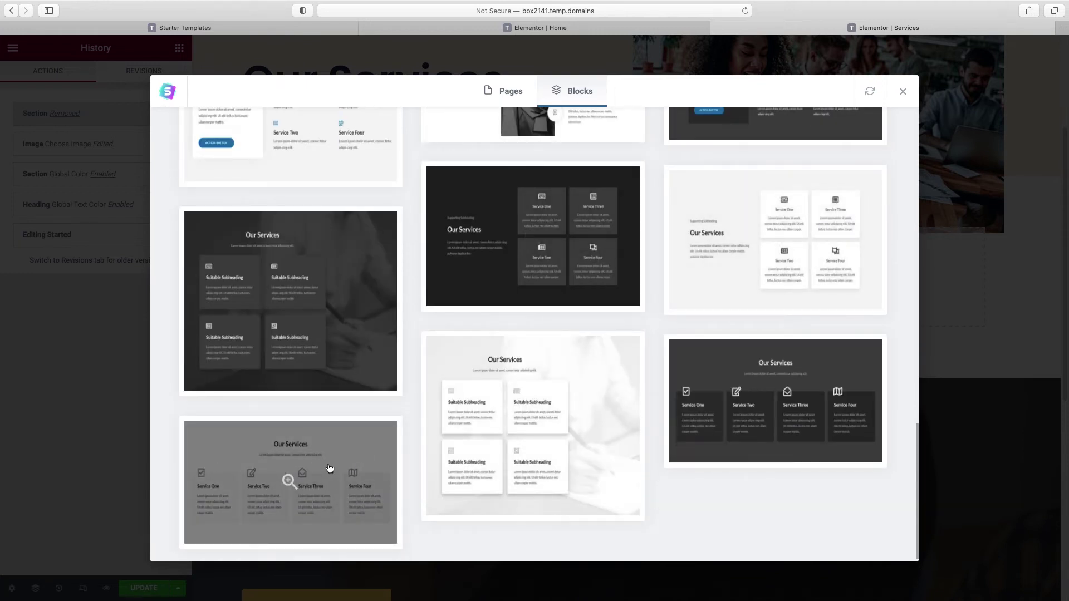
pyautogui.click(329, 469)
pyautogui.click(741, 93)
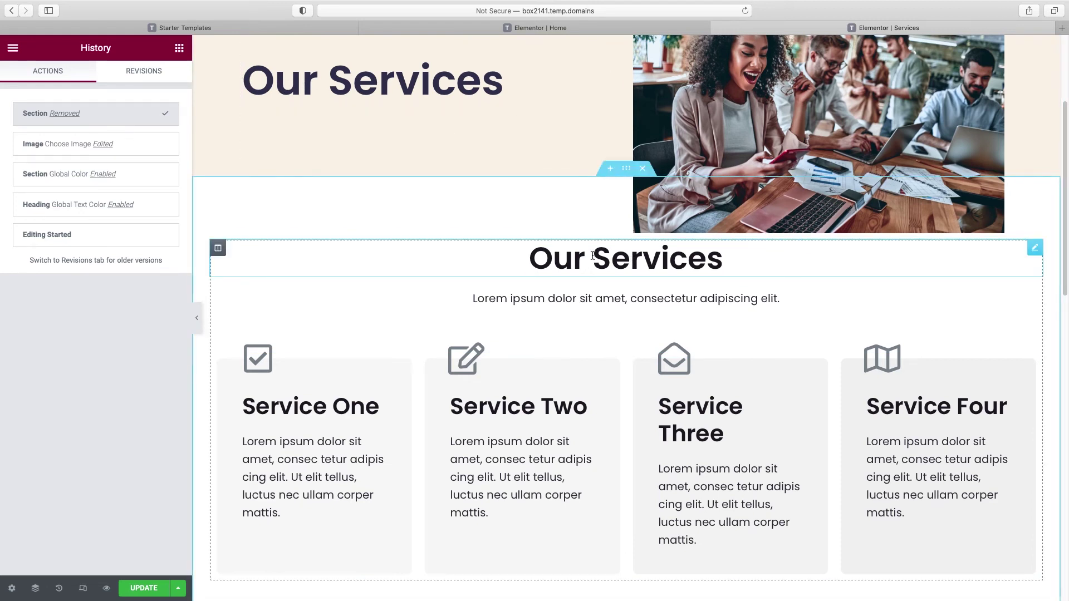
# Step: Delete the duplicate Our Services heading and lorem ipsum subtitle, then preview the page
pyautogui.rightClick(1046, 259)
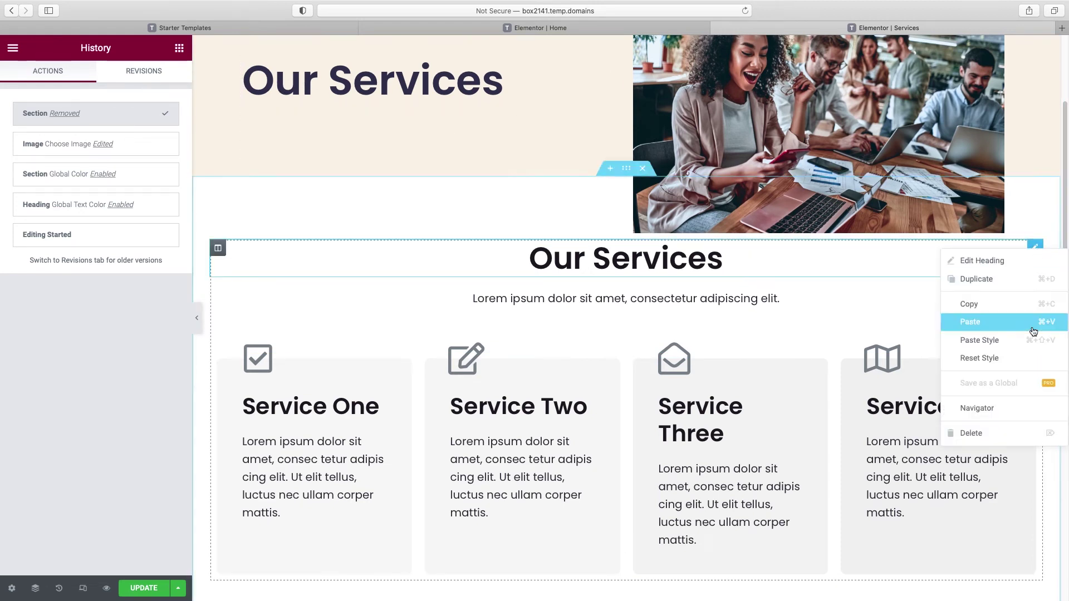
pyautogui.click(1005, 435)
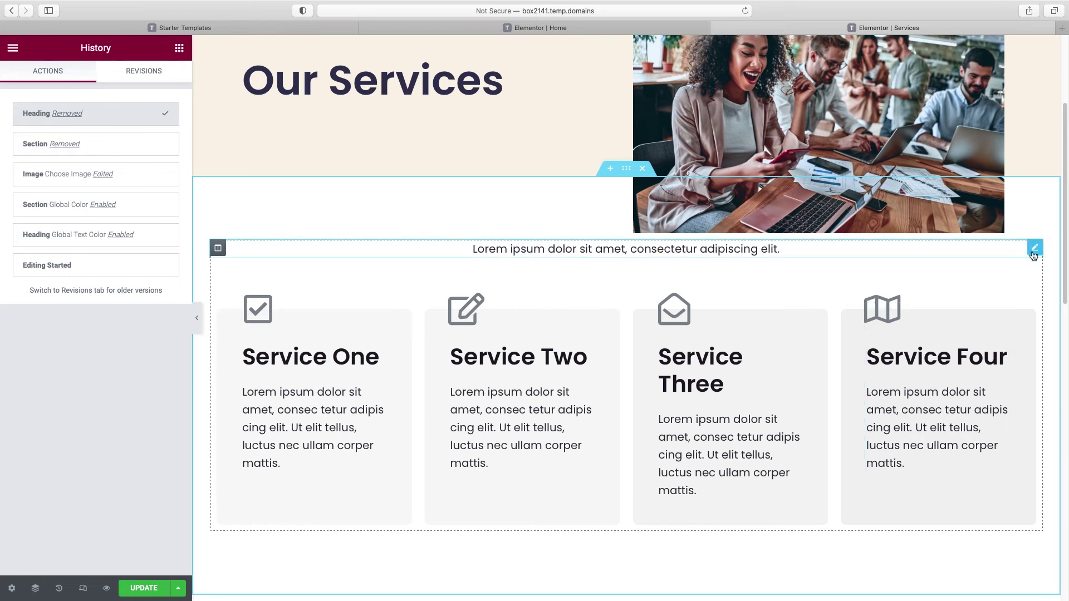
pyautogui.rightClick(1034, 248)
pyautogui.click(995, 437)
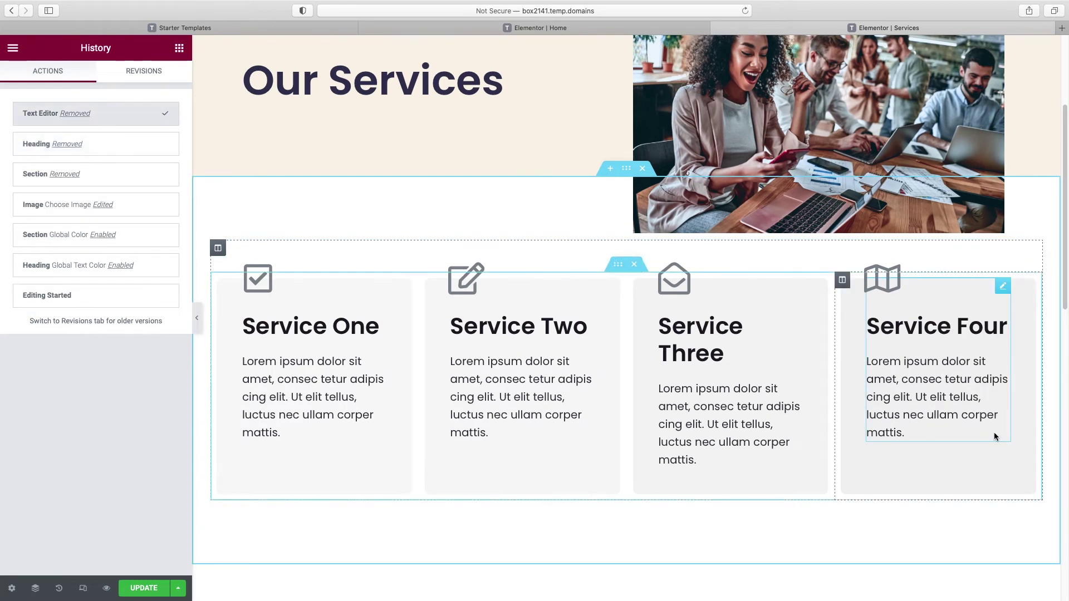
pyautogui.click(198, 319)
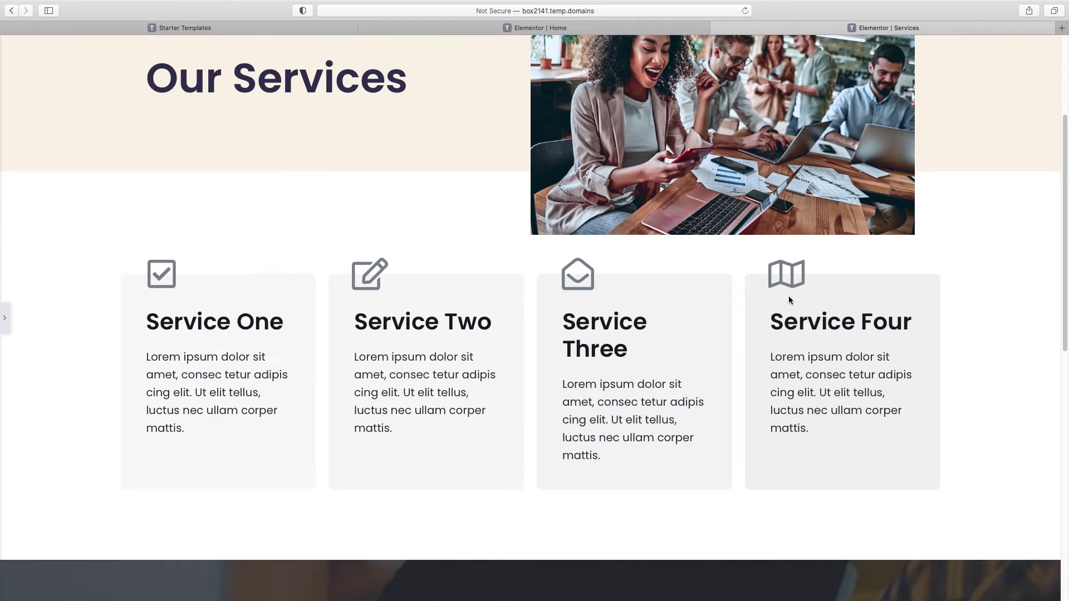
pyautogui.scroll(1, 505, 318)
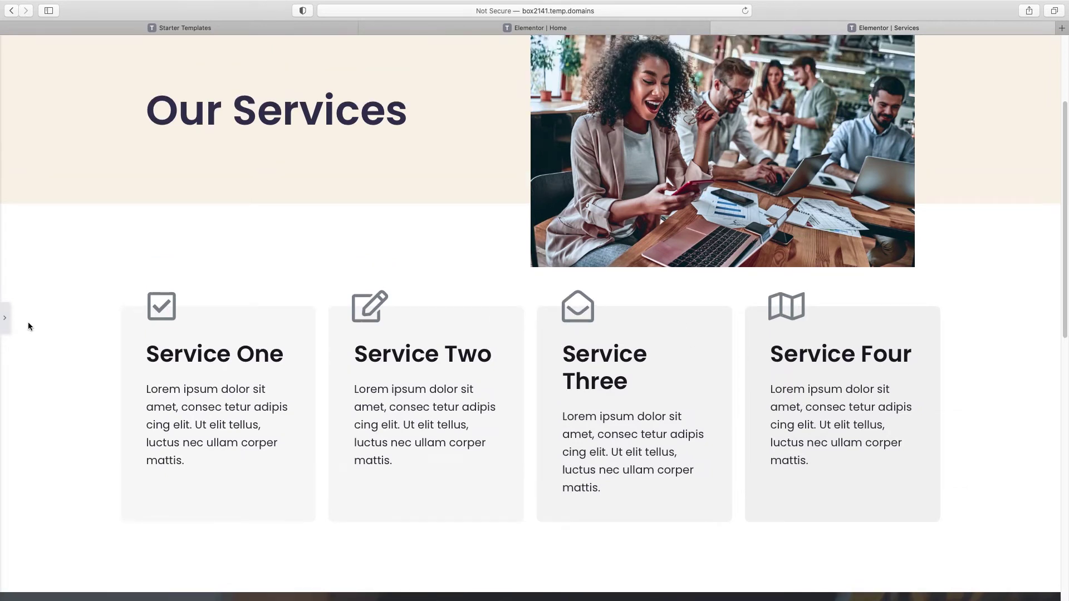
pyautogui.click(5, 319)
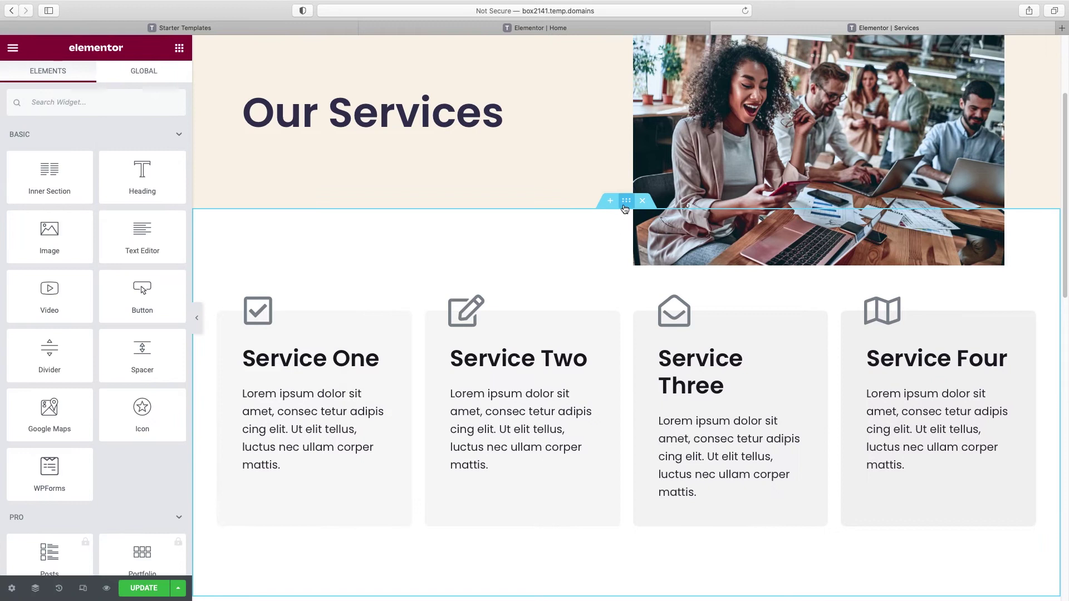
# Step: Raise the service cards section's Advanced Padding Top from 100 to 128 px
pyautogui.click(626, 206)
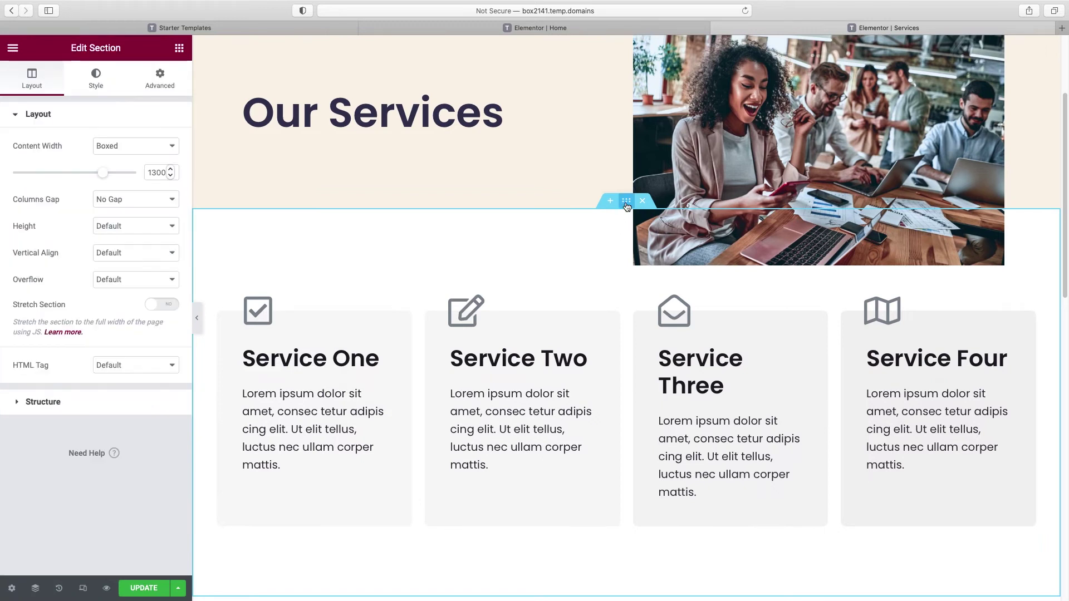
pyautogui.click(166, 81)
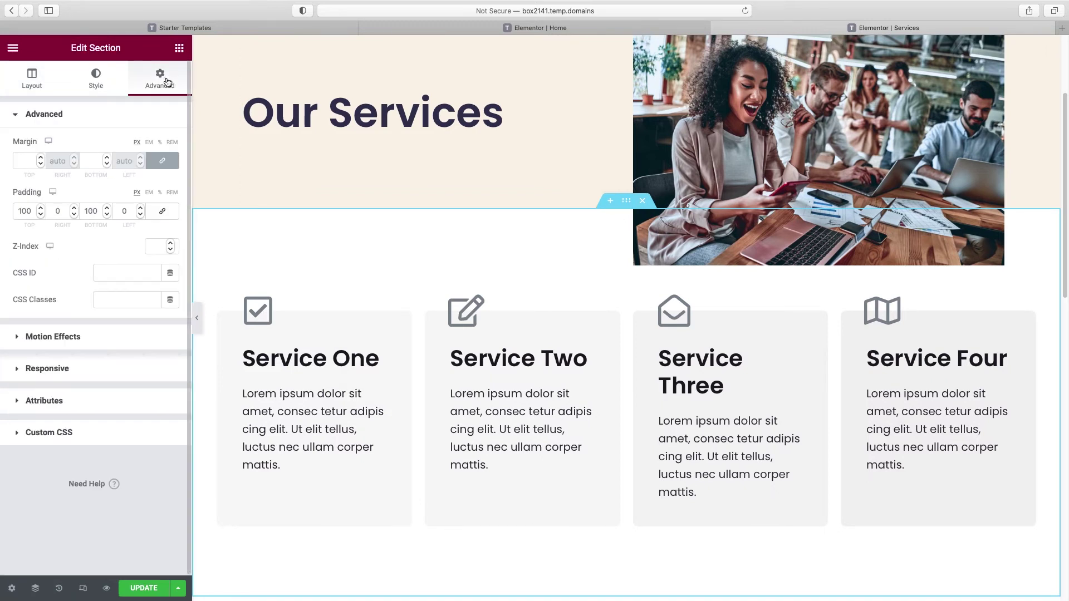
pyautogui.click(40, 209)
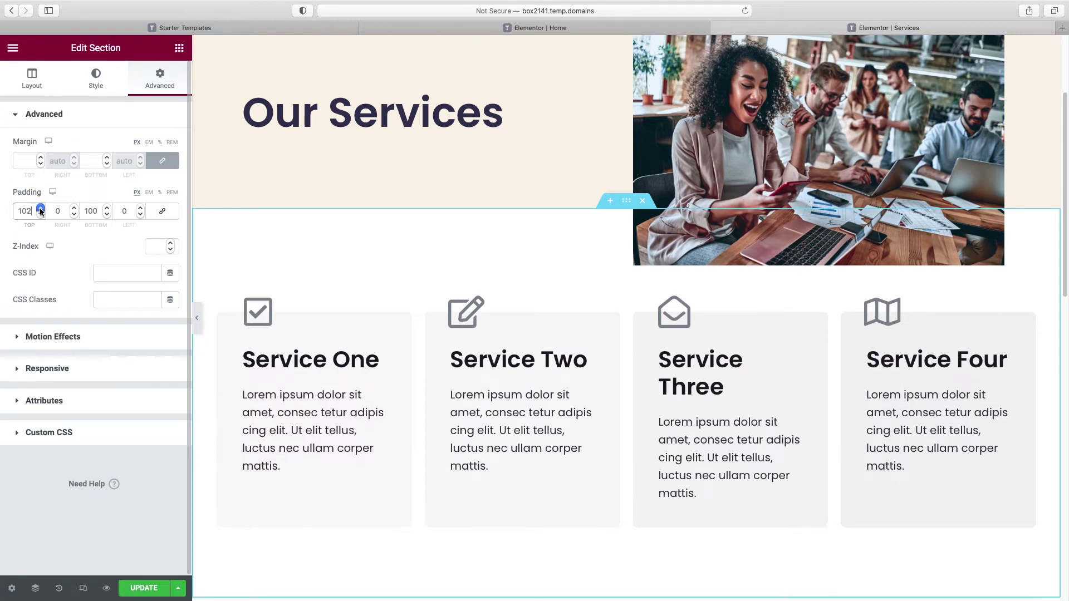
pyautogui.moveTo(40, 210); pyautogui.dragTo(40, 211)
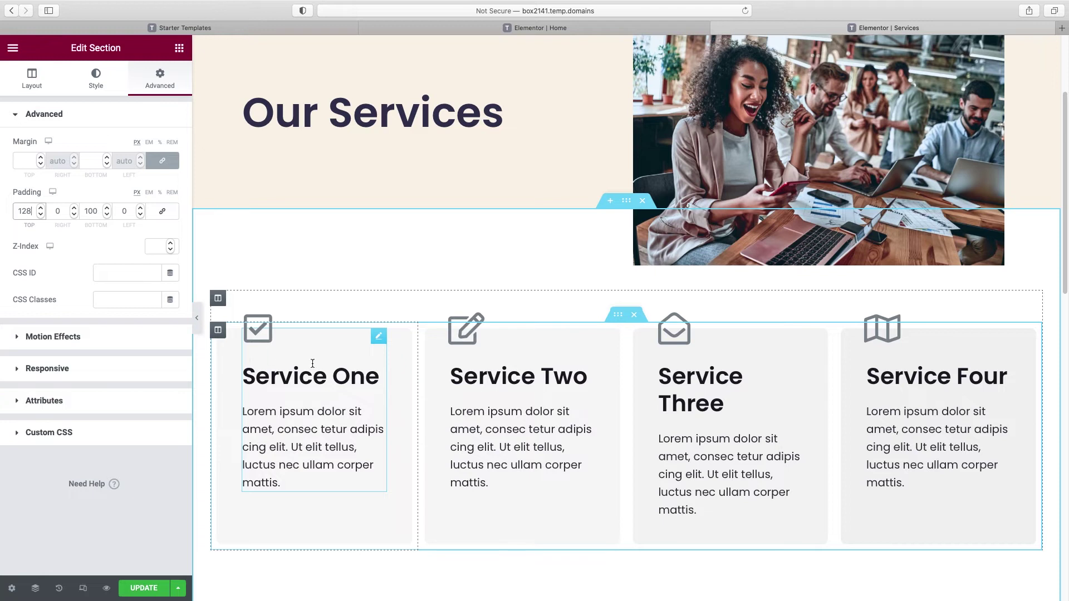
# Step: Swap Service One's check mark icon for the Chart bar icon from the Icon Library
pyautogui.click(378, 336)
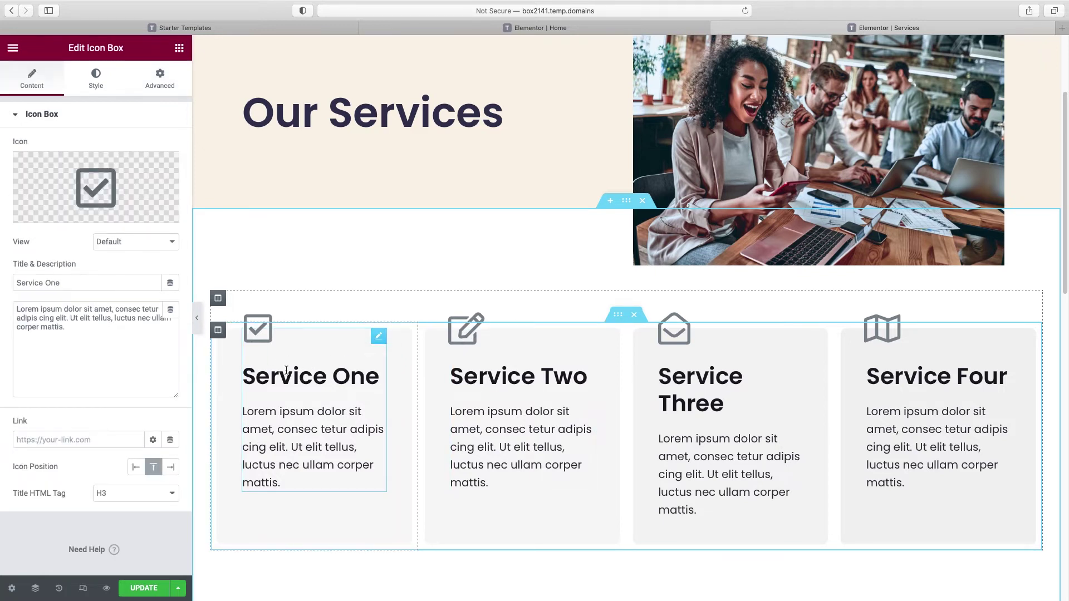
pyautogui.moveTo(96, 183)
pyautogui.moveTo(76, 282); pyautogui.dragTo(4, 282)
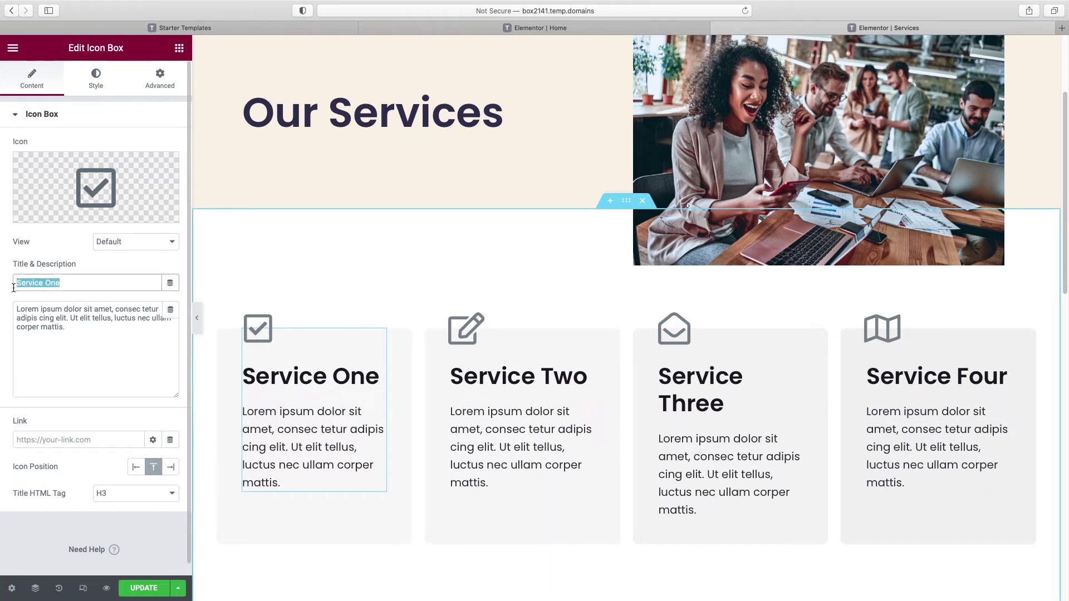
pyautogui.moveTo(56, 218)
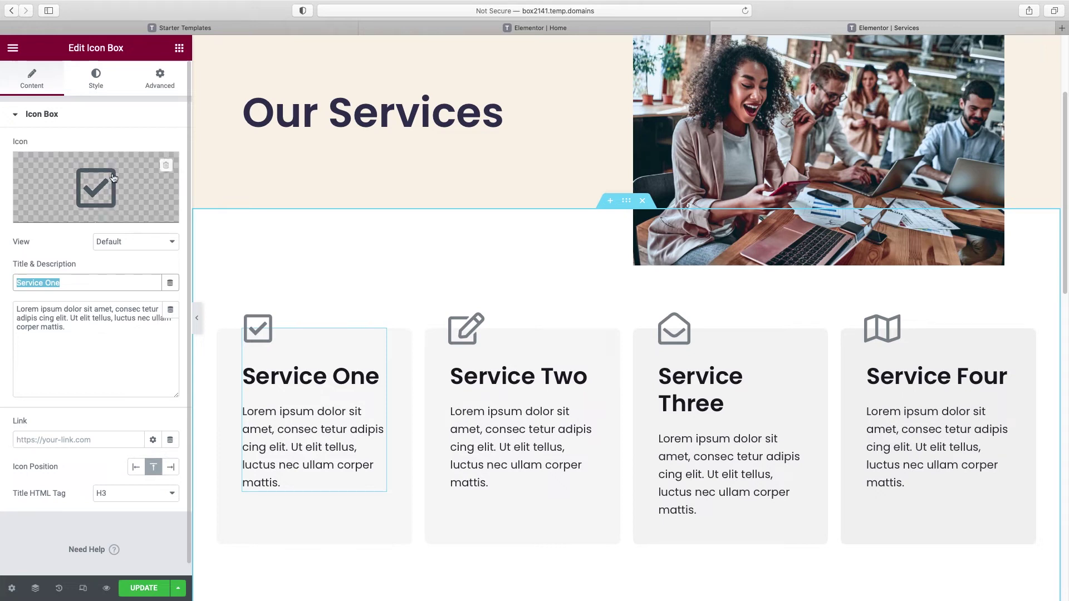
pyautogui.click(56, 217)
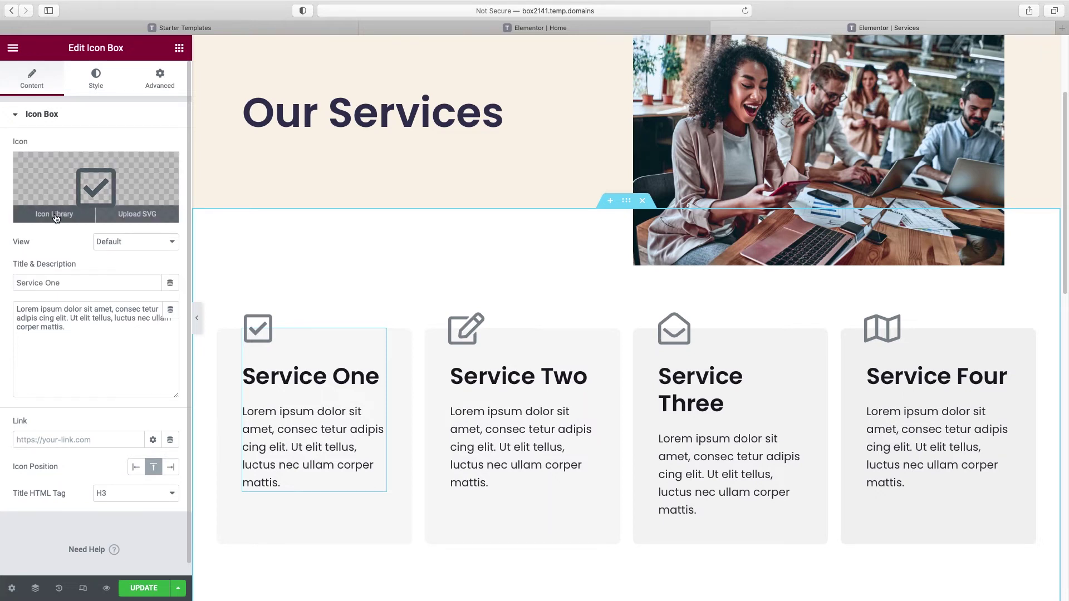
pyautogui.click(421, 202)
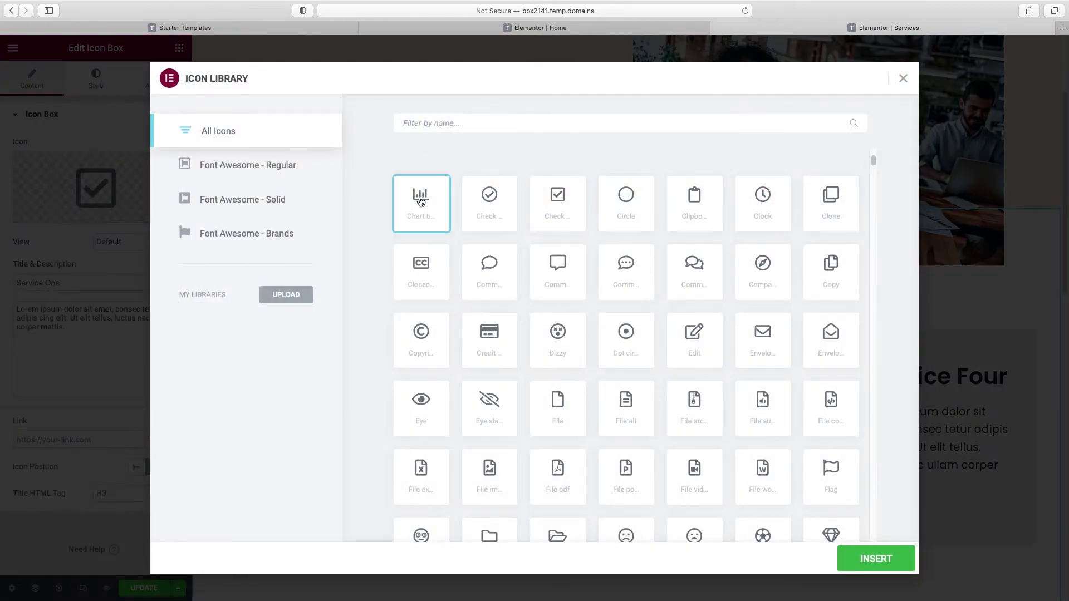
pyautogui.click(873, 557)
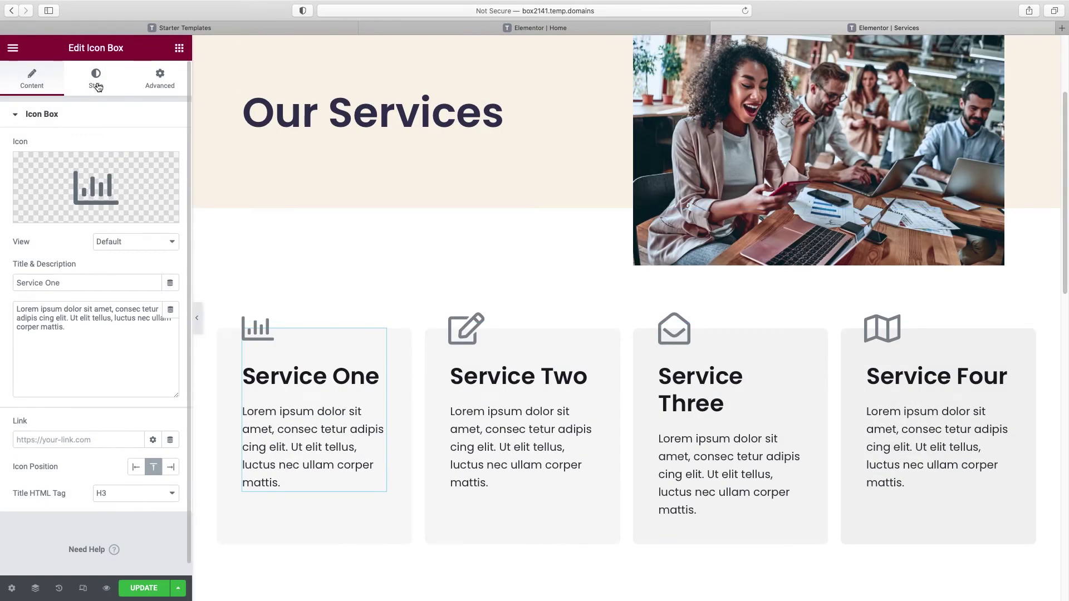
# Step: Colour the Service One icon with the red global Button Color and enlarge it from 50 to 59
pyautogui.click(97, 86)
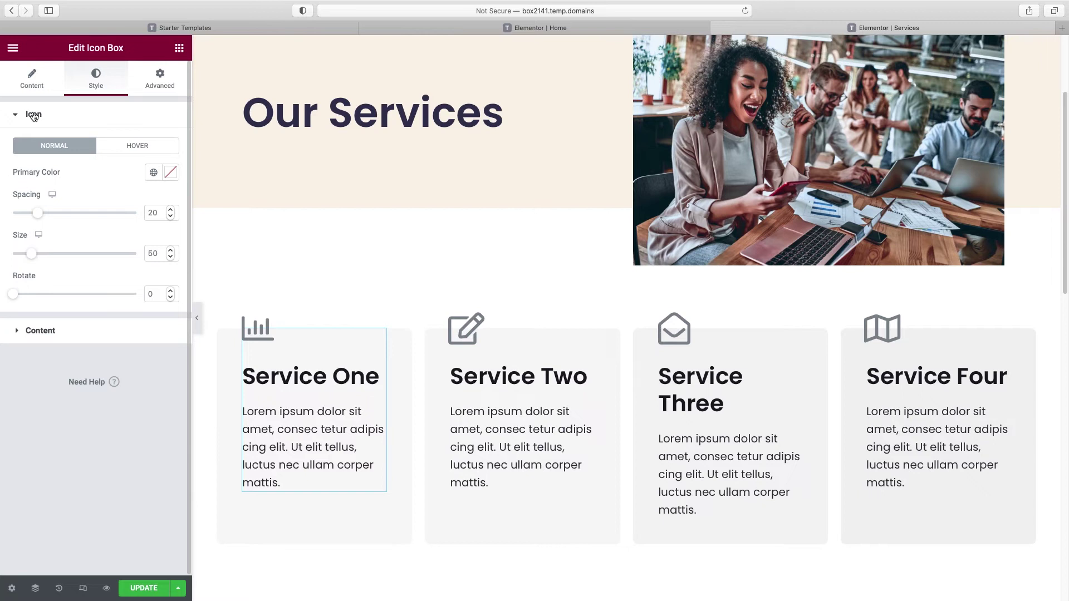
pyautogui.click(171, 174)
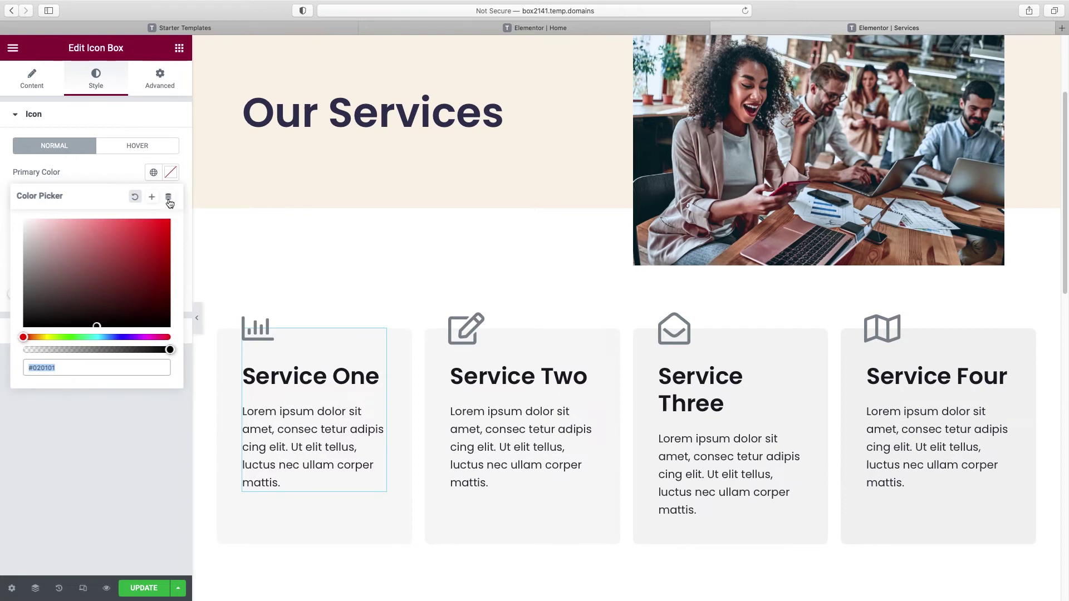
pyautogui.click(154, 174)
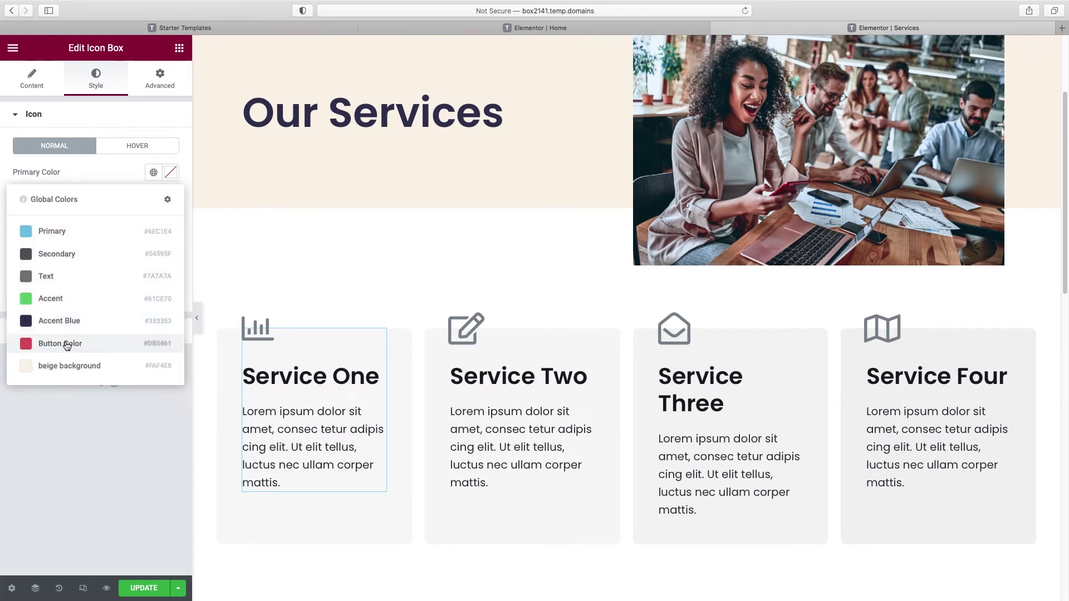
pyautogui.click(65, 344)
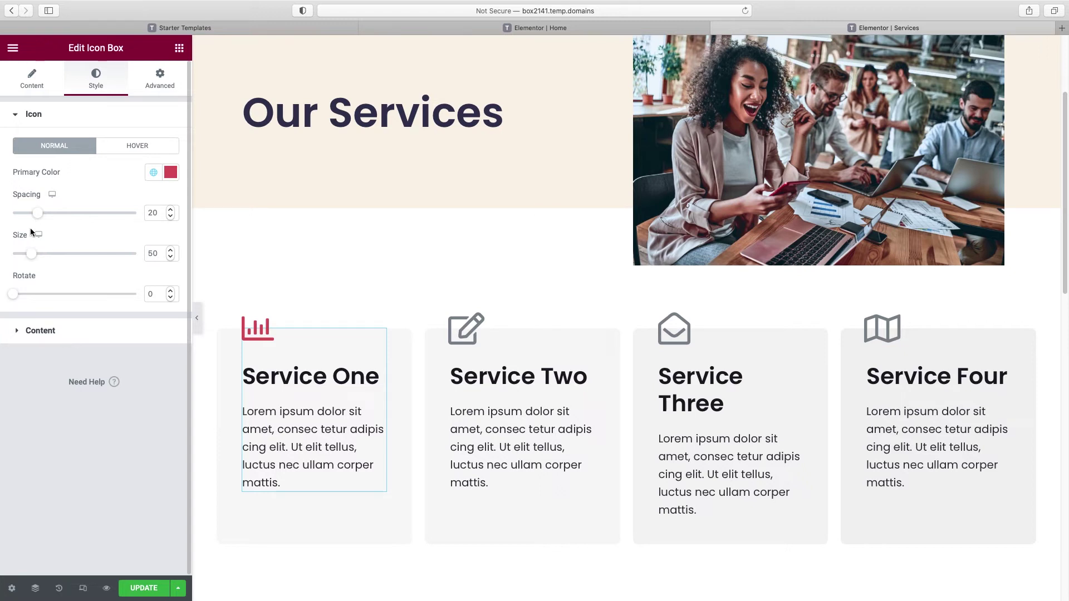
pyautogui.moveTo(34, 257); pyautogui.dragTo(36, 257)
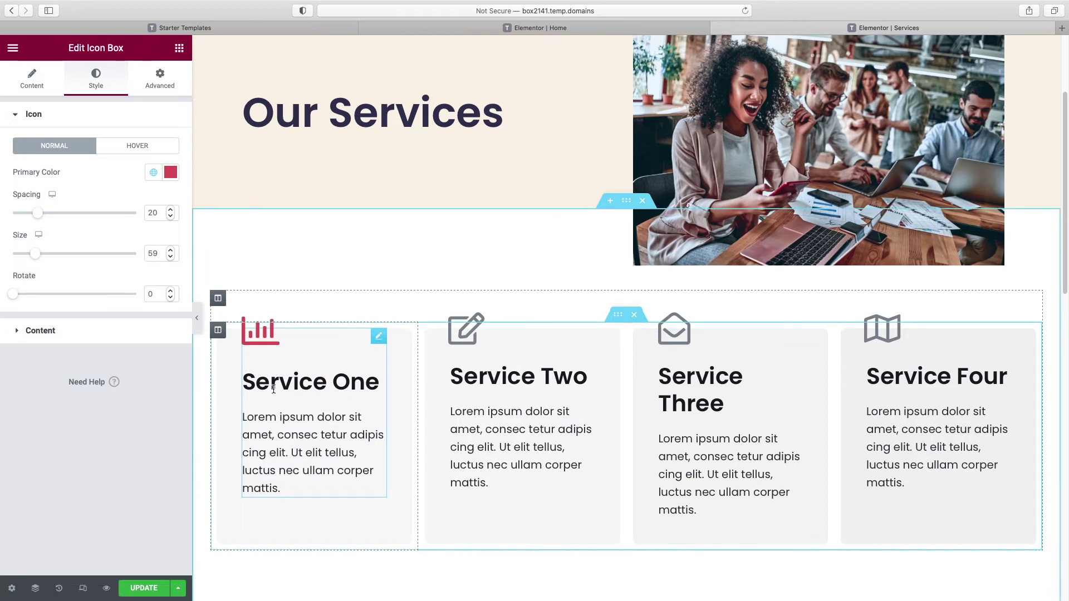
pyautogui.click(39, 333)
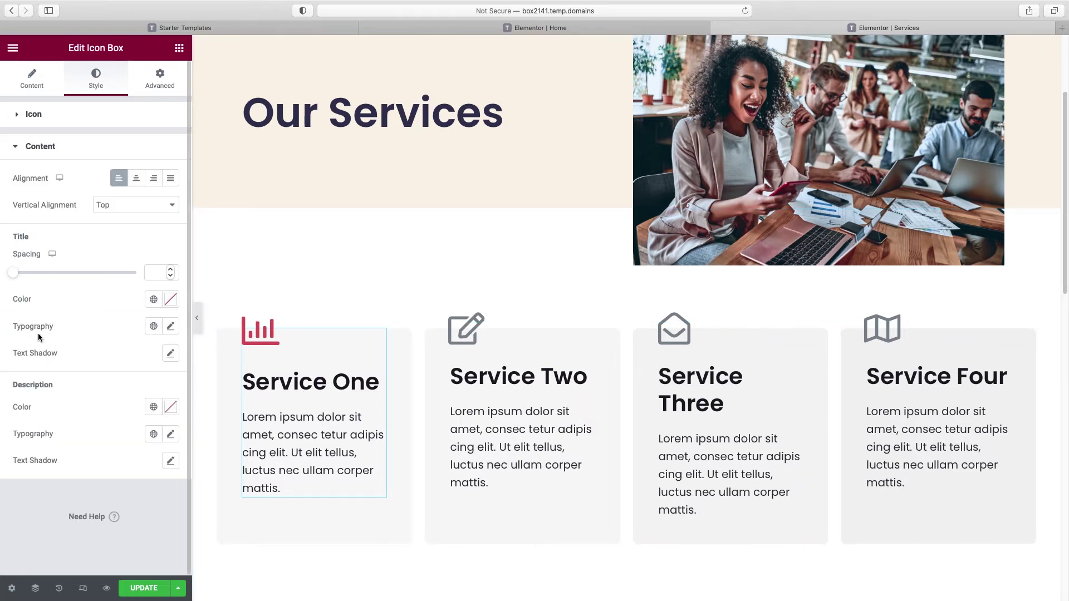
pyautogui.click(153, 299)
# Step: Make the Service One title Accent Blue and set its typography size to 24 px
pyautogui.click(84, 452)
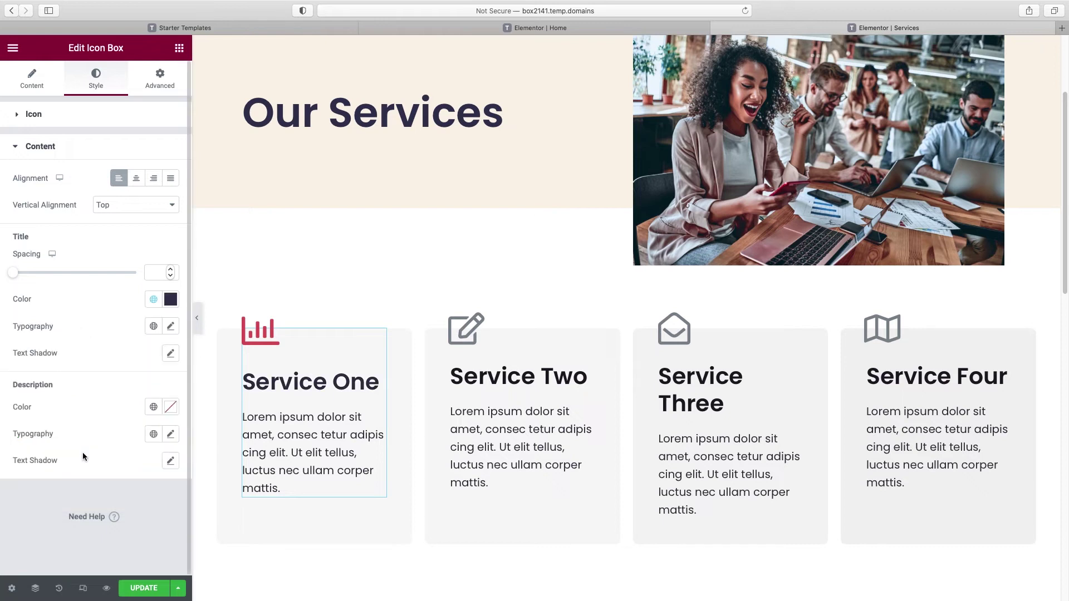
pyautogui.click(171, 328)
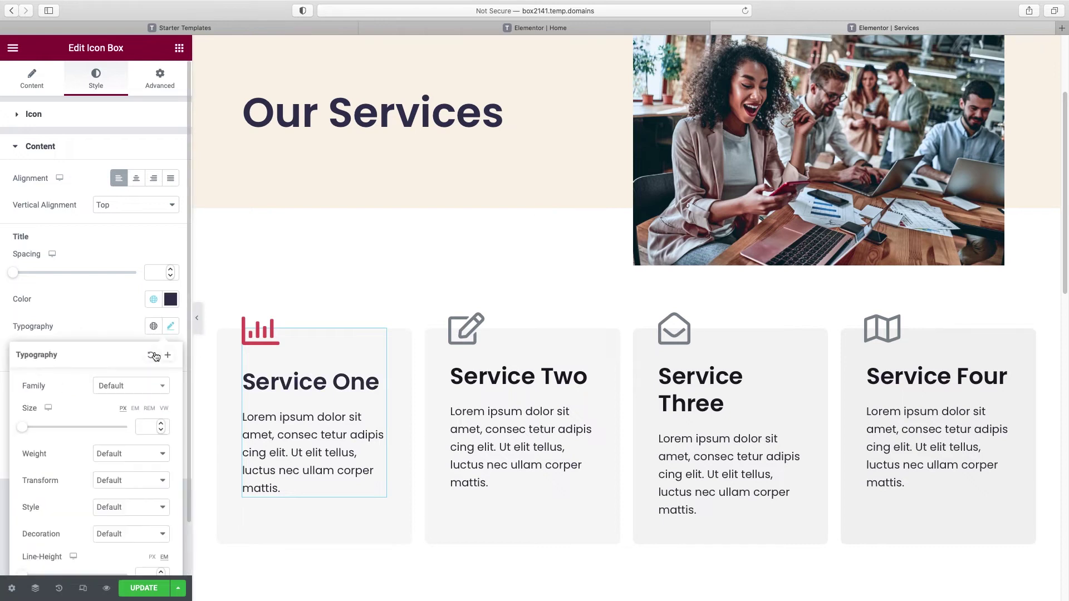
pyautogui.moveTo(26, 430); pyautogui.dragTo(37, 431)
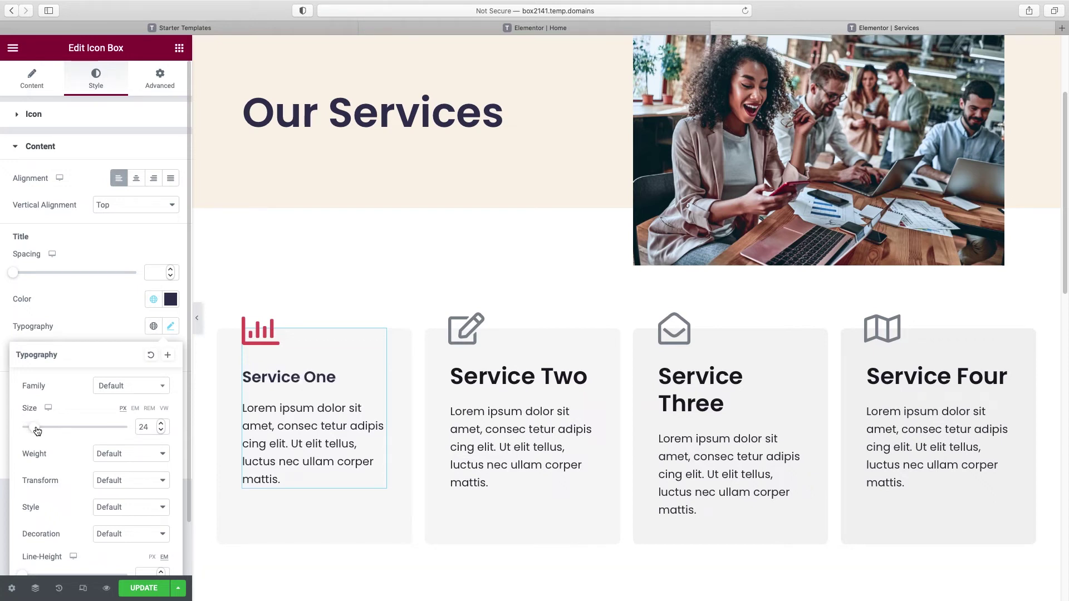
pyautogui.click(72, 328)
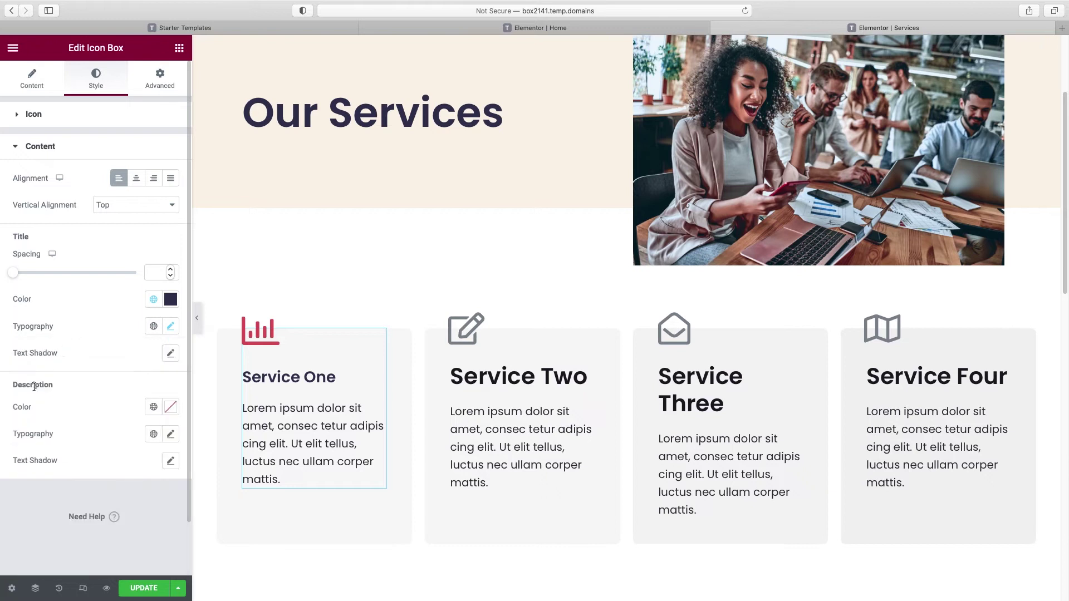
# Step: Set the Service One description typography size to 16 px
pyautogui.click(170, 434)
pyautogui.moveTo(30, 539); pyautogui.dragTo(29, 537)
pyautogui.moveTo(151, 535); pyautogui.dragTo(133, 535)
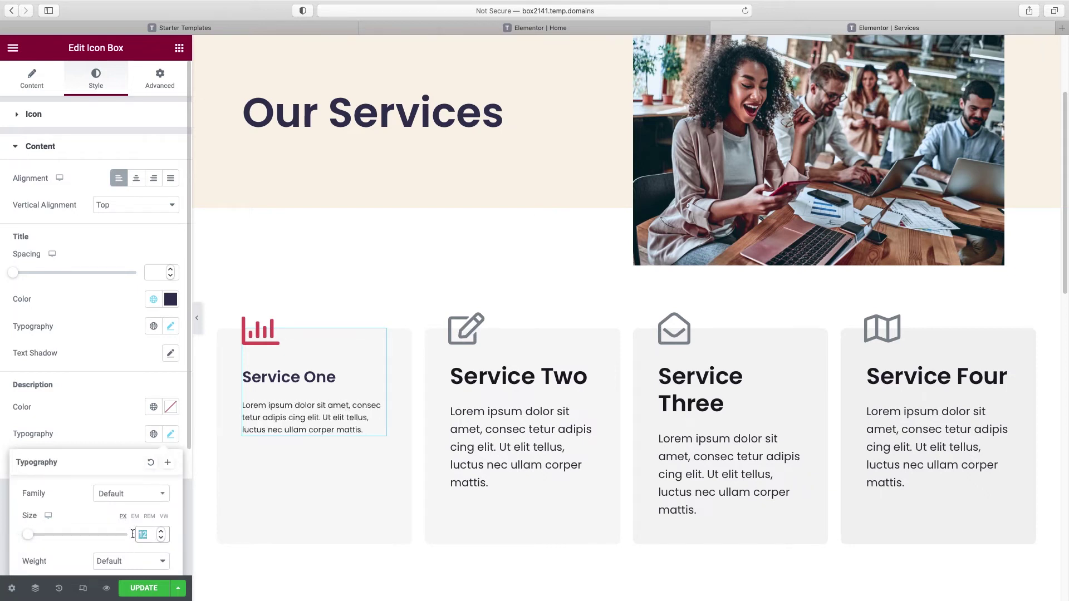
pyautogui.write('18')
pyautogui.click(161, 538)
pyautogui.click(161, 538)
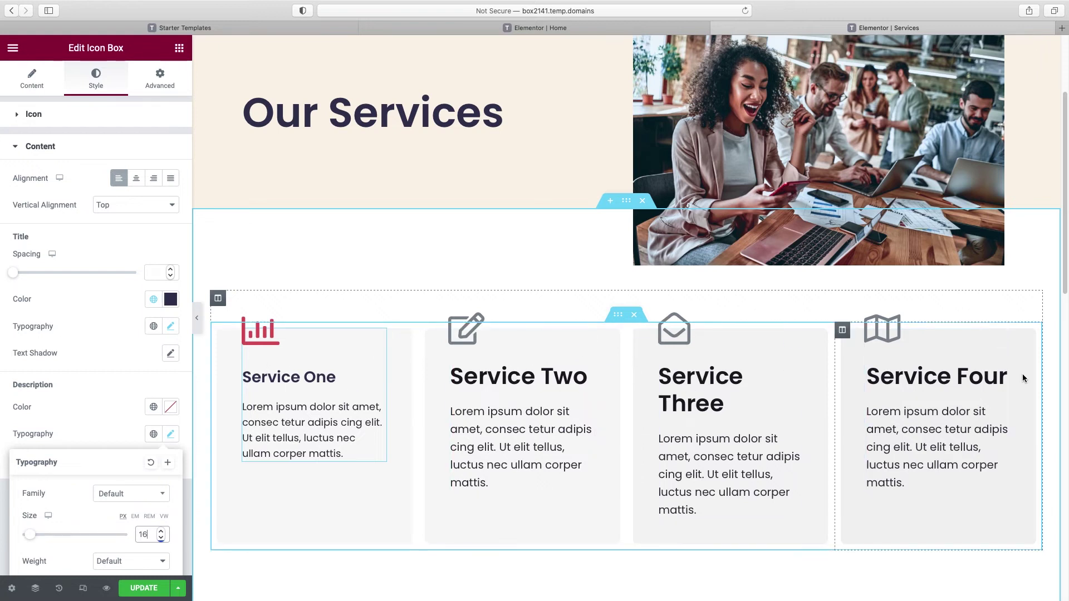
pyautogui.rightClick(321, 375)
# Step: Copy Service One and paste its style onto Service Two, Three and Four
pyautogui.click(356, 432)
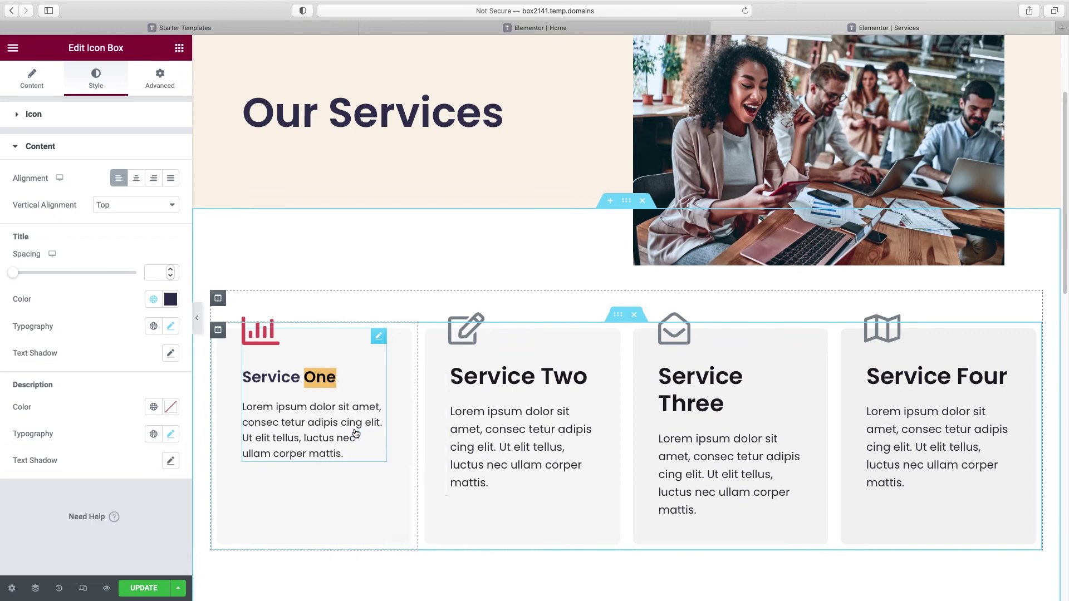
pyautogui.rightClick(501, 381)
pyautogui.click(533, 472)
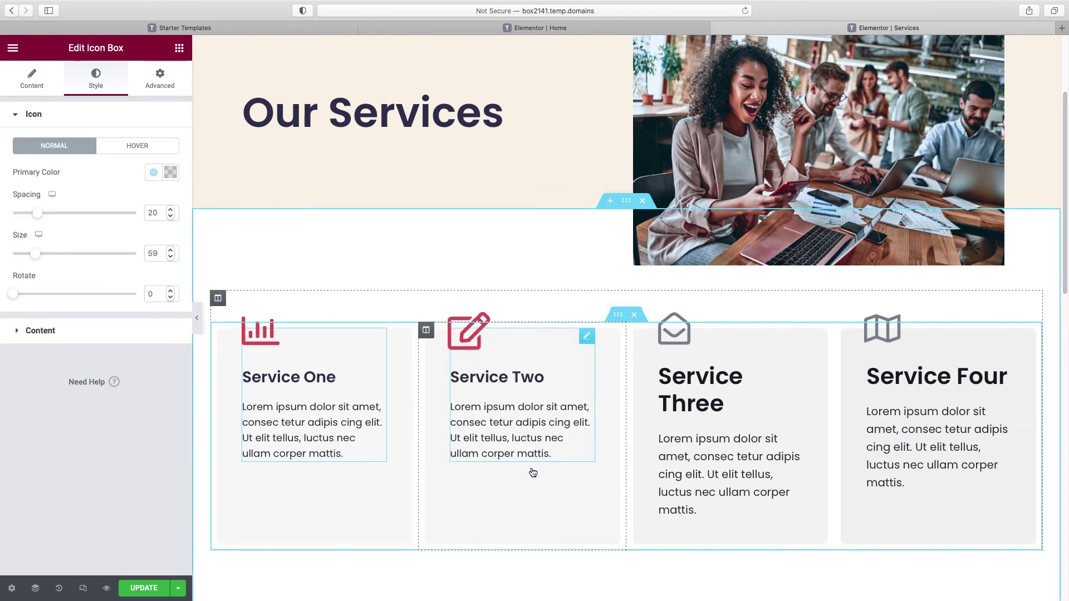
pyautogui.rightClick(696, 396)
pyautogui.click(725, 481)
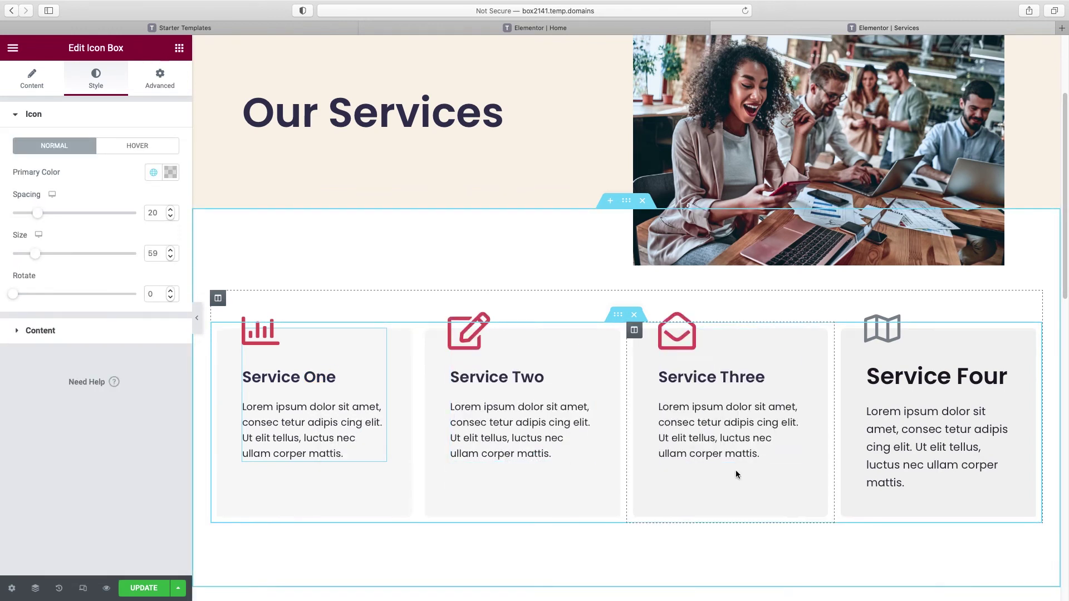
pyautogui.rightClick(903, 383)
pyautogui.click(946, 471)
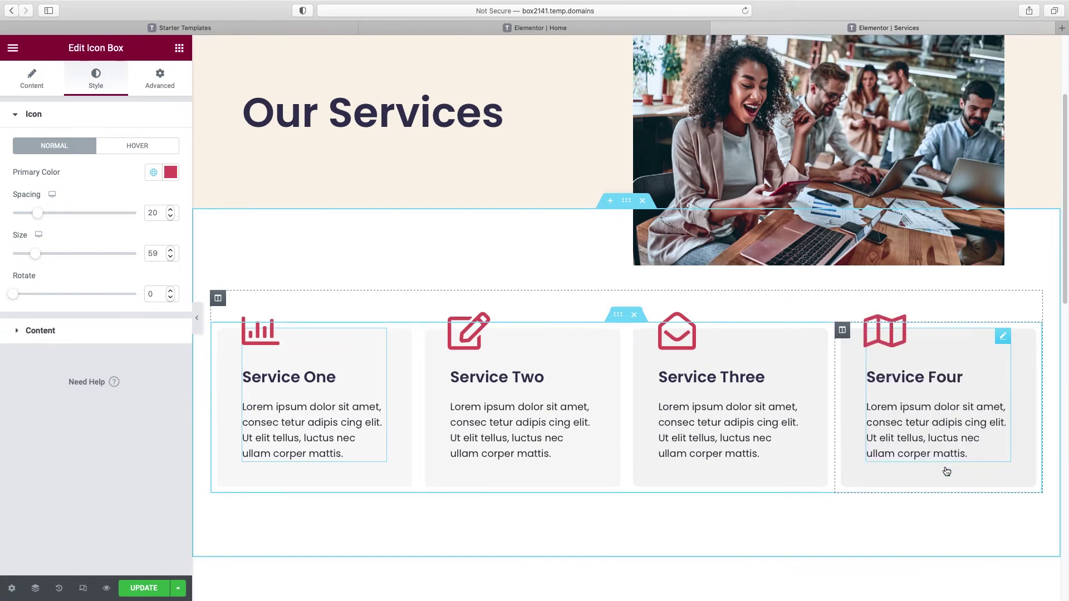
pyautogui.scroll(-3, 825, 391)
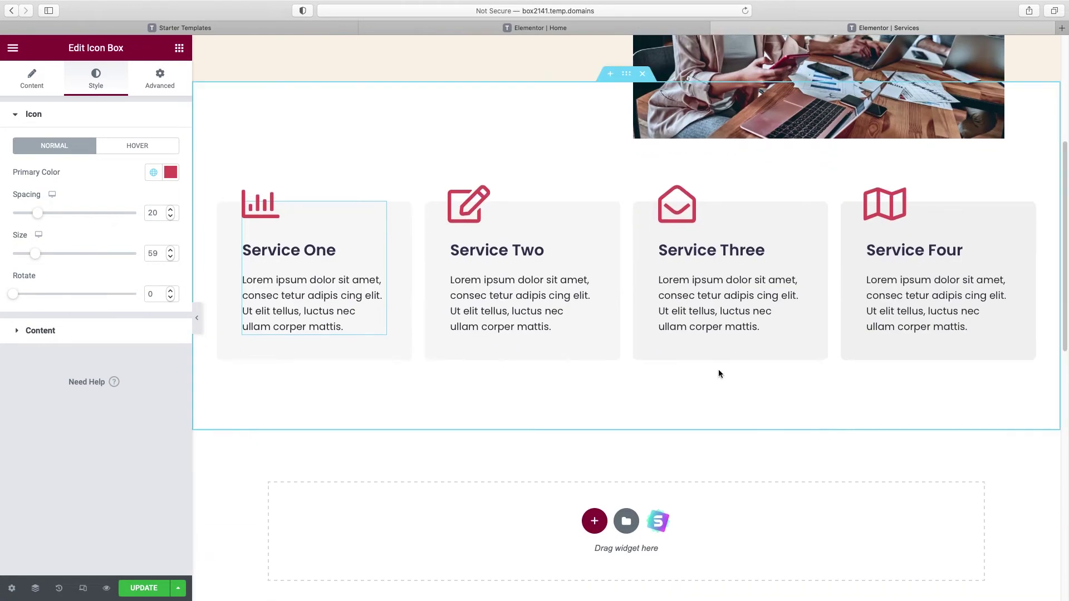
pyautogui.scroll(-3, 719, 372)
pyautogui.scroll(1, 714, 369)
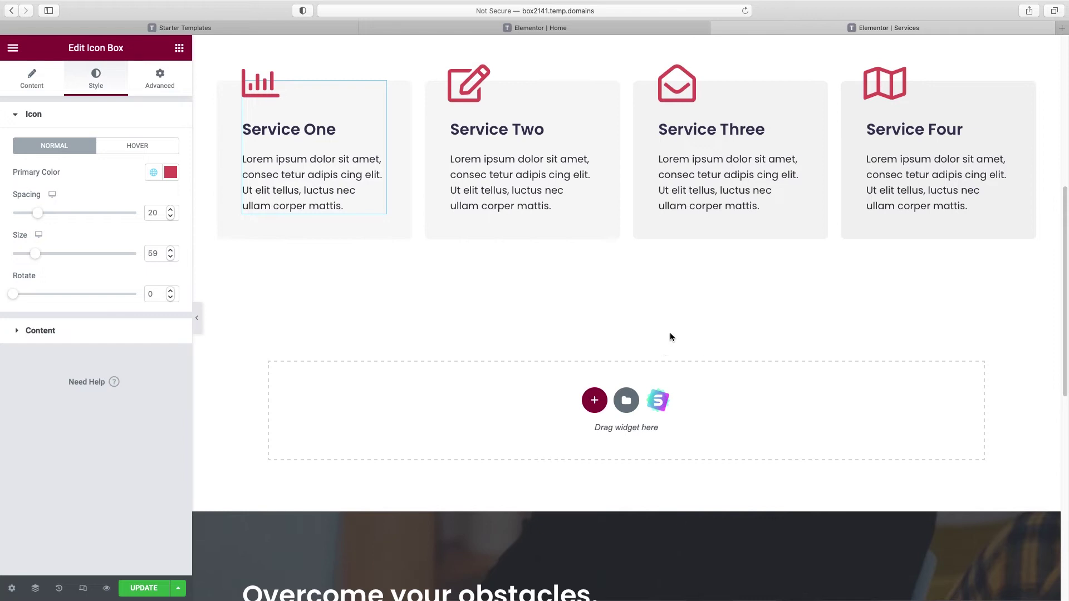
# Step: Import the dark four-counter Statistics block from Starter Templates below the service cards
pyautogui.click(658, 402)
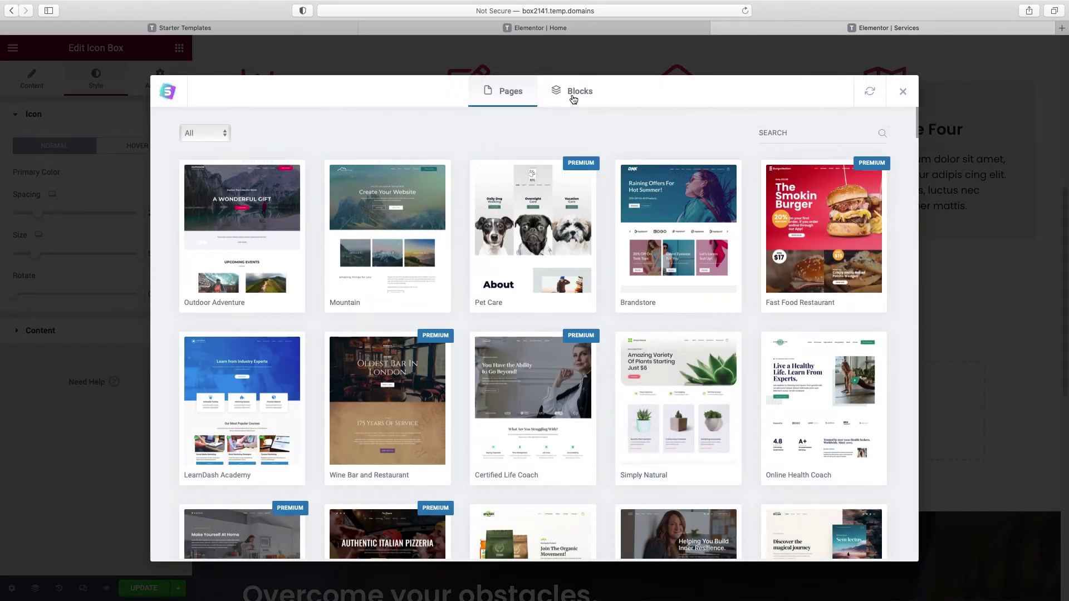
pyautogui.click(573, 99)
pyautogui.click(247, 134)
pyautogui.scroll(-5, 220, 222)
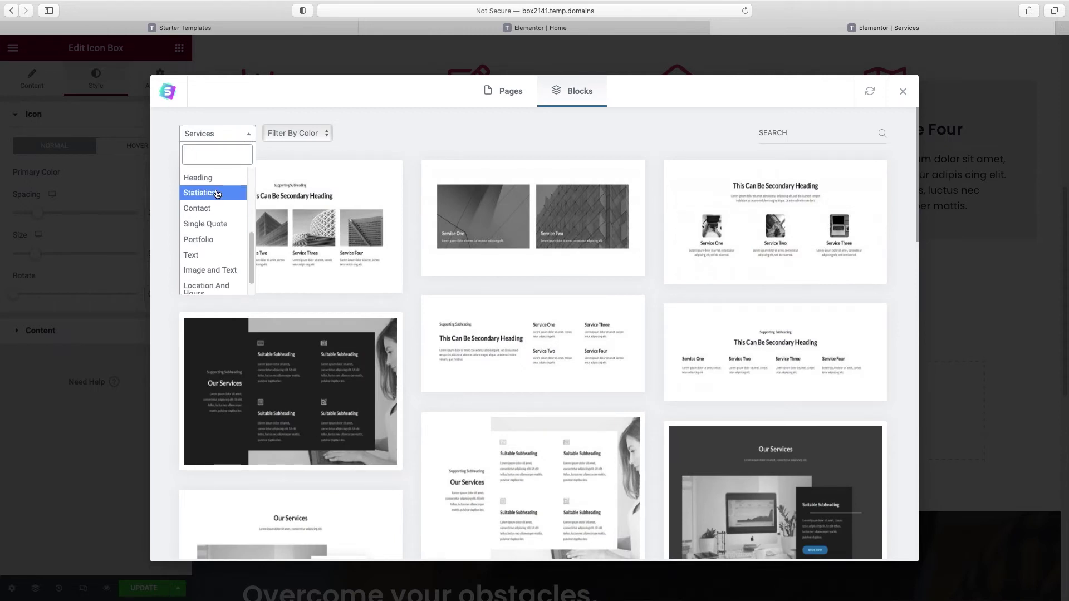
pyautogui.click(217, 193)
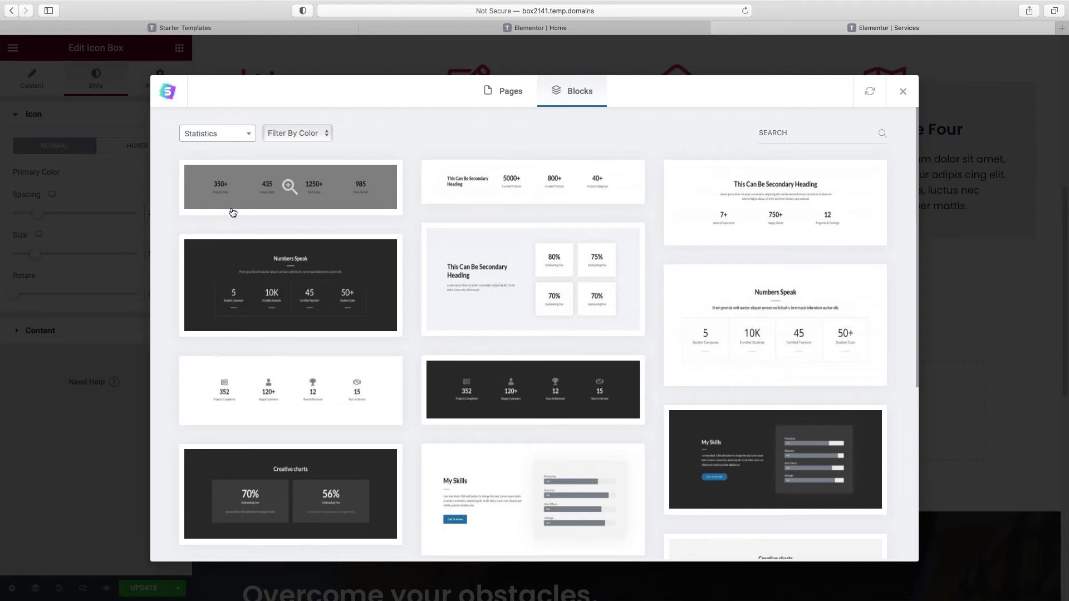
pyautogui.scroll(-2, 788, 222)
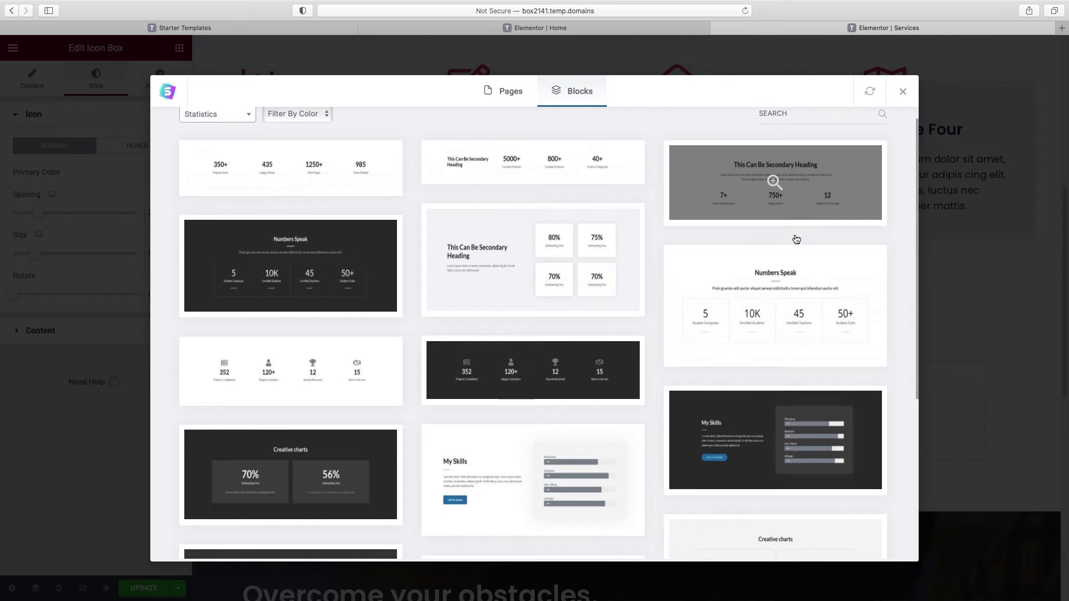
pyautogui.scroll(-3, 796, 239)
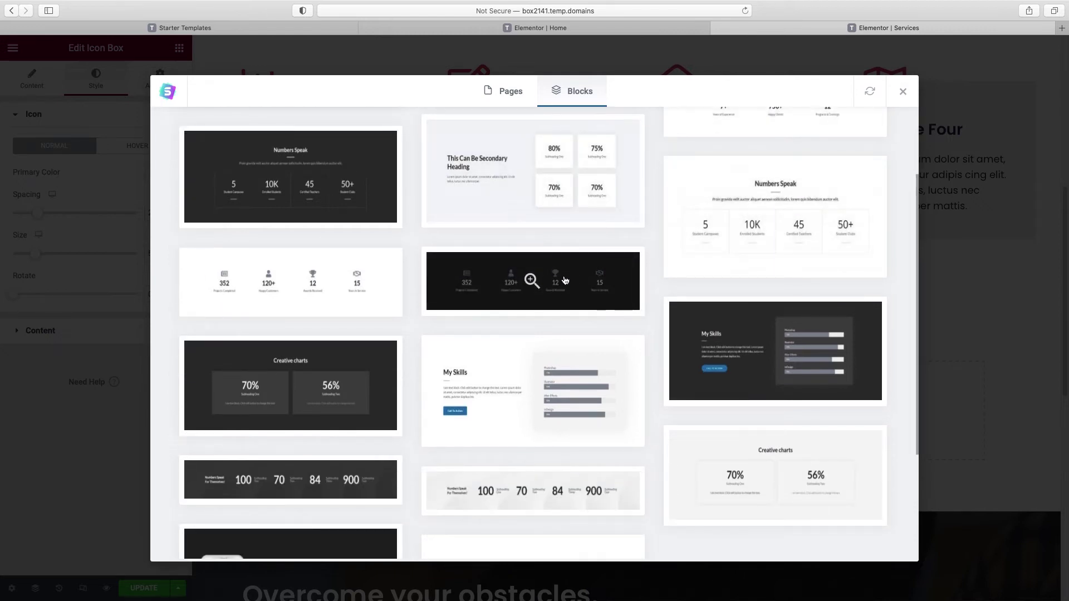
pyautogui.click(553, 278)
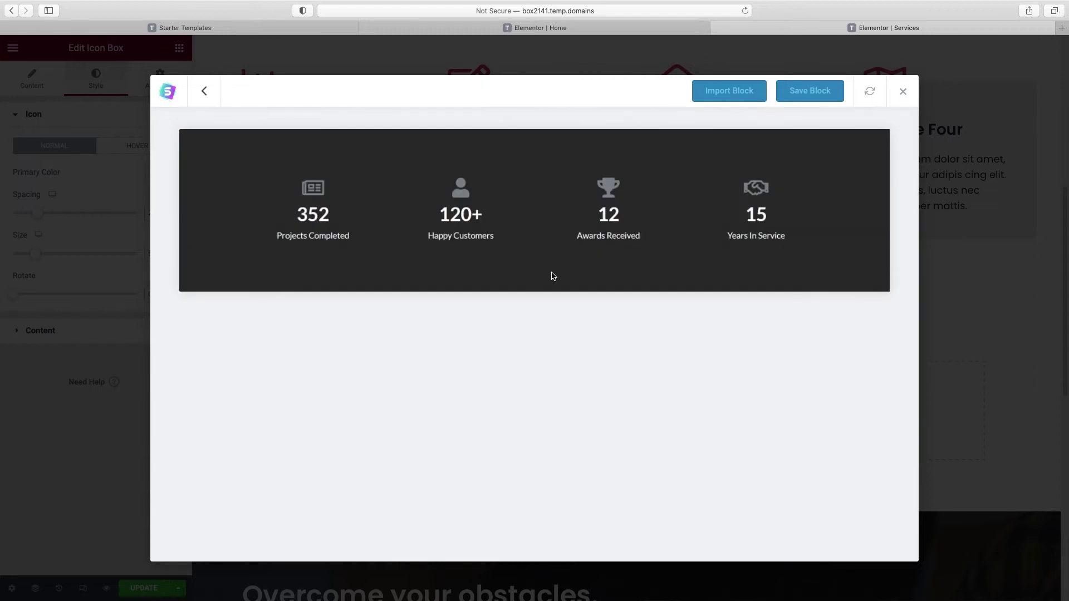
pyautogui.click(737, 96)
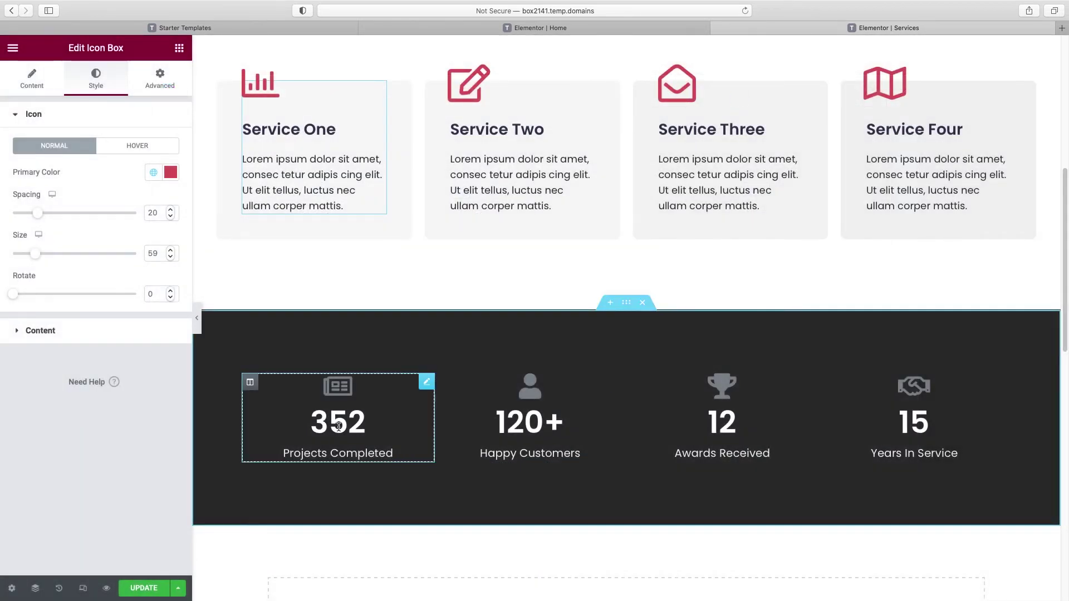
pyautogui.click(338, 426)
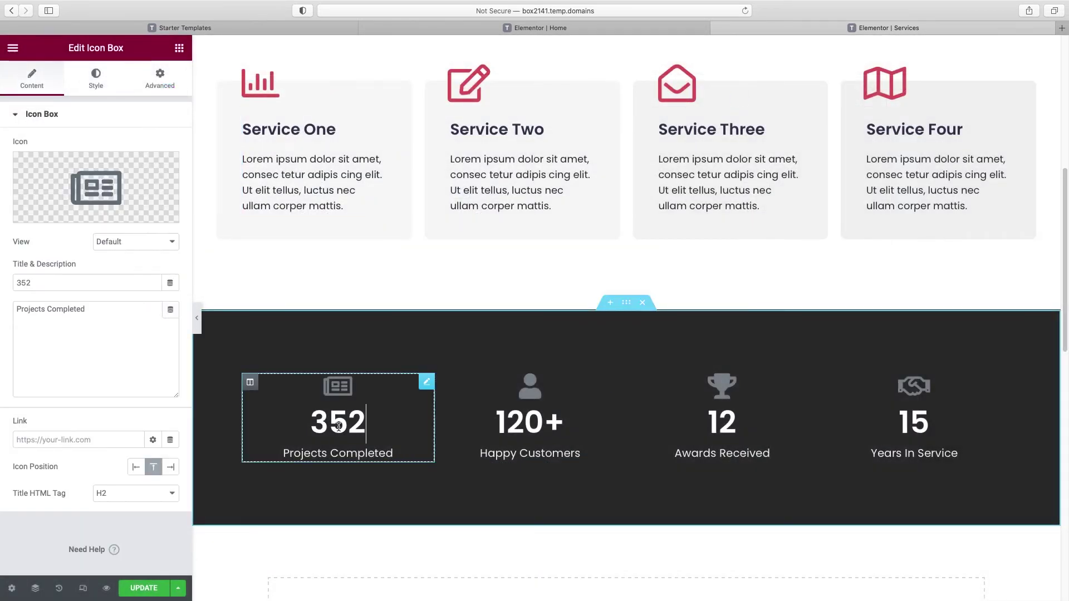
# Step: Change the first counter's title from 352 to 76, keeping its newspaper icon
pyautogui.doubleClick(27, 280)
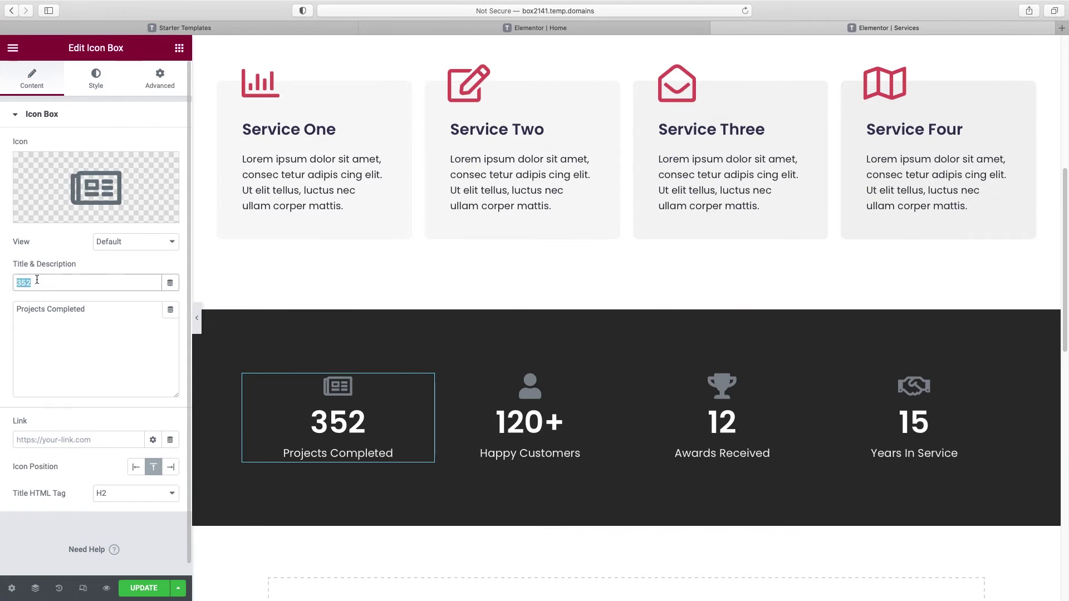
pyautogui.write('76')
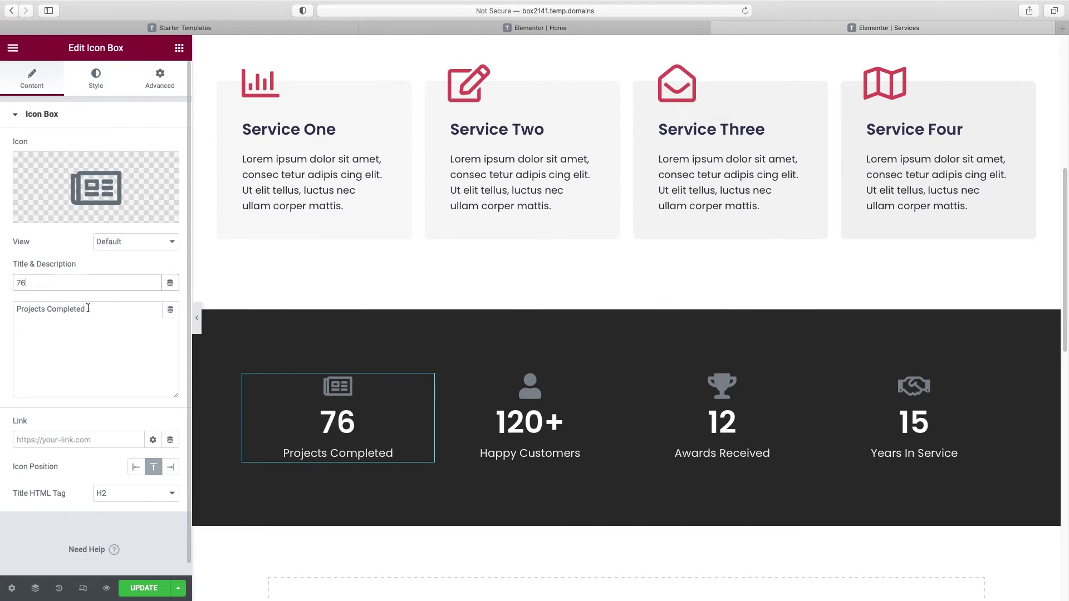
pyautogui.moveTo(86, 309); pyautogui.dragTo(15, 309)
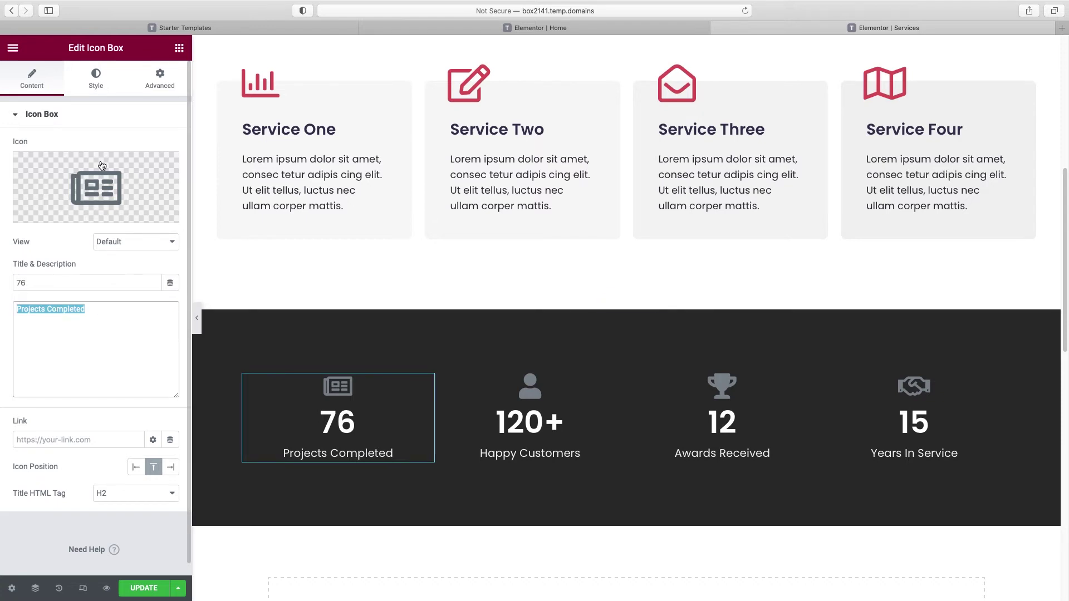
pyautogui.click(55, 214)
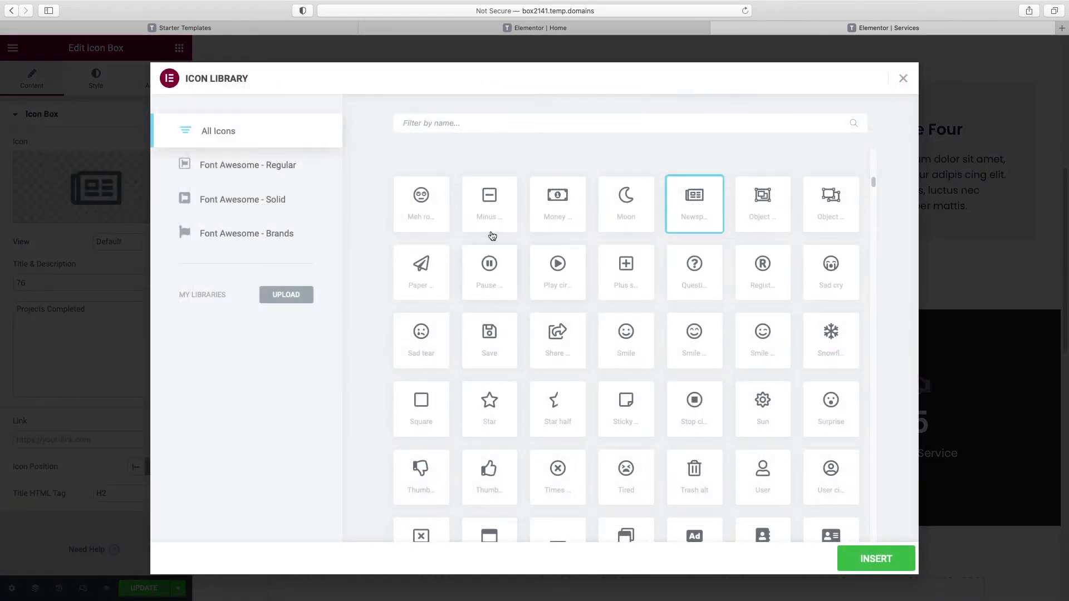
pyautogui.click(899, 557)
pyautogui.click(112, 87)
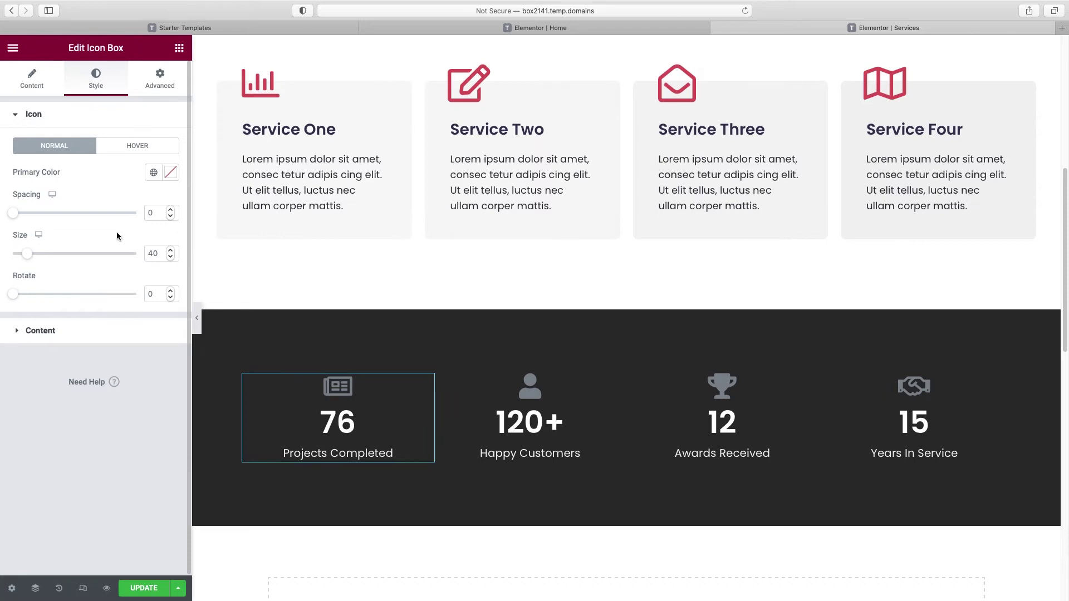
pyautogui.click(49, 333)
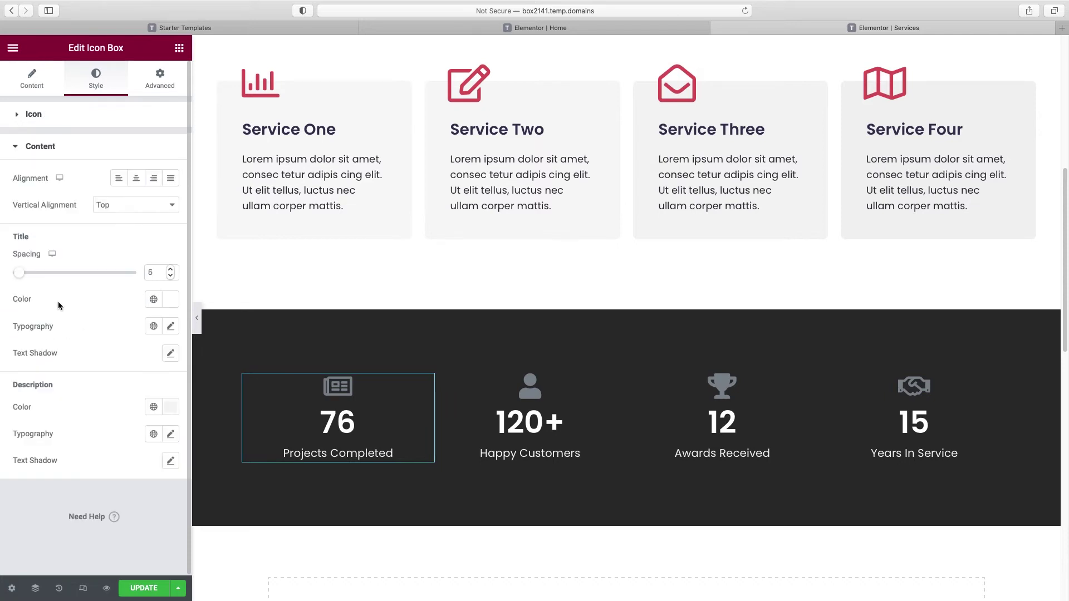
# Step: Set the statistics section background to the Accent Blue global colour
pyautogui.moveTo(652, 317)
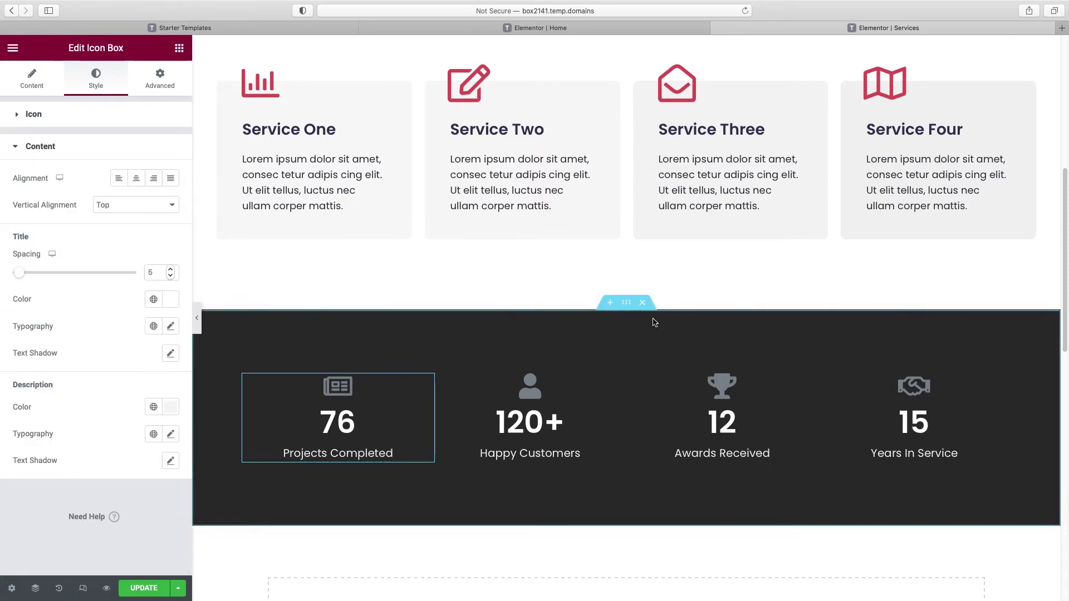
pyautogui.click(626, 307)
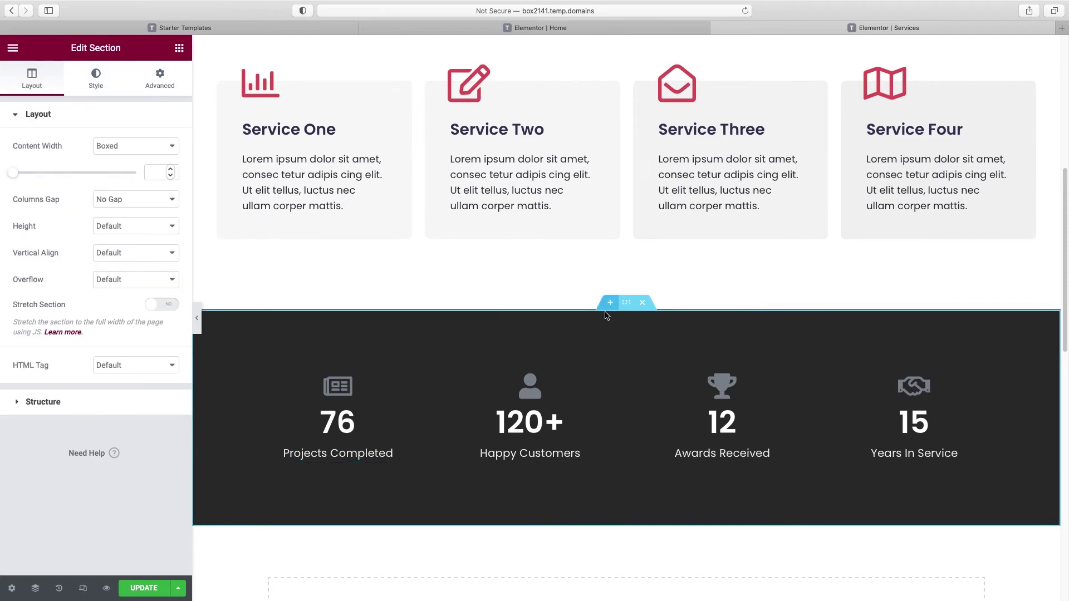
pyautogui.click(94, 84)
pyautogui.click(154, 199)
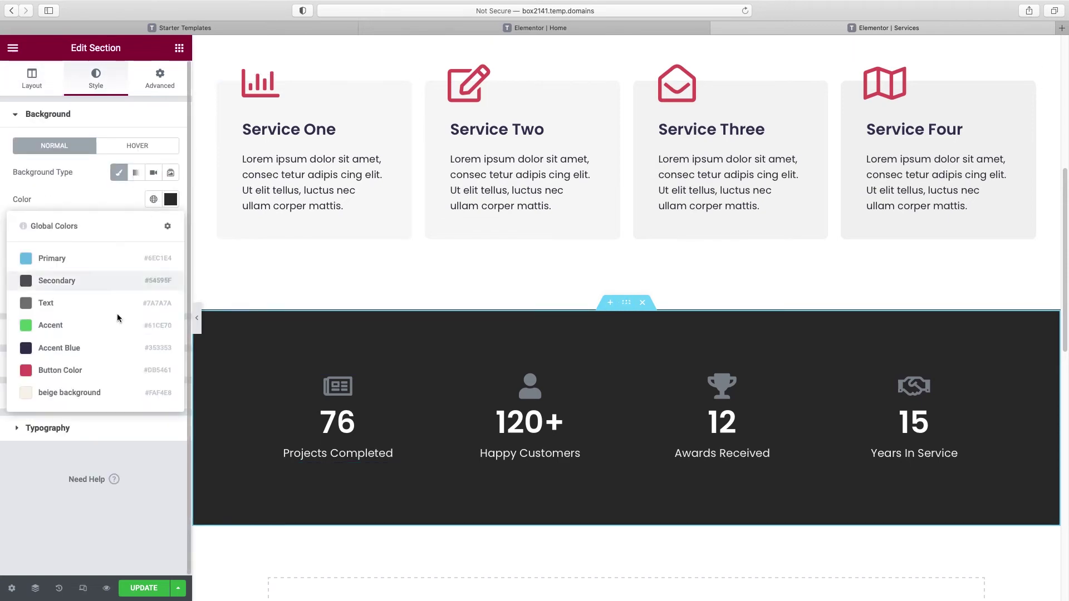
pyautogui.click(98, 346)
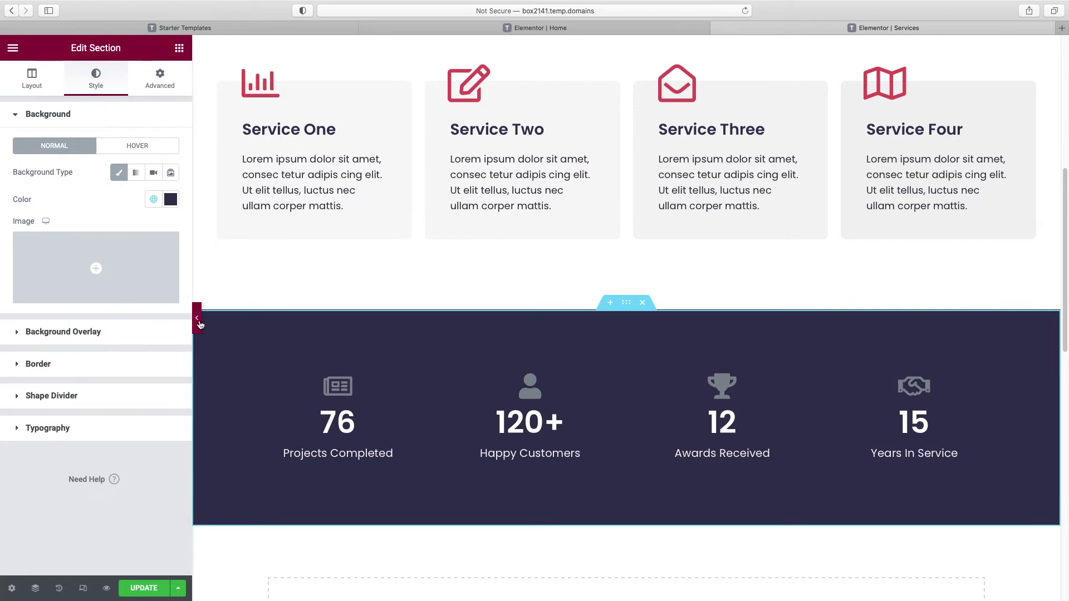
# Step: Preview the navy statistics band and save the Services page with UPDATE
pyautogui.click(197, 318)
pyautogui.scroll(8, 516, 337)
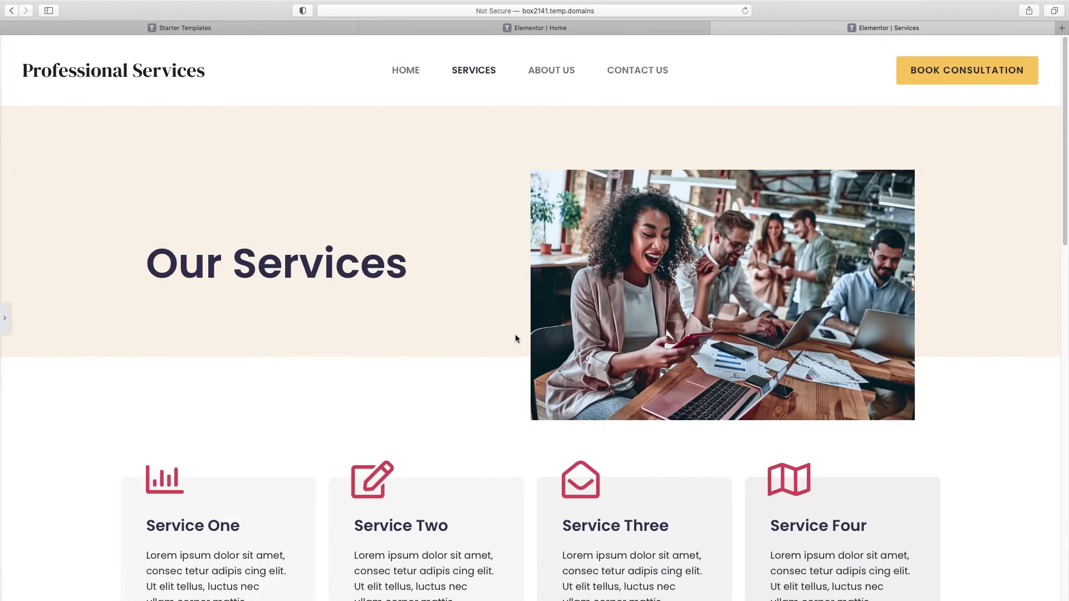
pyautogui.scroll(-5, 515, 336)
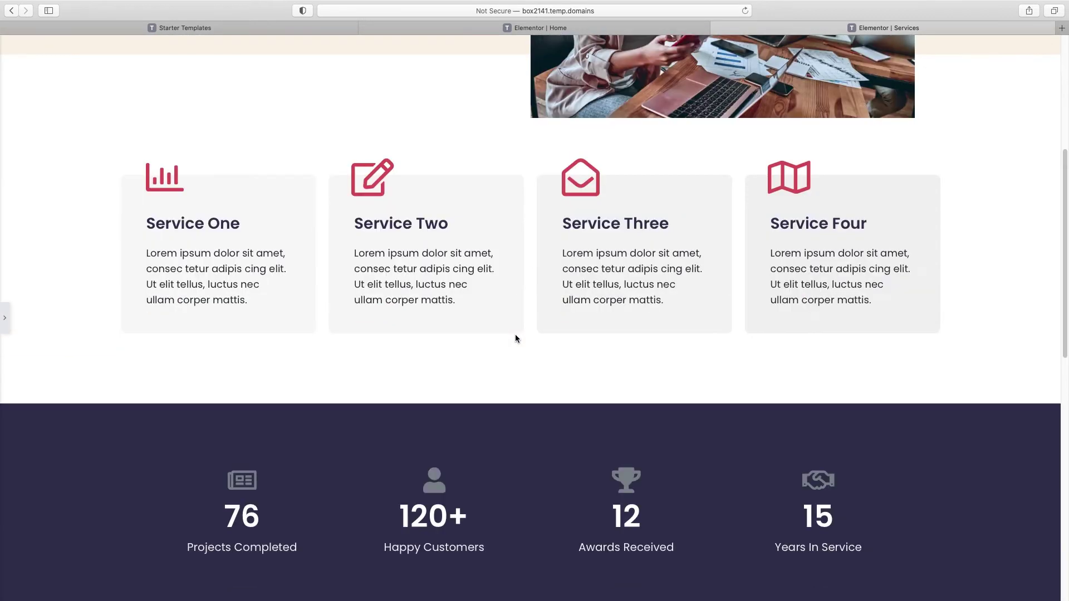
pyautogui.click(4, 320)
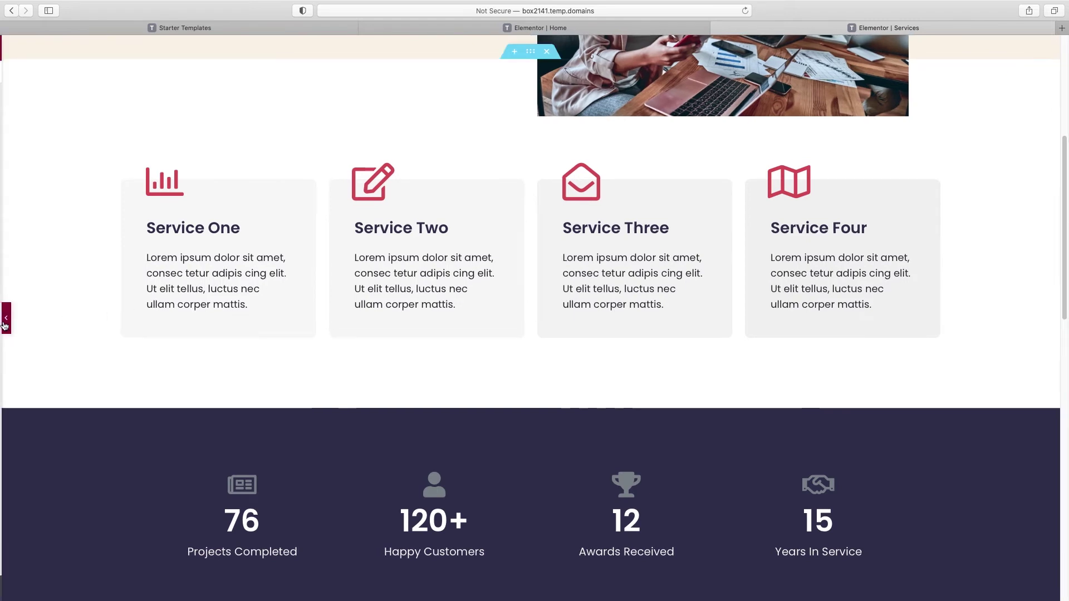
pyautogui.click(142, 589)
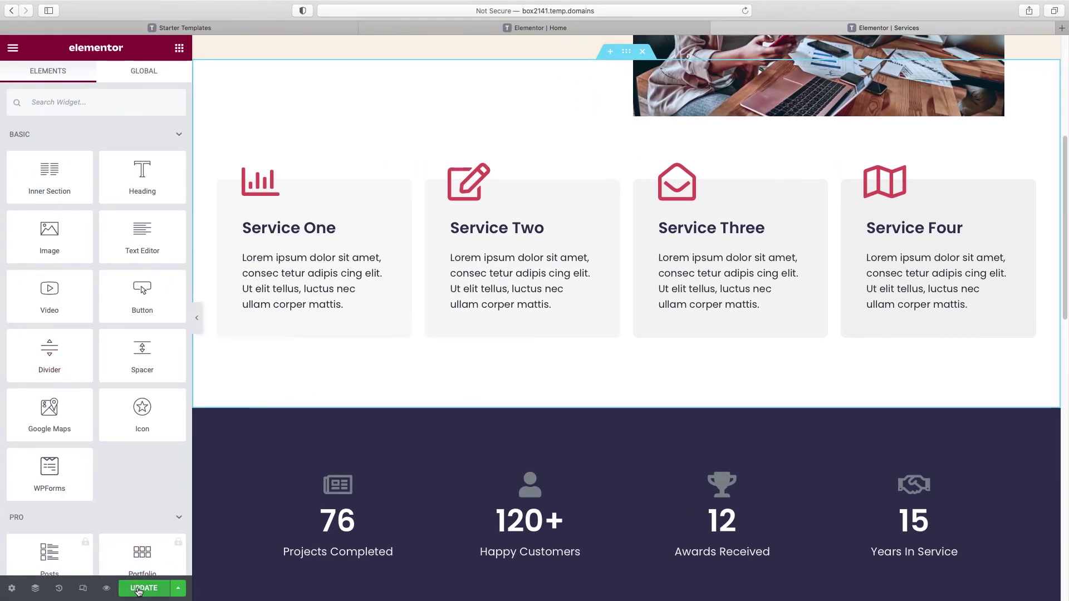
# Step: Preview the live Services page, navigate to About Us, and open it in Elementor
pyautogui.click(106, 588)
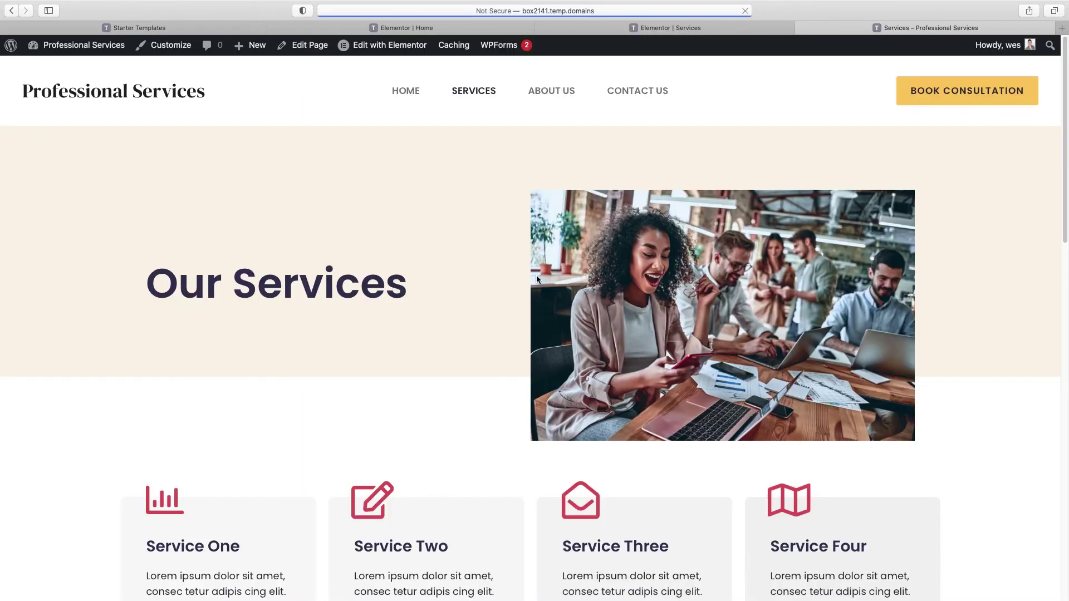
pyautogui.click(559, 93)
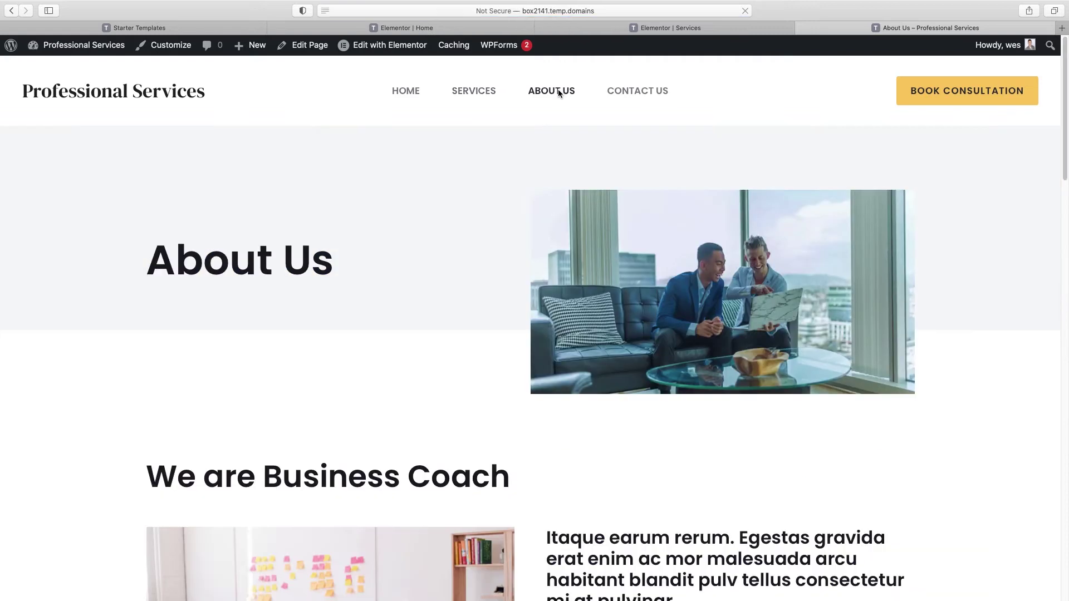
pyautogui.click(378, 50)
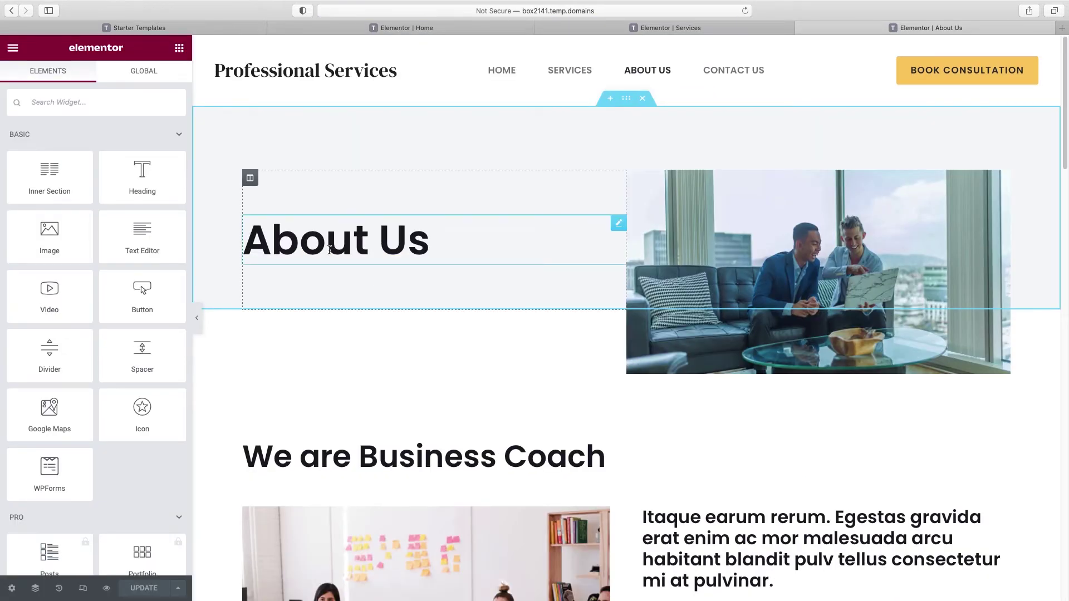
# Step: Set the About Us heading's text color to the global Accent Blue
pyautogui.click(341, 238)
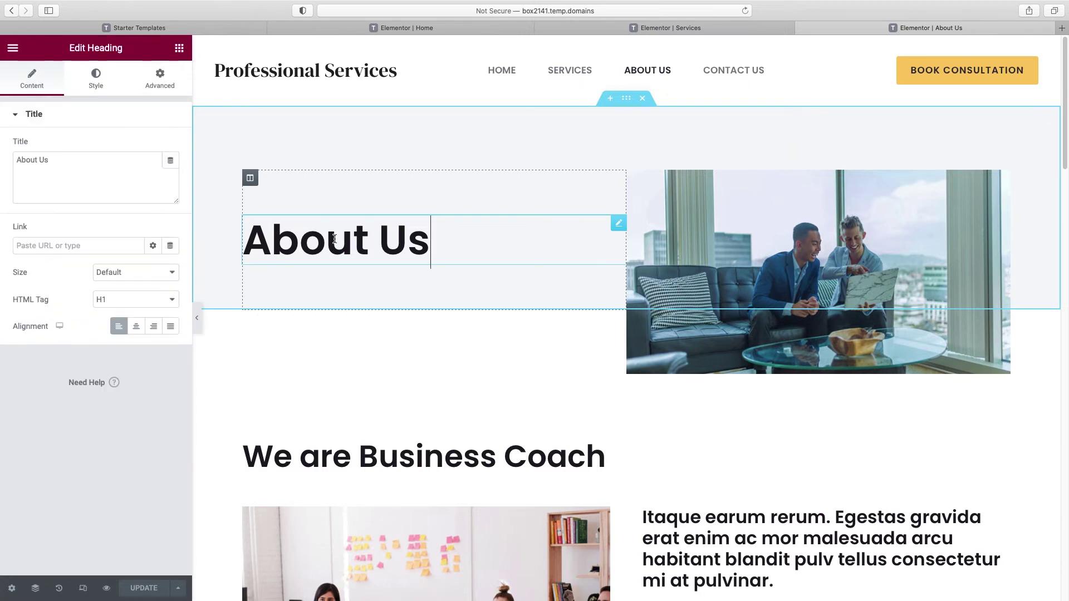
pyautogui.moveTo(62, 161); pyautogui.dragTo(7, 158)
pyautogui.click(95, 80)
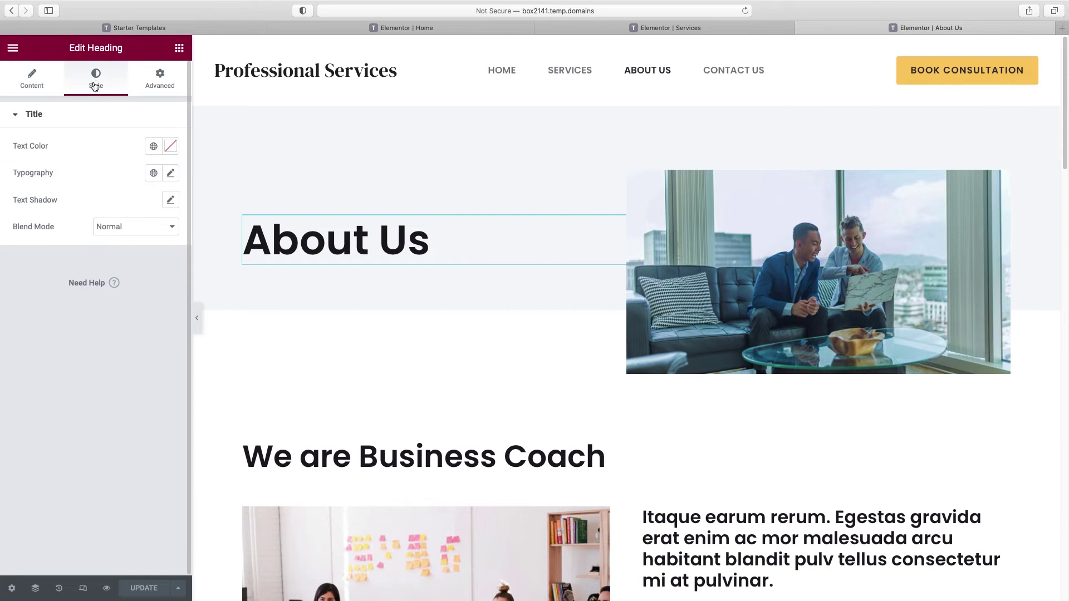
pyautogui.click(153, 147)
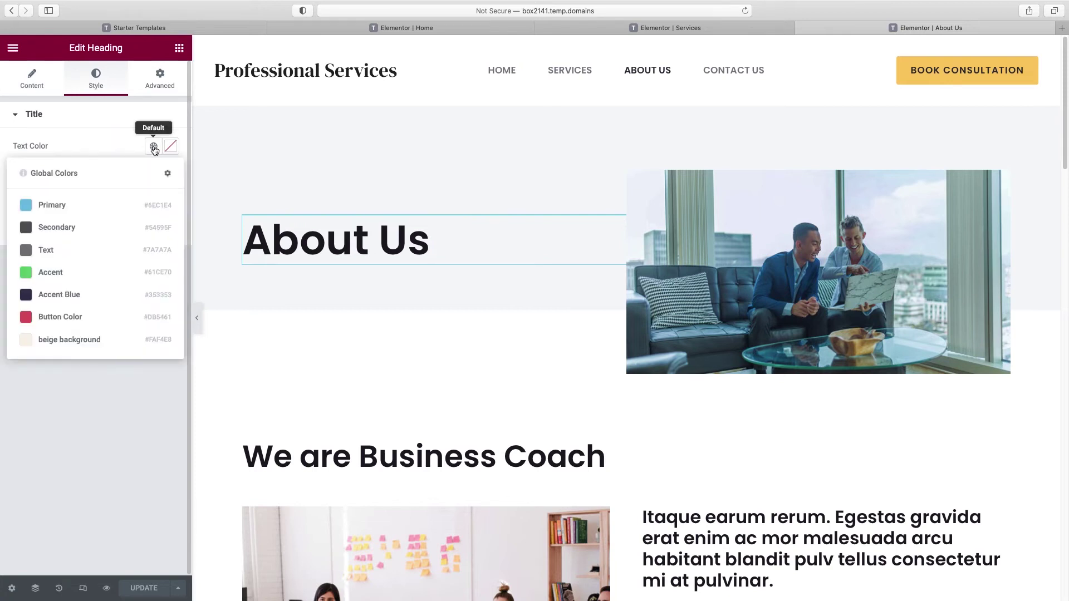
pyautogui.click(59, 295)
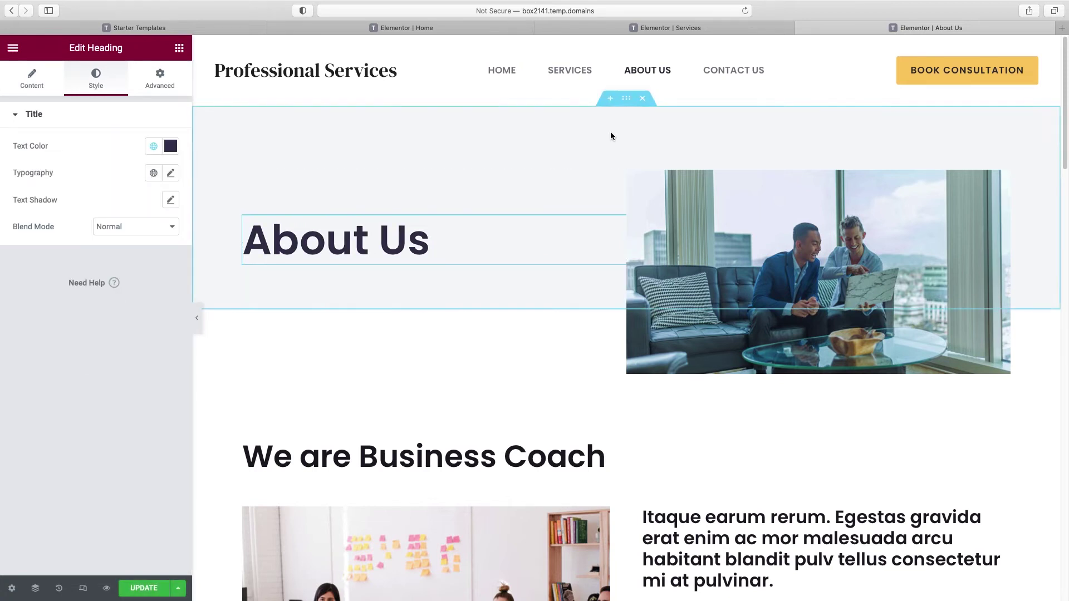
# Step: Give the About Us hero section the global beige background color
pyautogui.click(625, 98)
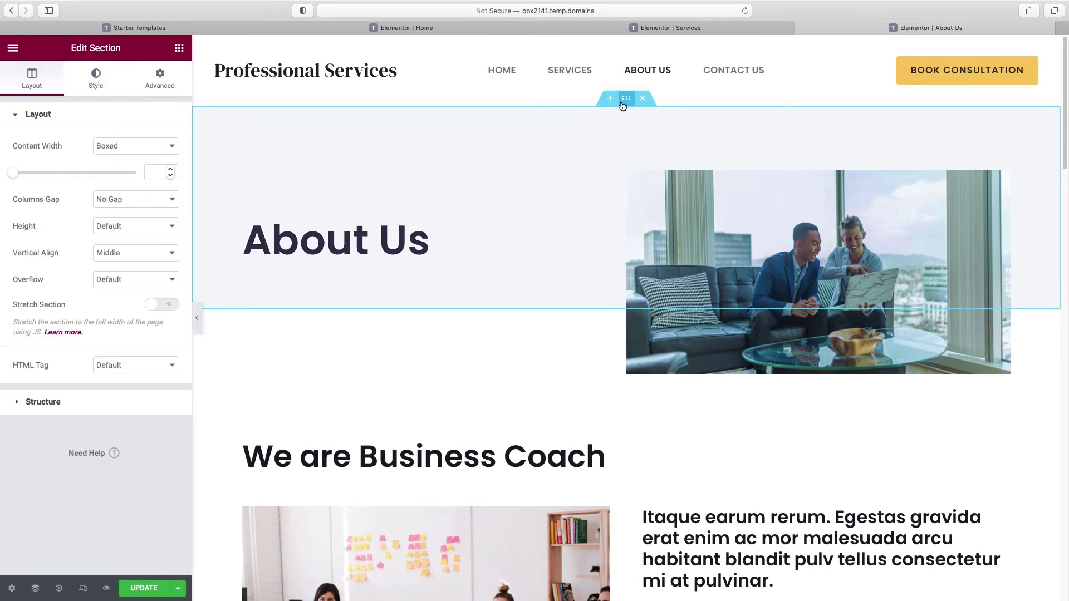
pyautogui.click(96, 77)
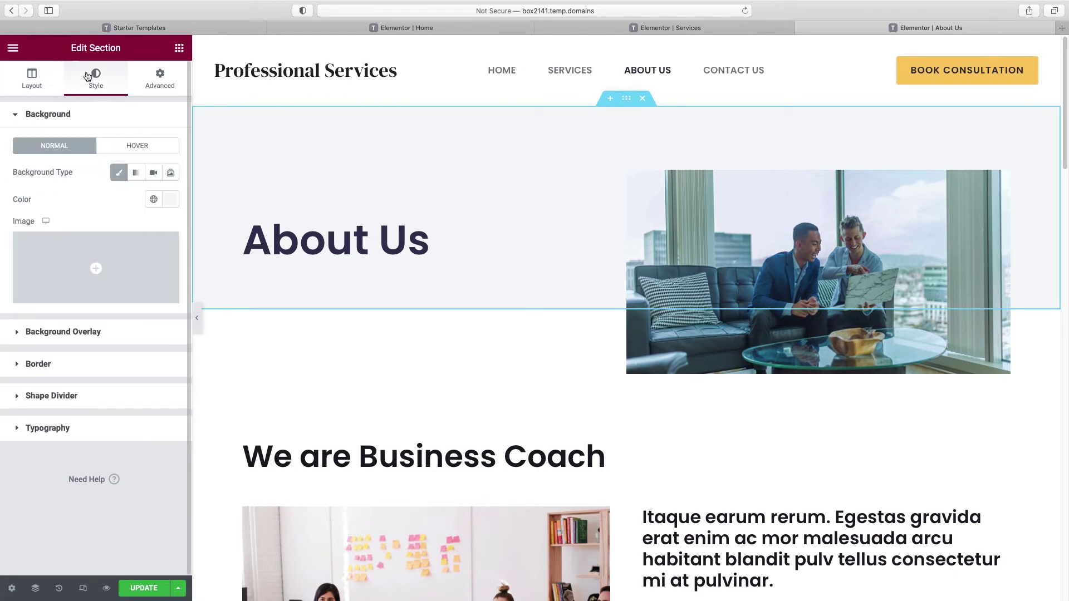
pyautogui.click(154, 199)
pyautogui.click(94, 394)
pyautogui.click(800, 253)
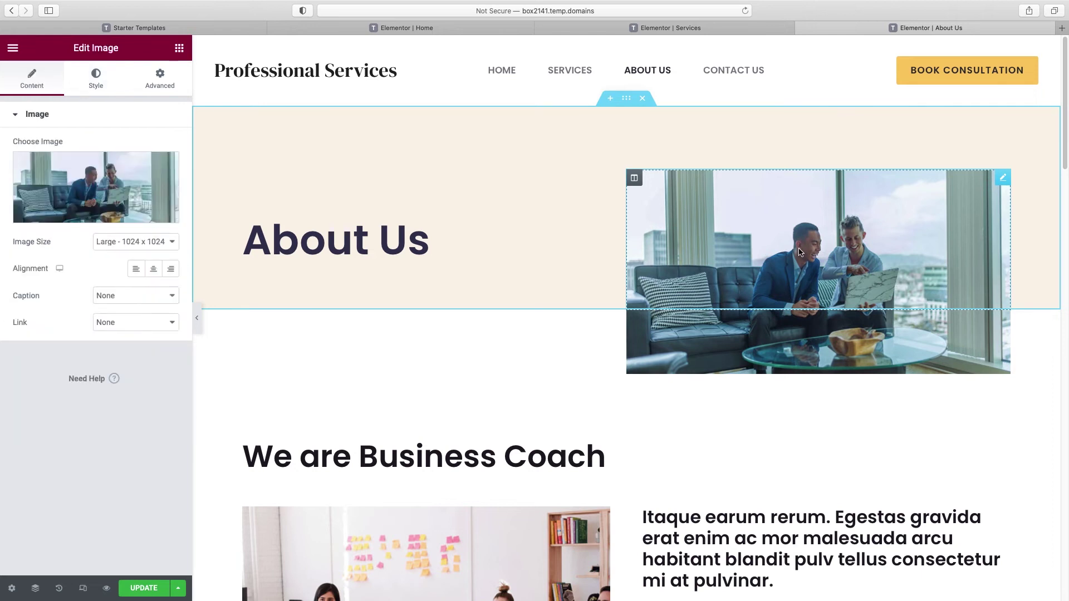
# Step: Swap the hero photo for the smiling woman in glasses from the Media Library
pyautogui.click(82, 216)
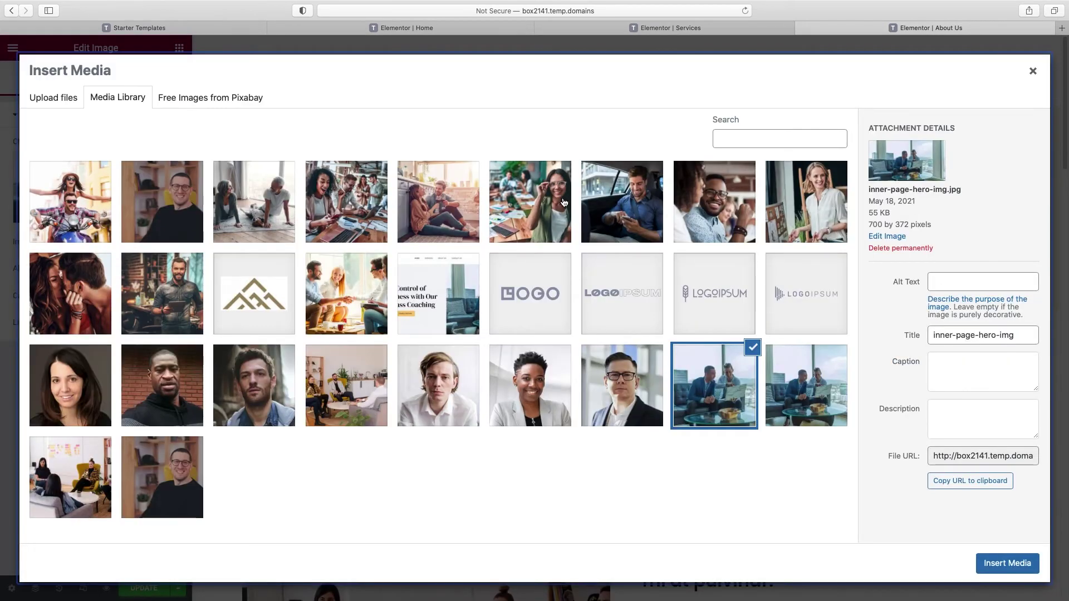
pyautogui.click(528, 199)
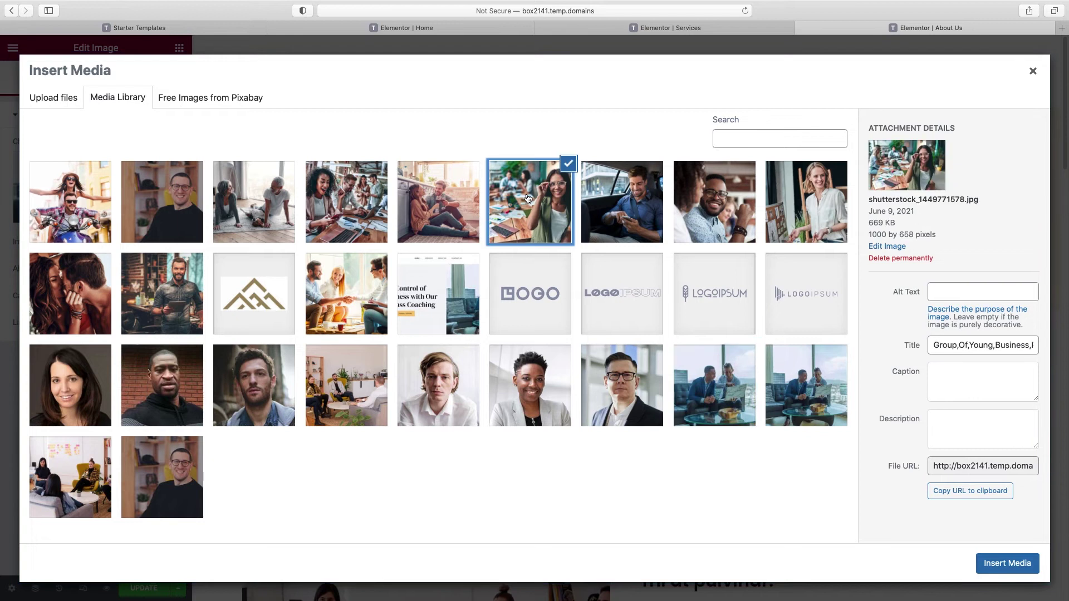
pyautogui.click(999, 562)
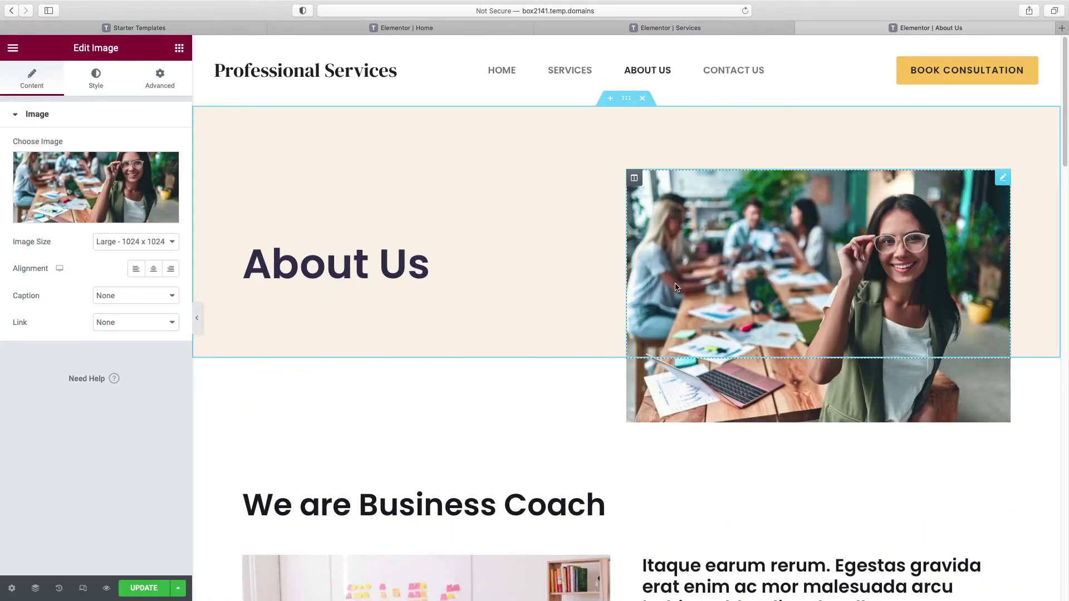
pyautogui.scroll(-3, 677, 286)
pyautogui.scroll(-8, 675, 283)
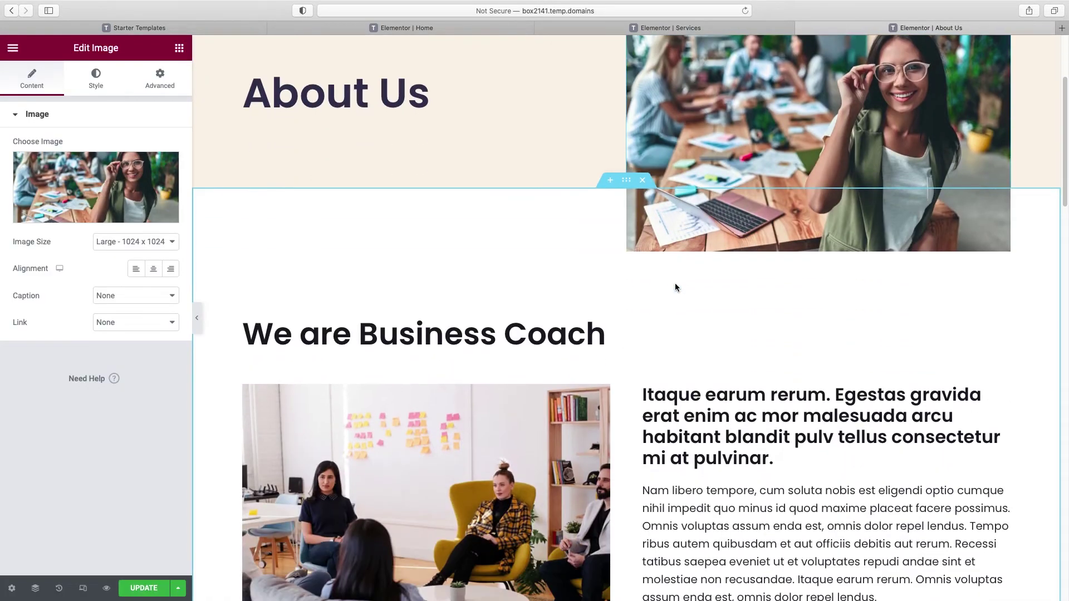
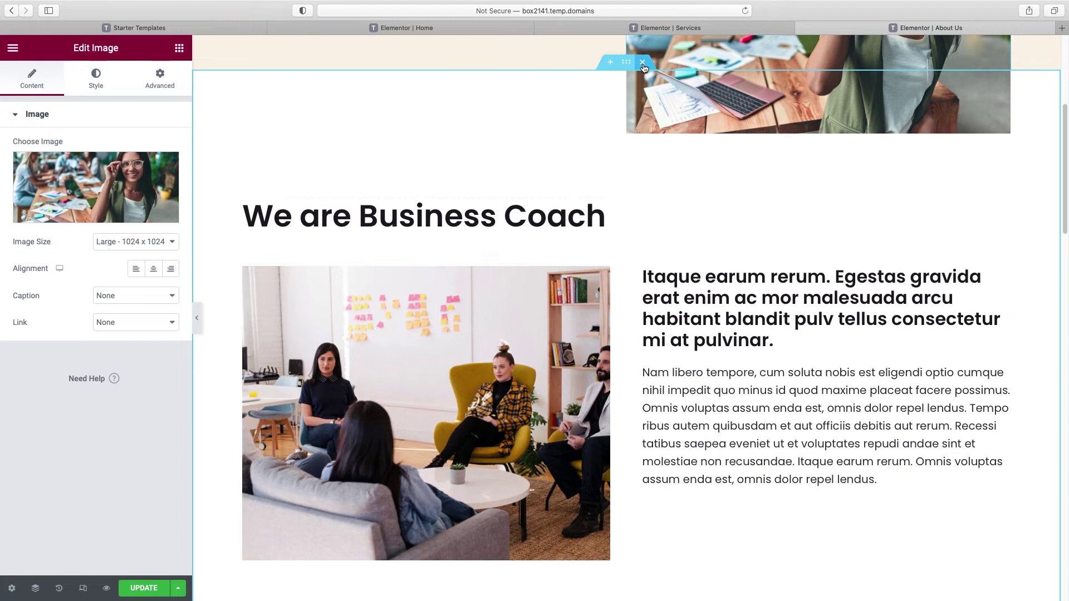
# Step: Delete the 'We are Business Coach' heading, then open the image box below it for editing
pyautogui.scroll(-8, 709, 212)
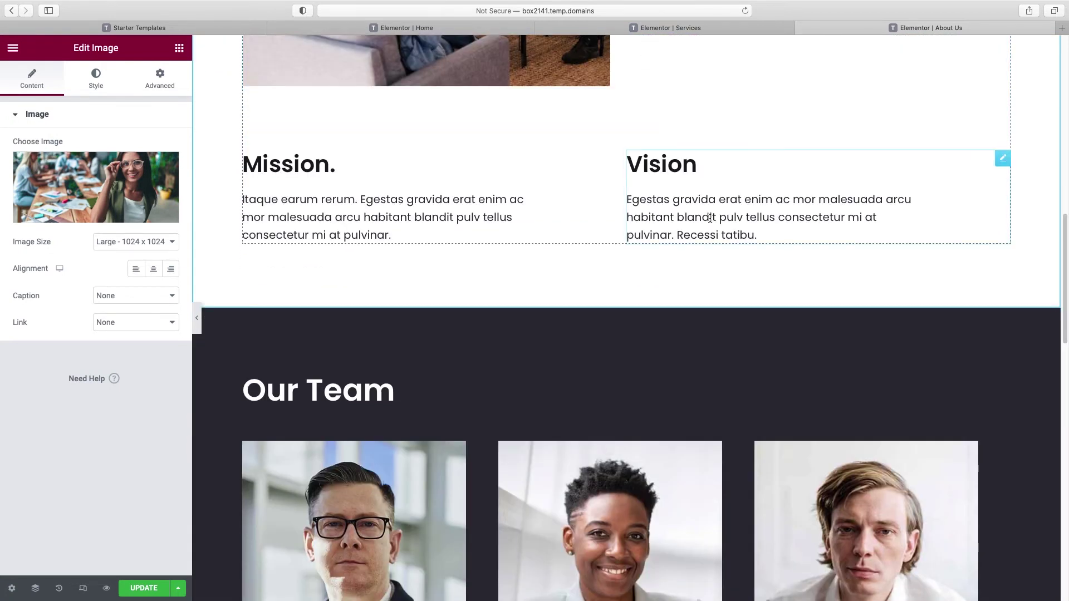
pyautogui.scroll(-9, 709, 217)
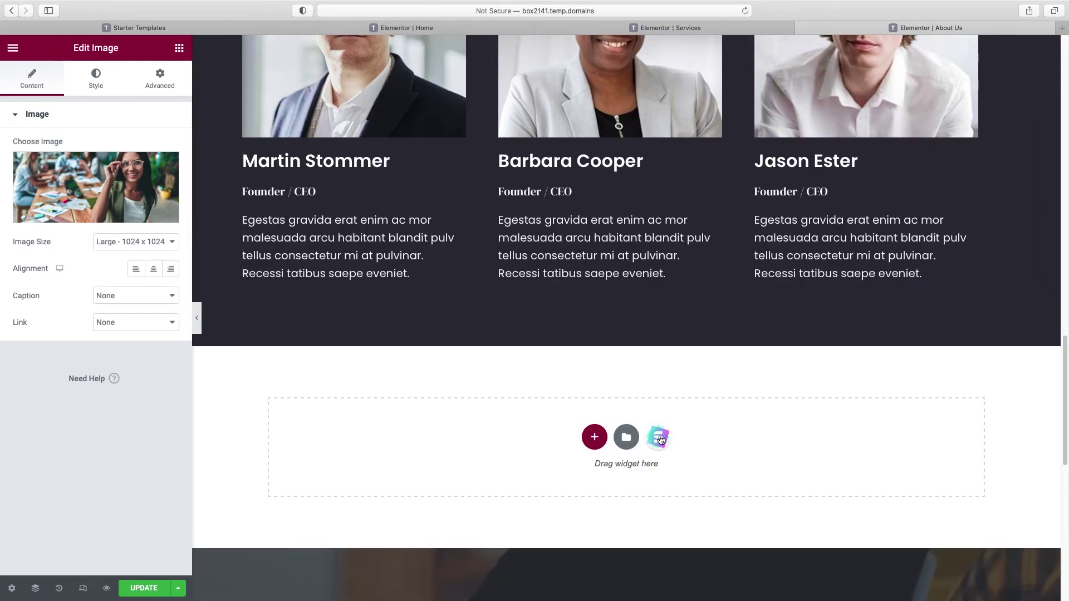
pyautogui.scroll(15, 660, 439)
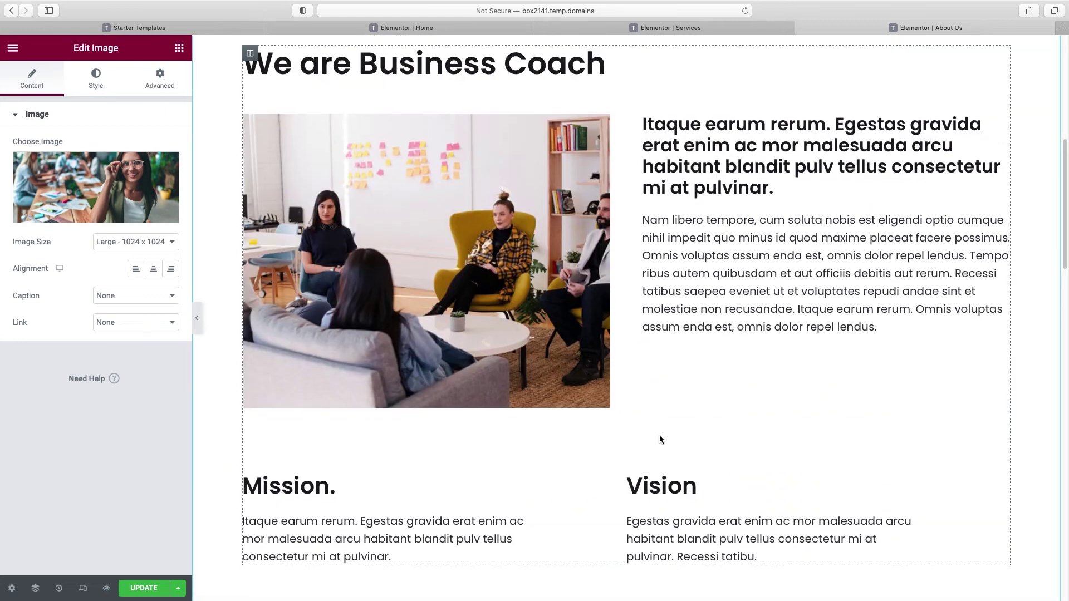
pyautogui.scroll(2, 660, 439)
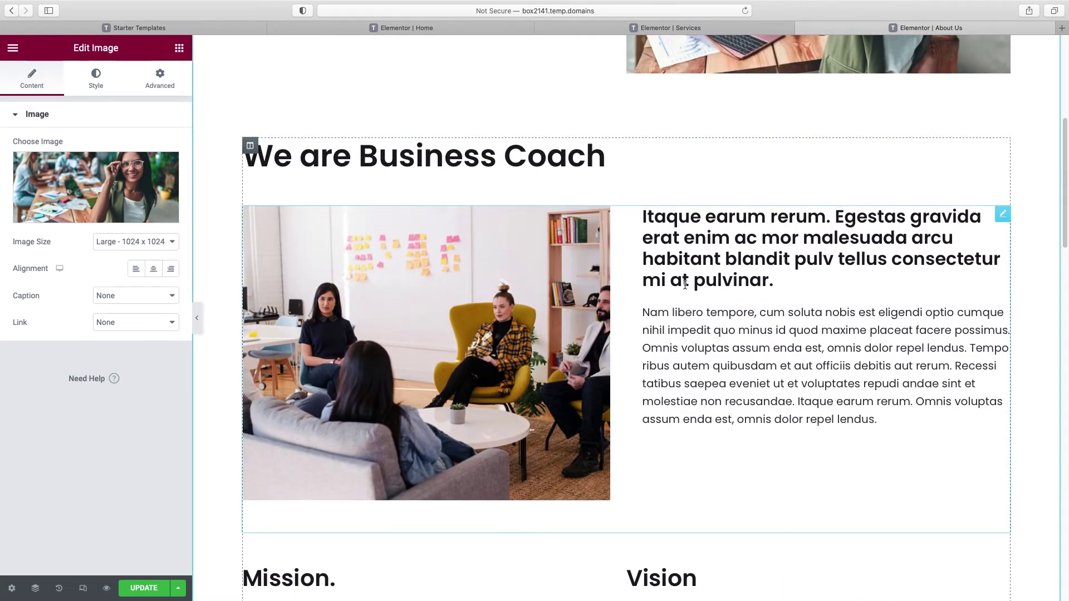
pyautogui.rightClick(407, 151)
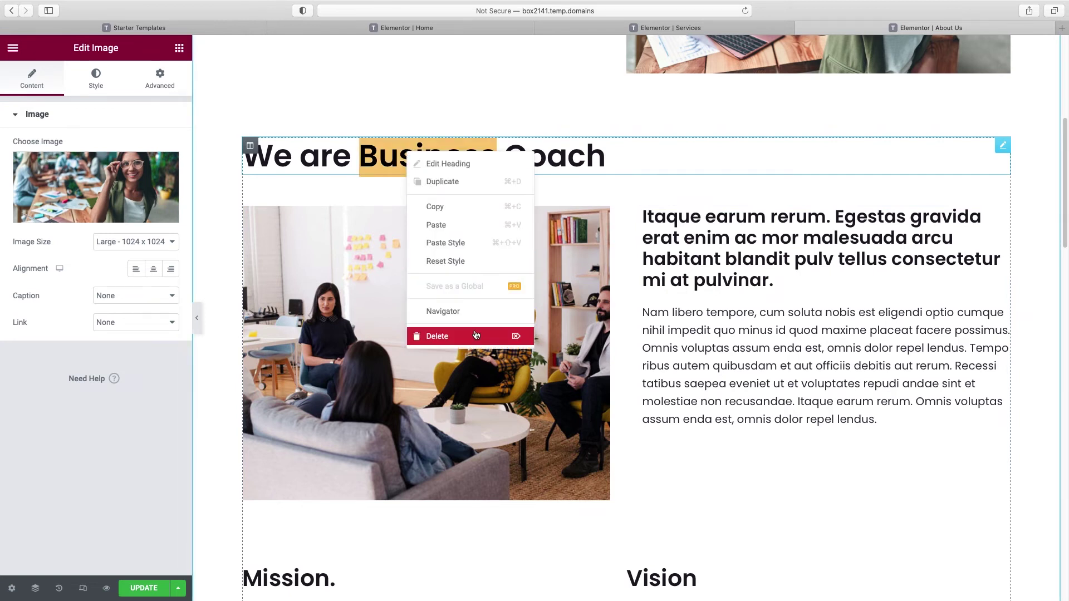
pyautogui.click(476, 335)
pyautogui.rightClick(471, 230)
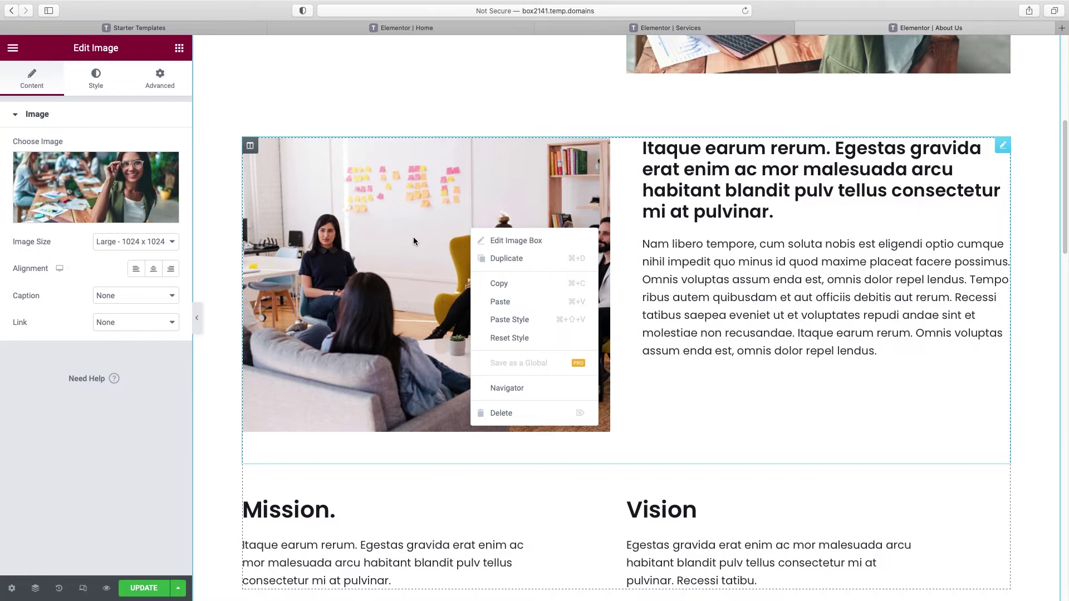
pyautogui.click(569, 225)
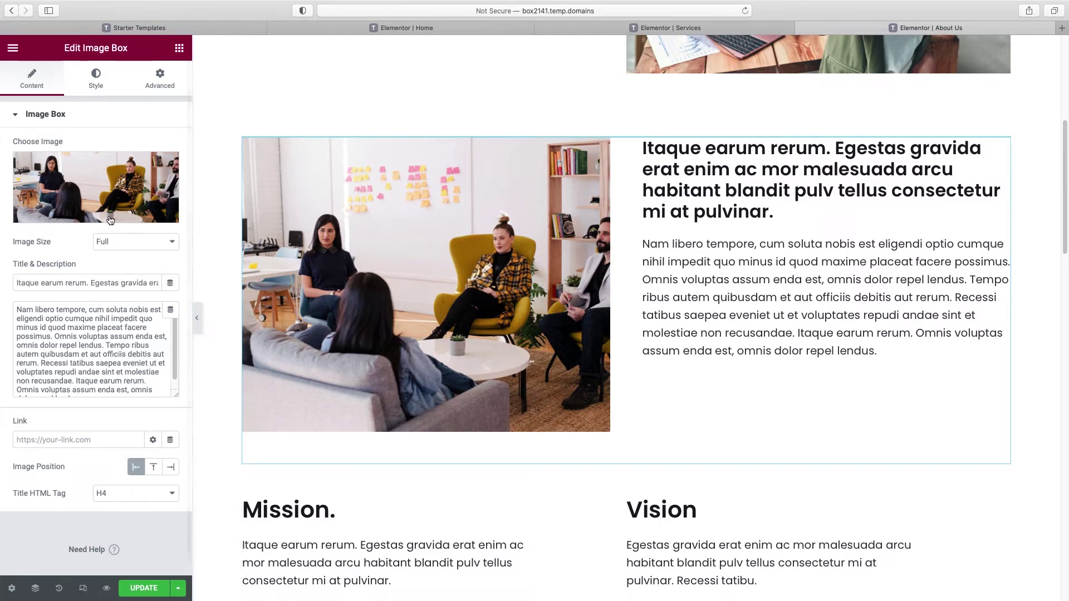
# Step: Replace the image box photo with the smiling woman picture from the Media Library
pyautogui.moveTo(87, 215)
pyautogui.click(87, 215)
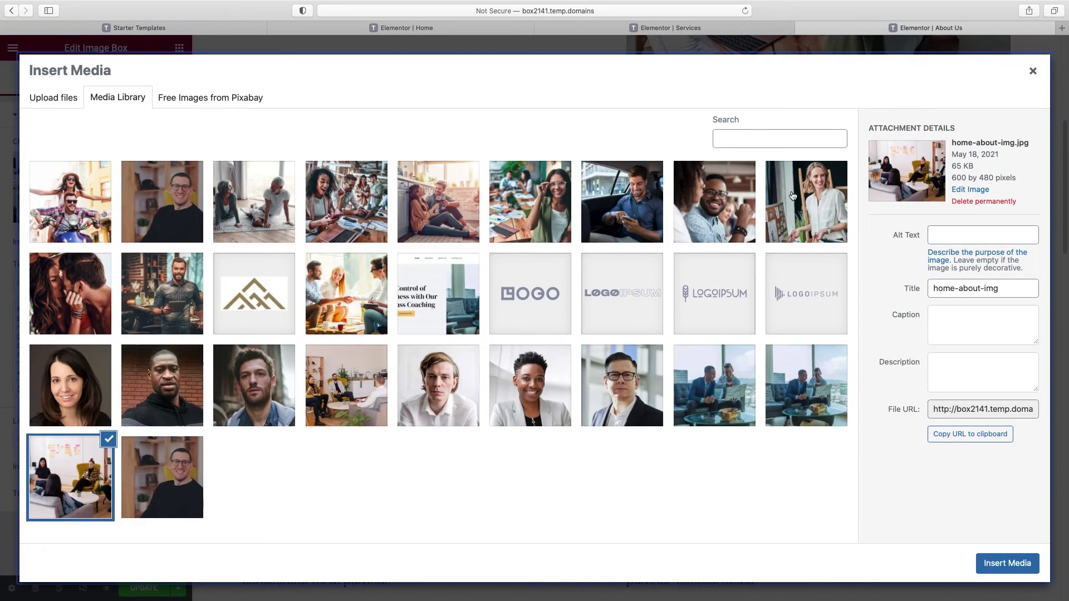
pyautogui.click(807, 202)
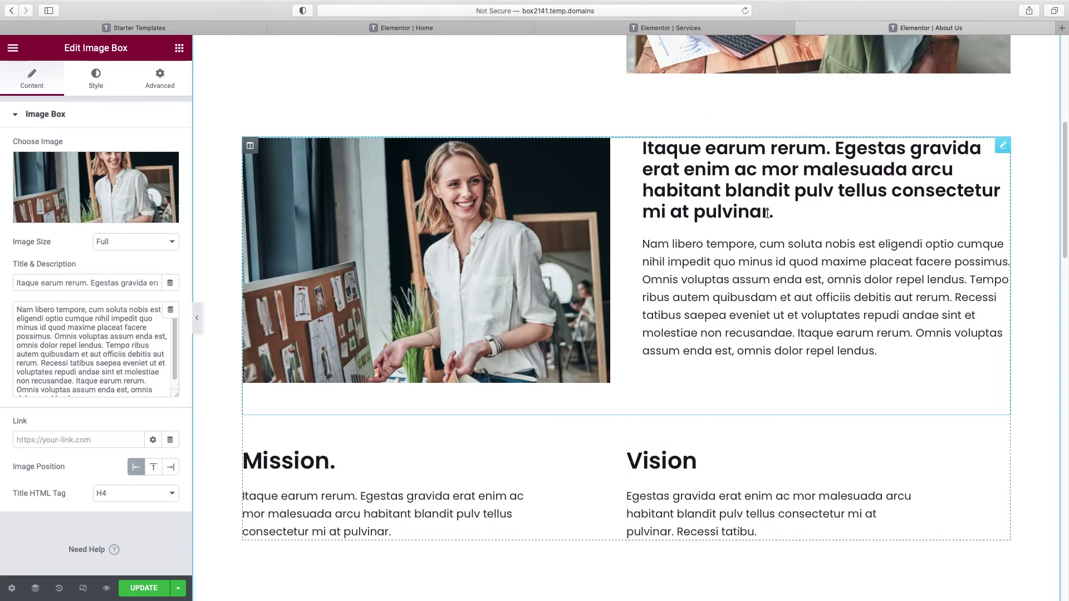
# Step: Set the image box title's typography weight to 300
pyautogui.click(100, 82)
pyautogui.click(67, 115)
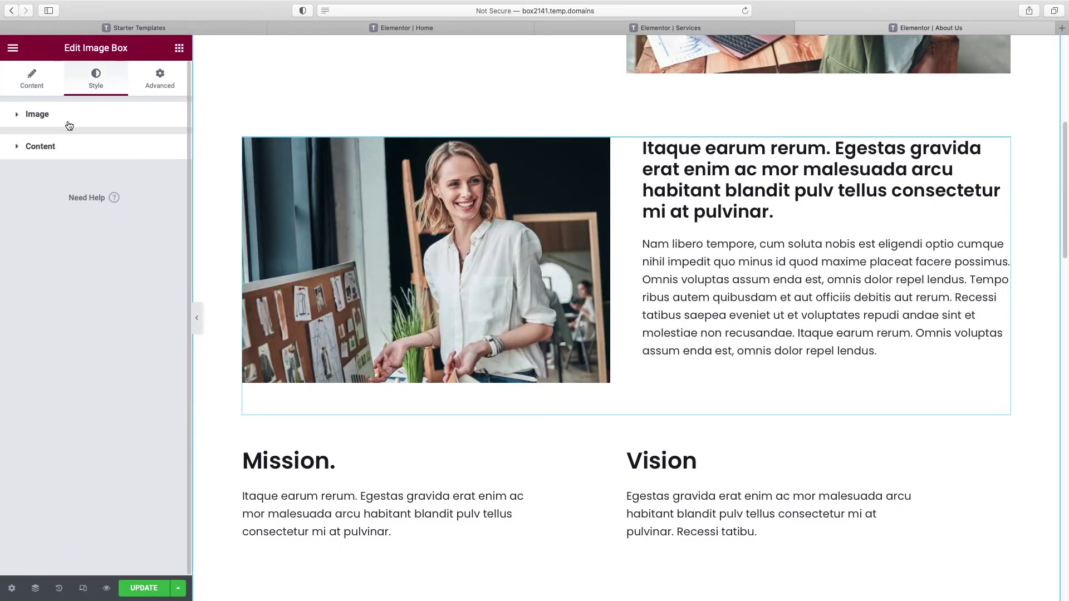
pyautogui.click(63, 148)
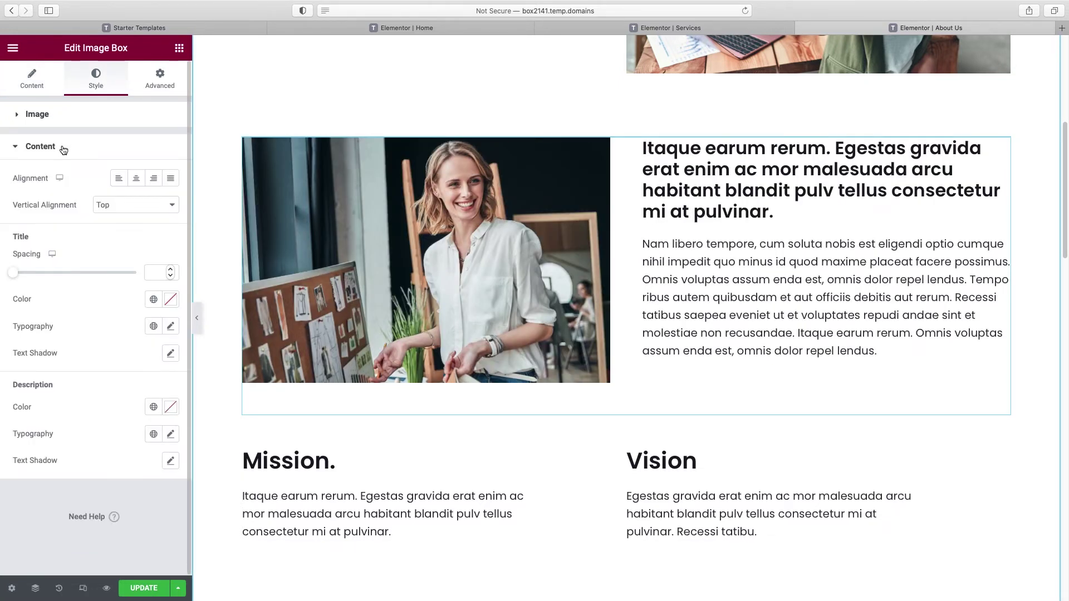
pyautogui.click(171, 327)
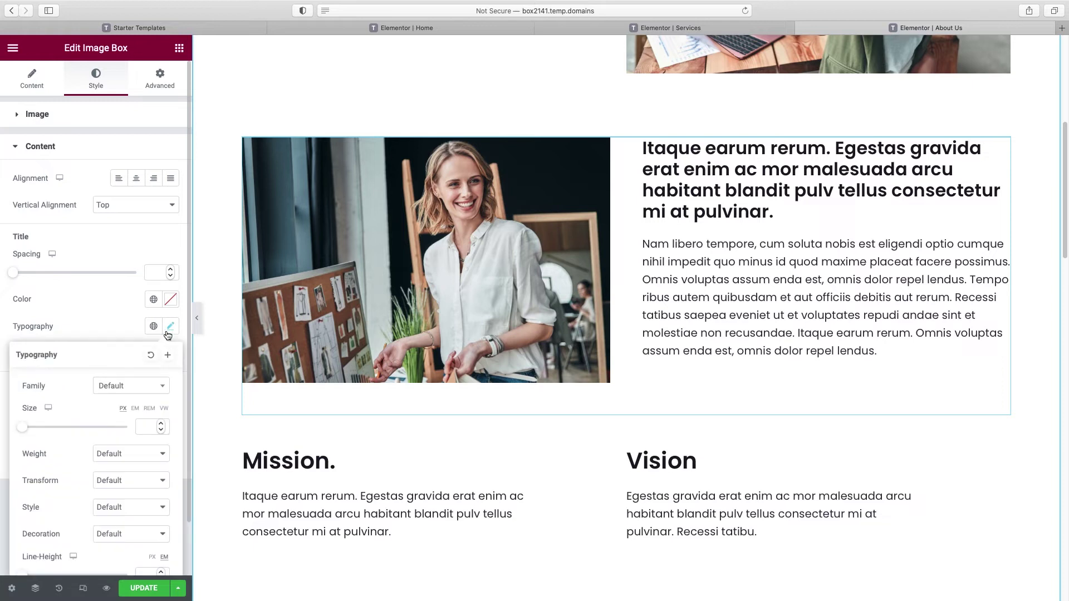
pyautogui.click(136, 455)
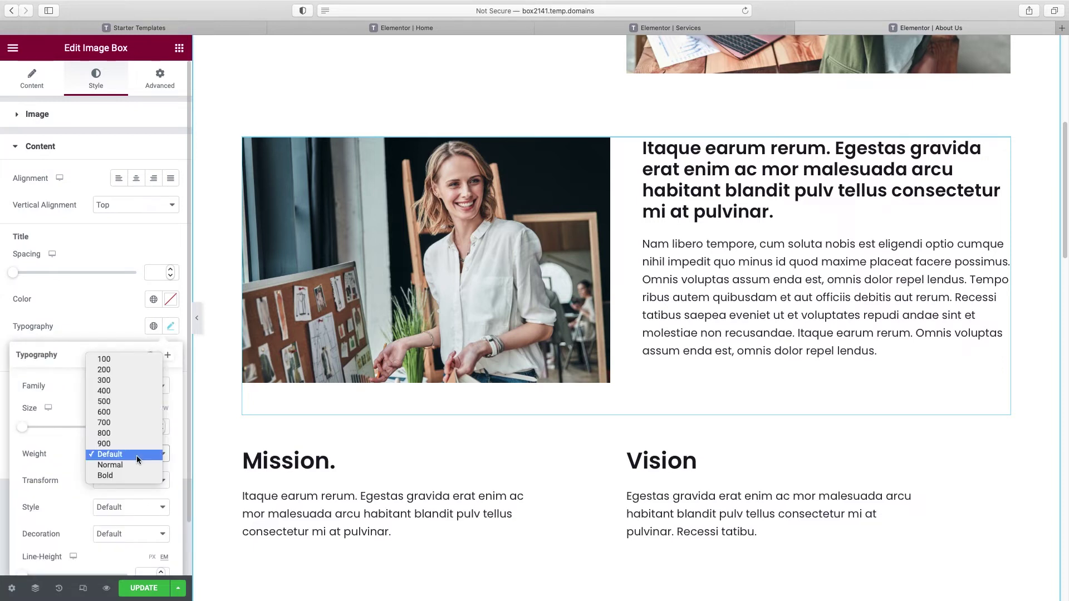
pyautogui.click(124, 382)
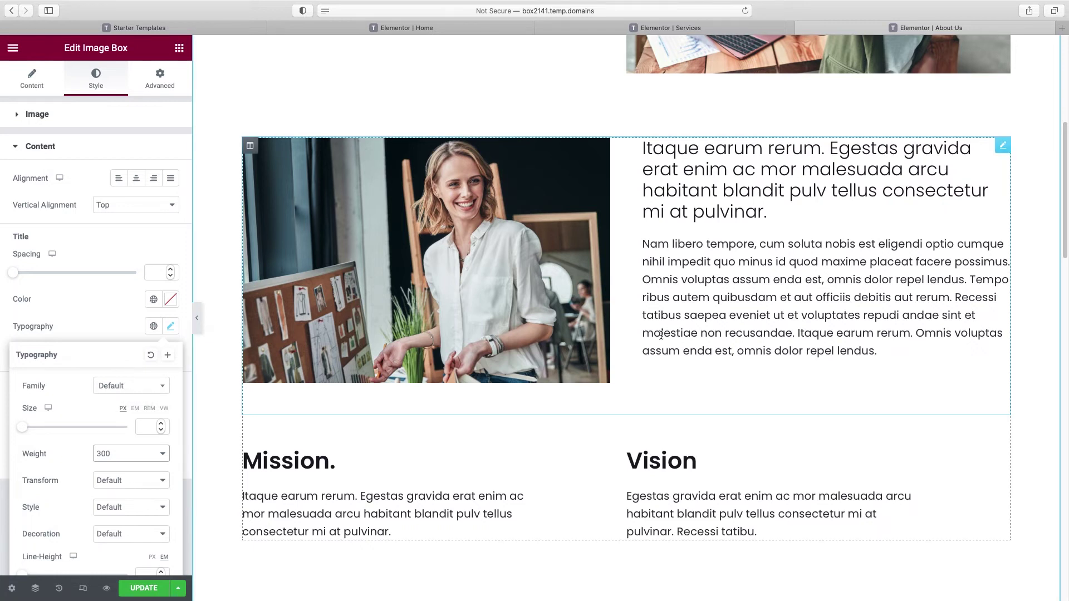
# Step: Select the Mission image box further down the page for editing
pyautogui.scroll(-1, 845, 248)
pyautogui.scroll(-2, 845, 248)
pyautogui.scroll(-2, 819, 289)
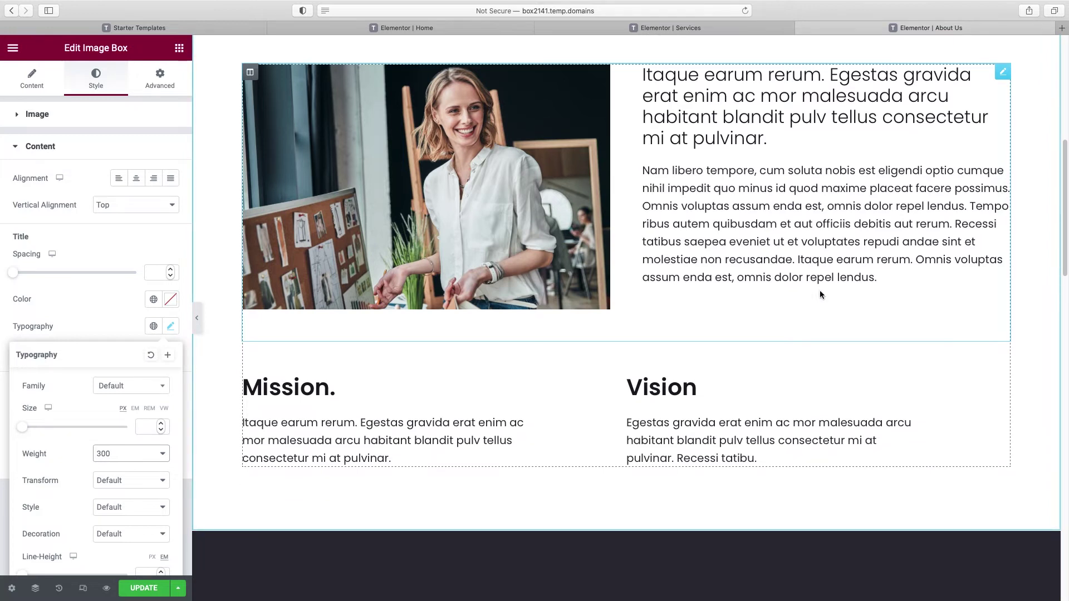
pyautogui.click(313, 370)
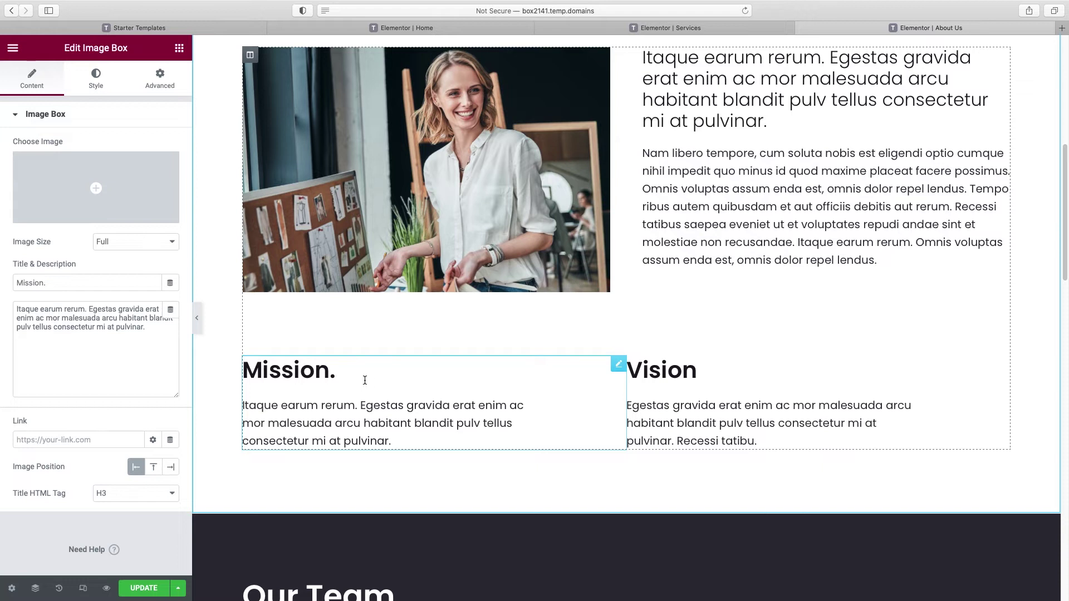
# Step: Retitle the two image boxes 'Our Mission' and 'Our Experience'
pyautogui.click(17, 286)
pyautogui.write('Our')
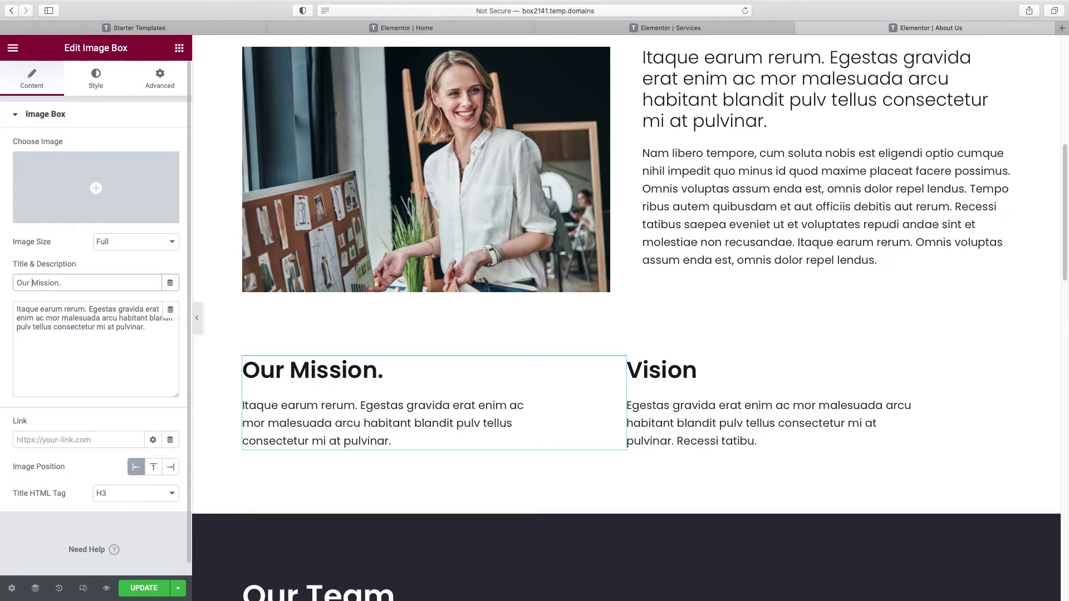
pyautogui.press('End')
pyautogui.press('BackSpace')
pyautogui.click(694, 370)
pyautogui.doubleClick(56, 278)
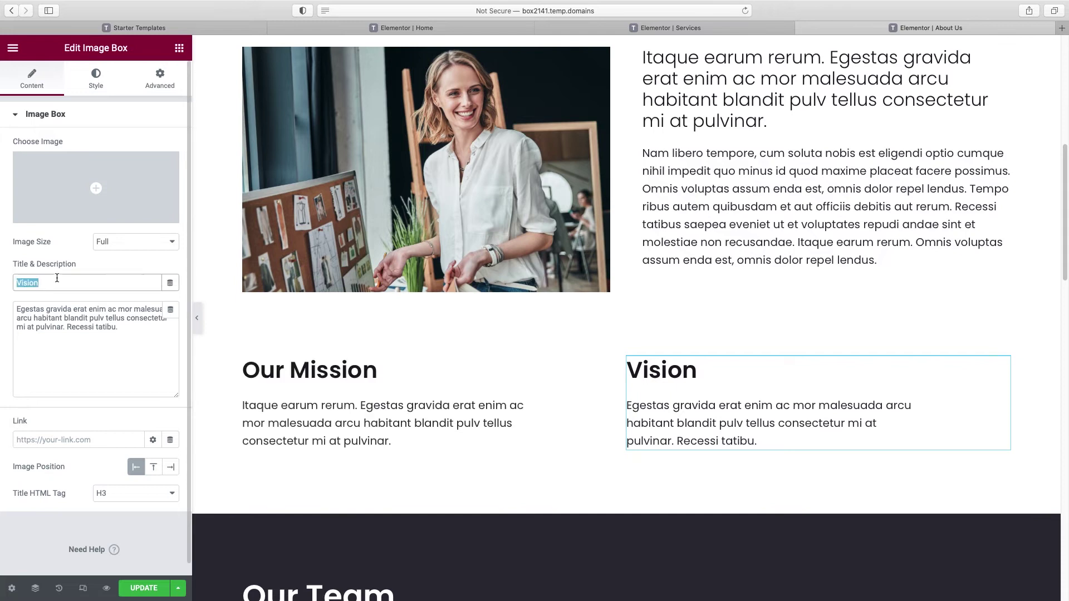
pyautogui.write('Our Experience')
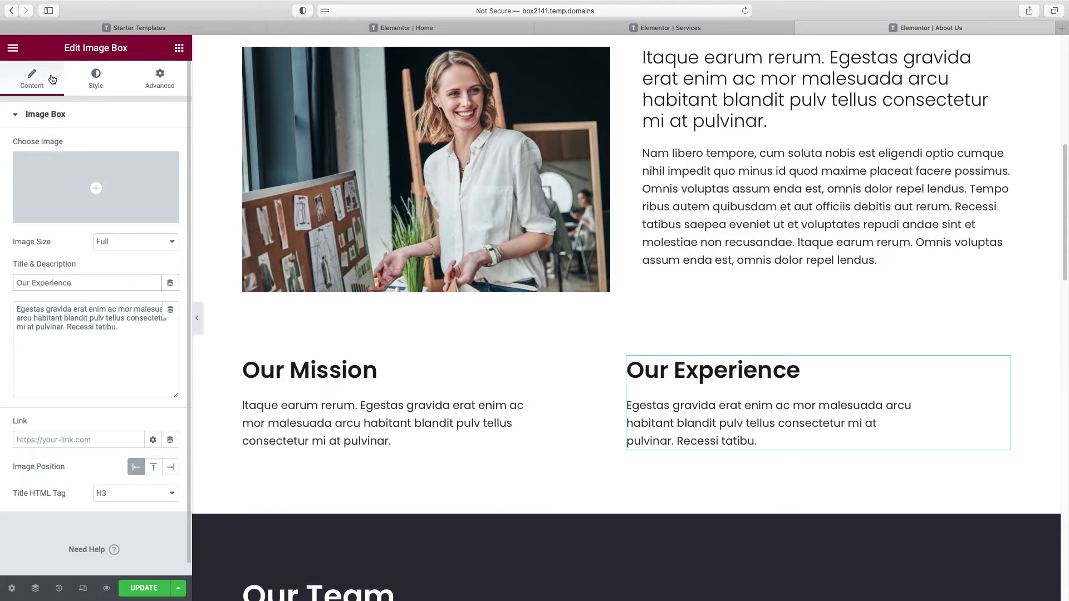
# Step: Set the Our Experience title's typography weight to 300
pyautogui.click(95, 85)
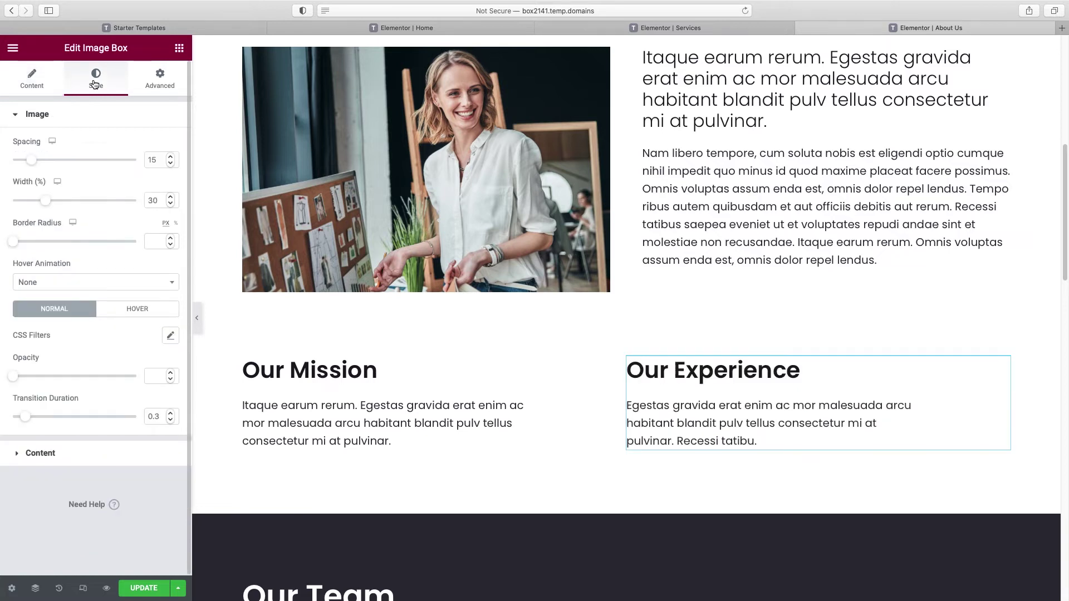
pyautogui.click(56, 118)
pyautogui.click(55, 151)
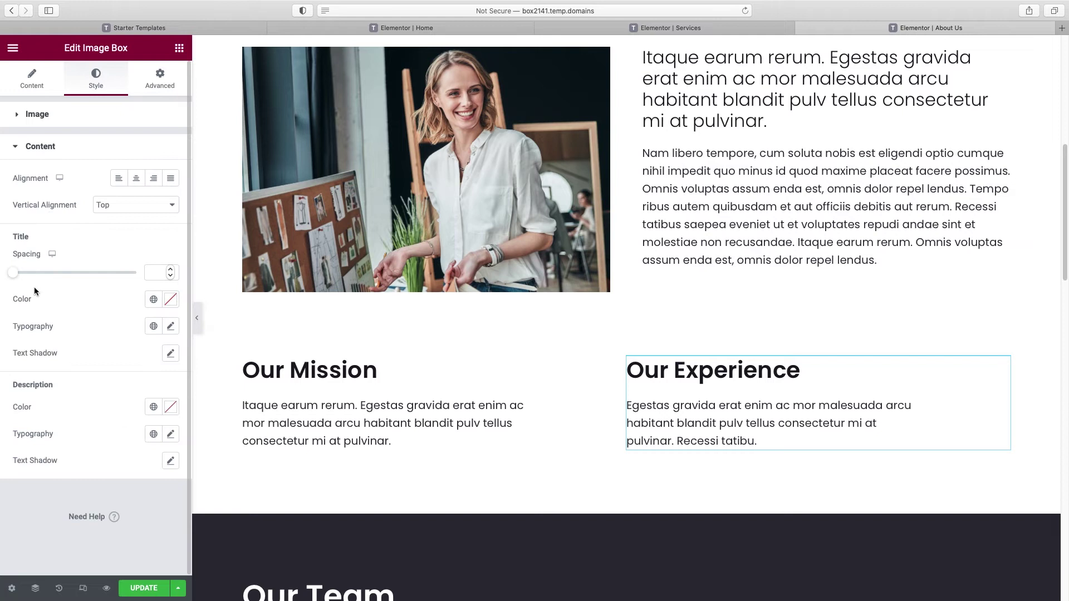
pyautogui.click(170, 327)
pyautogui.click(128, 454)
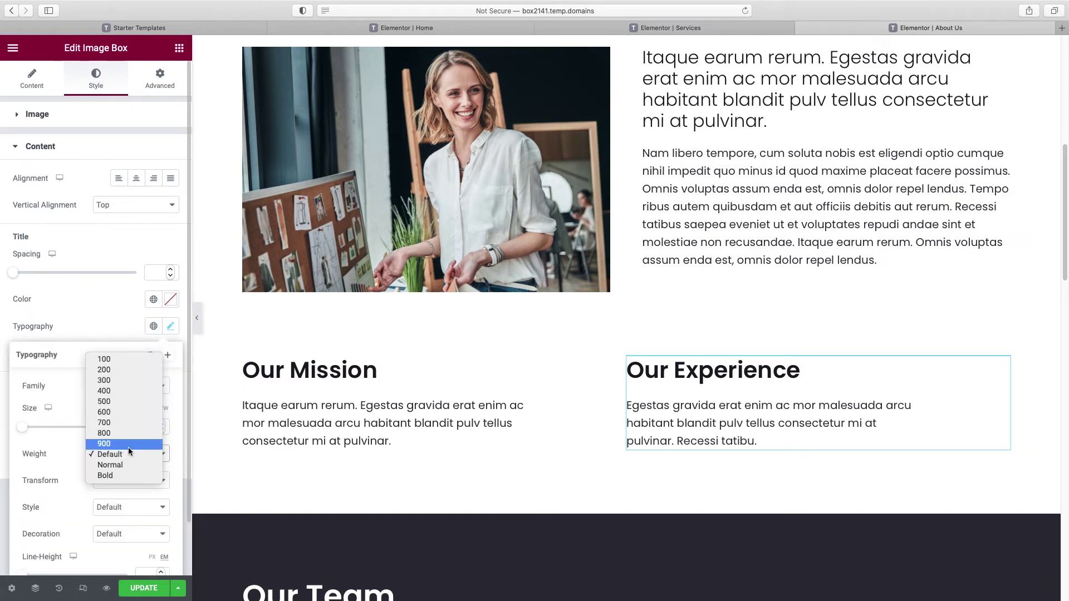
pyautogui.click(125, 382)
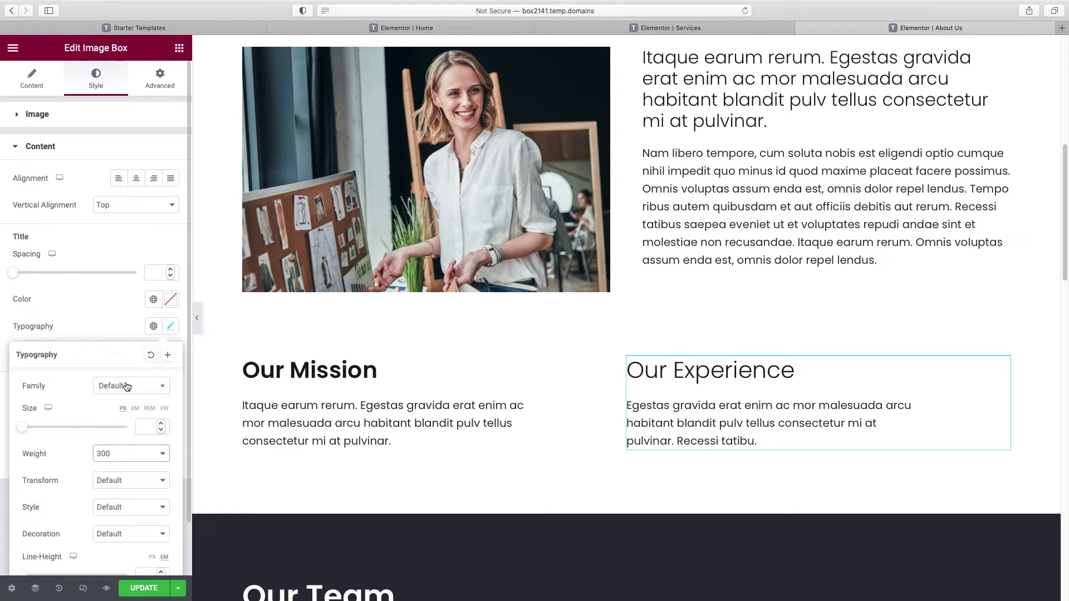
# Step: Copy the Our Experience box's style and paste it onto the Our Mission box
pyautogui.rightClick(705, 377)
pyautogui.click(728, 434)
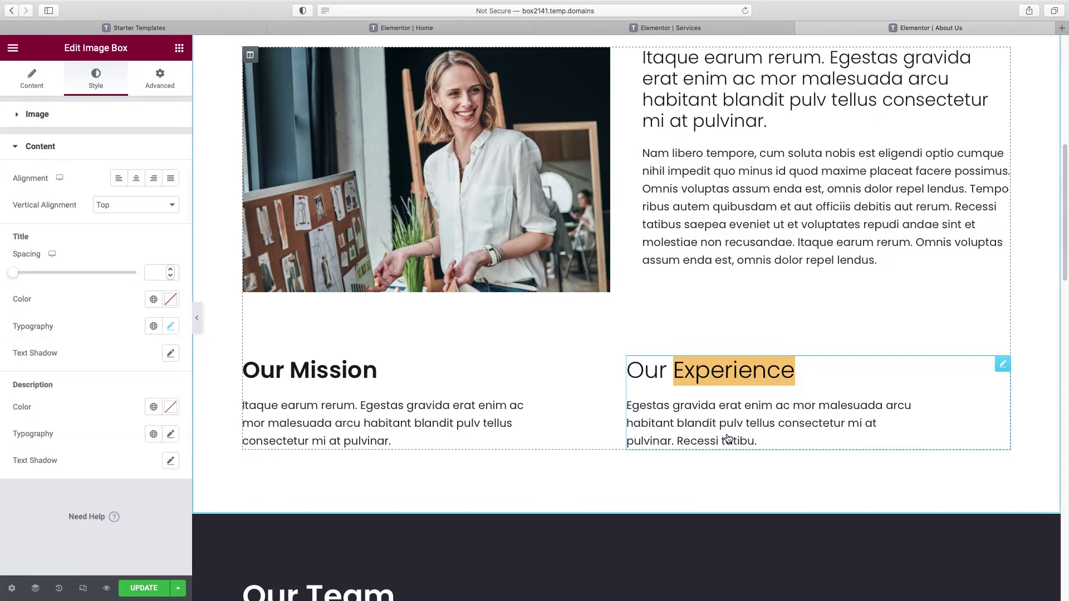
pyautogui.rightClick(356, 370)
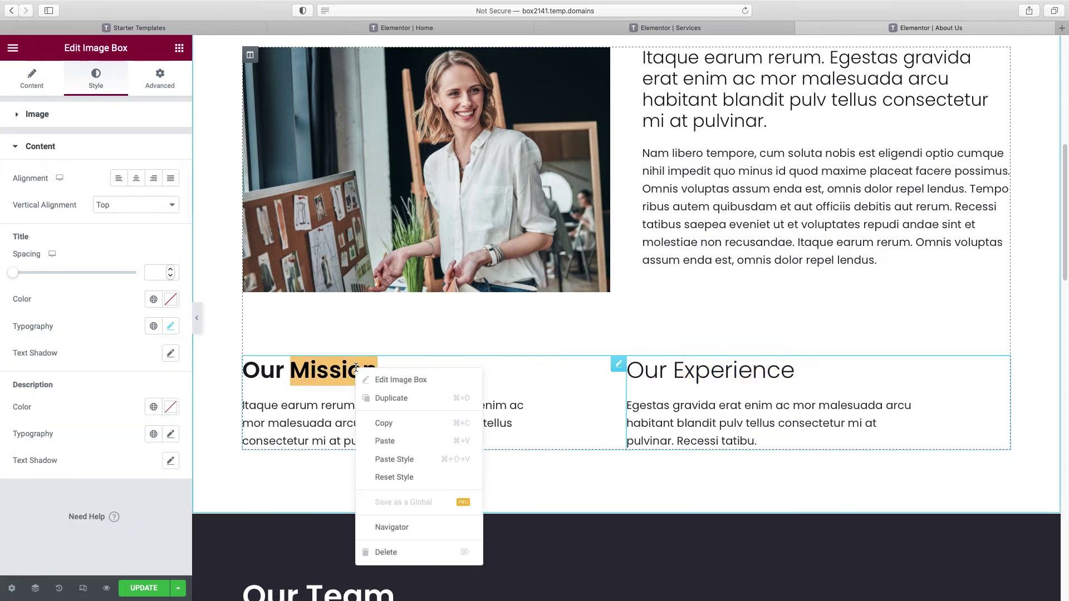
pyautogui.click(391, 462)
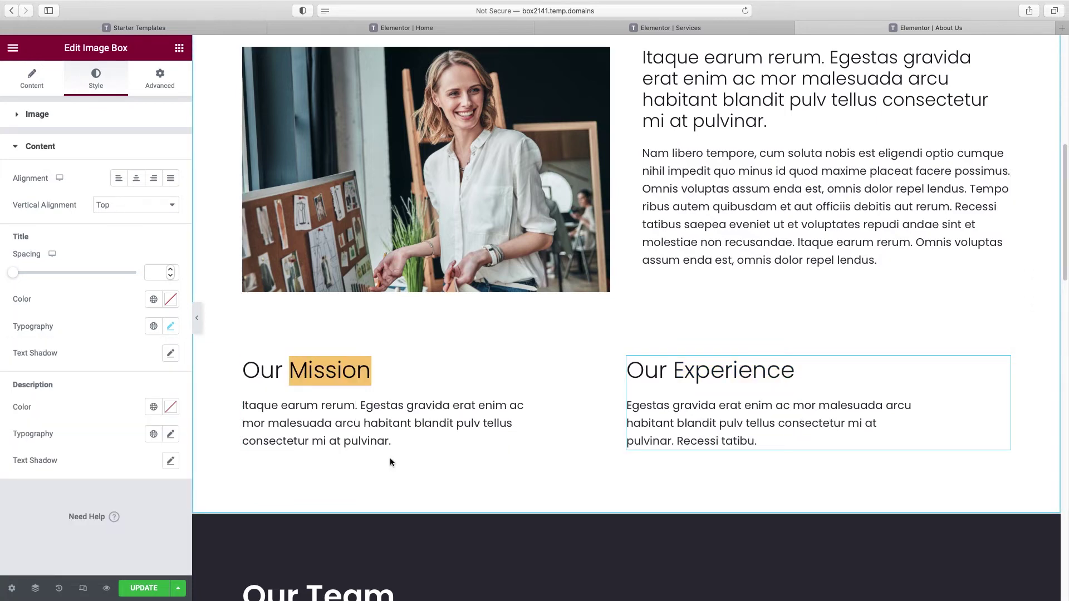
pyautogui.click(306, 374)
pyautogui.scroll(-7, 513, 298)
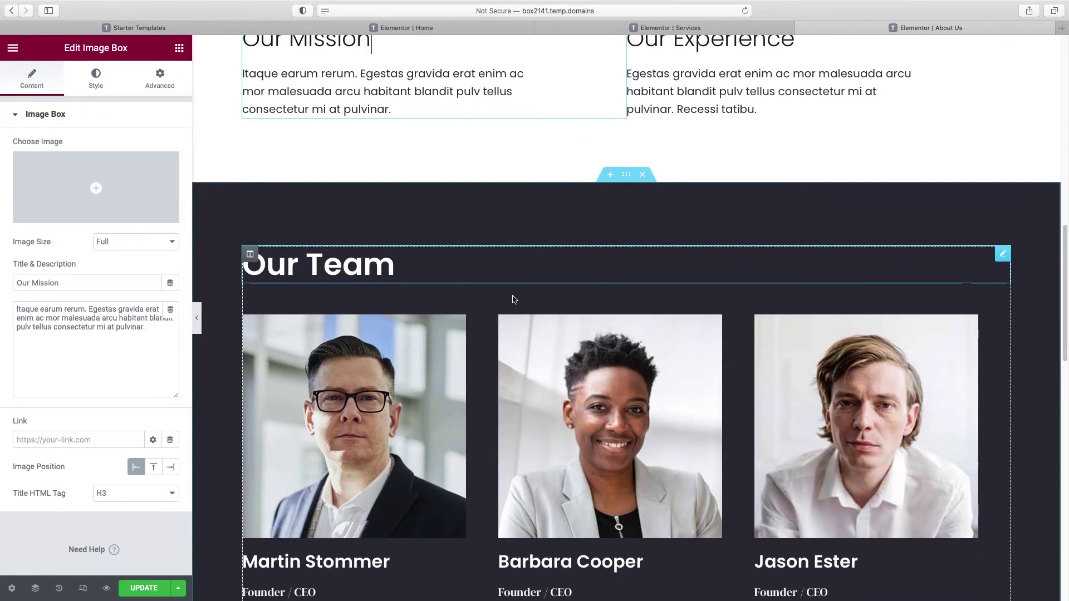
pyautogui.scroll(-2, 513, 299)
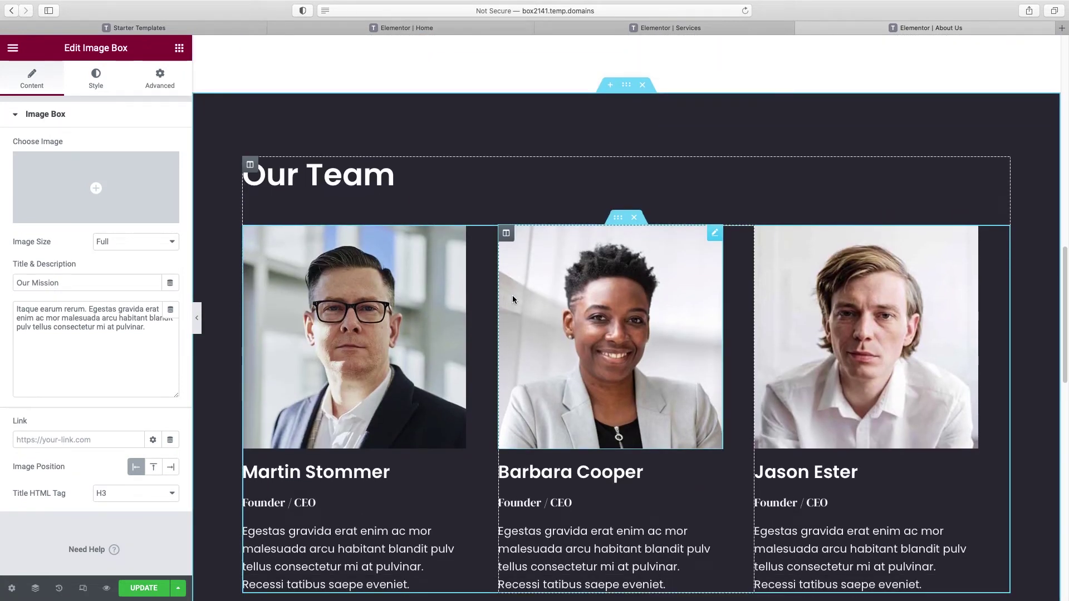
pyautogui.scroll(-2, 512, 299)
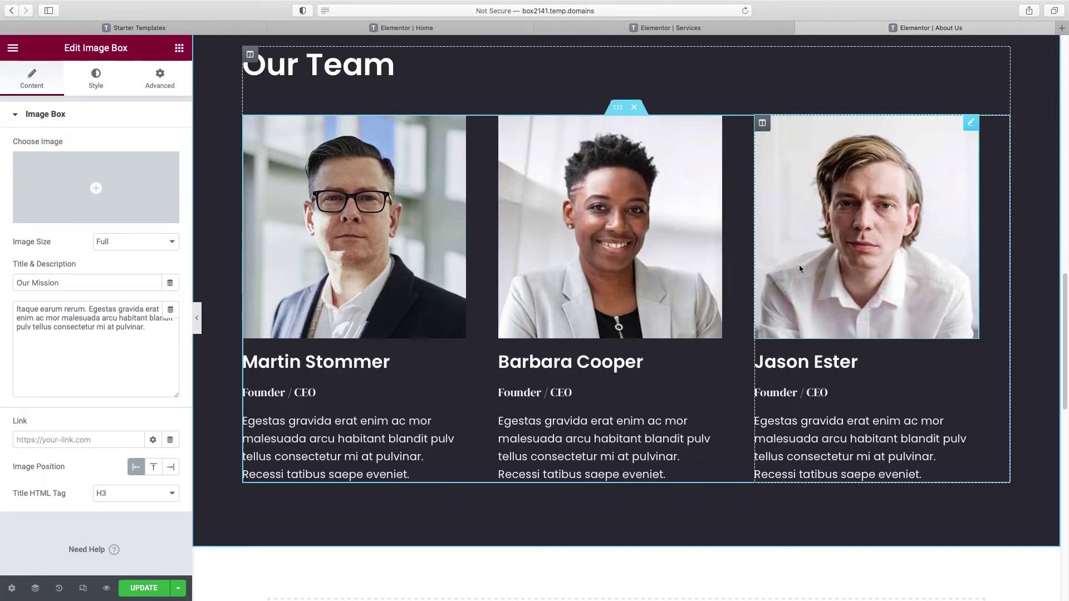
# Step: Duplicate the last team member's column, then duplicate the whole team row below
pyautogui.click(306, 223)
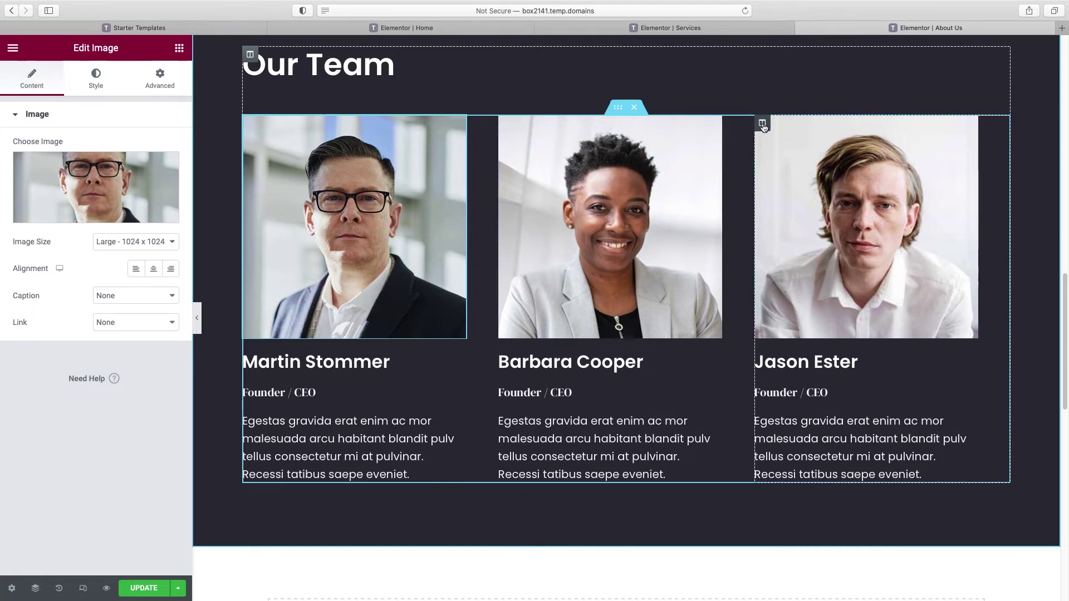
pyautogui.rightClick(762, 123)
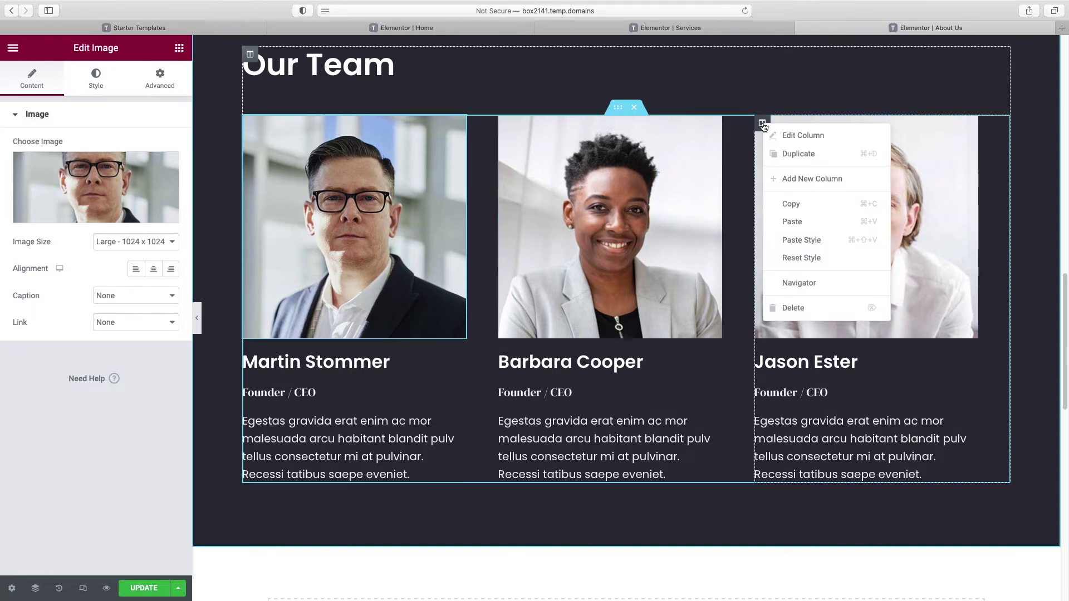
pyautogui.click(804, 162)
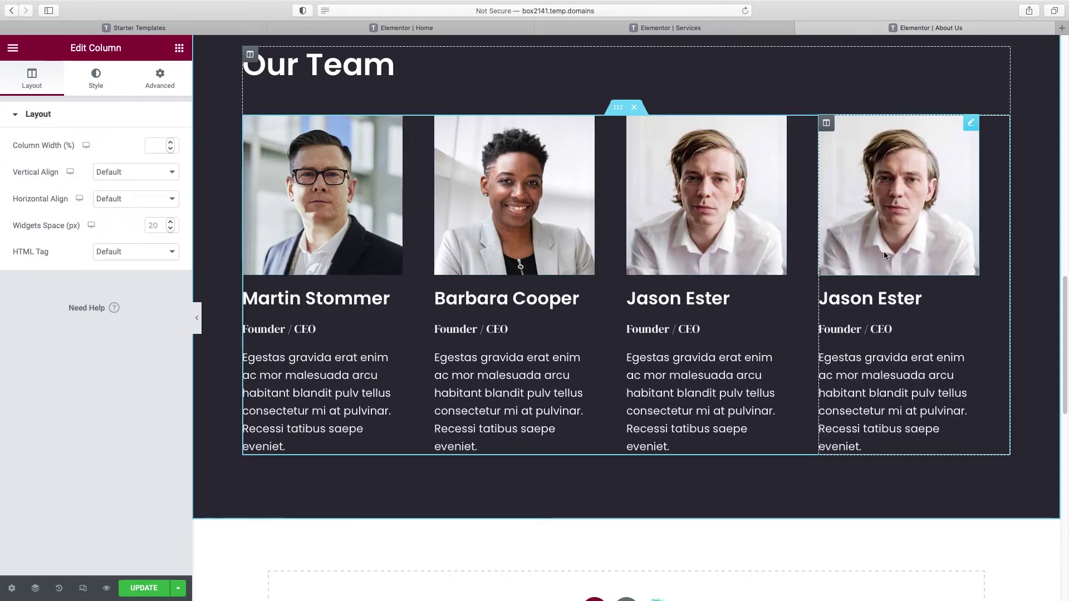
pyautogui.rightClick(618, 111)
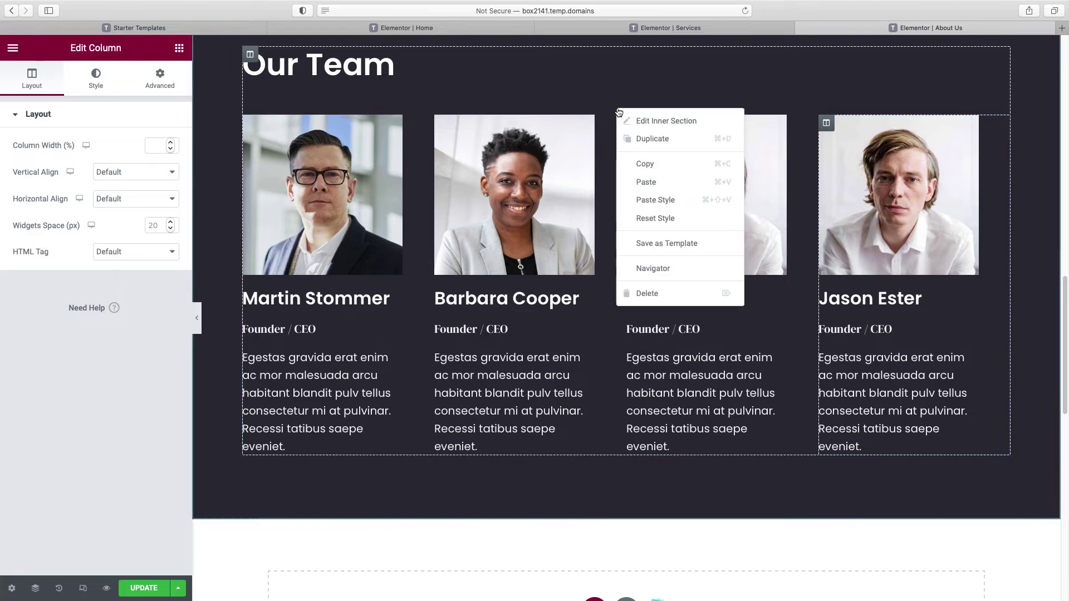
pyautogui.click(638, 139)
pyautogui.scroll(-1, 637, 163)
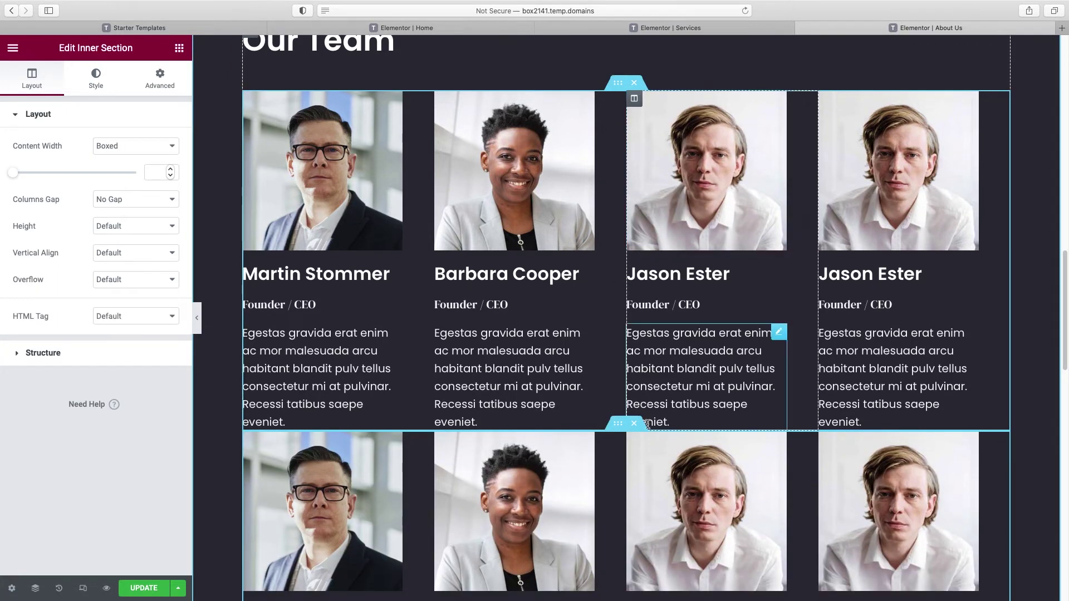
# Step: Raise the copied row's top and bottom margin to 30
pyautogui.click(166, 84)
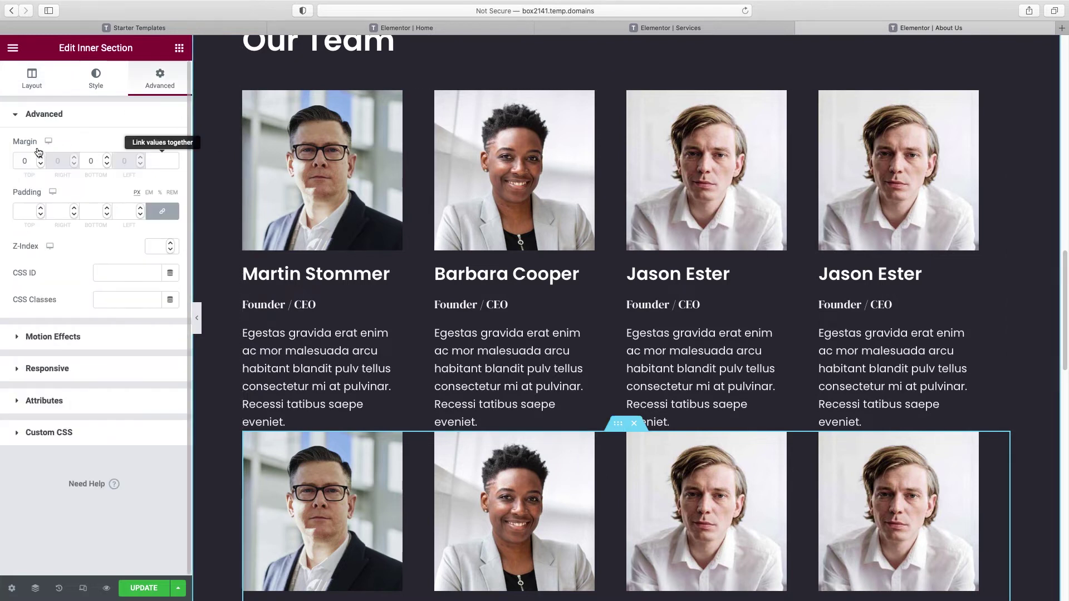
pyautogui.click(41, 157)
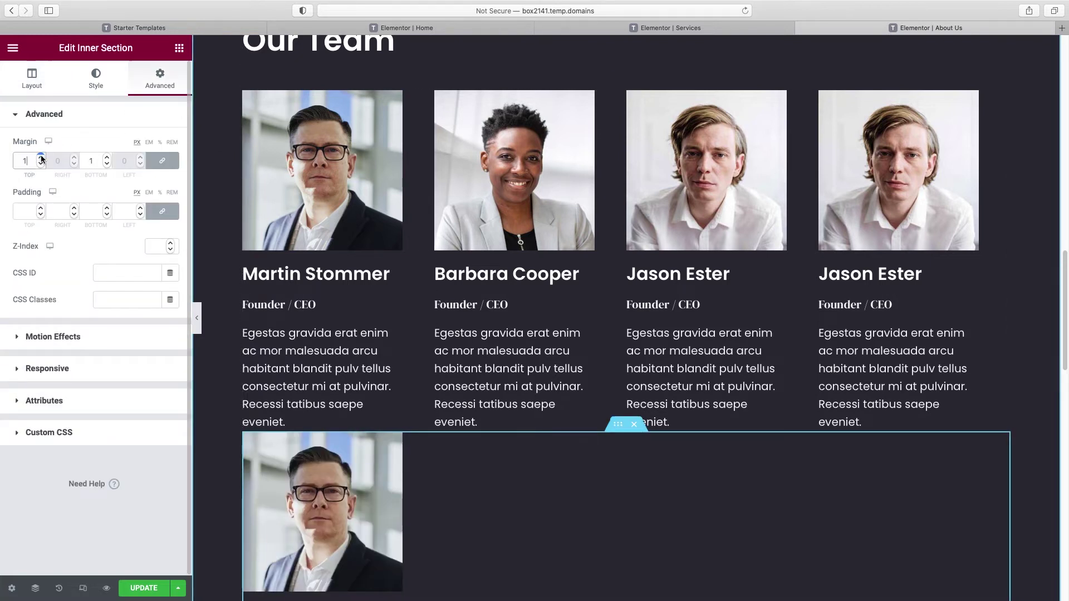
pyautogui.click(41, 158)
pyautogui.click(41, 158)
pyautogui.click(41, 158)
pyautogui.click(42, 157)
pyautogui.click(41, 157)
pyautogui.click(41, 157)
pyautogui.click(41, 158)
pyautogui.click(41, 157)
pyautogui.click(41, 158)
pyautogui.click(41, 158)
pyautogui.click(42, 158)
pyautogui.click(41, 157)
pyautogui.click(41, 157)
pyautogui.click(42, 157)
pyautogui.click(41, 157)
pyautogui.click(42, 157)
pyautogui.doubleClick(41, 157)
pyautogui.doubleClick(42, 158)
pyautogui.doubleClick(41, 157)
pyautogui.doubleClick(42, 158)
pyautogui.doubleClick(41, 158)
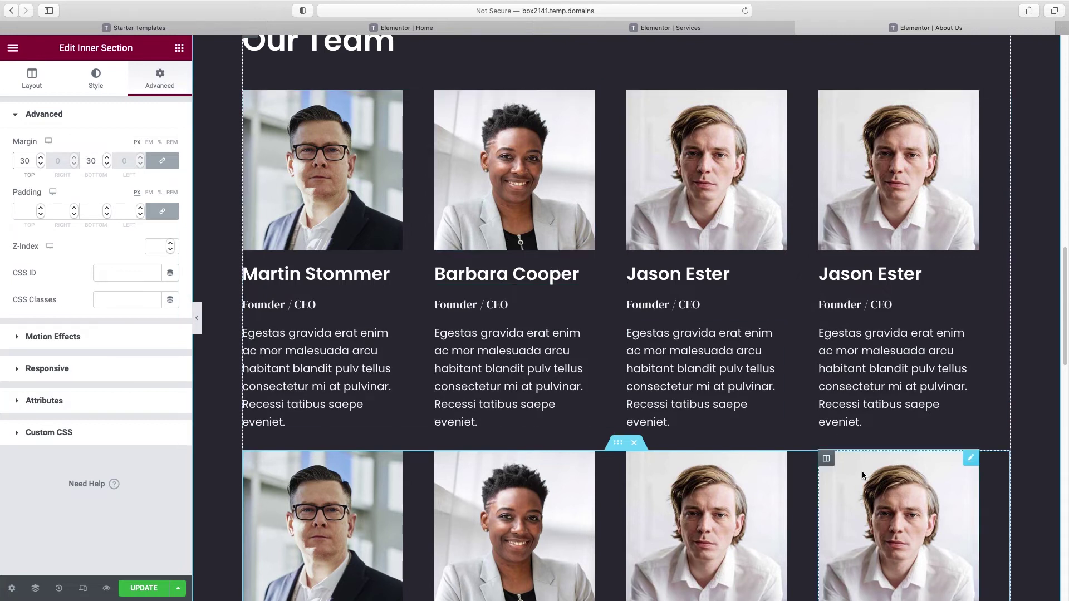
# Step: Delete the duplicated row and the extra fourth column, leaving three team members
pyautogui.rightClick(827, 459)
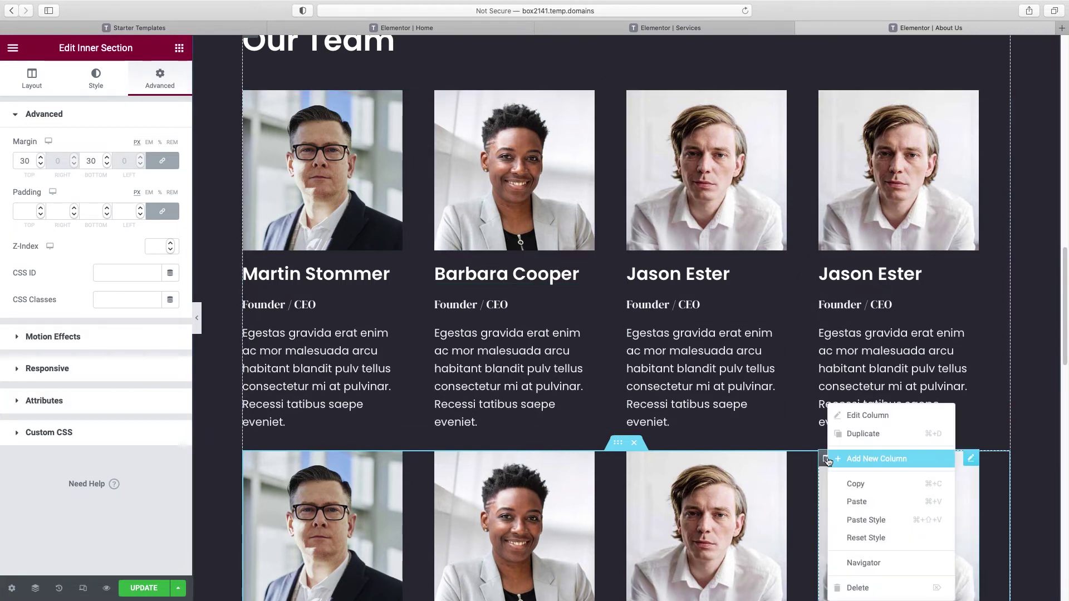
pyautogui.click(860, 591)
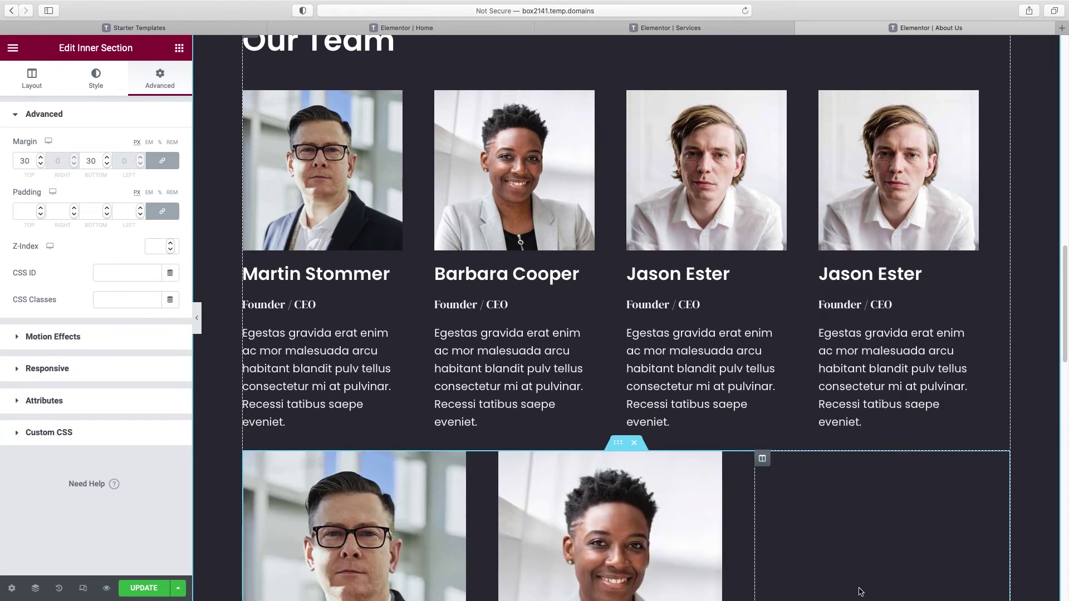
pyautogui.scroll(-3, 807, 336)
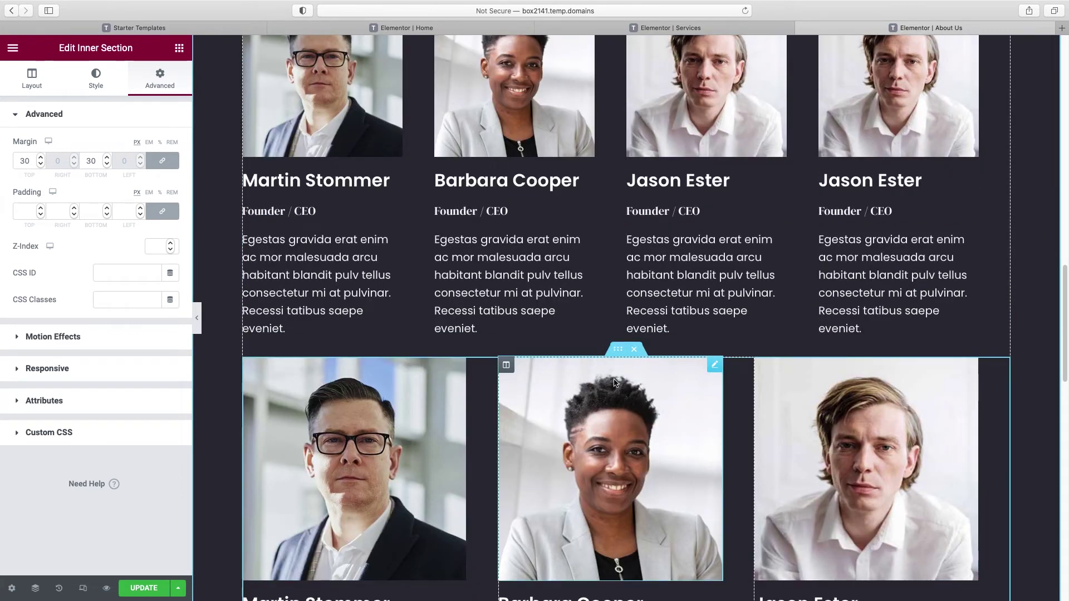
pyautogui.click(635, 351)
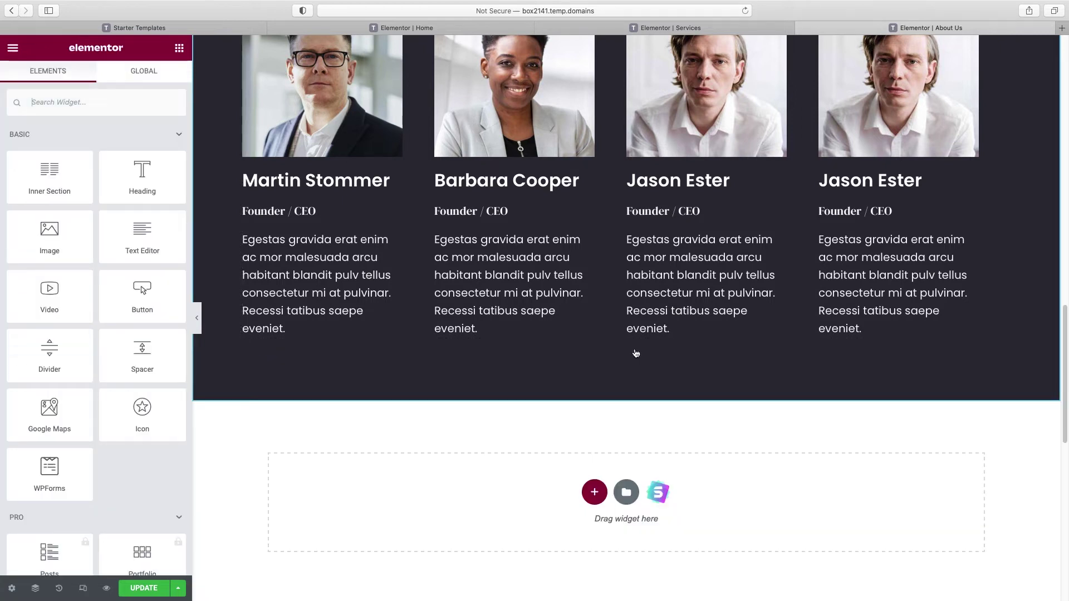
pyautogui.scroll(3, 724, 279)
pyautogui.rightClick(827, 158)
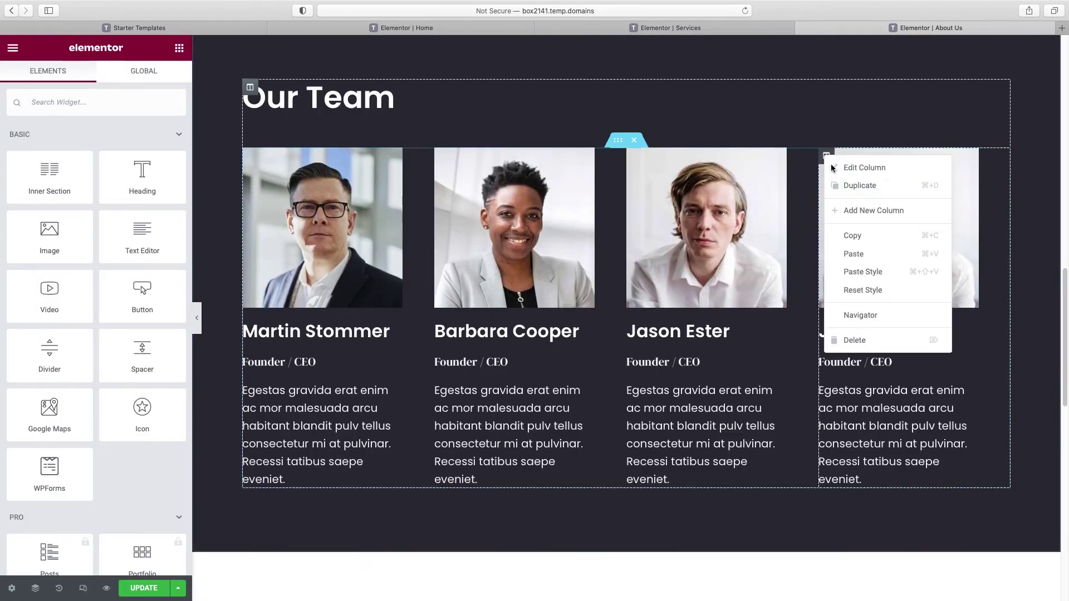
pyautogui.click(872, 341)
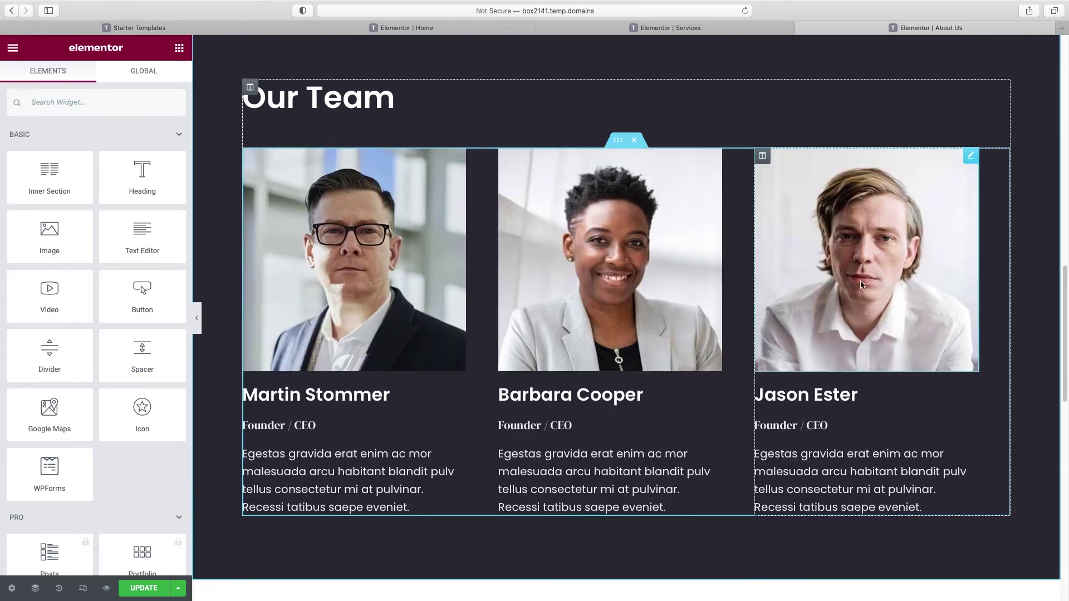
# Step: Select the whole Our Team section and show its style settings
pyautogui.scroll(1, 467, 149)
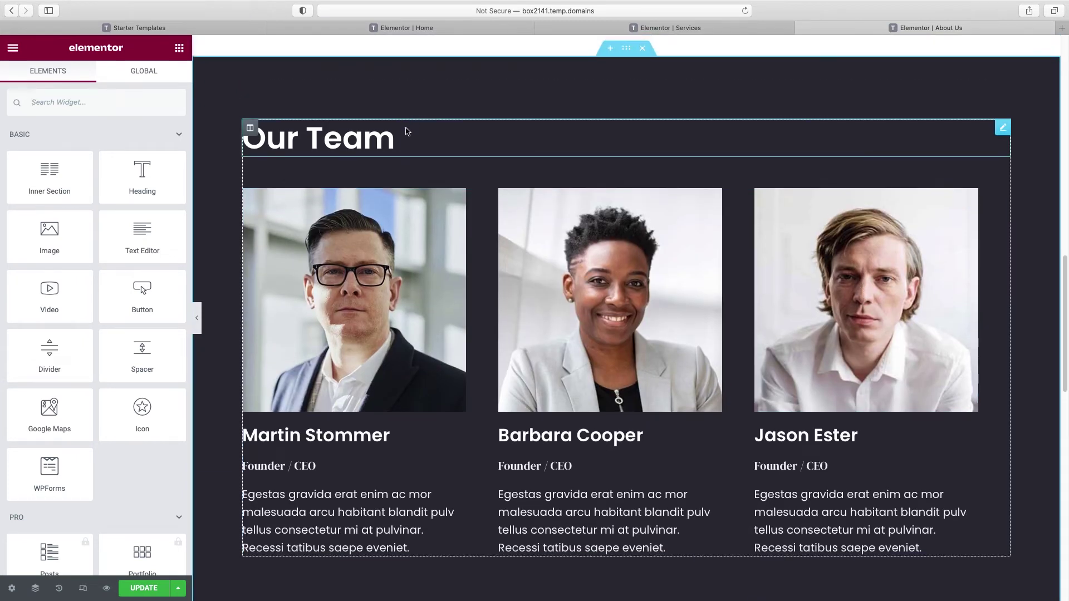
pyautogui.click(630, 53)
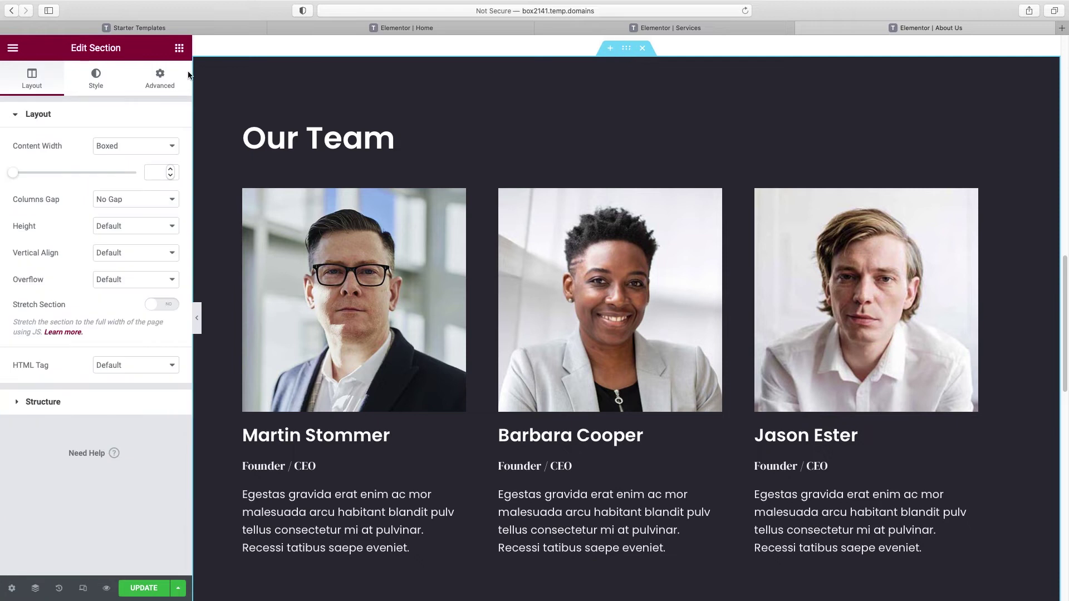
pyautogui.click(100, 82)
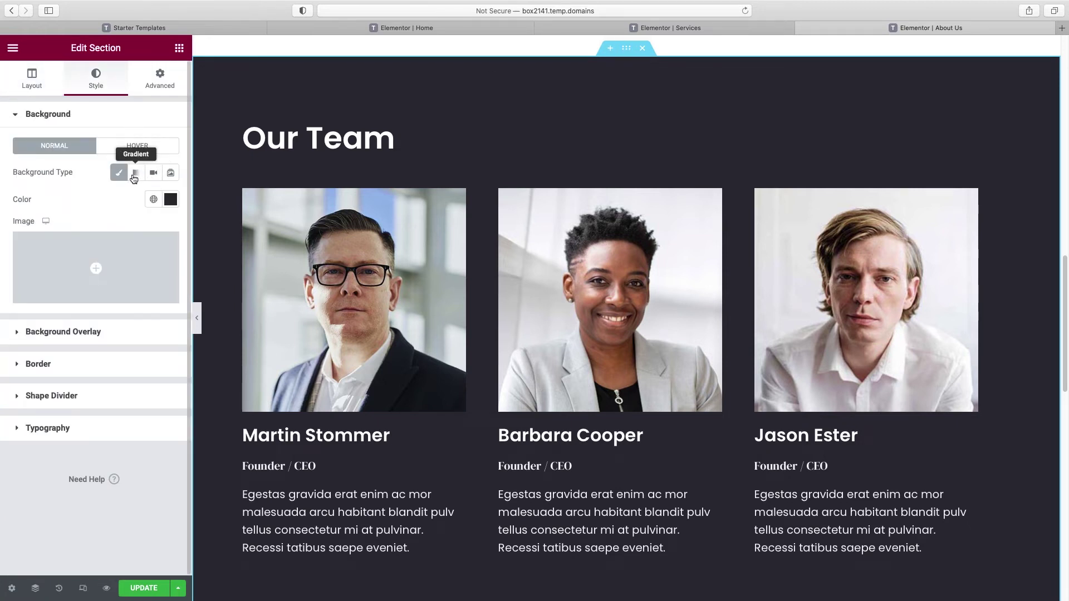
# Step: Set the Our Team background to global Accent Blue, then select the first Founder / CEO line's styling
pyautogui.click(153, 199)
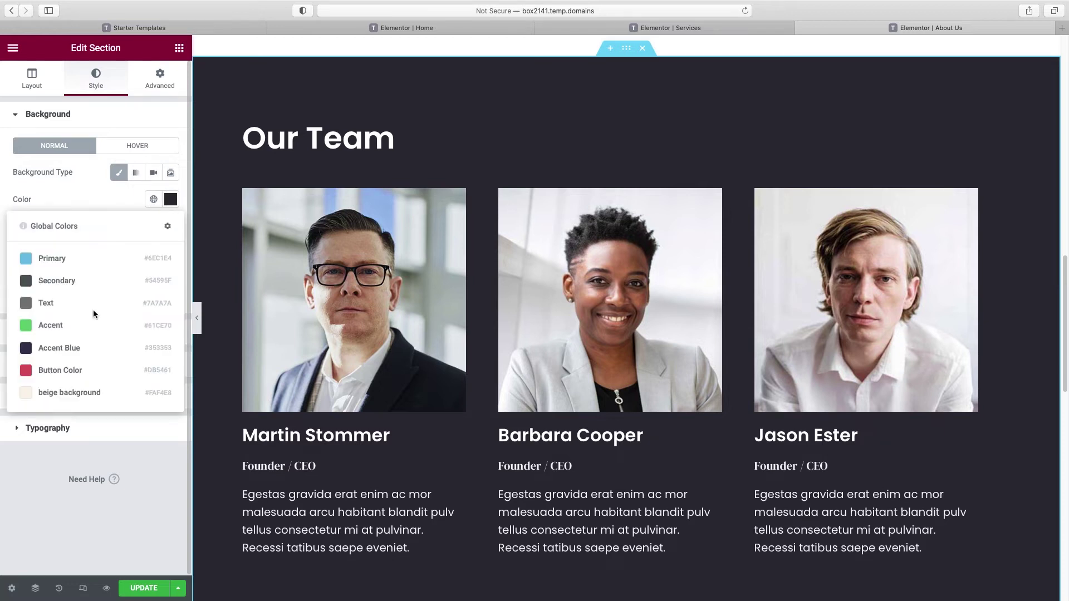
pyautogui.click(74, 348)
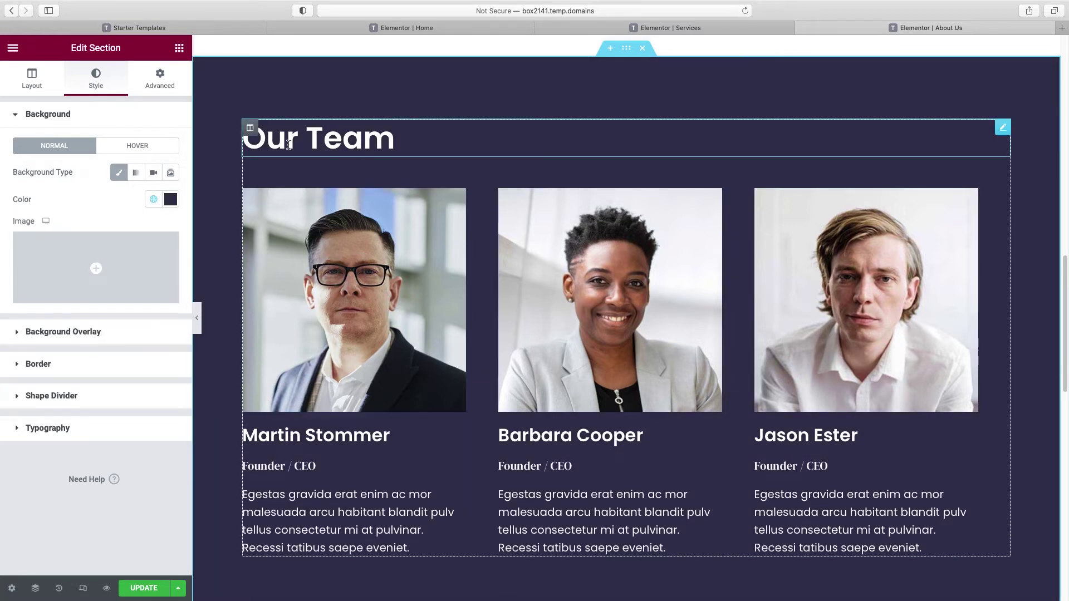
pyautogui.click(253, 140)
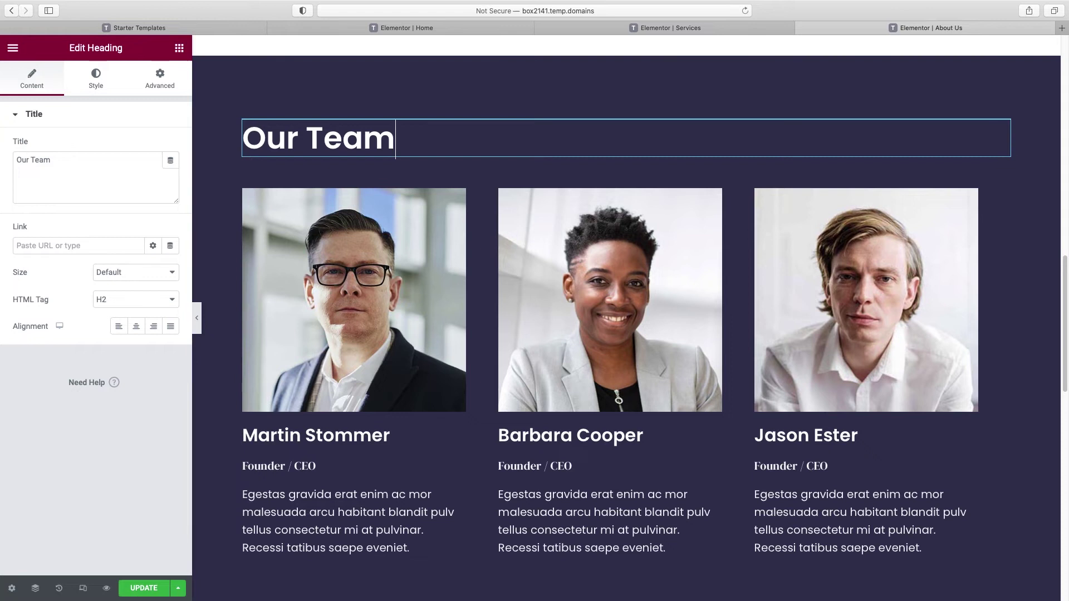
pyautogui.click(339, 352)
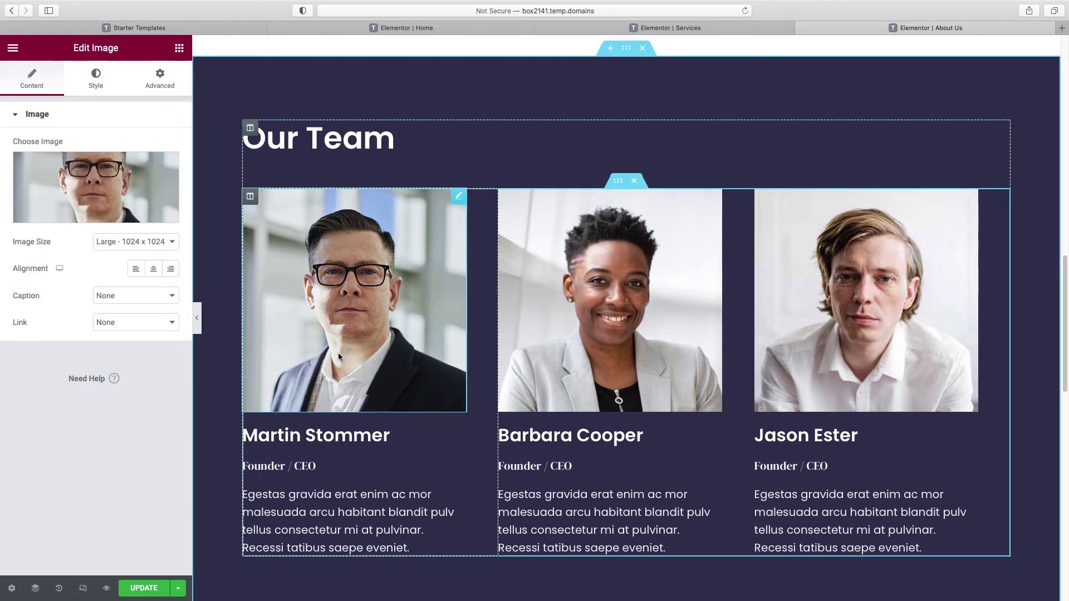
pyautogui.click(292, 440)
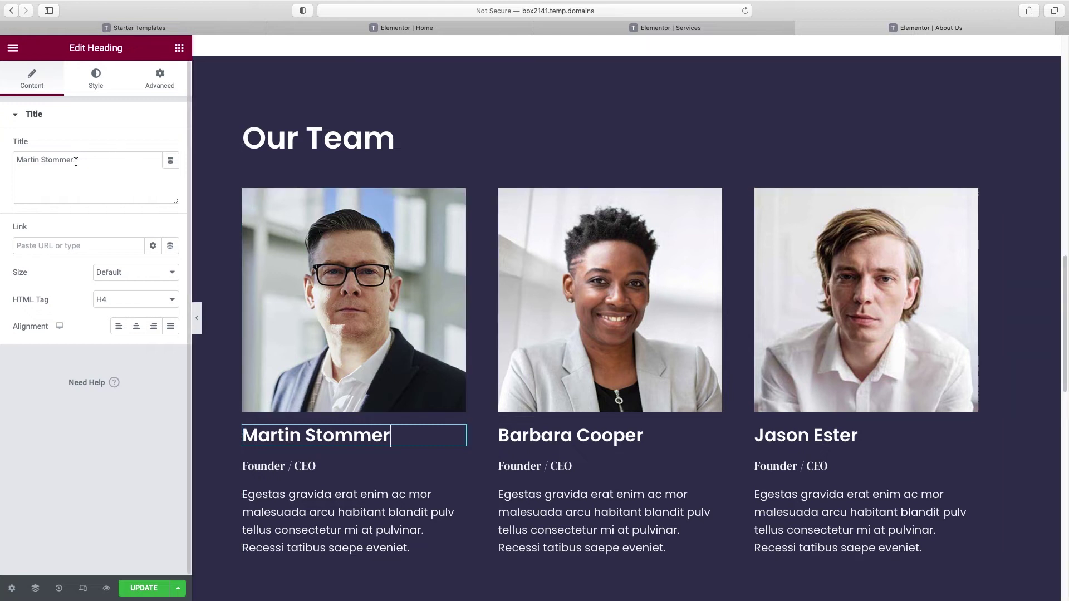
pyautogui.click(275, 466)
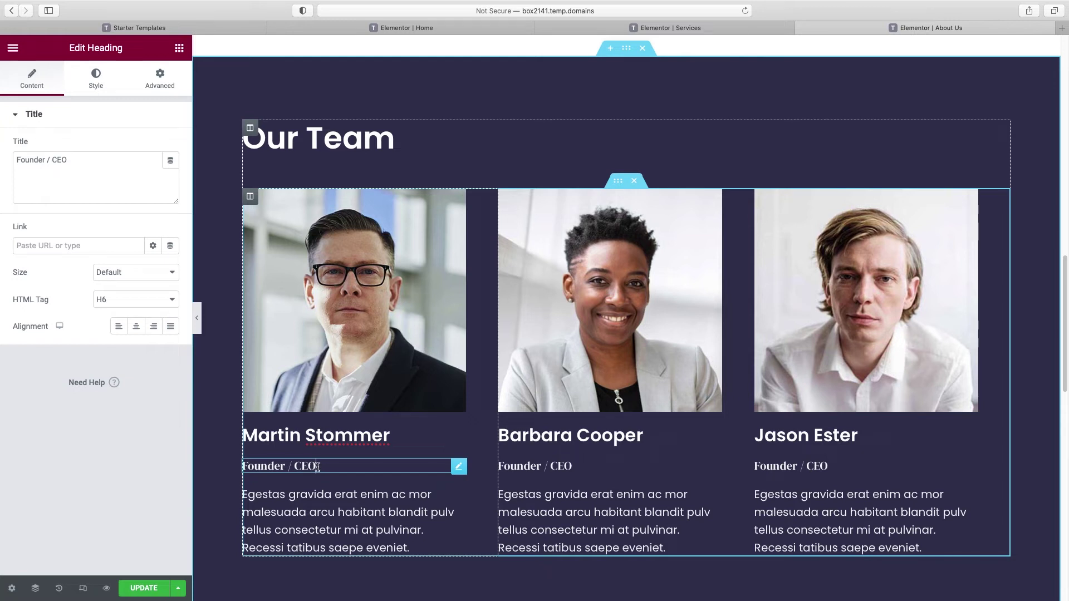
pyautogui.click(96, 78)
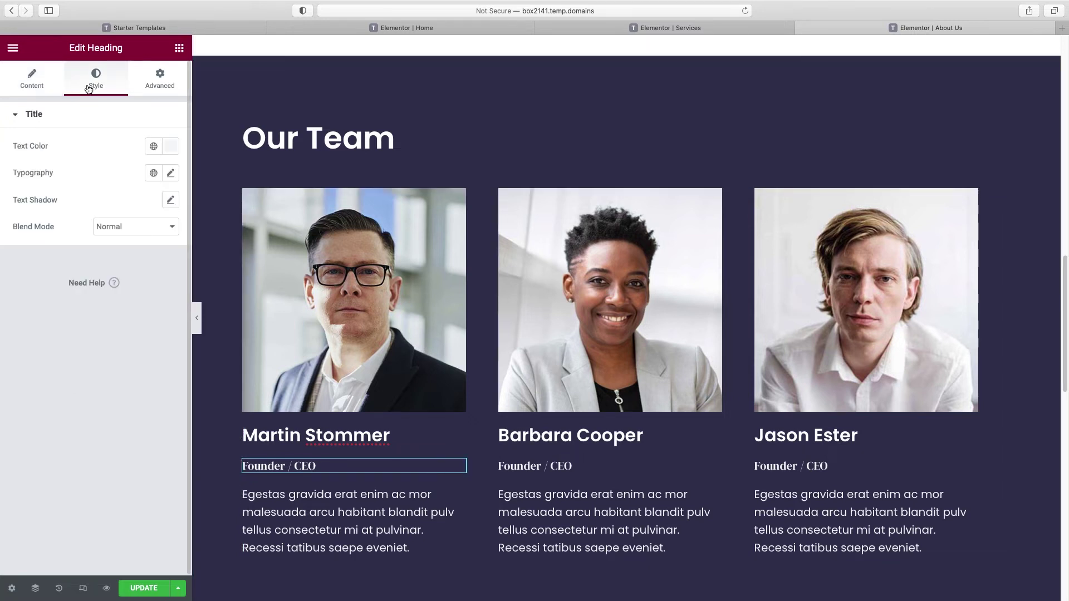
# Step: Set the first member's Founder / CEO line font family to Poppins
pyautogui.click(171, 173)
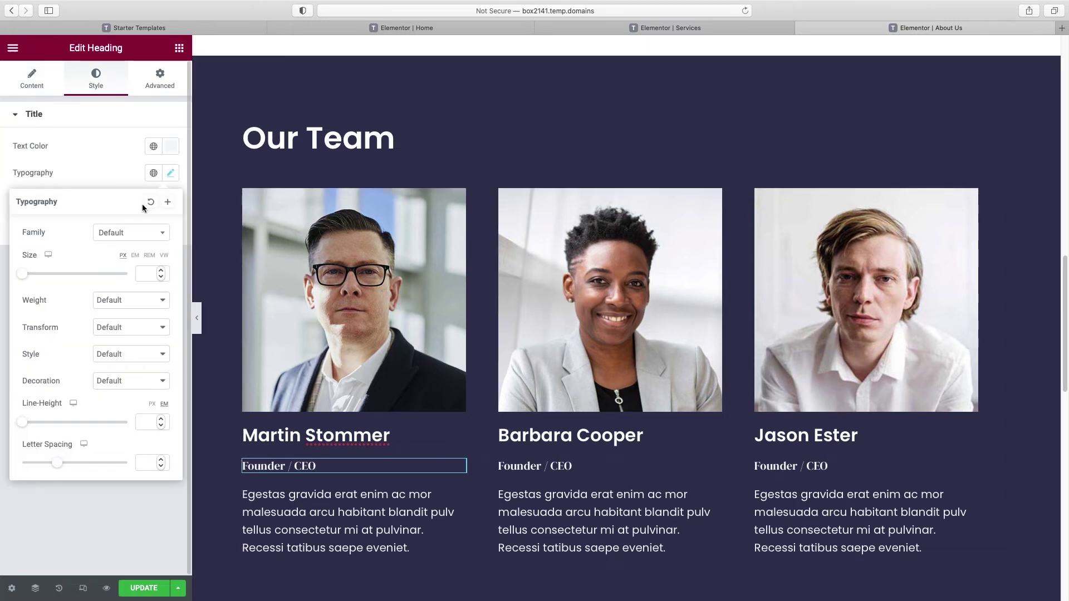
pyautogui.click(134, 234)
pyautogui.write('popp')
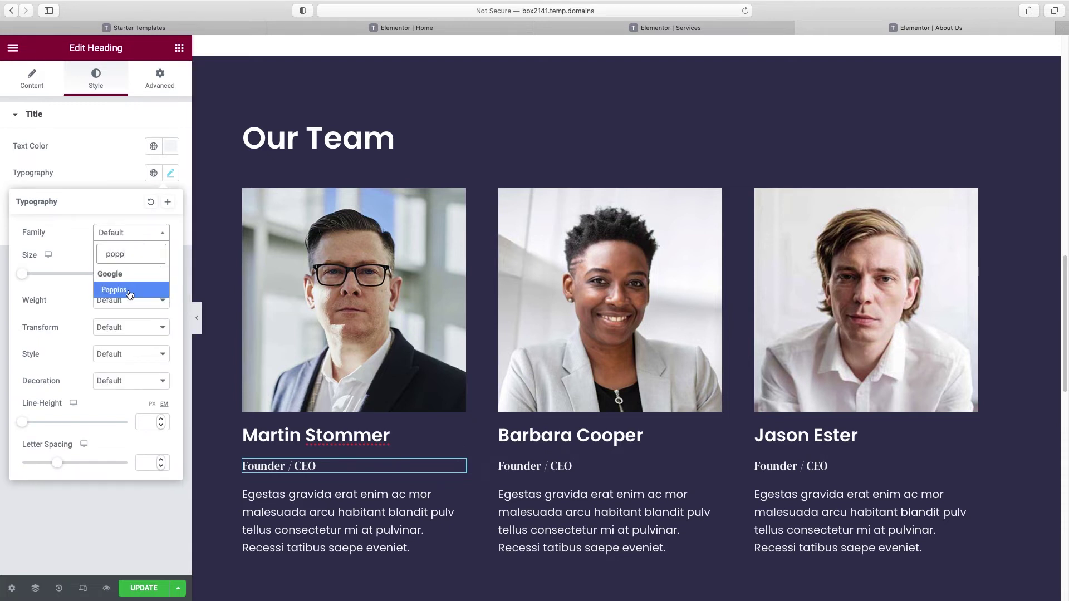
pyautogui.click(130, 291)
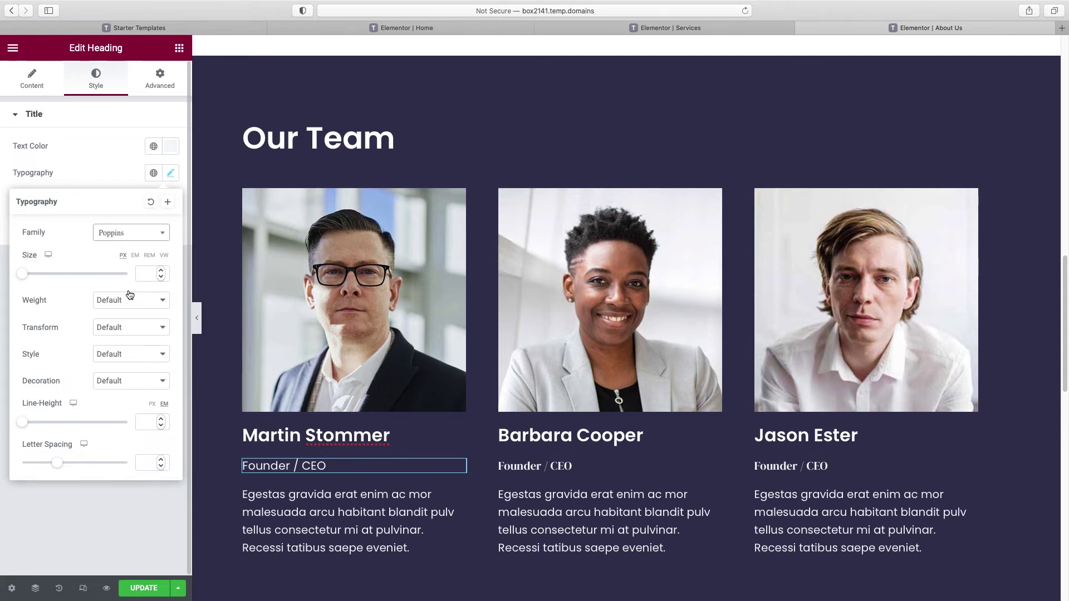
# Step: Copy that Poppins styling and paste it onto the second and third members' job titles
pyautogui.scroll(-2, 355, 334)
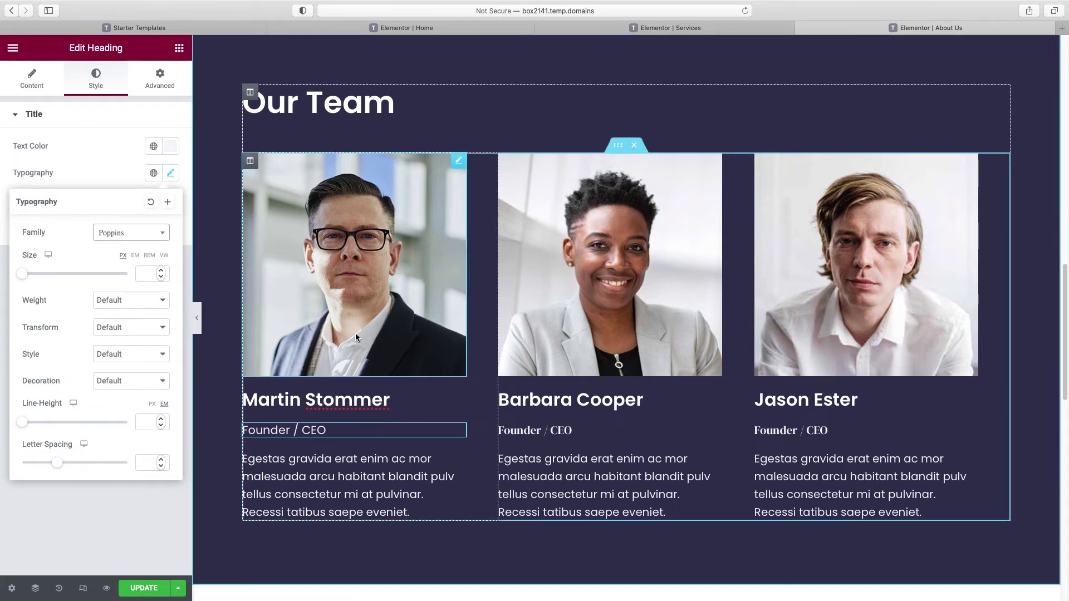
pyautogui.scroll(-2, 358, 333)
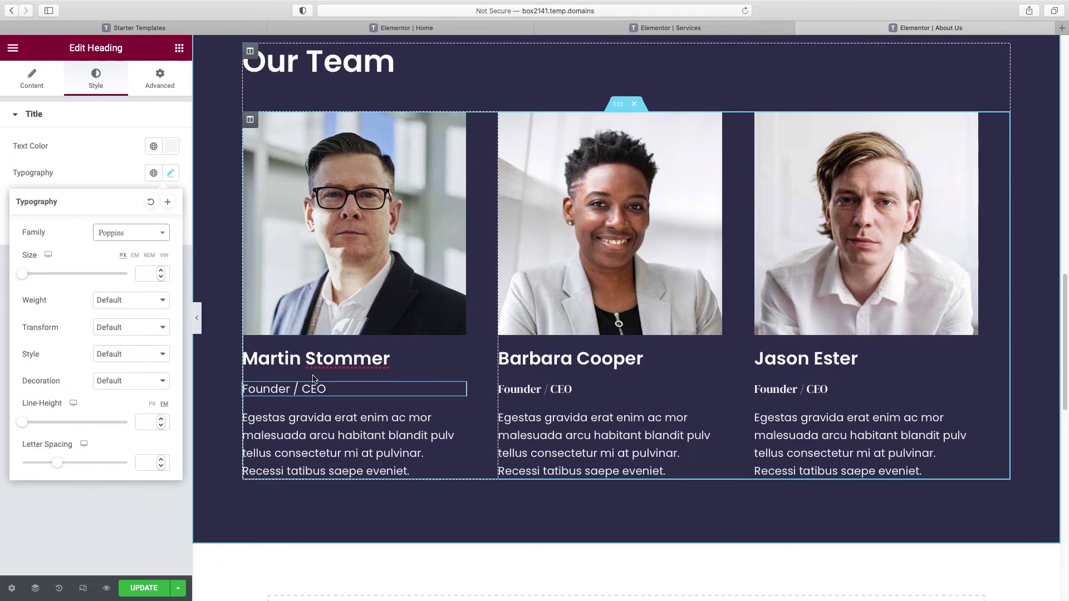
pyautogui.rightClick(286, 387)
pyautogui.click(325, 442)
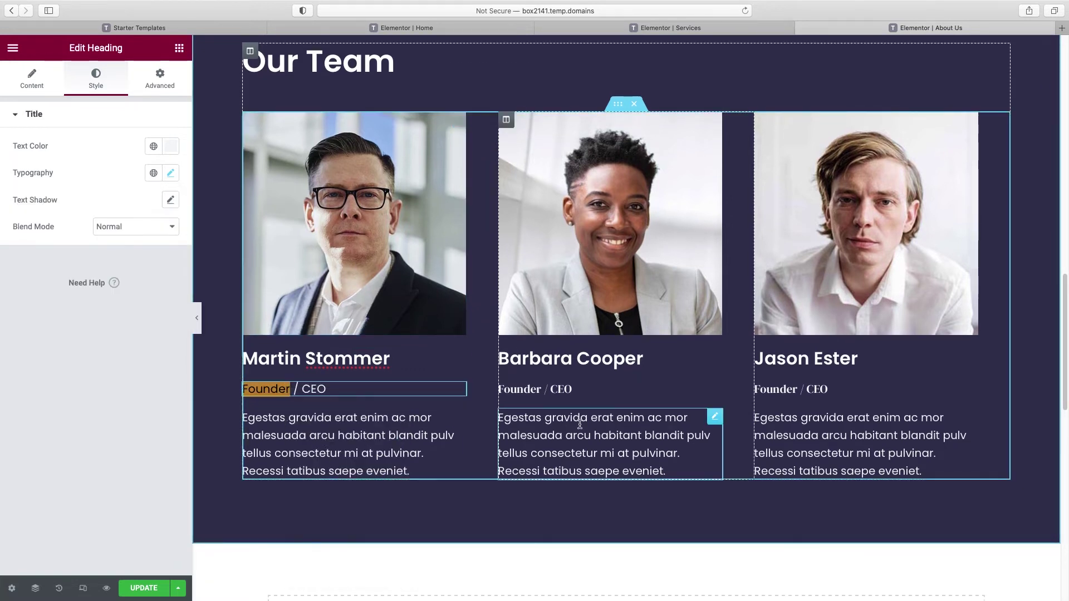
pyautogui.rightClick(565, 390)
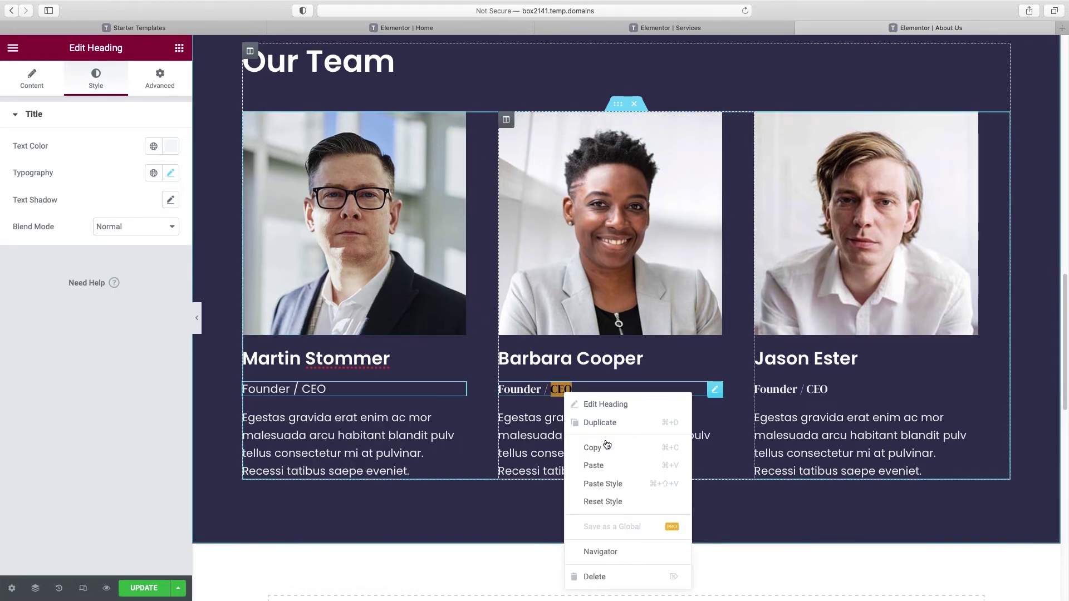
pyautogui.click(604, 481)
pyautogui.rightClick(770, 398)
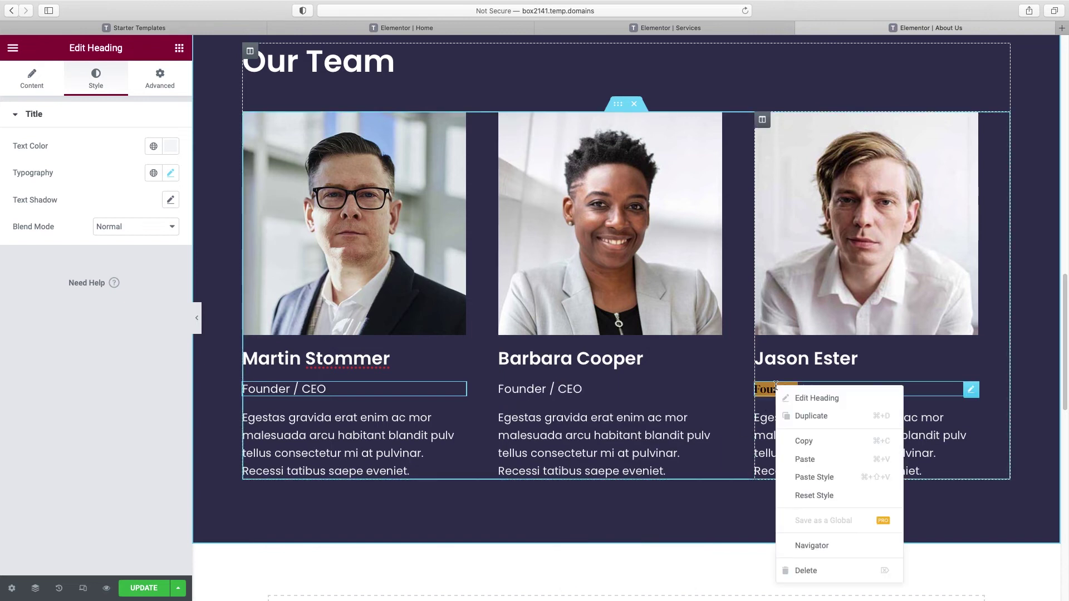
pyautogui.click(815, 476)
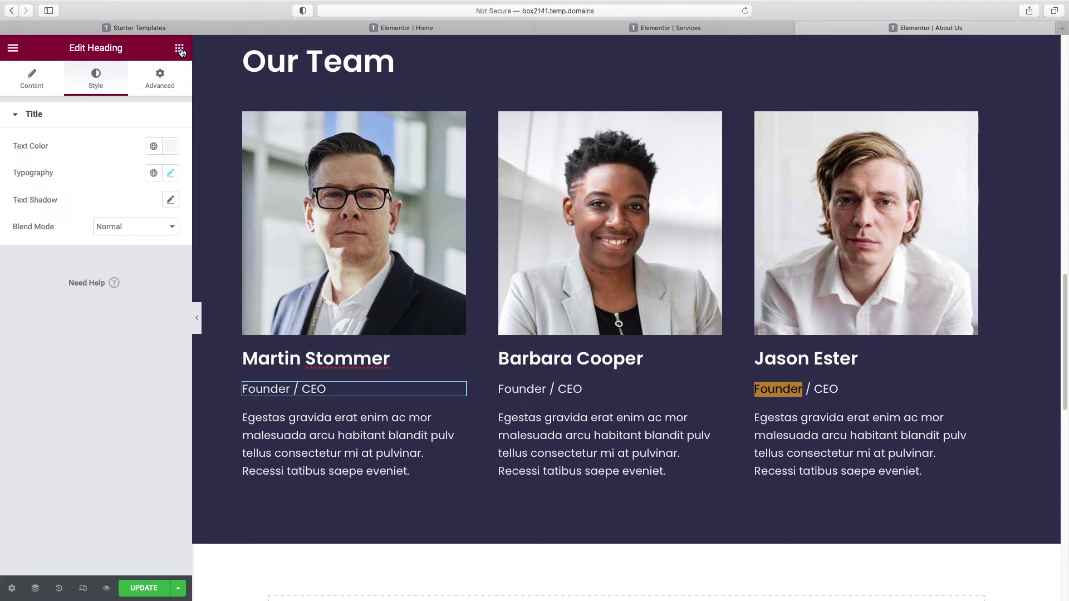
pyautogui.click(179, 49)
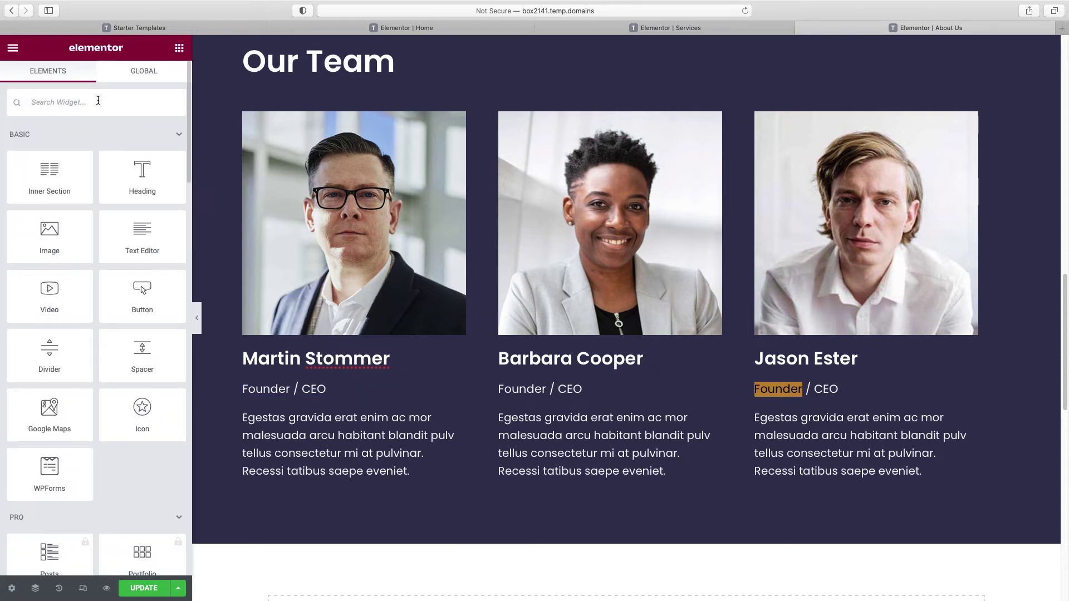
# Step: Add a Social Icons widget under the first member and replace its Facebook icon with LinkedIn
pyautogui.write('social')
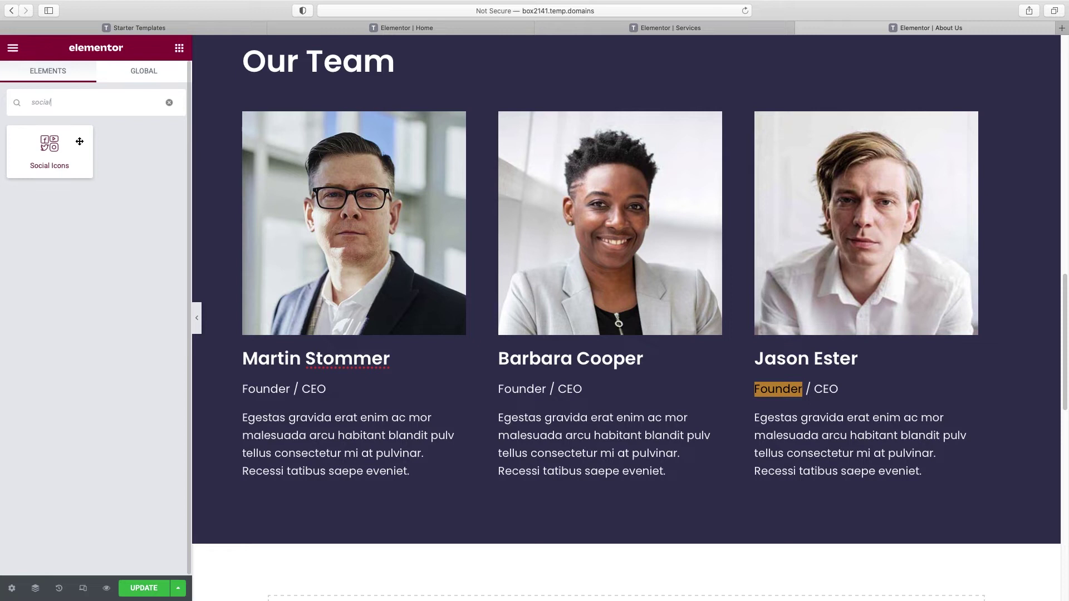
pyautogui.moveTo(48, 143); pyautogui.dragTo(321, 485)
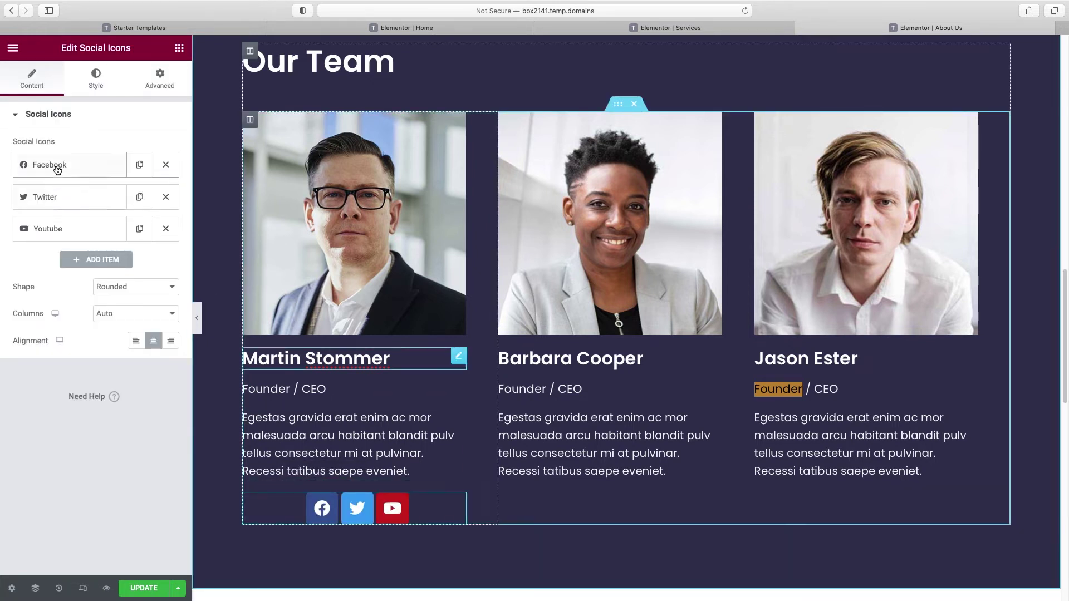
pyautogui.click(46, 166)
pyautogui.moveTo(57, 261)
pyautogui.click(58, 259)
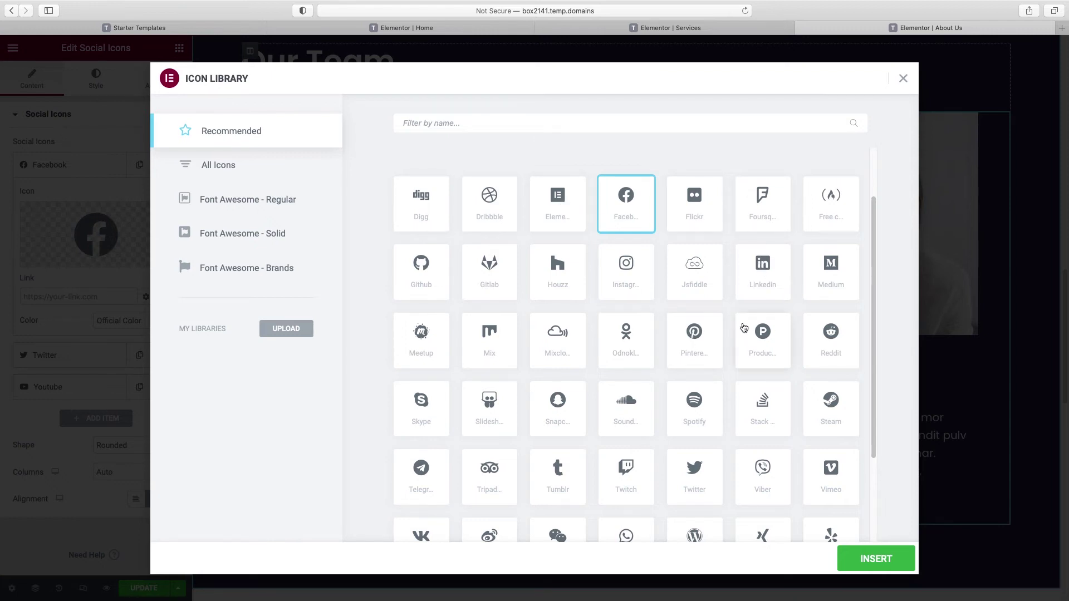
pyautogui.click(759, 270)
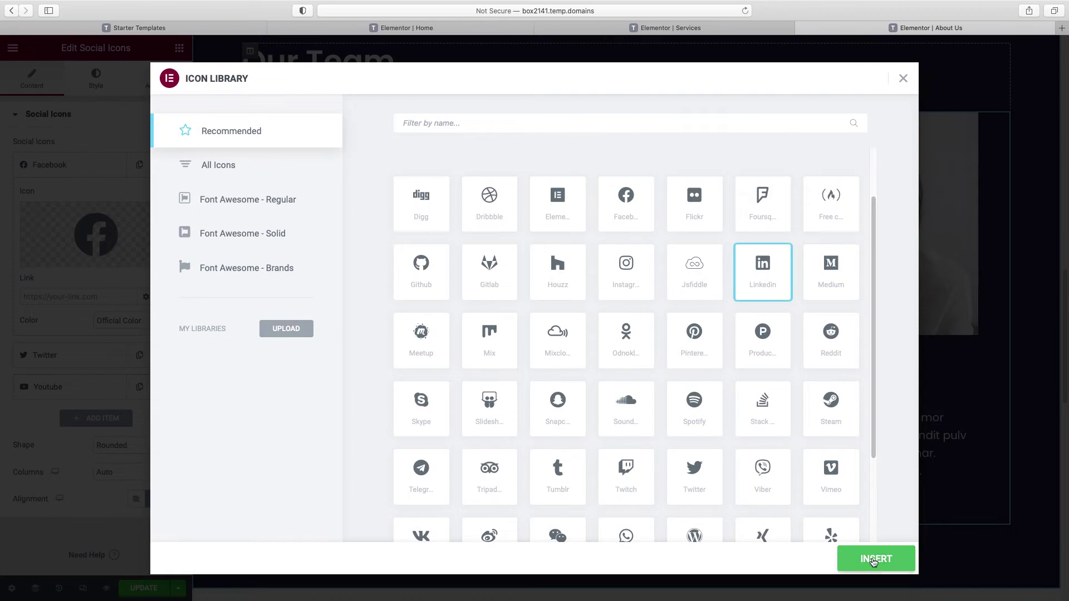
pyautogui.click(875, 558)
pyautogui.click(27, 294)
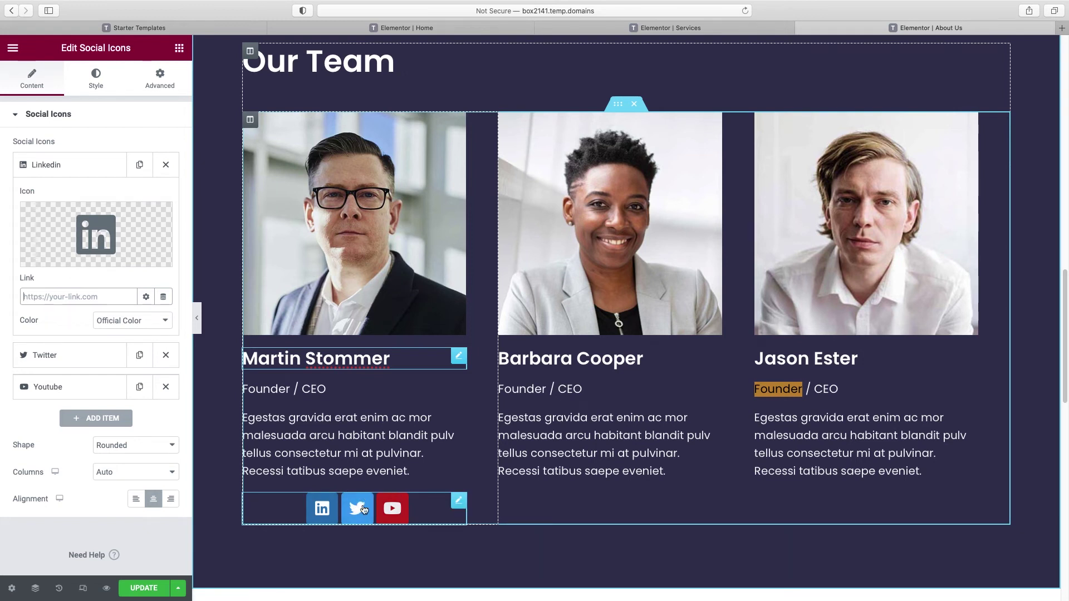
# Step: Give the LinkedIn icon a custom semi-transparent white colour, #FFFFFF57
pyautogui.click(149, 324)
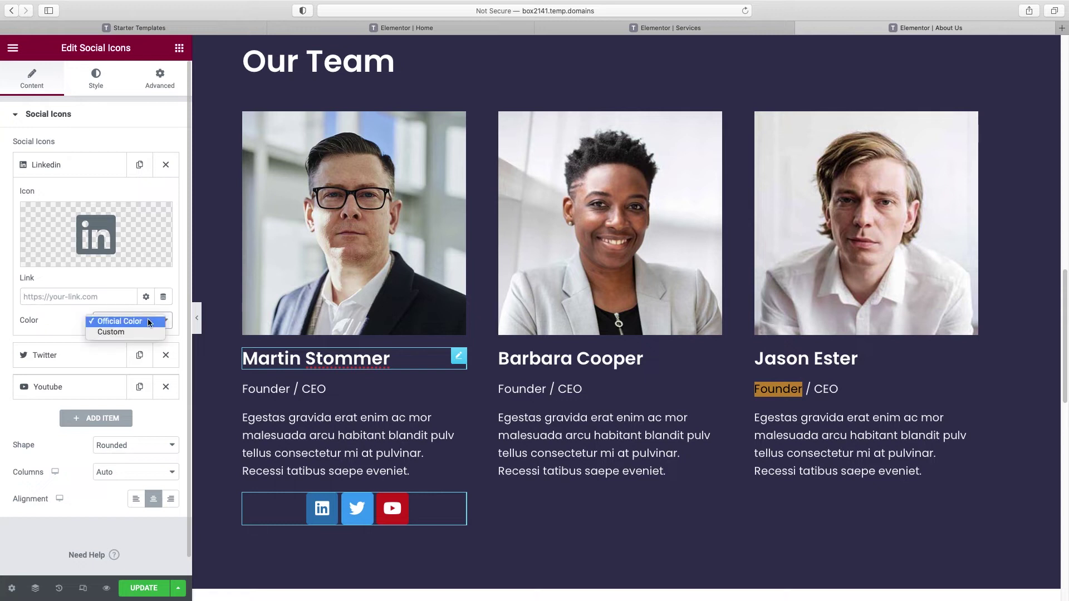
pyautogui.click(109, 333)
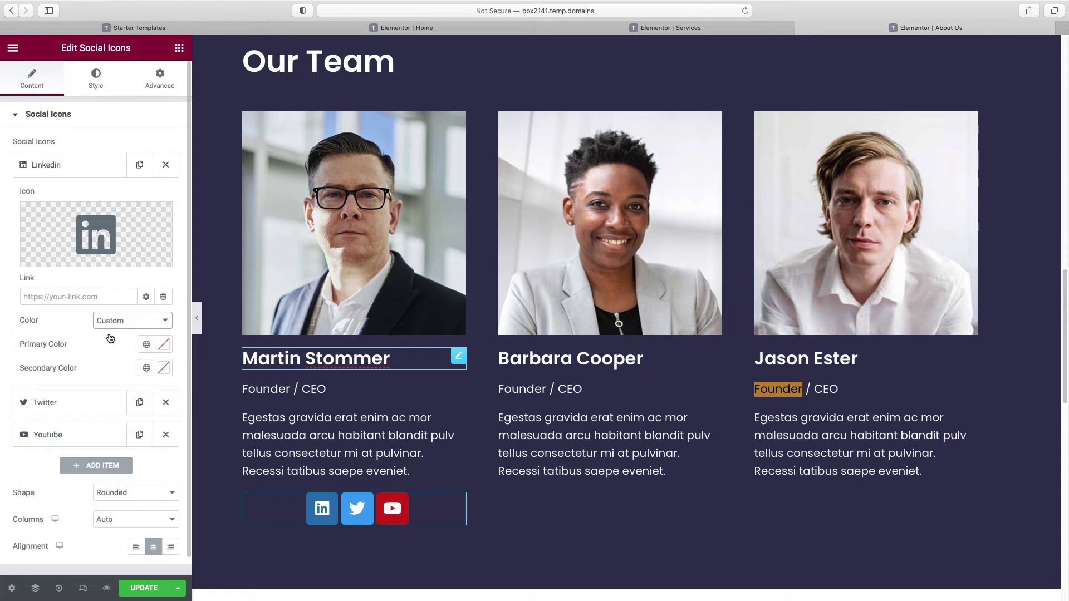
pyautogui.click(164, 345)
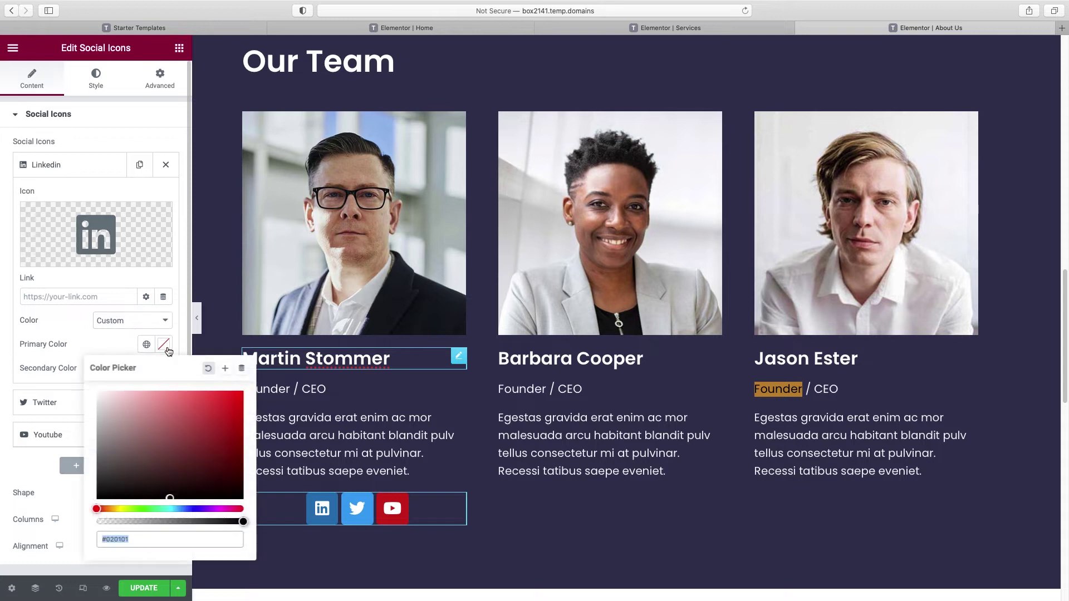
pyautogui.click(214, 404)
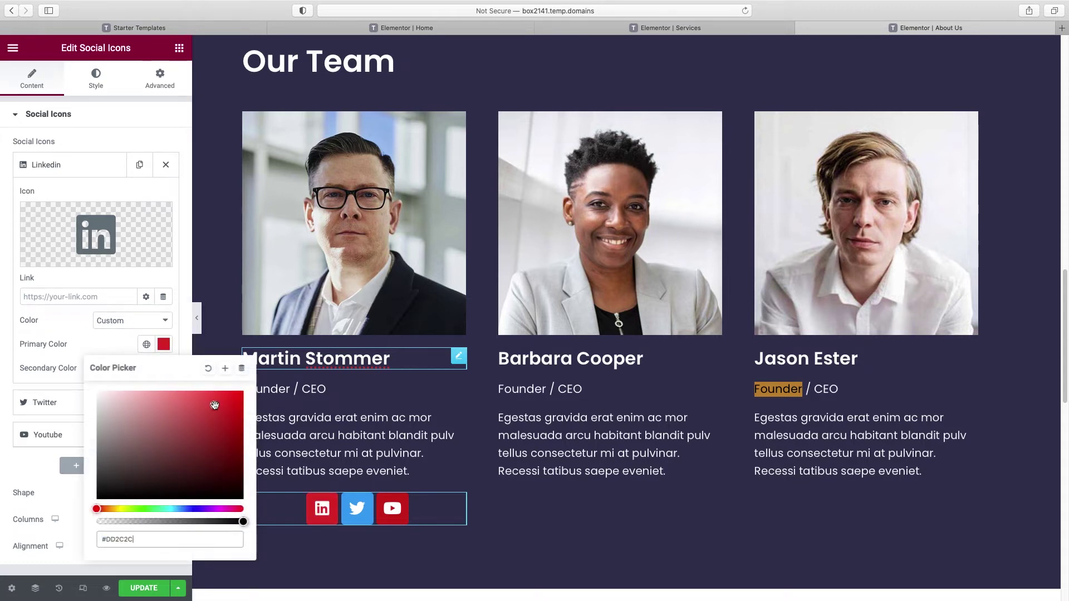
pyautogui.moveTo(118, 400); pyautogui.dragTo(73, 374)
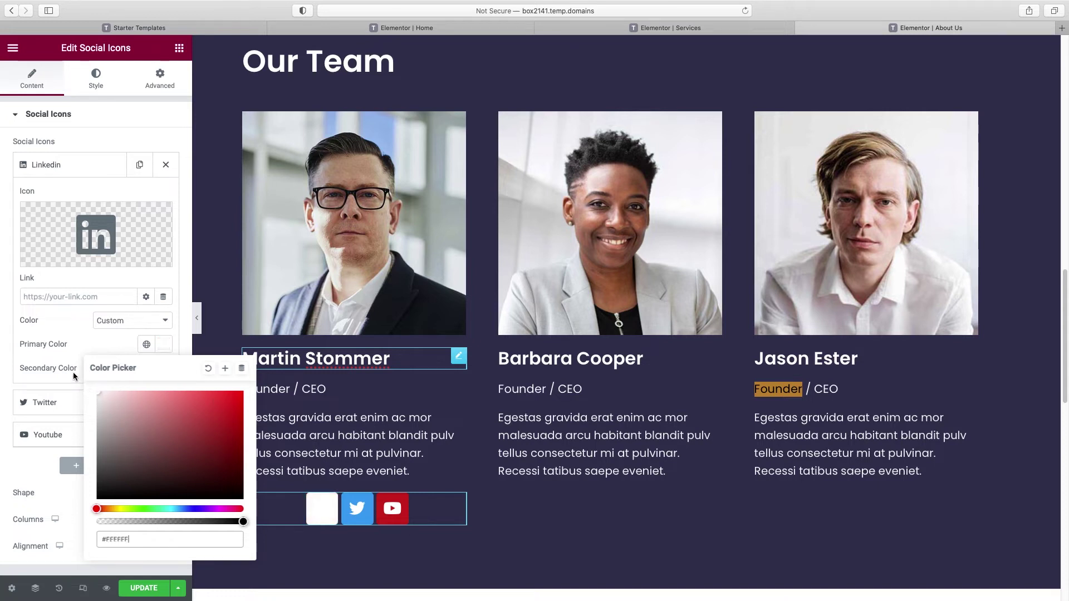
pyautogui.moveTo(240, 521); pyautogui.dragTo(149, 521)
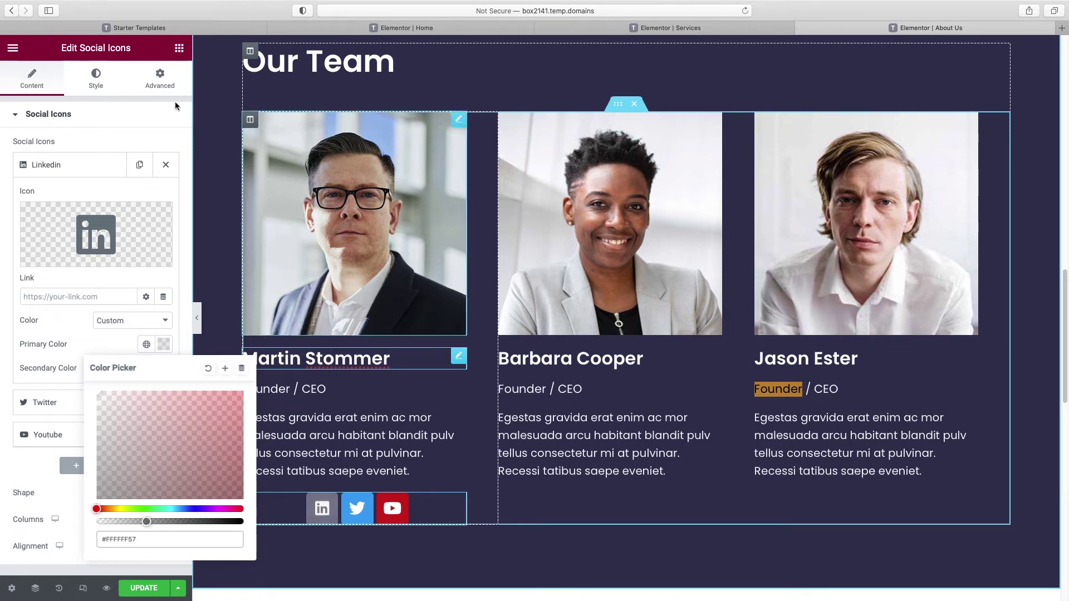
pyautogui.click(136, 116)
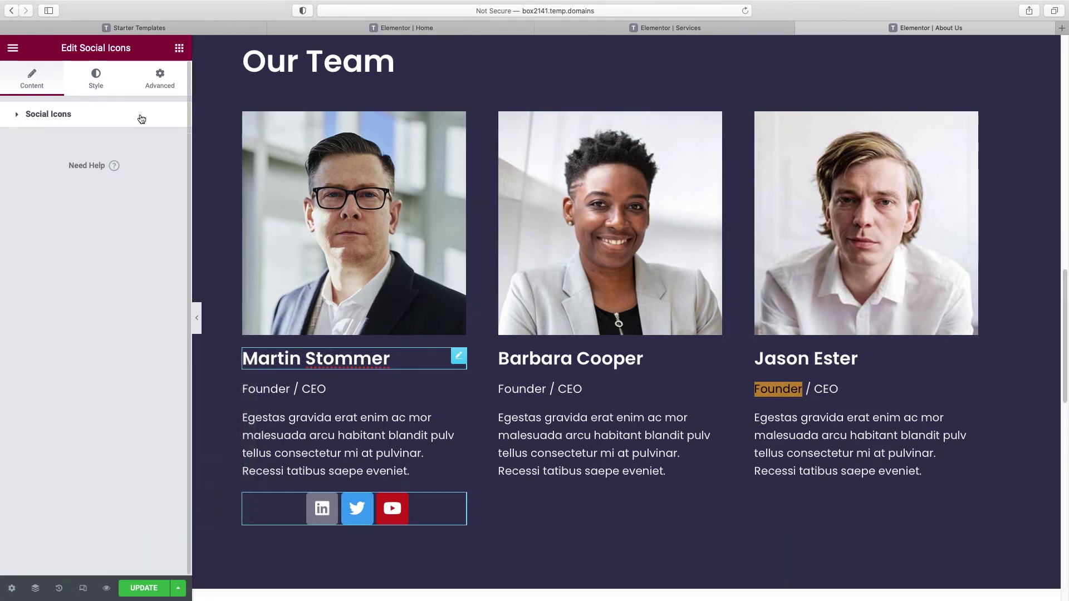
# Step: Set all social icons to a custom translucent white colour
pyautogui.click(96, 83)
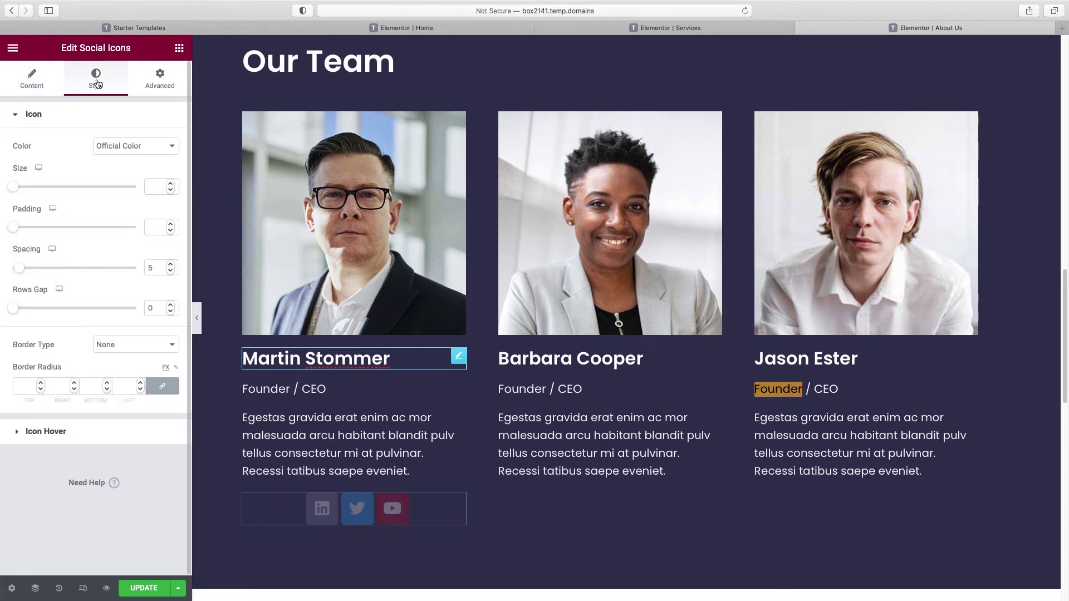
pyautogui.click(145, 147)
pyautogui.click(139, 158)
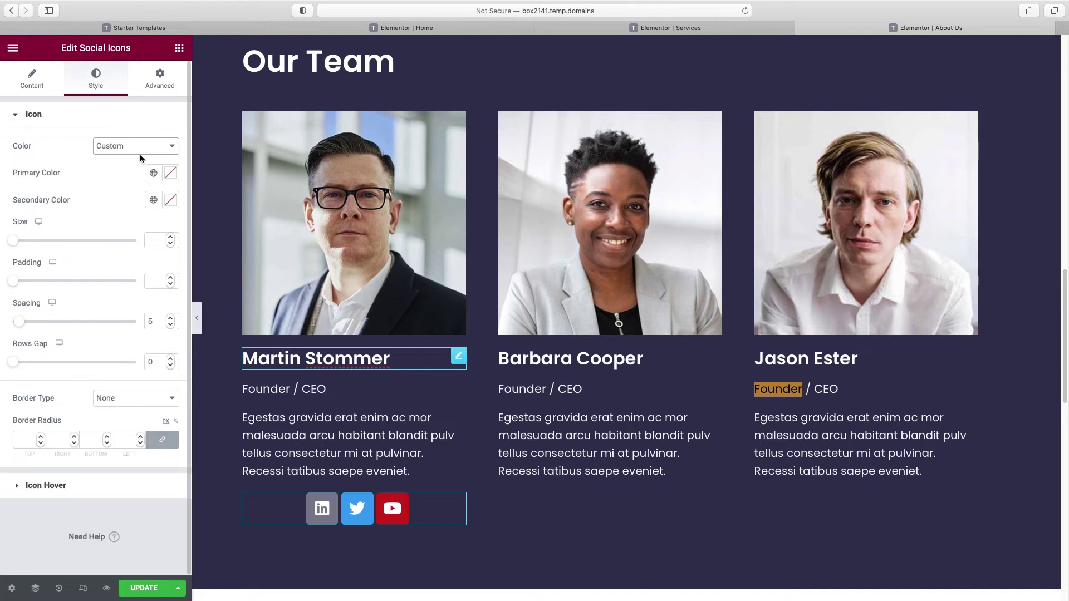
pyautogui.click(170, 173)
pyautogui.click(24, 221)
pyautogui.moveTo(170, 350); pyautogui.dragTo(84, 351)
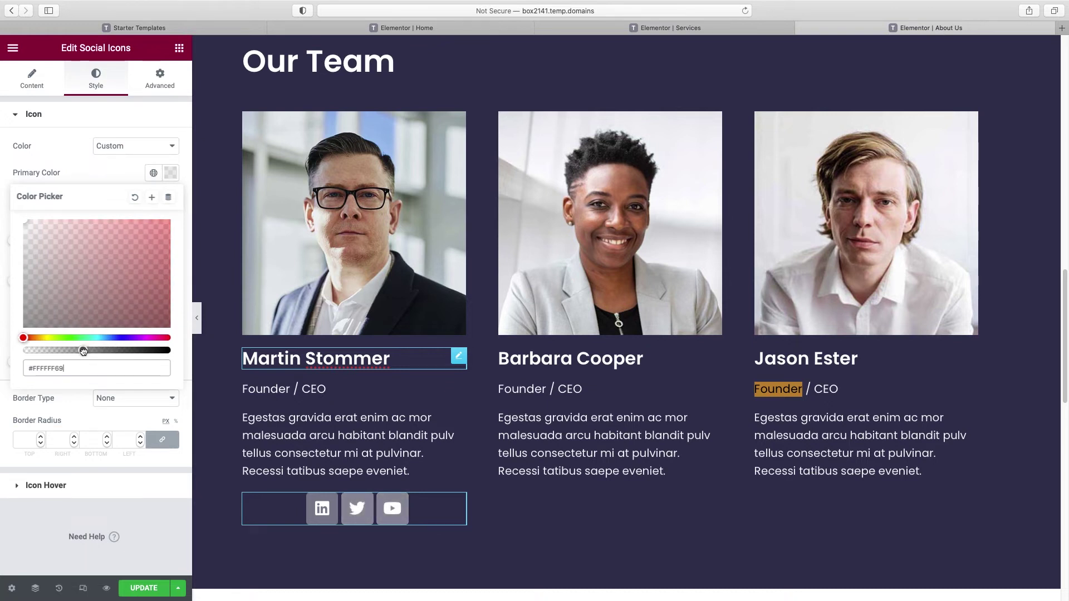
pyautogui.click(114, 173)
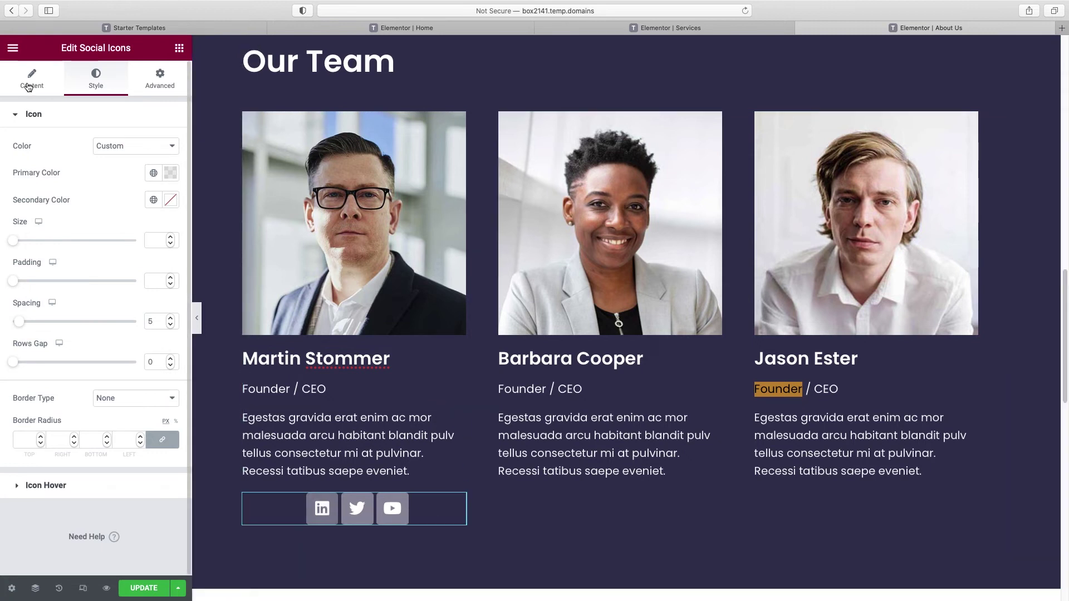
# Step: Set the social icon spacing to 17 and icon size to 17
pyautogui.moveTo(22, 325); pyautogui.dragTo(37, 325)
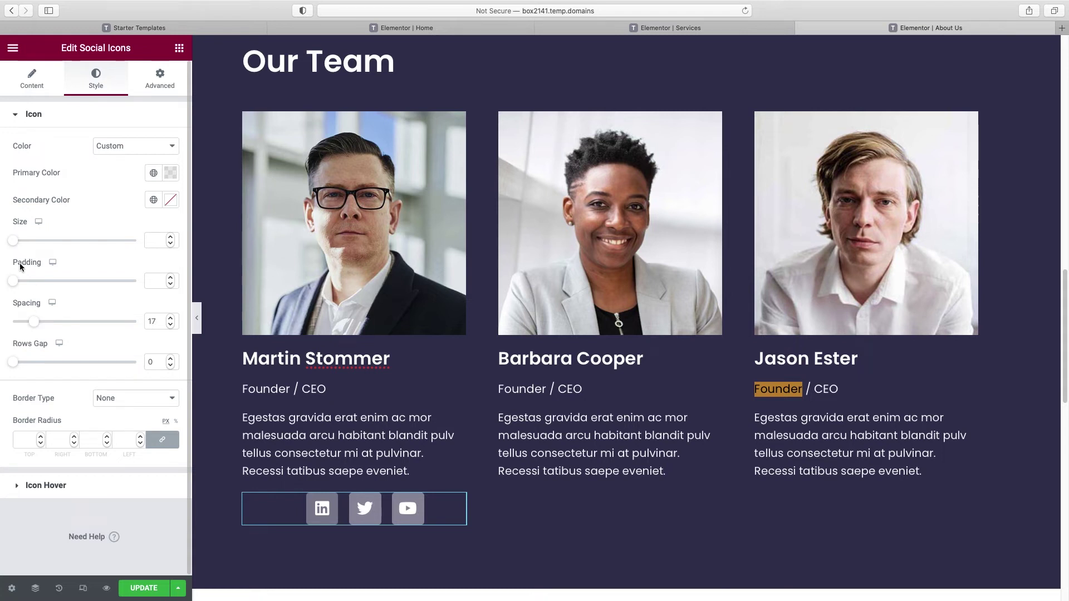
pyautogui.click(17, 242)
pyautogui.click(17, 244)
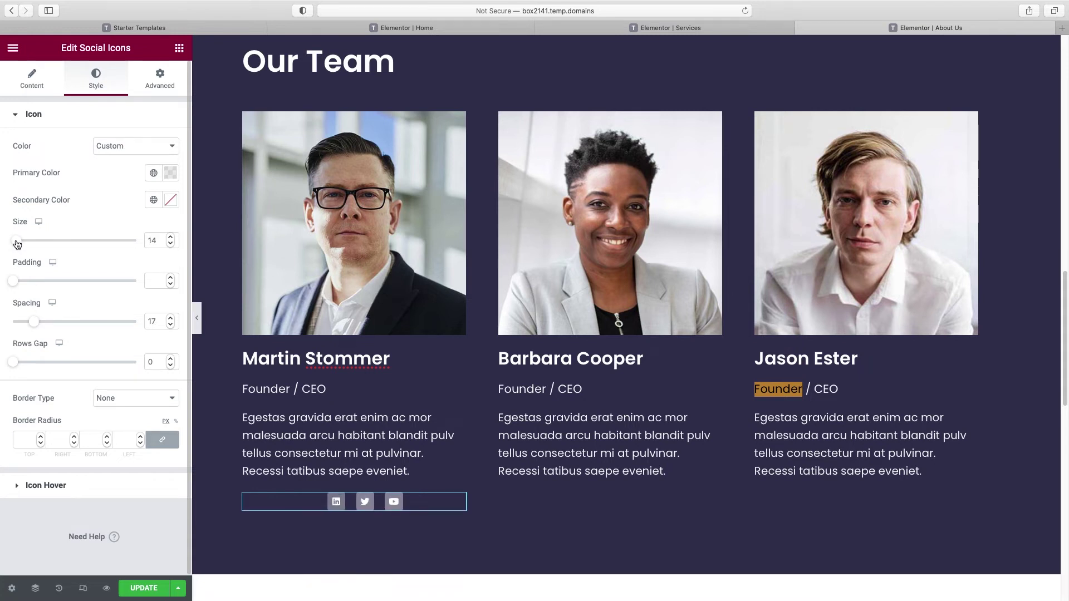
pyautogui.moveTo(17, 244); pyautogui.dragTo(19, 245)
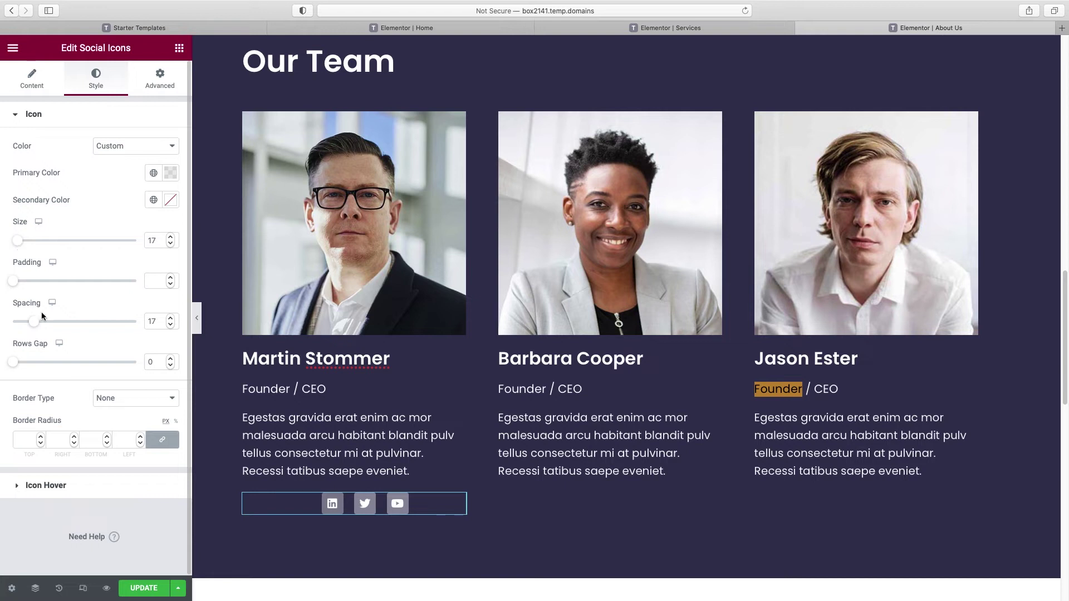
pyautogui.click(34, 83)
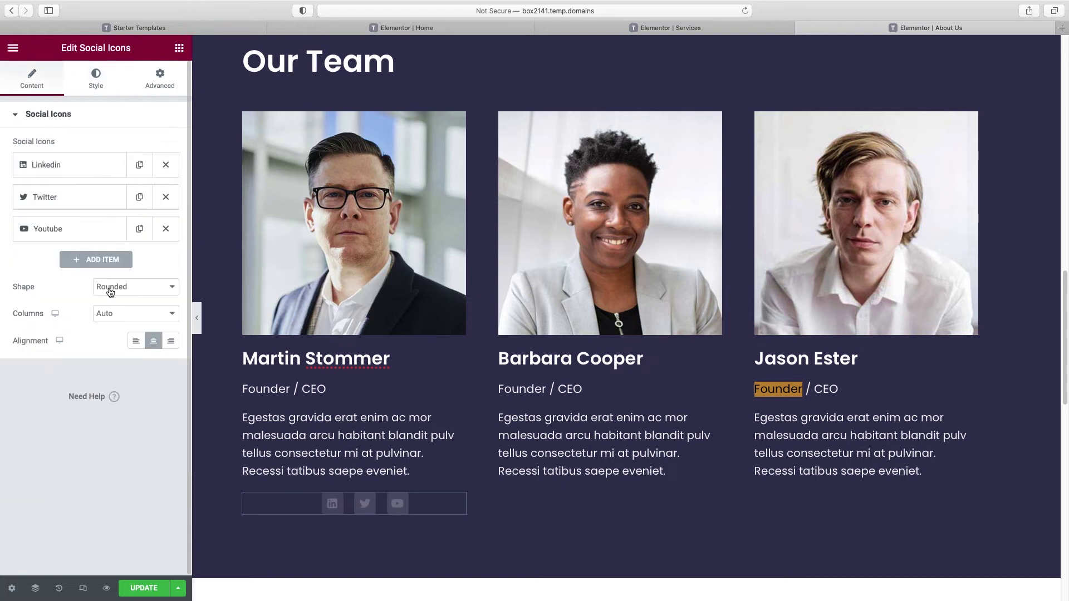
# Step: Left-align the social icons and paste copies into the second and third members' columns
pyautogui.click(137, 340)
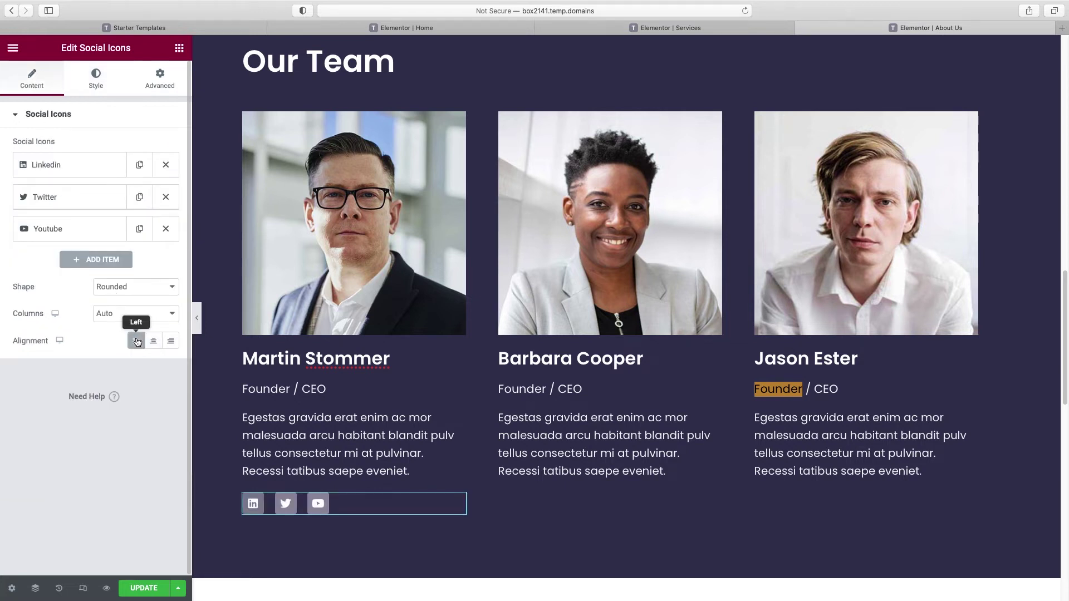
pyautogui.rightClick(257, 511)
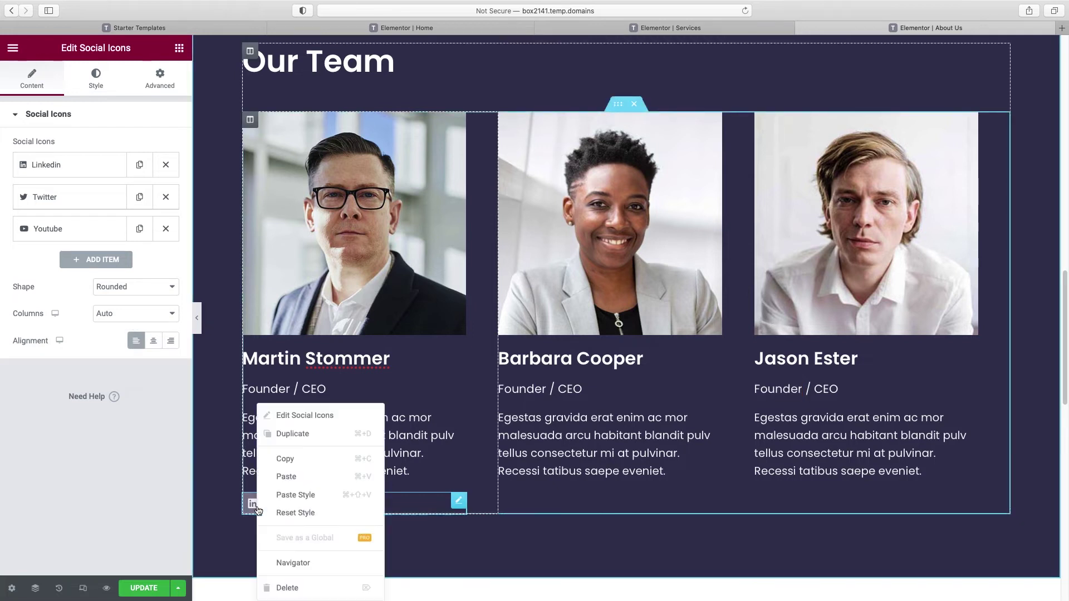
pyautogui.click(367, 457)
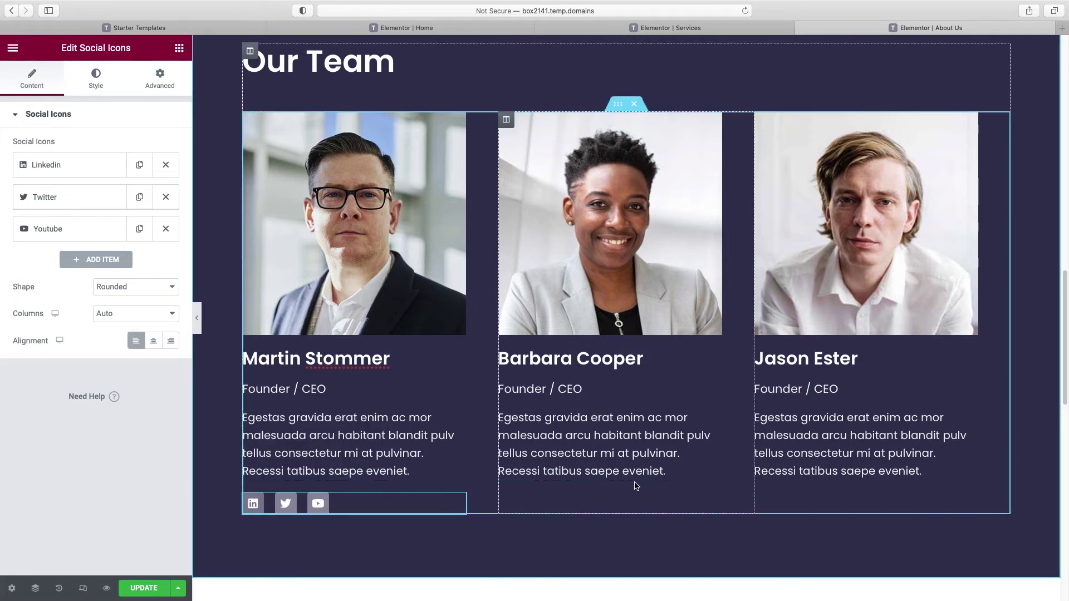
pyautogui.rightClick(636, 405)
pyautogui.click(688, 502)
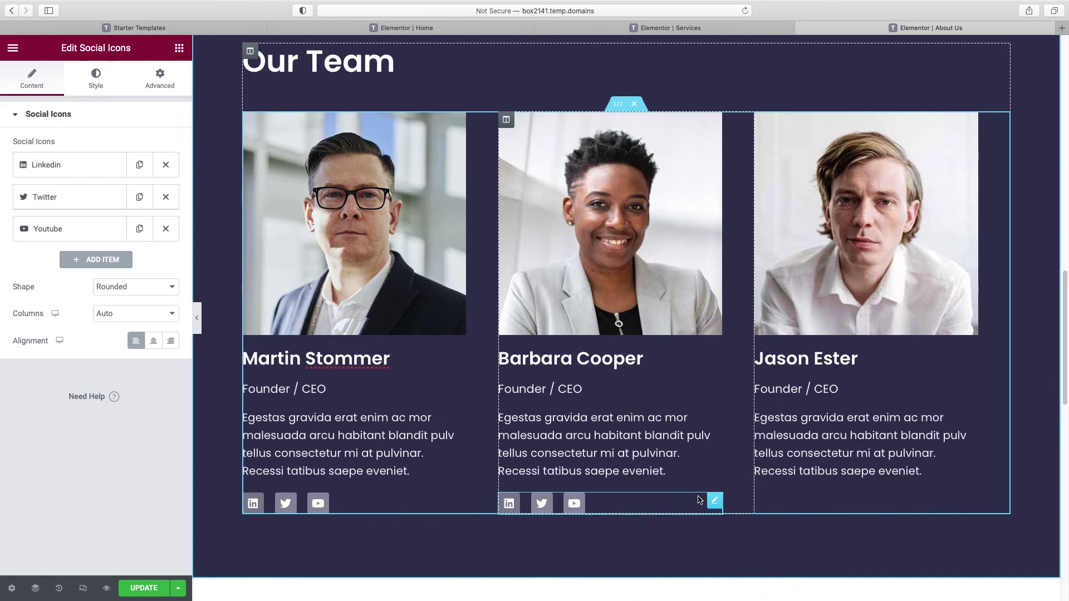
pyautogui.rightClick(784, 404)
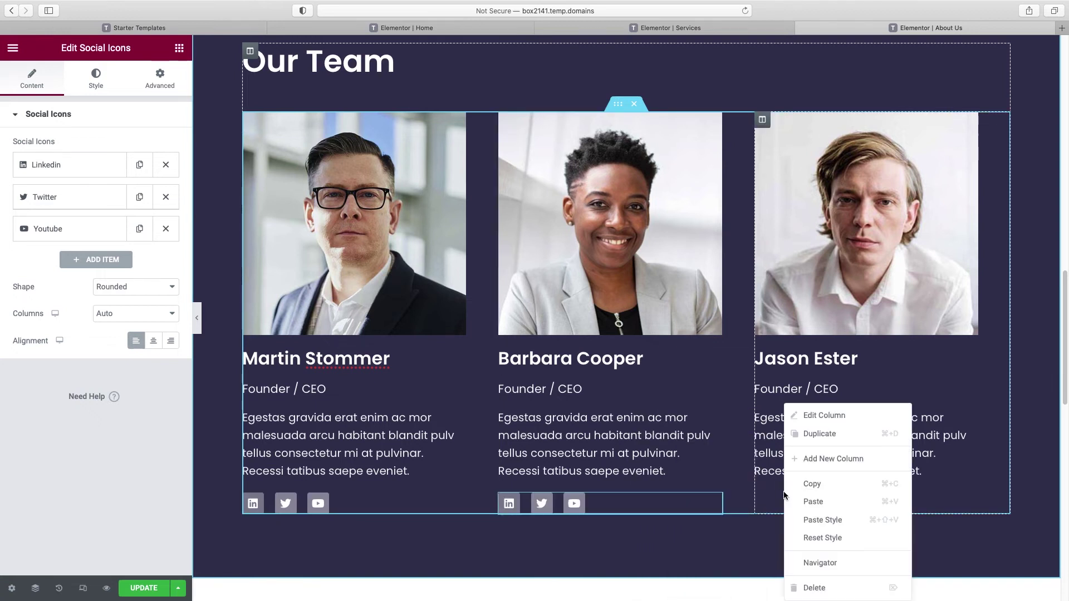
pyautogui.click(813, 502)
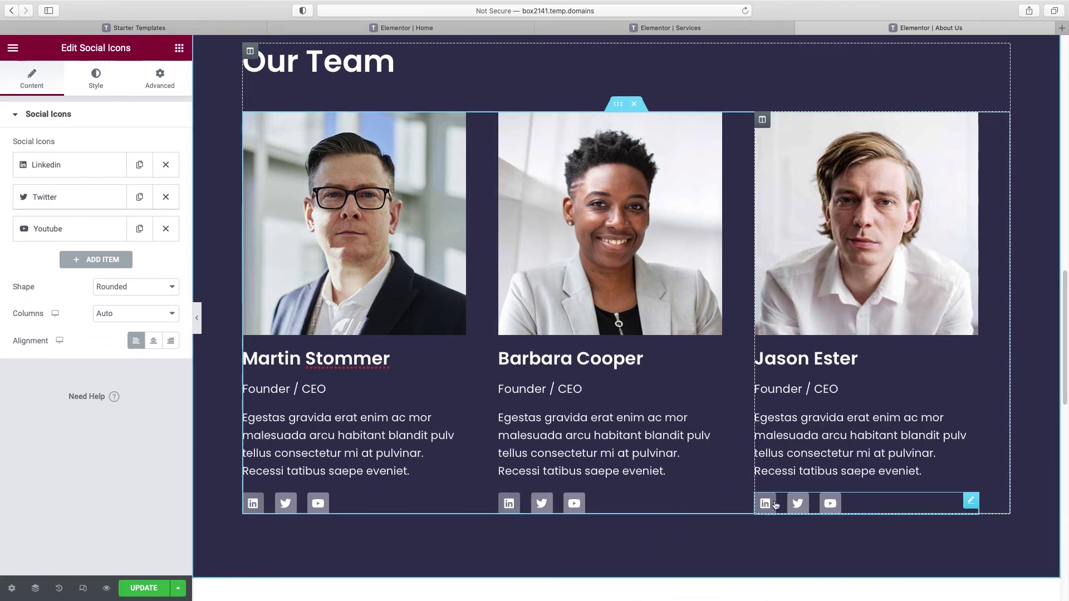
# Step: Add a fourth Linkedin icon to the middle member's social icons
pyautogui.click(509, 505)
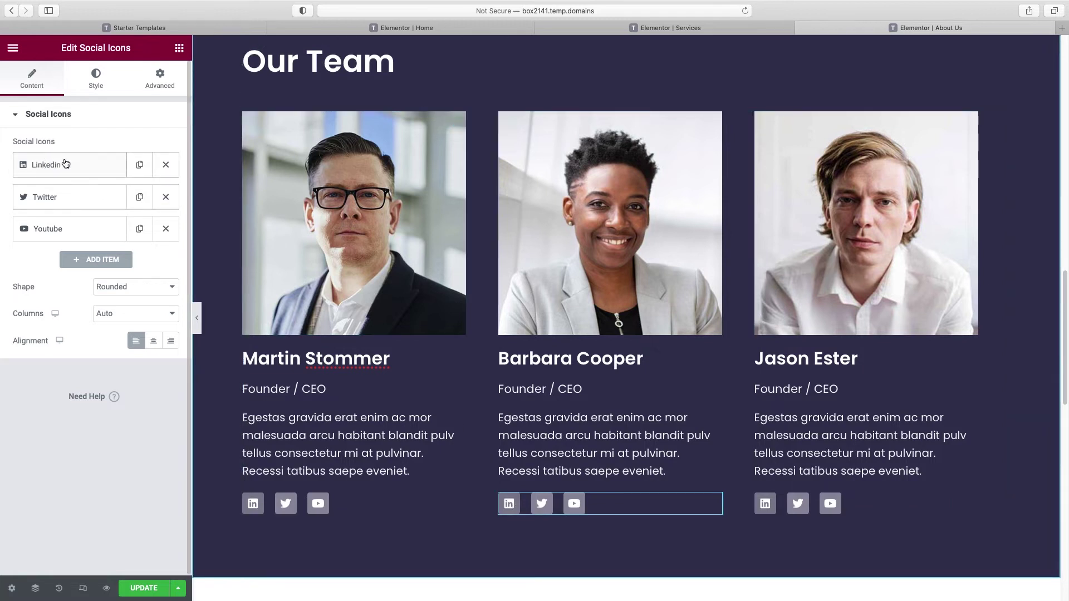
pyautogui.click(94, 260)
pyautogui.click(59, 357)
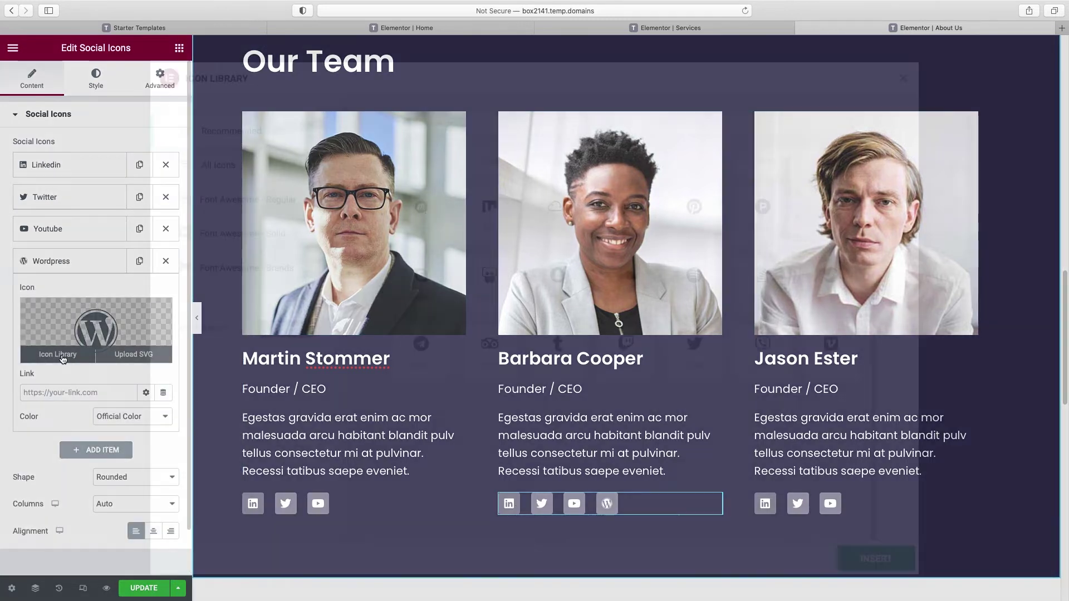
pyautogui.write('link')
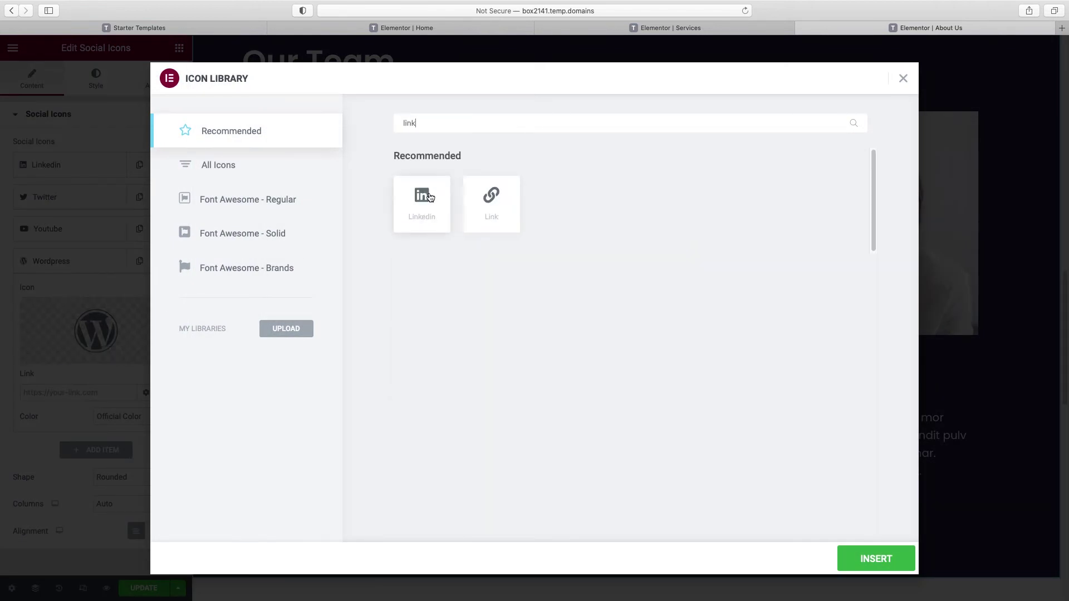
pyautogui.click(430, 198)
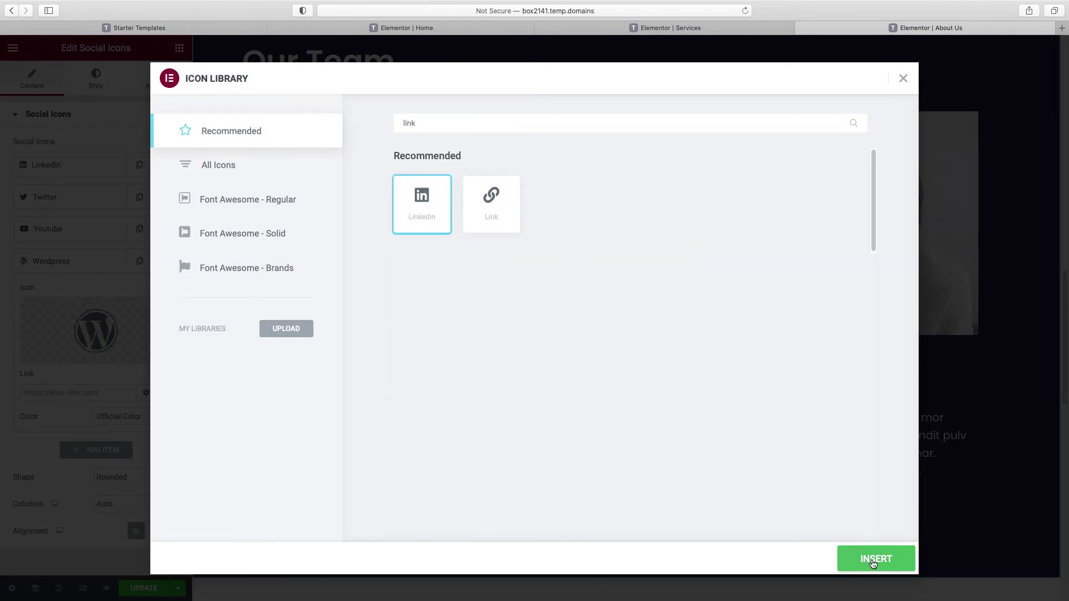
pyautogui.click(868, 558)
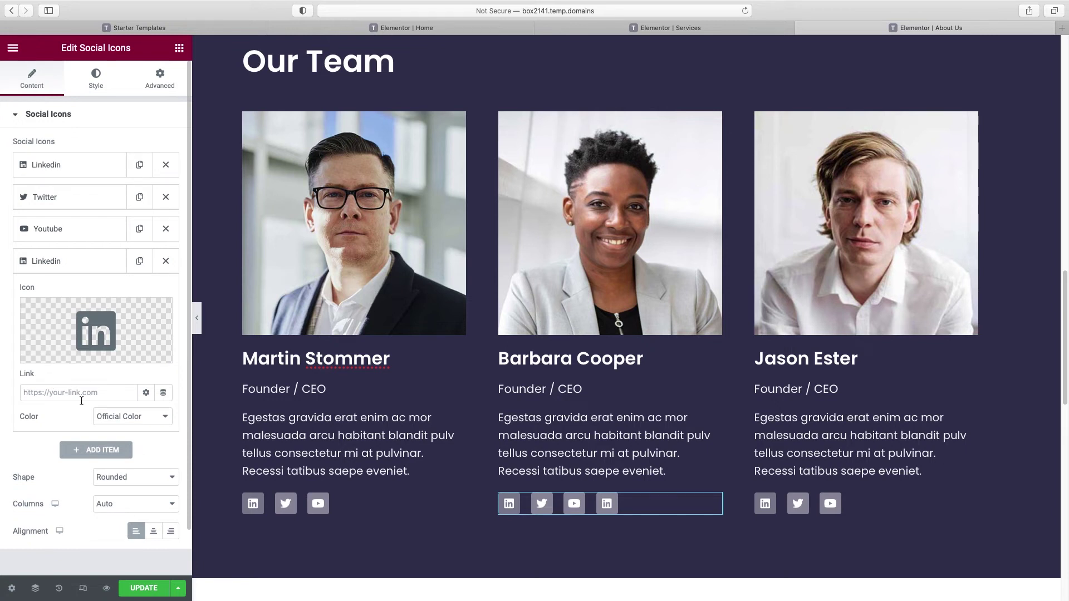
# Step: Save the About Us page changes and preview it in a new tab
pyautogui.click(197, 318)
pyautogui.scroll(20, 572, 341)
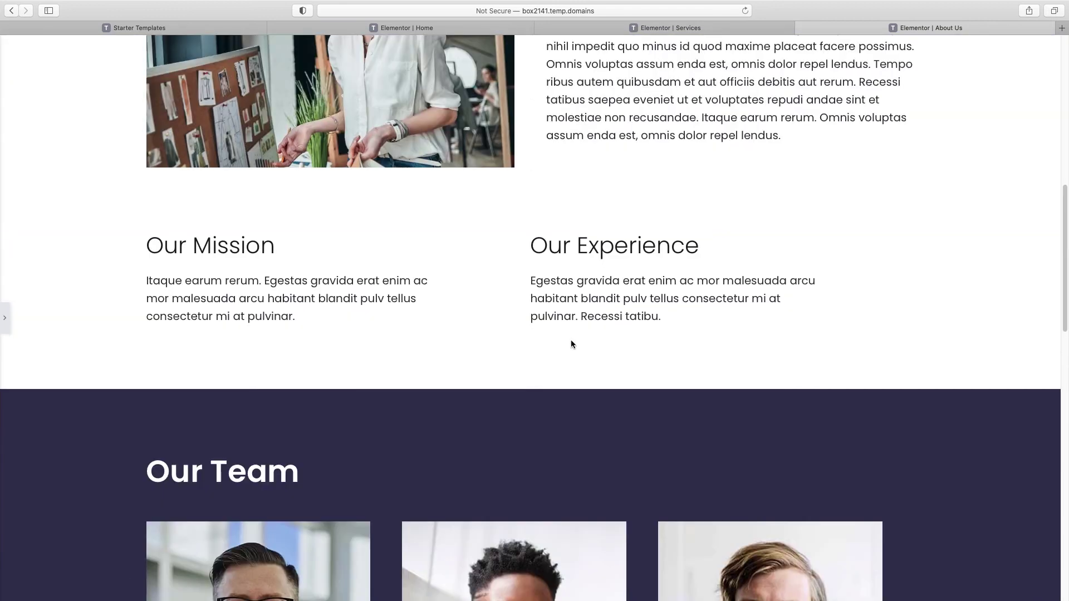
pyautogui.press('super+p')
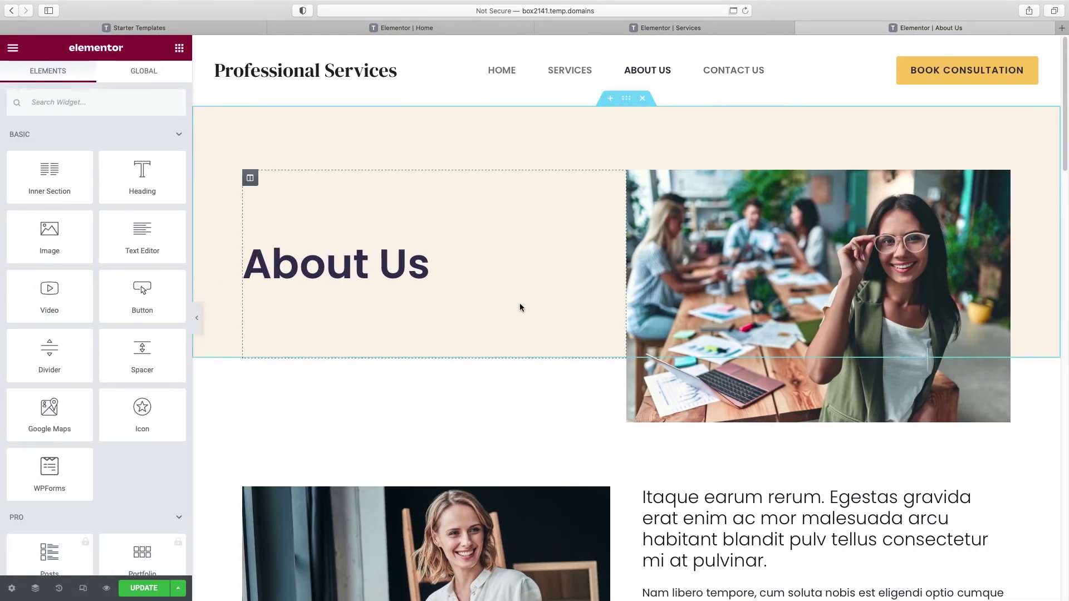
pyautogui.click(147, 589)
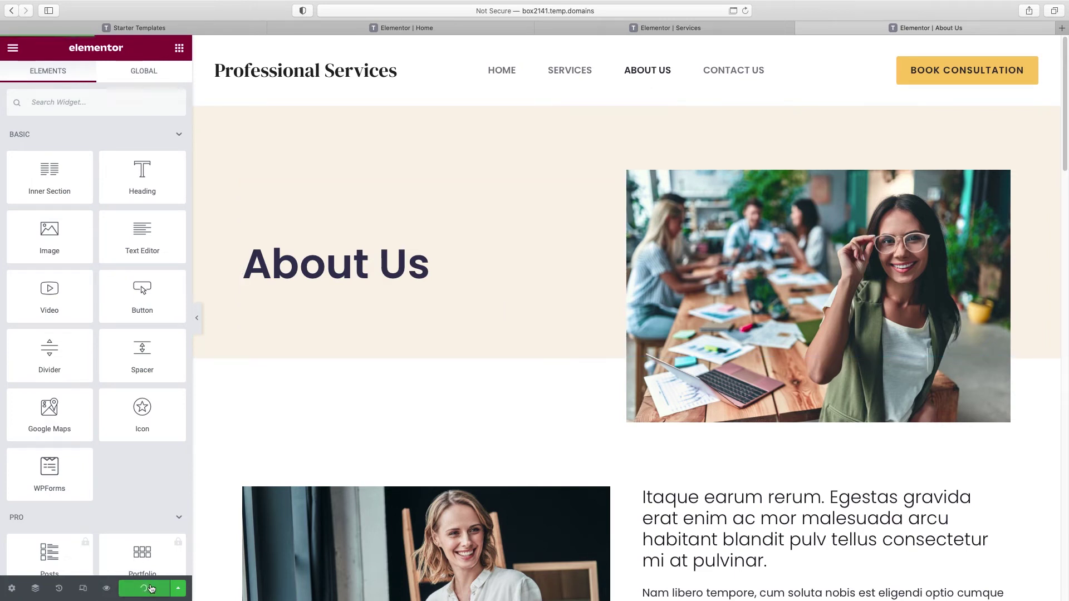
pyautogui.click(107, 590)
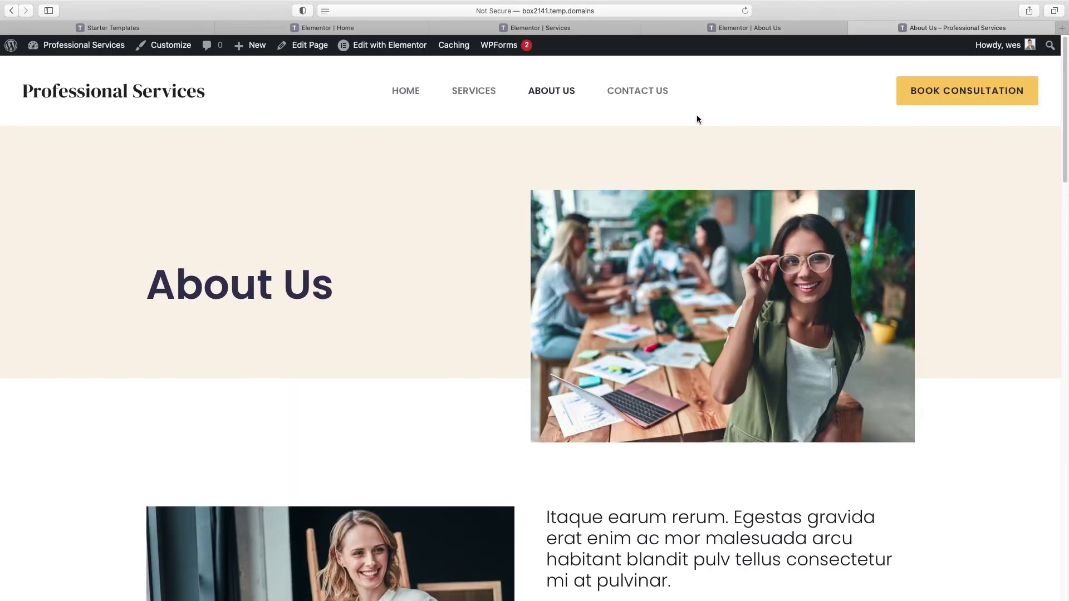
# Step: Open Contact Us in Elementor and delete its 'Get In Touch' and 'Send us a message' sections
pyautogui.click(642, 93)
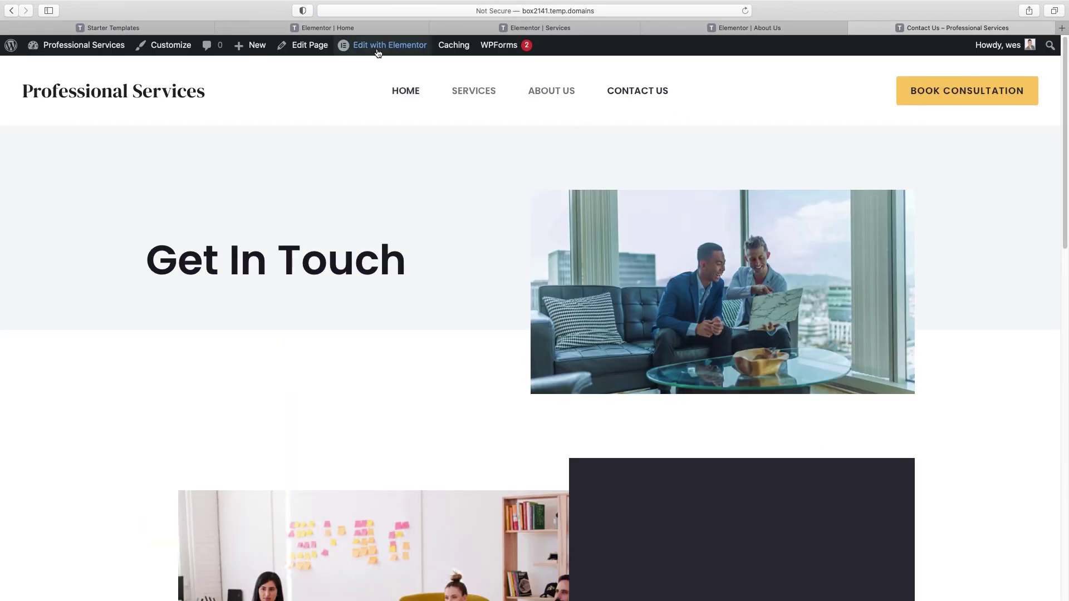
pyautogui.moveTo(376, 47)
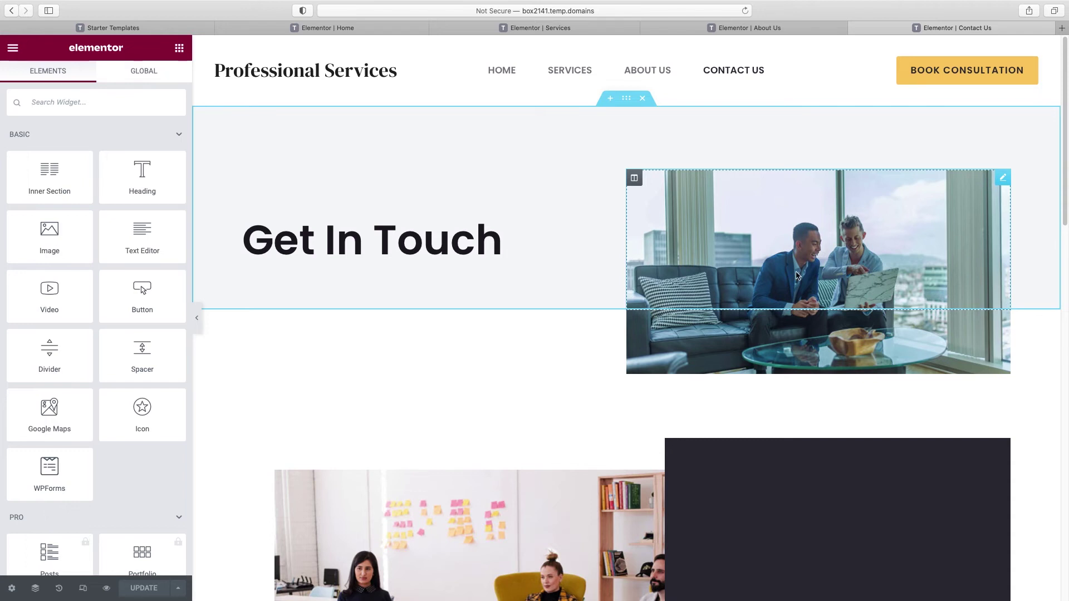
pyautogui.scroll(-8, 796, 275)
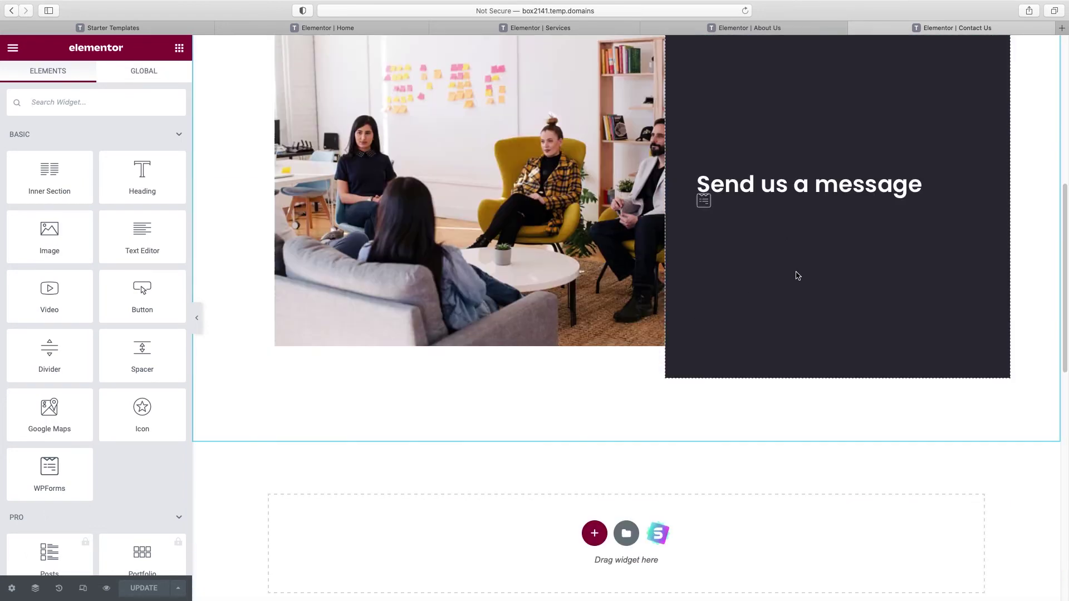
pyautogui.scroll(4, 796, 275)
pyautogui.scroll(4, 798, 275)
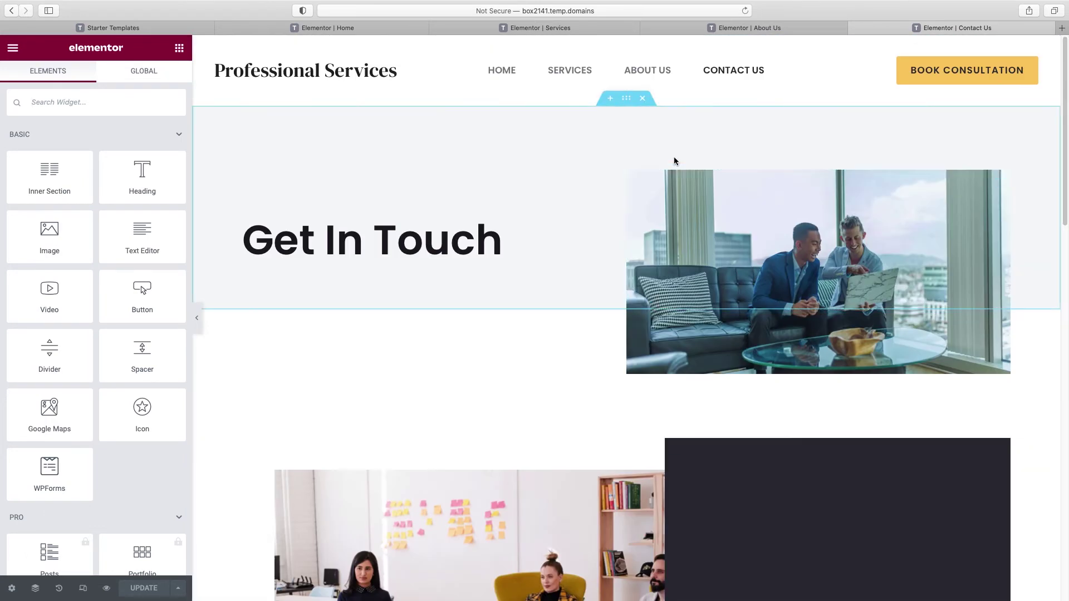
pyautogui.click(643, 99)
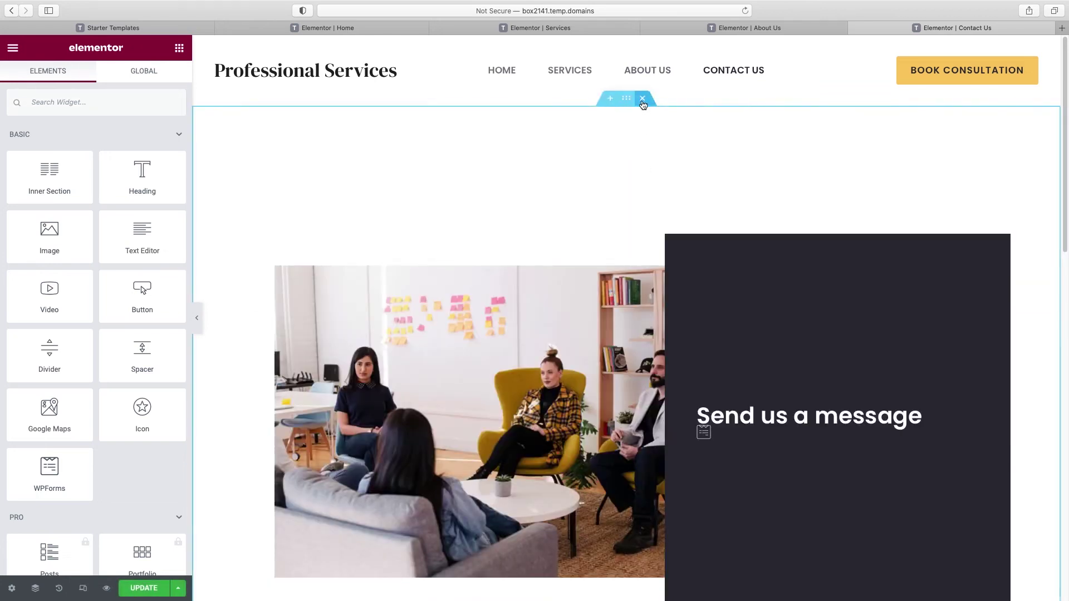
pyautogui.click(643, 100)
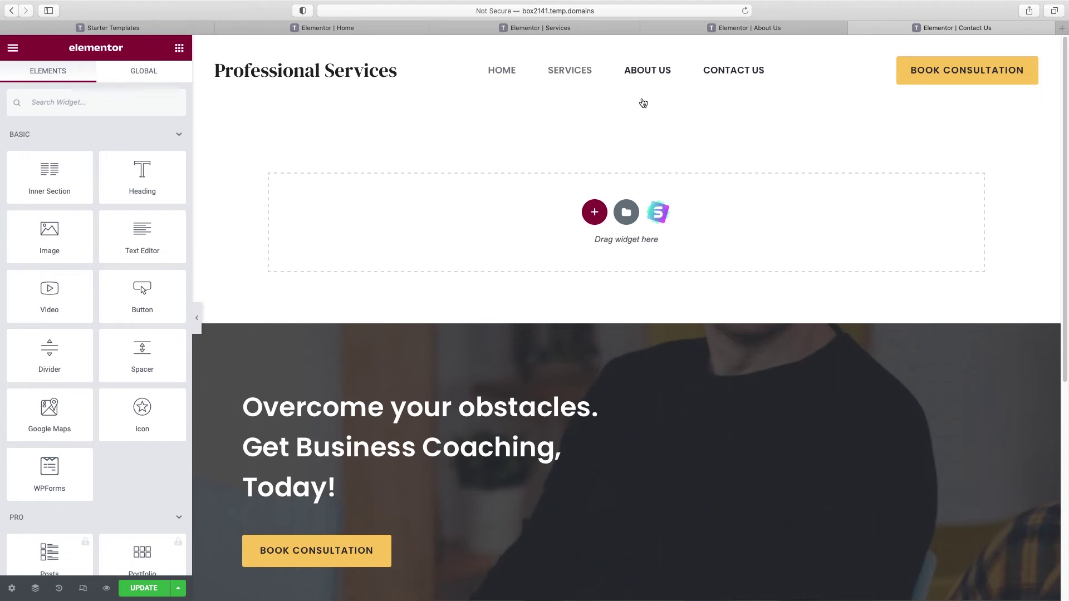
# Step: In the Starter Templates library, browse Blocks filtered to the Contact category
pyautogui.click(659, 215)
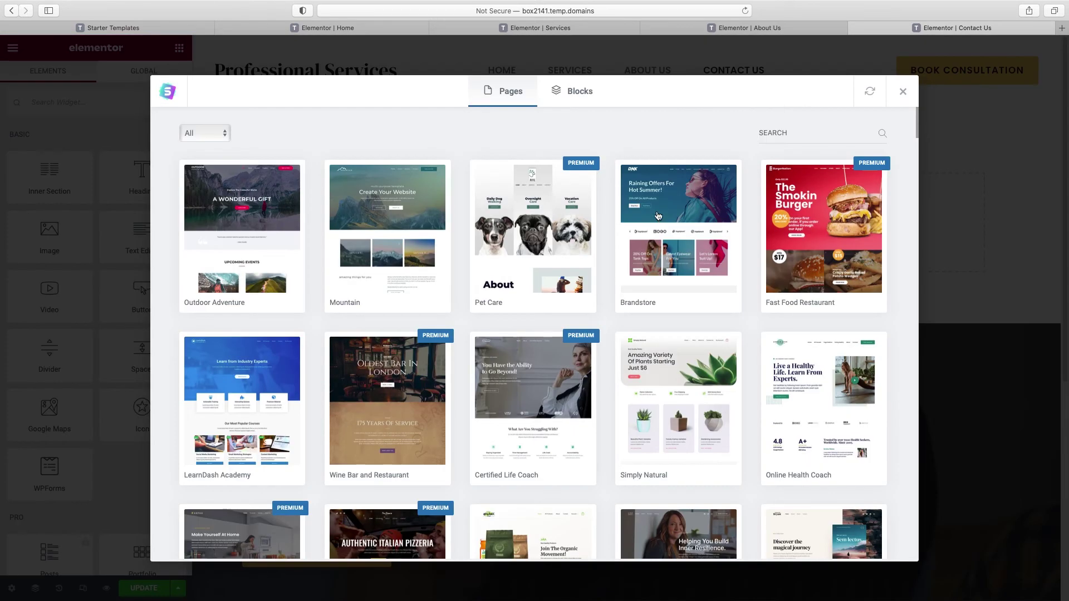
pyautogui.click(578, 98)
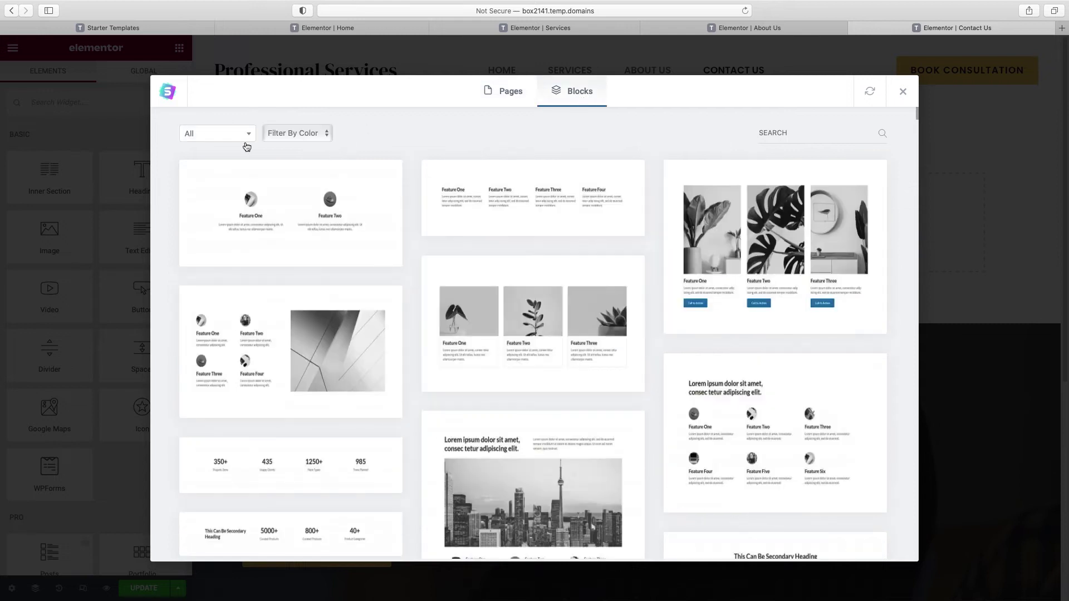
pyautogui.click(229, 137)
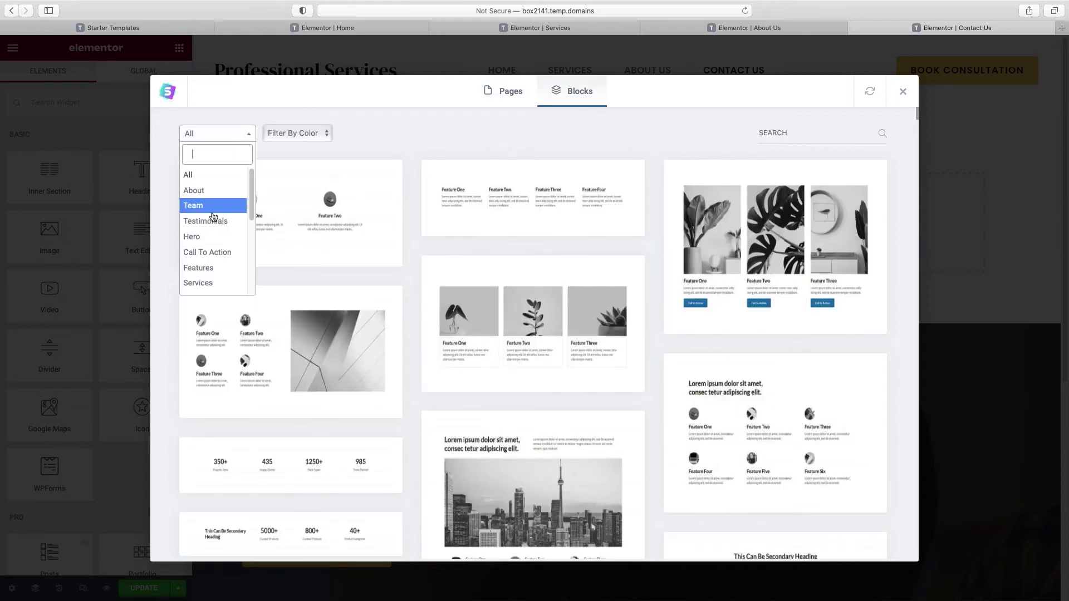
pyautogui.scroll(-1, 211, 236)
pyautogui.scroll(-4, 211, 237)
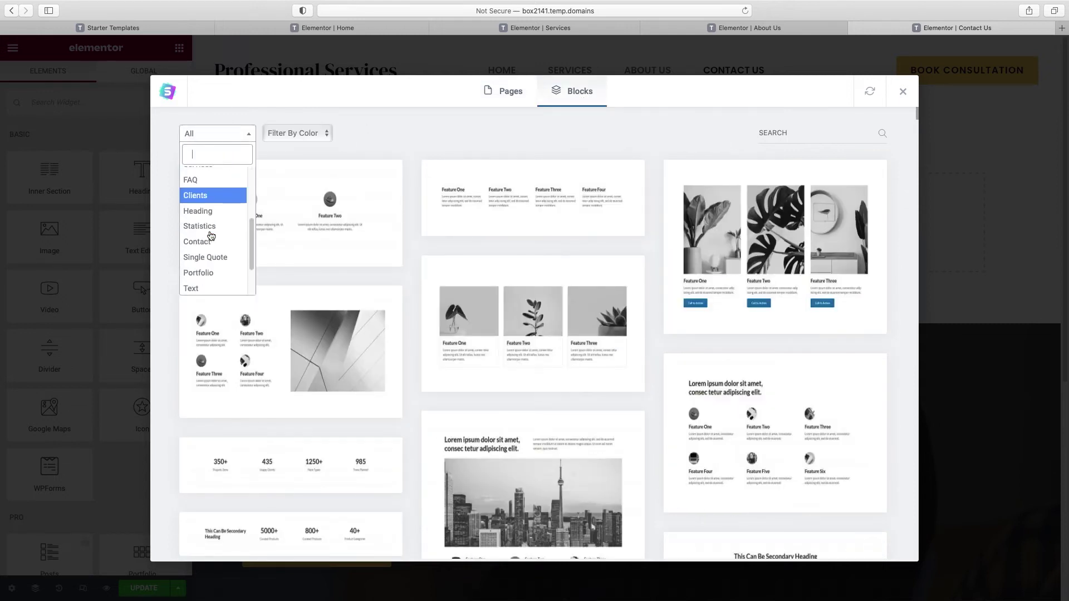
pyautogui.click(206, 245)
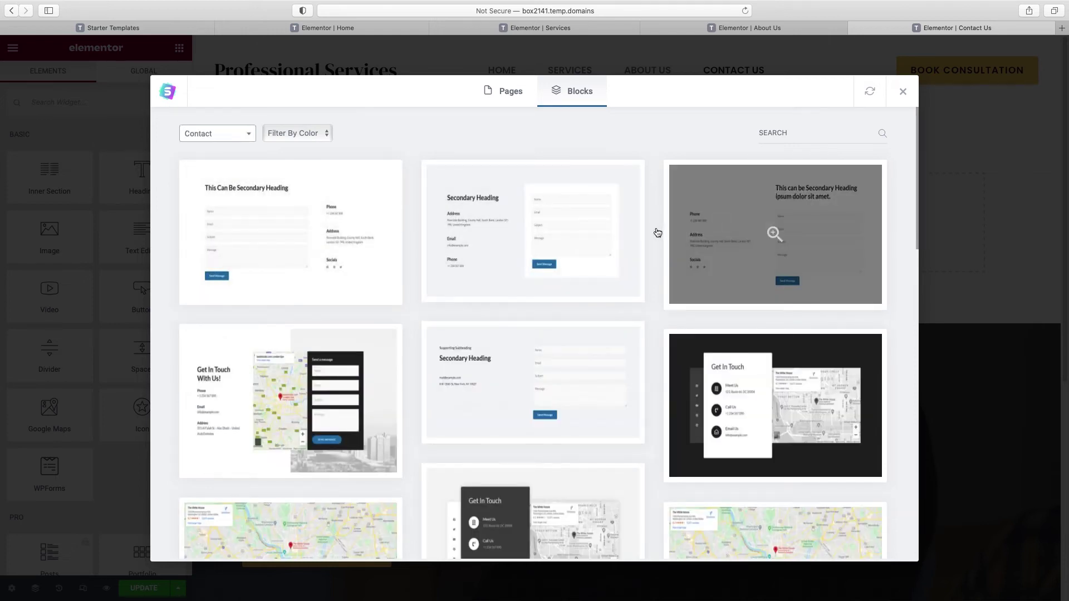
# Step: Preview the Secondary Heading contact block and import it into the page
pyautogui.scroll(-2, 657, 233)
pyautogui.scroll(-10, 658, 233)
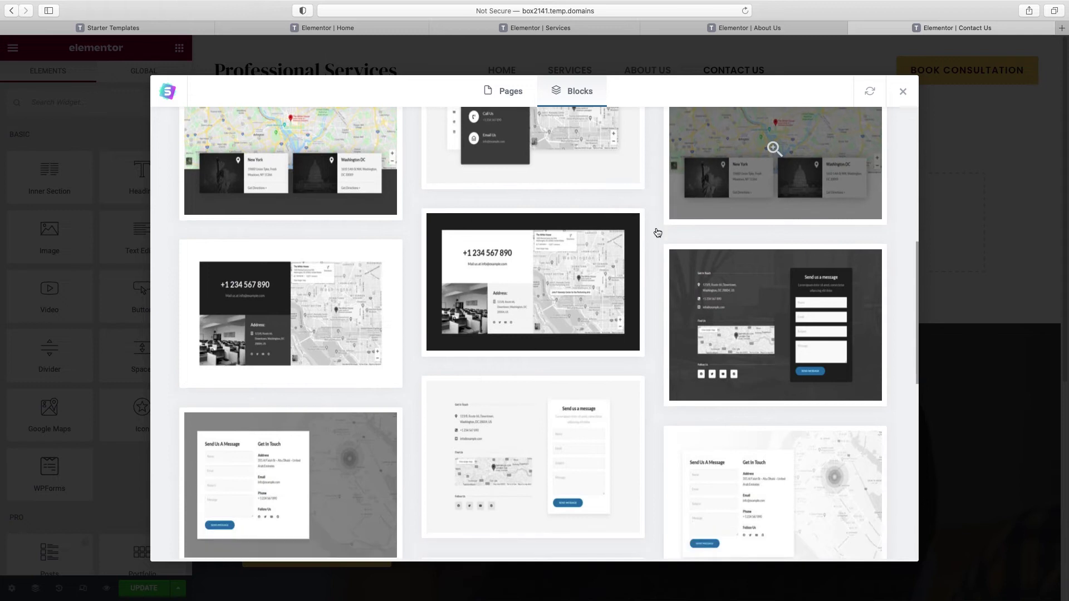
pyautogui.scroll(-5, 658, 233)
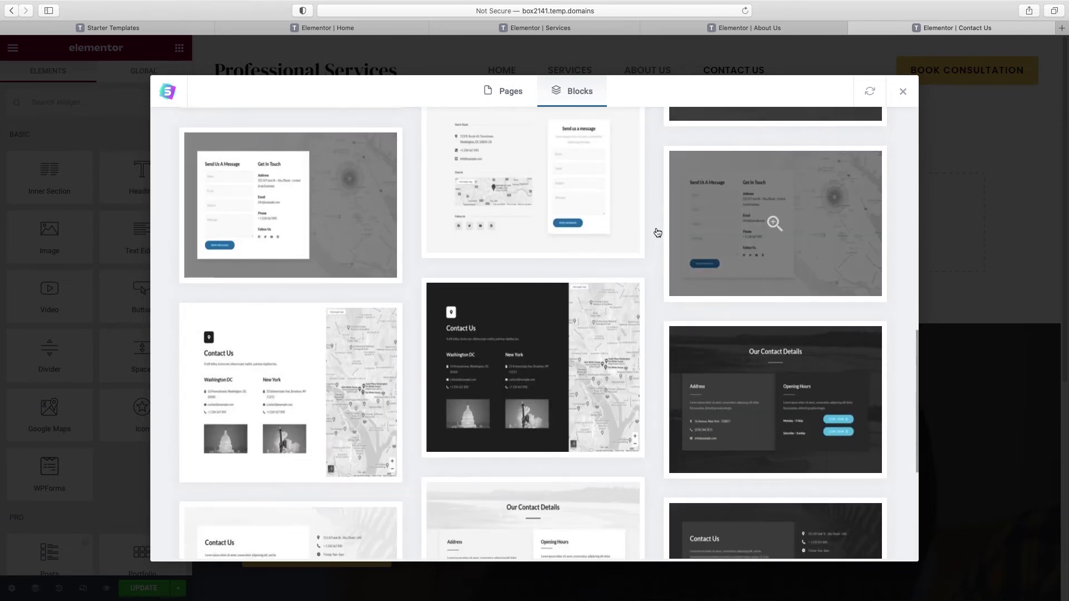
pyautogui.scroll(-3, 657, 233)
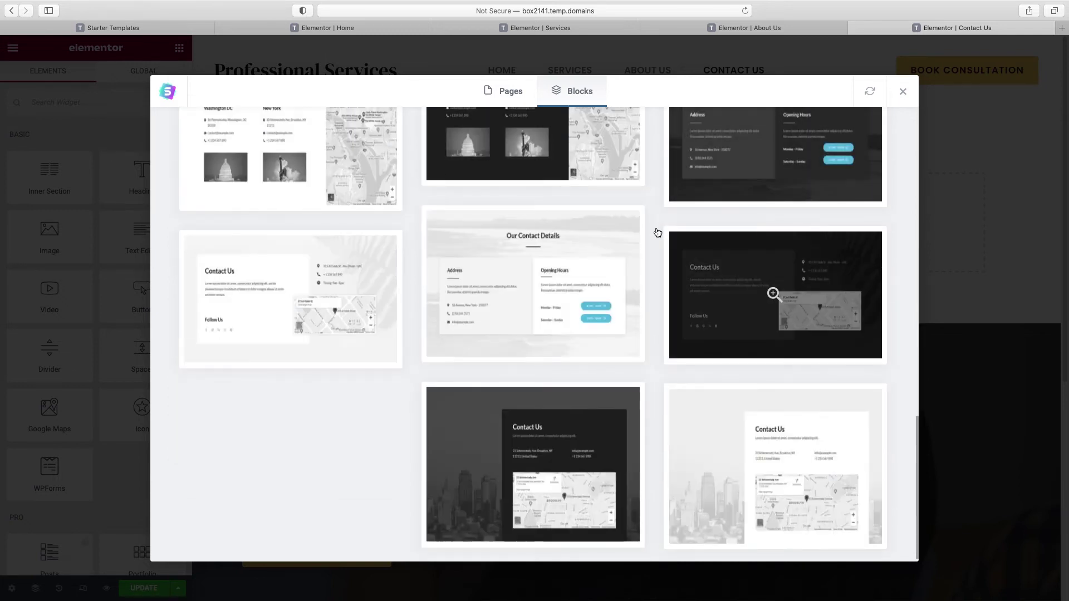
pyautogui.scroll(15, 658, 232)
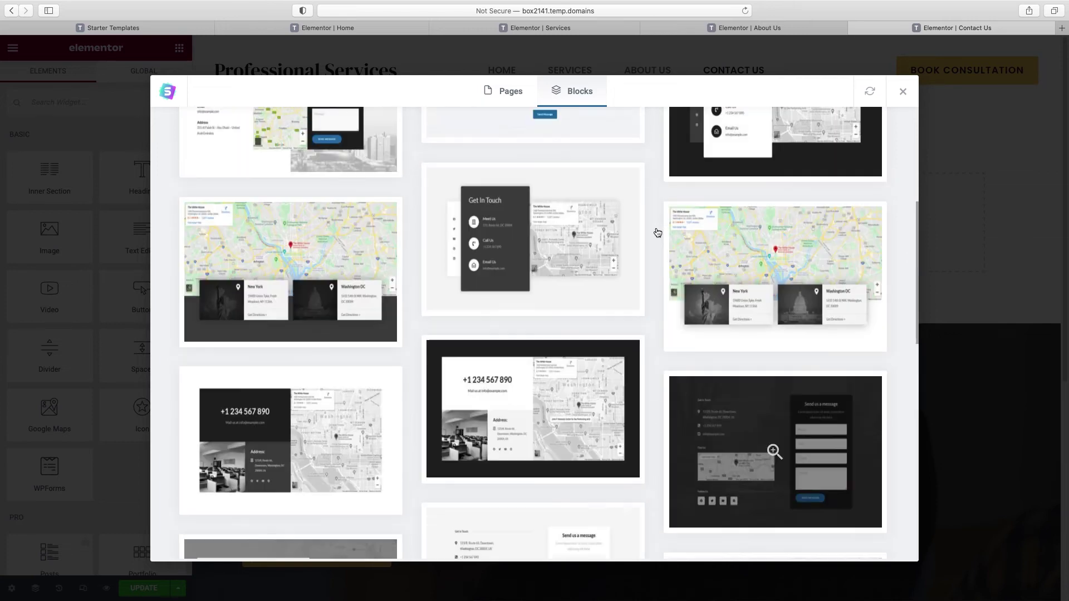
pyautogui.scroll(3, 658, 233)
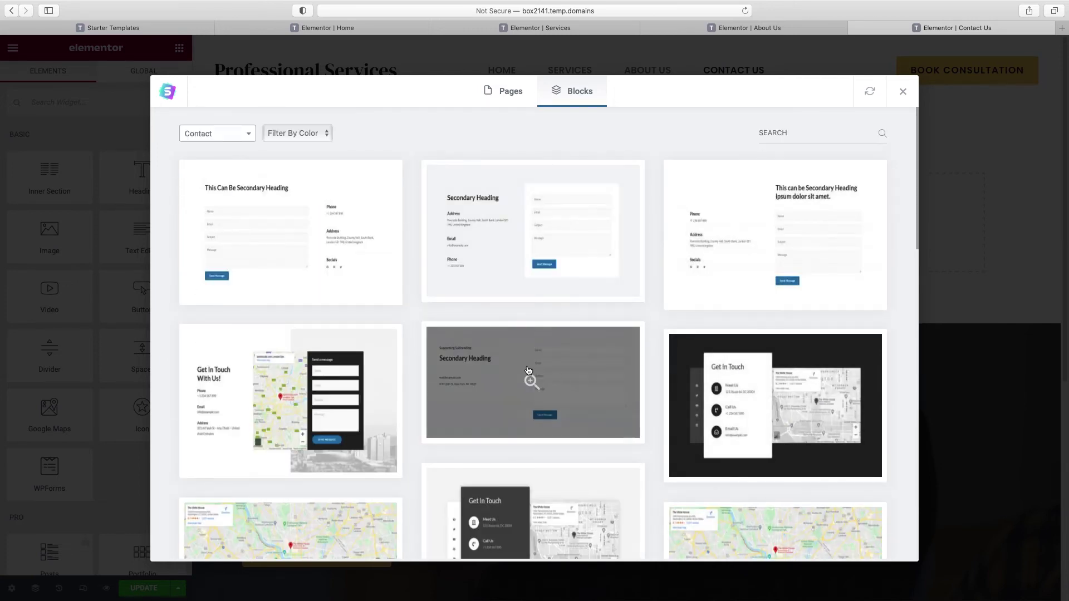
pyautogui.click(478, 388)
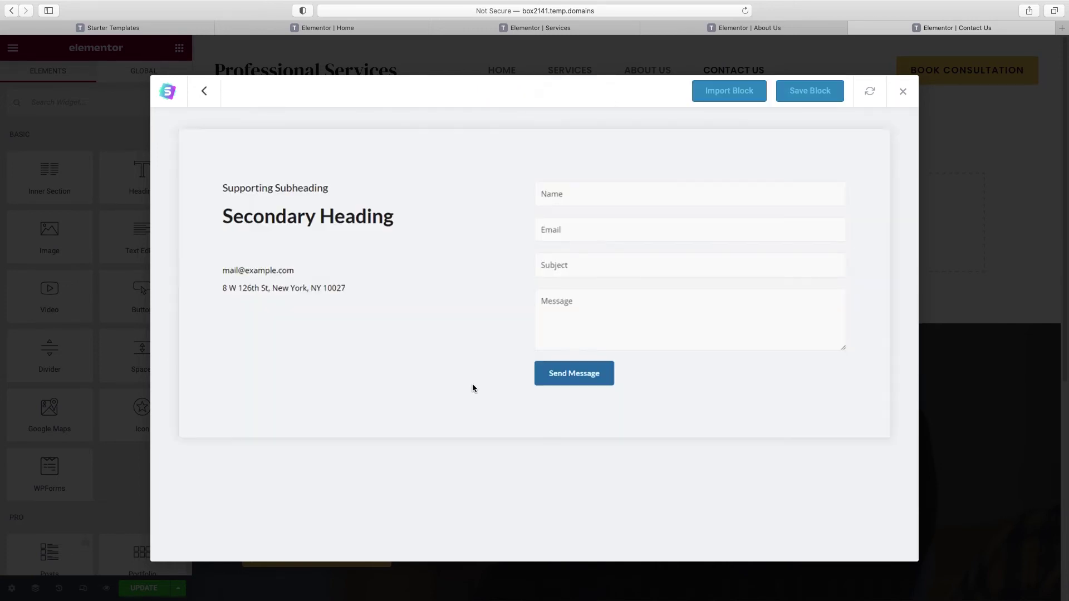
pyautogui.click(737, 94)
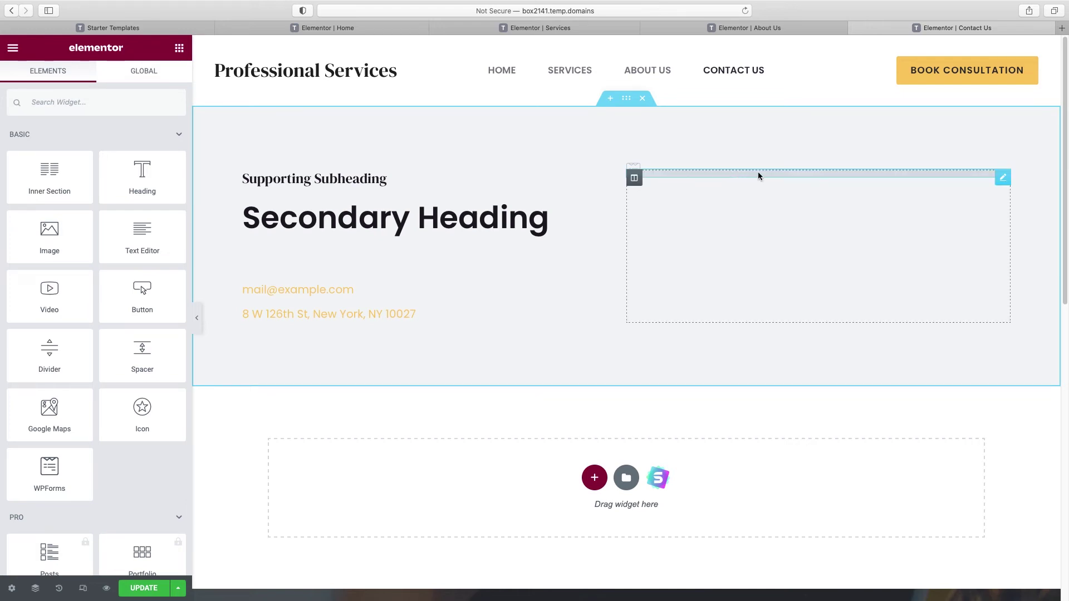
# Step: Set the block's WPForms widget to display Simple Contact Form
pyautogui.click(833, 174)
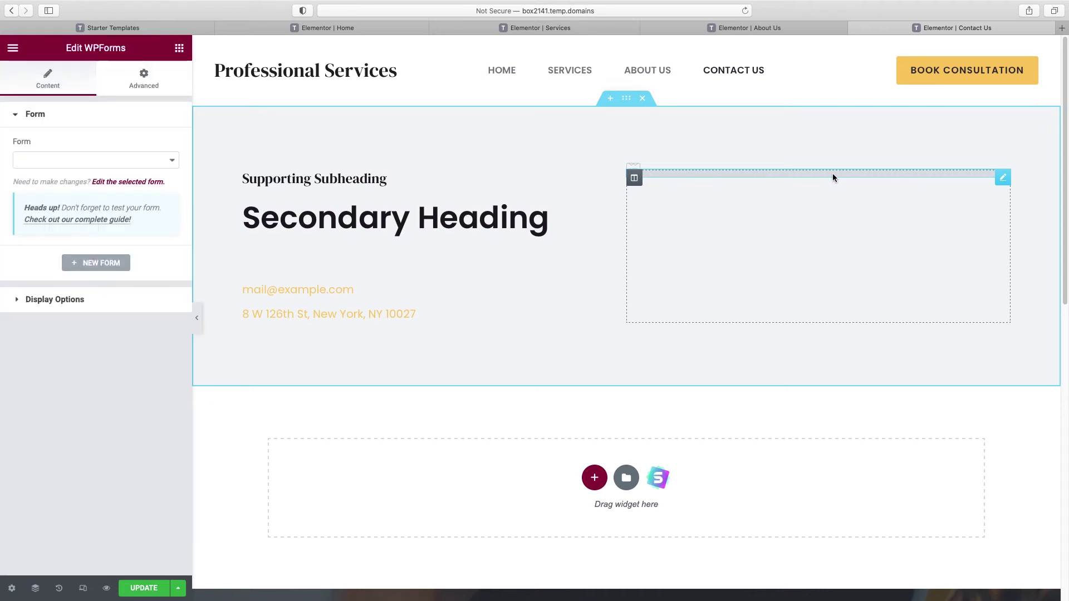
pyautogui.click(169, 160)
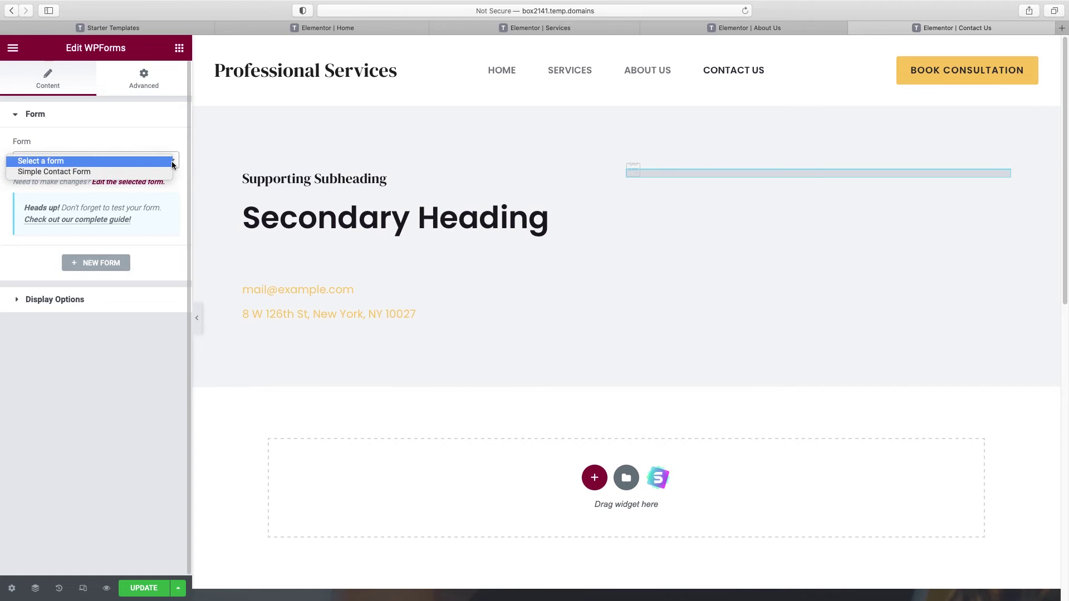
pyautogui.click(122, 175)
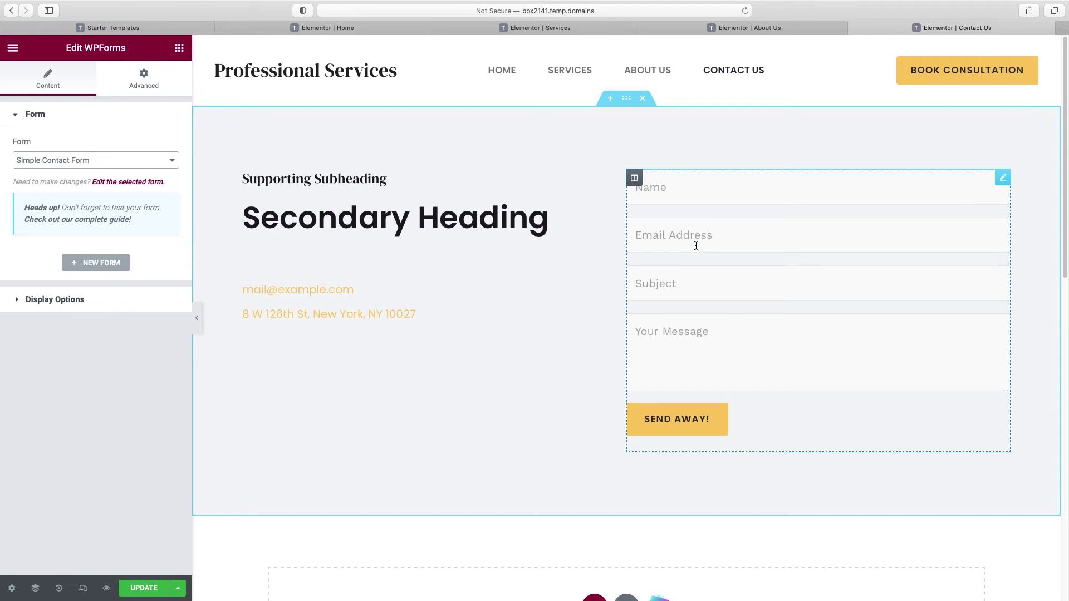
# Step: Give the contact section the global beige background colour
pyautogui.click(627, 100)
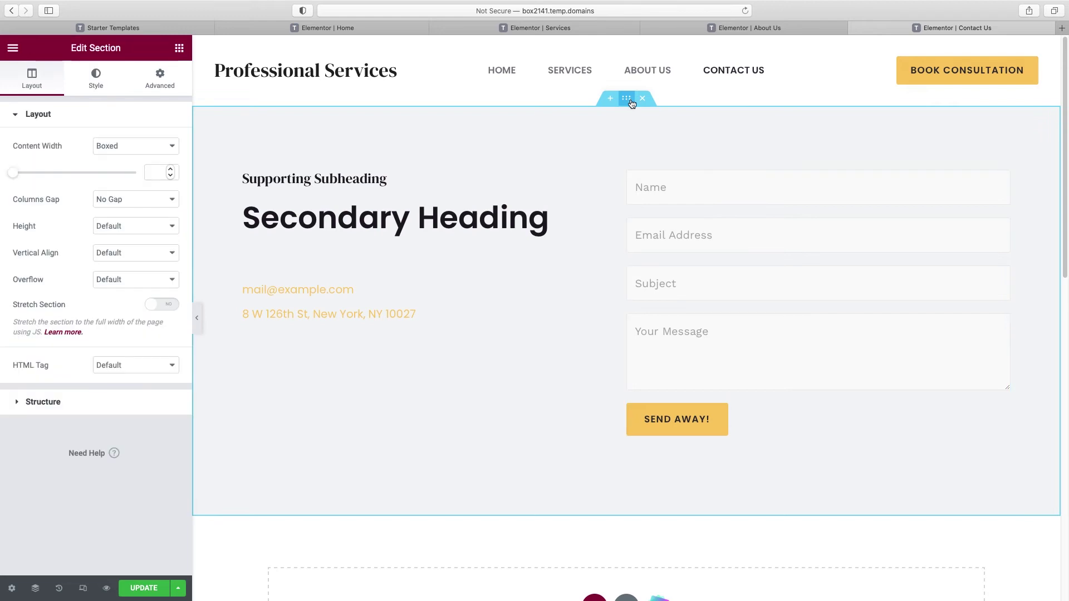
pyautogui.click(94, 83)
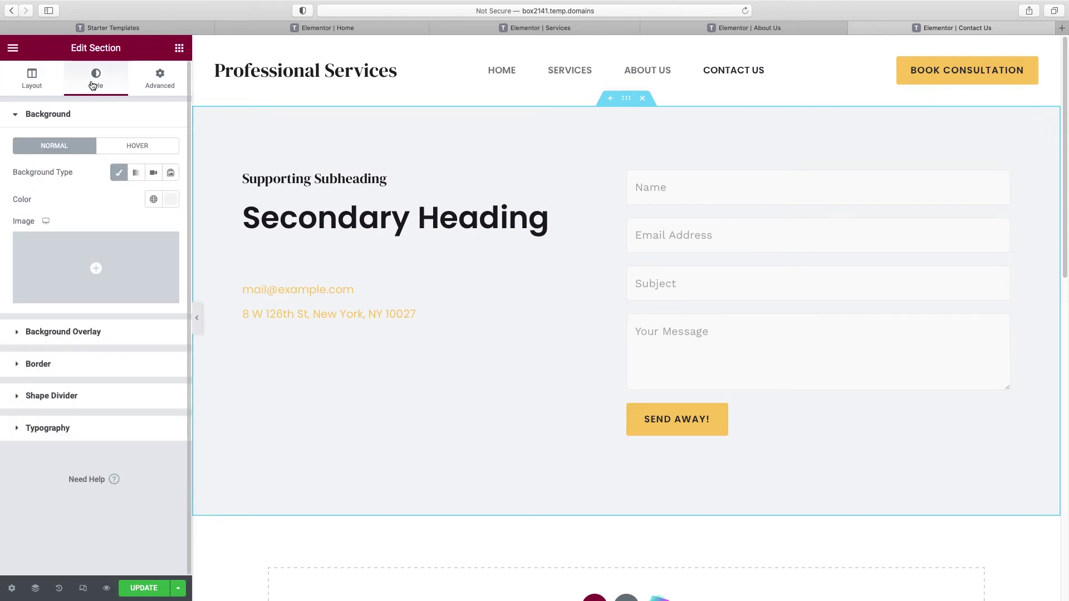
pyautogui.click(153, 199)
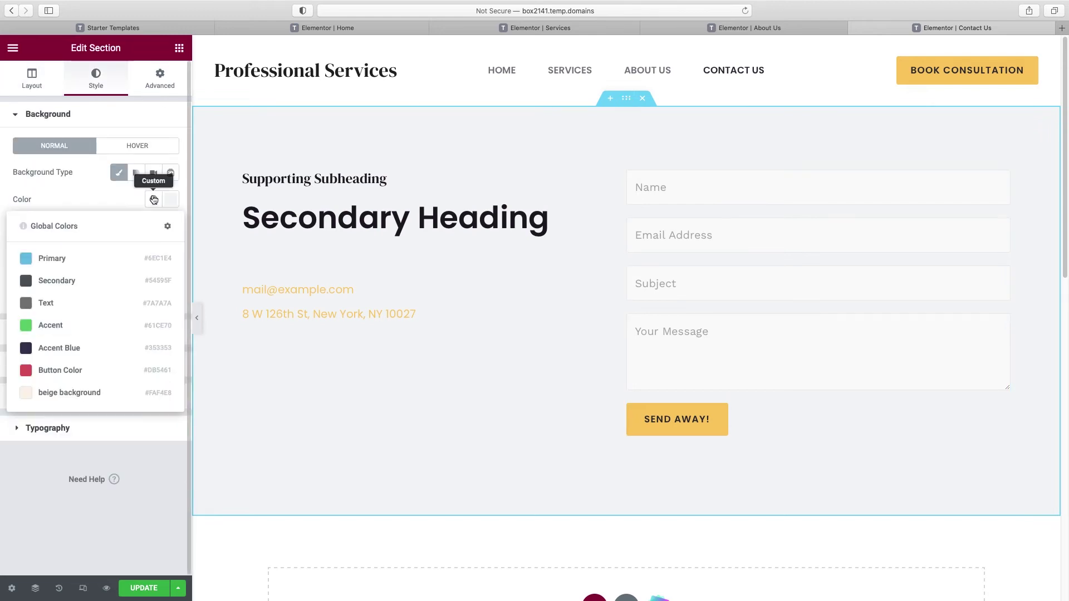
pyautogui.click(88, 394)
# Step: Retitle the heading 'What can we help you with?' and colour it Accent Blue
pyautogui.click(326, 216)
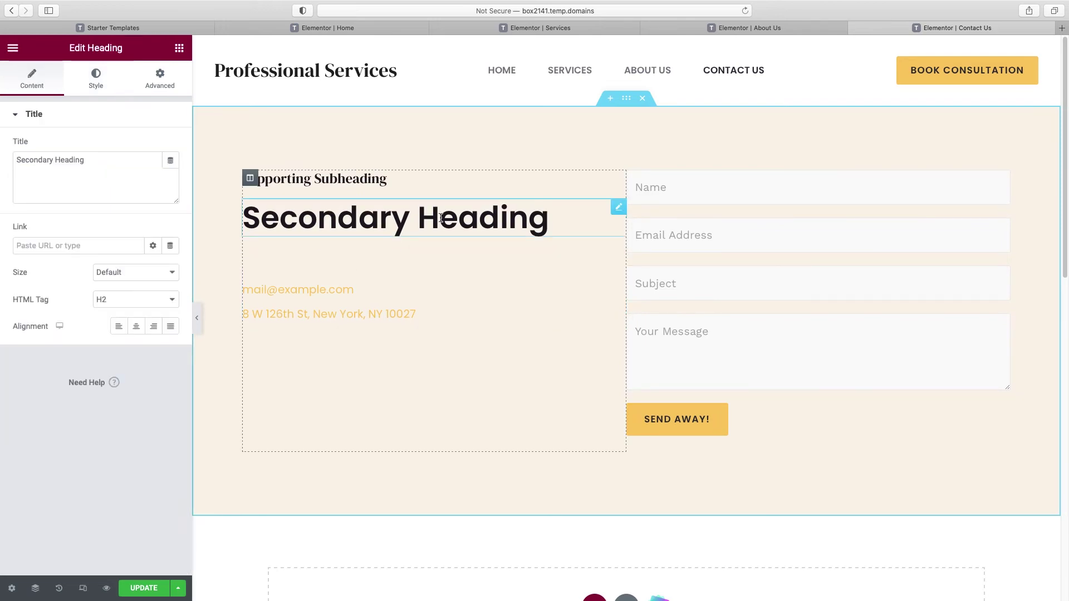
pyautogui.tripleClick(61, 160)
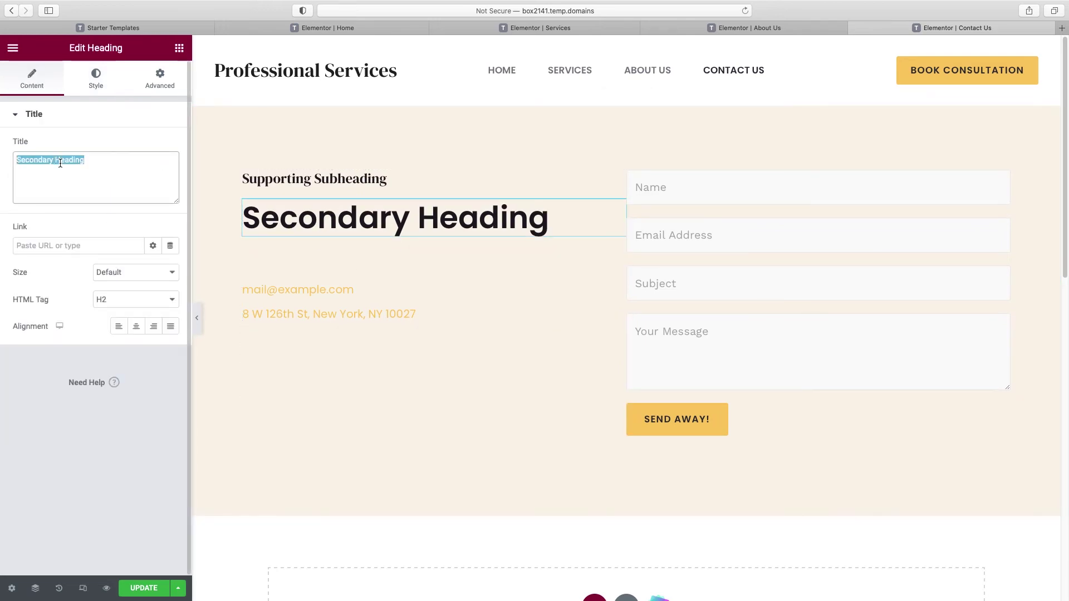
pyautogui.write('What can we help you with?')
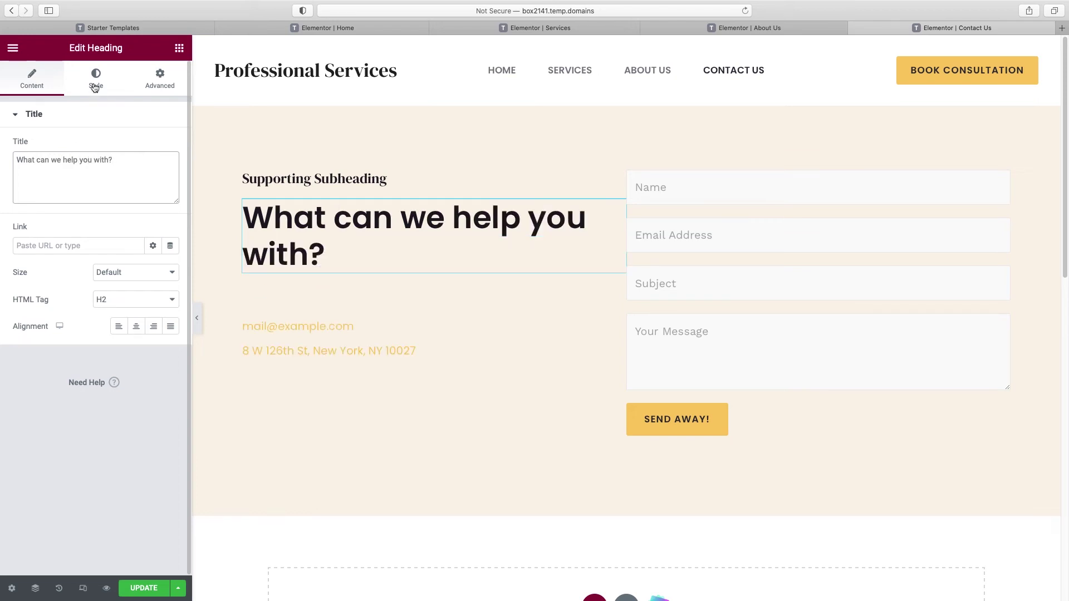
pyautogui.click(96, 84)
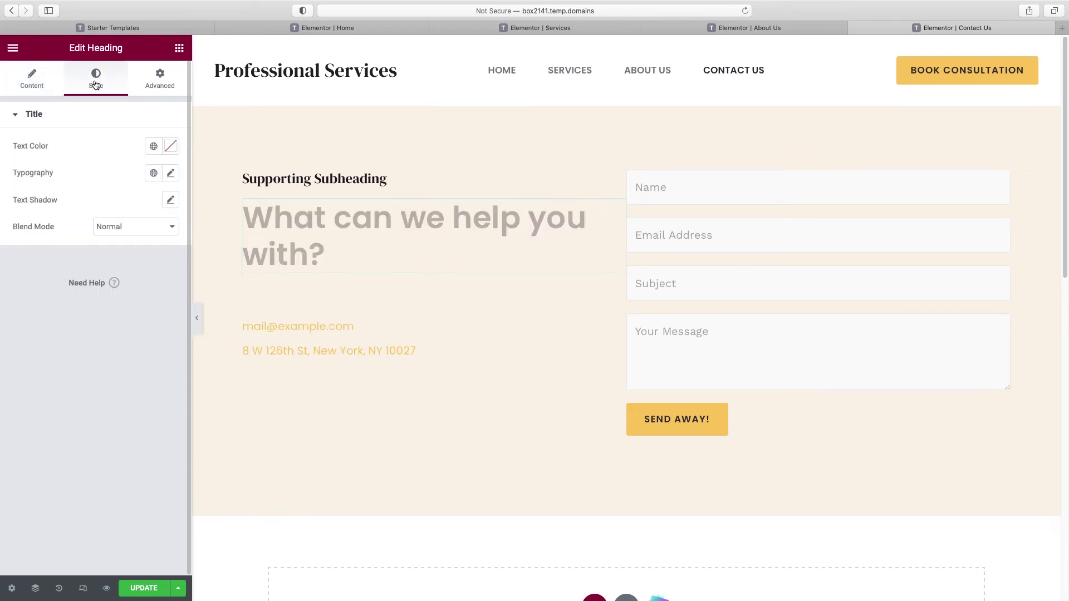
pyautogui.click(154, 146)
pyautogui.click(88, 295)
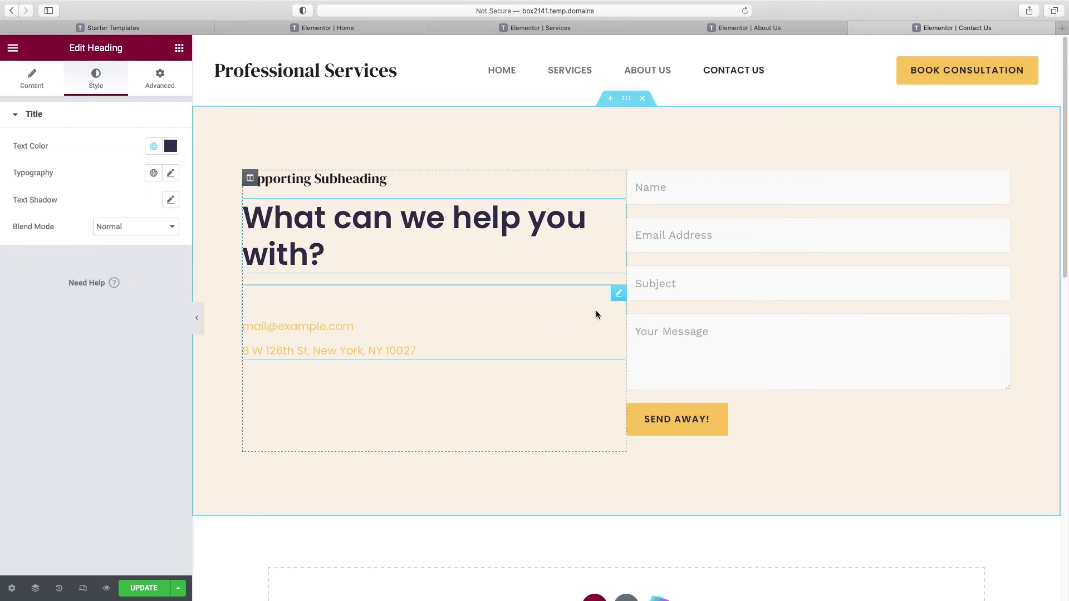
# Step: Delete the email and address icon list and the supporting subheading
pyautogui.rightClick(619, 293)
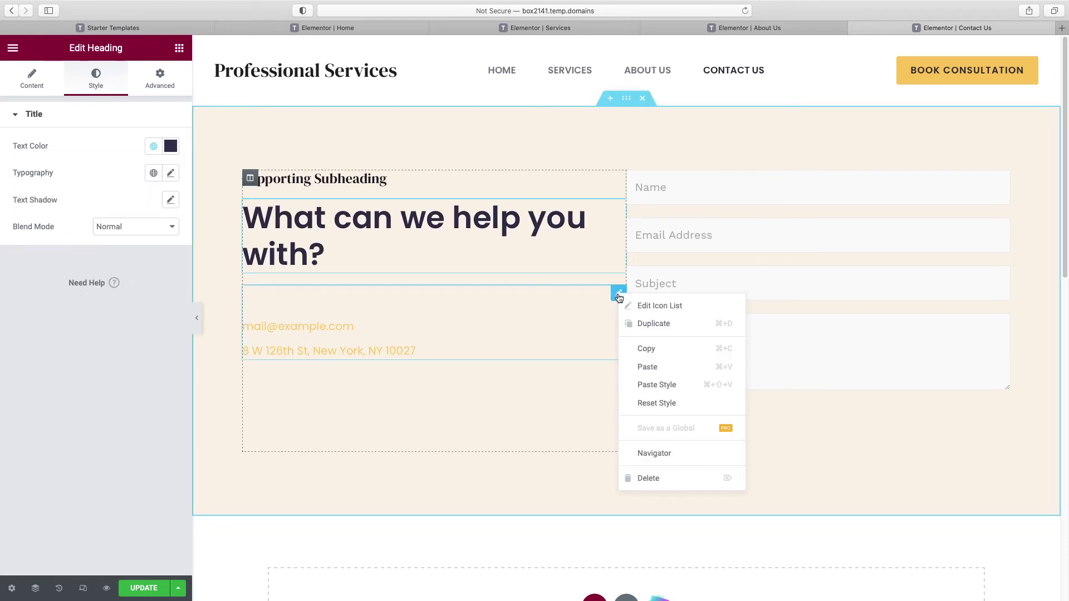
pyautogui.click(648, 478)
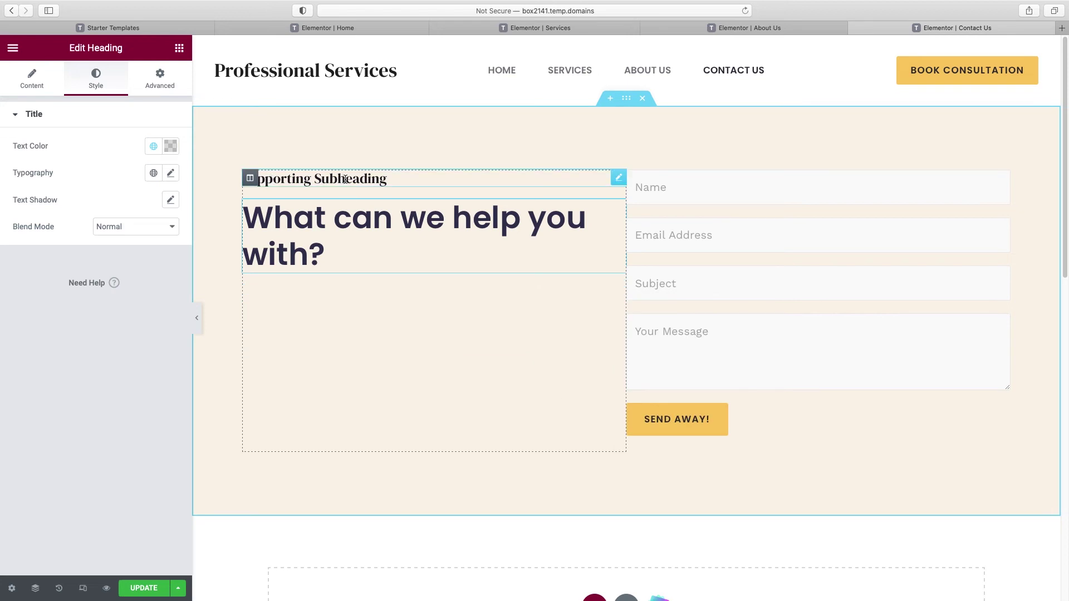
pyautogui.rightClick(346, 179)
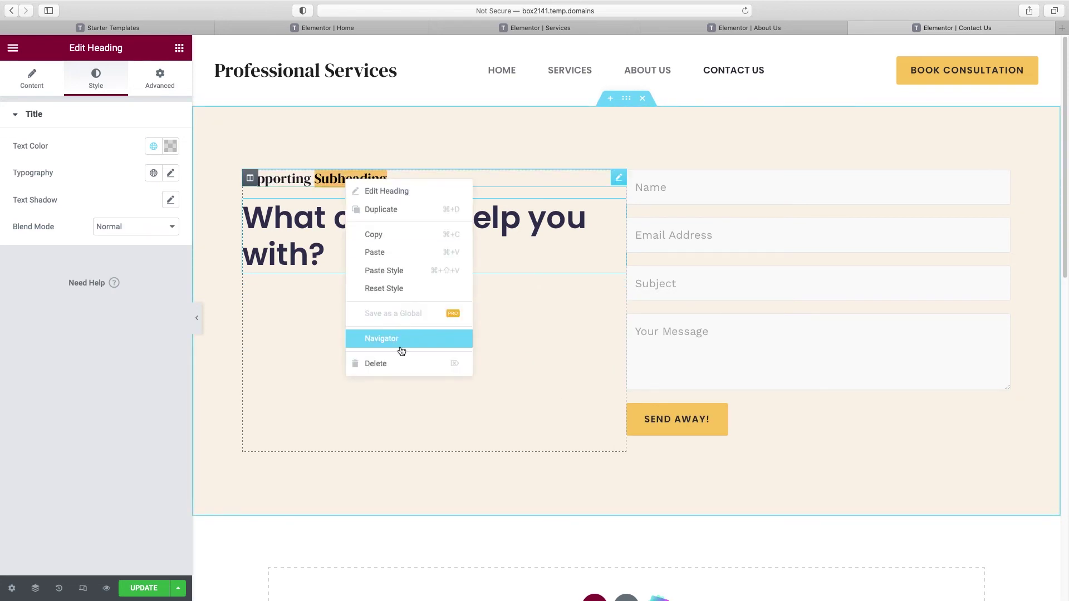
pyautogui.click(396, 364)
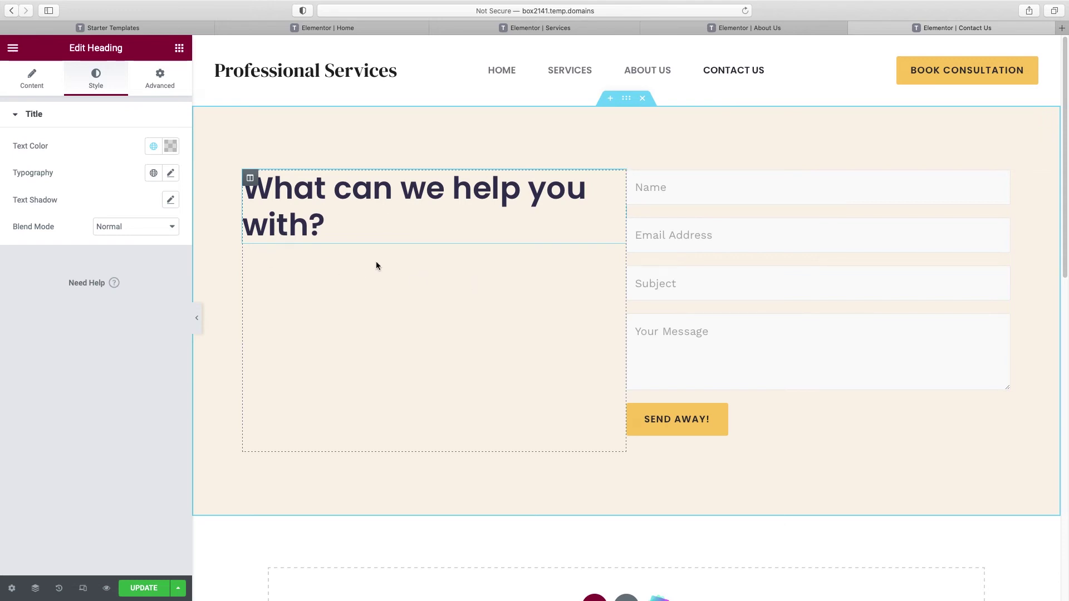
# Step: Add a Text Editor under the heading: 'Just fill out the form and a member of our team will be in touch within 1 business day.'
pyautogui.click(179, 49)
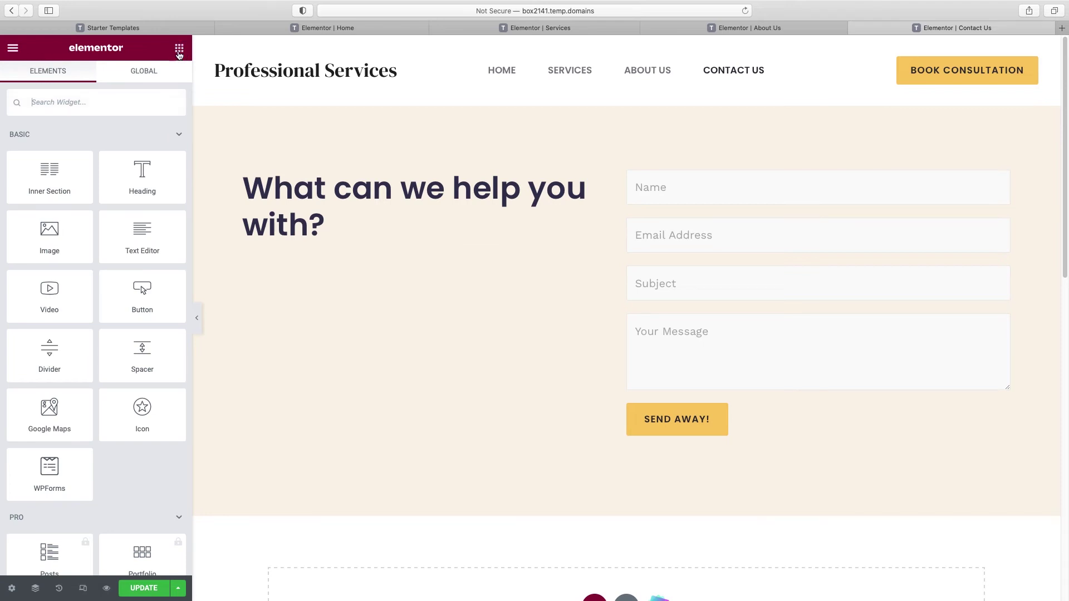
pyautogui.moveTo(139, 230); pyautogui.dragTo(283, 246)
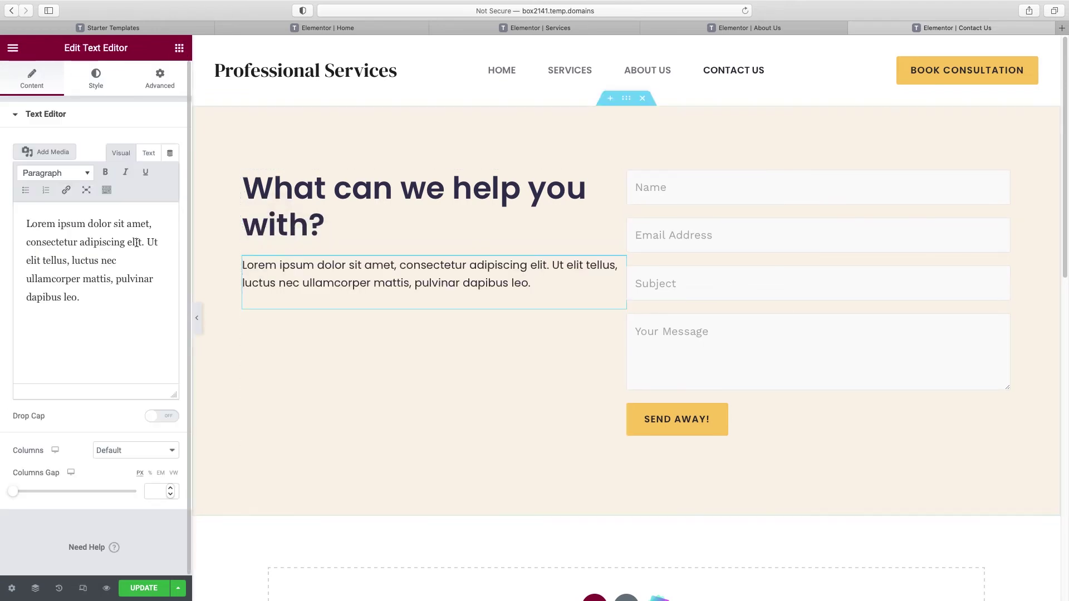
pyautogui.tripleClick(99, 261)
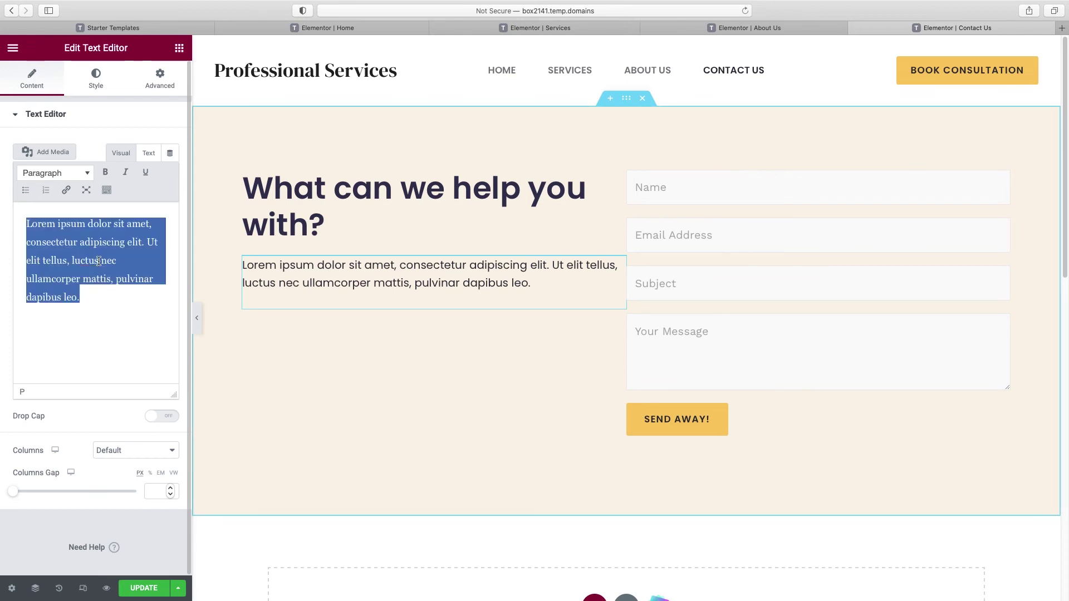
pyautogui.write('Just fill out the form and a ')
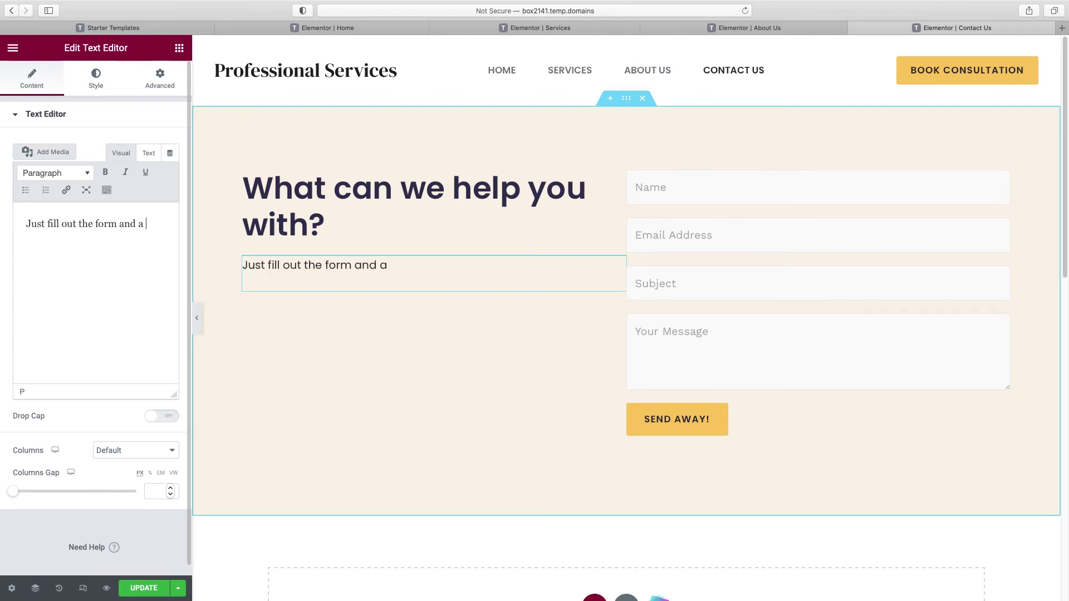
pyautogui.write('member of our team will')
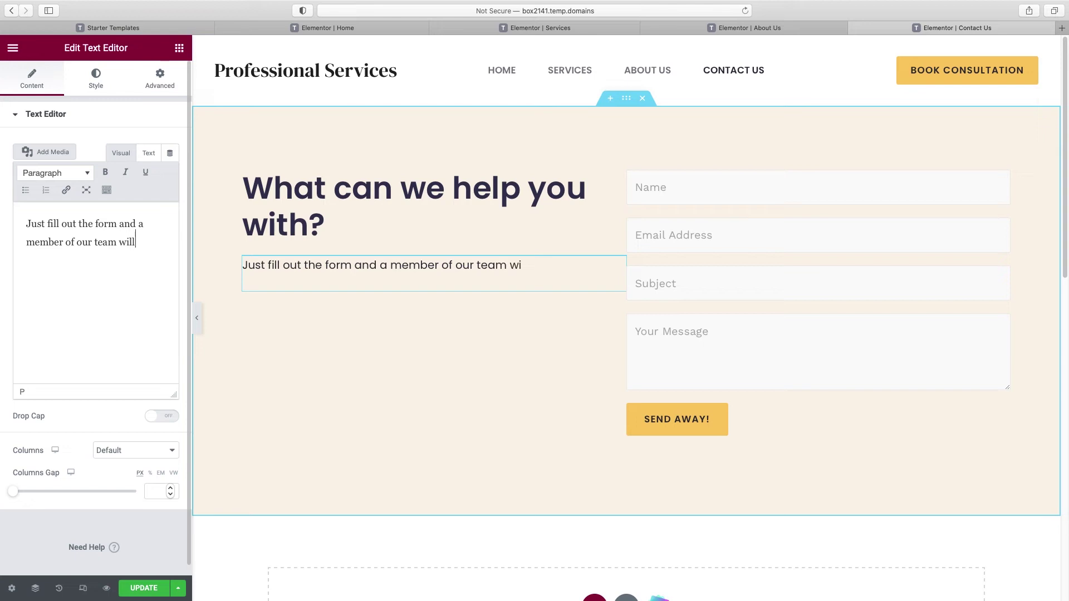
pyautogui.write(' be in touch within 1 business day.')
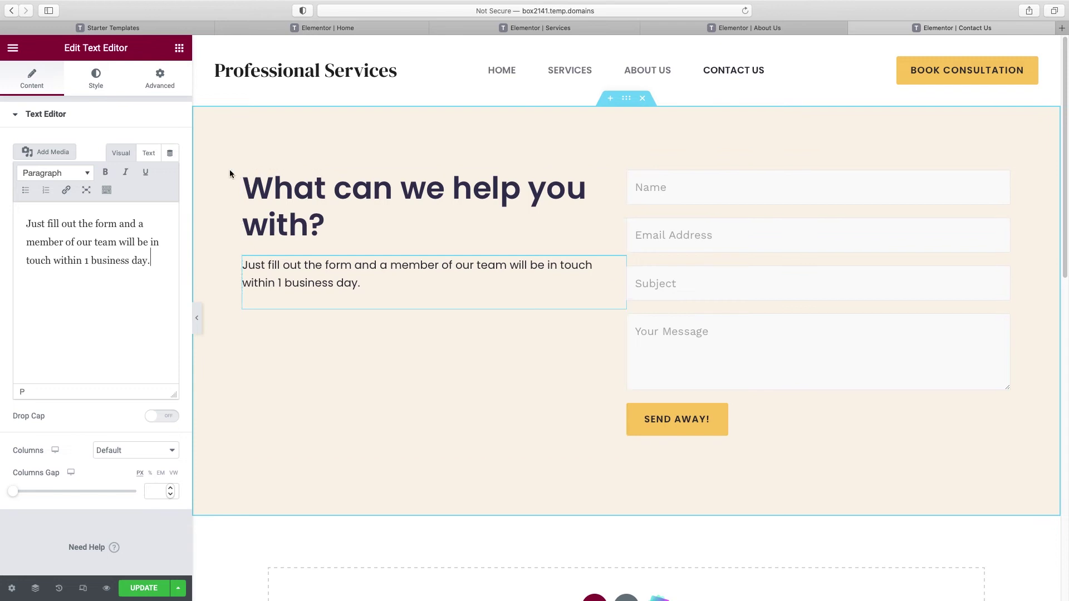
pyautogui.click(179, 49)
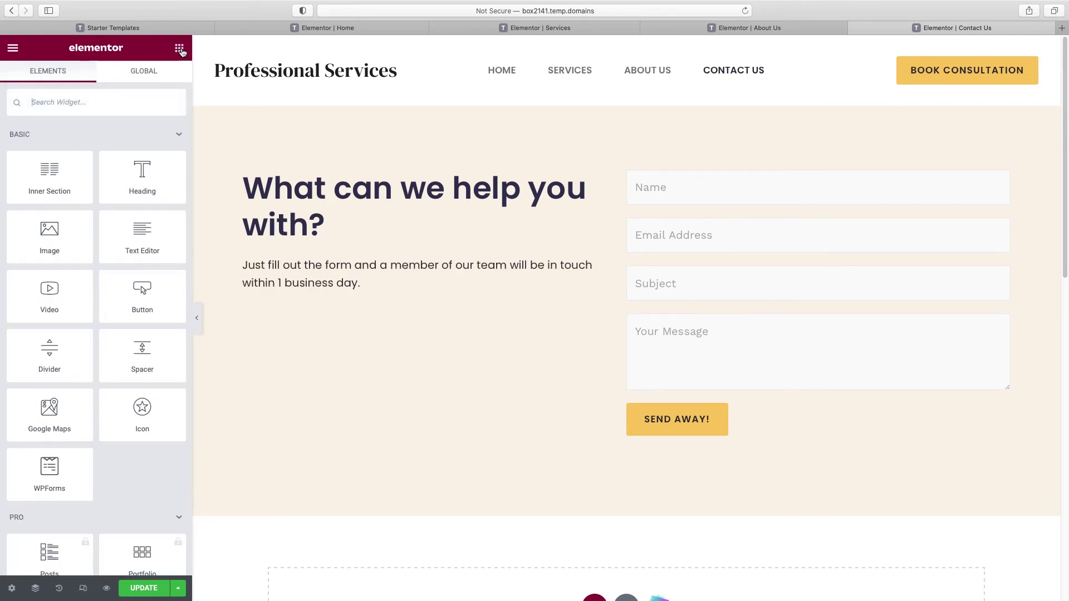
# Step: Add an Icon widget above the heading and set it to the open-envelope icon
pyautogui.moveTo(140, 411); pyautogui.dragTo(277, 180)
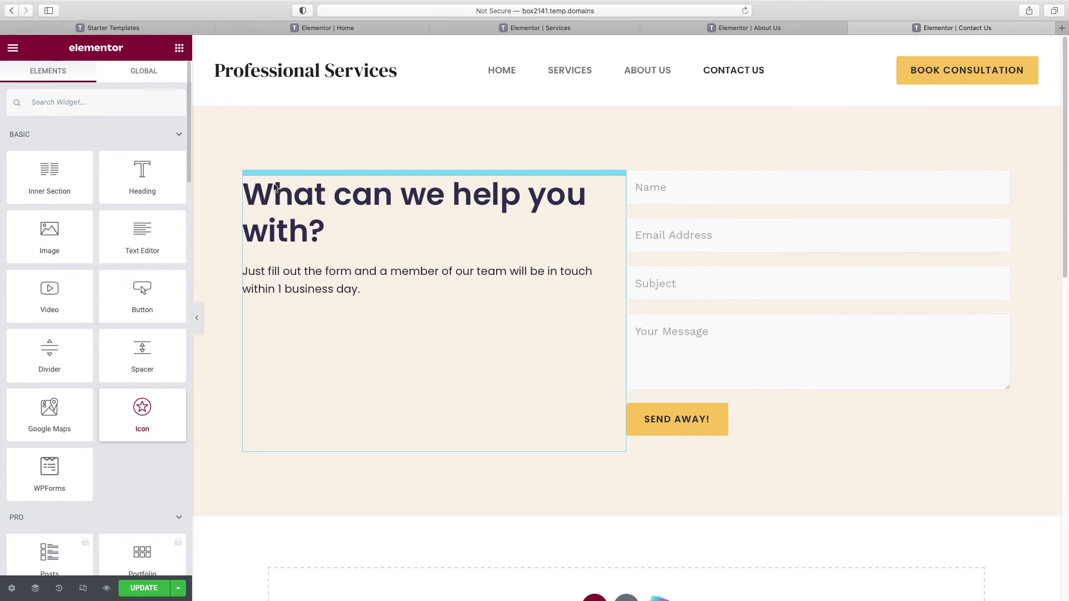
pyautogui.click(93, 216)
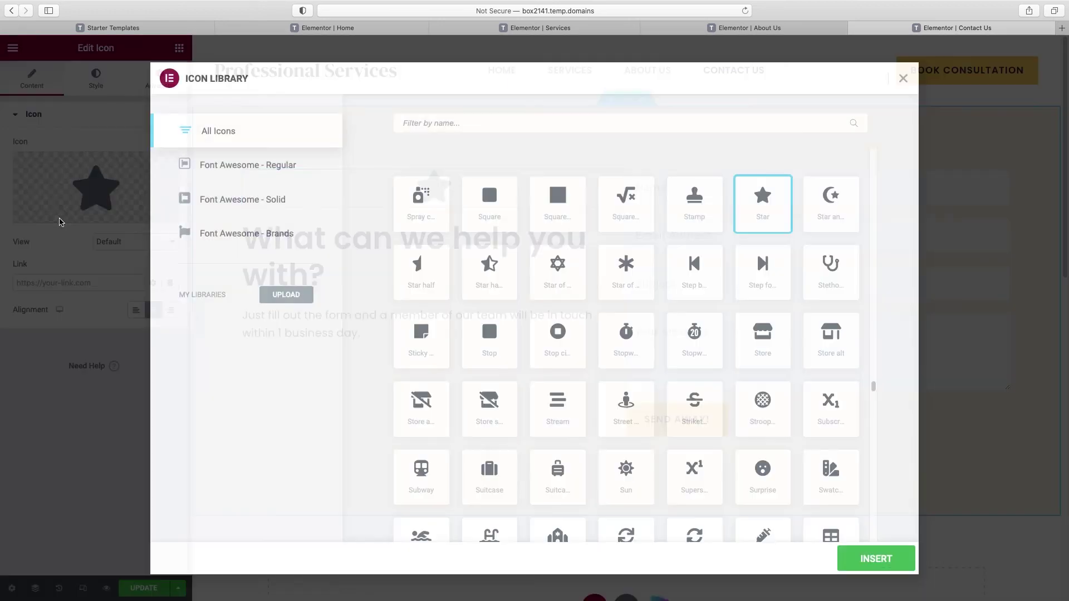
pyautogui.click(467, 124)
pyautogui.write('mail')
pyautogui.moveTo(471, 124); pyautogui.dragTo(383, 124)
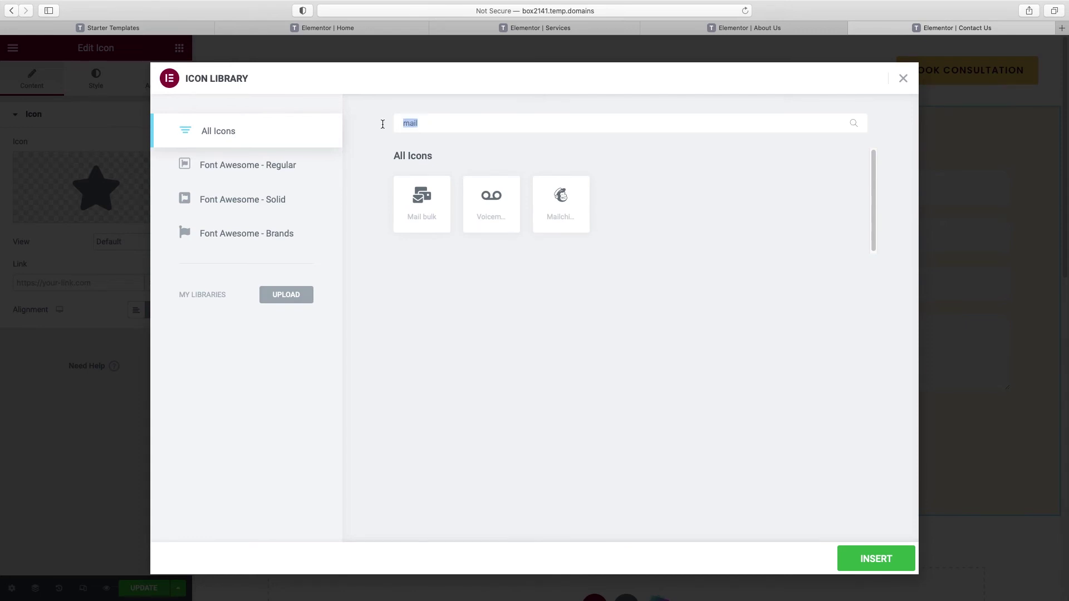
pyautogui.write('envelope')
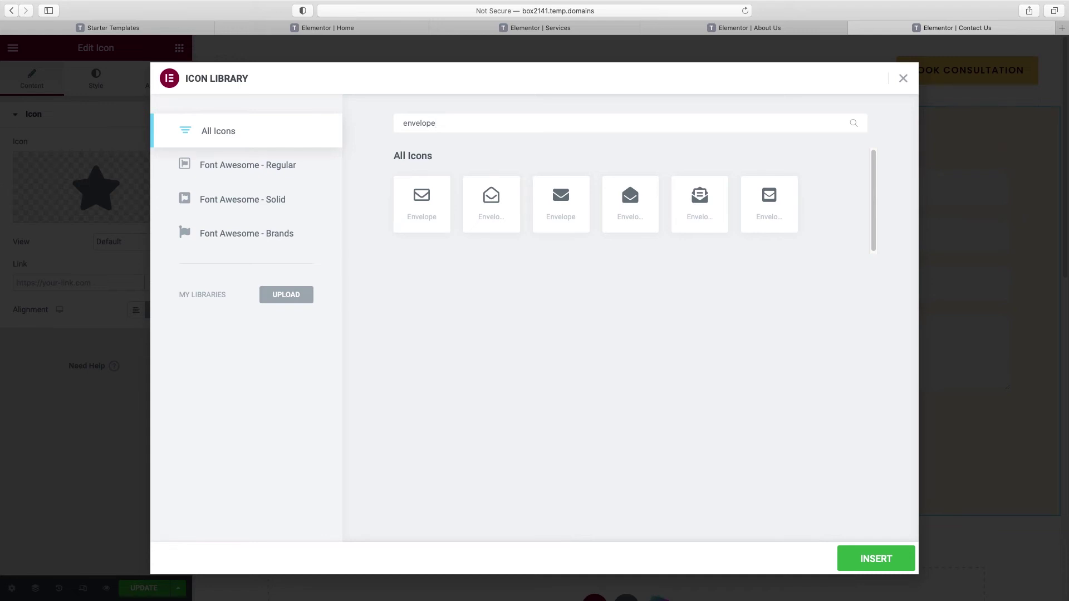
pyautogui.click(496, 207)
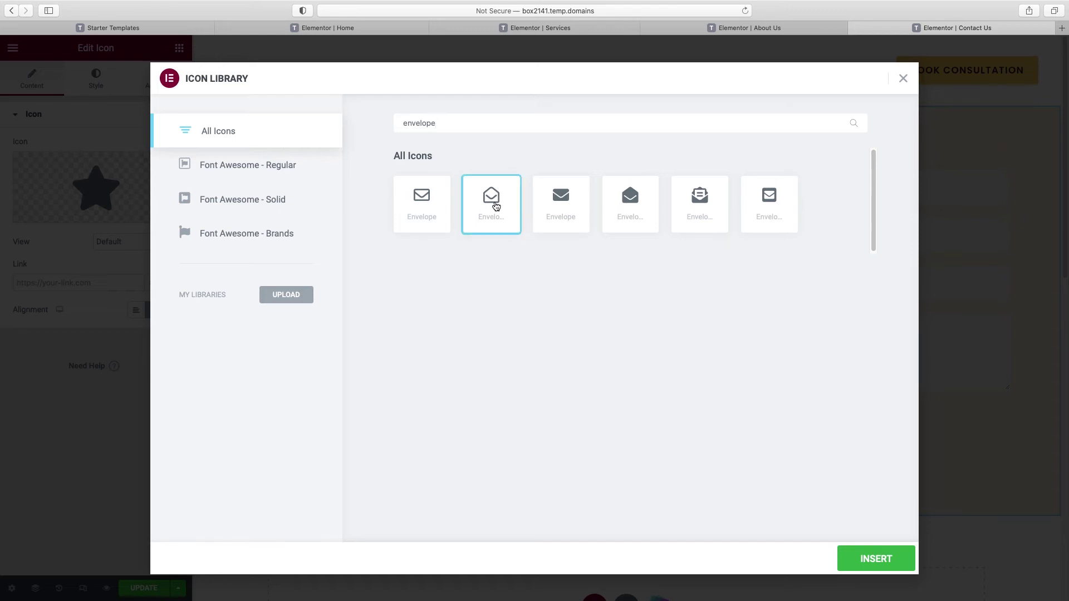
pyautogui.click(877, 562)
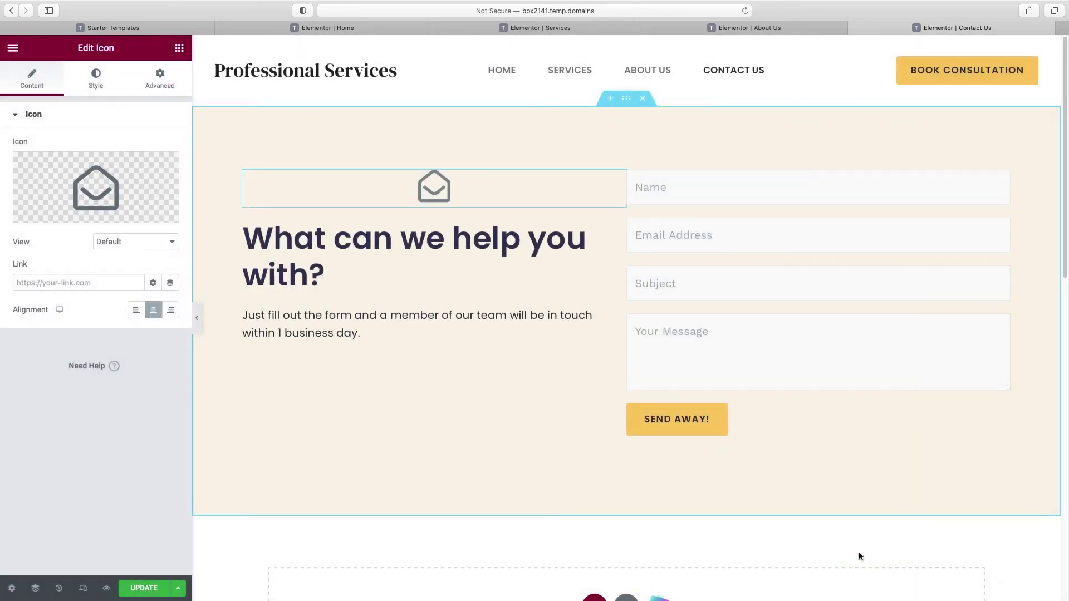
# Step: Left-align the envelope icon, enlarge it to size 70, and colour it with global Button Color
pyautogui.click(135, 310)
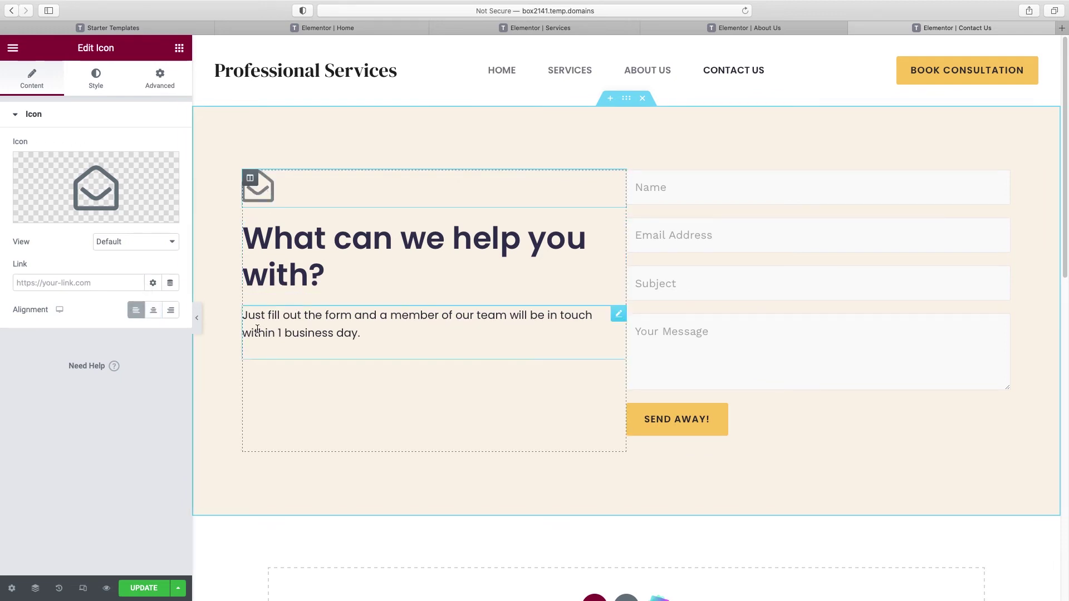
pyautogui.click(102, 89)
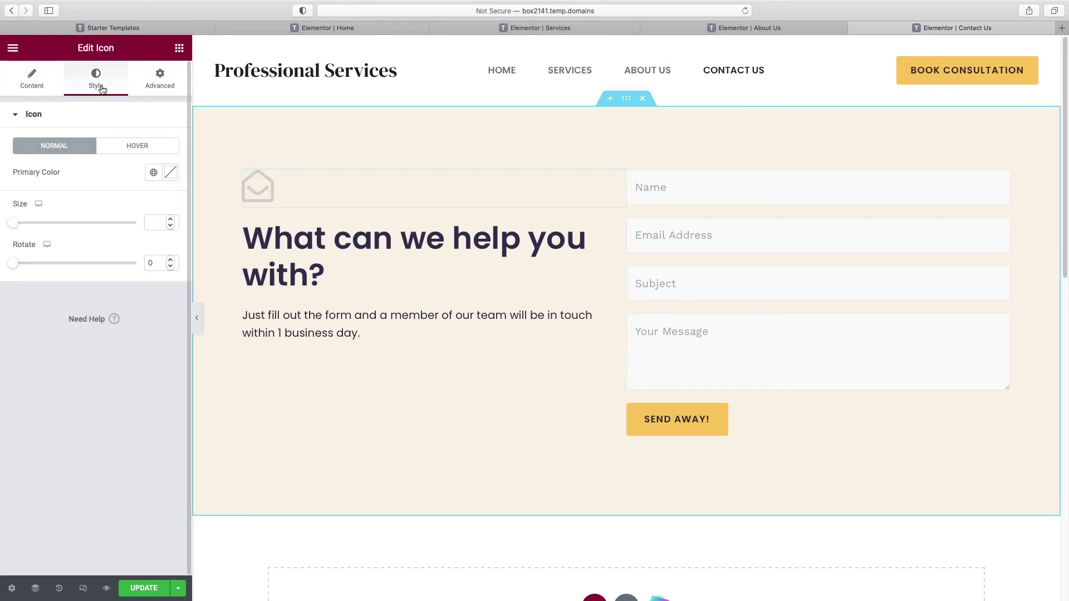
pyautogui.moveTo(21, 228); pyautogui.dragTo(44, 228)
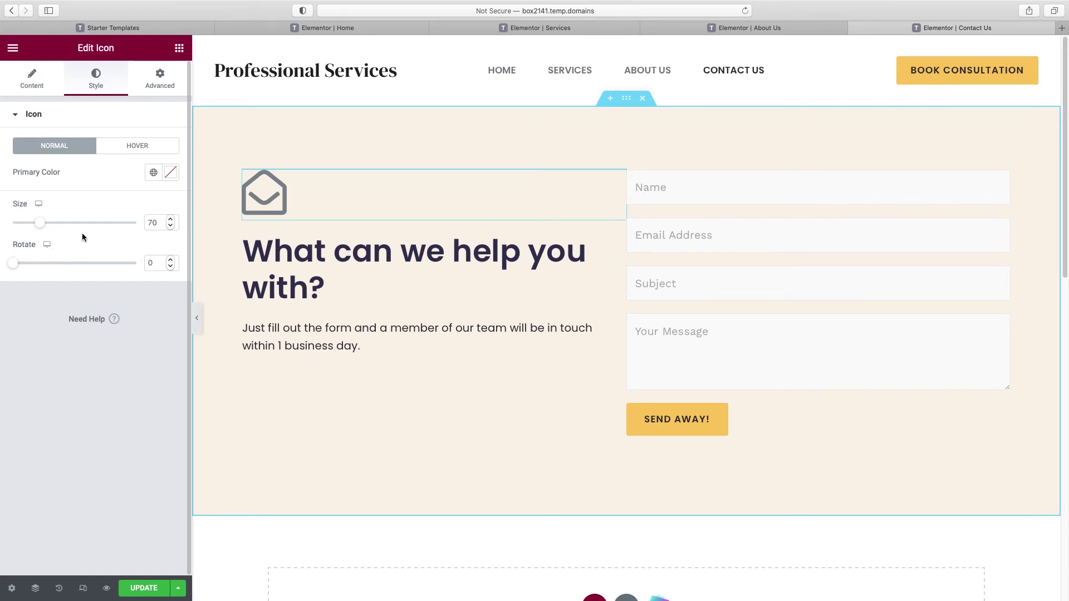
pyautogui.click(153, 173)
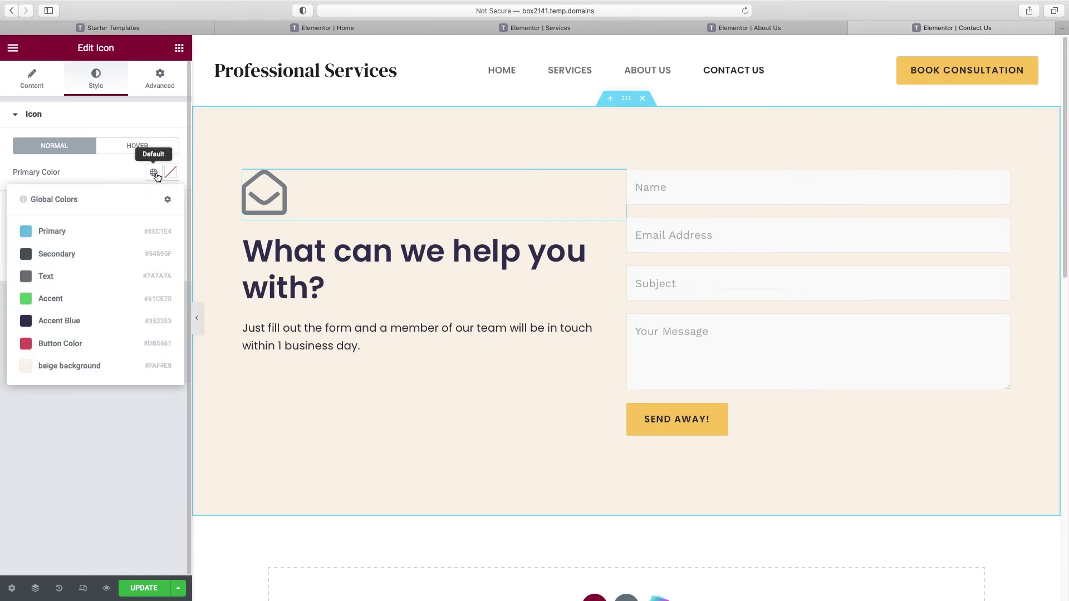
pyautogui.click(55, 345)
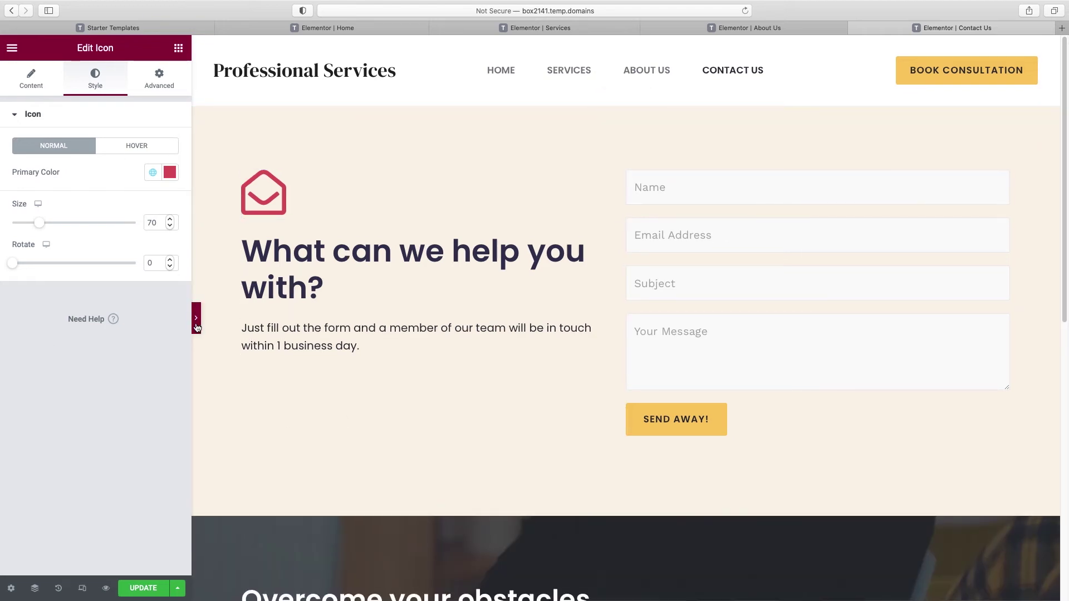
pyautogui.click(196, 318)
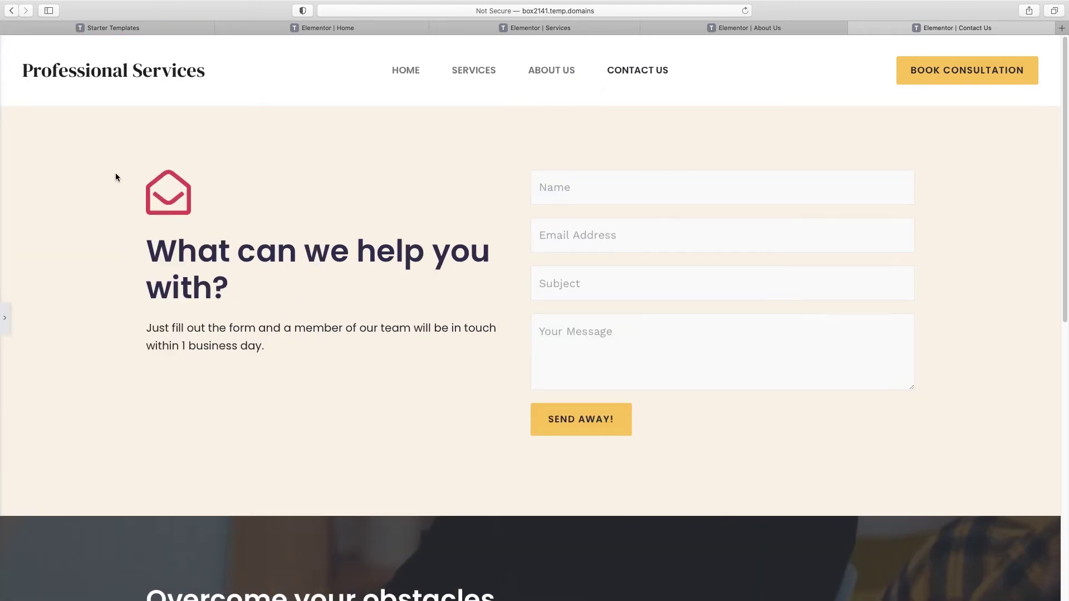
pyautogui.click(5, 318)
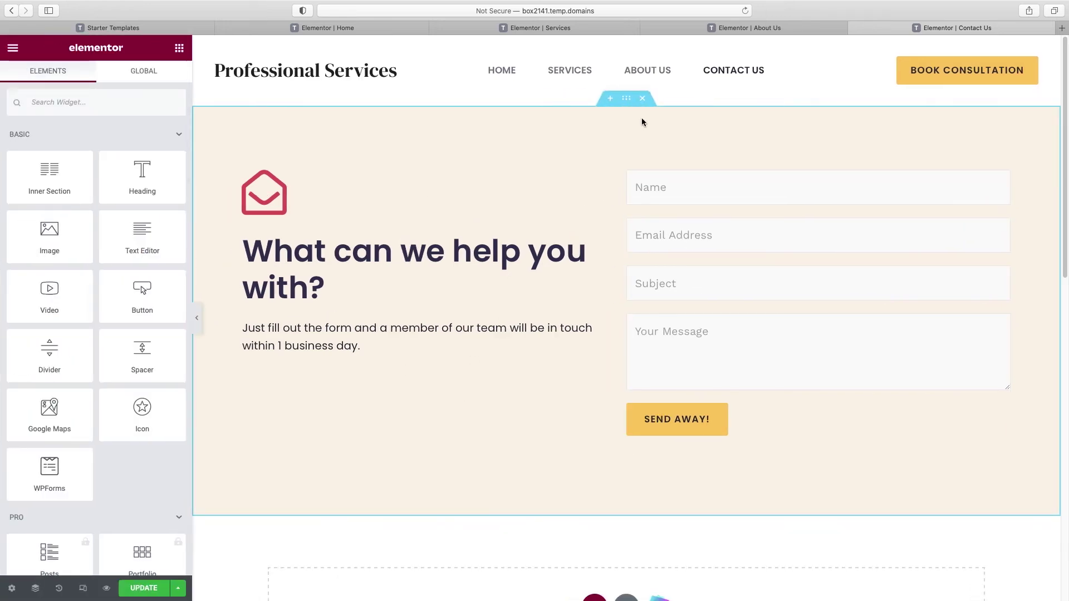
# Step: Review the form section's vertical alignment options and preview the page, leaving them unchanged
pyautogui.click(627, 103)
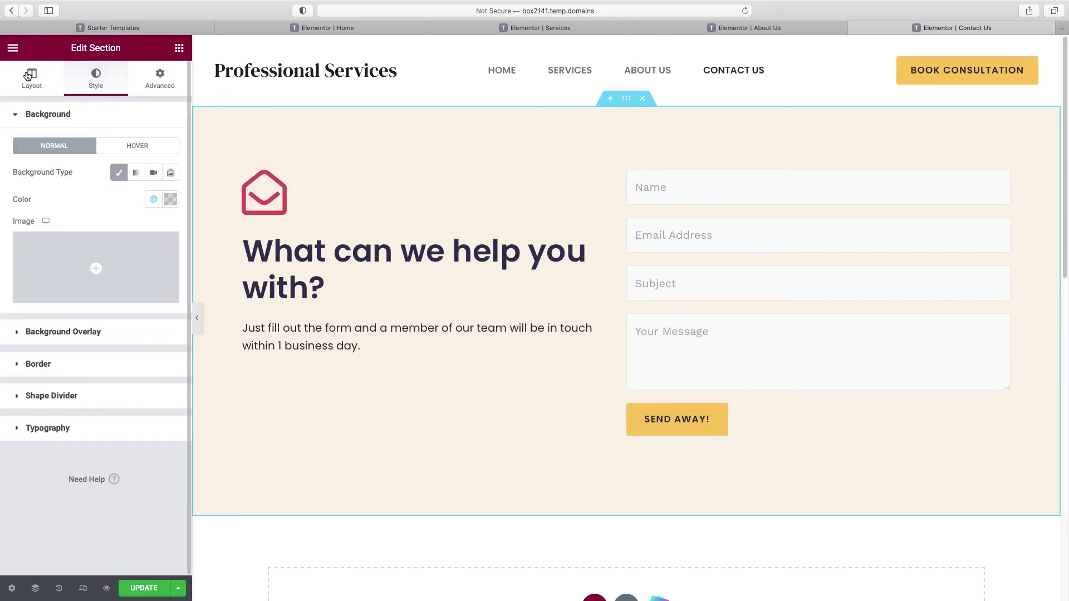
pyautogui.click(28, 75)
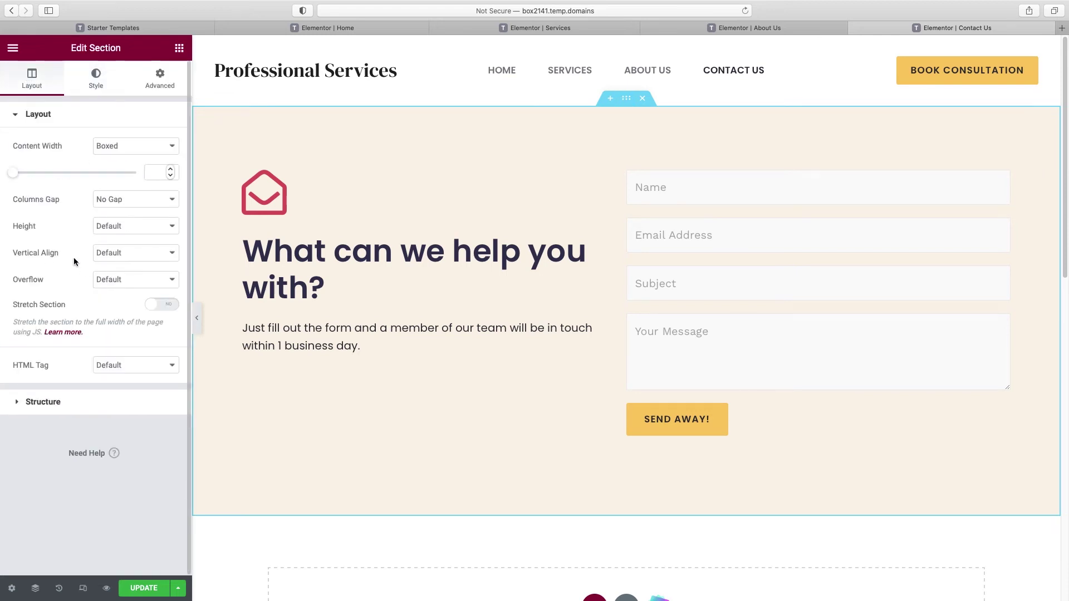
pyautogui.click(119, 253)
pyautogui.press('Escape')
pyautogui.click(198, 320)
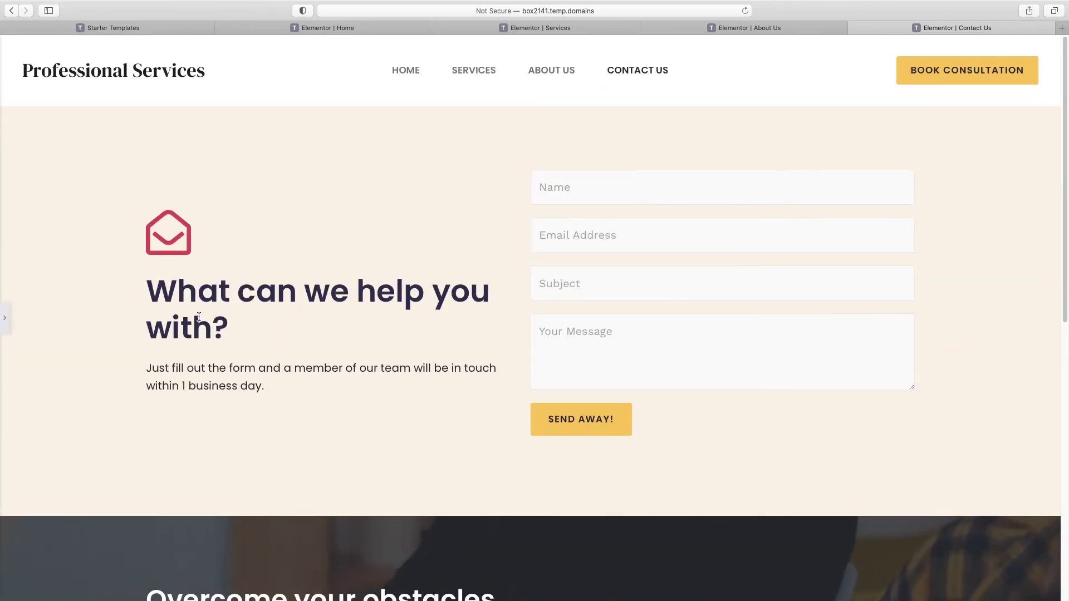
pyautogui.click(5, 319)
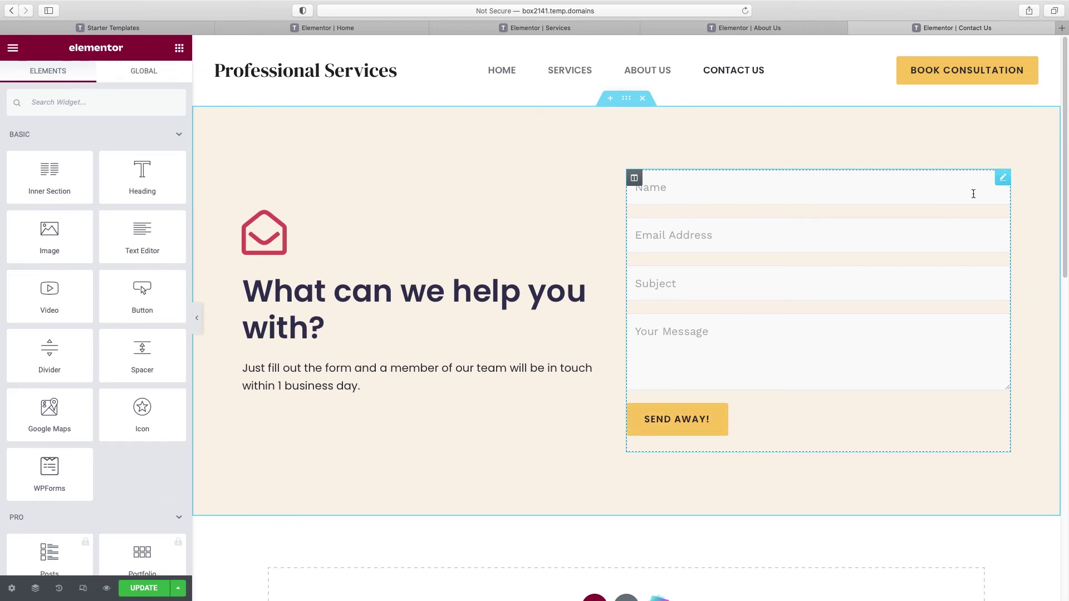
# Step: Check the contact form widget settings and save the Contact Us page
pyautogui.click(1002, 177)
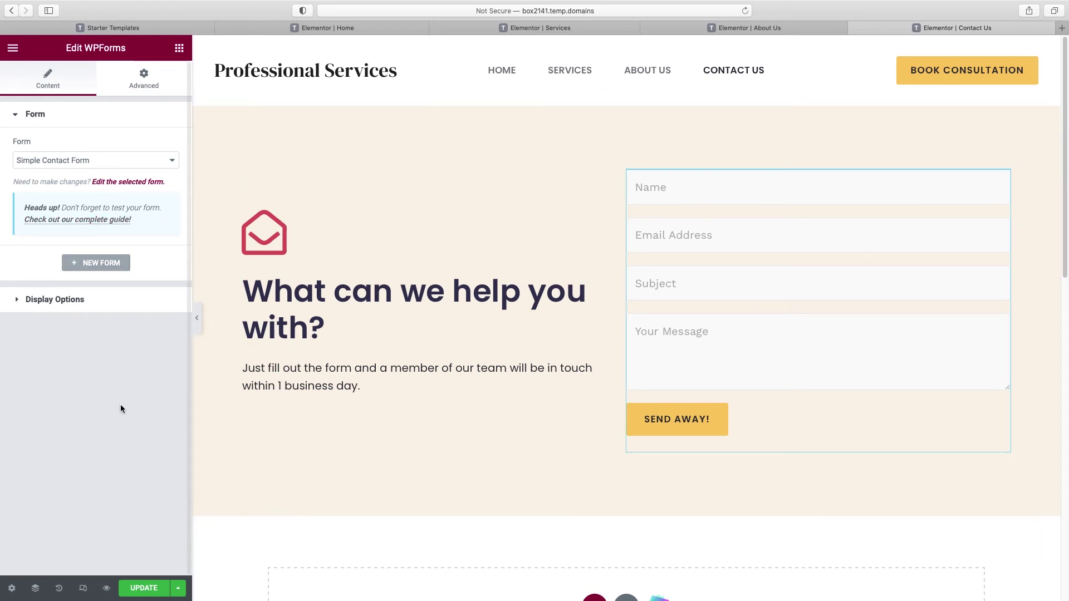
pyautogui.click(142, 590)
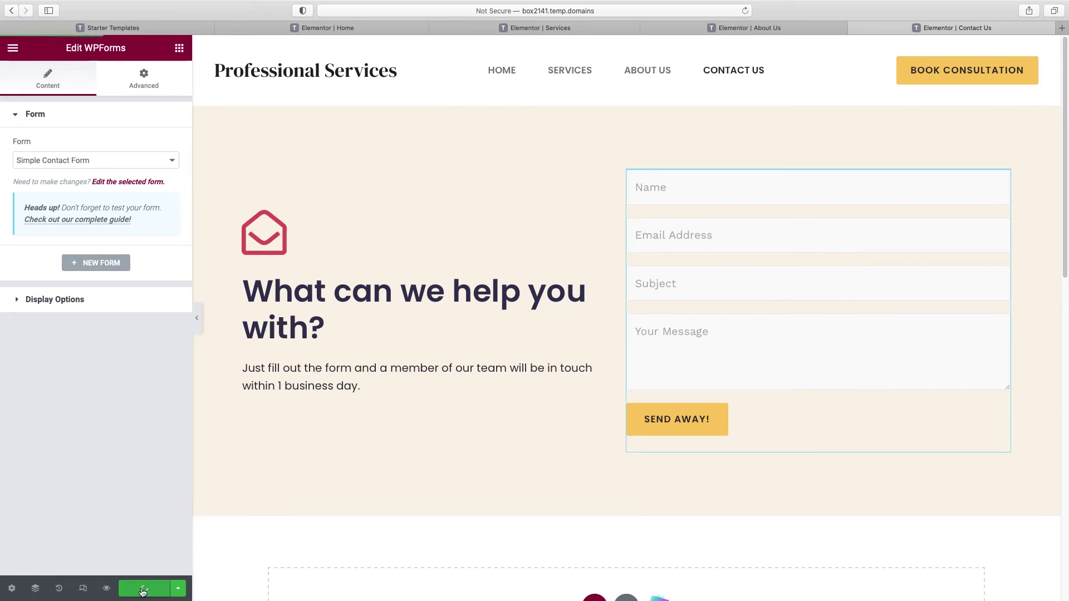
pyautogui.click(13, 50)
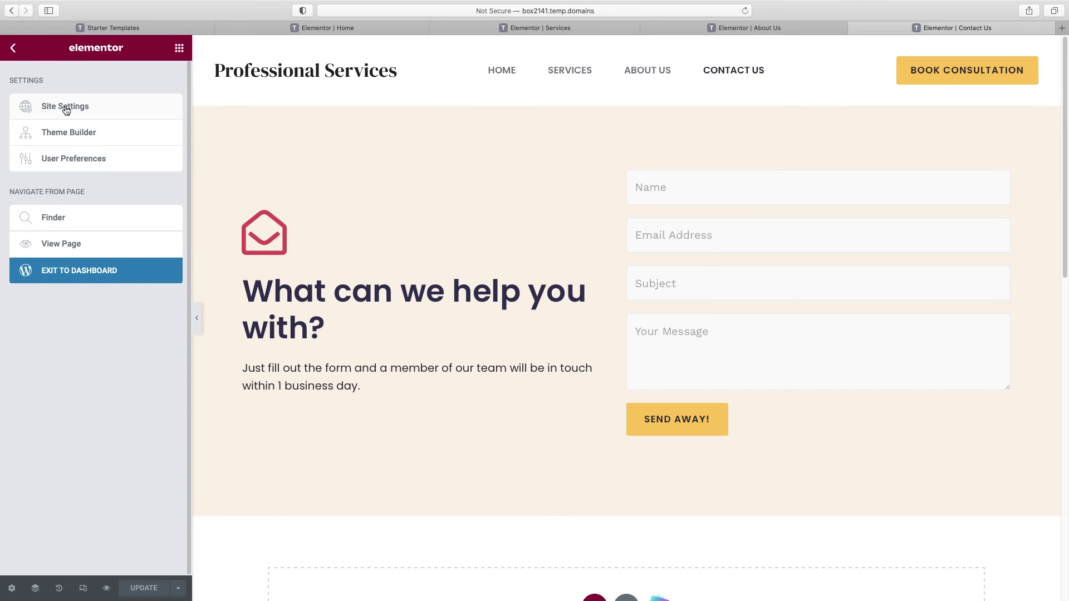
# Step: Set site-wide buttons to Button Color background with white #FFFFFF text, and save
pyautogui.click(66, 108)
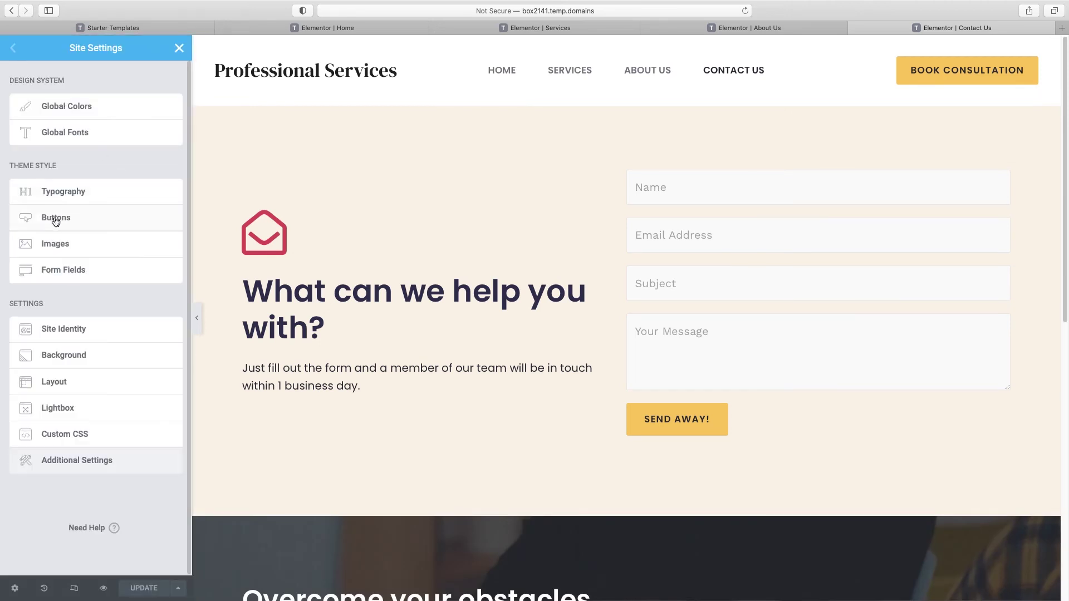
pyautogui.click(55, 220)
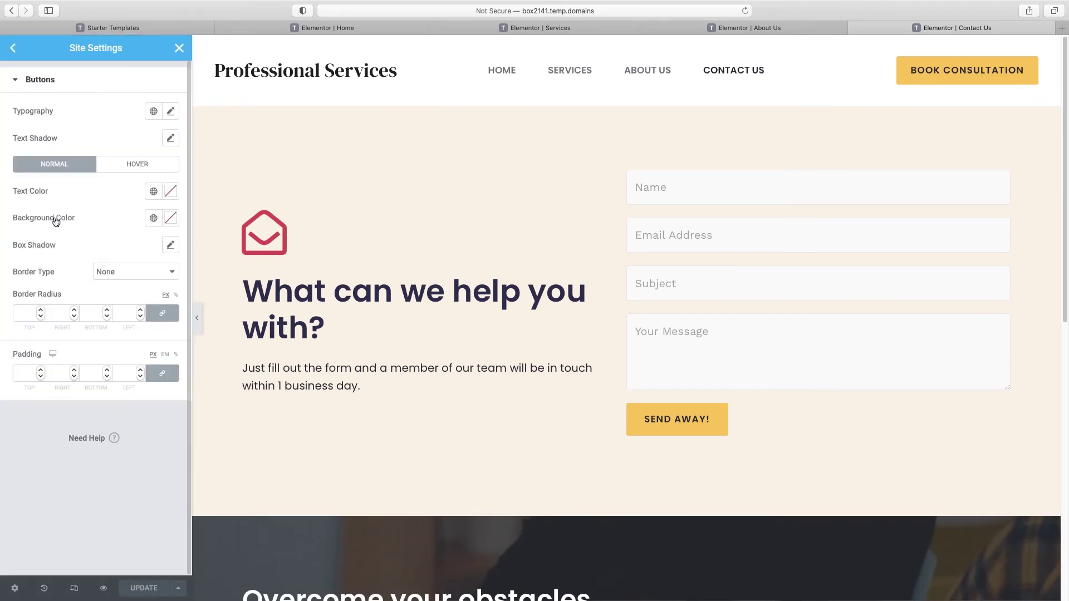
pyautogui.click(154, 219)
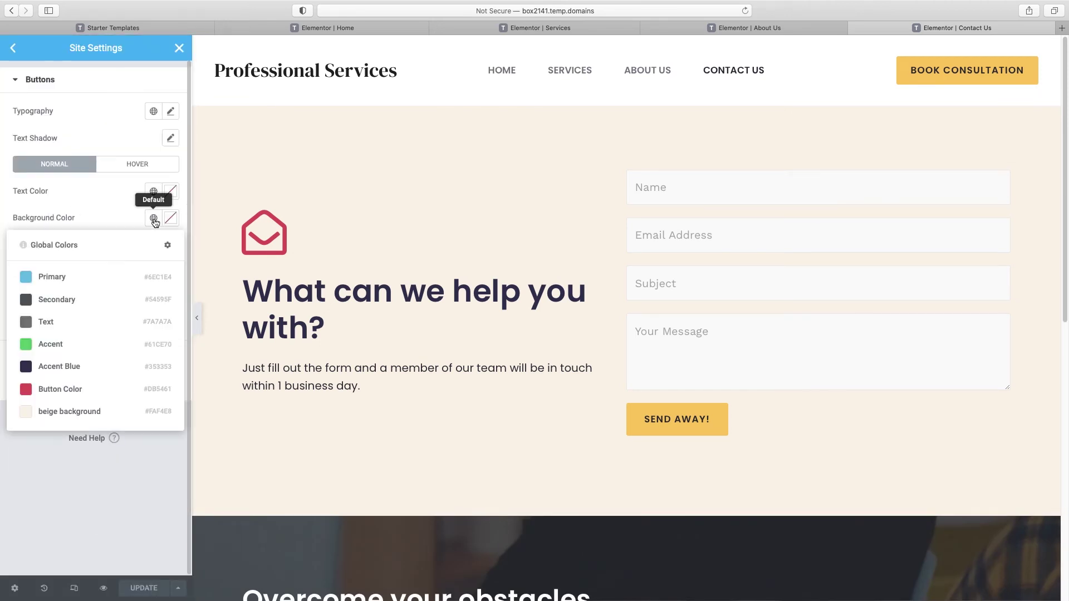
pyautogui.click(76, 391)
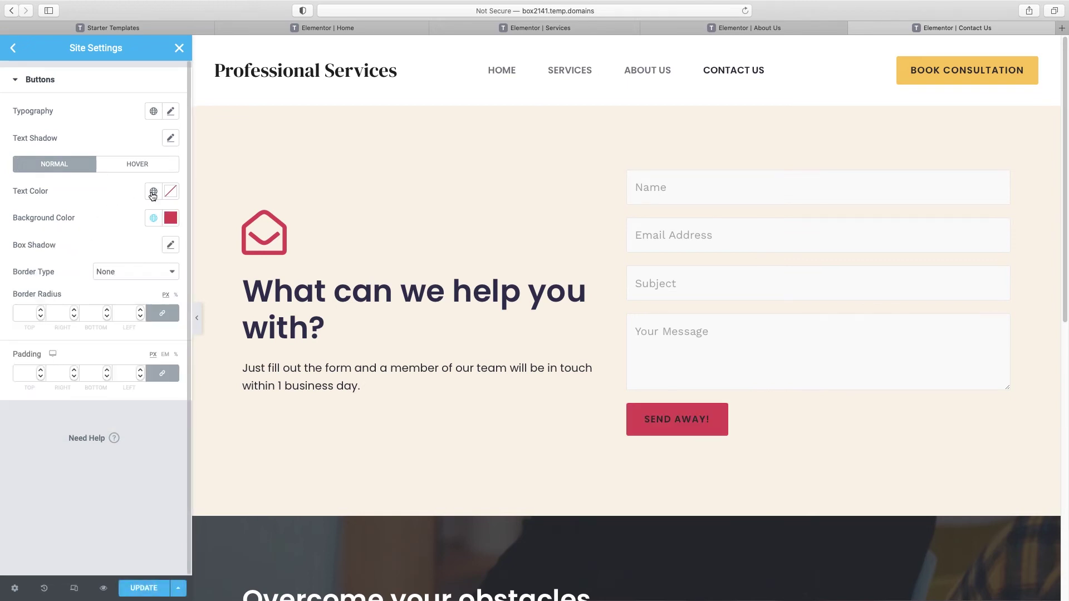
pyautogui.click(171, 191)
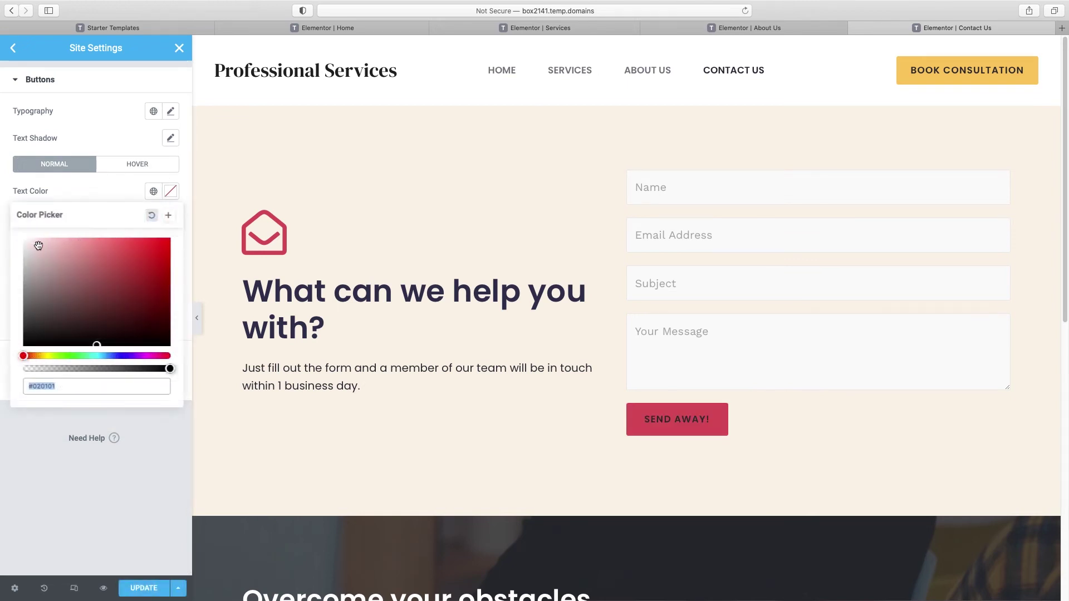
pyautogui.click(26, 240)
pyautogui.click(198, 325)
pyautogui.click(198, 325)
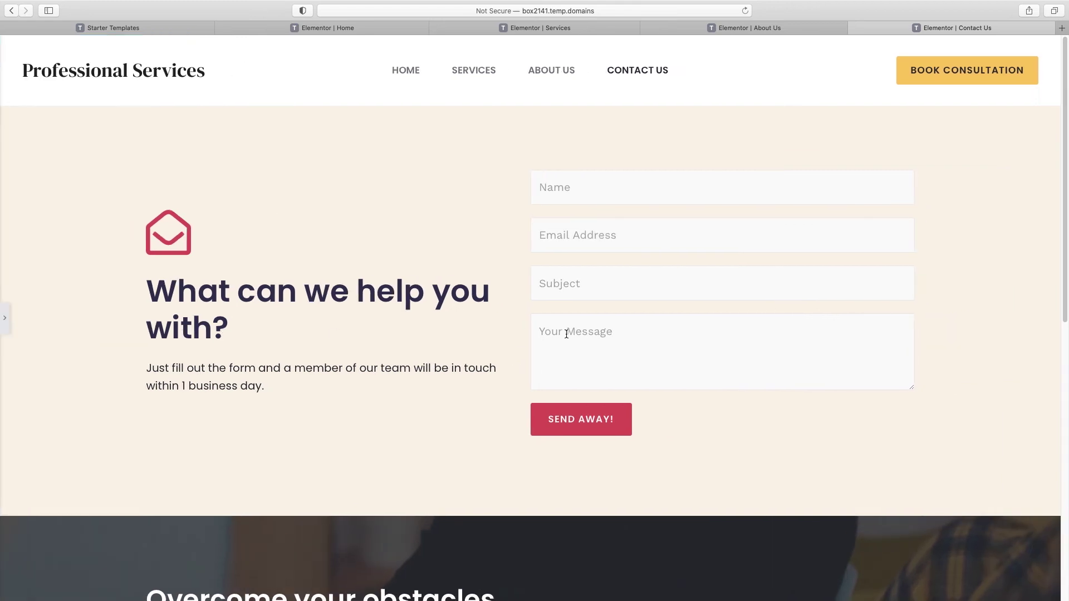
pyautogui.click(9, 321)
pyautogui.click(146, 590)
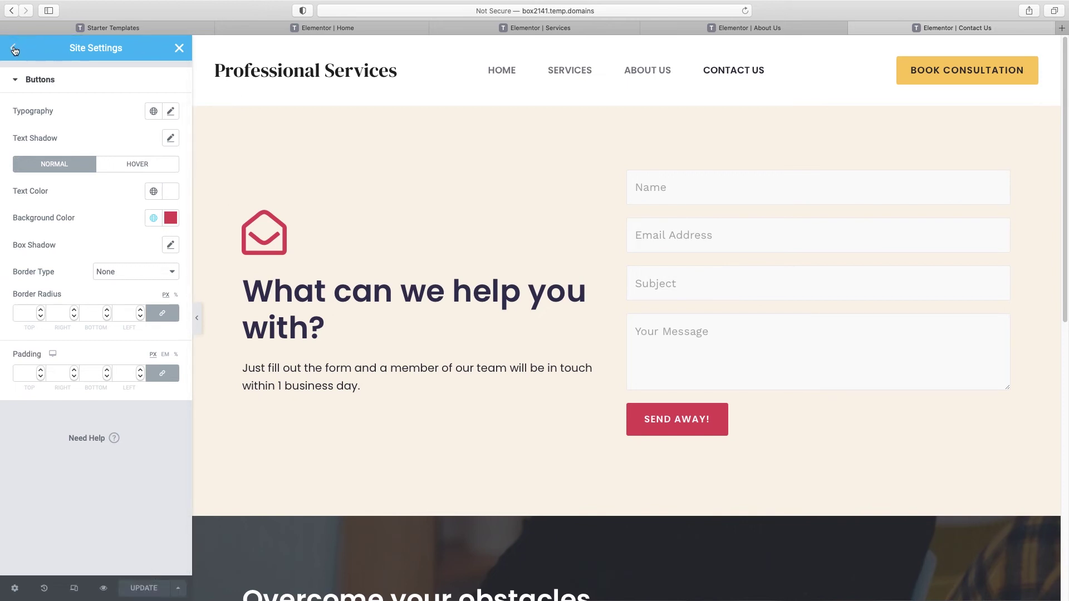
# Step: Exit Elementor to the WordPress editor for the Contact Us page
pyautogui.click(178, 48)
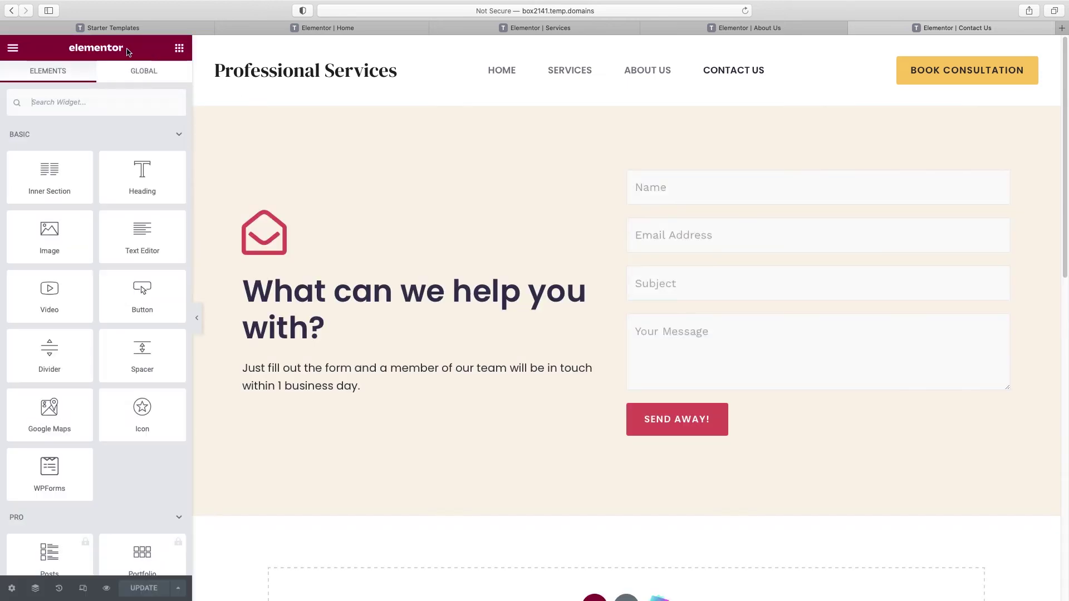
pyautogui.click(13, 49)
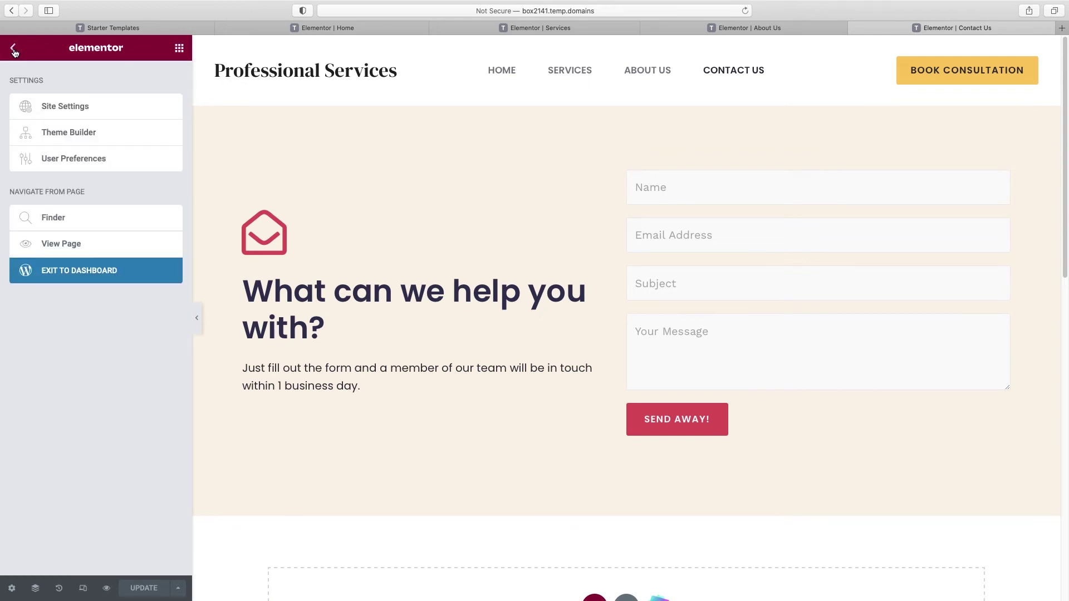
pyautogui.click(79, 272)
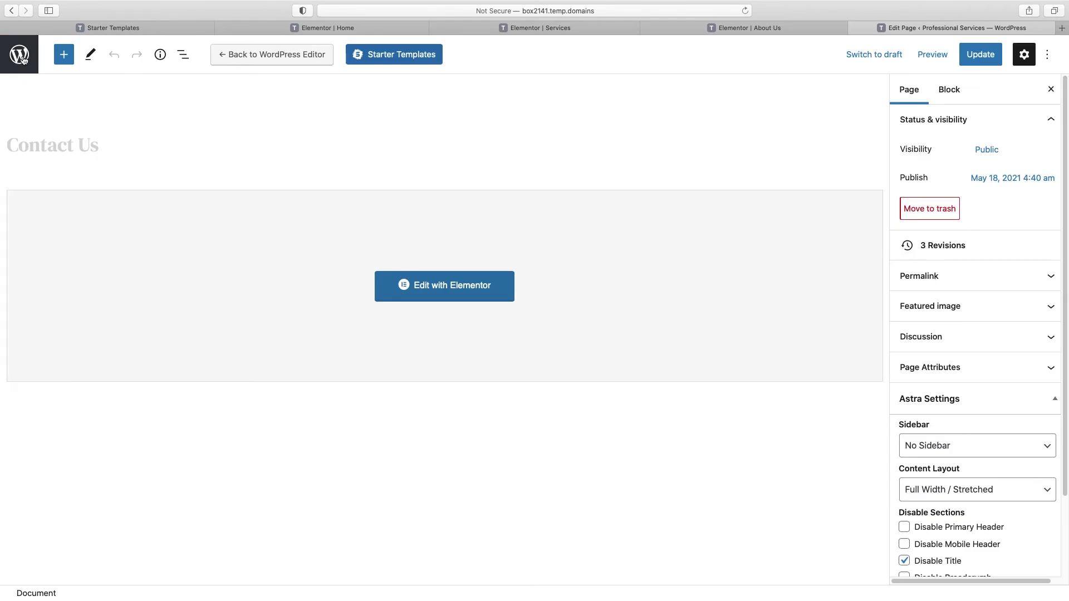
# Step: From the WordPress dashboard, open Simple Contact Form via WPForms > All Forms
pyautogui.click(23, 58)
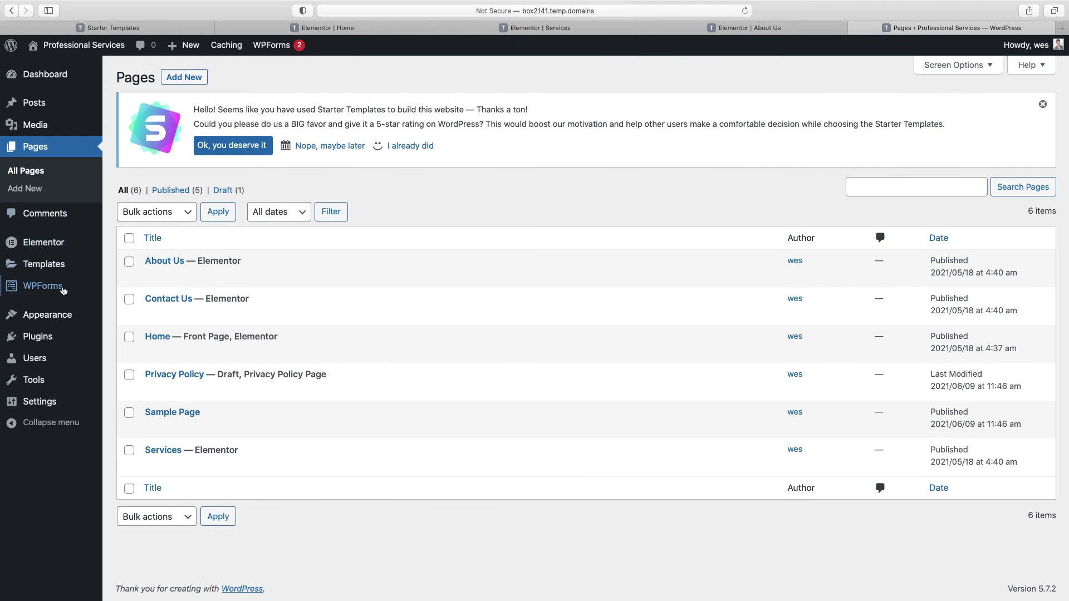
pyautogui.moveTo(62, 289)
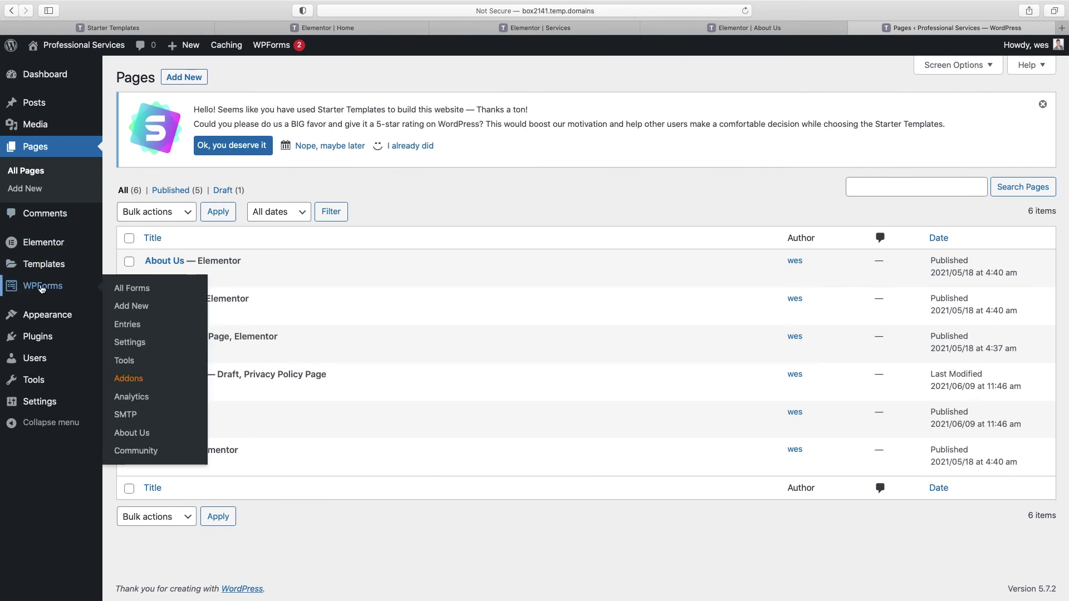
pyautogui.click(137, 293)
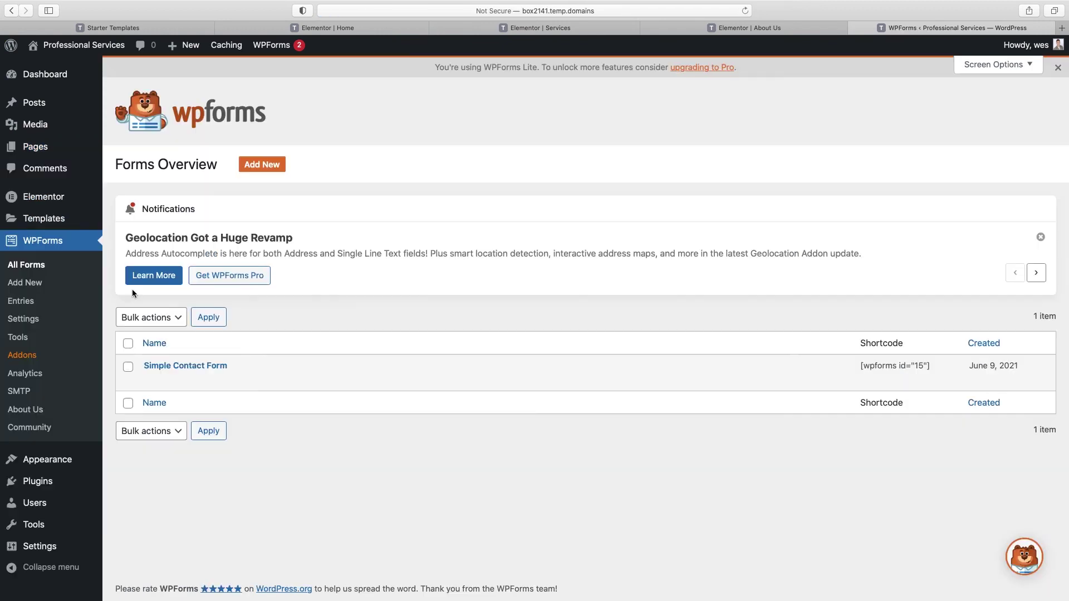
pyautogui.click(182, 367)
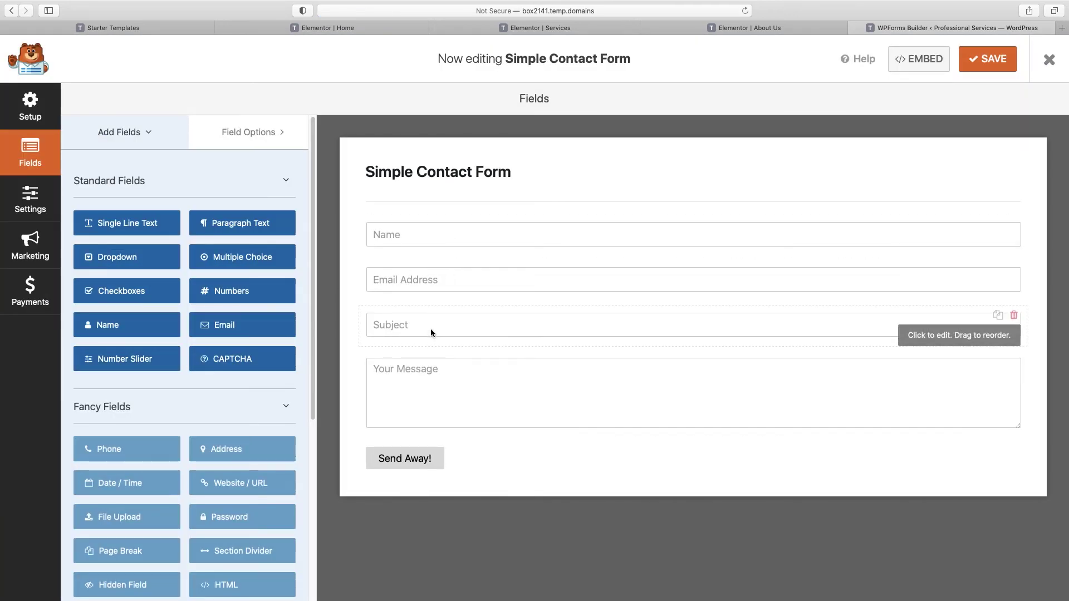
# Step: Make the Name field required and add a 'What's your budget?' dropdown between Email Address and Subject
pyautogui.click(461, 232)
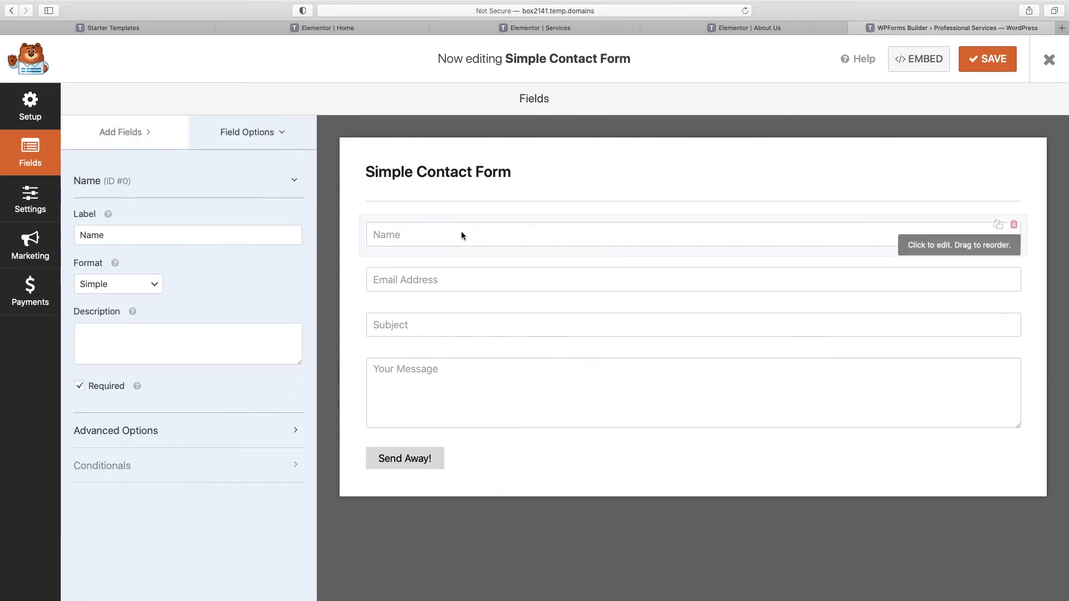
pyautogui.click(81, 390)
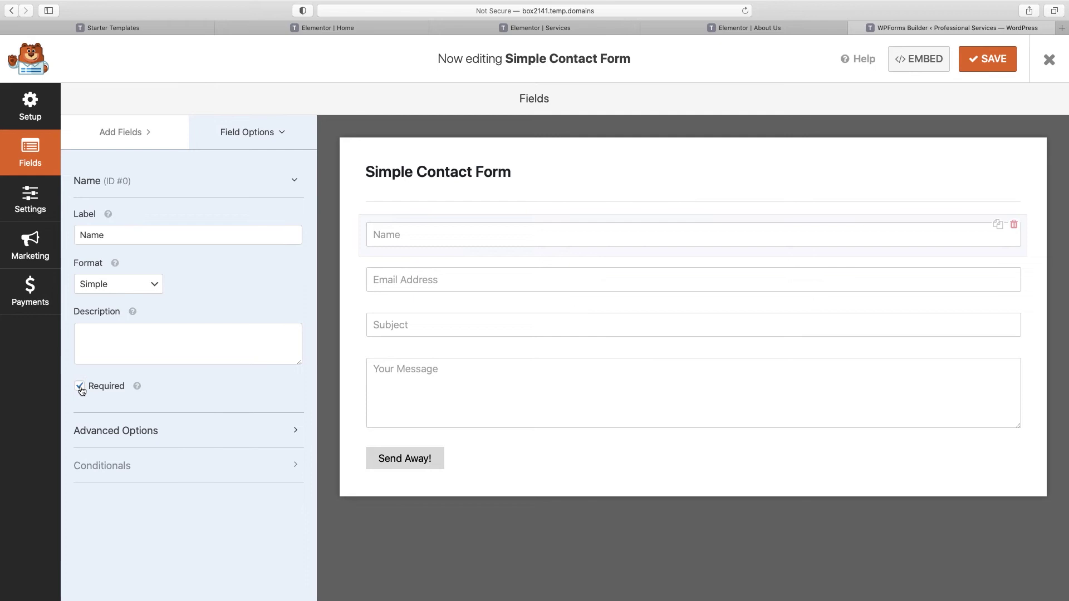
pyautogui.click(127, 136)
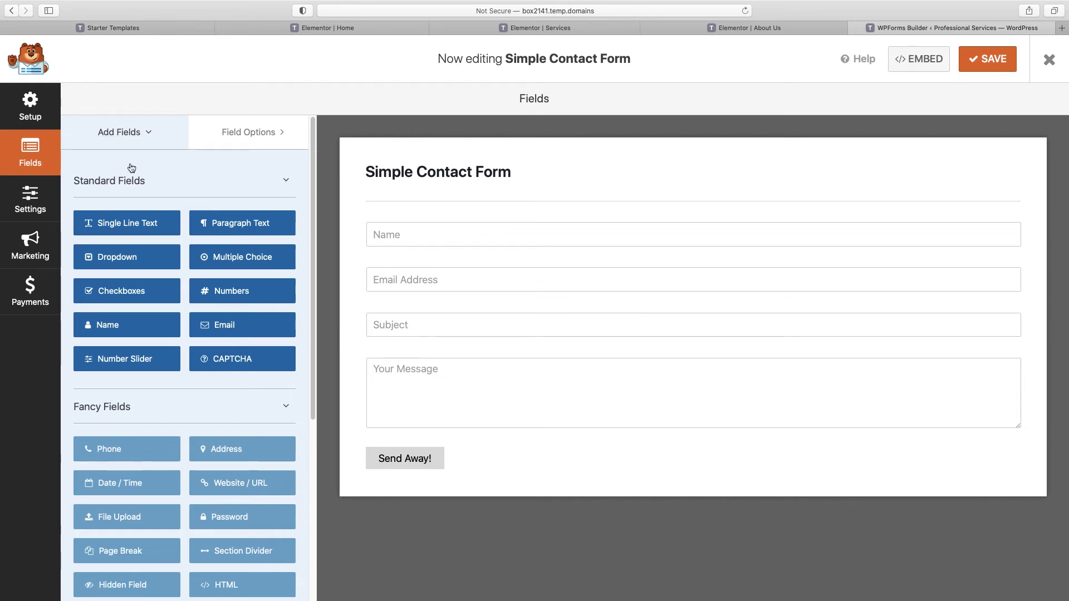
pyautogui.moveTo(102, 261); pyautogui.dragTo(390, 308)
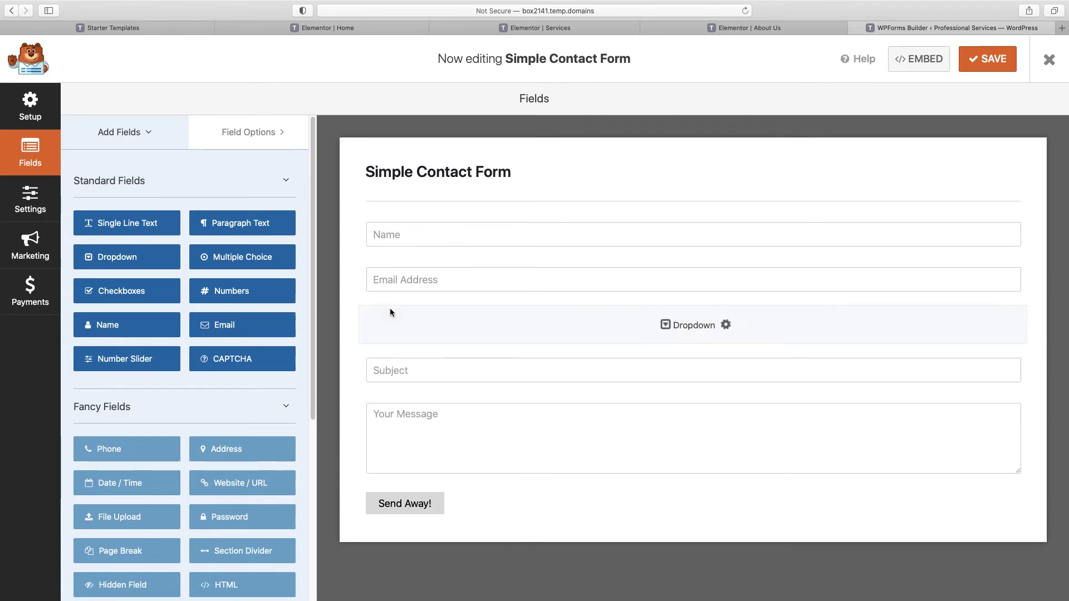
pyautogui.click(974, 346)
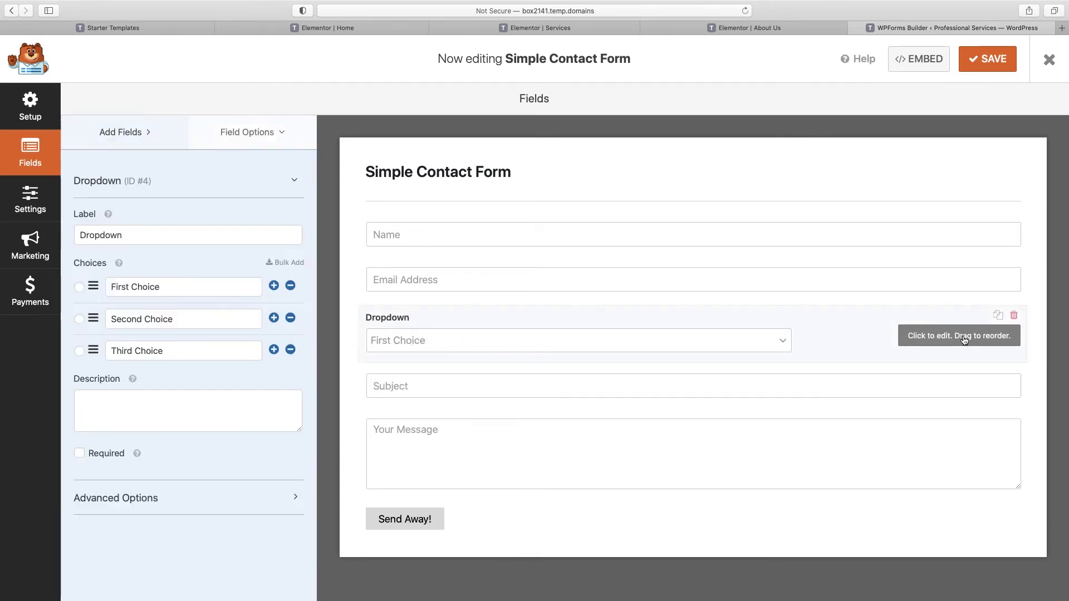
pyautogui.moveTo(141, 236); pyautogui.dragTo(56, 225)
pyautogui.write("What's your ")
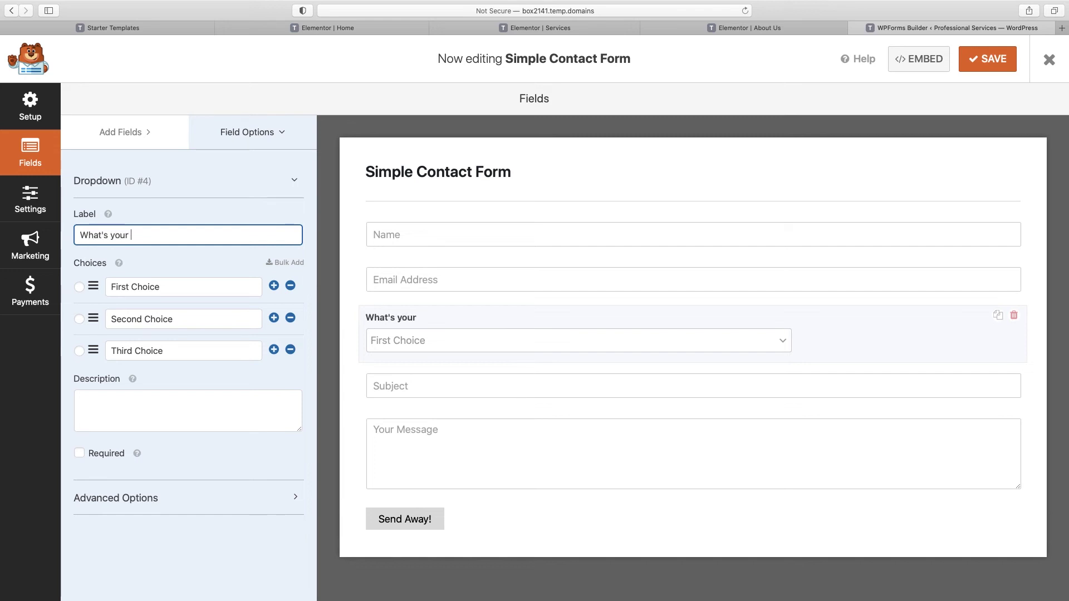
pyautogui.write('budget?')
# Step: Name the choices 'BUdget A', 'Budget B', 'Budget C', mark it required, then delete the dropdown
pyautogui.press('Tab')
pyautogui.write('BUdget A')
pyautogui.press('Tab')
pyautogui.write('Budget B')
pyautogui.press('Tab')
pyautogui.write('Budget C')
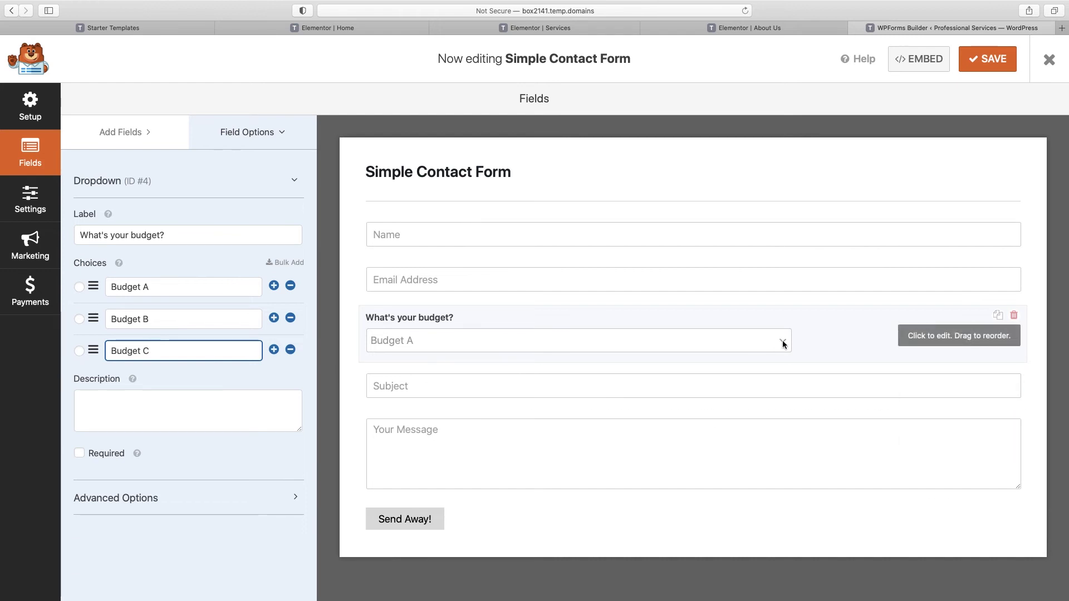
pyautogui.click(80, 454)
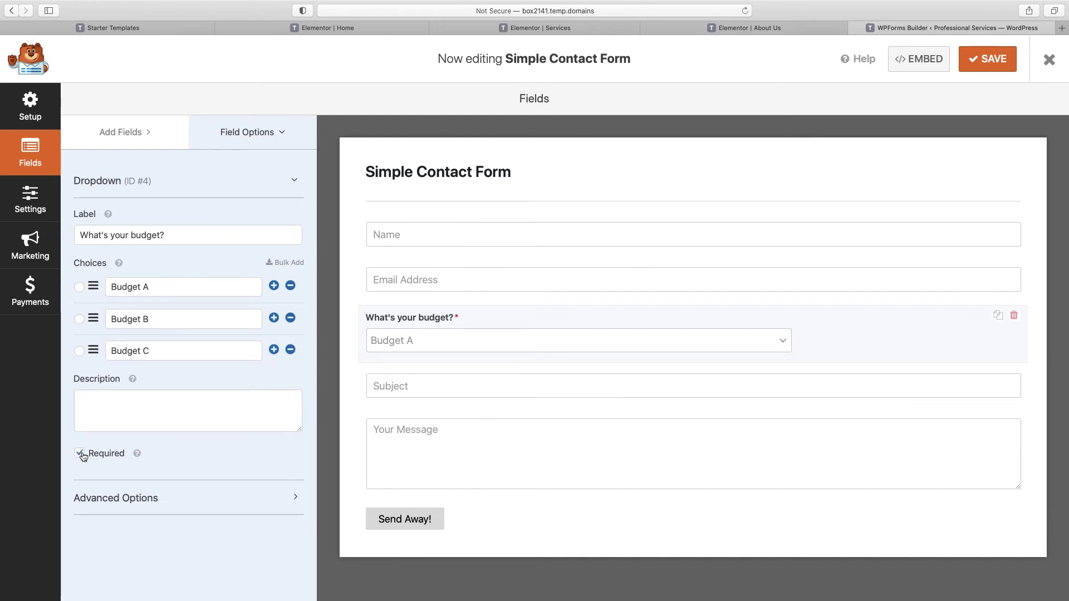
pyautogui.click(1014, 316)
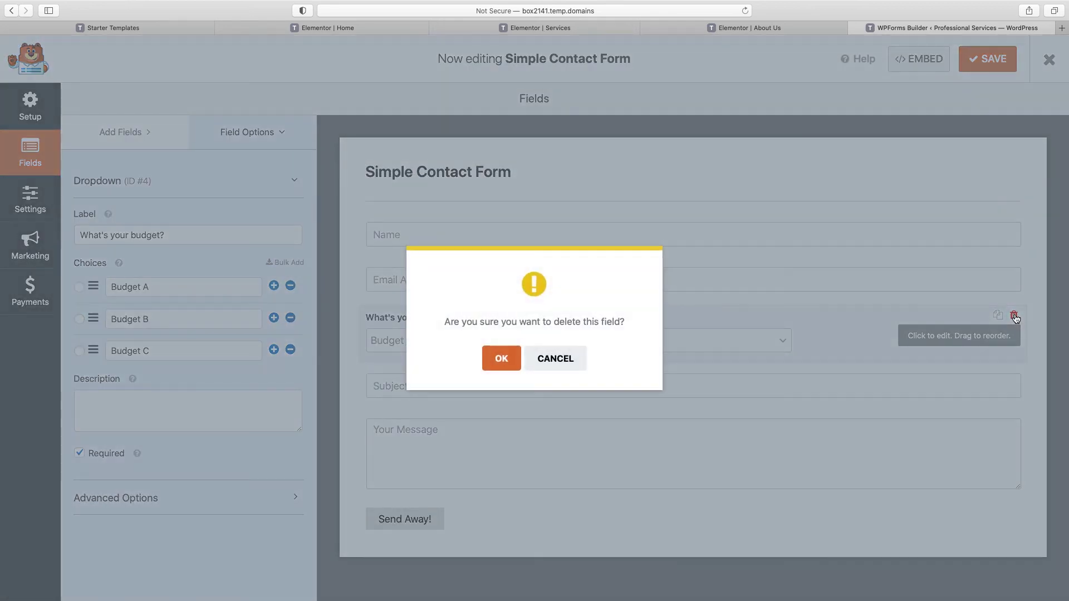
pyautogui.click(504, 360)
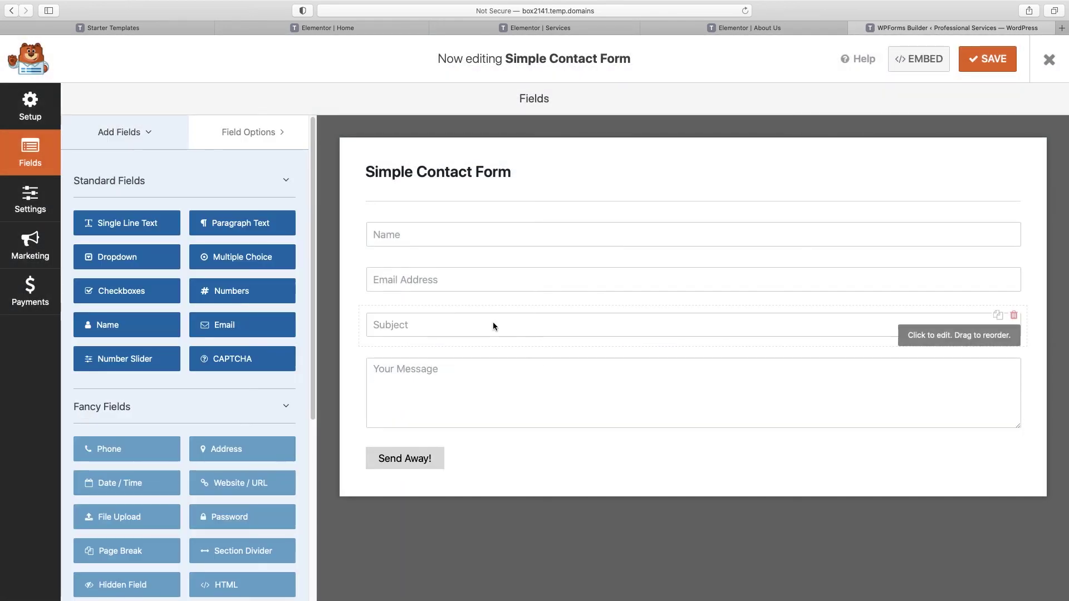
# Step: Delete the Subject field from the Simple Contact Form
pyautogui.click(1014, 315)
pyautogui.click(504, 356)
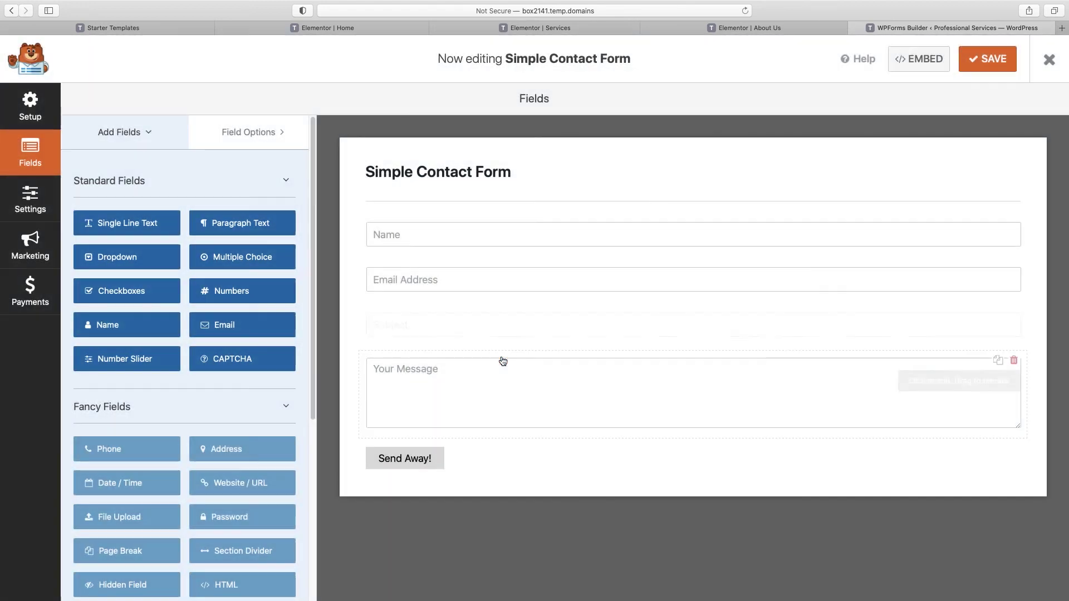
pyautogui.click(509, 333)
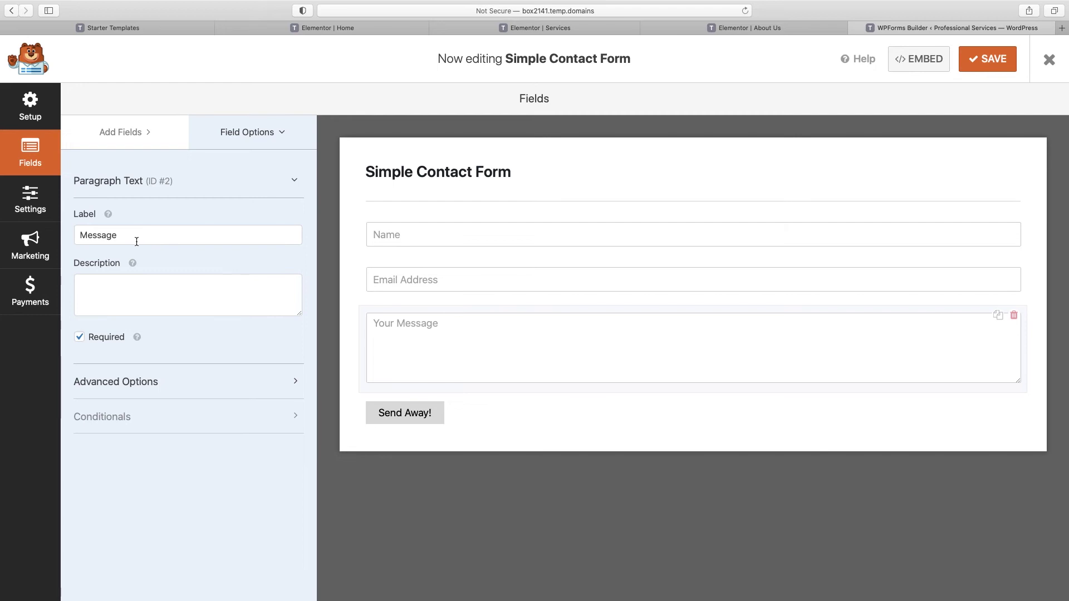
# Step: Replace the Your Message placeholder with 'Please describe what we can do for you.'
pyautogui.click(102, 384)
pyautogui.scroll(-1, 157, 501)
pyautogui.click(99, 457)
pyautogui.tripleClick(99, 457)
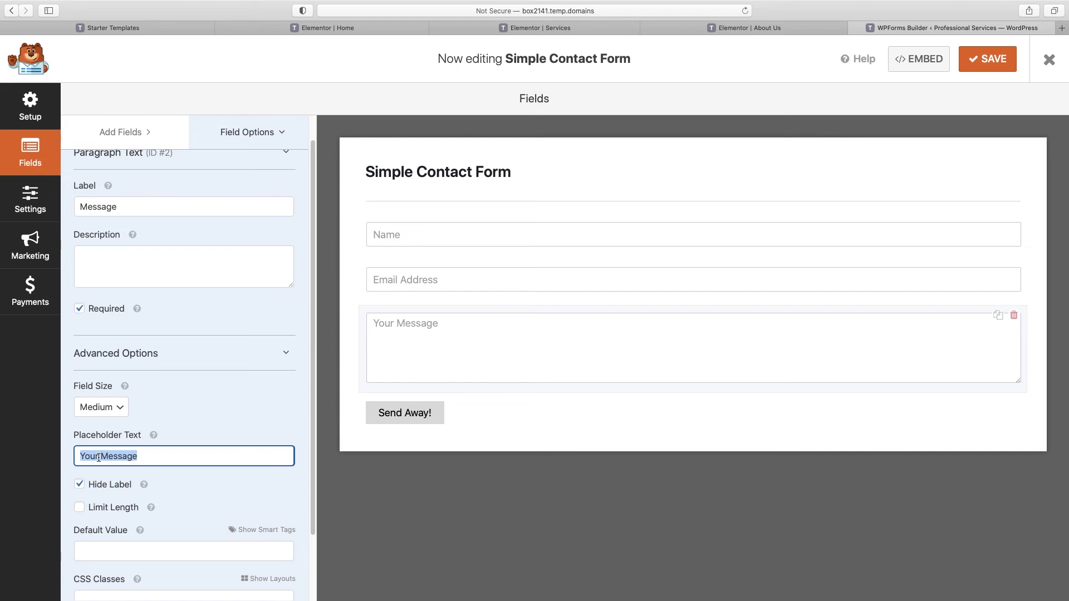
pyautogui.write('Please describe what we can do for you.')
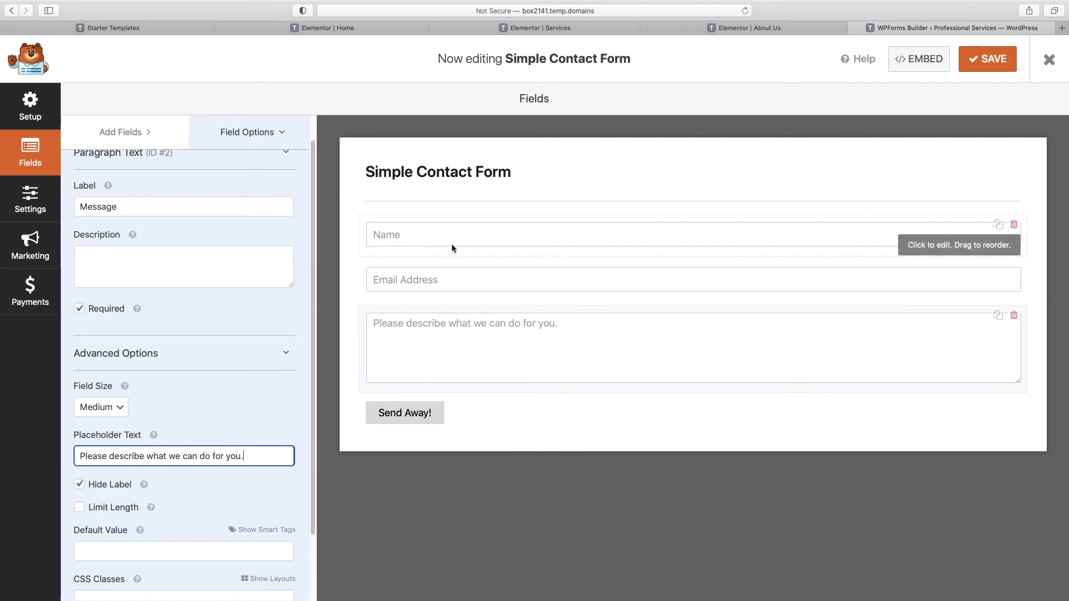
pyautogui.click(27, 206)
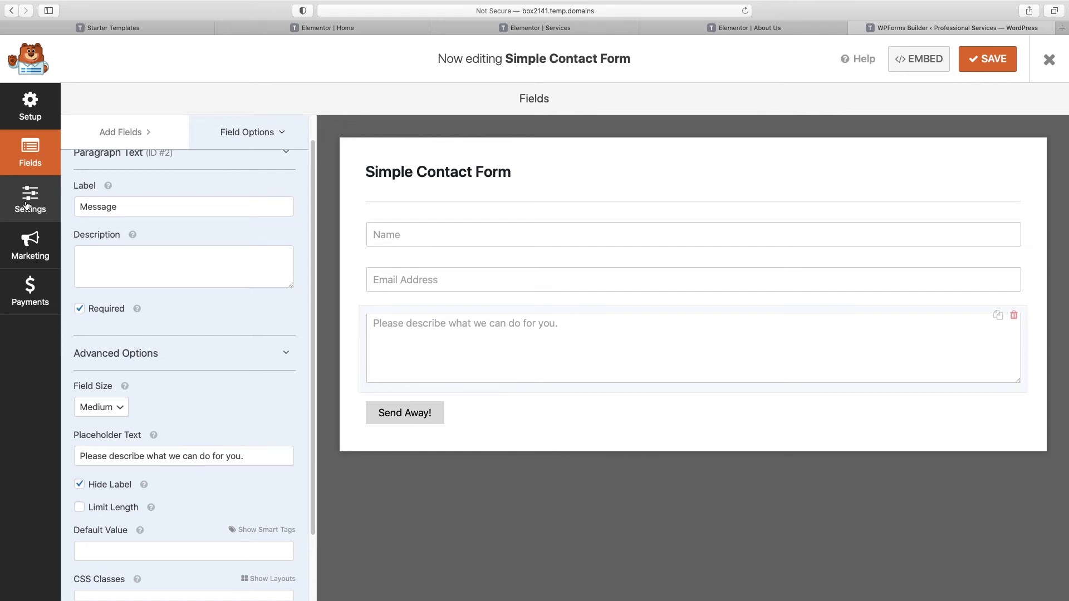
# Step: Send notifications to the business contact e-mail with the subject 'New website inquiry'
pyautogui.click(113, 170)
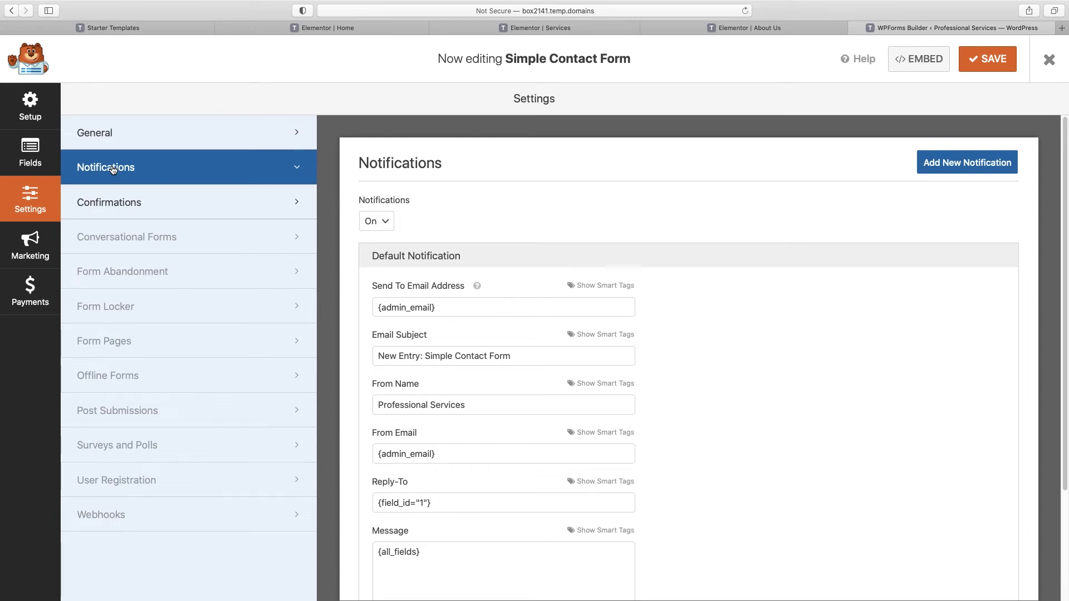
pyautogui.tripleClick(421, 306)
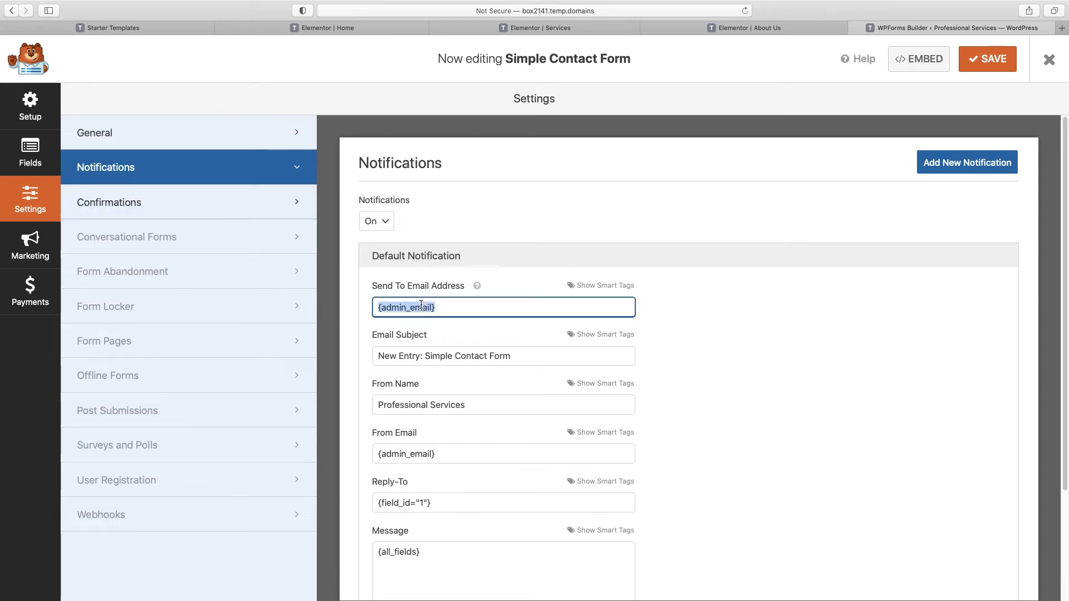
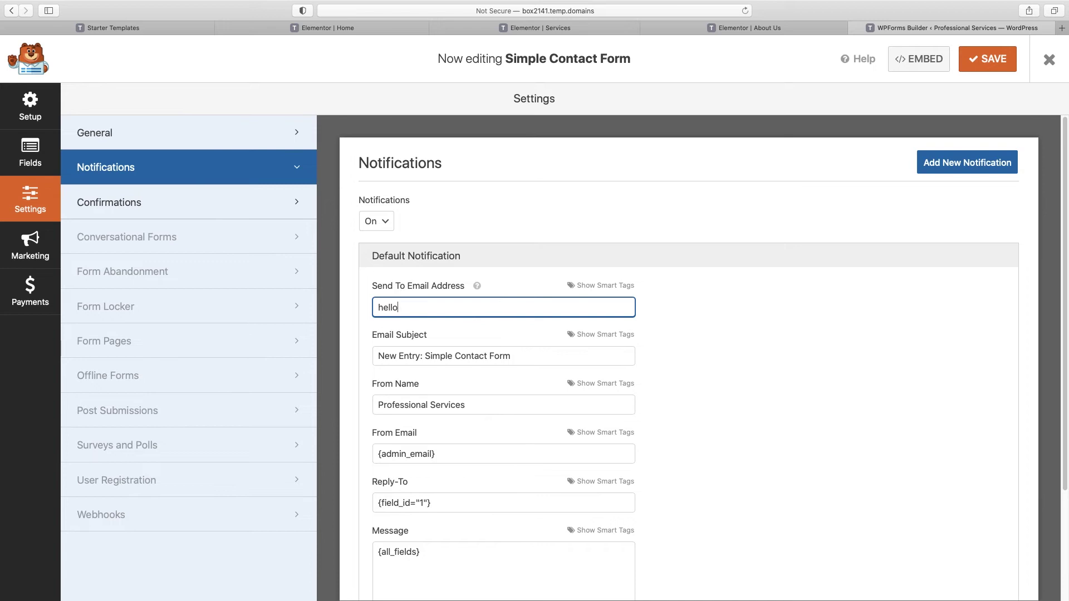
pyautogui.moveTo(511, 357); pyautogui.dragTo(367, 357)
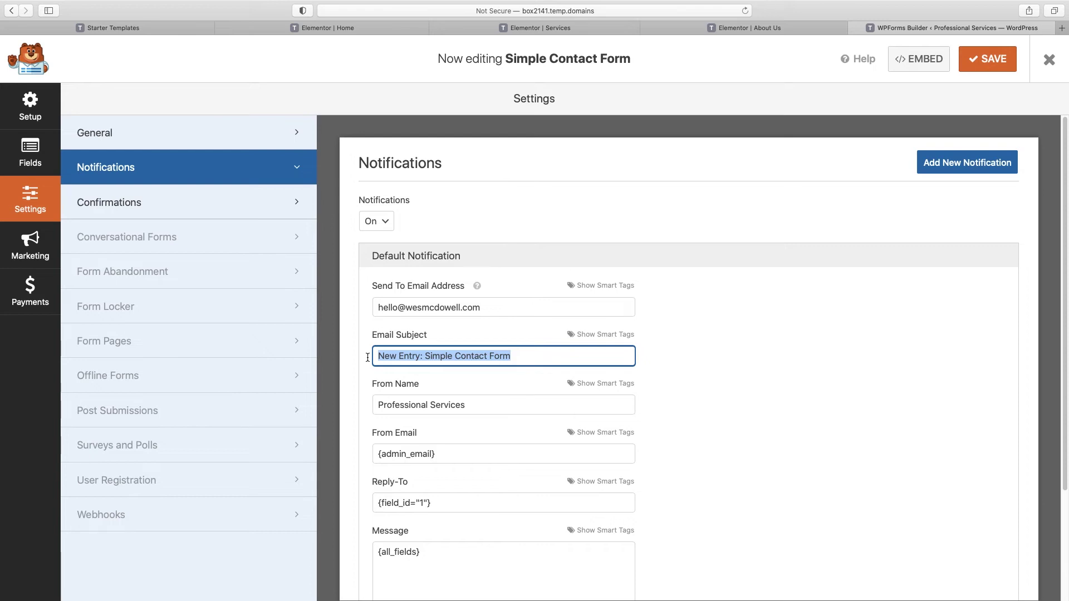
pyautogui.write('New website inquiry')
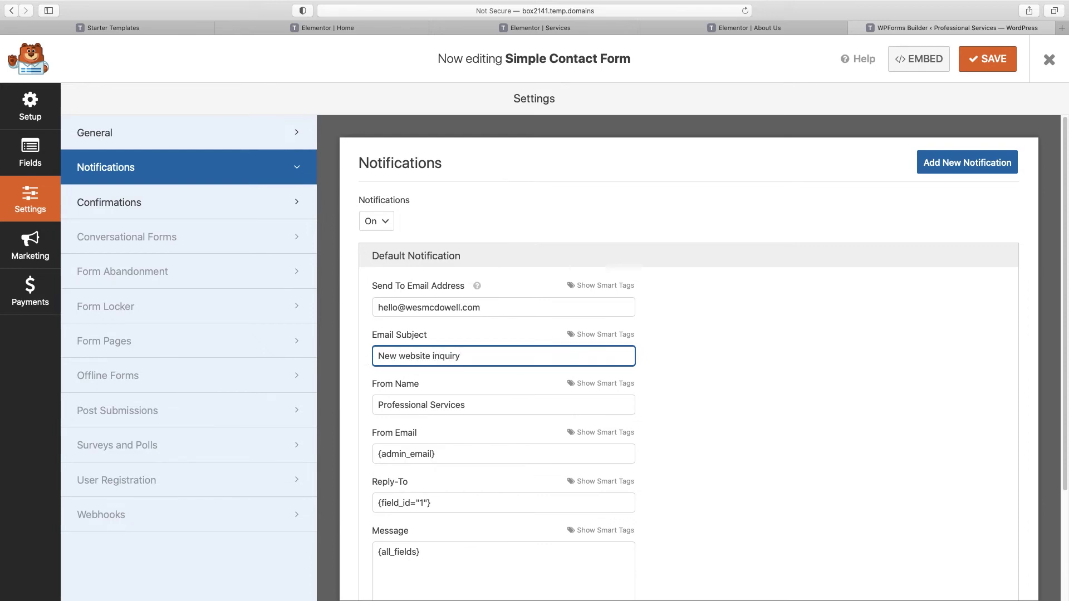
# Step: Replace the 'Professional Services' From Name with the form's Name smart tag
pyautogui.scroll(-1, 369, 362)
pyautogui.click(418, 379)
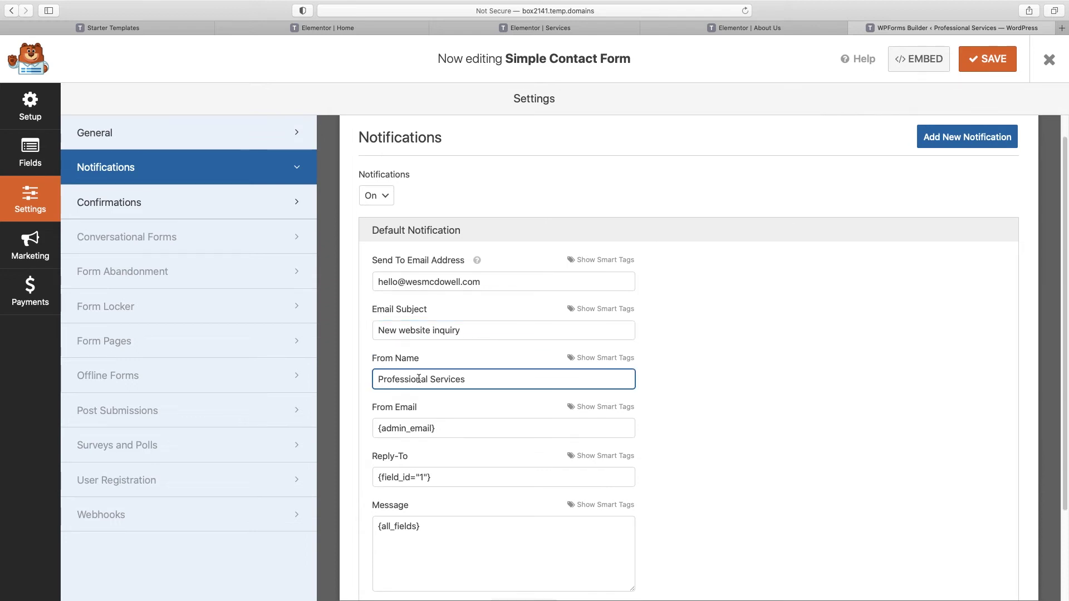
pyautogui.tripleClick(419, 379)
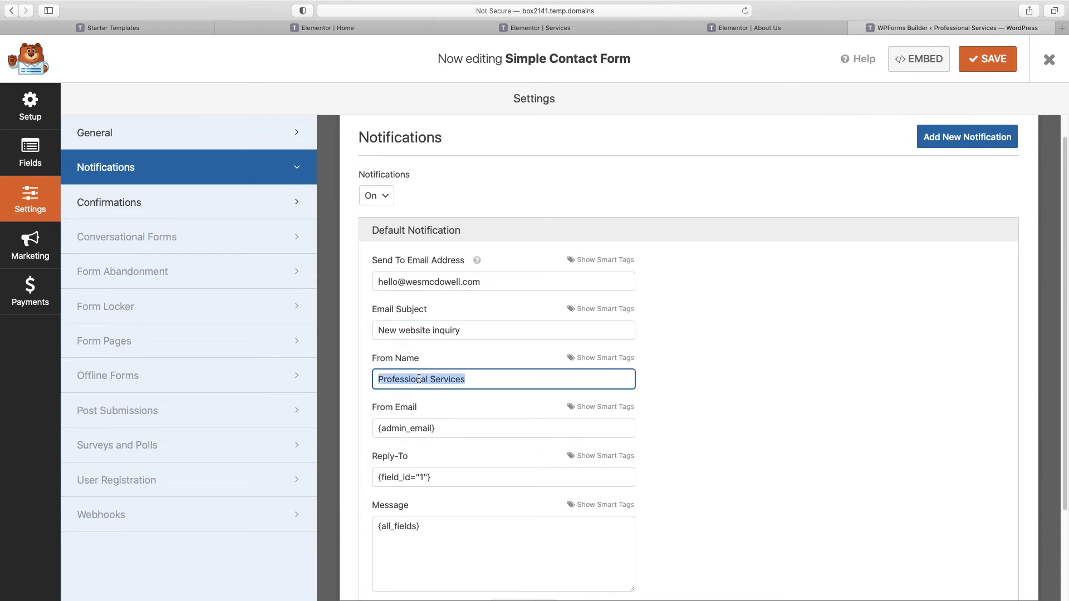
pyautogui.click(588, 363)
pyautogui.click(590, 362)
pyautogui.click(591, 363)
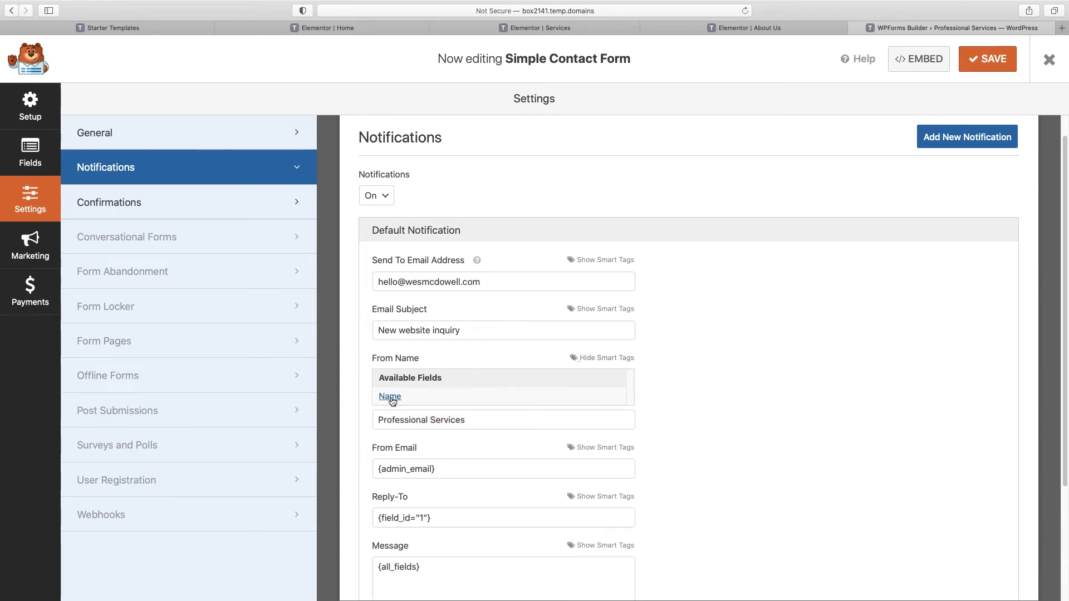
pyautogui.click(390, 396)
pyautogui.moveTo(466, 379); pyautogui.dragTo(368, 379)
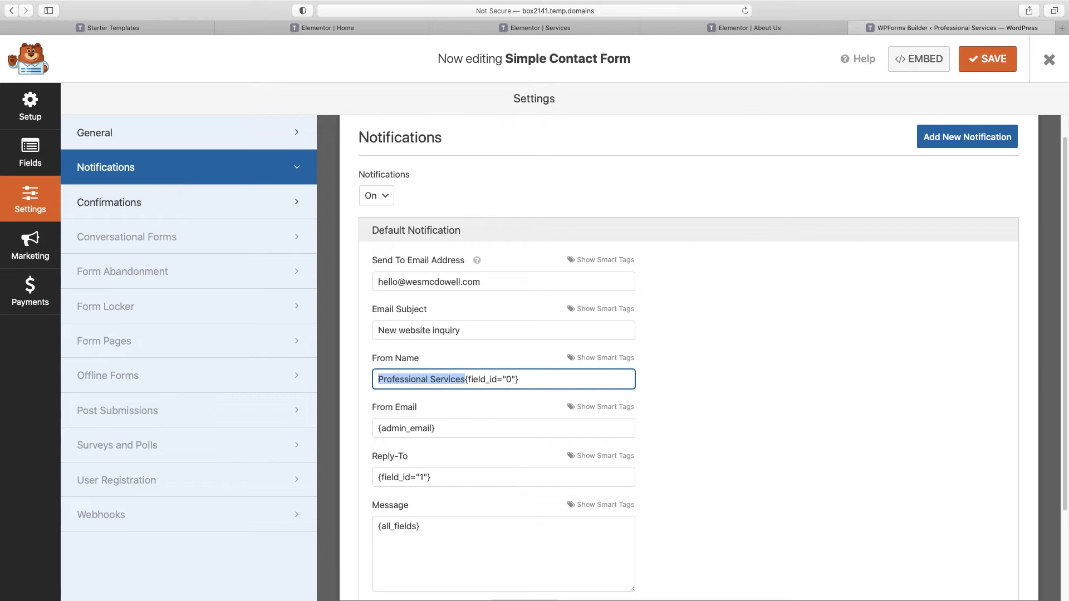
pyautogui.press('BackSpace')
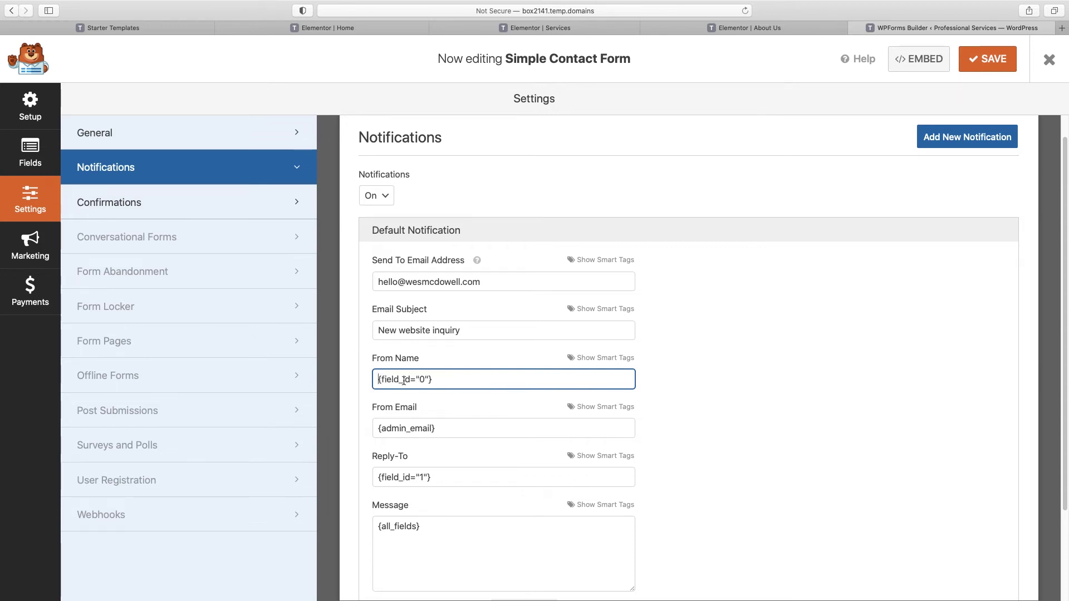
# Step: Set From Email to the same contact address and save the form
pyautogui.tripleClick(448, 427)
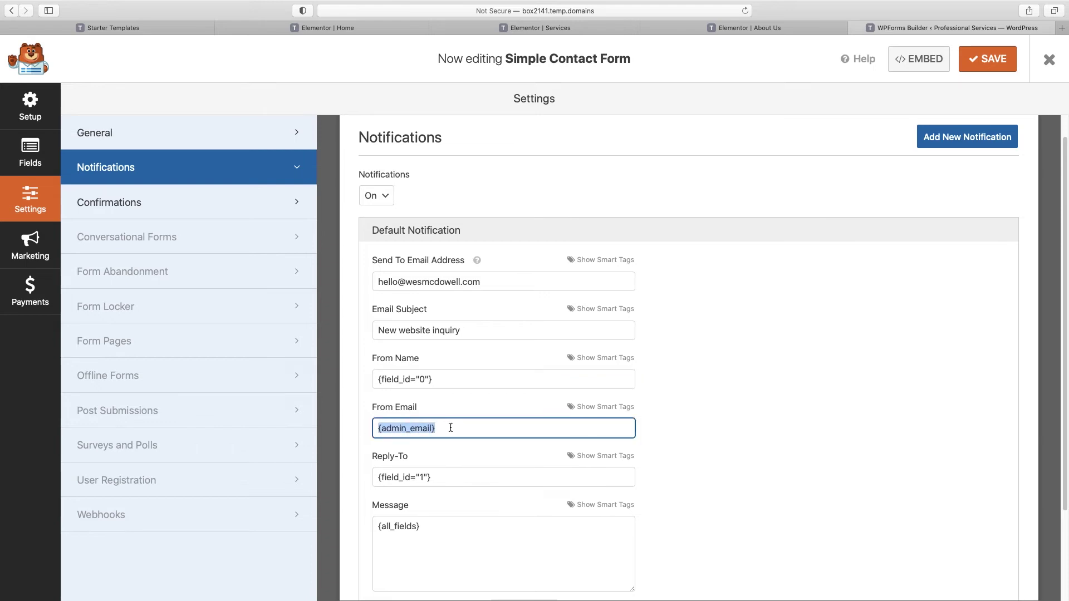
pyautogui.tripleClick(421, 283)
pyautogui.press('cmd+c')
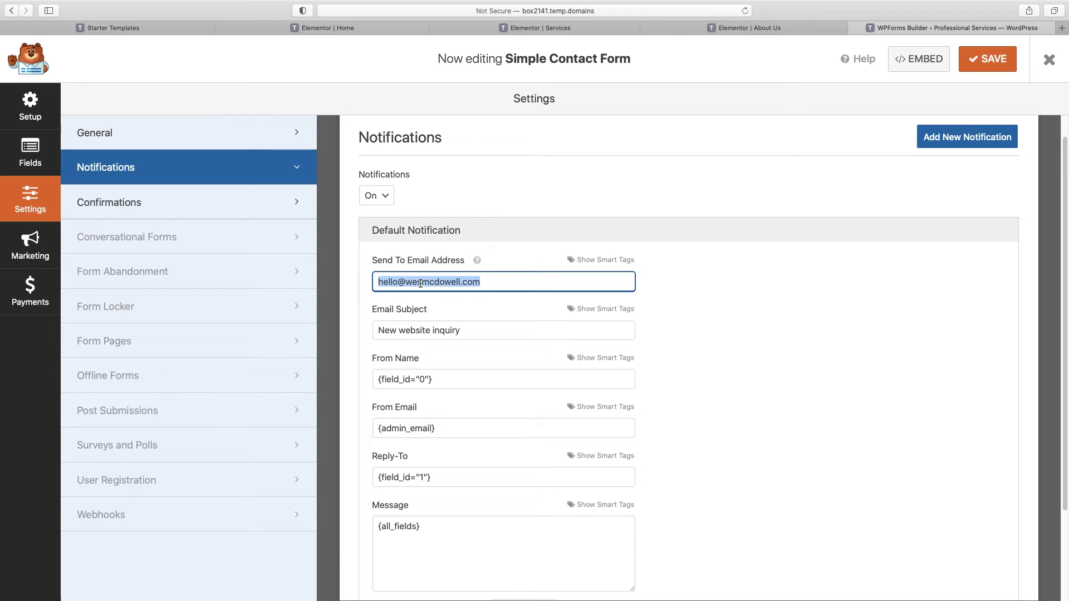
pyautogui.tripleClick(434, 427)
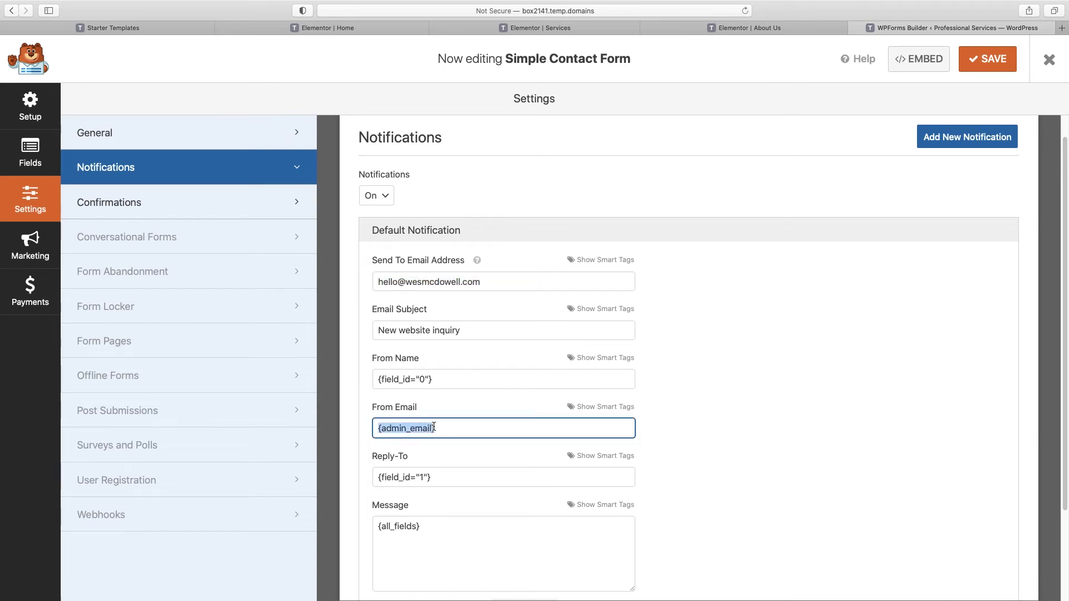
pyautogui.press('cmd+v')
pyautogui.scroll(-1, 434, 427)
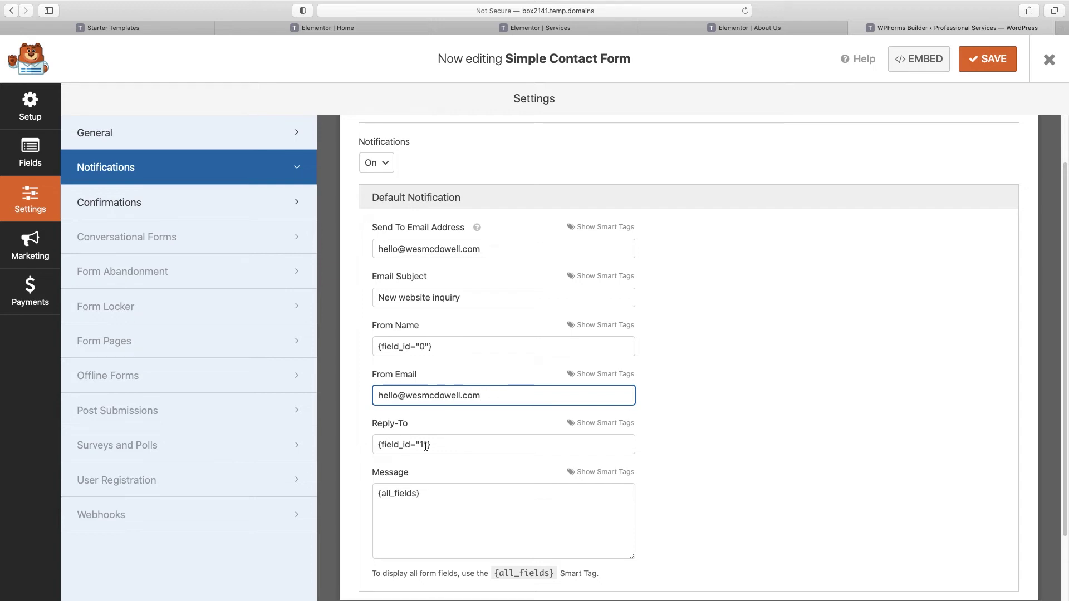
pyautogui.scroll(-1, 423, 445)
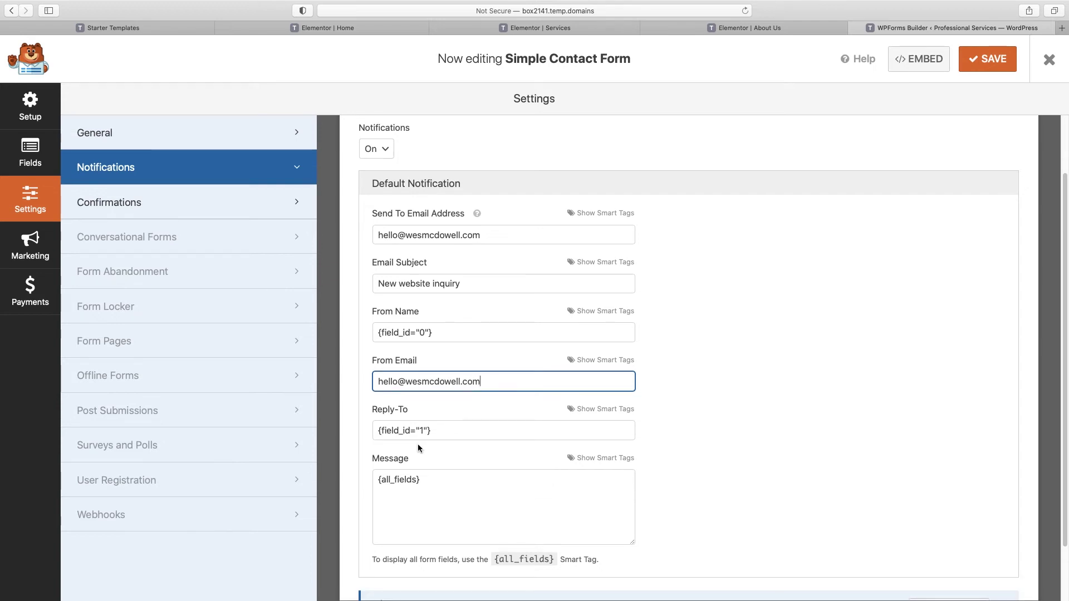
pyautogui.scroll(-3, 418, 448)
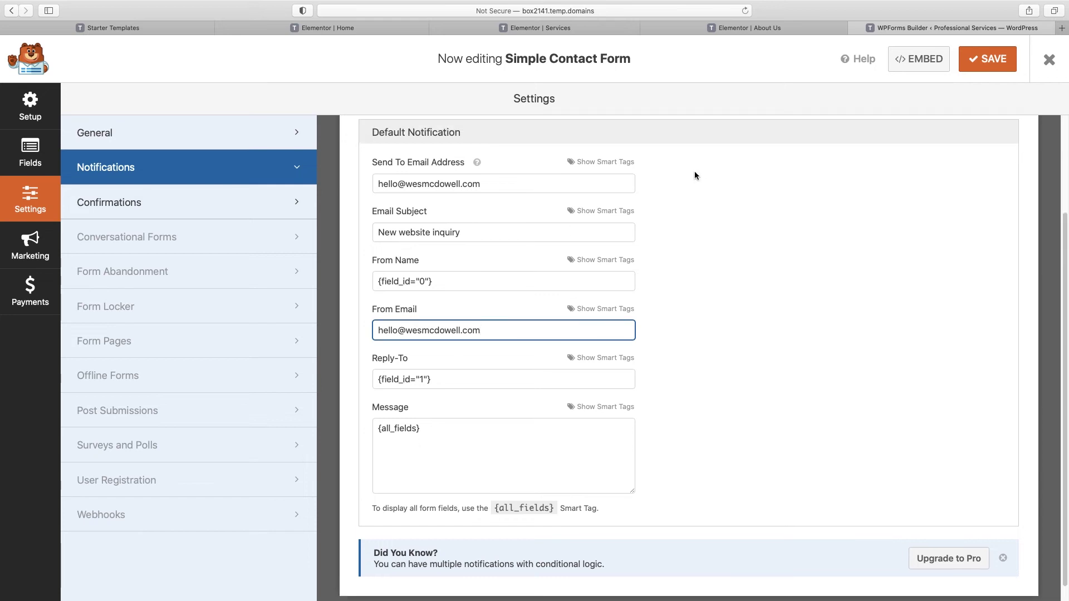
pyautogui.click(992, 65)
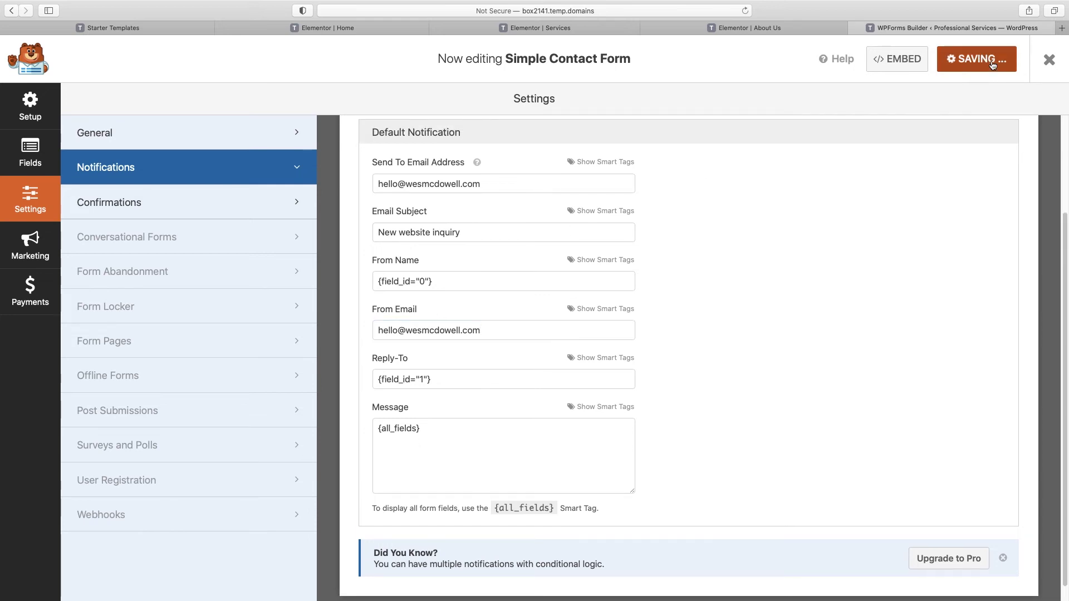
# Step: Close the form builder and open the Home page in Elementor from the Pages list
pyautogui.click(1050, 62)
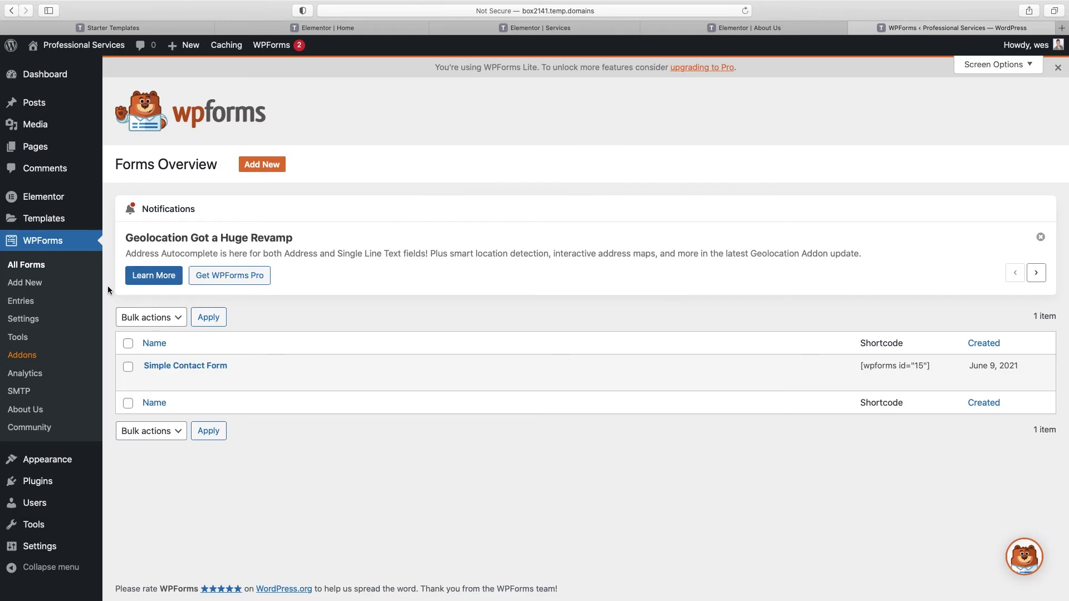
pyautogui.click(30, 148)
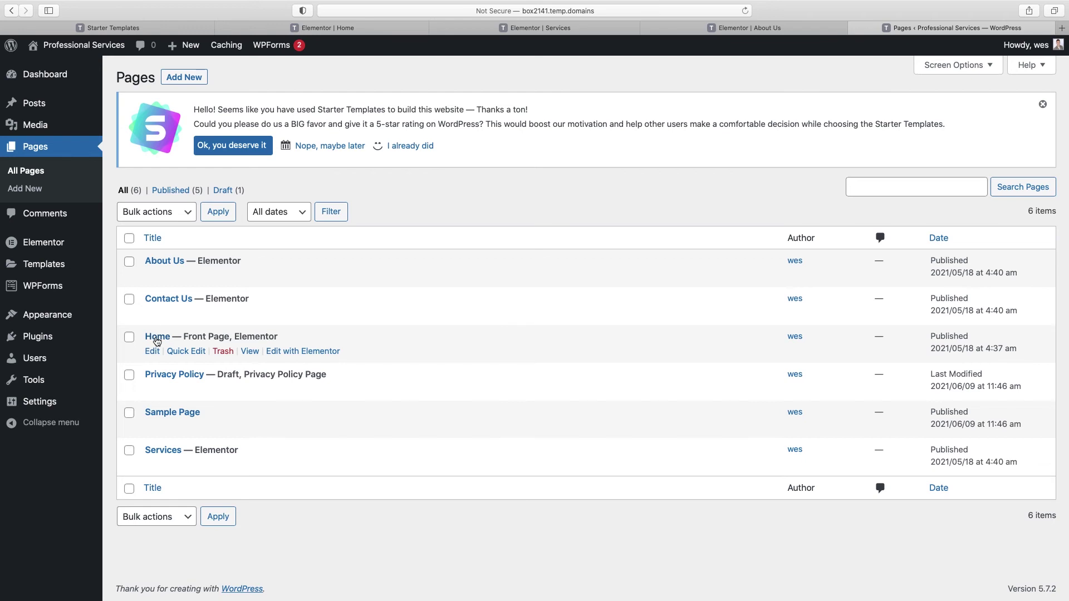
pyautogui.click(314, 352)
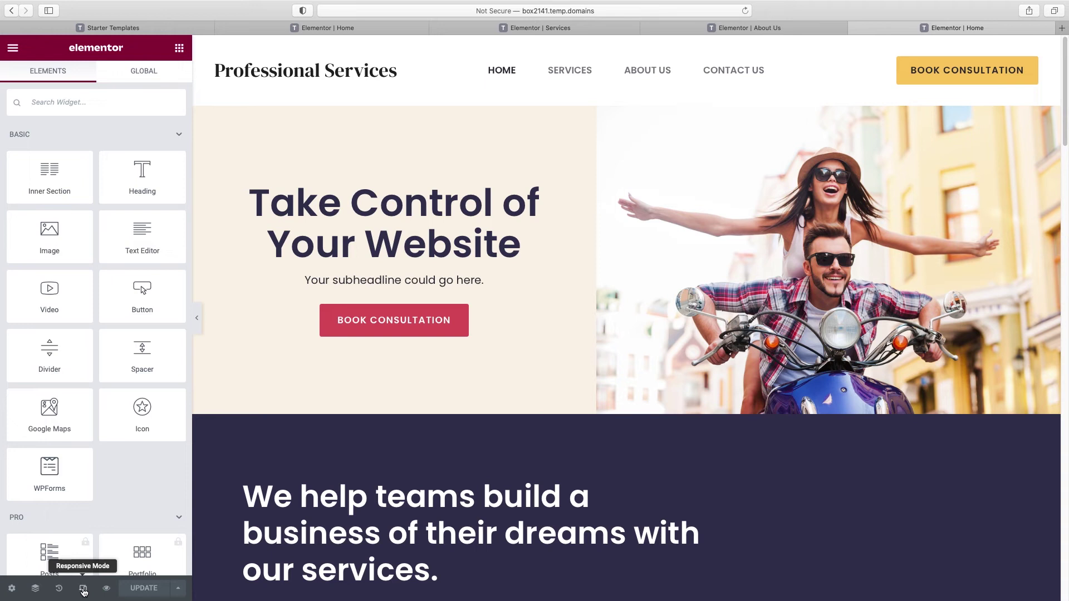
pyautogui.click(83, 590)
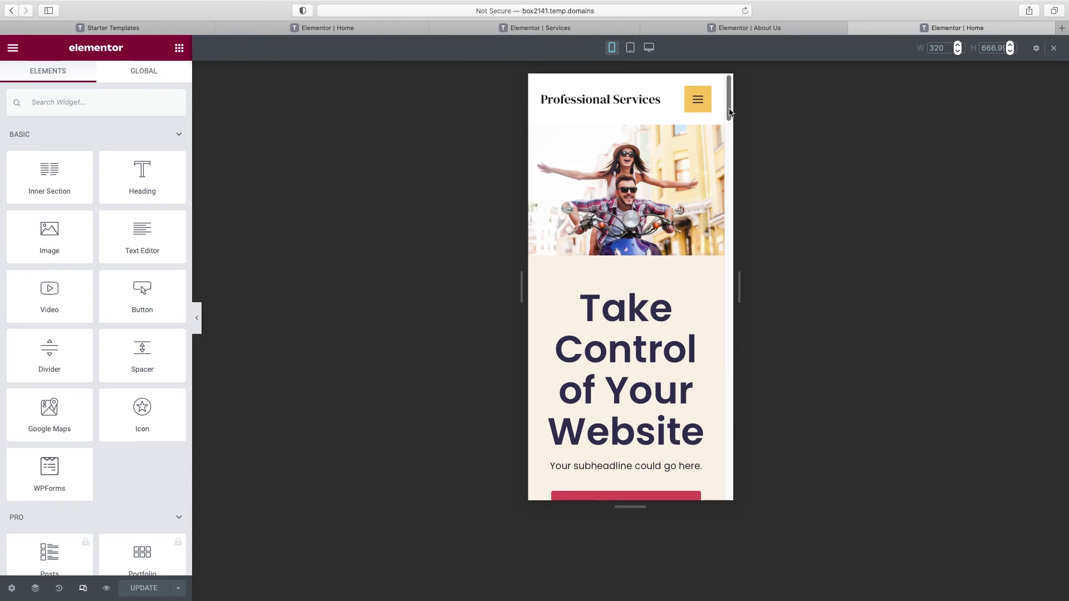
pyautogui.scroll(-2, 646, 211)
pyautogui.scroll(2, 645, 210)
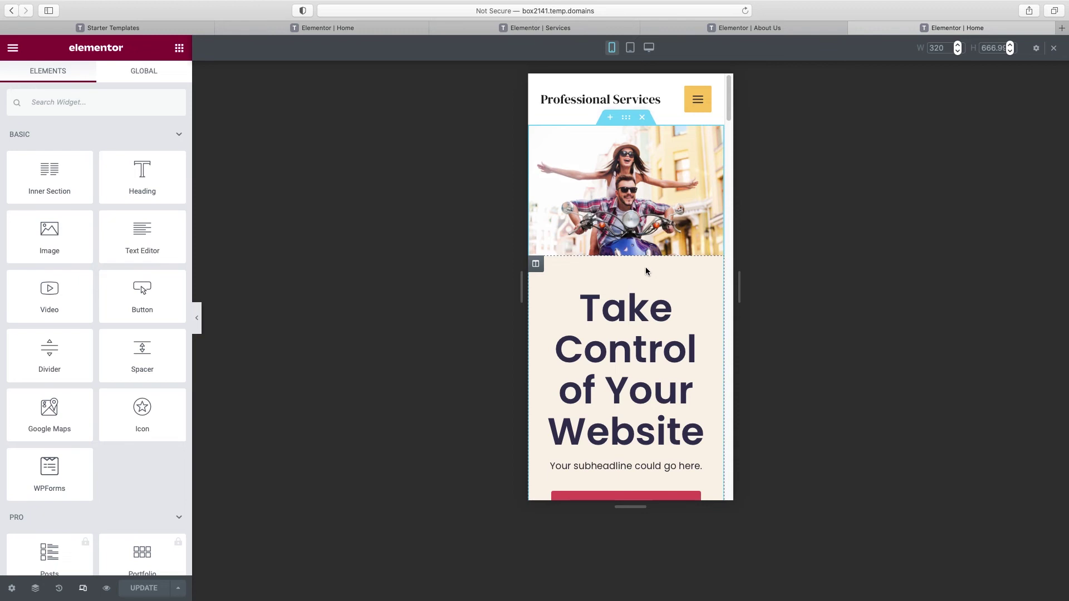
pyautogui.click(197, 322)
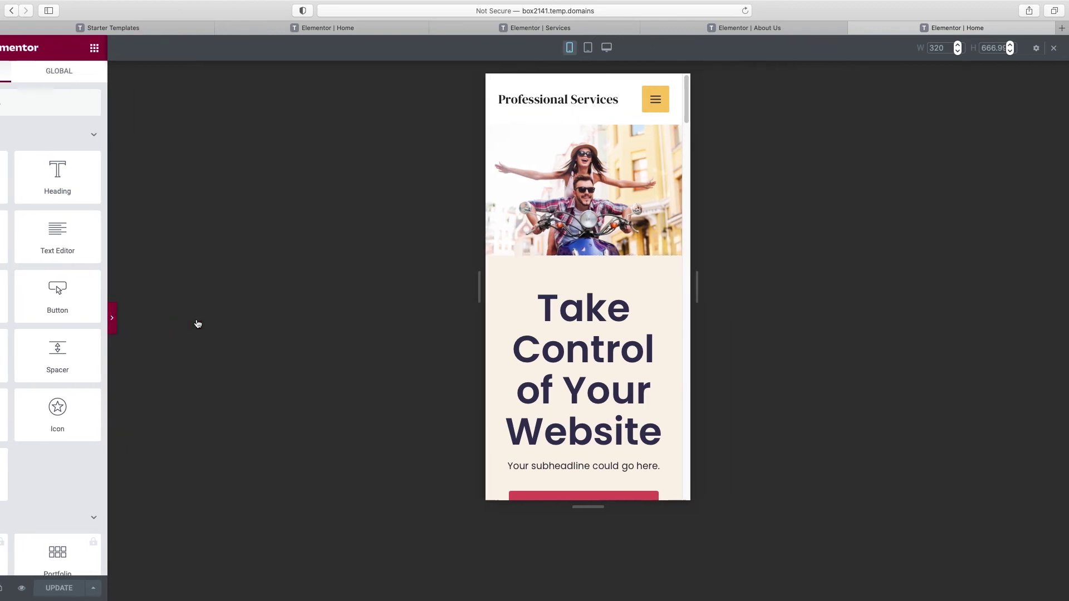
pyautogui.scroll(-1, 517, 327)
pyautogui.scroll(-5, 517, 327)
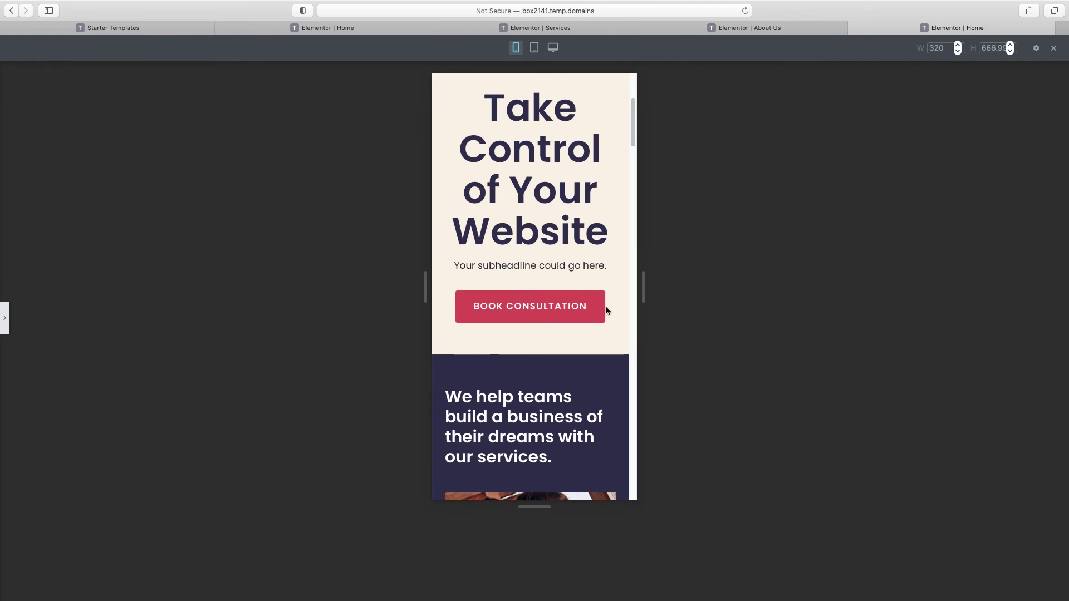
pyautogui.scroll(-8, 605, 308)
pyautogui.scroll(-13, 607, 306)
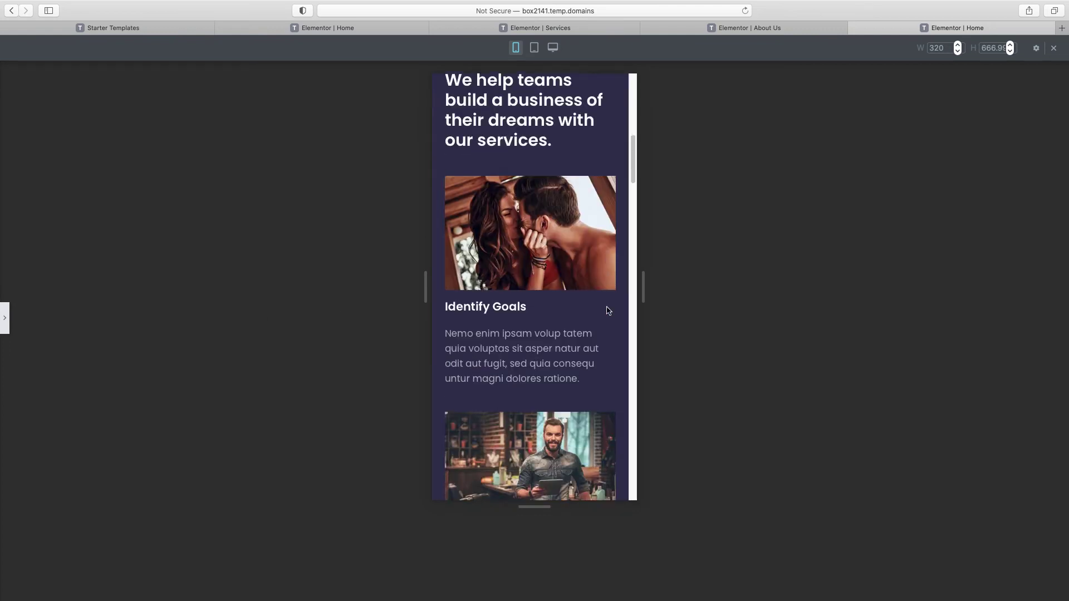
pyautogui.scroll(-10, 607, 310)
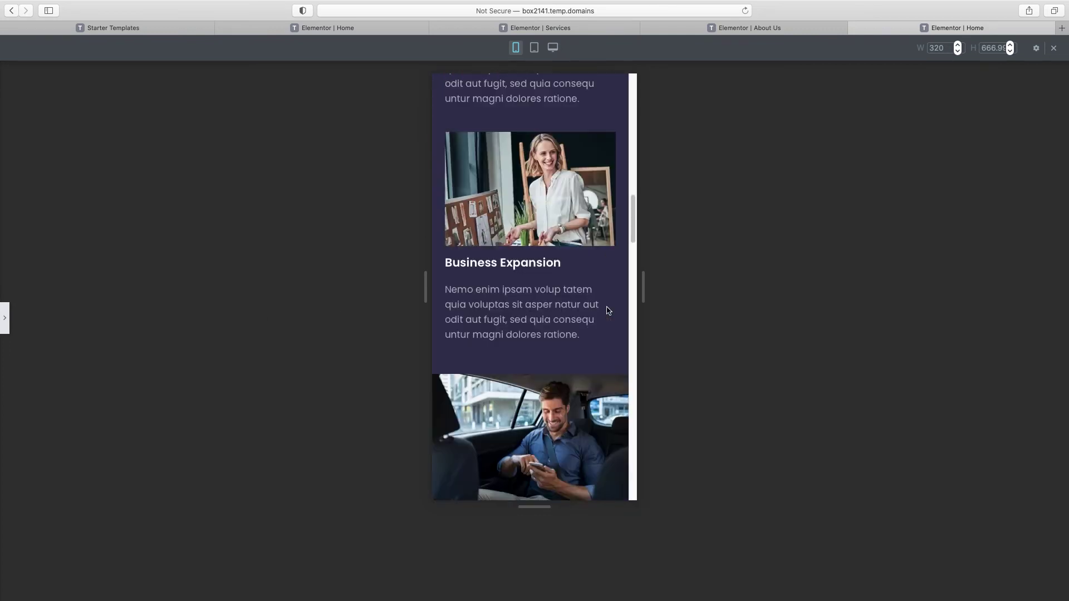
pyautogui.scroll(-10, 608, 311)
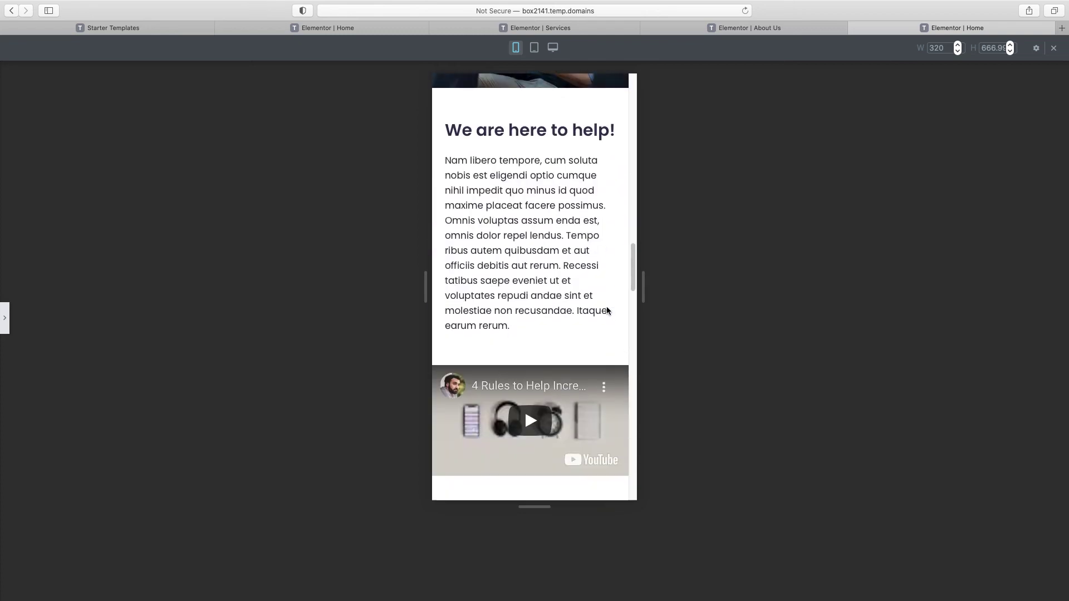
pyautogui.scroll(2, 607, 311)
pyautogui.scroll(-6, 608, 310)
pyautogui.scroll(-8, 608, 311)
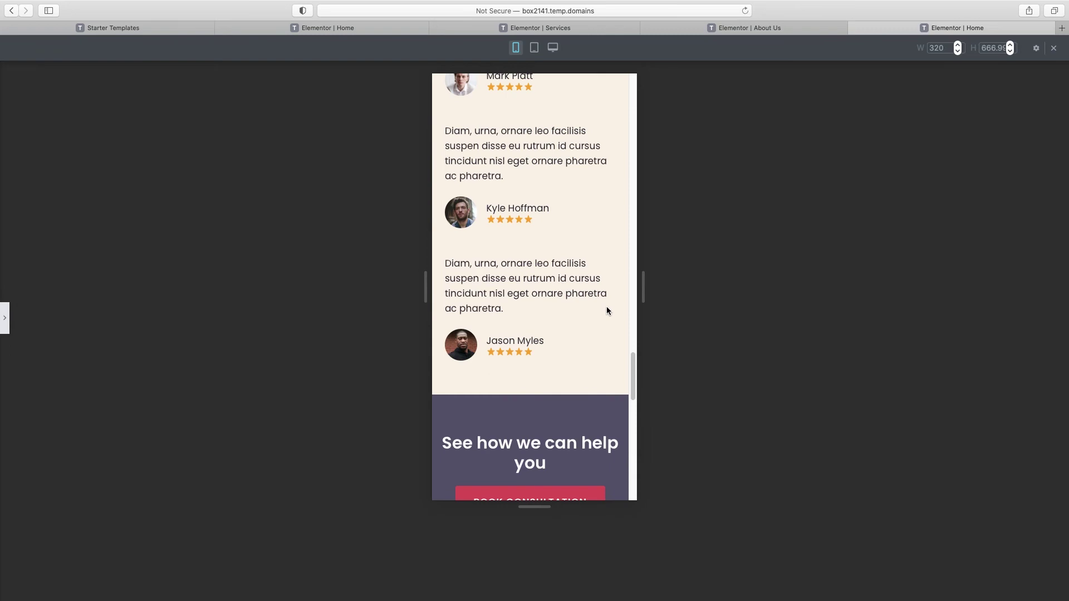
pyautogui.scroll(20, 607, 311)
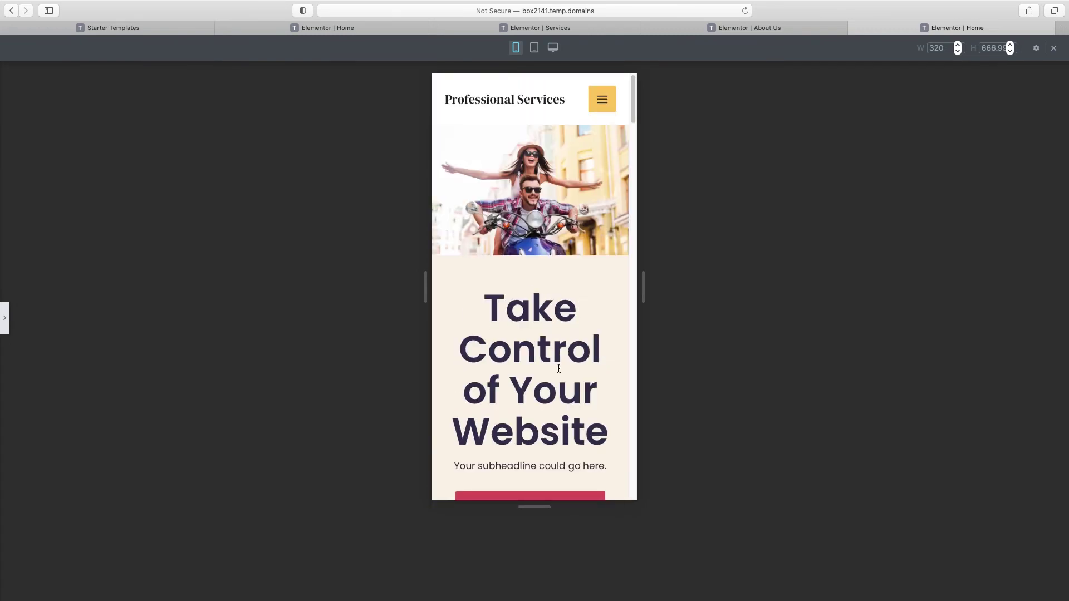
# Step: Set the 'Take Control of Your Website' heading's mobile typography size to 34 px
pyautogui.click(6, 319)
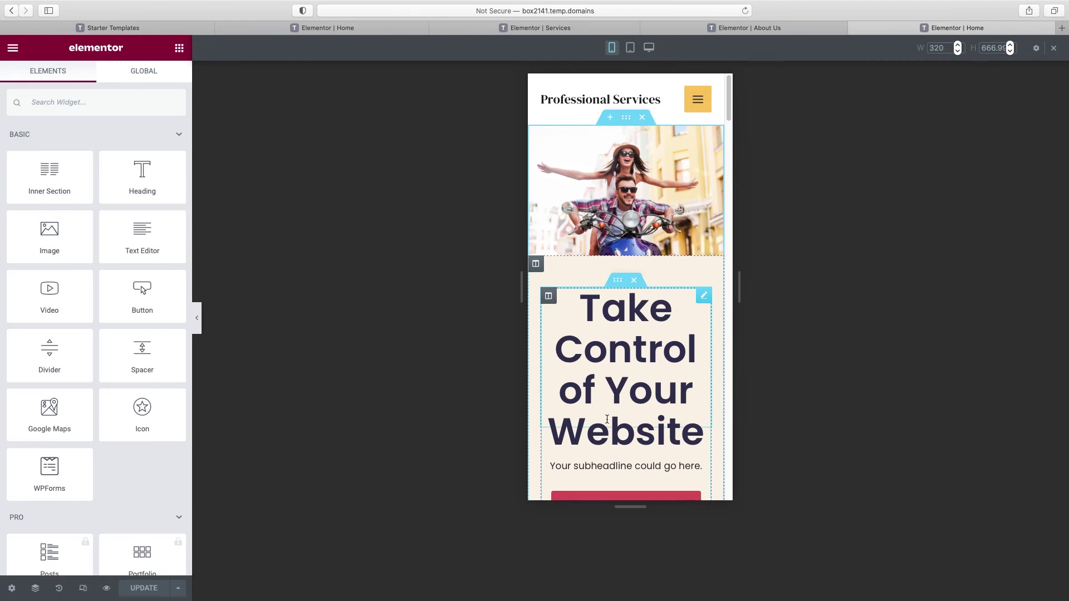
pyautogui.click(705, 297)
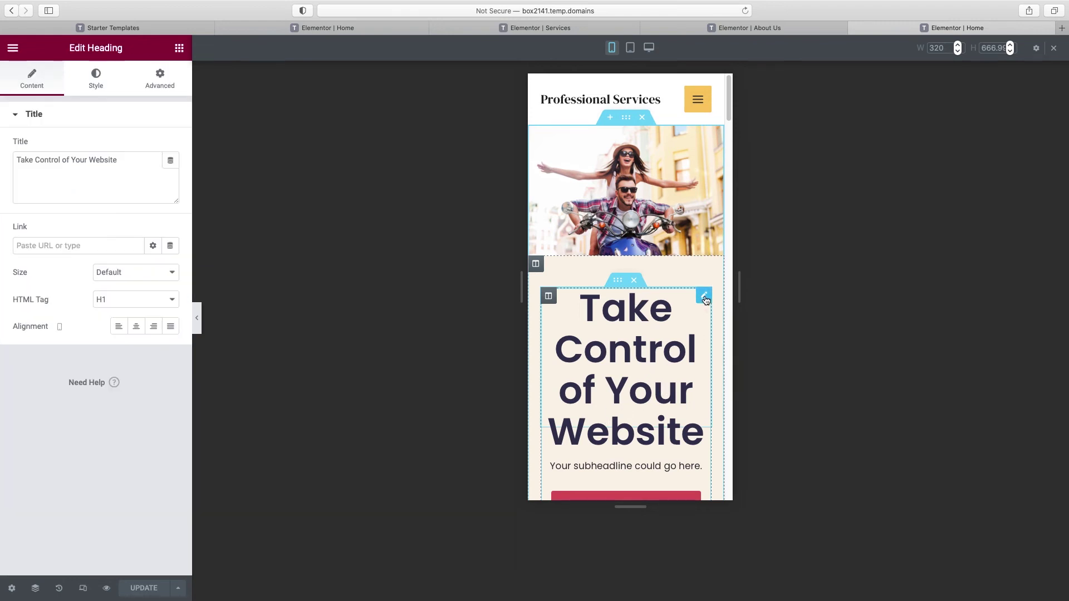
pyautogui.click(96, 83)
pyautogui.click(170, 173)
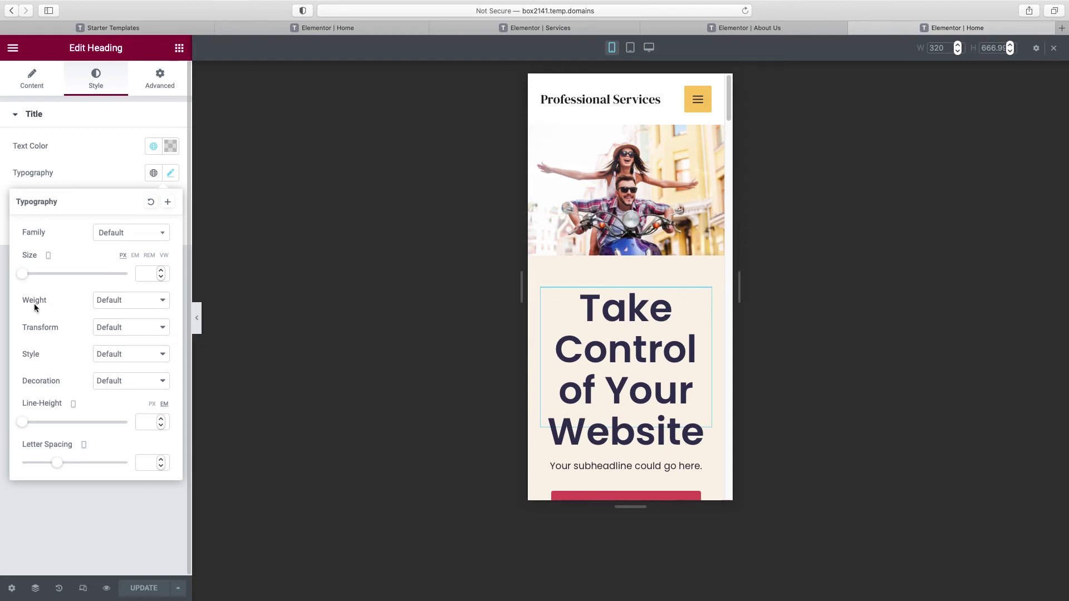
pyautogui.moveTo(24, 275); pyautogui.dragTo(42, 277)
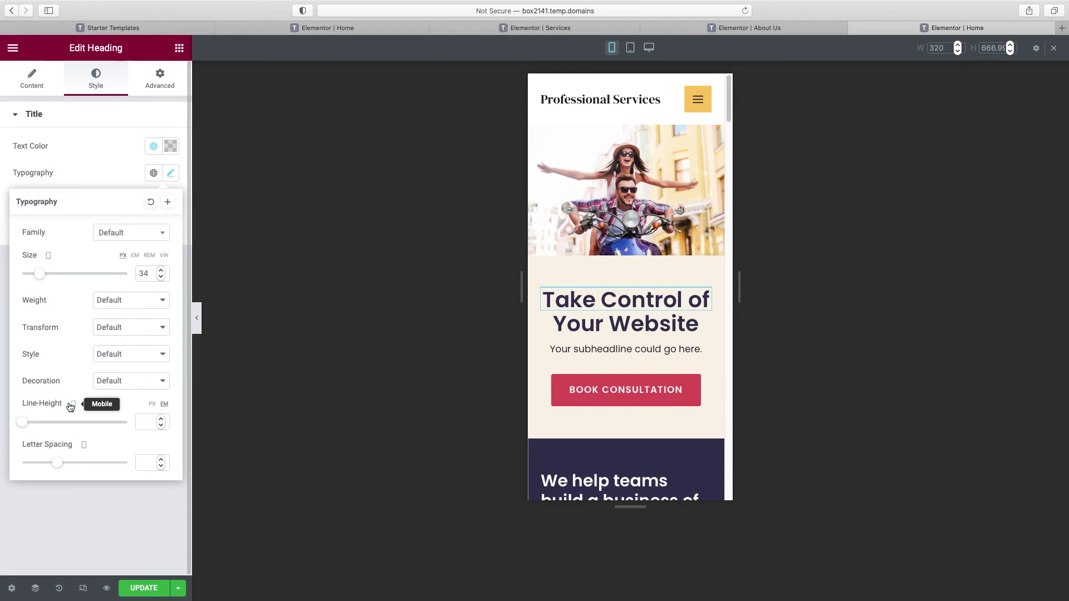
pyautogui.scroll(-5, 732, 133)
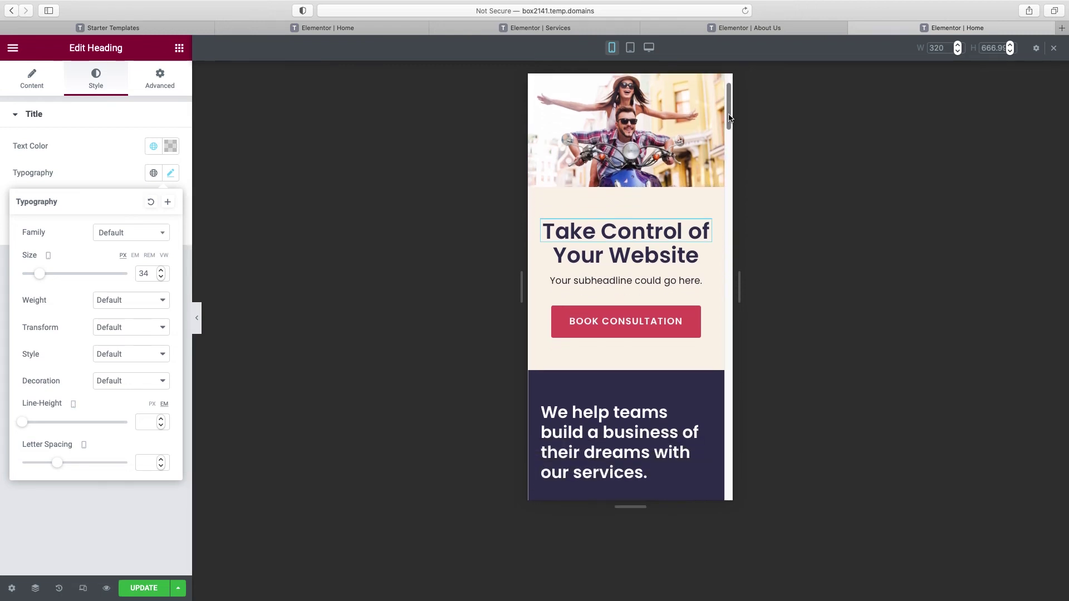
pyautogui.moveTo(731, 130); pyautogui.dragTo(733, 162)
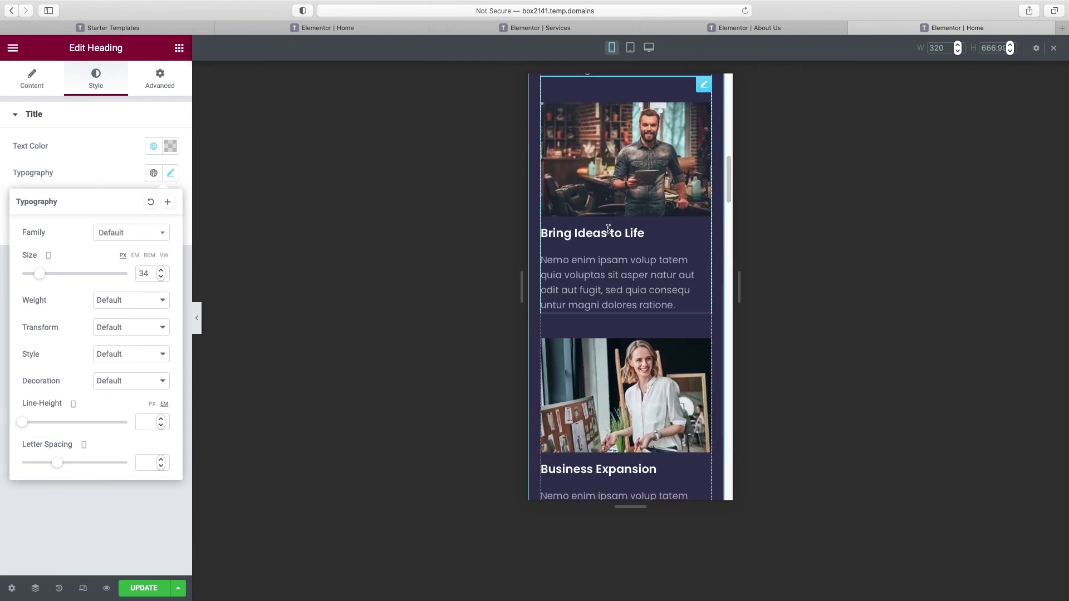
# Step: Select the Bring Ideas to Life image box and save the page with Update
pyautogui.click(602, 235)
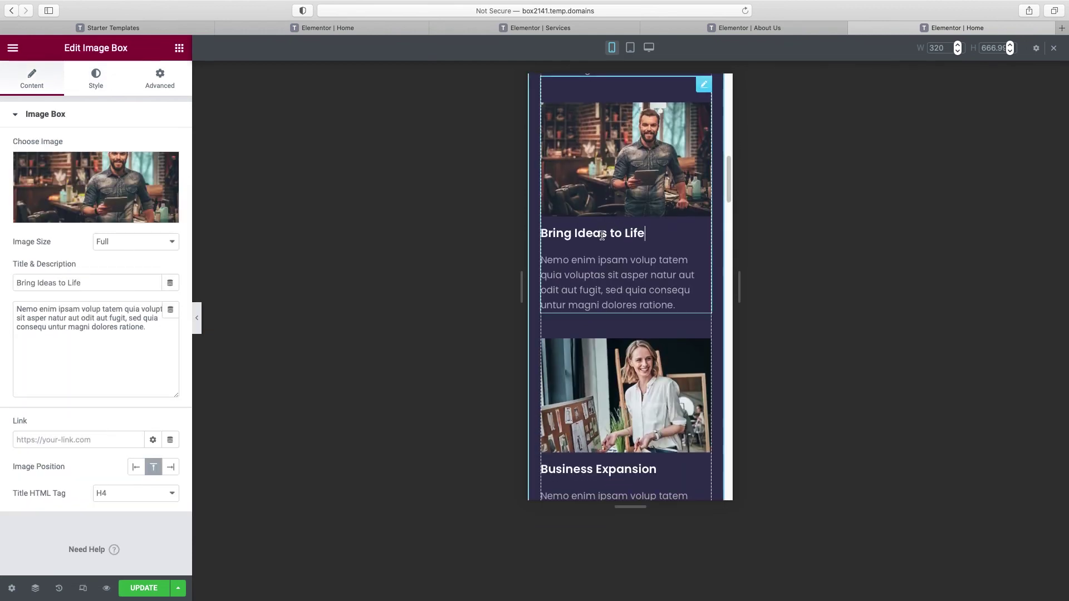
pyautogui.click(96, 76)
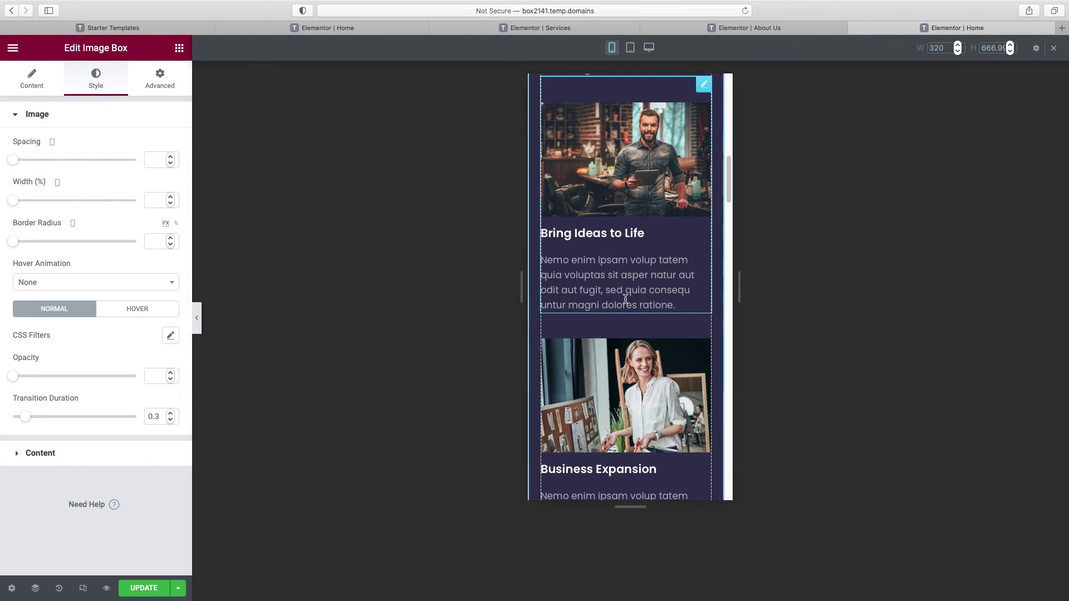
pyautogui.scroll(-1, 626, 299)
pyautogui.scroll(-5, 625, 299)
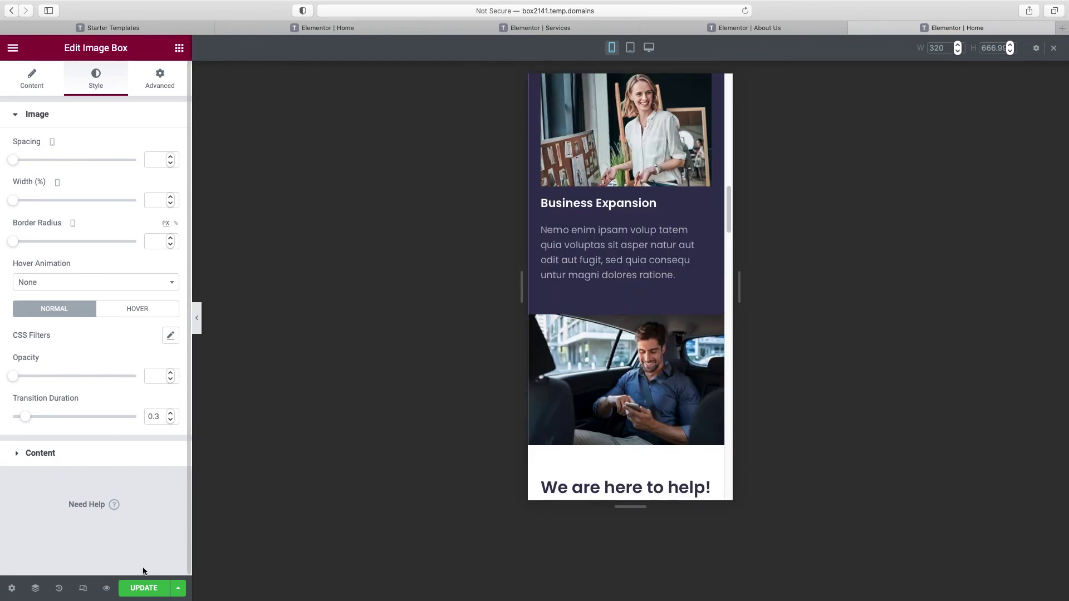
pyautogui.click(144, 589)
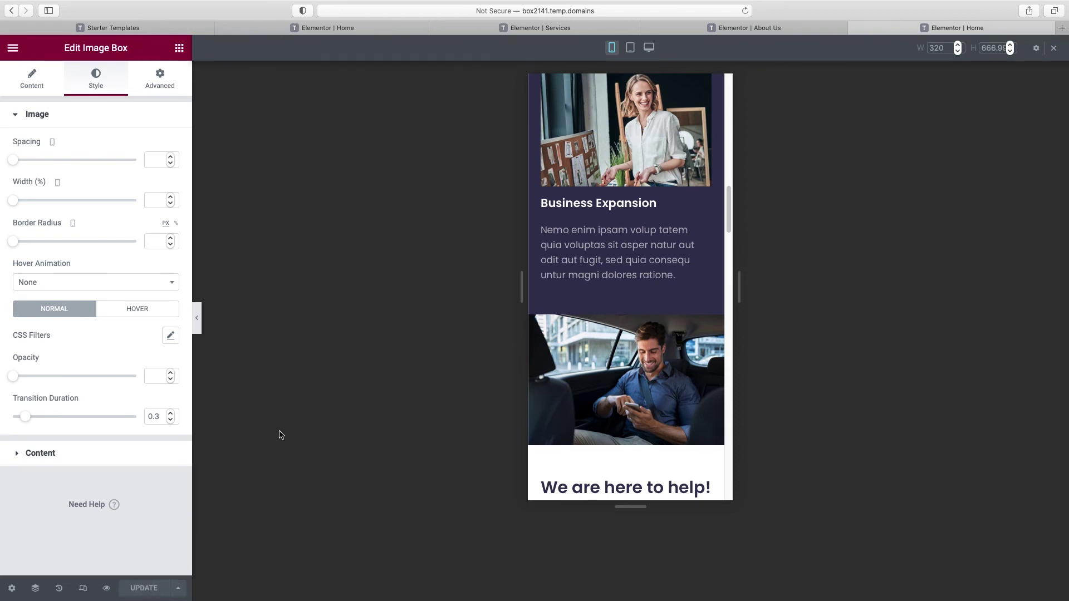
# Step: Exit responsive mode to view the Home page at desktop width
pyautogui.scroll(15, 594, 413)
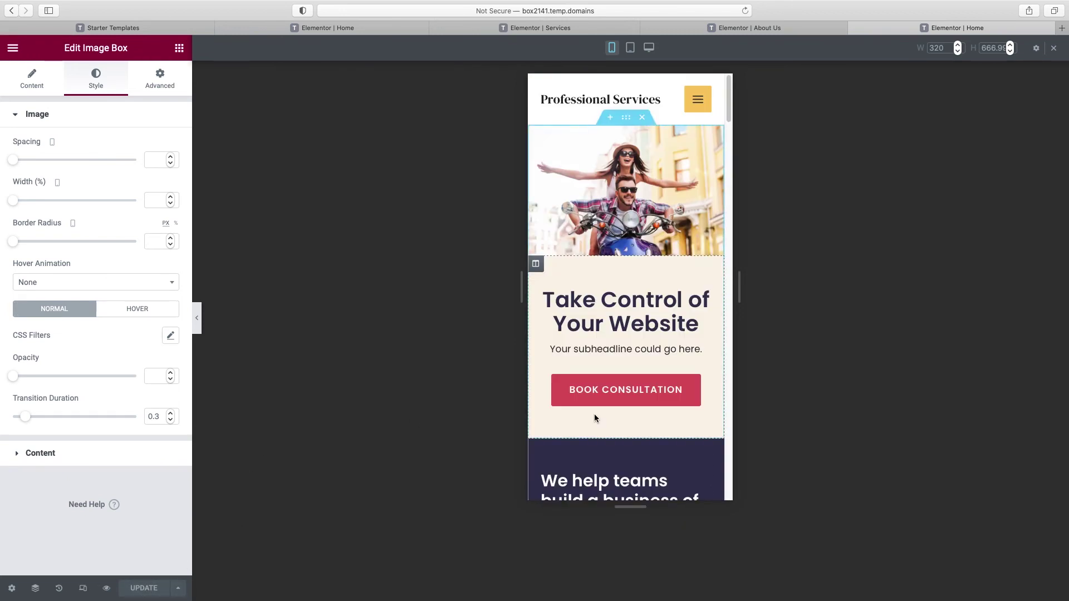
pyautogui.click(1054, 51)
pyautogui.scroll(-5, 557, 178)
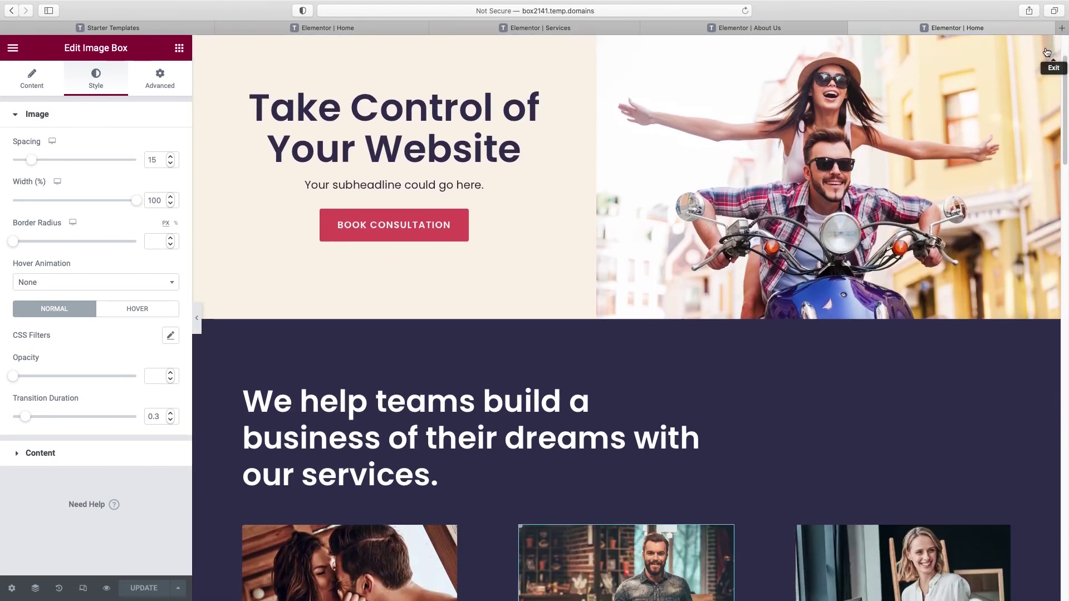
pyautogui.scroll(5, 592, 178)
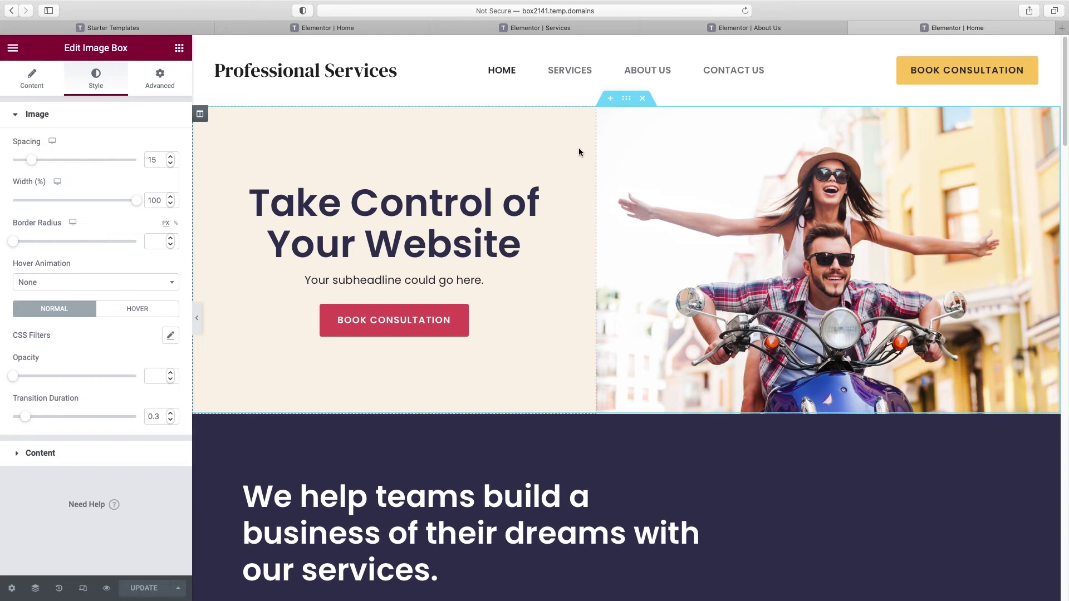
# Step: Exit Elementor to the WordPress dashboard and show the All Pages list
pyautogui.click(12, 51)
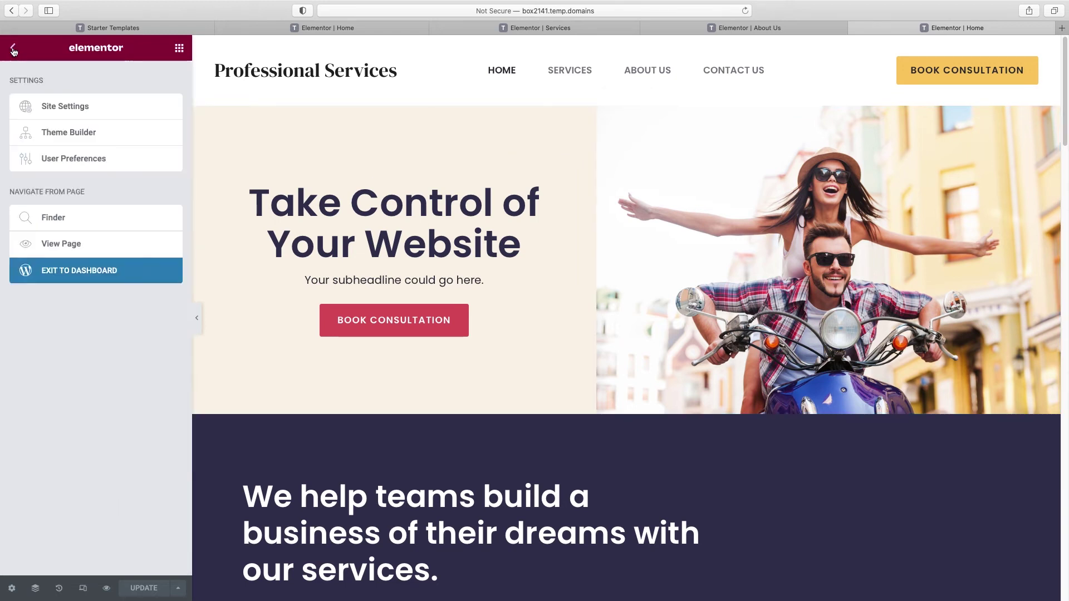
pyautogui.click(63, 274)
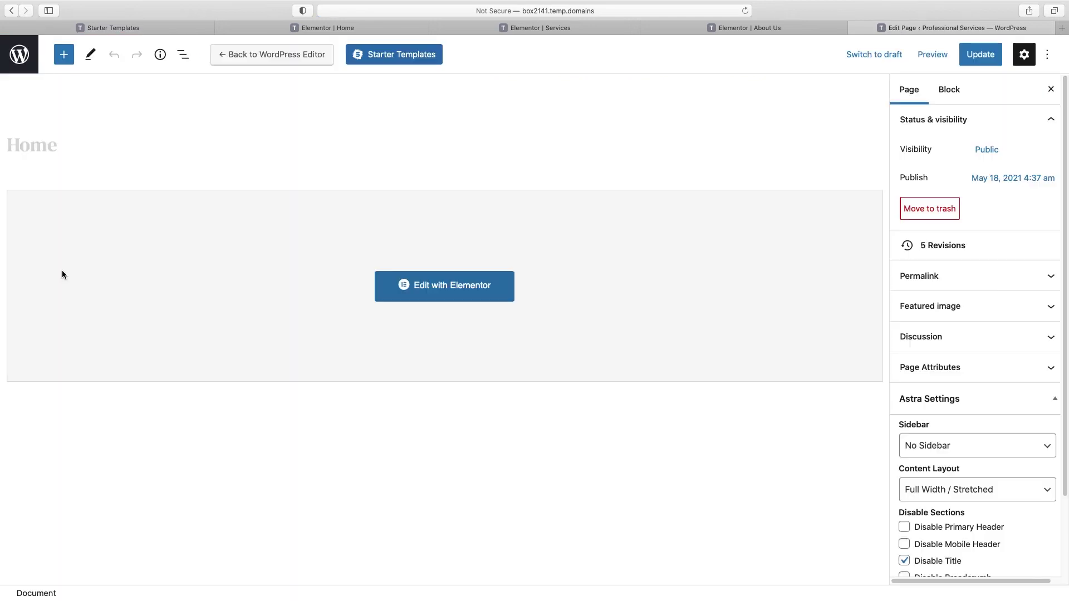
pyautogui.click(20, 58)
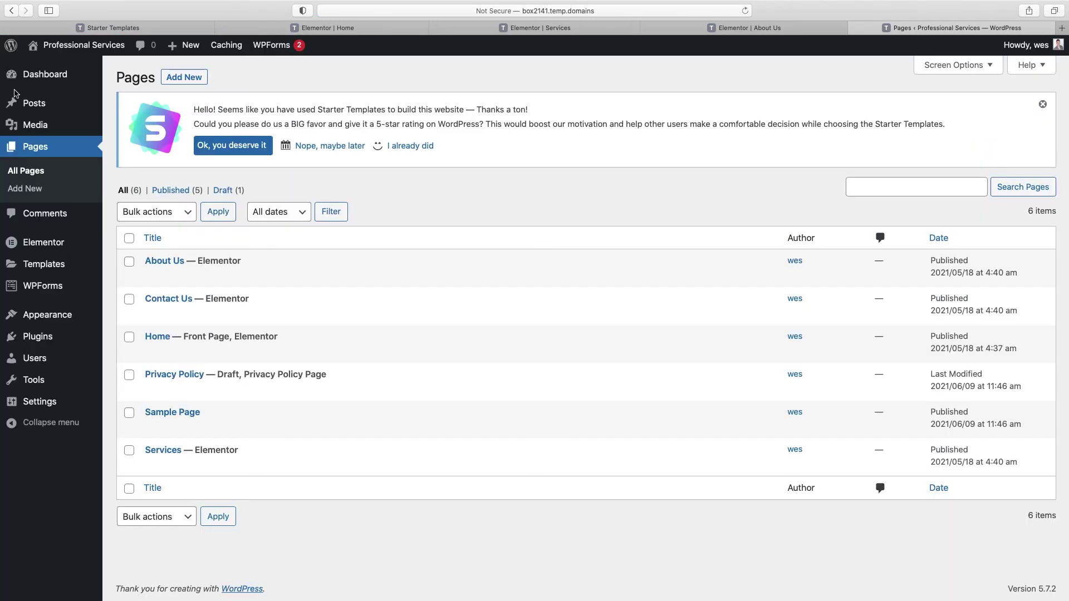
pyautogui.moveTo(42, 341)
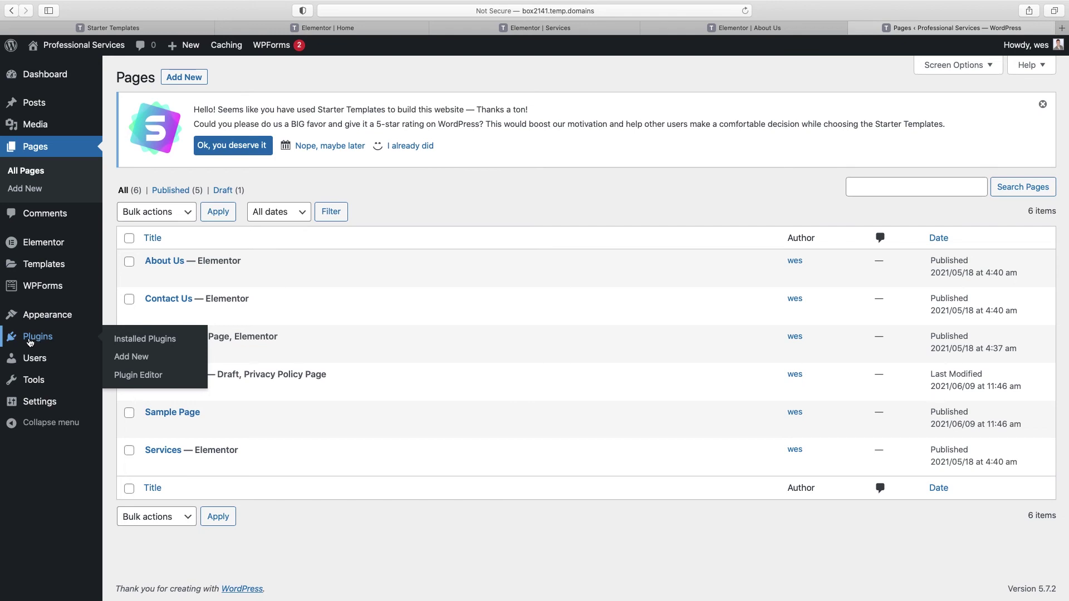
# Step: Search plugins for 'premium add ons for elementor', then install and activate Premium Addons for Elementor
pyautogui.click(132, 359)
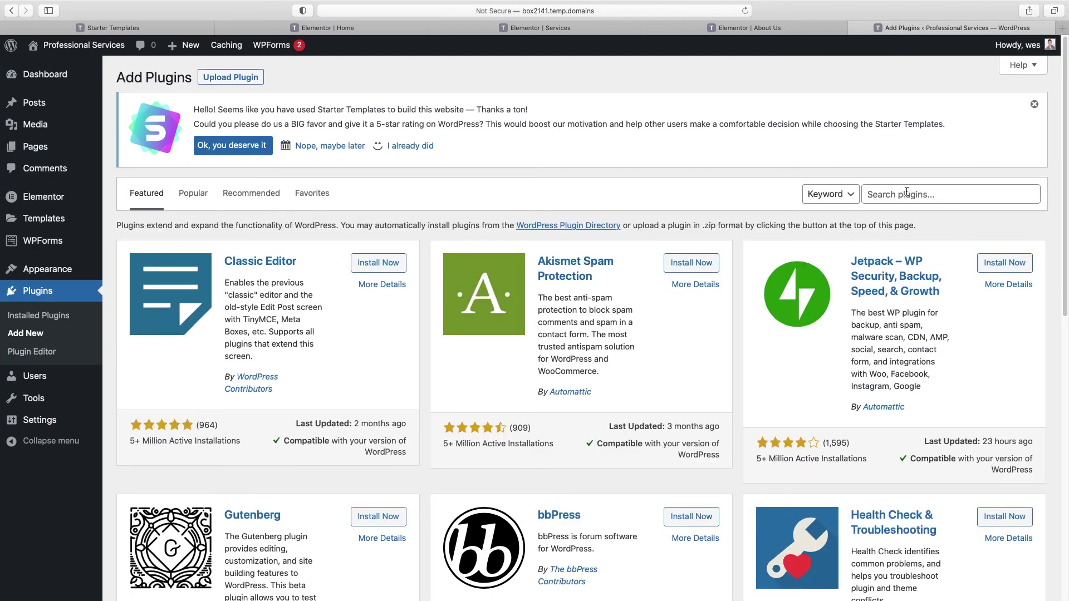
pyautogui.click(907, 192)
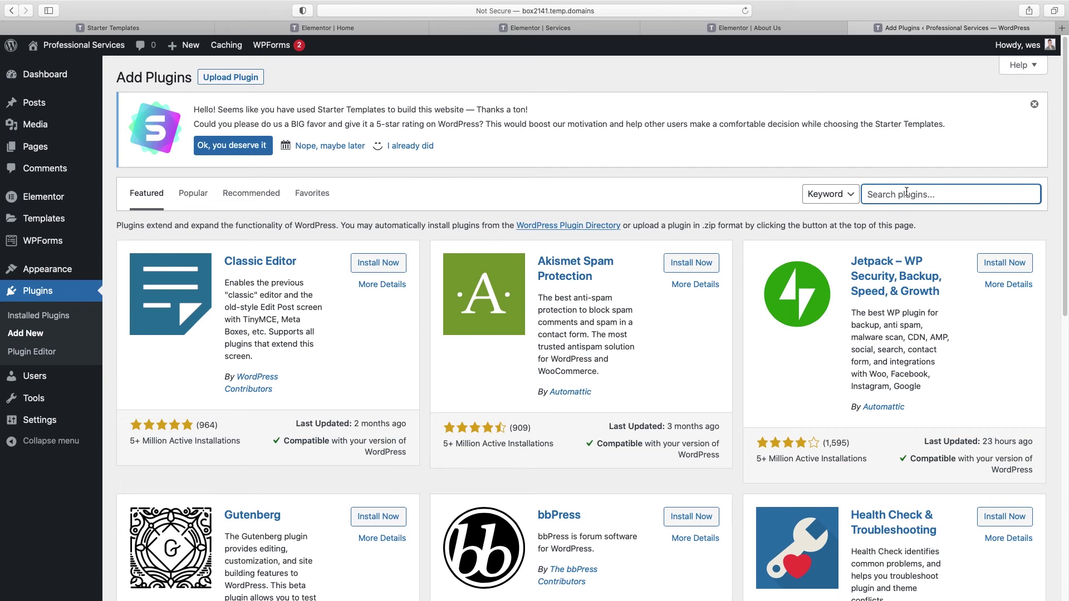
pyautogui.write('premium add ons for elementor')
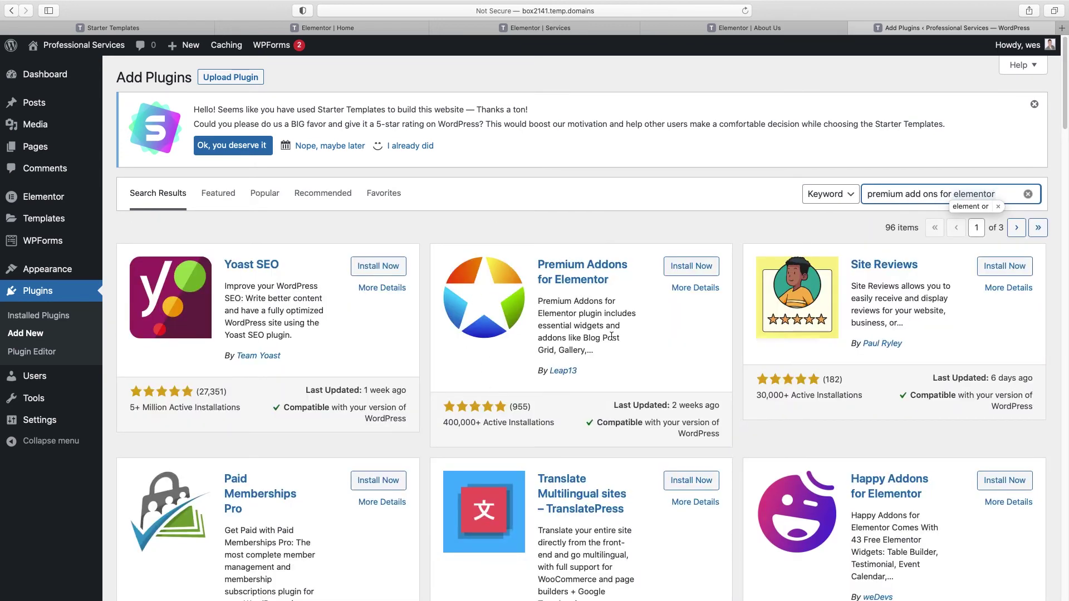
pyautogui.click(696, 273)
pyautogui.scroll(-3, 362, 429)
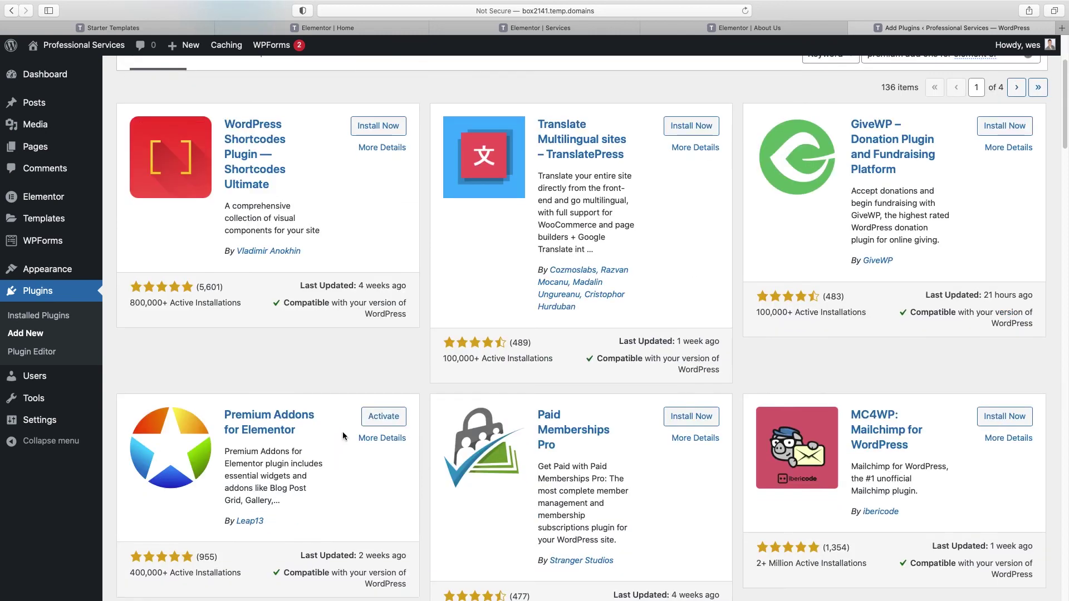
pyautogui.click(388, 418)
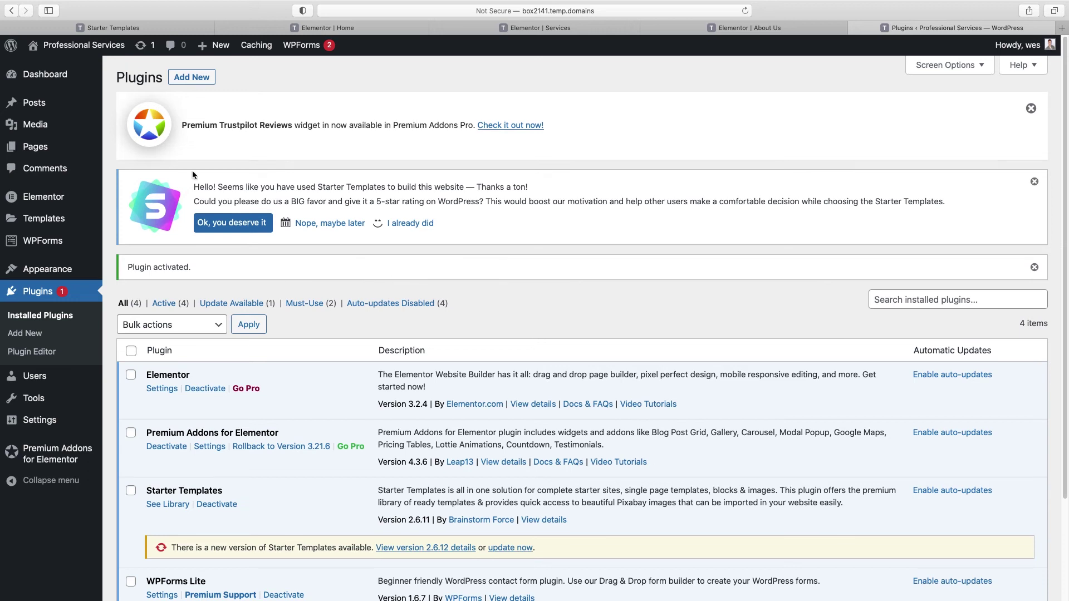
pyautogui.moveTo(33, 102)
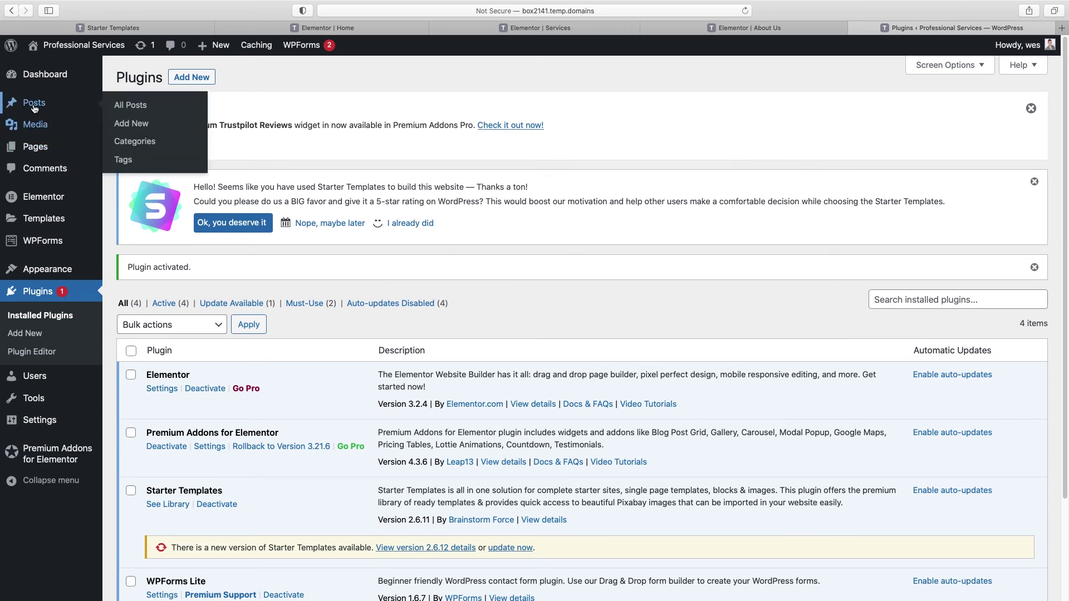
# Step: Make two duplicates of the Hello world! post with PA Duplicate
pyautogui.click(121, 105)
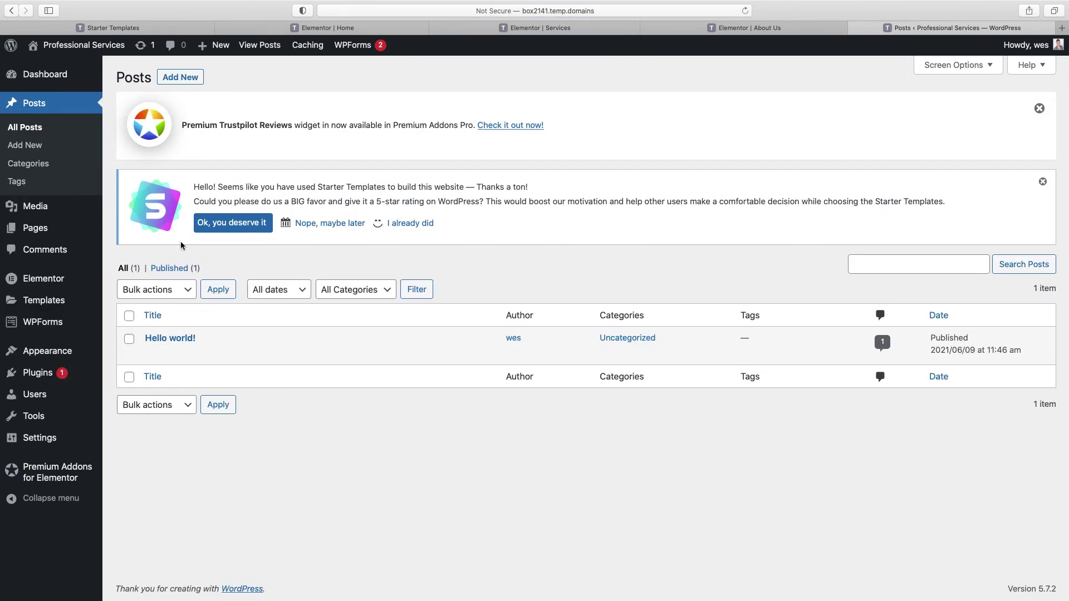
pyautogui.moveTo(176, 343)
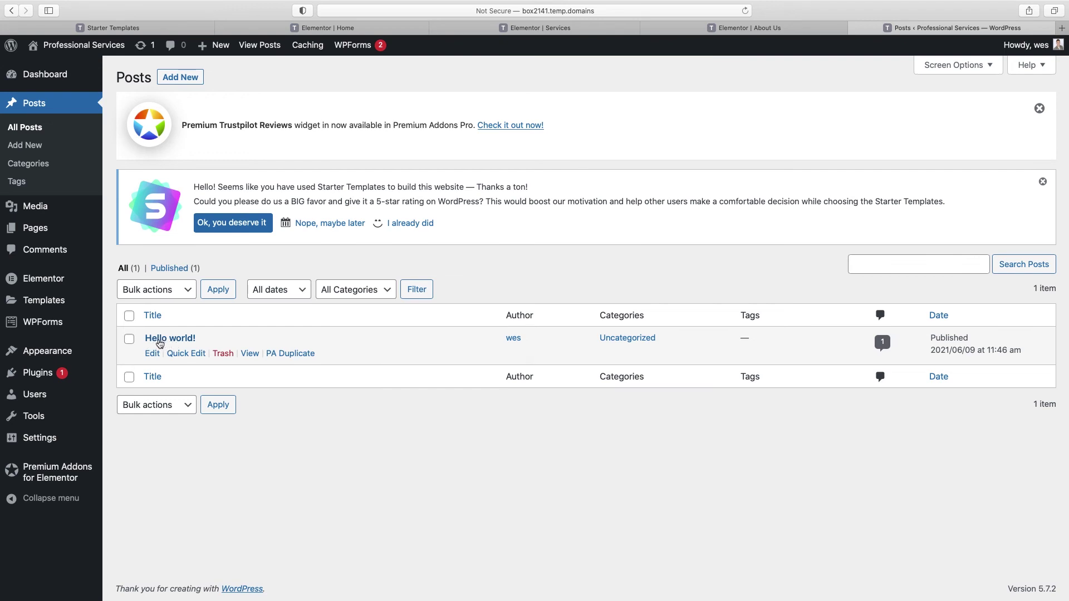
pyautogui.click(295, 356)
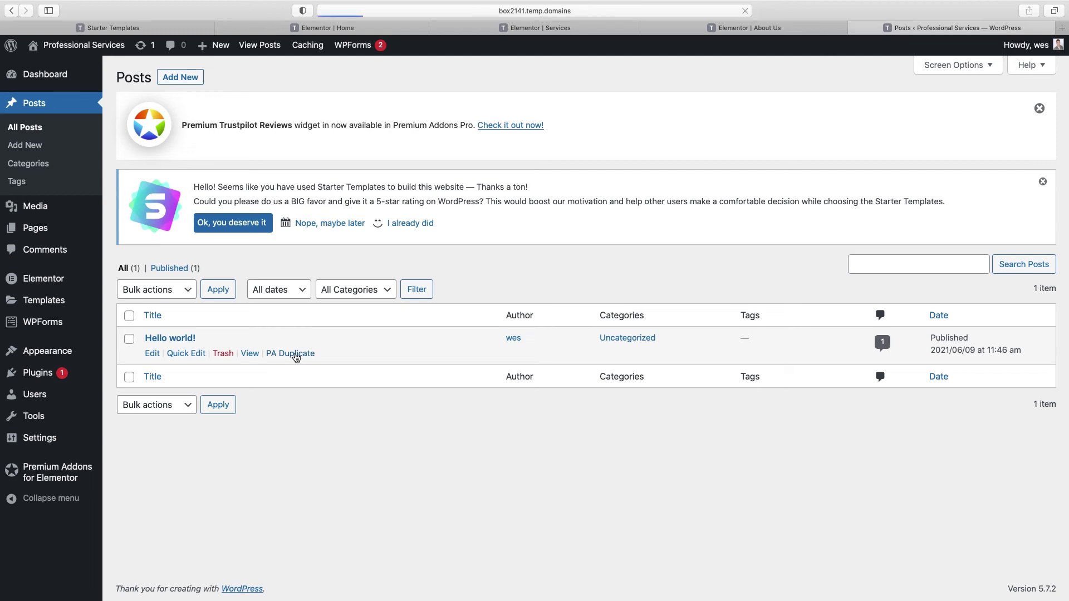
pyautogui.click(298, 393)
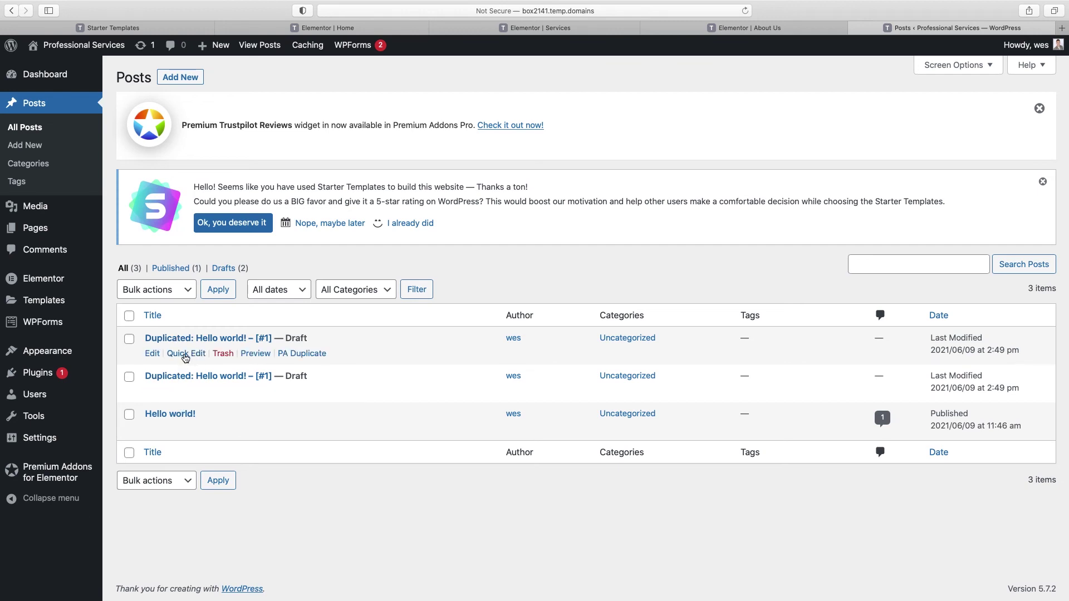
# Step: Set both 'Duplicated: Hello world!' drafts to Published via Quick Edit, then open the first copy
pyautogui.click(186, 355)
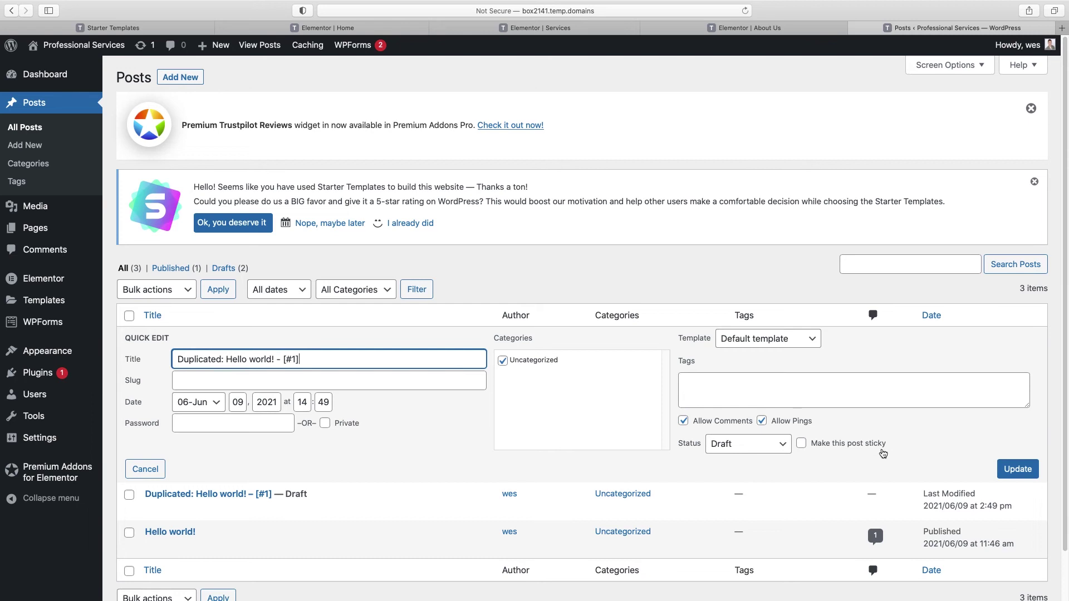
pyautogui.click(775, 445)
pyautogui.click(726, 422)
pyautogui.click(1017, 470)
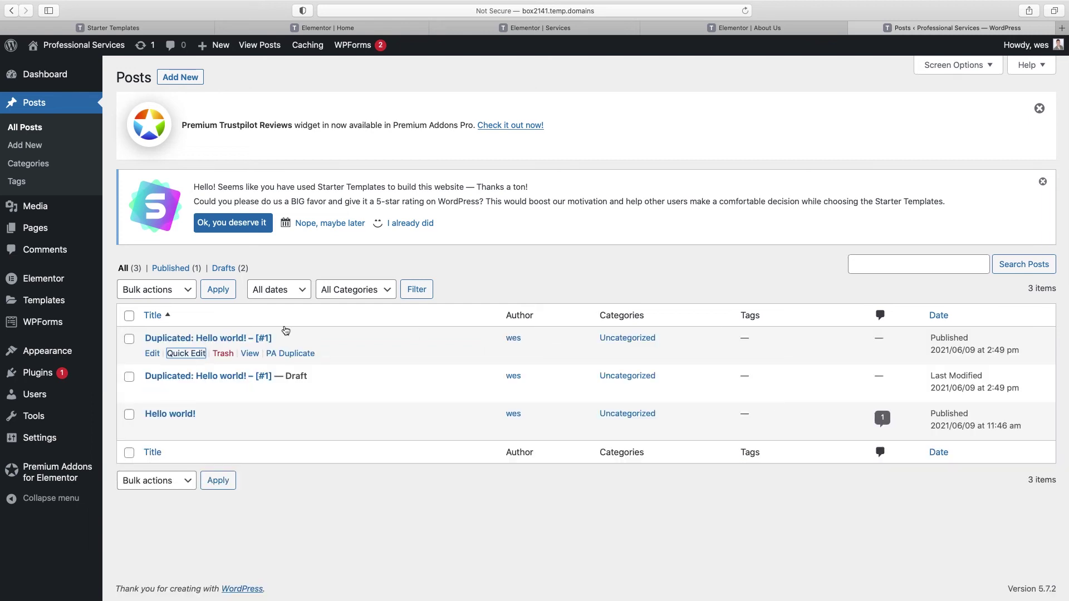
pyautogui.click(183, 393)
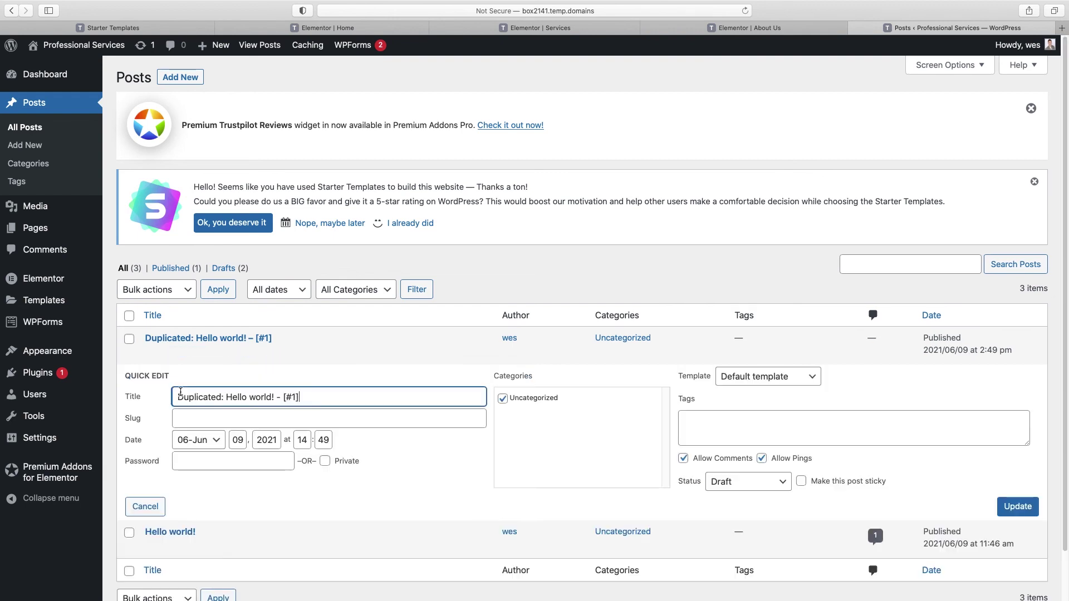
pyautogui.click(781, 488)
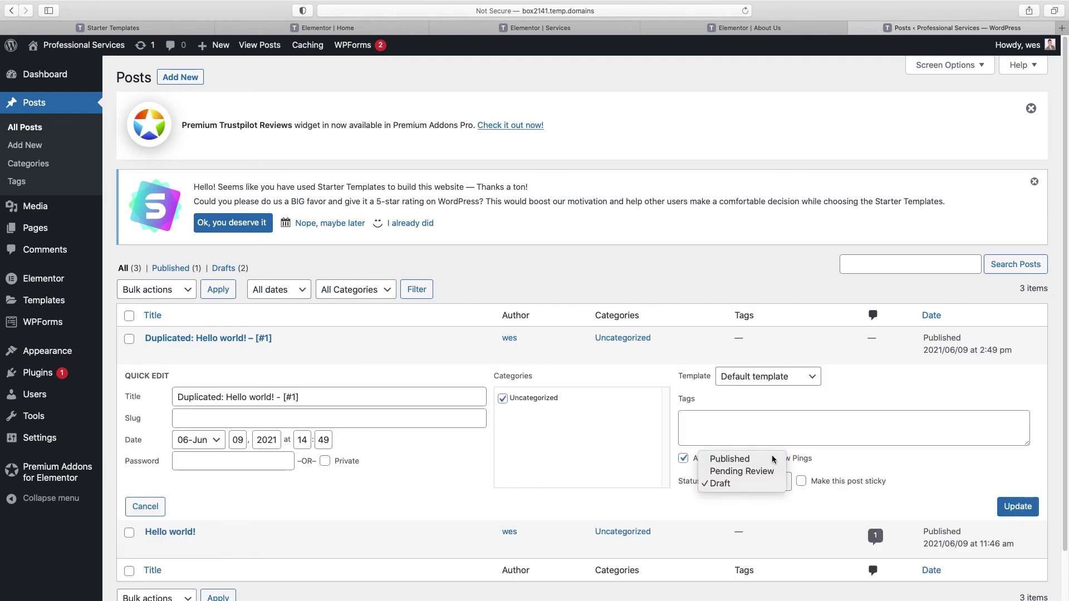
pyautogui.click(729, 456)
pyautogui.click(1026, 509)
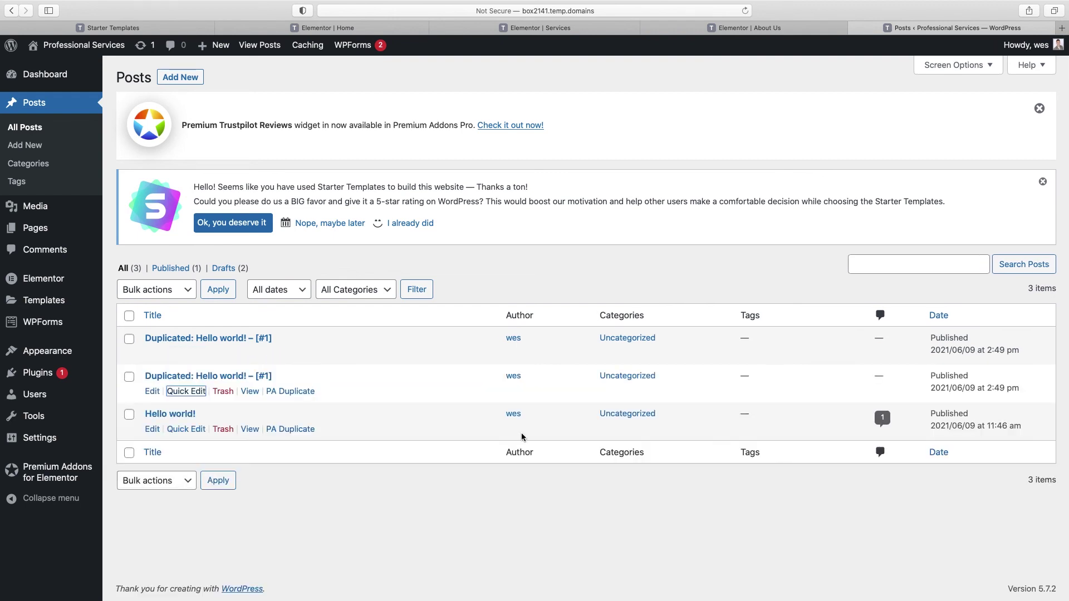
pyautogui.click(184, 341)
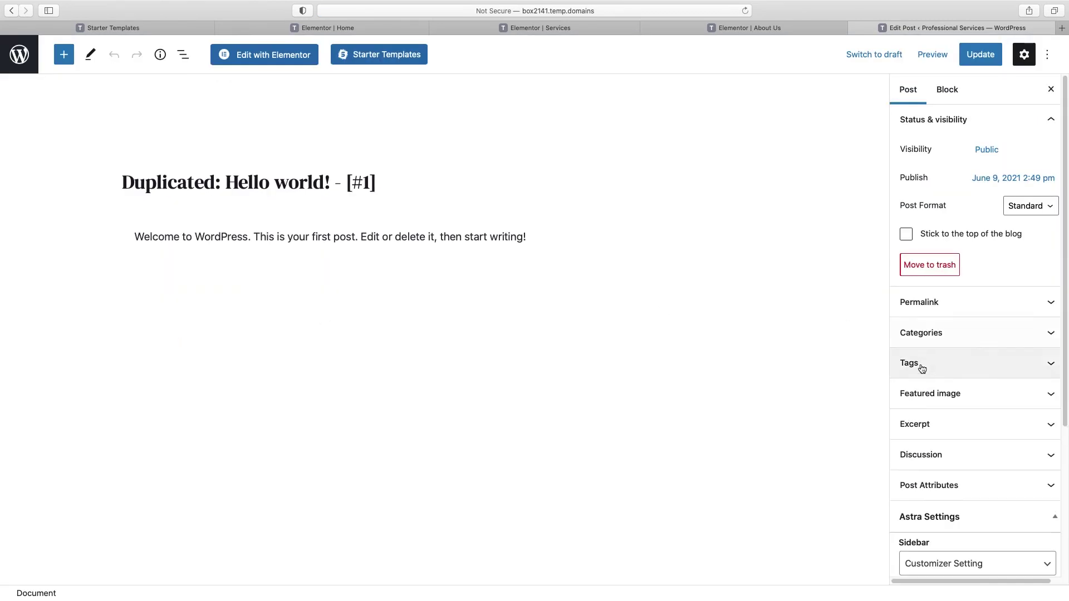
# Step: Give the first duplicated post the man-in-the-car photo as featured image and update it
pyautogui.click(929, 396)
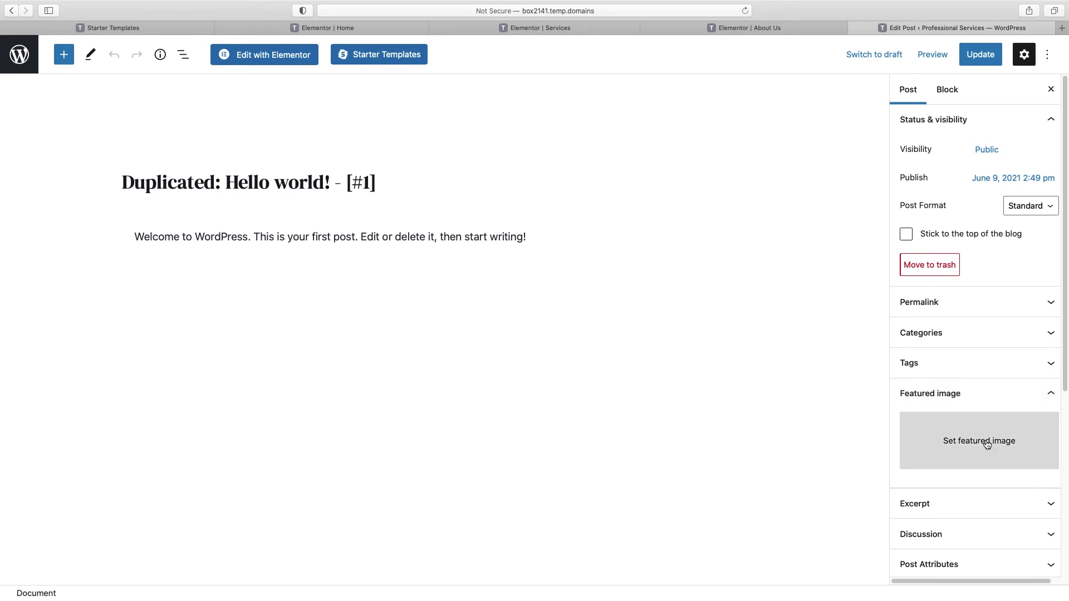
pyautogui.click(987, 444)
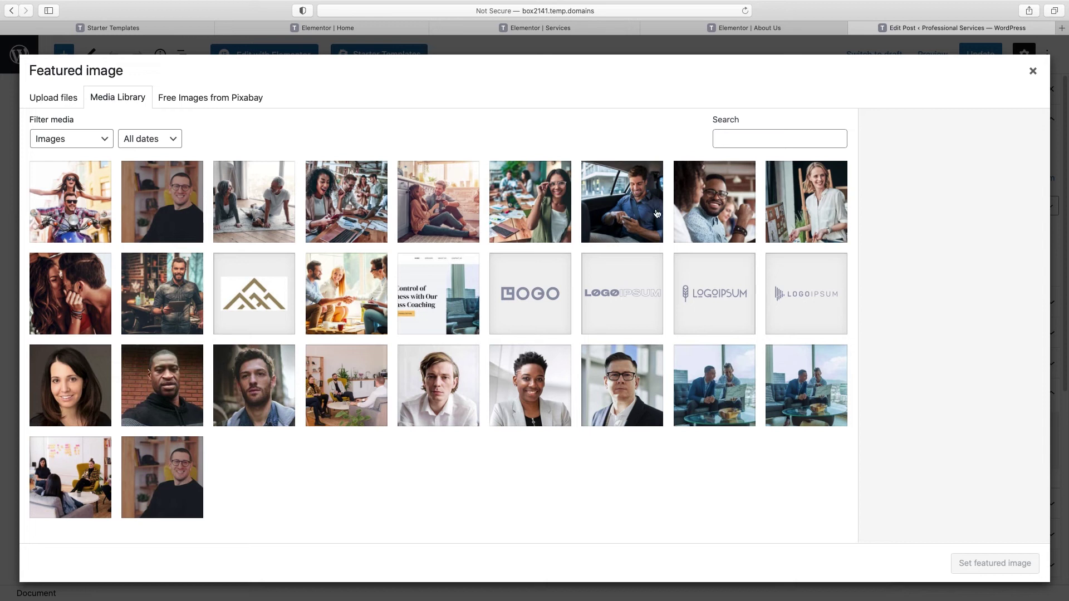
pyautogui.click(625, 214)
pyautogui.click(995, 563)
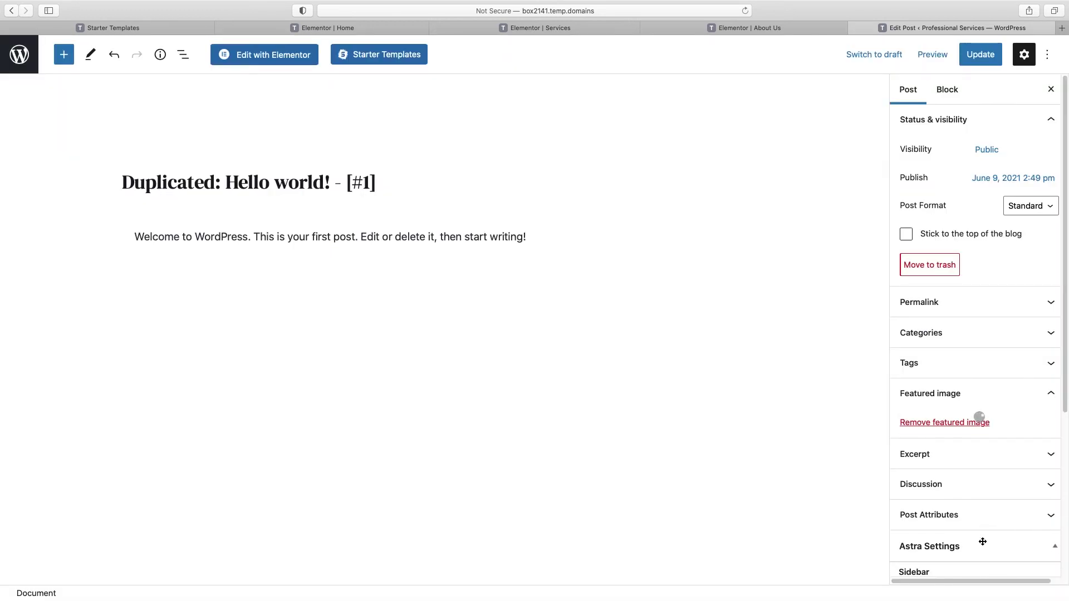
pyautogui.click(979, 58)
pyautogui.click(17, 57)
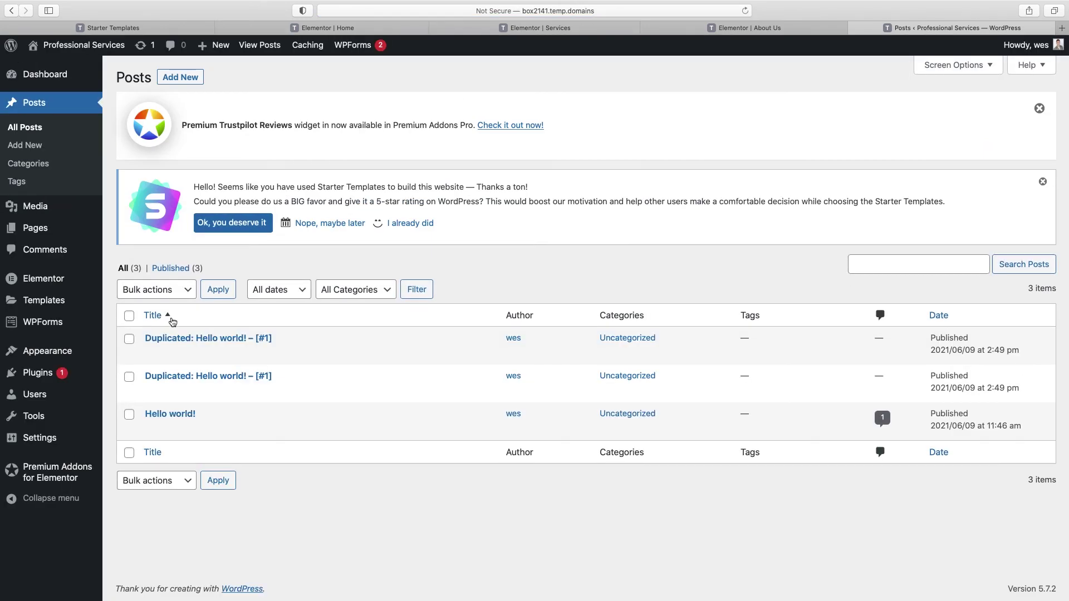
# Step: Give the second duplicated post the smiling-woman-with-glasses photo as featured image and update it
pyautogui.click(174, 376)
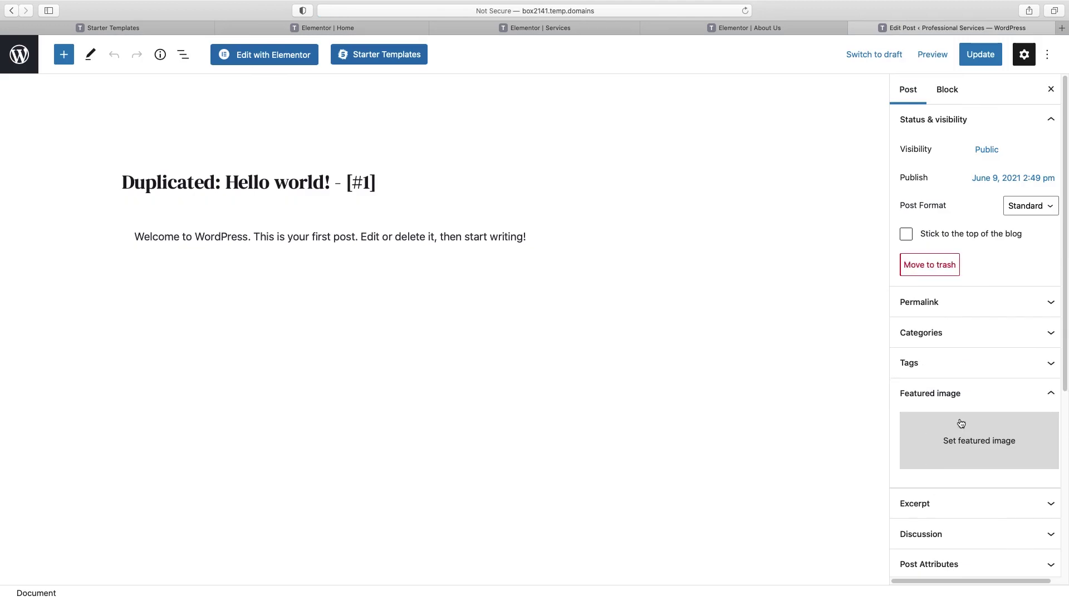
pyautogui.click(961, 443)
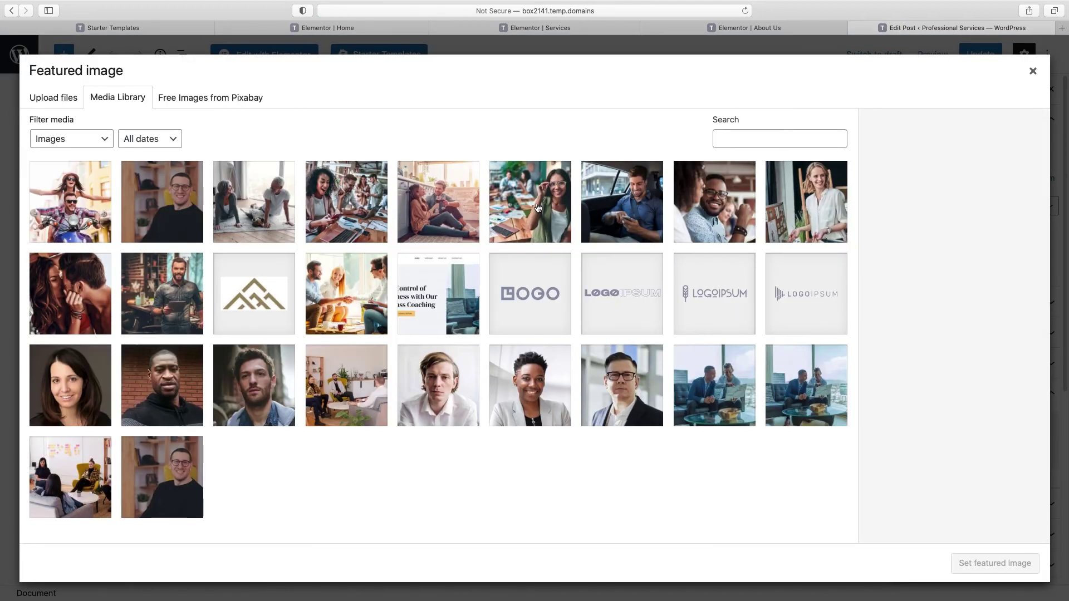
pyautogui.click(538, 208)
pyautogui.click(1020, 564)
pyautogui.click(983, 54)
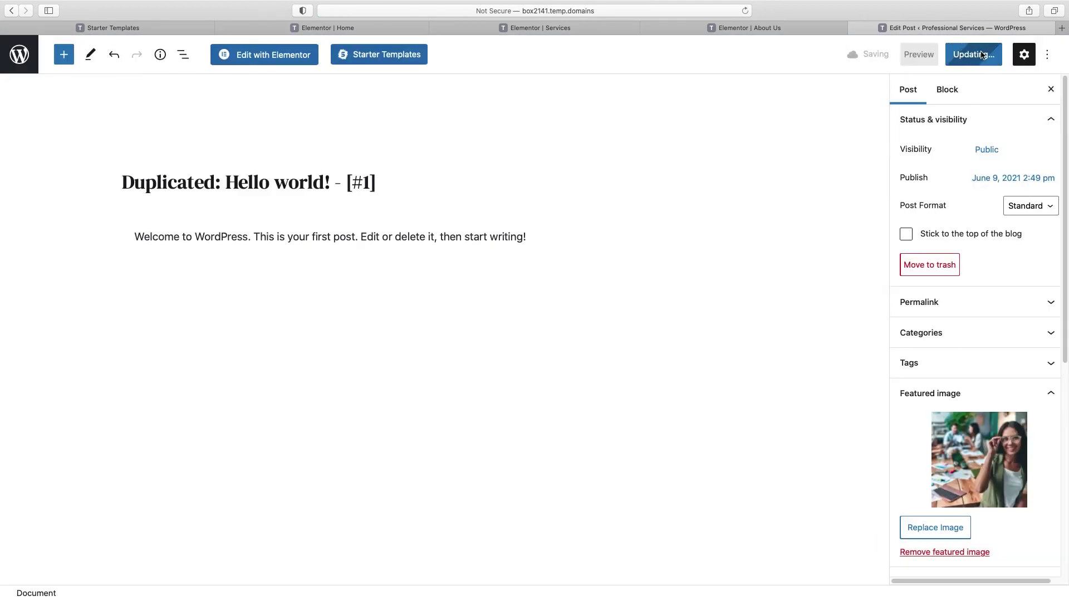
pyautogui.click(19, 54)
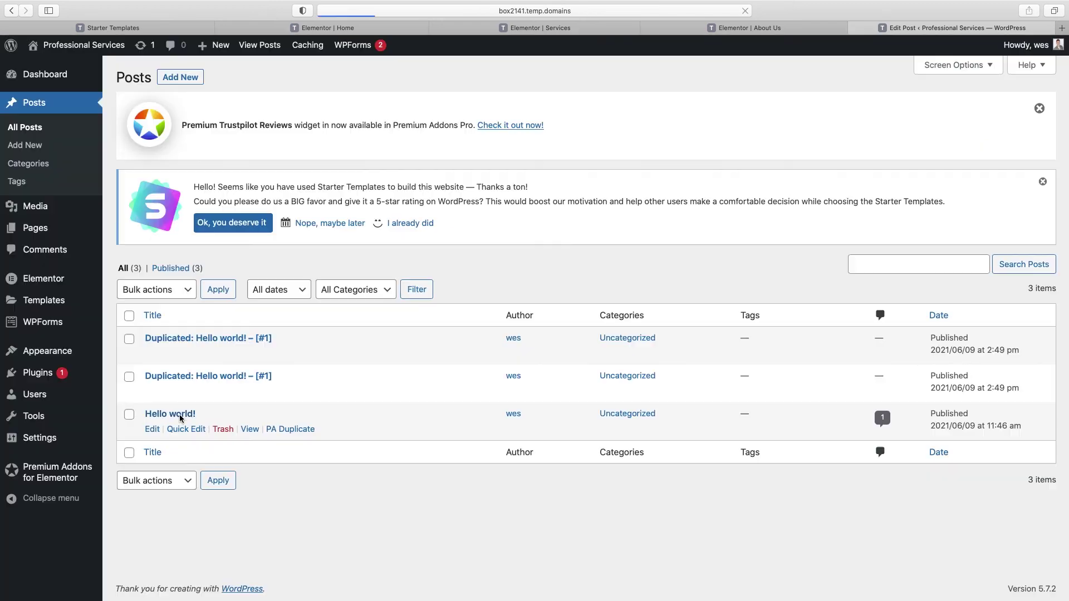
# Step: Add a featured photo to the Hello world! post, update it, and return to All Posts
pyautogui.click(179, 416)
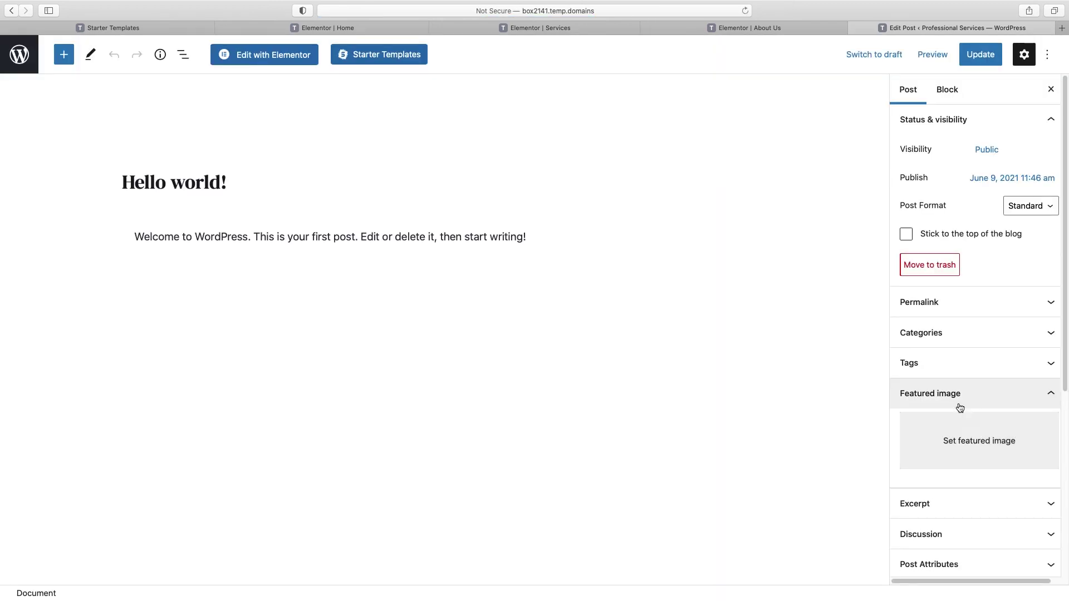
pyautogui.click(963, 441)
pyautogui.click(715, 202)
pyautogui.click(991, 563)
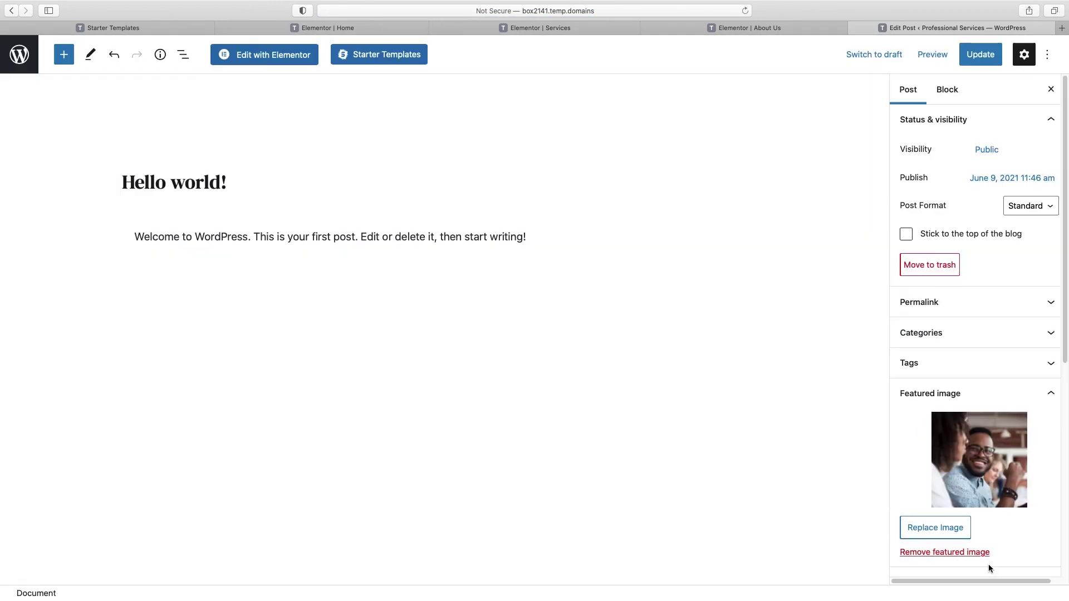
pyautogui.click(979, 55)
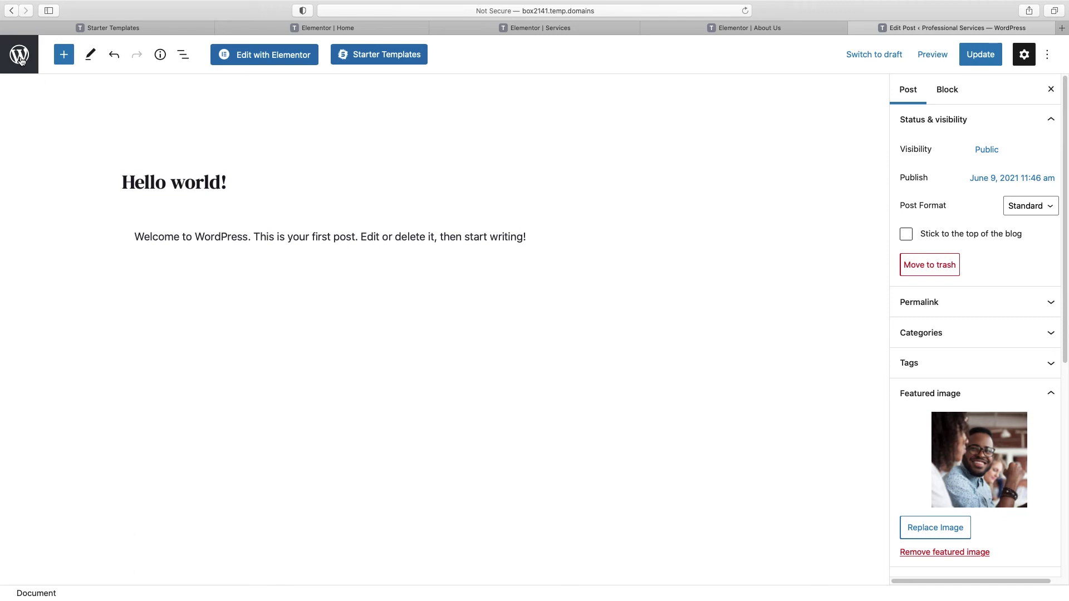
pyautogui.click(19, 55)
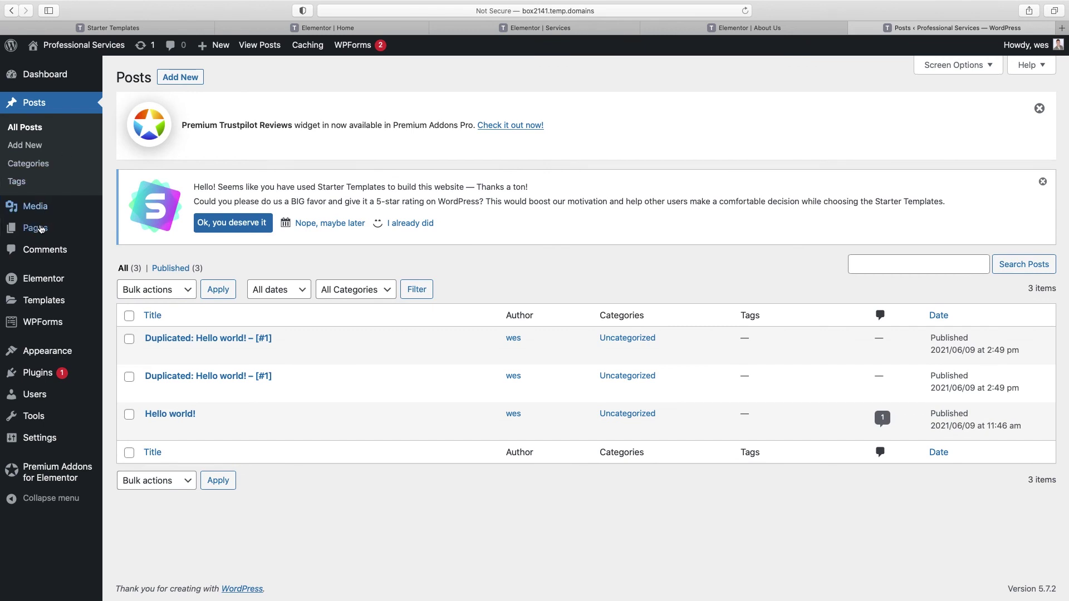
# Step: Duplicate the About Us page with PA Duplicate
pyautogui.click(37, 227)
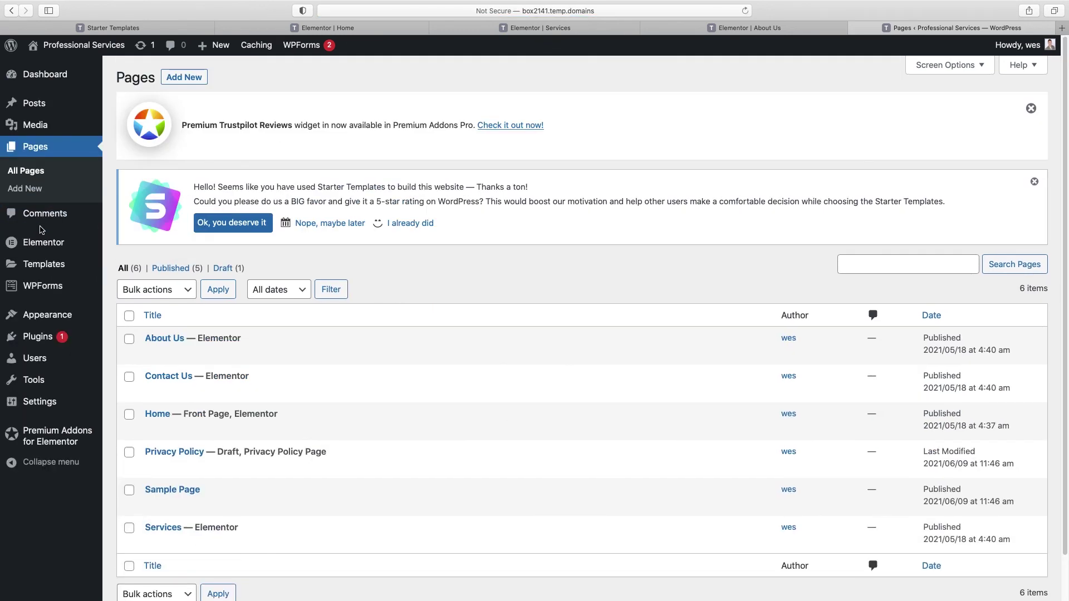
pyautogui.moveTo(180, 341)
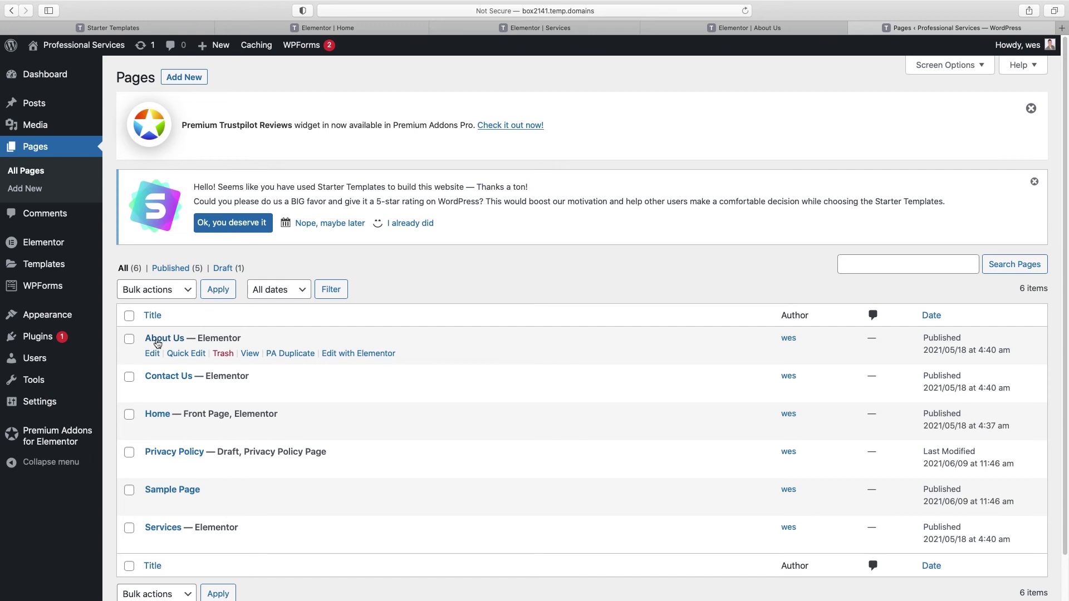
pyautogui.click(289, 355)
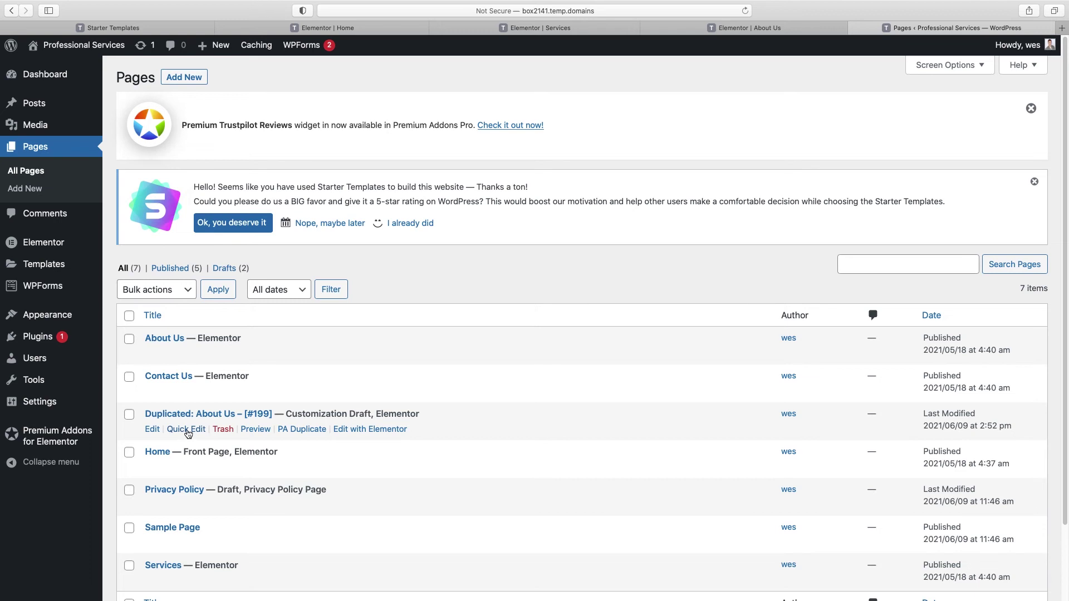
# Step: Retitle the duplicate 'Blog', publish it, and open it in Elementor
pyautogui.click(188, 429)
pyautogui.tripleClick(290, 434)
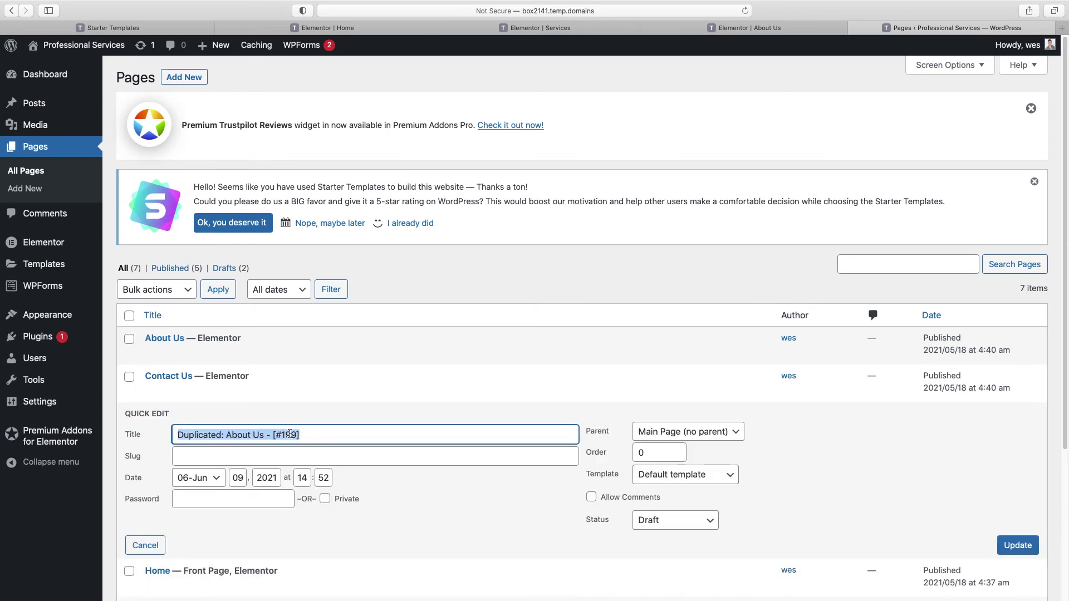
pyautogui.write('Blog')
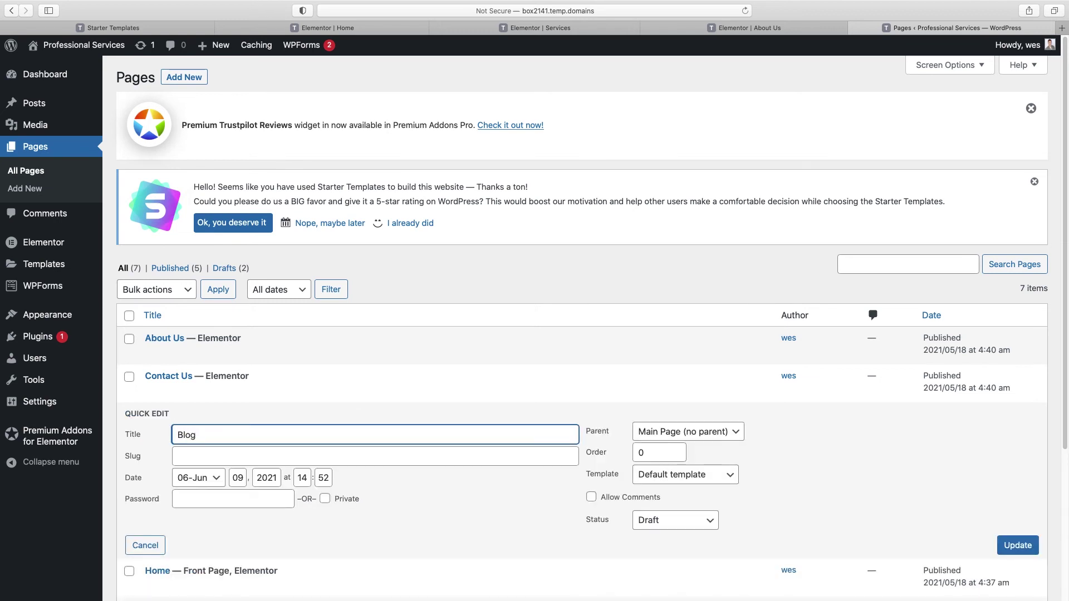
pyautogui.click(693, 523)
pyautogui.click(682, 500)
pyautogui.click(1013, 545)
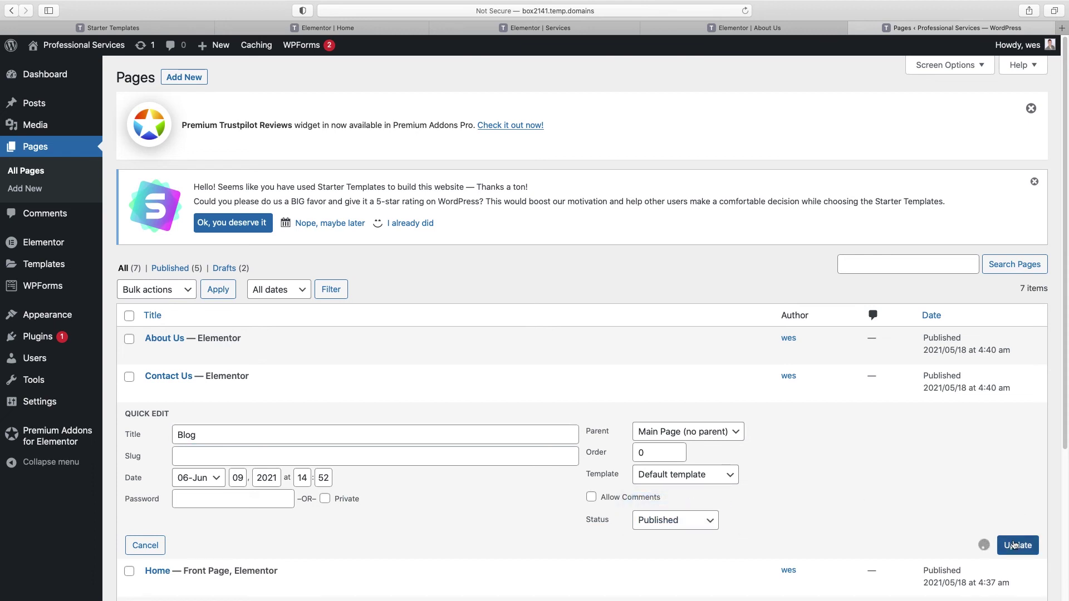
pyautogui.click(368, 432)
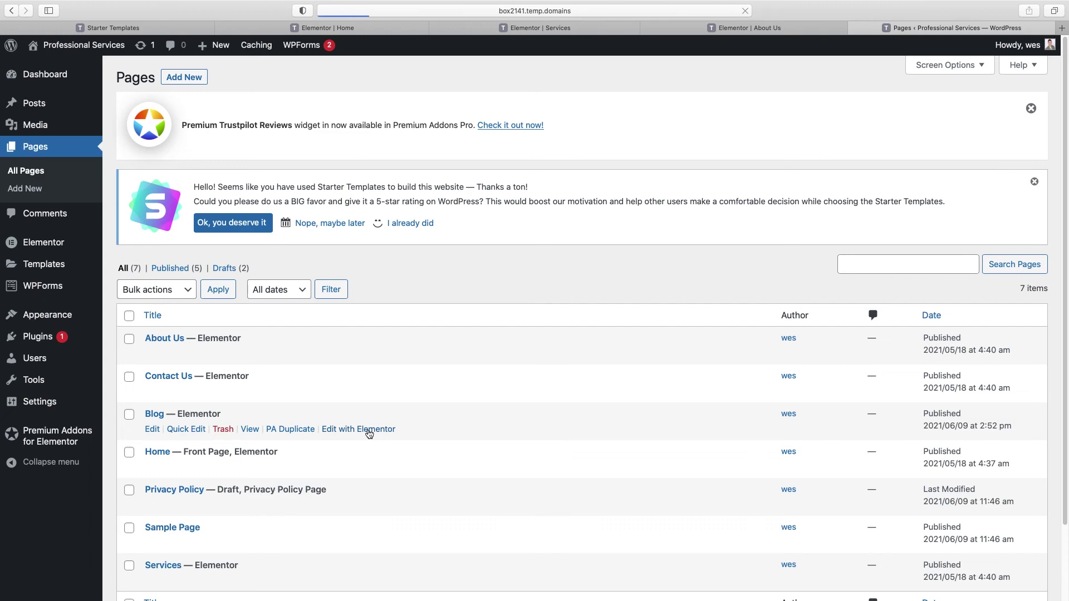
# Step: Delete the hero photo from the Blog page
pyautogui.scroll(-3, 850, 224)
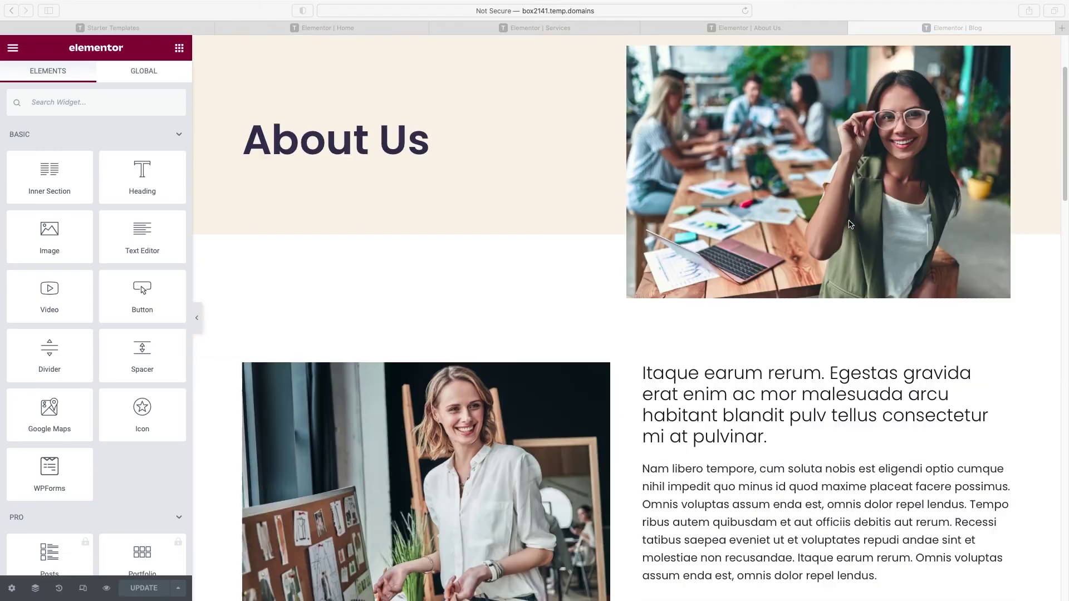
pyautogui.scroll(-6, 850, 224)
pyautogui.scroll(8, 789, 234)
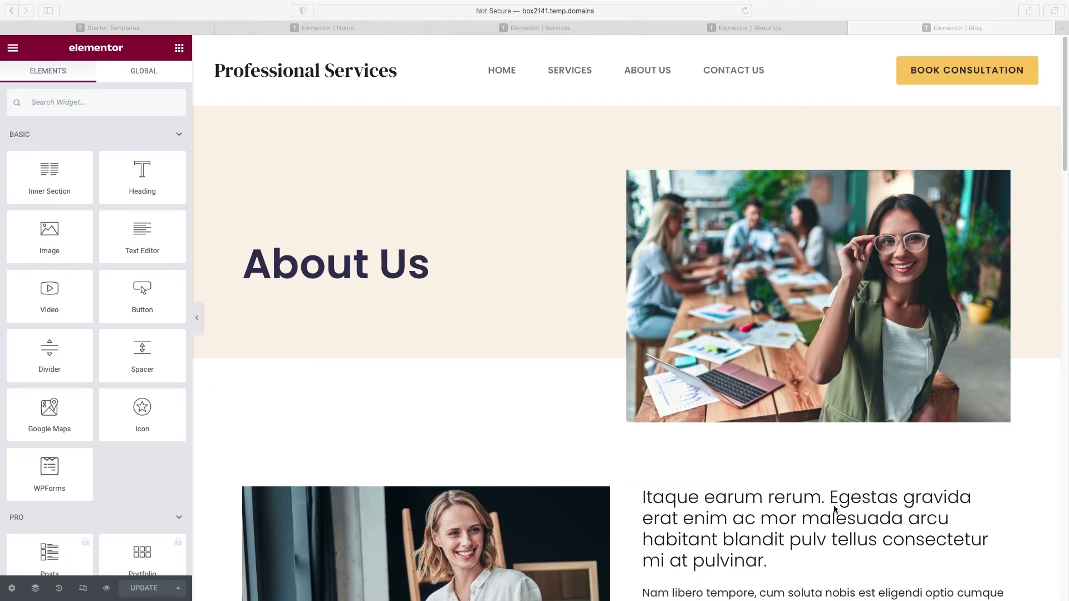
pyautogui.click(726, 265)
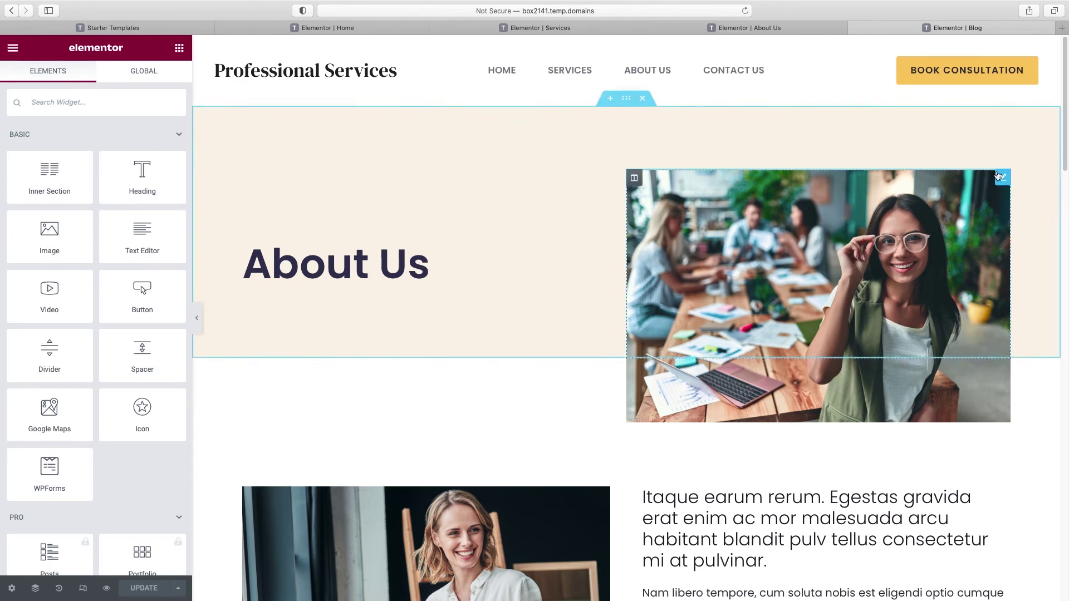
pyautogui.rightClick(999, 177)
pyautogui.click(1007, 359)
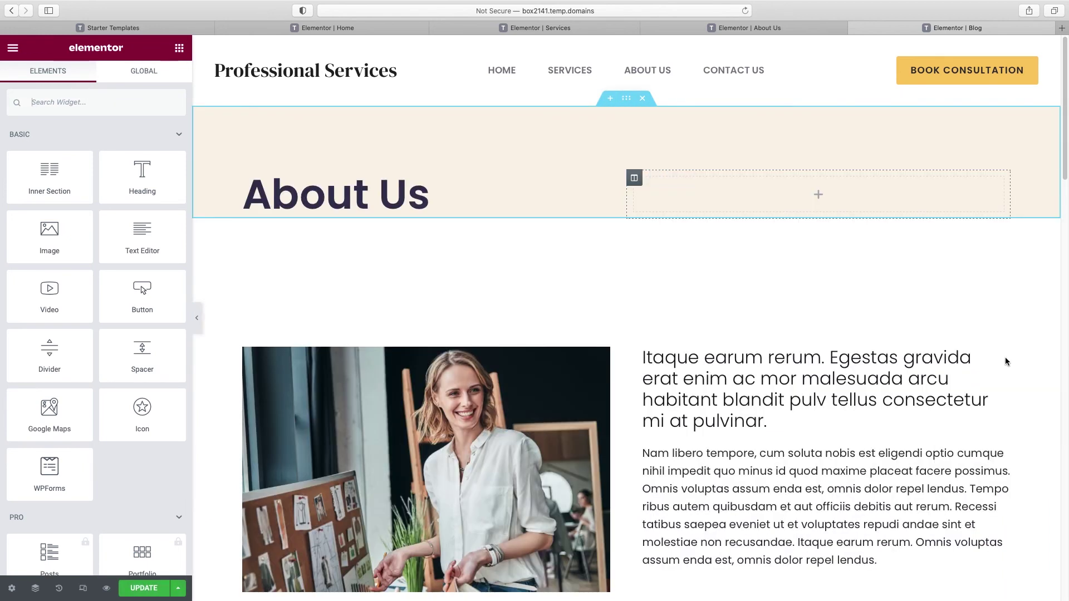
# Step: Change the heading title to 'Latest & Greatest...' and widen its column to about 51%
pyautogui.tripleClick(419, 188)
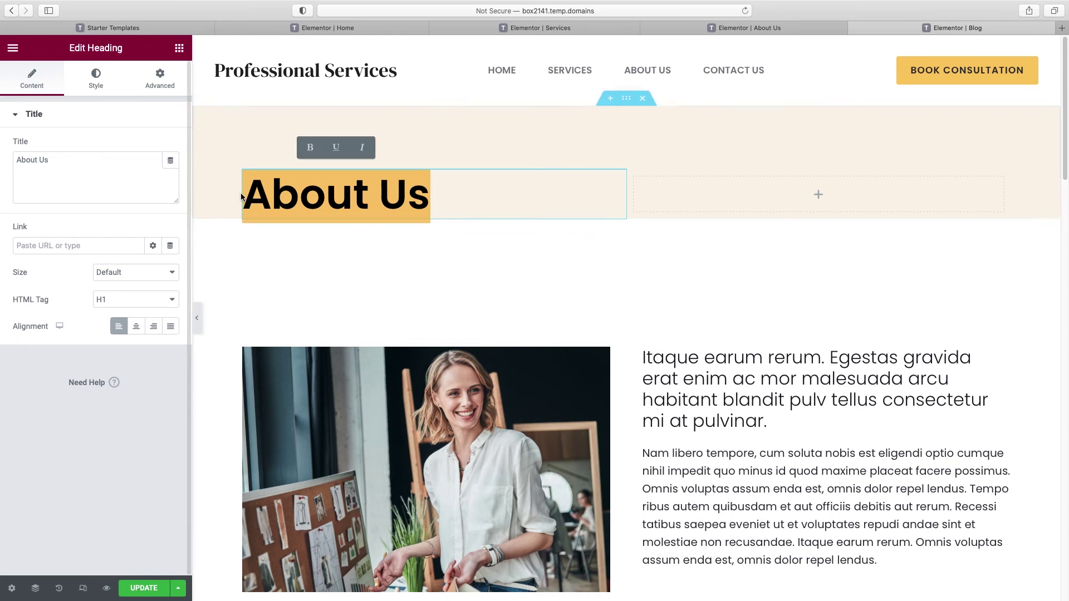
pyautogui.doubleClick(42, 167)
pyautogui.tripleClick(43, 167)
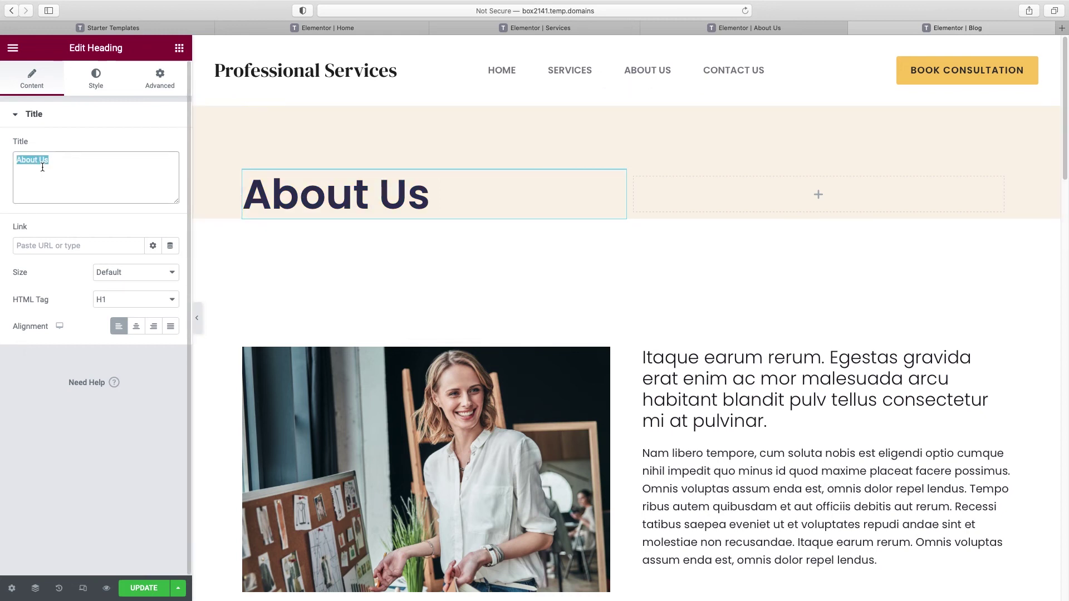
pyautogui.write('B')
pyautogui.press('BackSpace')
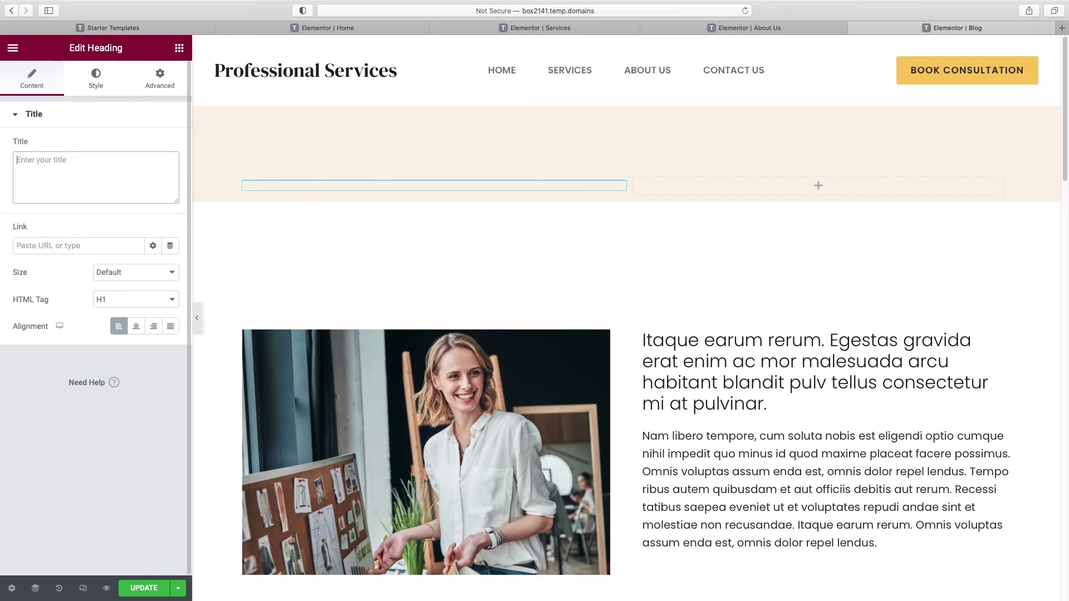
pyautogui.write('Latest ')
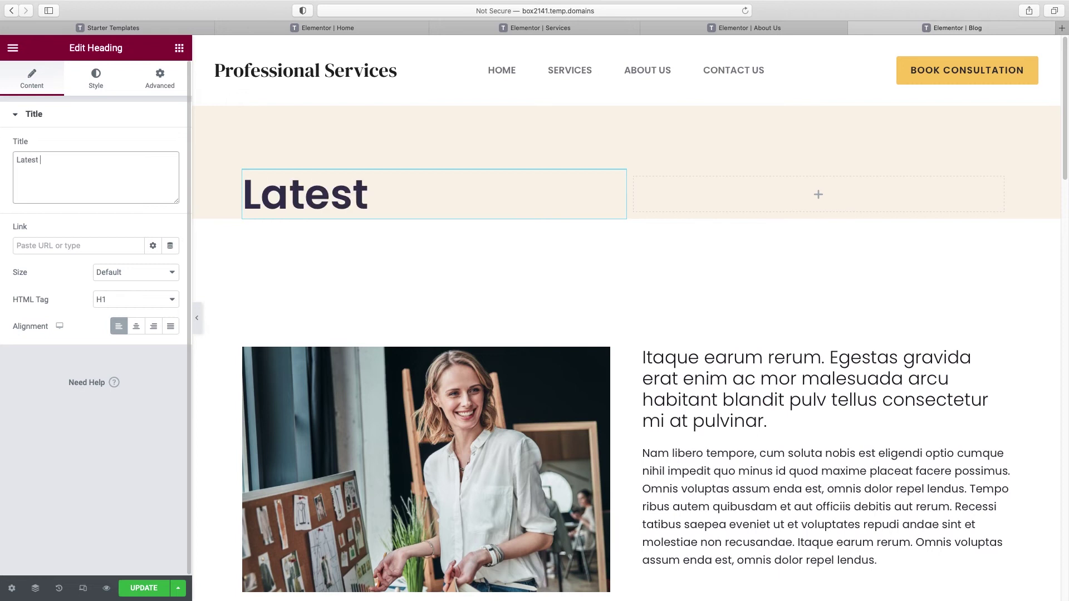
pyautogui.write('& Greatest...')
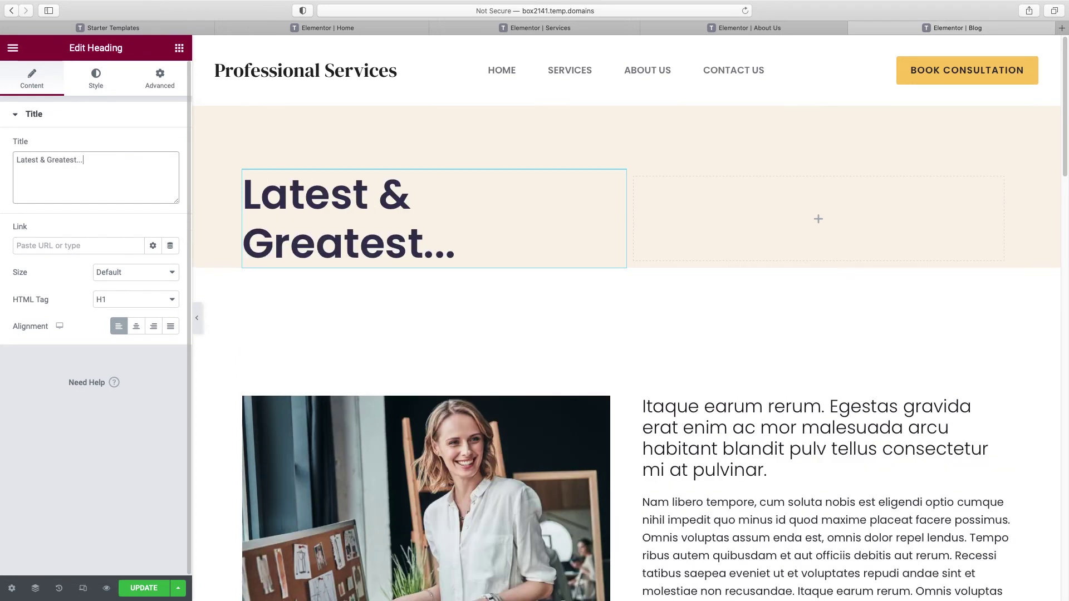
pyautogui.moveTo(626, 207); pyautogui.dragTo(639, 205)
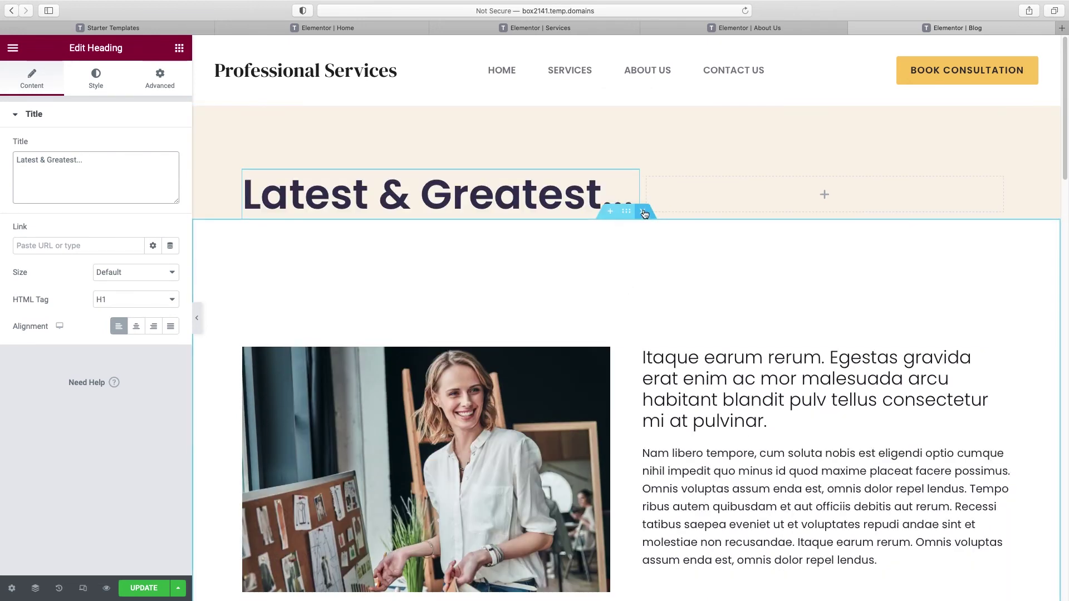
# Step: Remove the photo-and-text and Our Team sections, then insert an empty single-column section
pyautogui.click(643, 211)
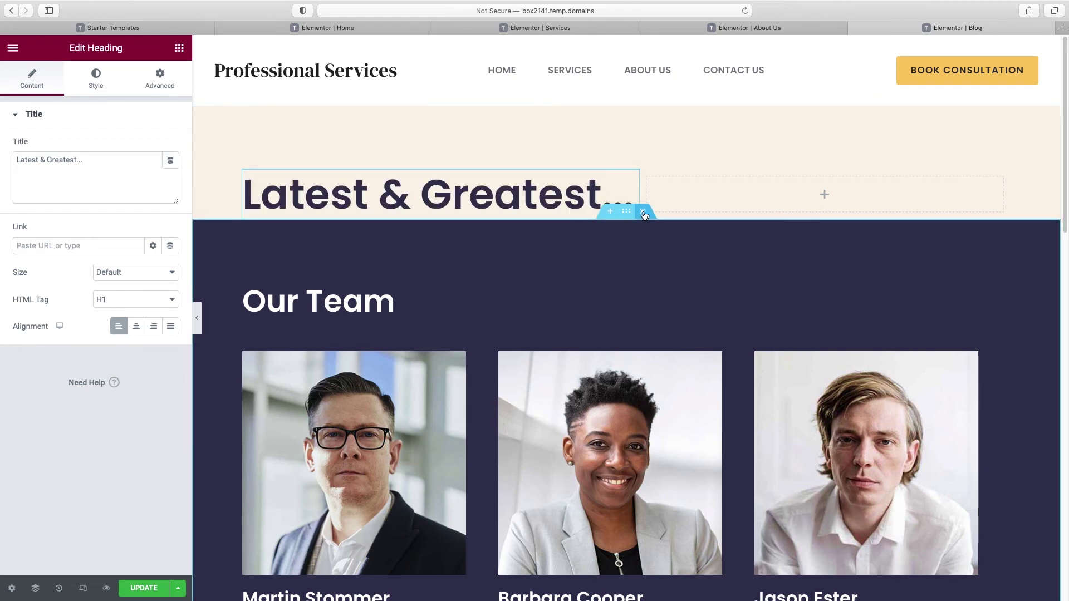
pyautogui.click(643, 212)
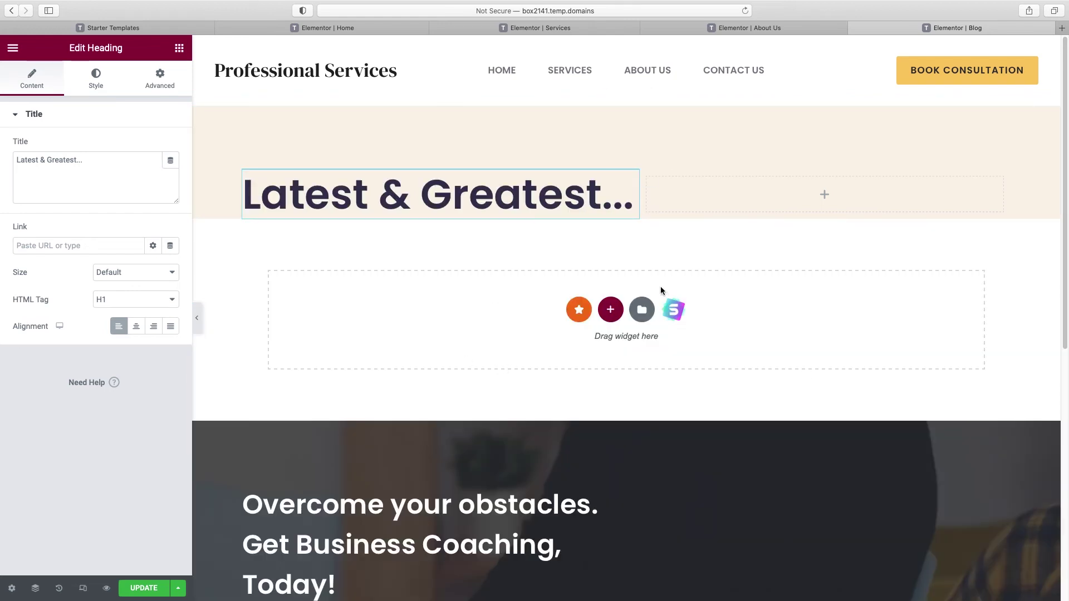
pyautogui.click(611, 310)
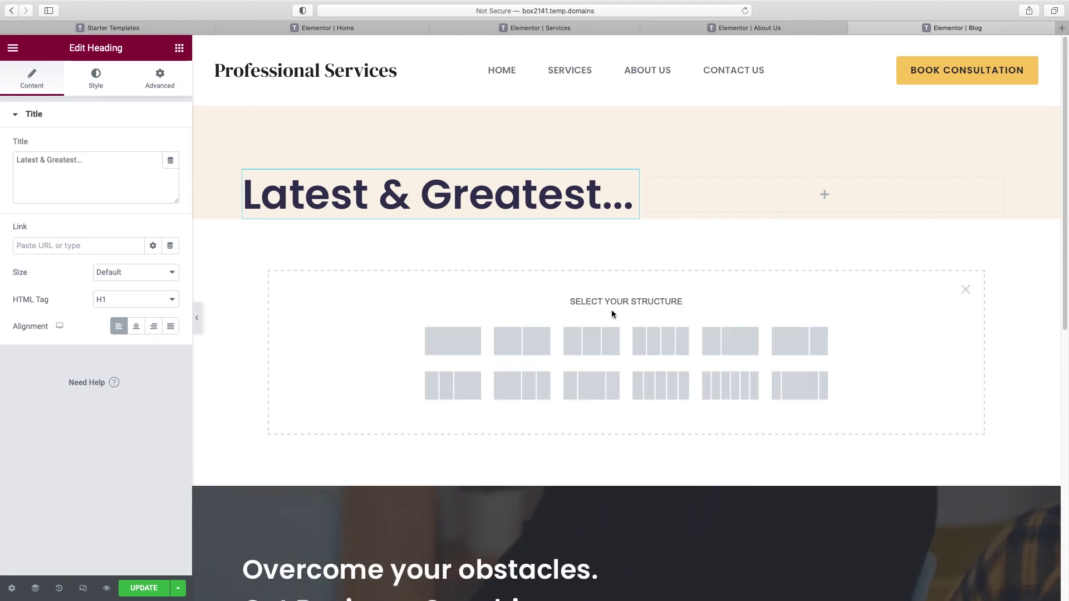
pyautogui.click(452, 345)
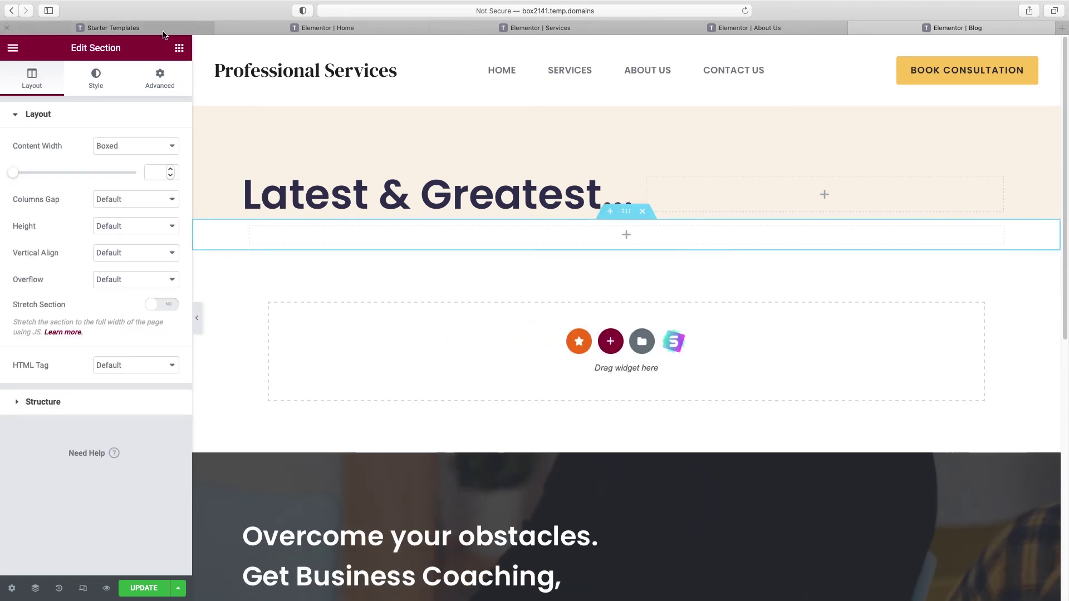
pyautogui.click(179, 49)
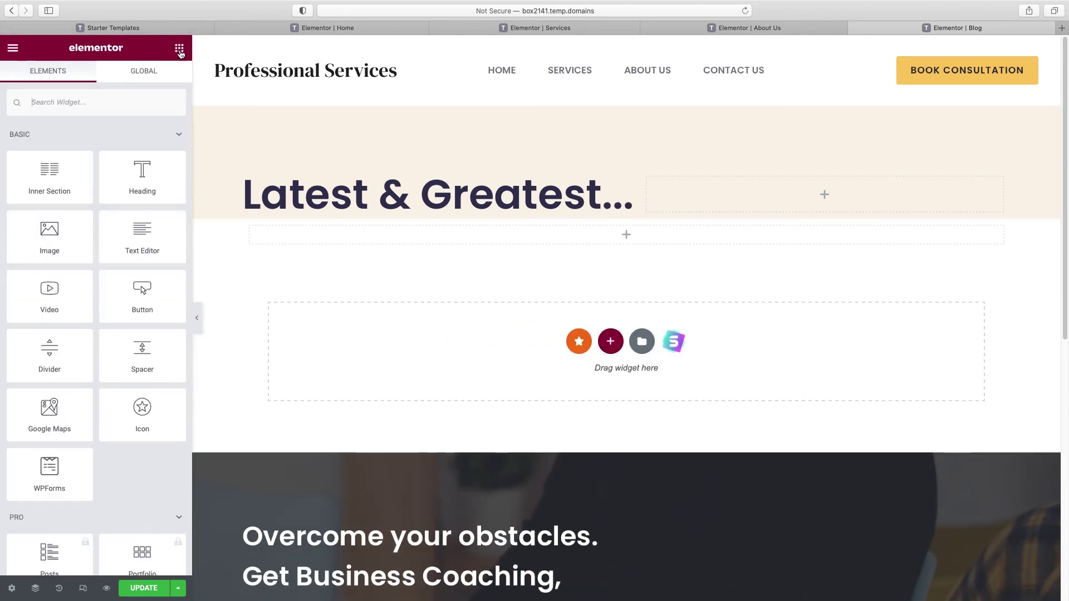
# Step: Collapse the Basic, Pro and General widget groups and drop a Premium Blog widget under the heading
pyautogui.click(178, 135)
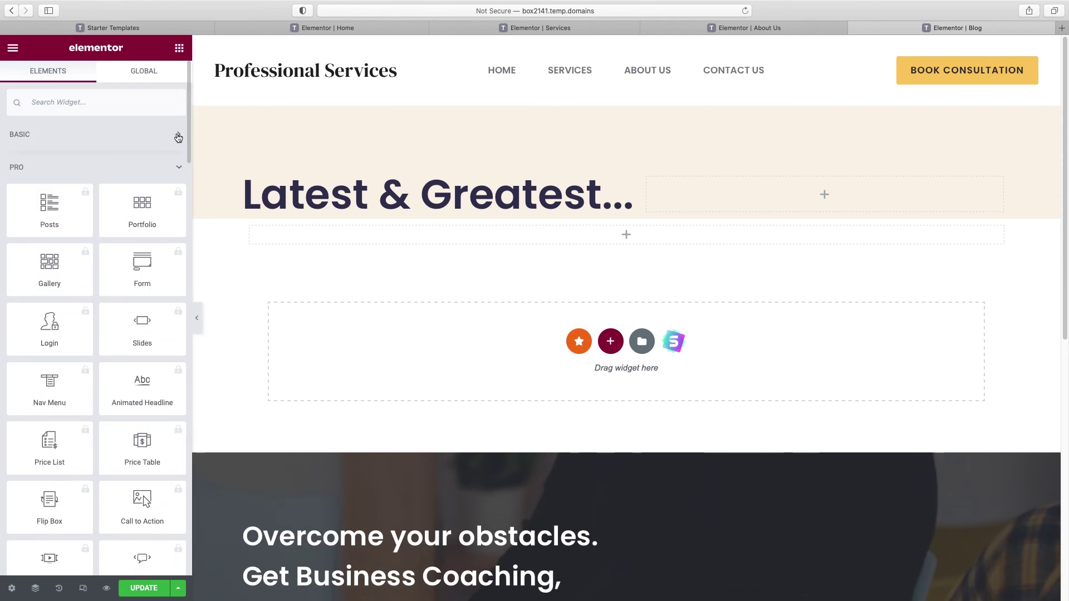
pyautogui.click(169, 169)
pyautogui.click(161, 205)
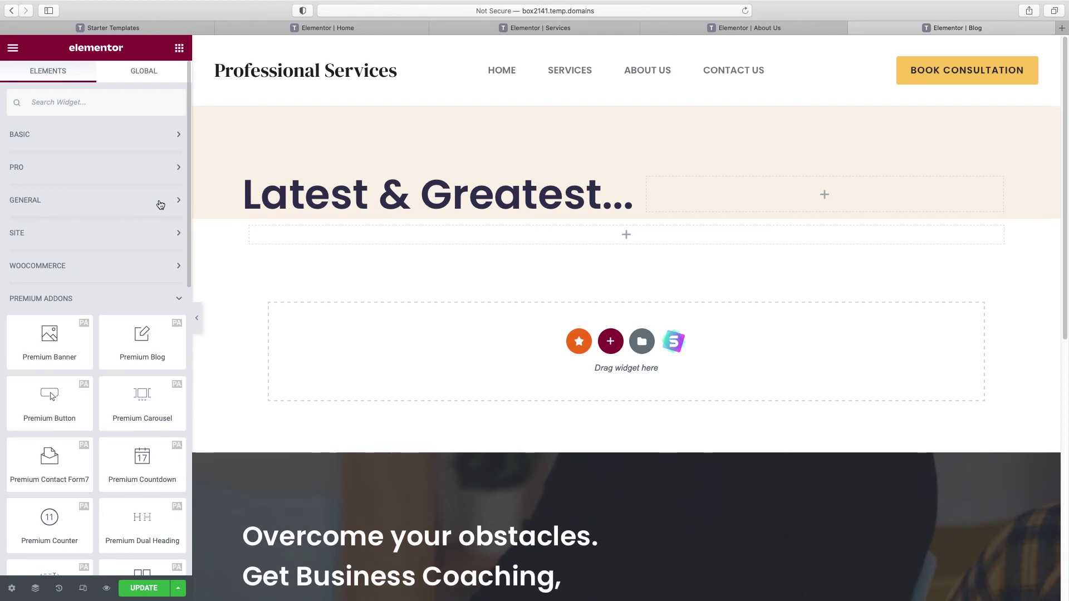
pyautogui.scroll(-3, 65, 372)
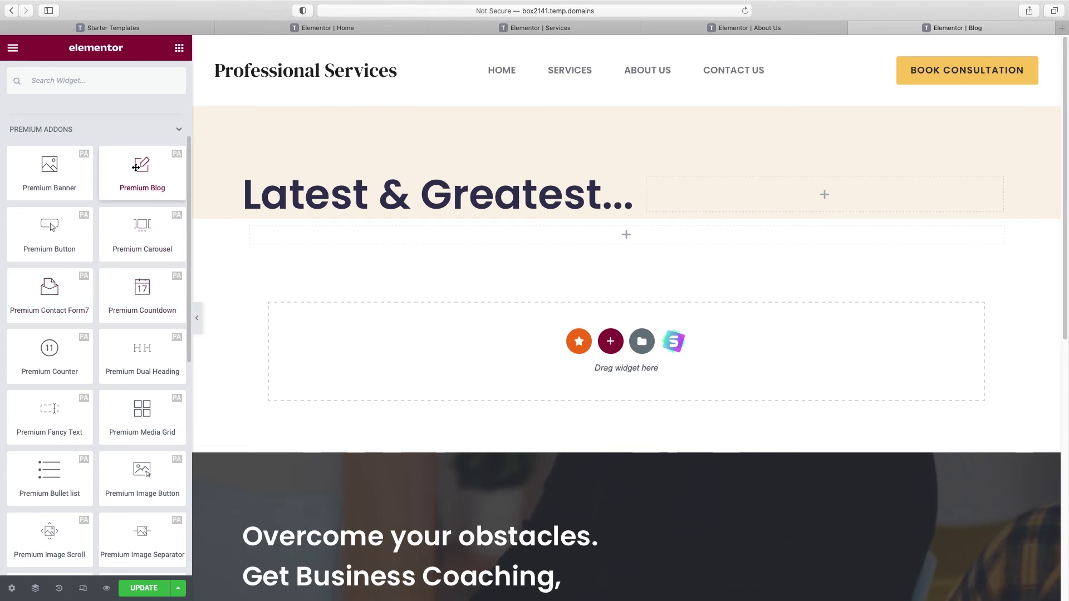
pyautogui.moveTo(136, 167); pyautogui.dragTo(542, 244)
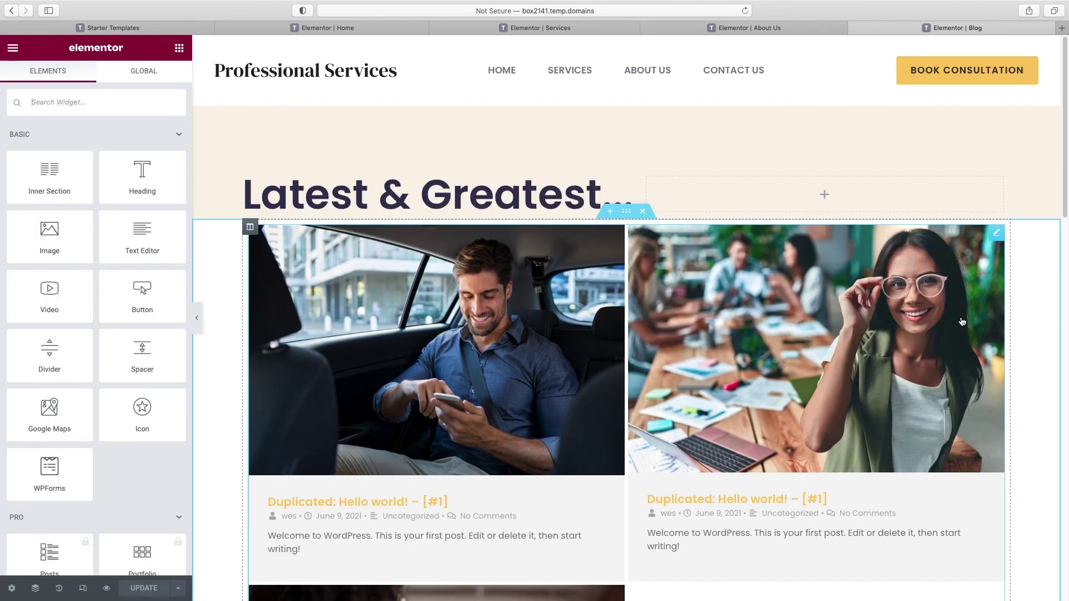
# Step: Scroll the canvas to review the new two-column post grid beneath the heading
pyautogui.scroll(-5, 962, 321)
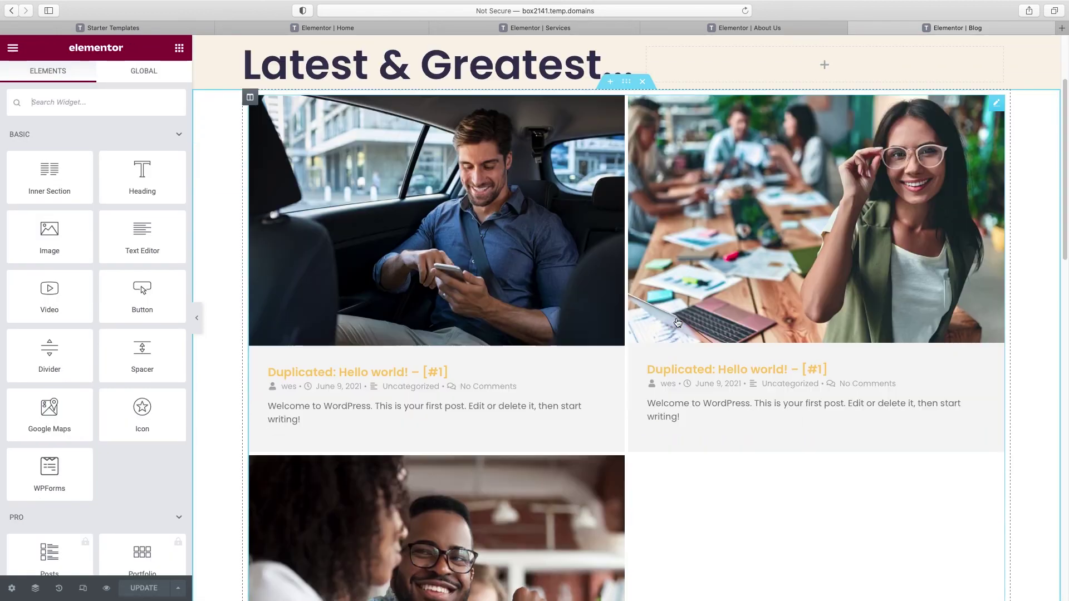
pyautogui.scroll(-10, 537, 479)
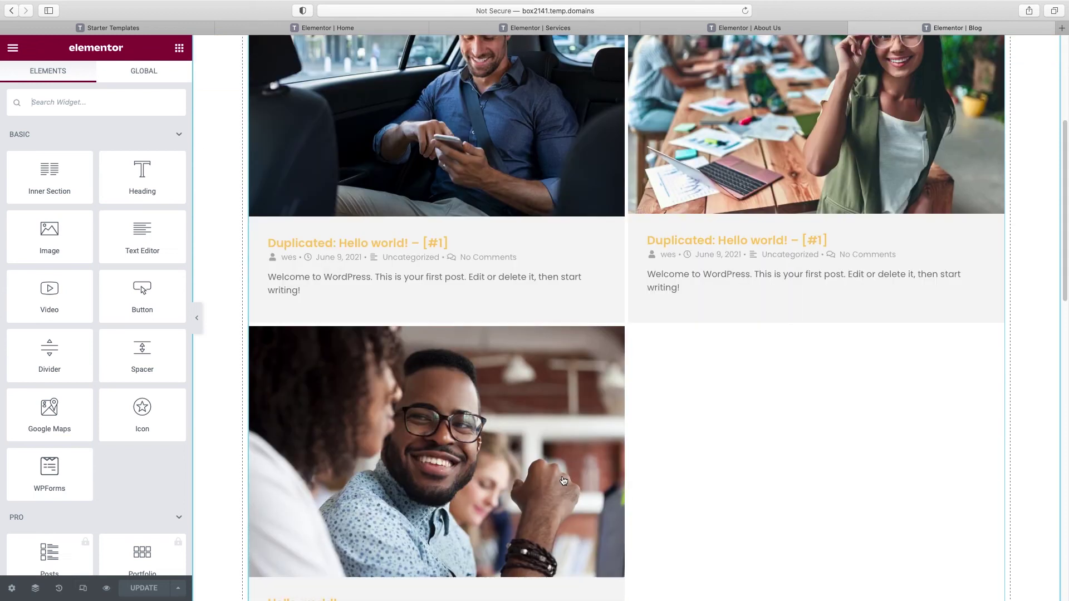
pyautogui.scroll(9, 539, 481)
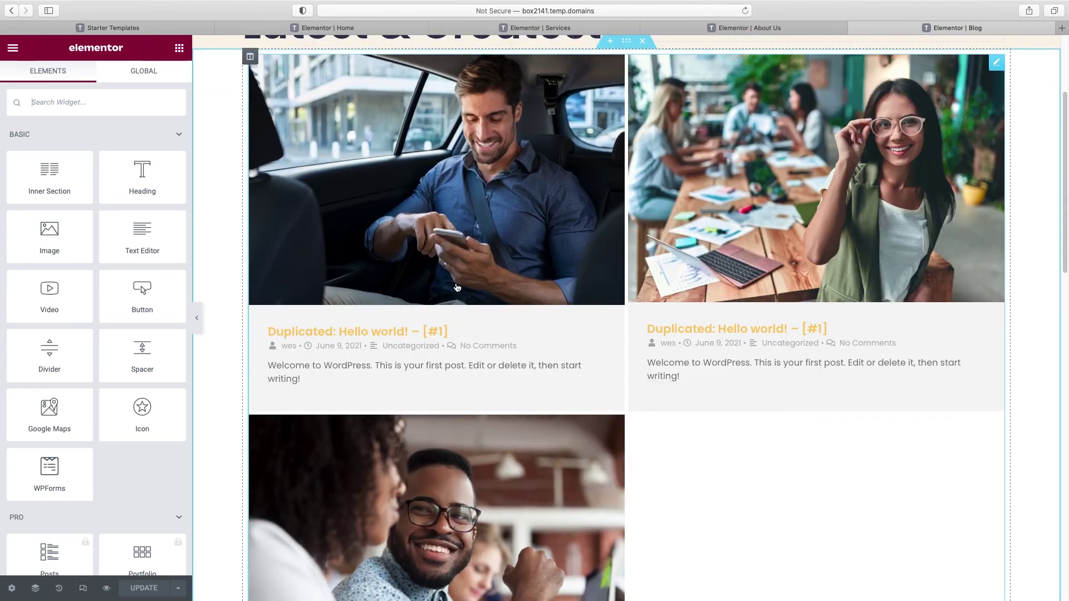
pyautogui.scroll(1, 466, 284)
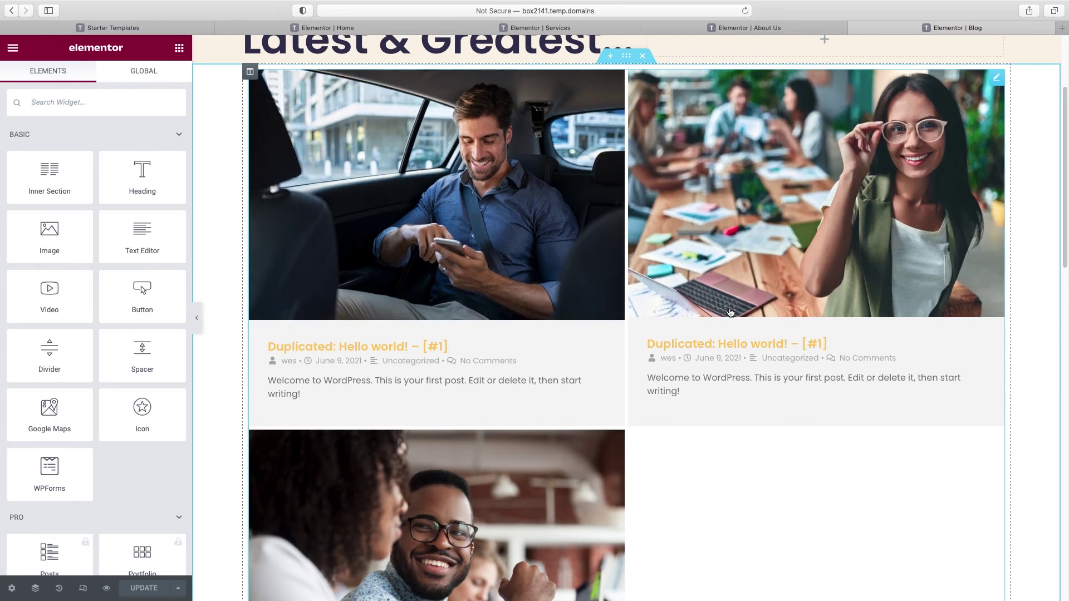
pyautogui.scroll(3, 727, 314)
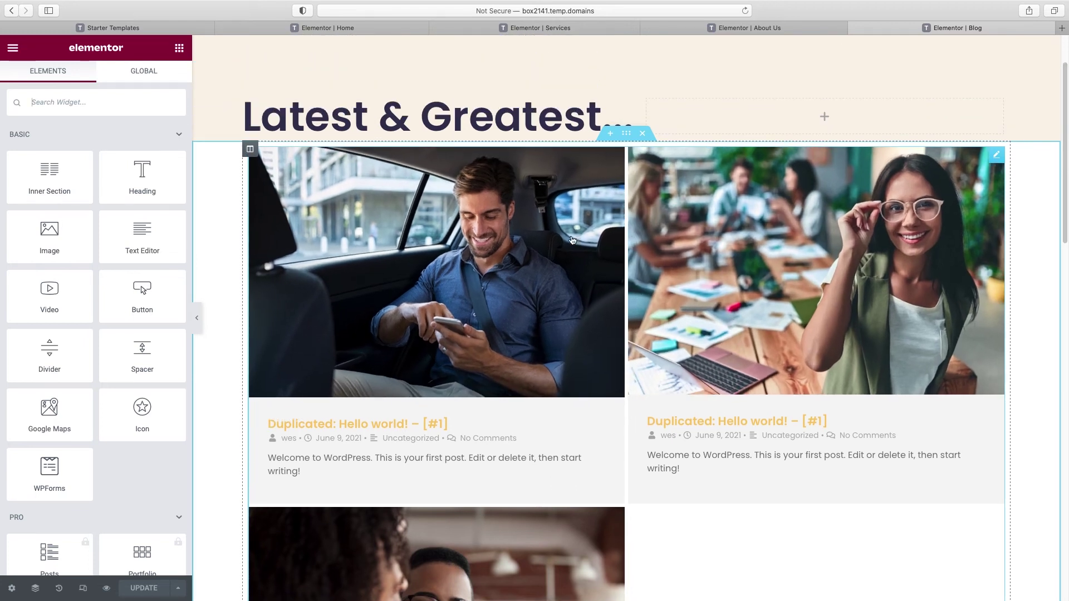
pyautogui.scroll(1, 779, 194)
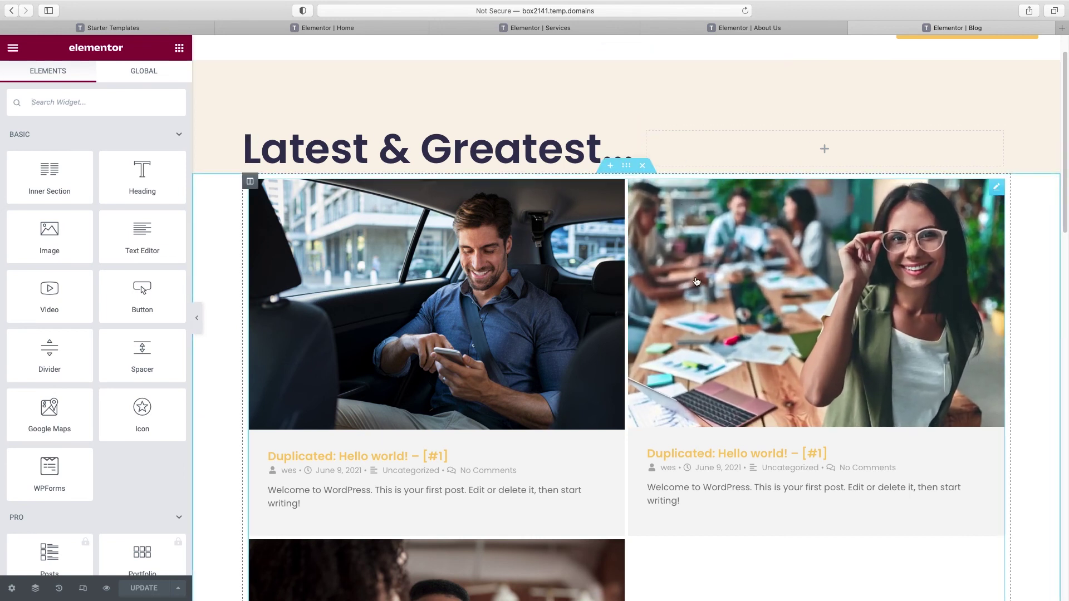
# Step: Set the posts section's linked top and bottom margin to 75 px in Advanced settings
pyautogui.click(627, 167)
pyautogui.click(167, 84)
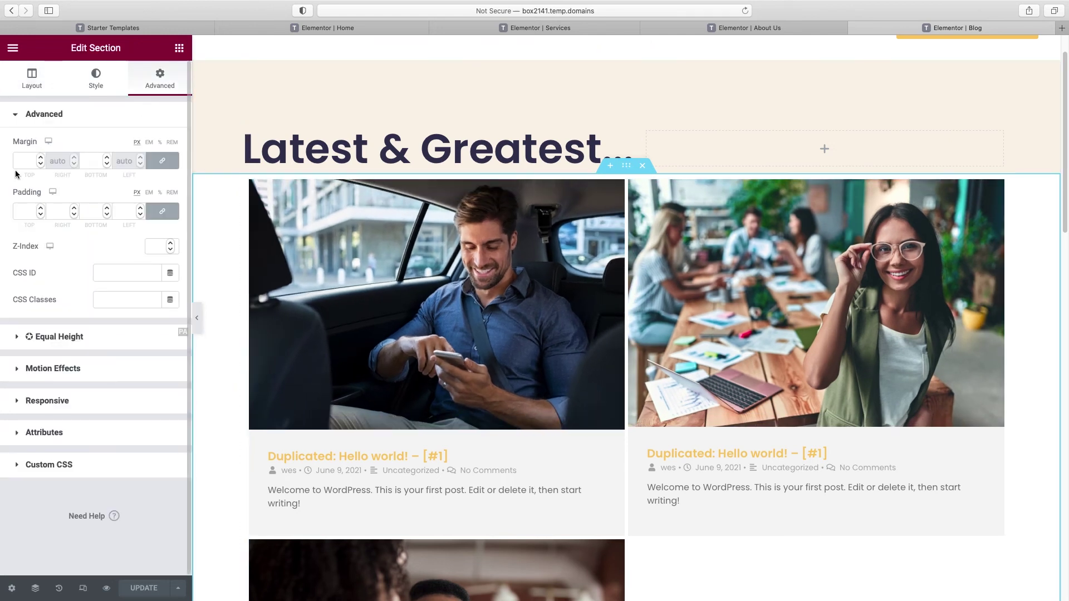
pyautogui.click(34, 160)
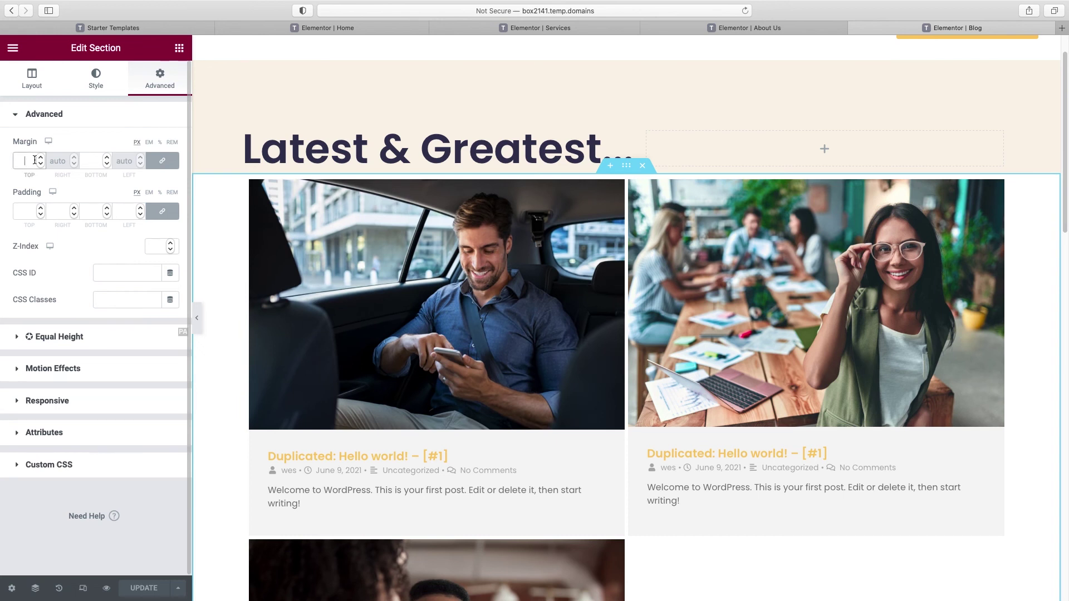
pyautogui.write('50')
pyautogui.moveTo(30, 161); pyautogui.dragTo(5, 161)
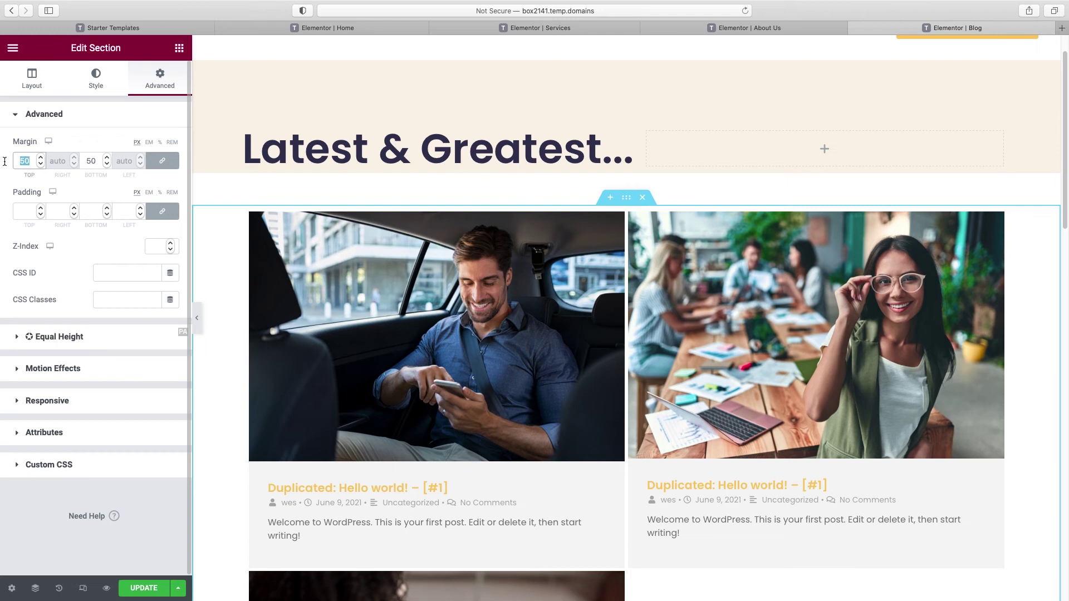
pyautogui.write('75')
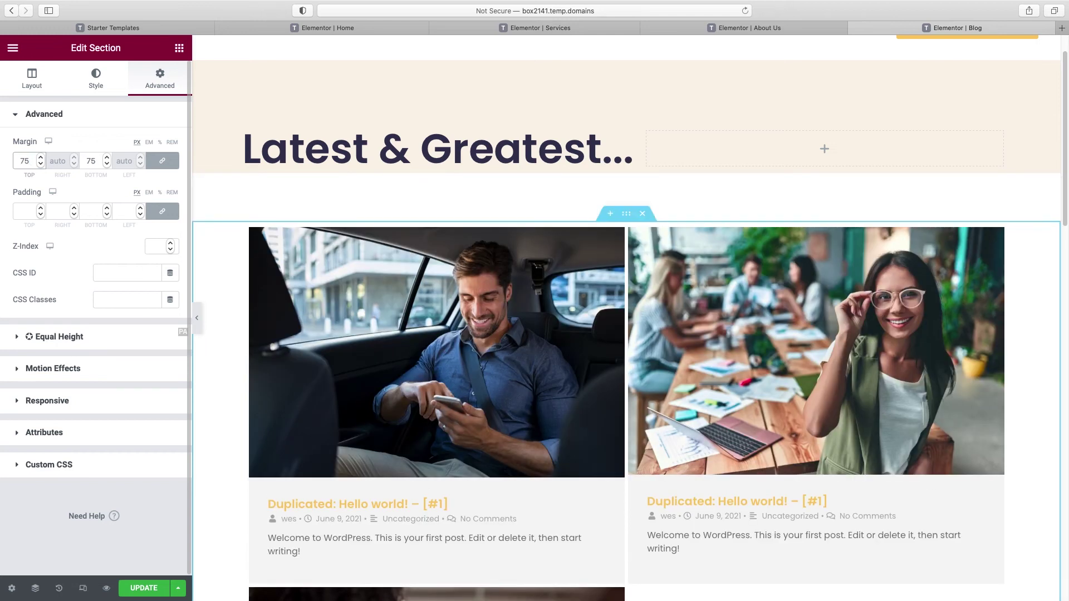
pyautogui.scroll(1, 556, 292)
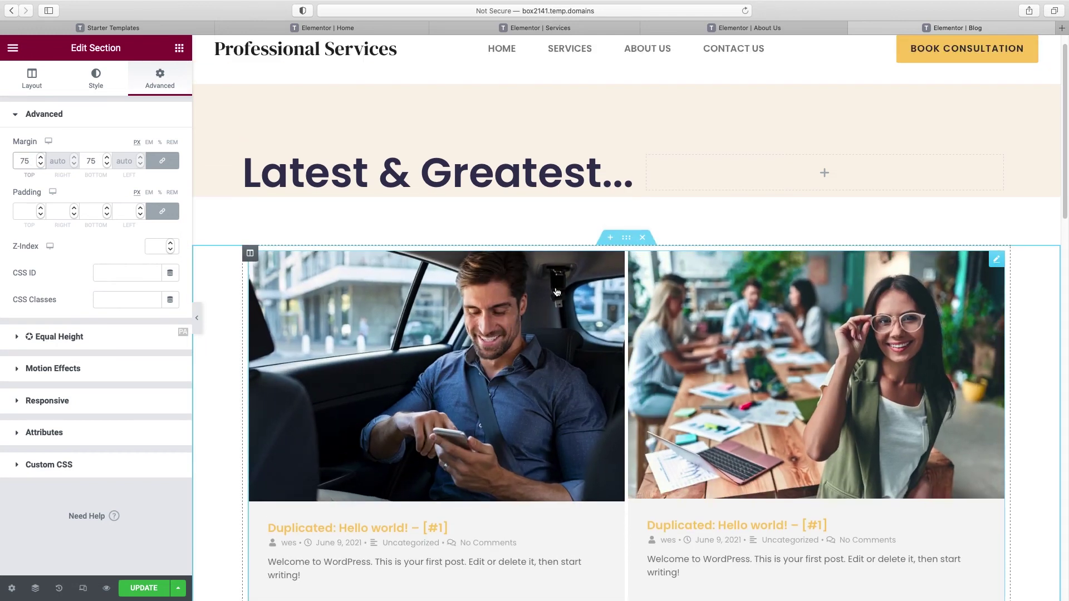
pyautogui.scroll(-1, 830, 336)
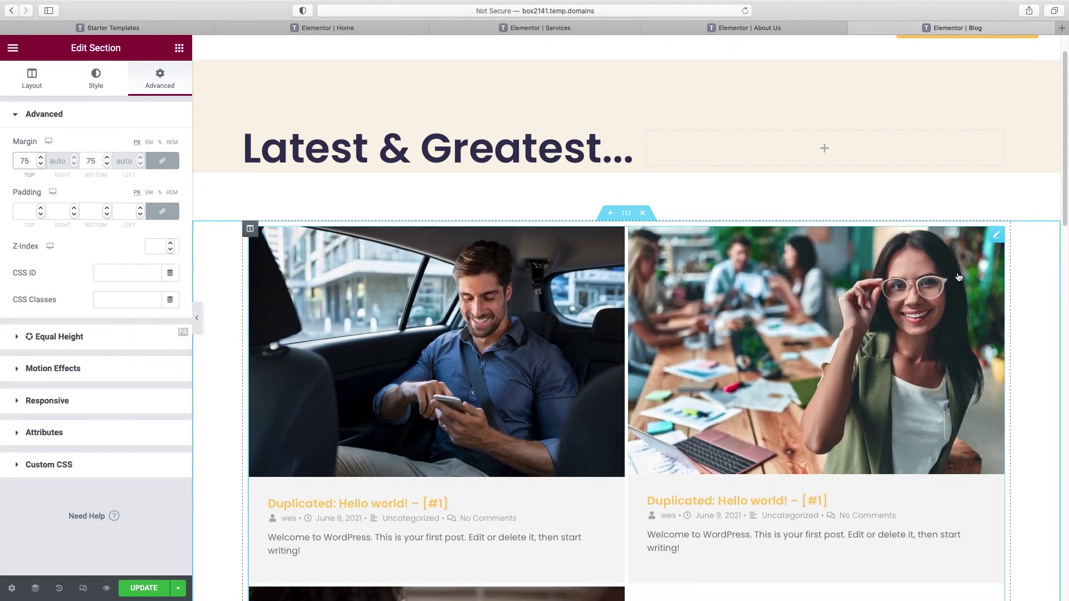
pyautogui.click(996, 235)
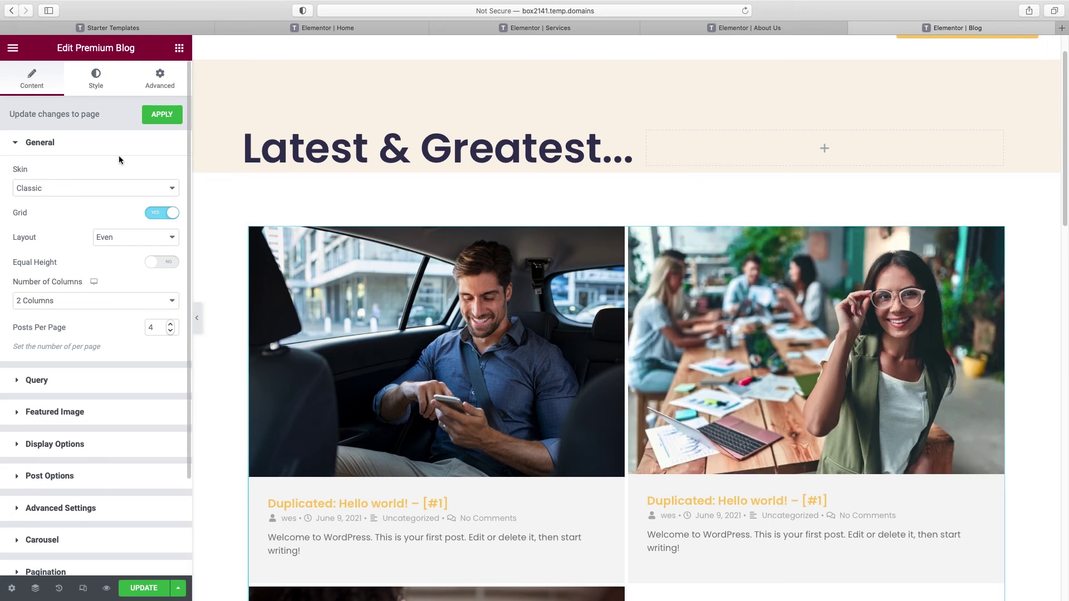
# Step: Try the Modern, Cards and On Side skins on the blog grid, then settle on Banner
pyautogui.scroll(-1, 208, 223)
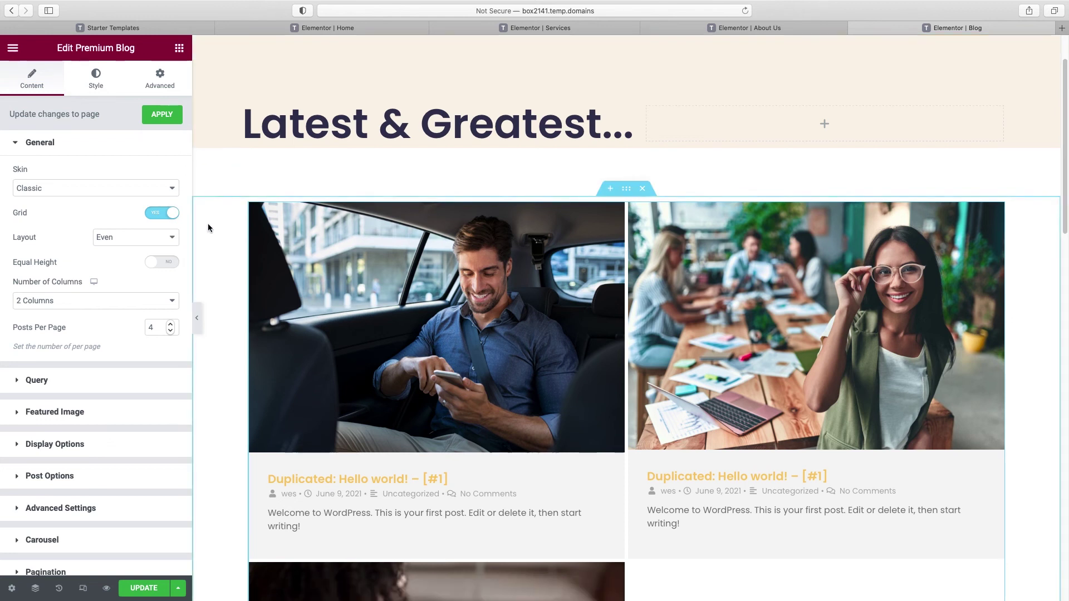
pyautogui.click(93, 193)
pyautogui.click(93, 196)
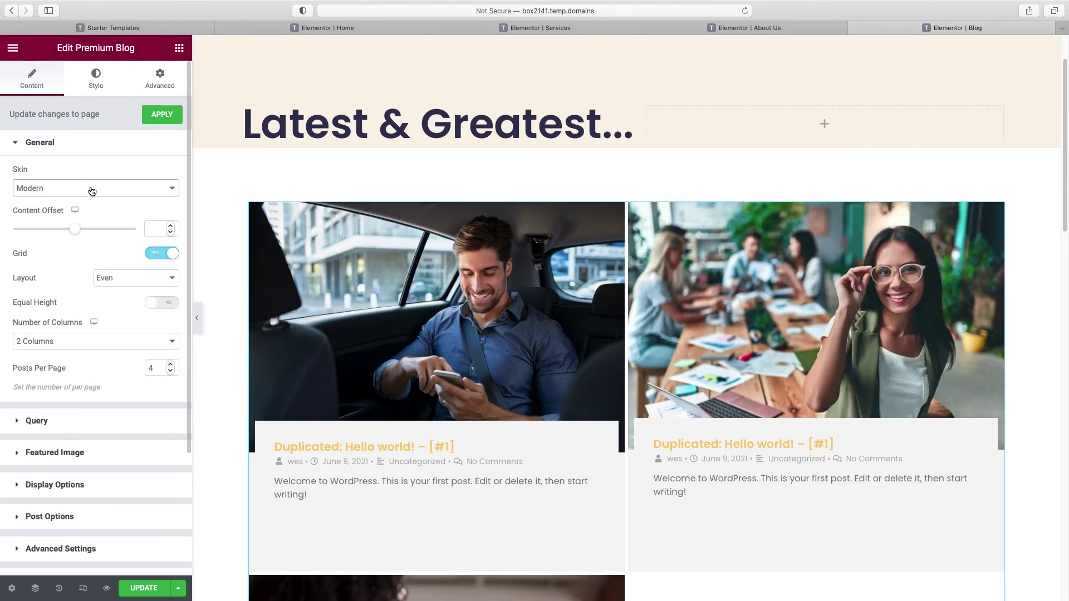
pyautogui.click(91, 191)
pyautogui.click(88, 199)
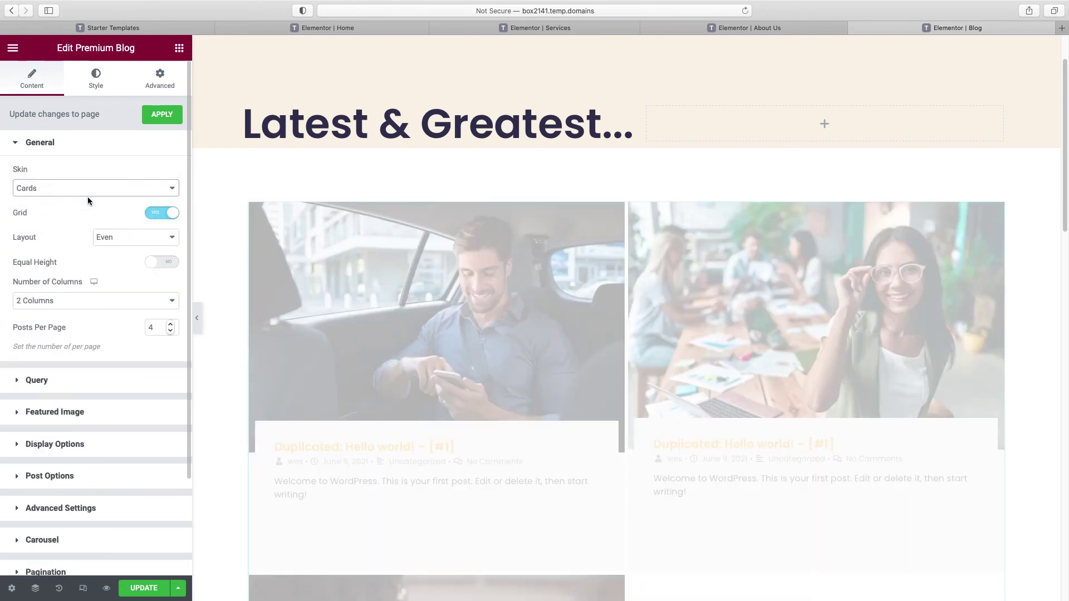
pyautogui.click(85, 189)
pyautogui.click(82, 199)
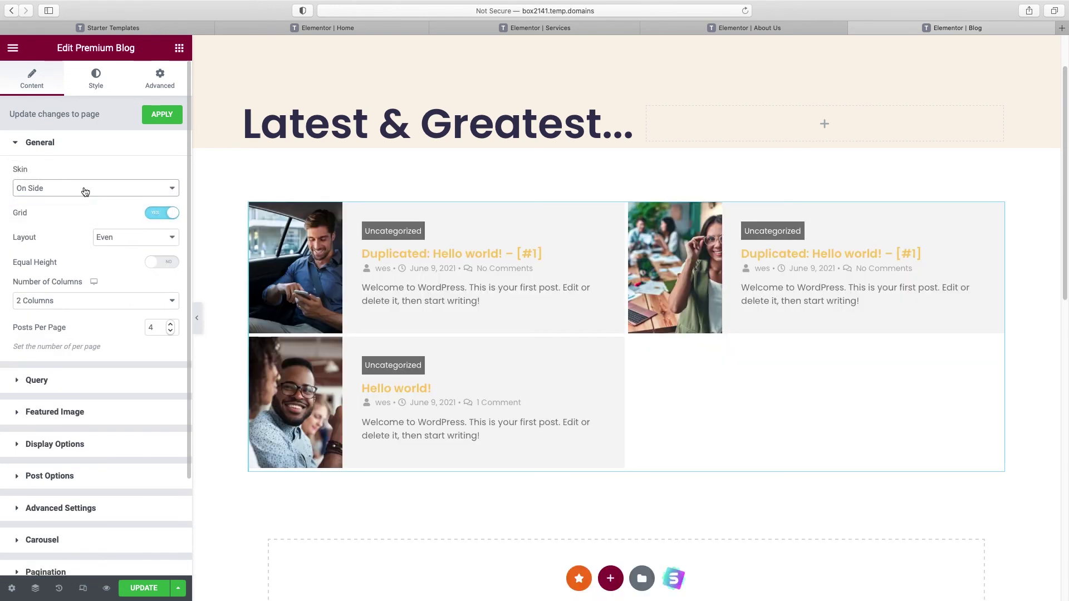
pyautogui.click(85, 191)
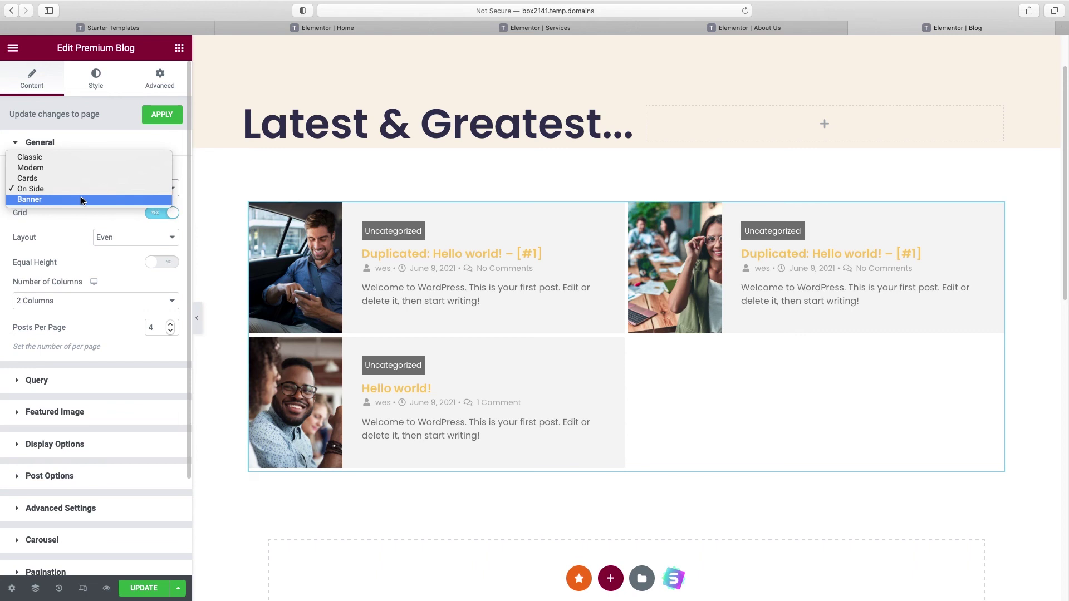
pyautogui.click(81, 199)
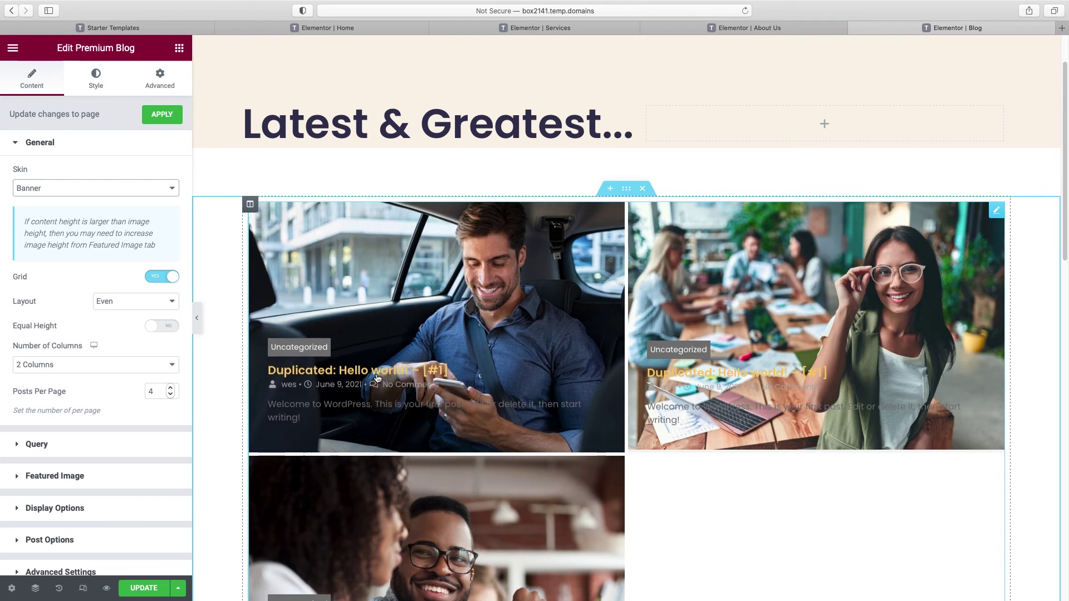
pyautogui.scroll(-3, 469, 389)
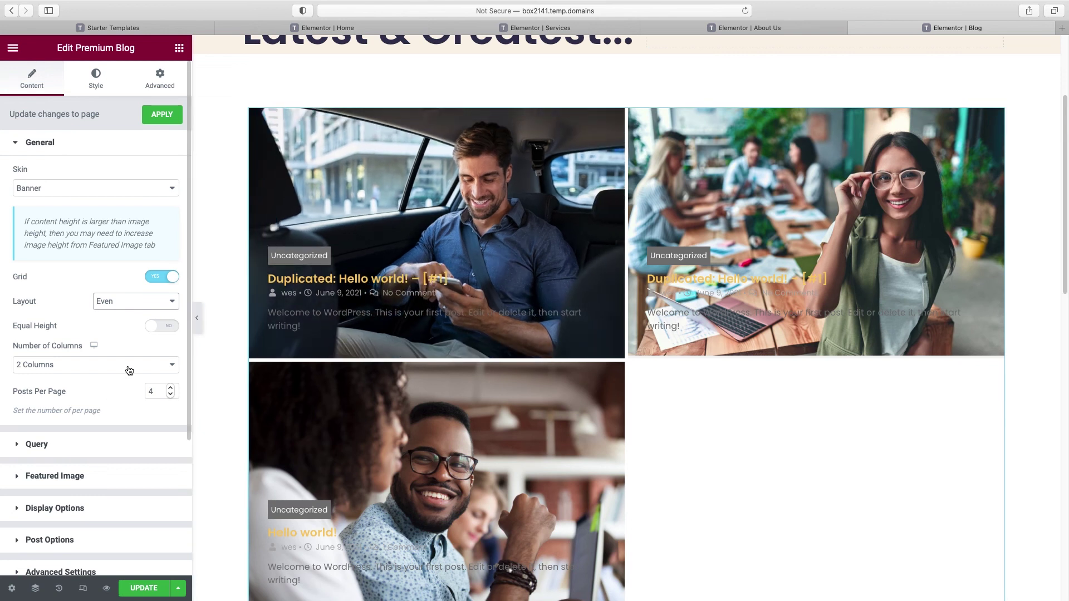
# Step: Set the blog grid to 3 columns and 10 posts per page, with the Classic skin
pyautogui.click(134, 367)
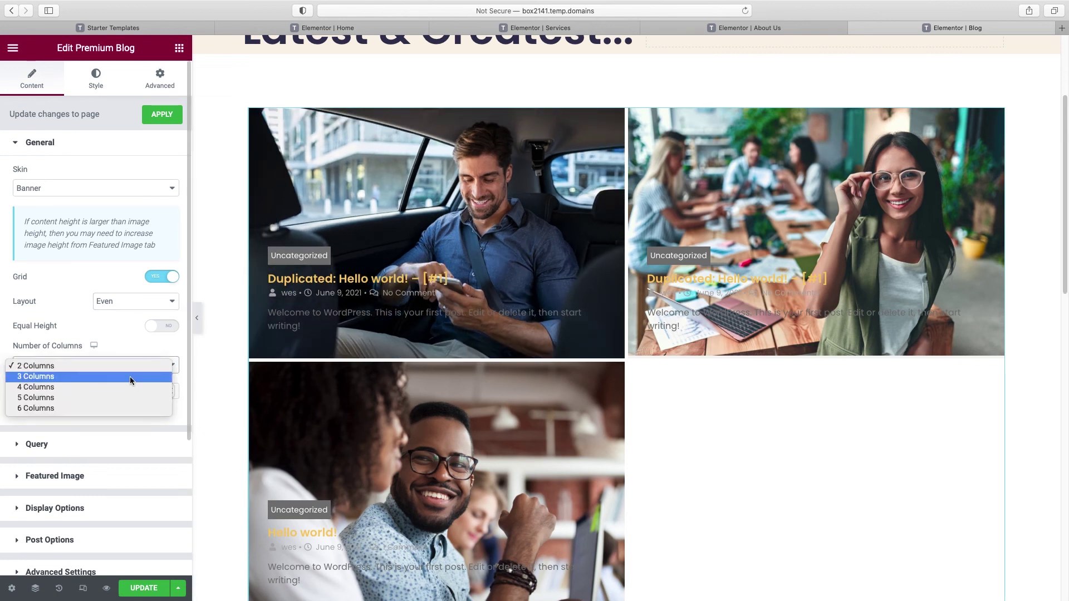
pyautogui.click(129, 377)
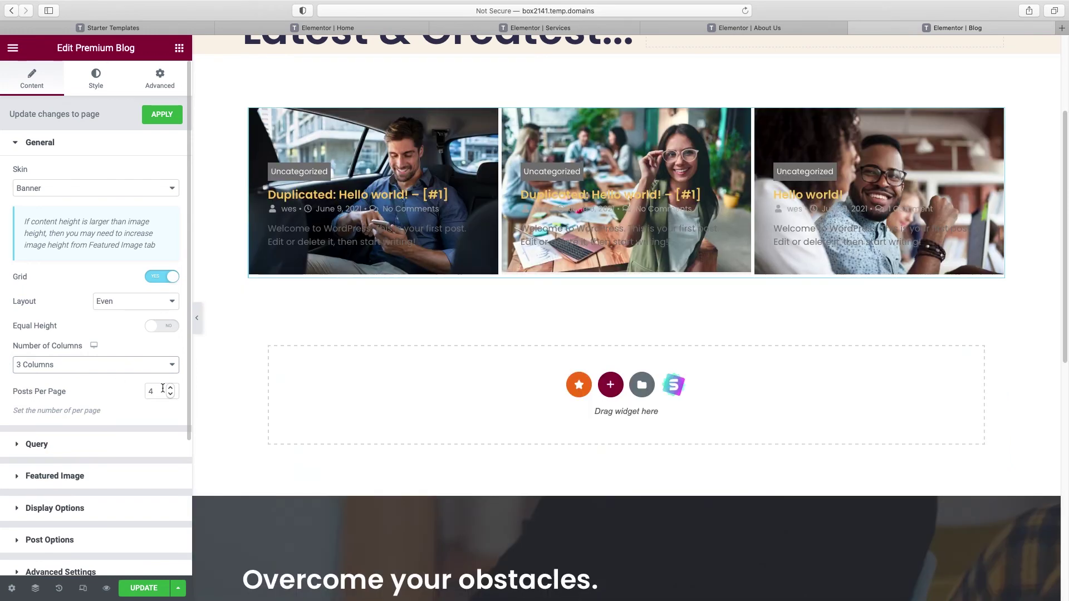
pyautogui.moveTo(153, 392); pyautogui.dragTo(141, 393)
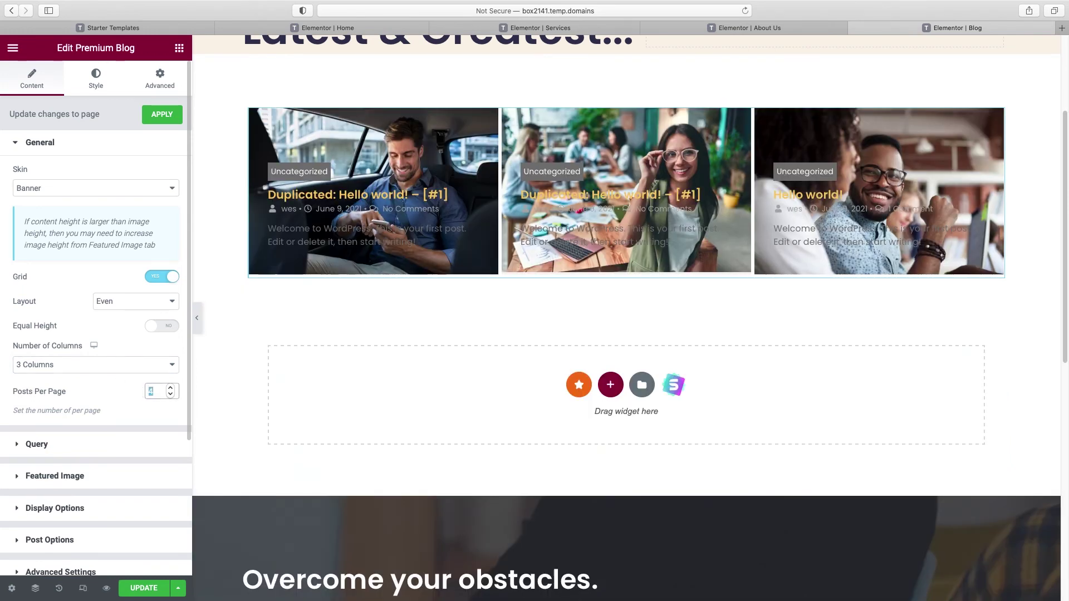
pyautogui.write('10')
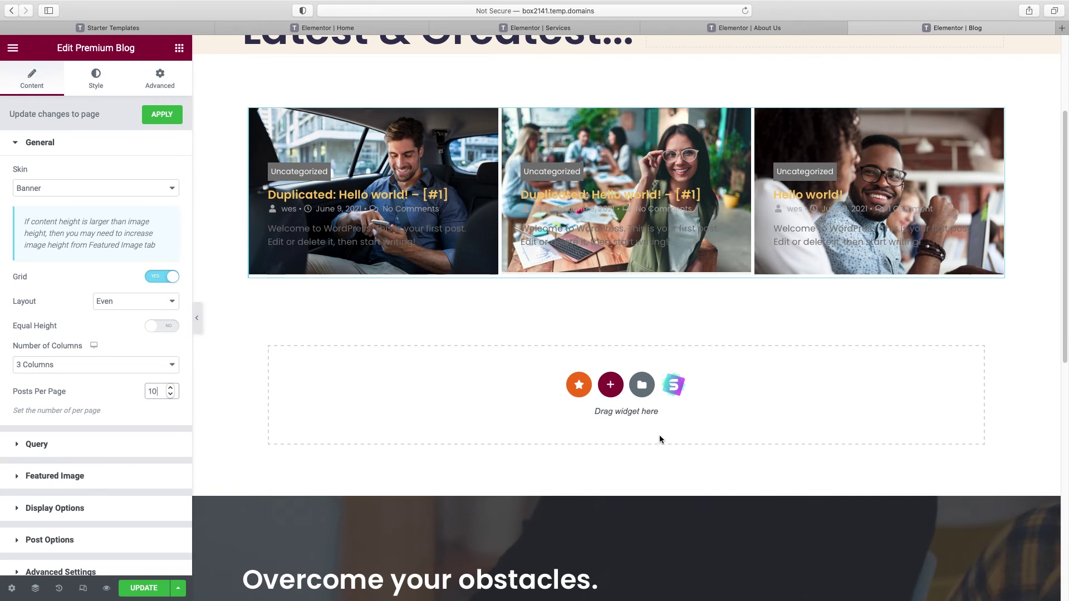
pyautogui.scroll(2, 659, 435)
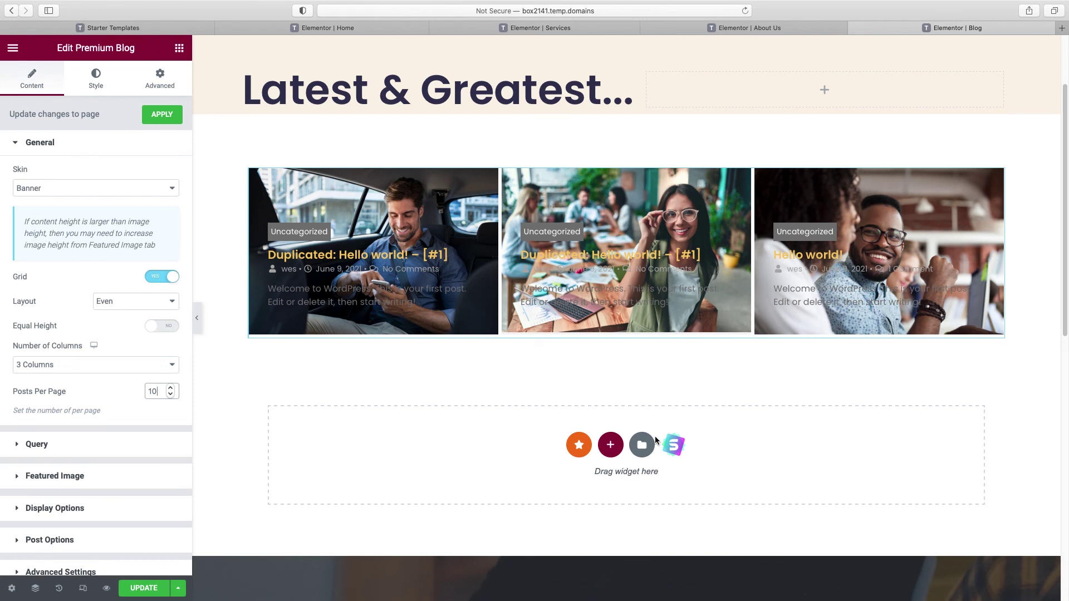
pyautogui.click(97, 189)
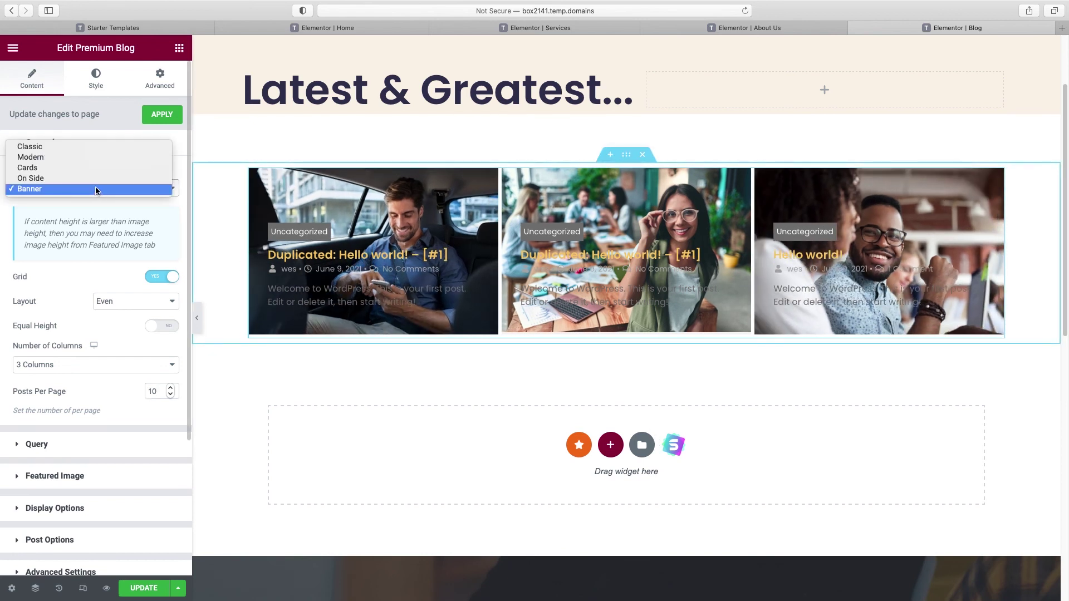
pyautogui.click(84, 148)
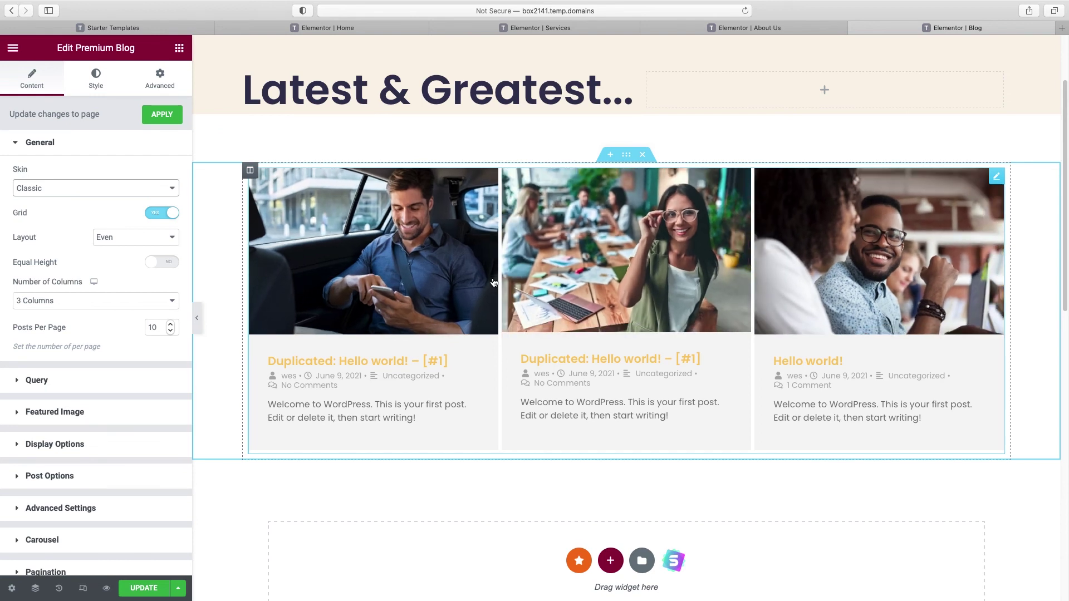
# Step: Set the Premium Blog grid's Columns Spacing and Rows Spacing to 20 px
pyautogui.click(40, 143)
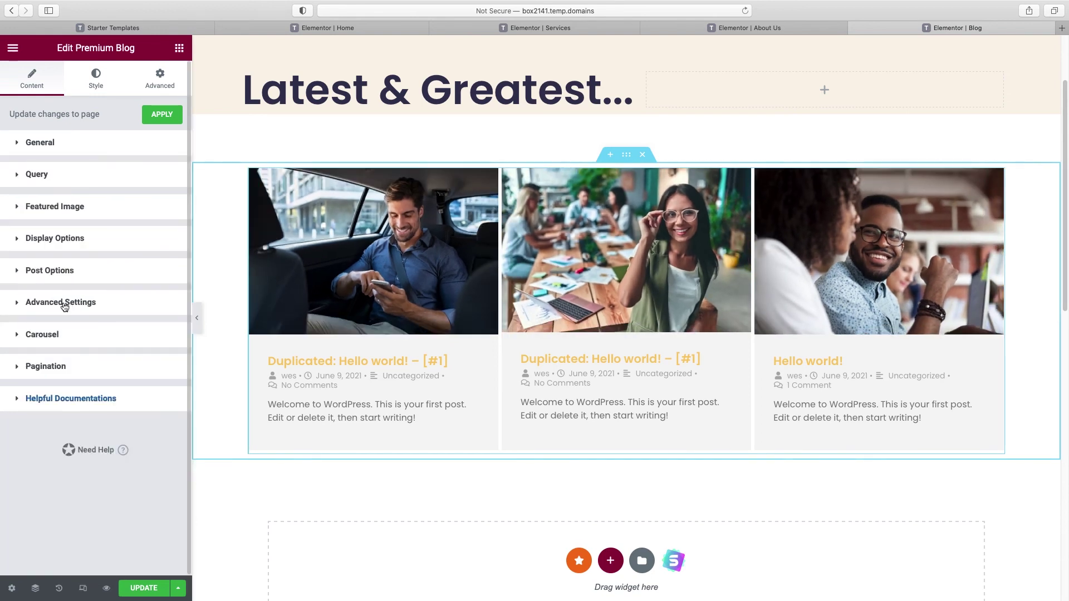
pyautogui.click(45, 244)
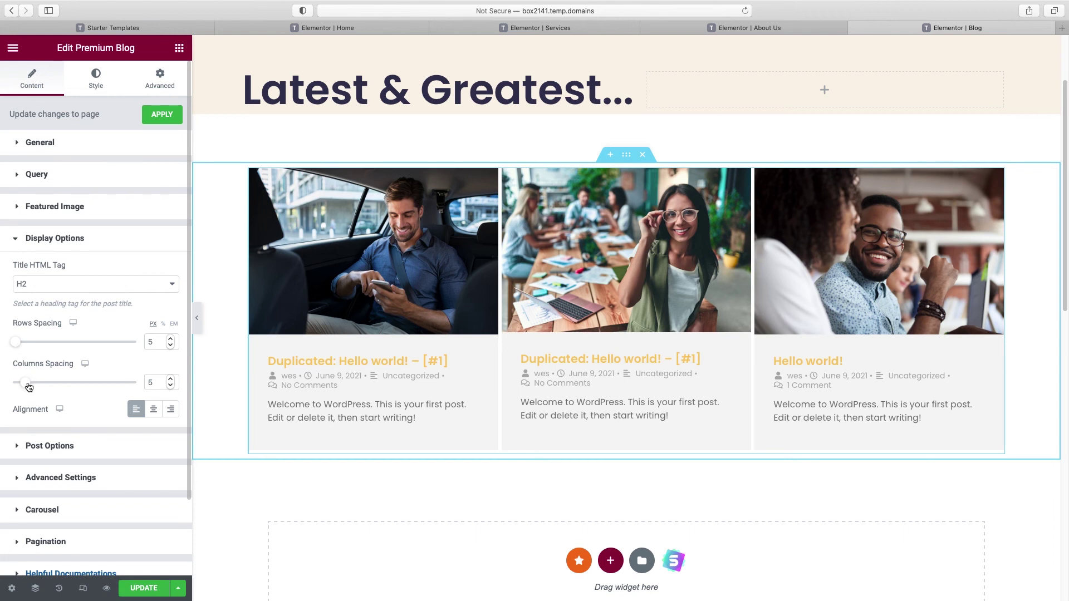
pyautogui.moveTo(29, 387); pyautogui.dragTo(48, 387)
pyautogui.moveTo(166, 383); pyautogui.dragTo(139, 383)
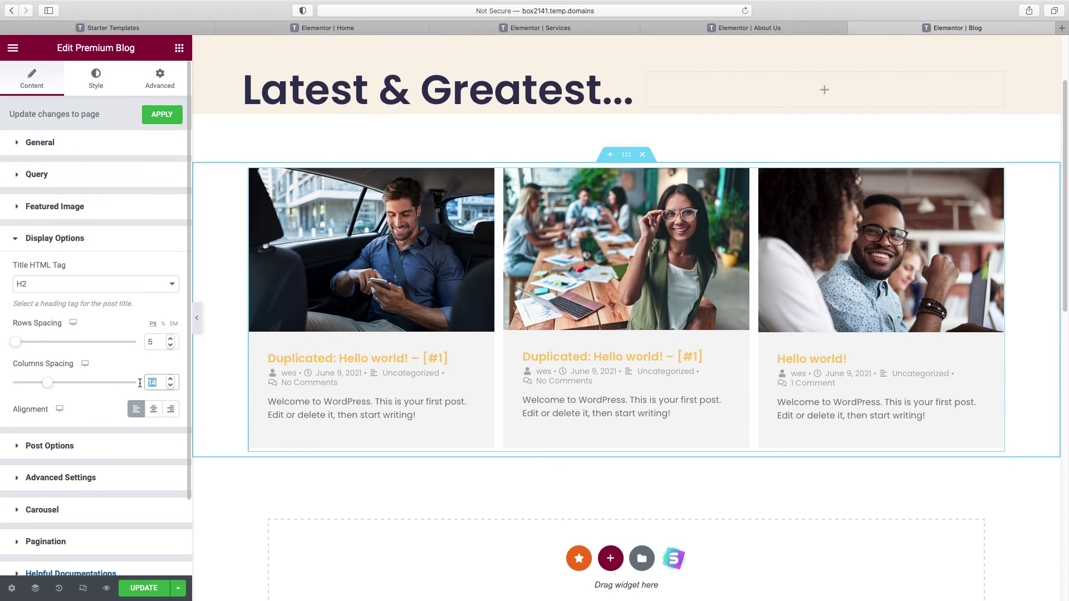
pyautogui.write('20')
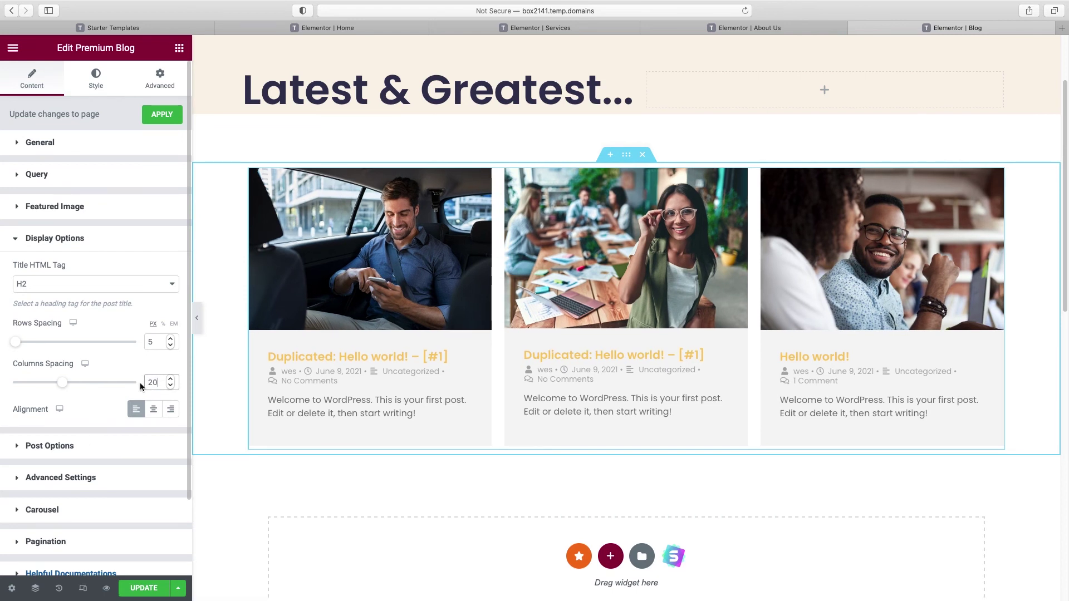
pyautogui.moveTo(156, 339); pyautogui.dragTo(133, 340)
pyautogui.write('20')
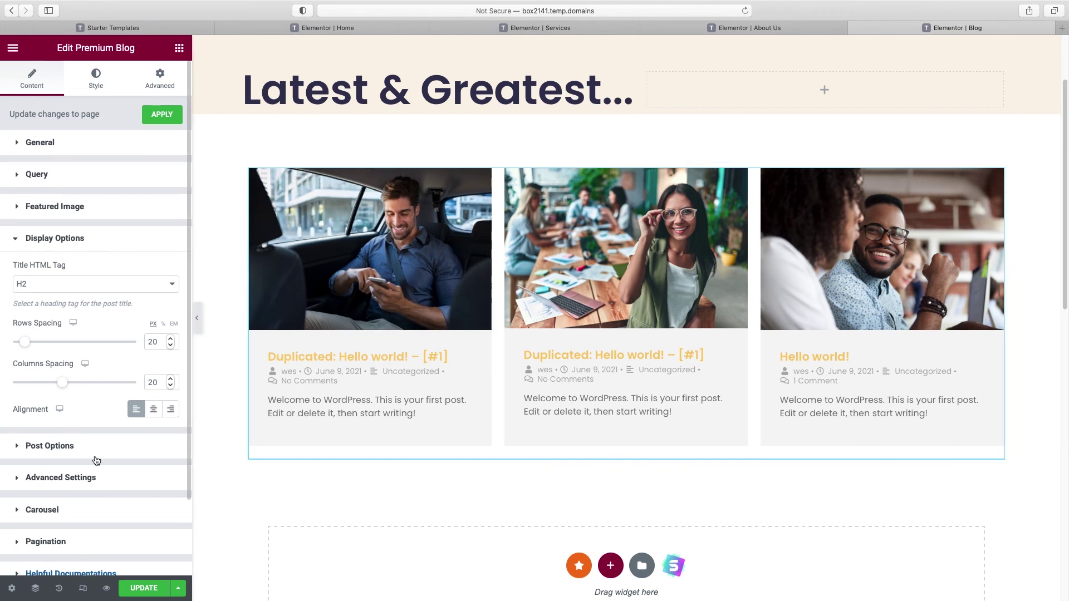
# Step: Switch Author, Date and Comments meta to NO in Post Options, keeping excerpts, then select the grid
pyautogui.click(58, 450)
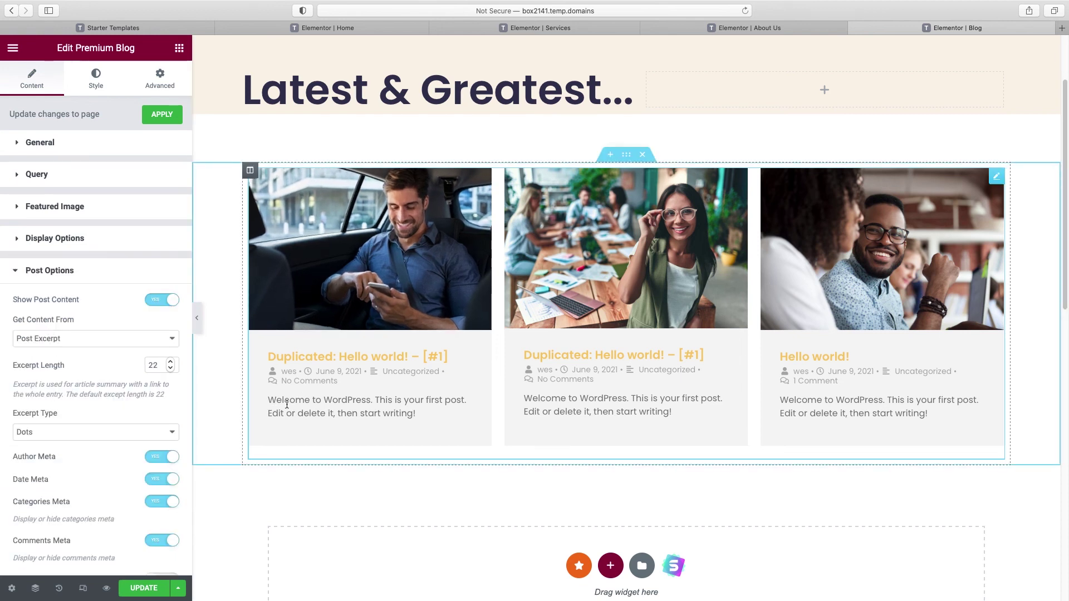
pyautogui.click(159, 302)
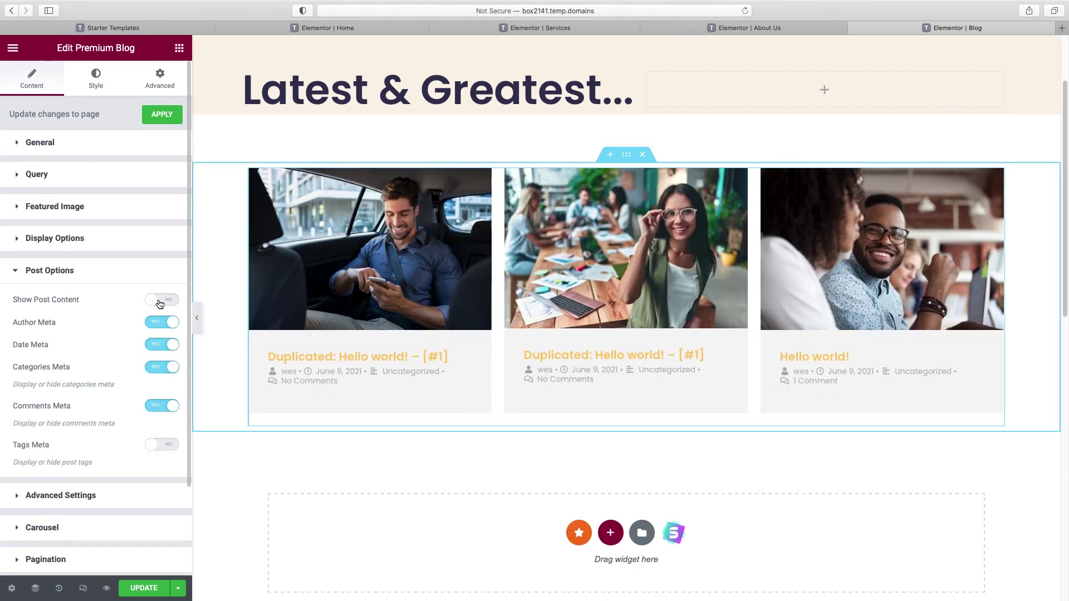
pyautogui.click(160, 302)
pyautogui.scroll(-2, 155, 317)
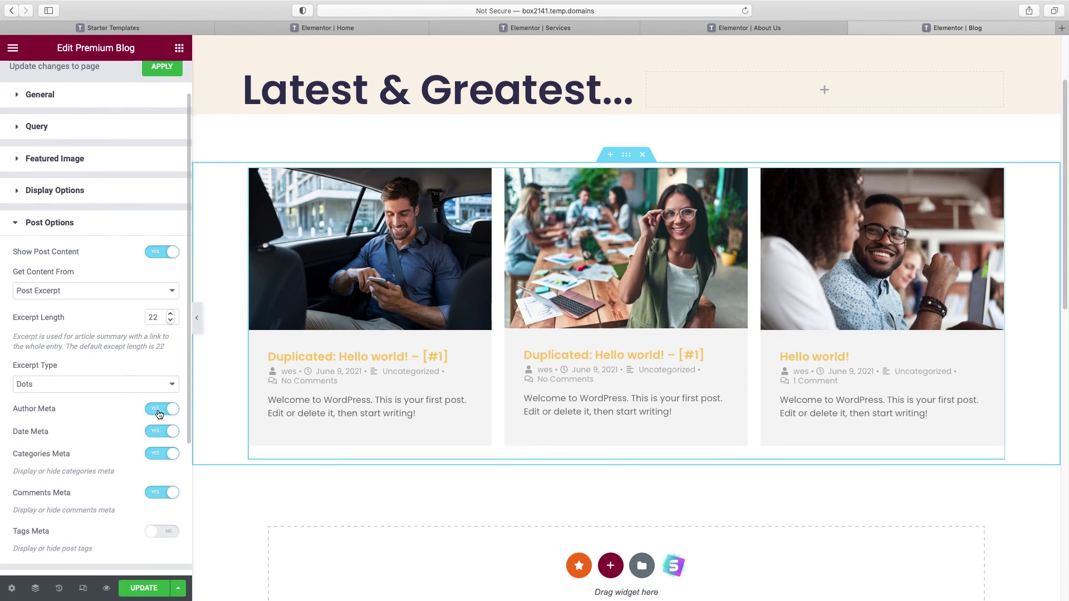
pyautogui.click(160, 412)
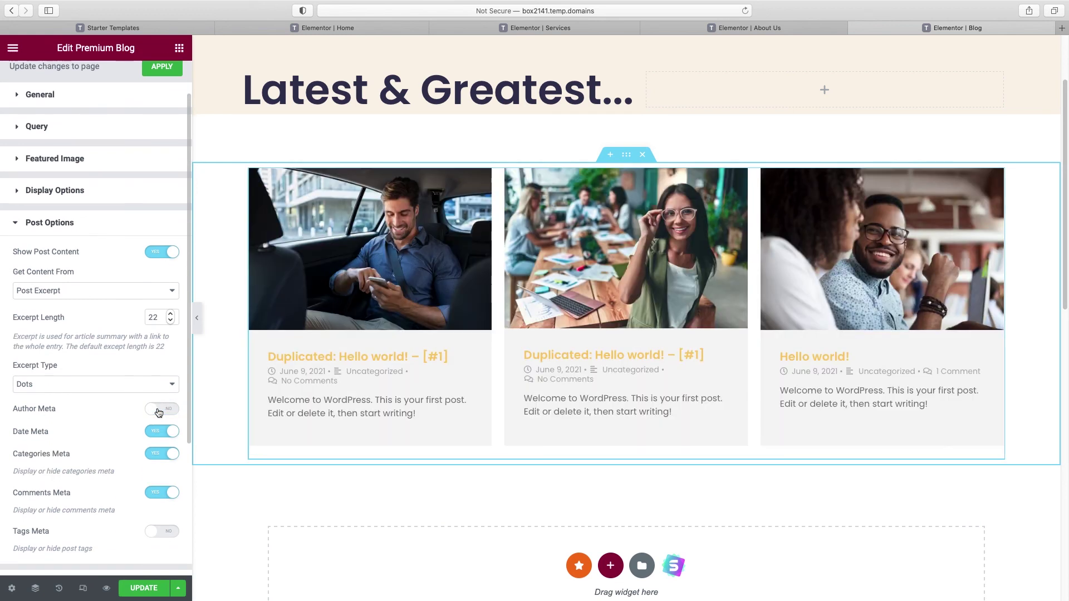
pyautogui.click(161, 434)
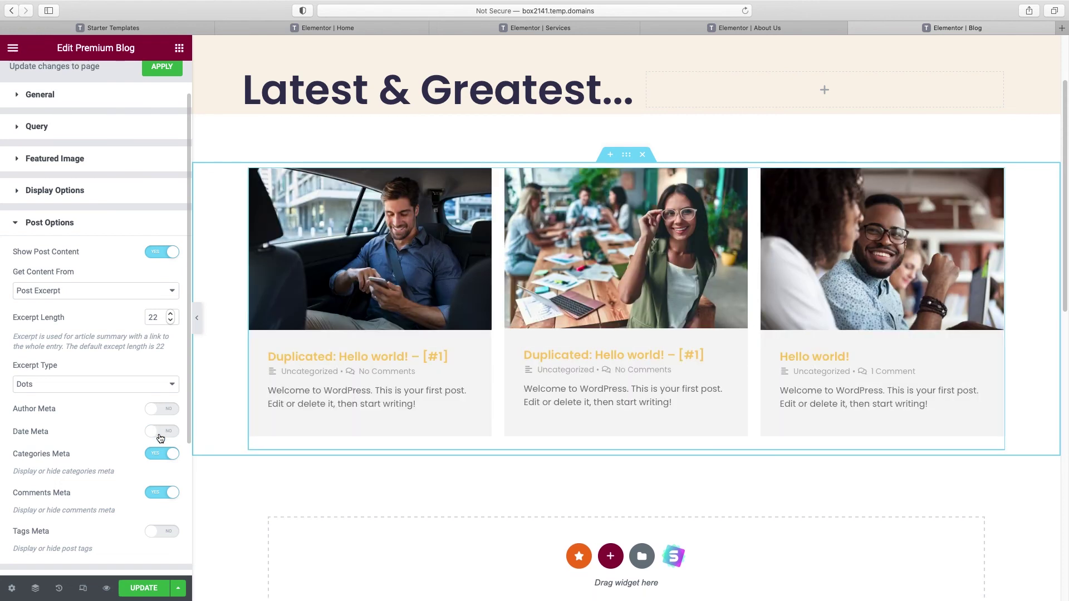
pyautogui.click(156, 493)
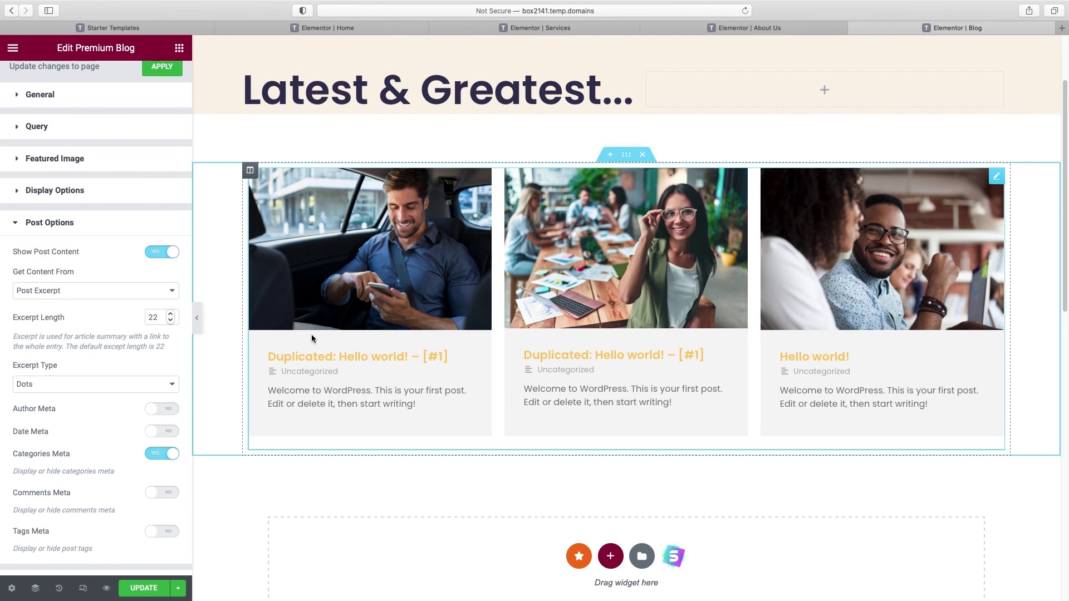
pyautogui.click(358, 336)
# Step: In the Style tab, set the post image overlay colour to a bright red
pyautogui.click(96, 82)
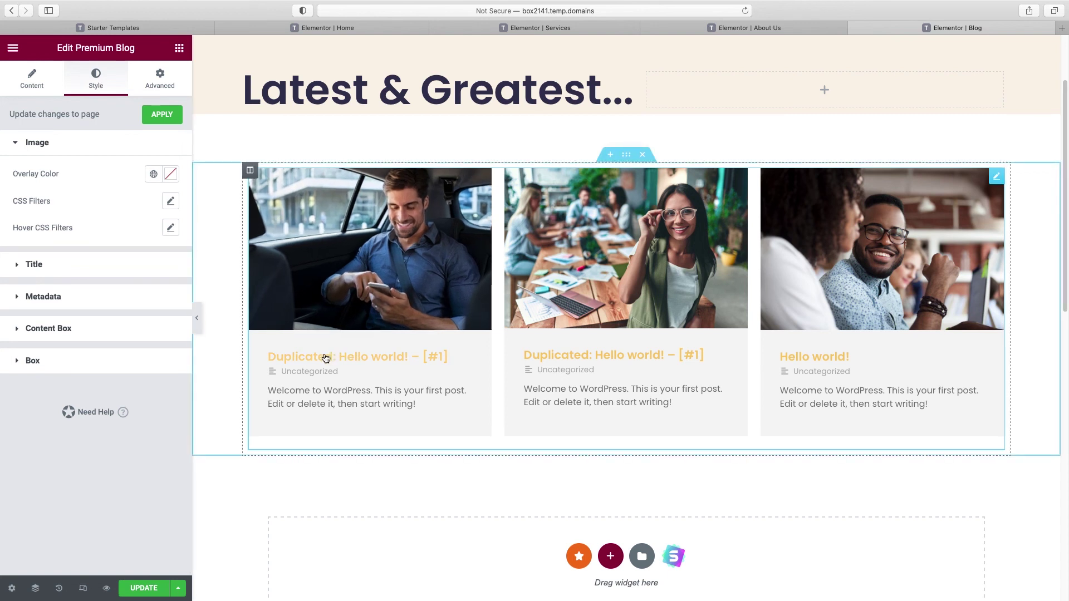
pyautogui.click(171, 173)
pyautogui.click(139, 243)
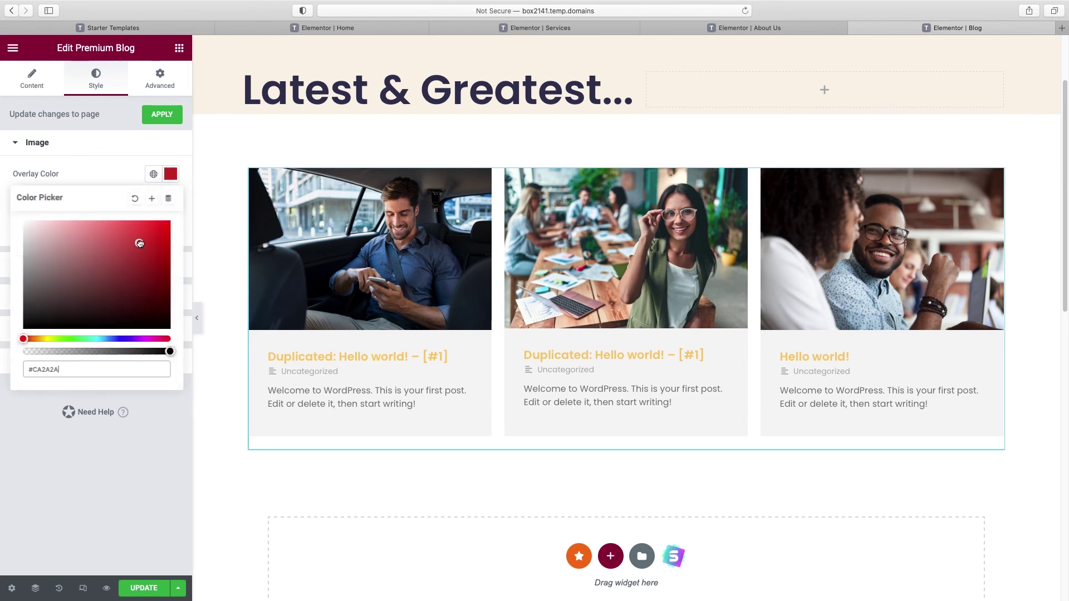
pyautogui.click(146, 239)
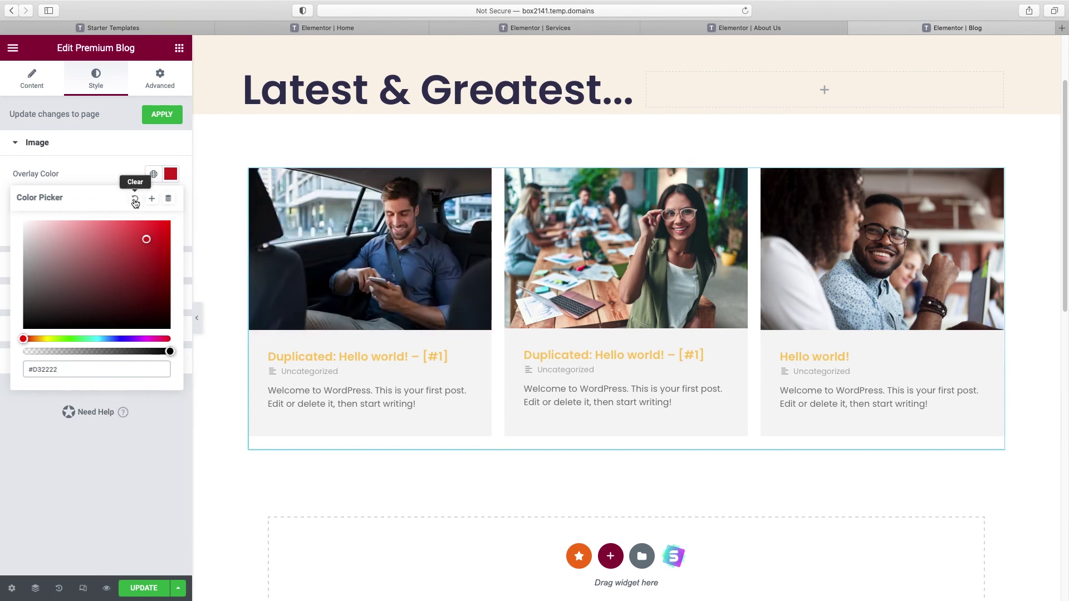
pyautogui.click(126, 147)
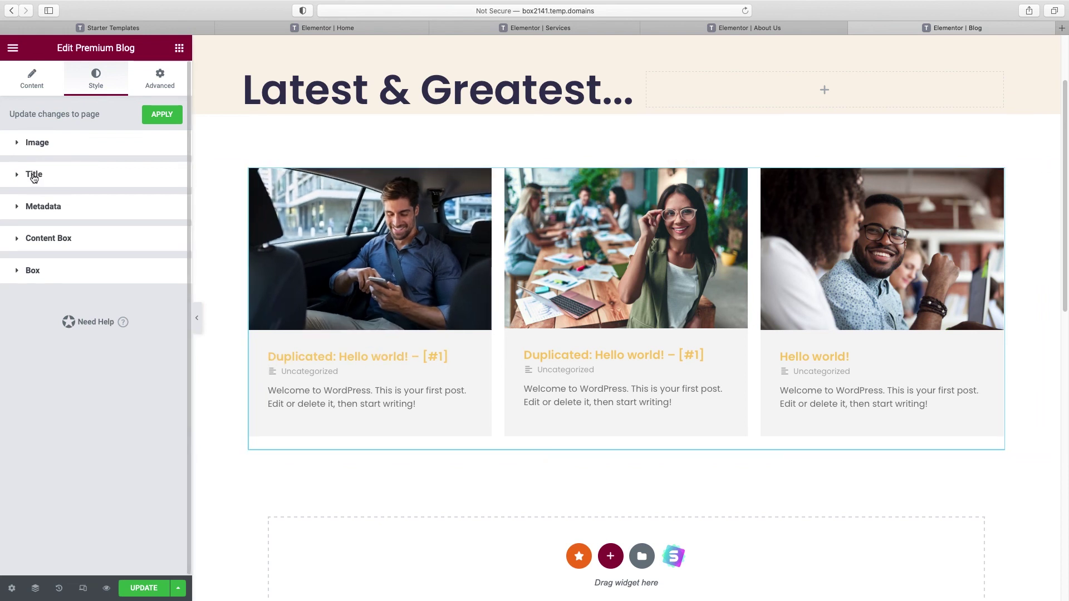
# Step: Give the card titles a 20 px font size and the global Accent Blue colour
pyautogui.click(33, 175)
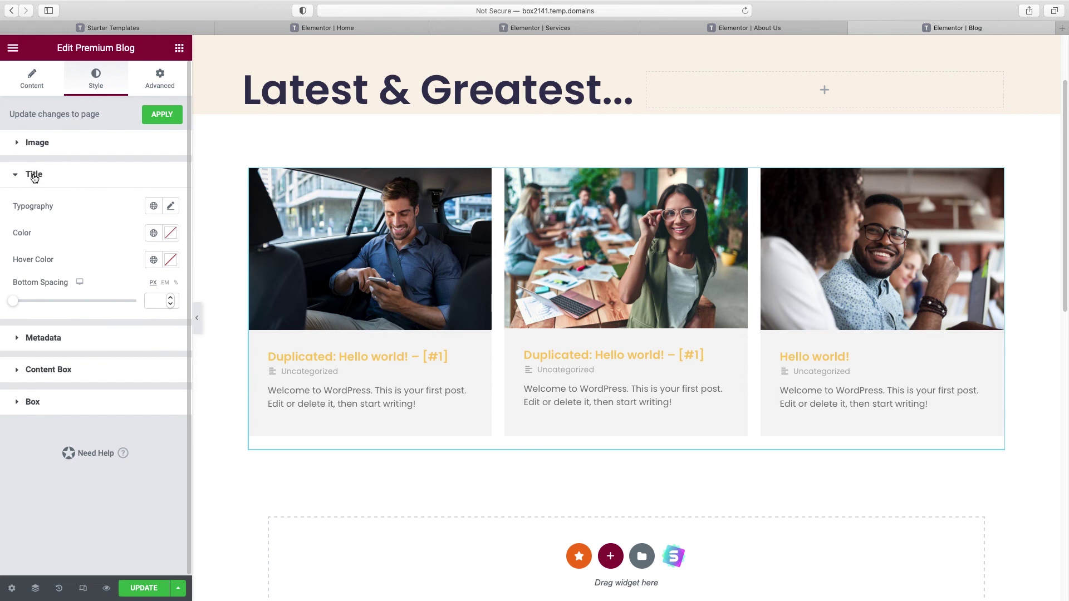
pyautogui.click(170, 206)
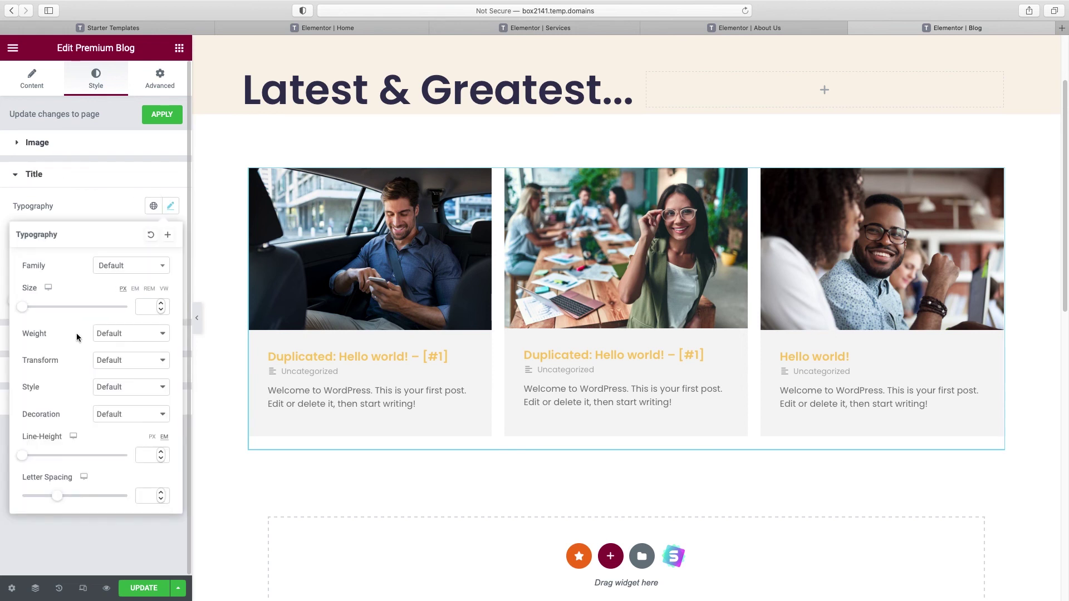
pyautogui.click(25, 308)
pyautogui.moveTo(25, 312); pyautogui.dragTo(33, 312)
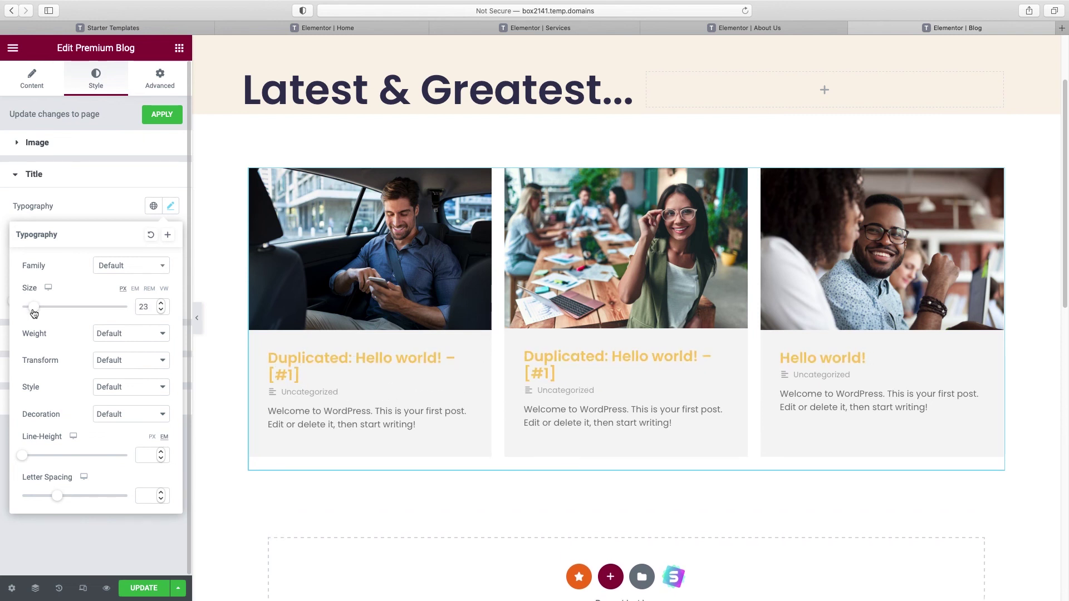
pyautogui.click(145, 308)
pyautogui.write('0')
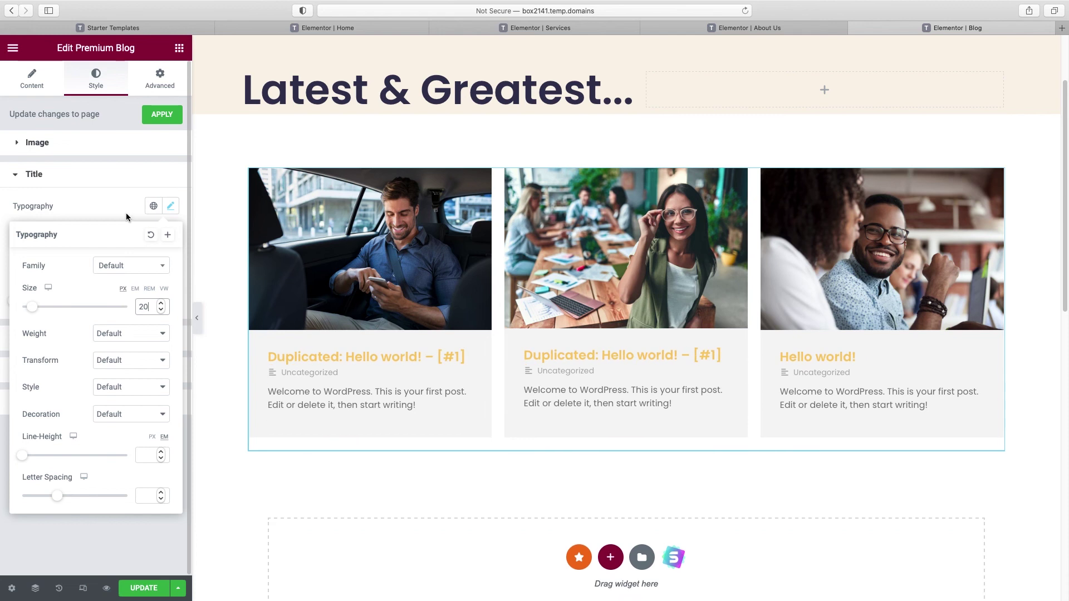
pyautogui.click(129, 218)
pyautogui.click(153, 233)
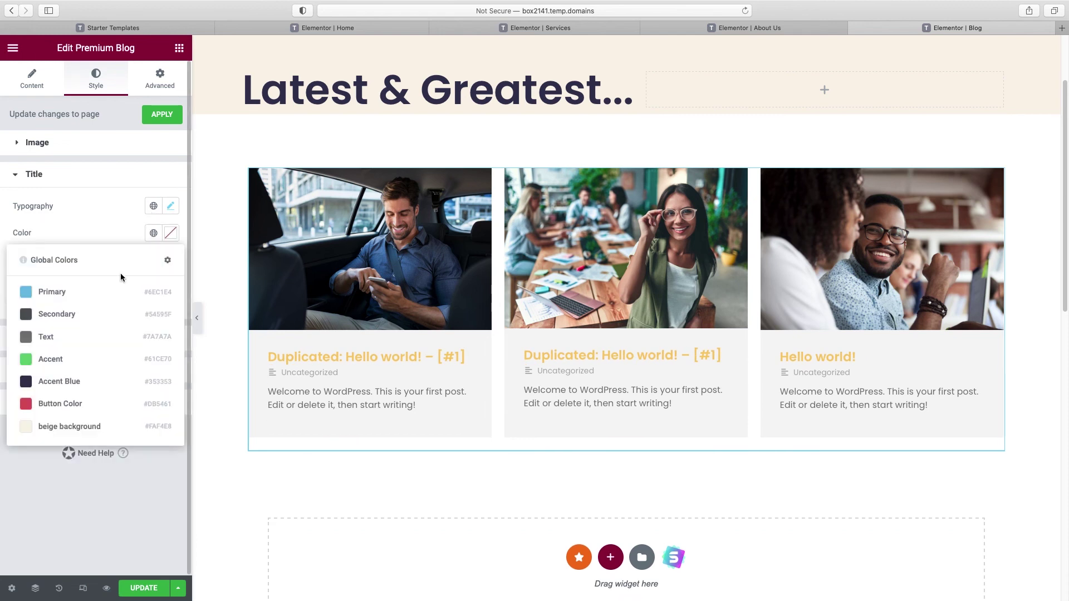
pyautogui.click(82, 378)
pyautogui.click(34, 175)
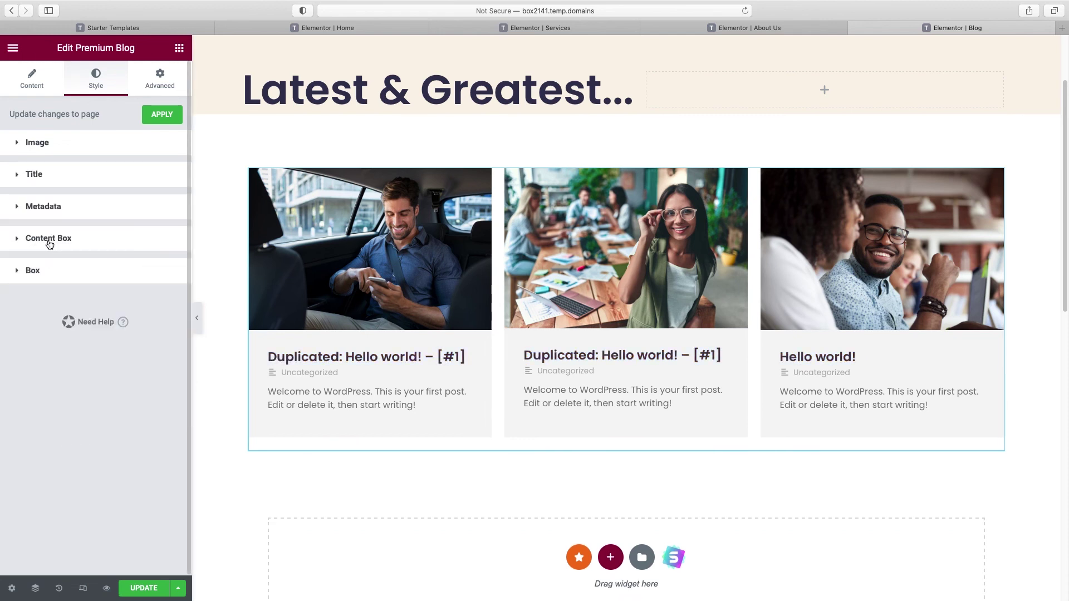
# Step: Set the cards' content box background colour to #FFFFFF
pyautogui.click(49, 239)
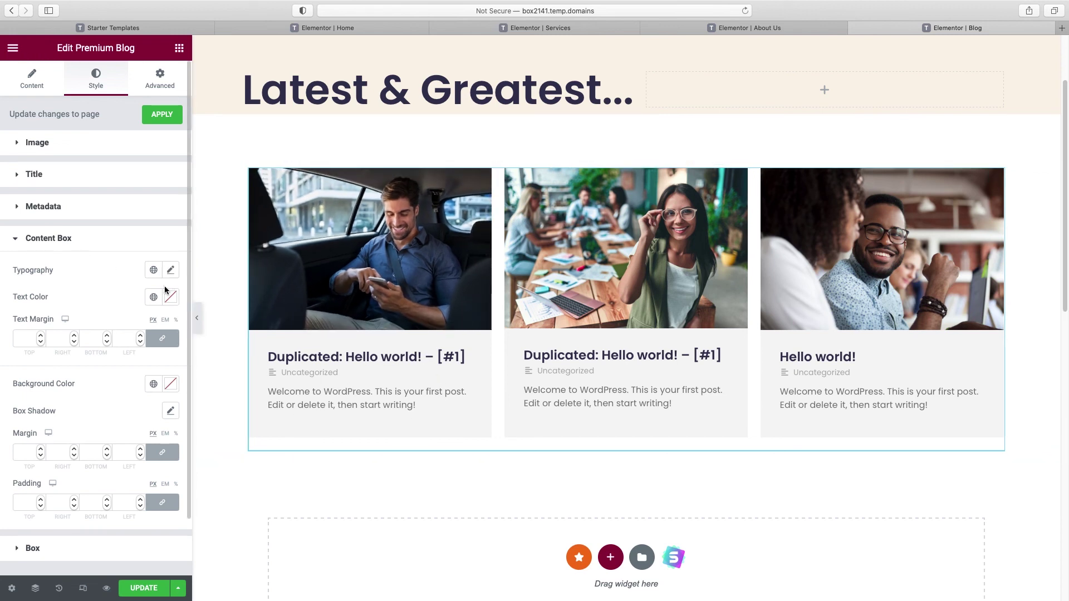
pyautogui.click(171, 384)
pyautogui.write('#FFFFFF')
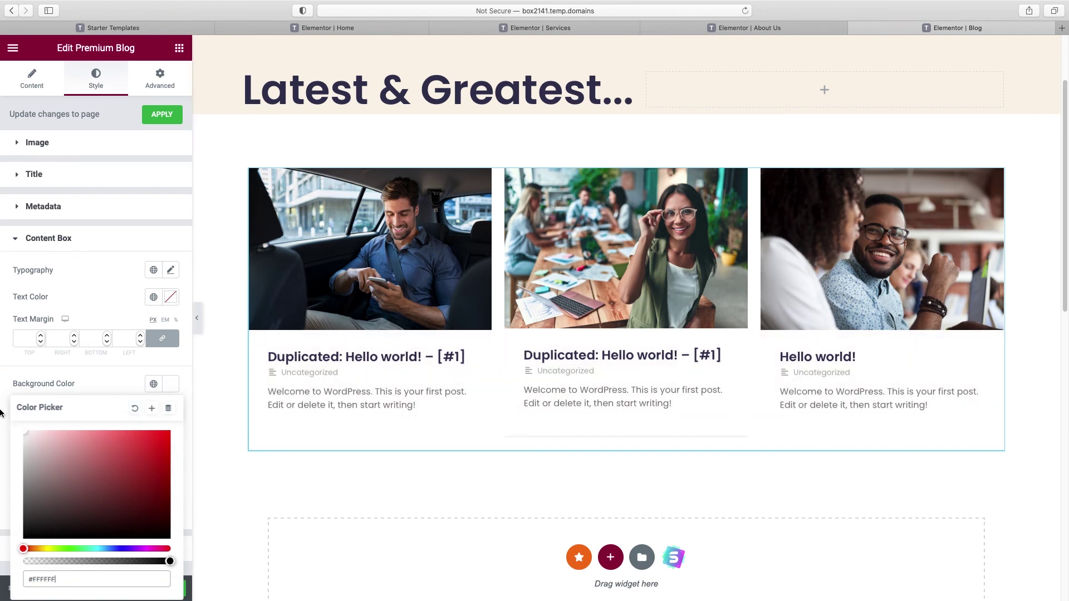
pyautogui.click(493, 430)
pyautogui.scroll(3, 492, 430)
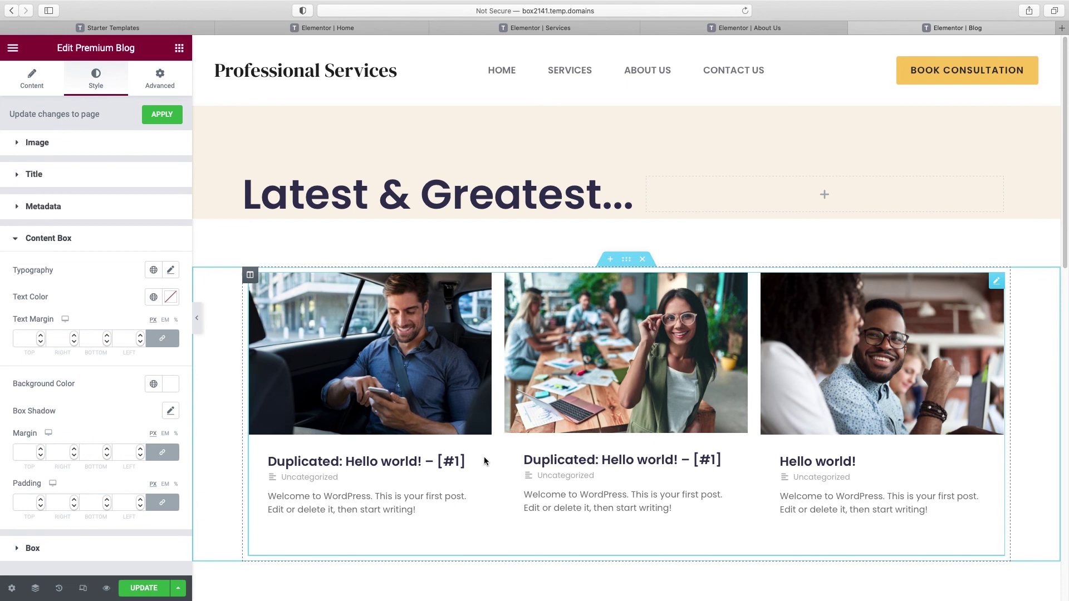
pyautogui.click(56, 239)
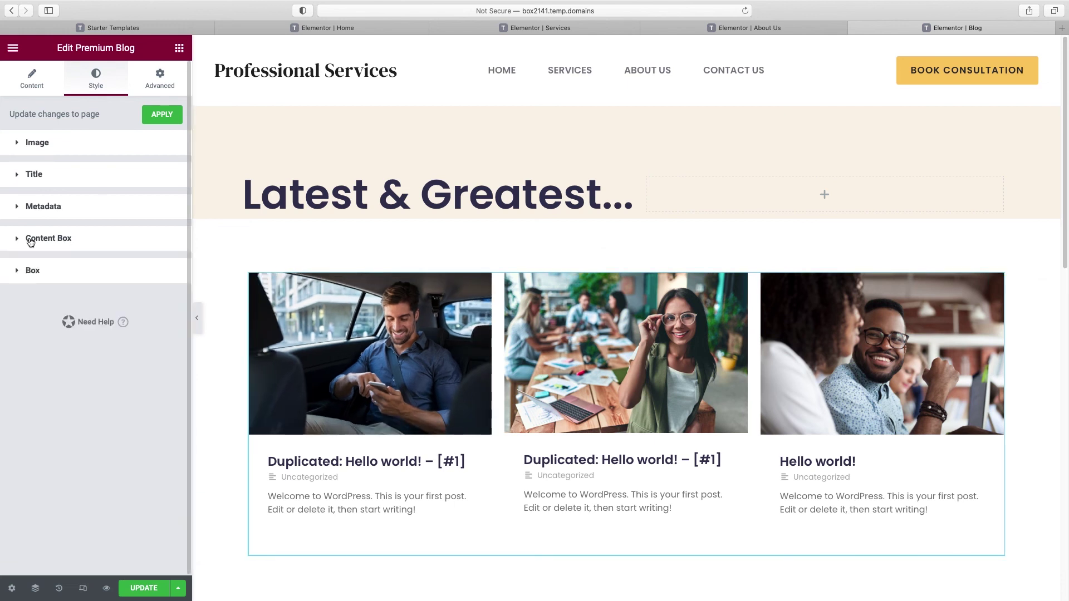
# Step: Add a light, transparent box shadow and about 13 px rounded corners, then preview full width
pyautogui.click(33, 272)
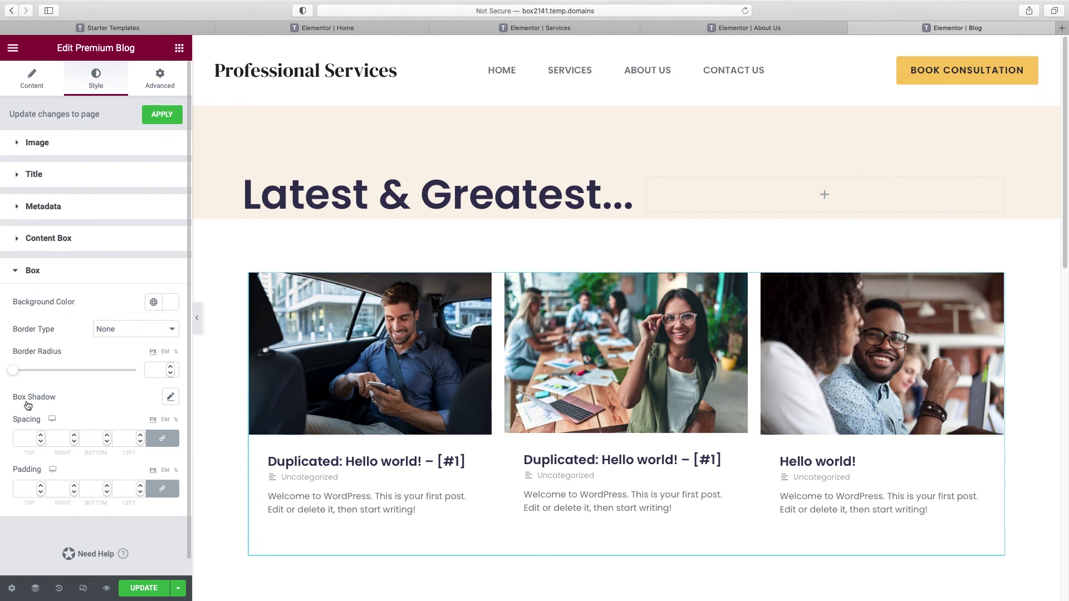
pyautogui.click(170, 398)
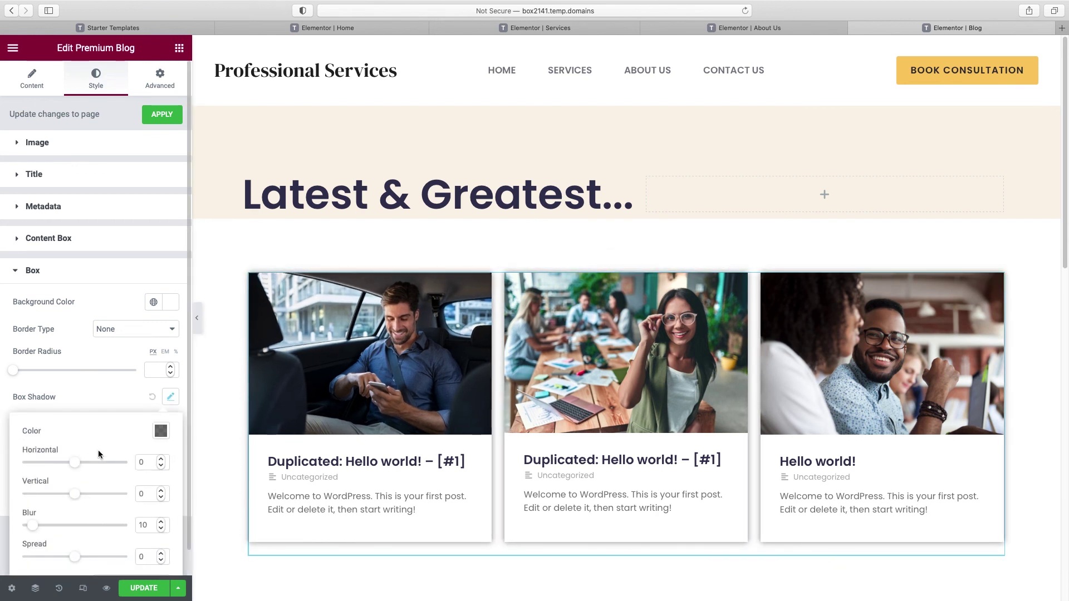
pyautogui.click(161, 431)
pyautogui.moveTo(167, 380); pyautogui.dragTo(126, 380)
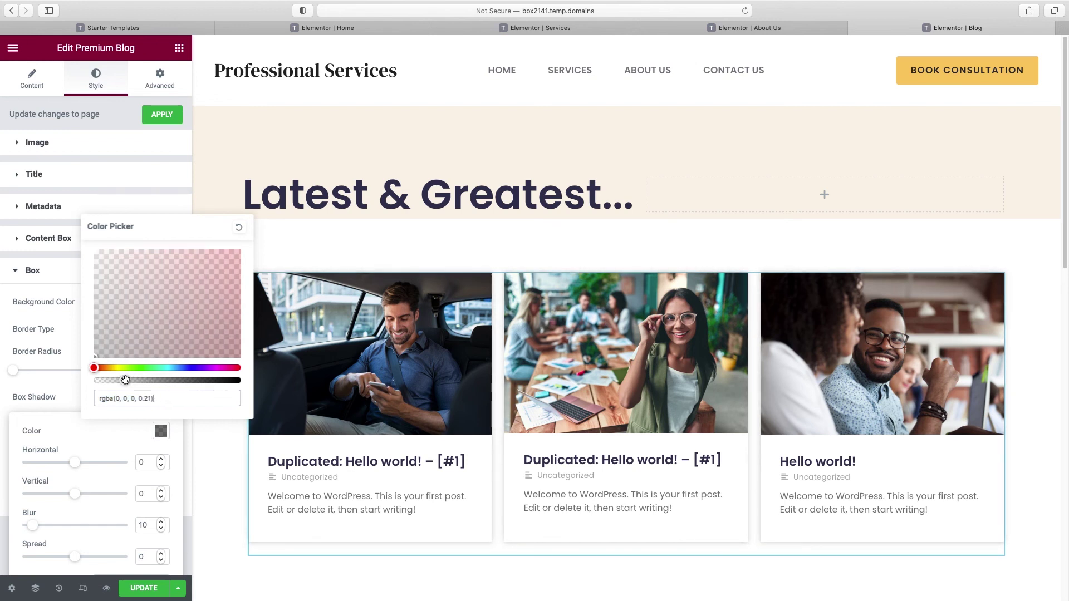
pyautogui.click(89, 398)
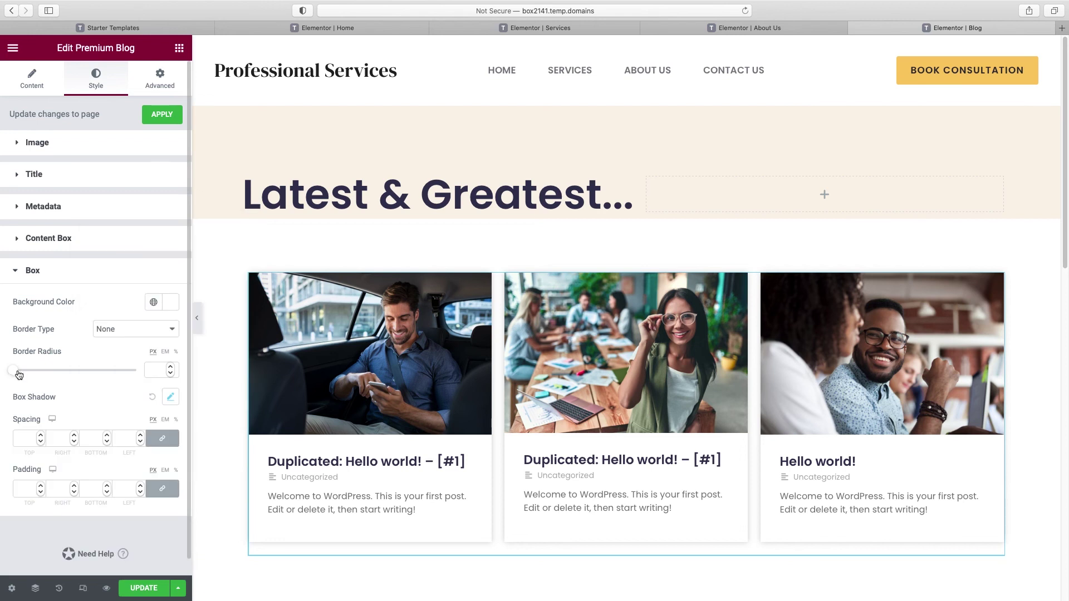
pyautogui.moveTo(16, 373); pyautogui.dragTo(29, 373)
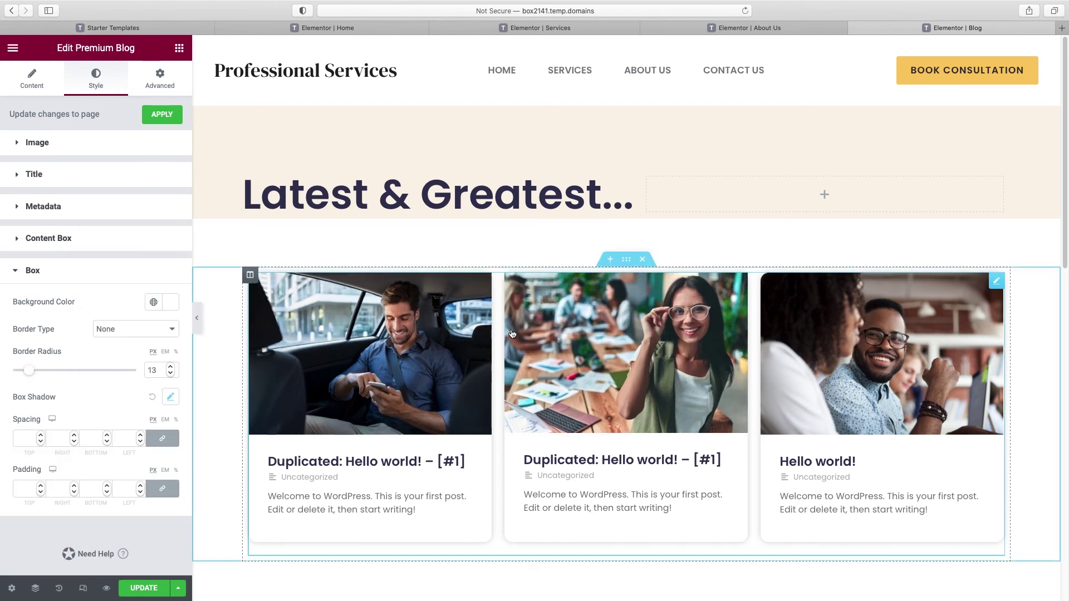
pyautogui.click(198, 322)
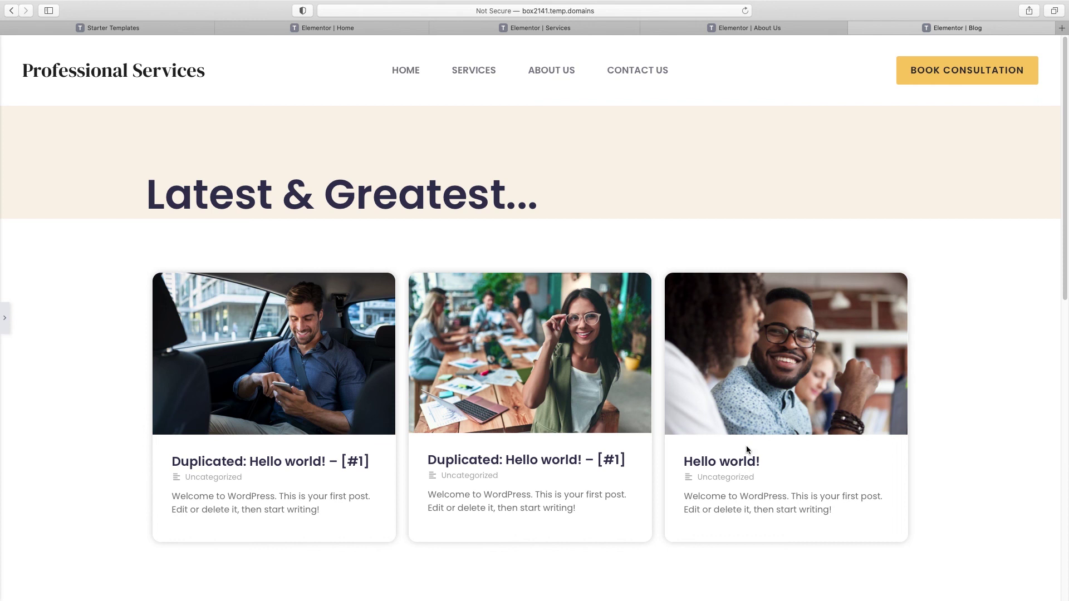
pyautogui.scroll(-1, 729, 401)
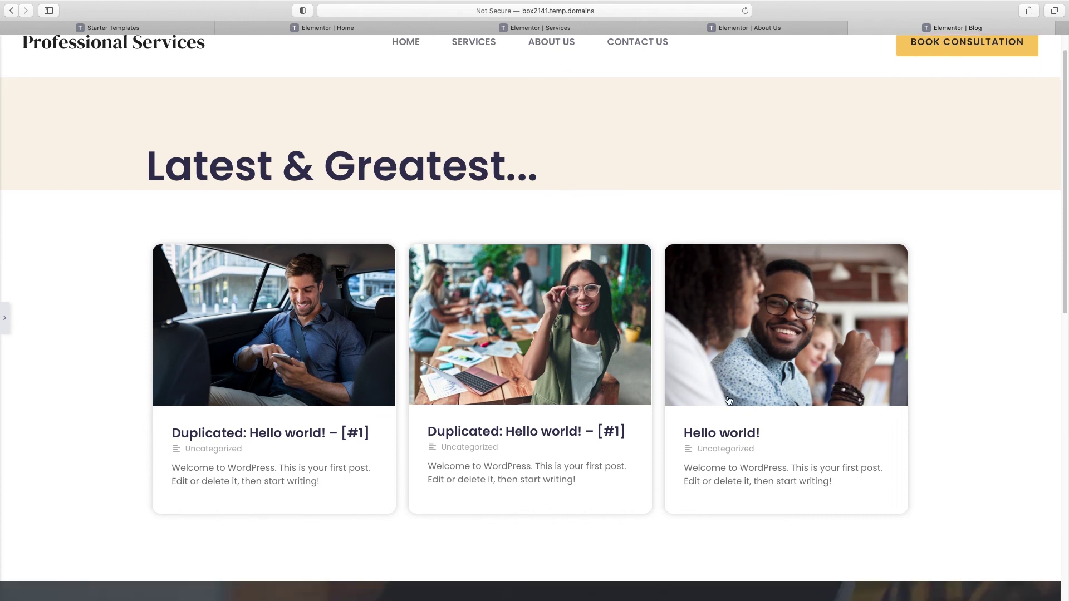
pyautogui.scroll(1, 728, 401)
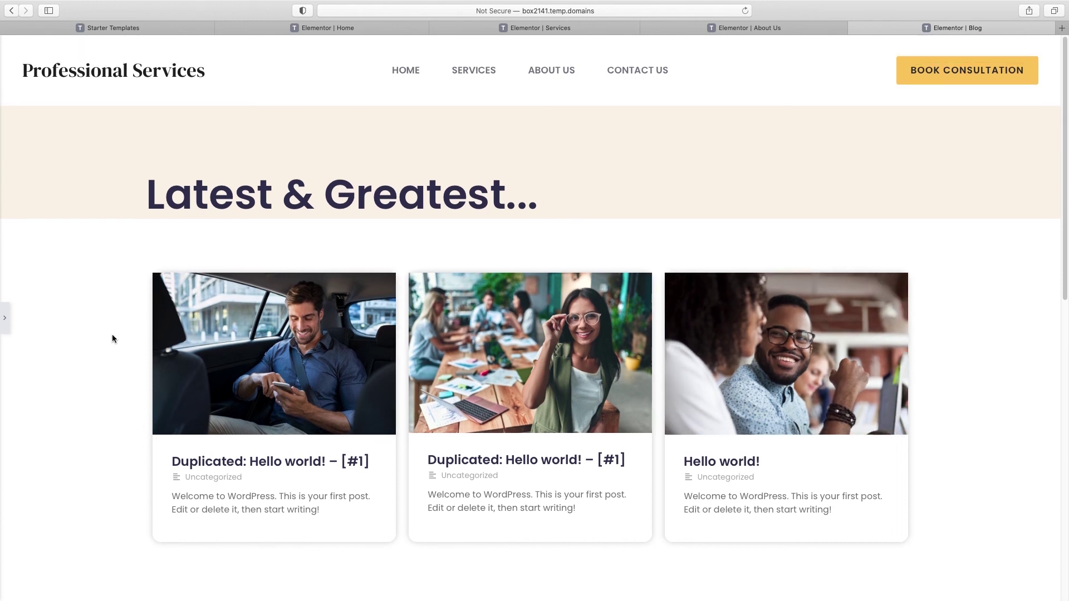
pyautogui.click(8, 325)
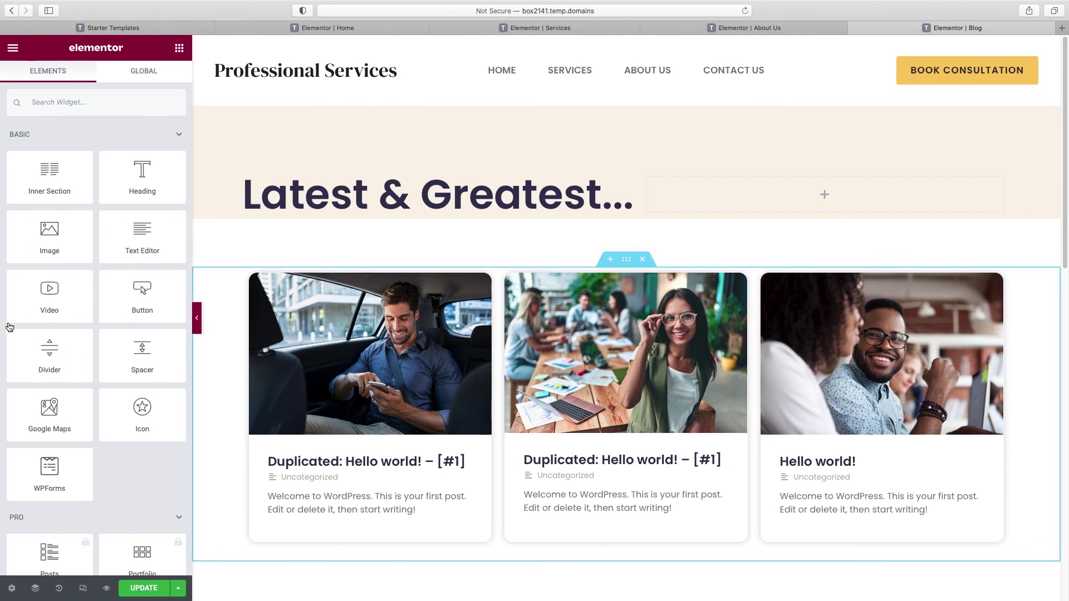
pyautogui.click(144, 589)
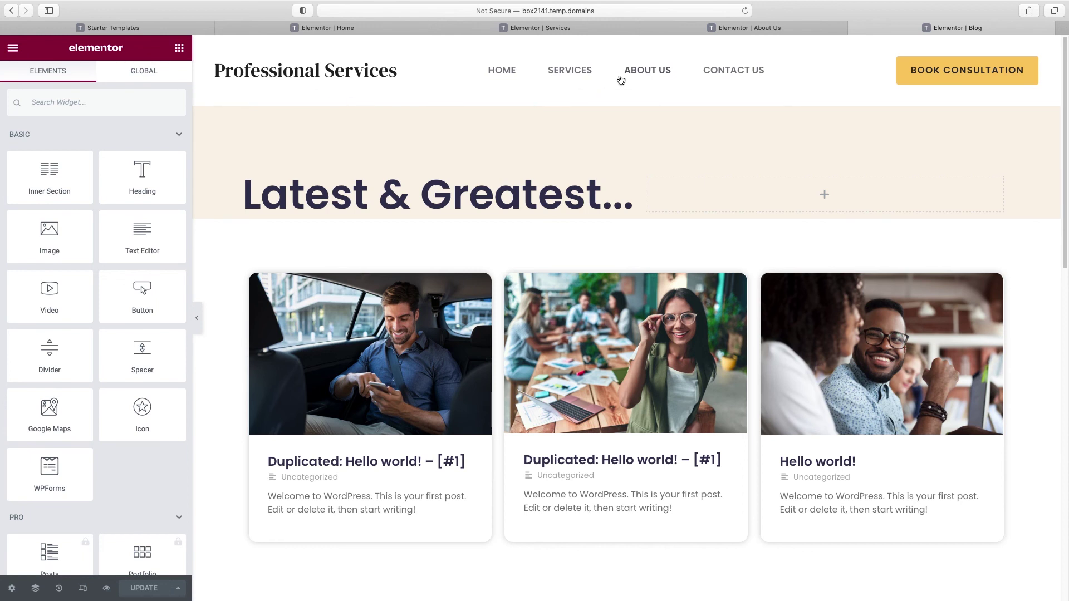
pyautogui.scroll(-10, 639, 164)
pyautogui.scroll(20, 695, 319)
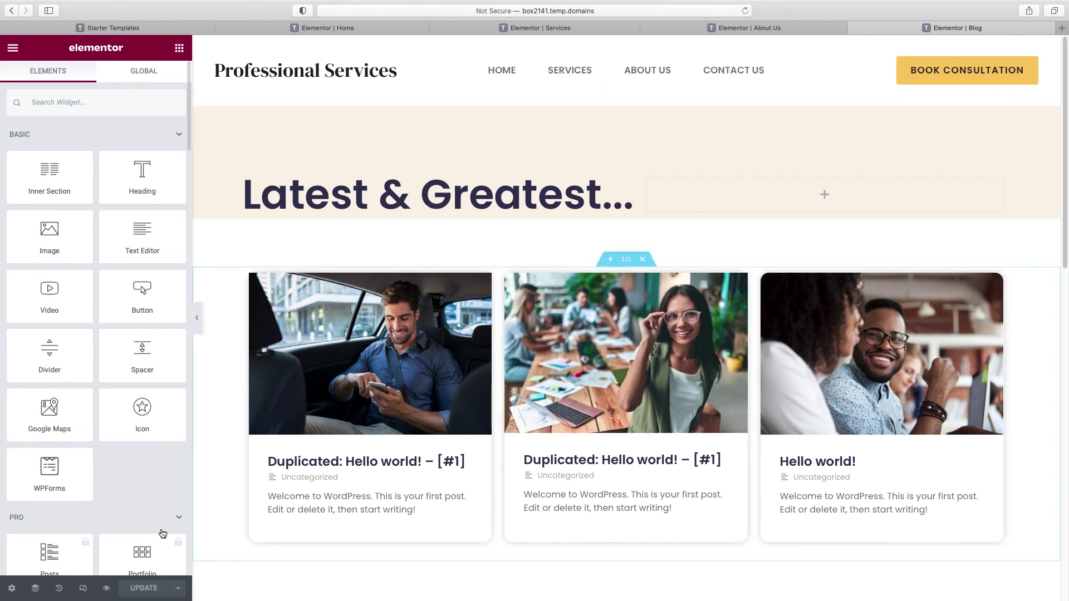
# Step: From the Blog page preview, open the Customizer's Header Builder and the header button settings
pyautogui.click(109, 588)
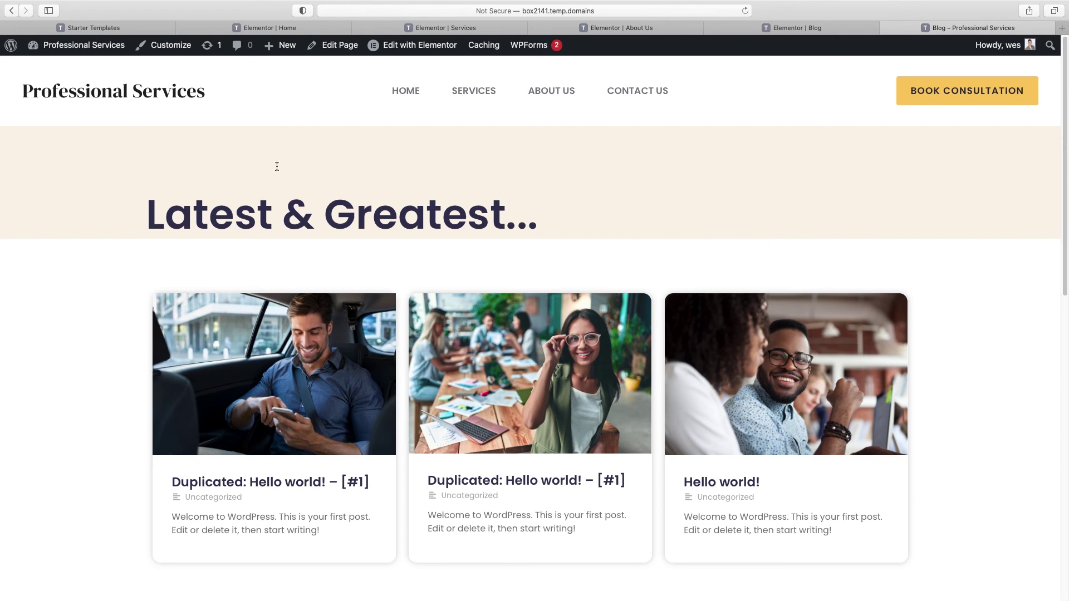
pyautogui.click(173, 47)
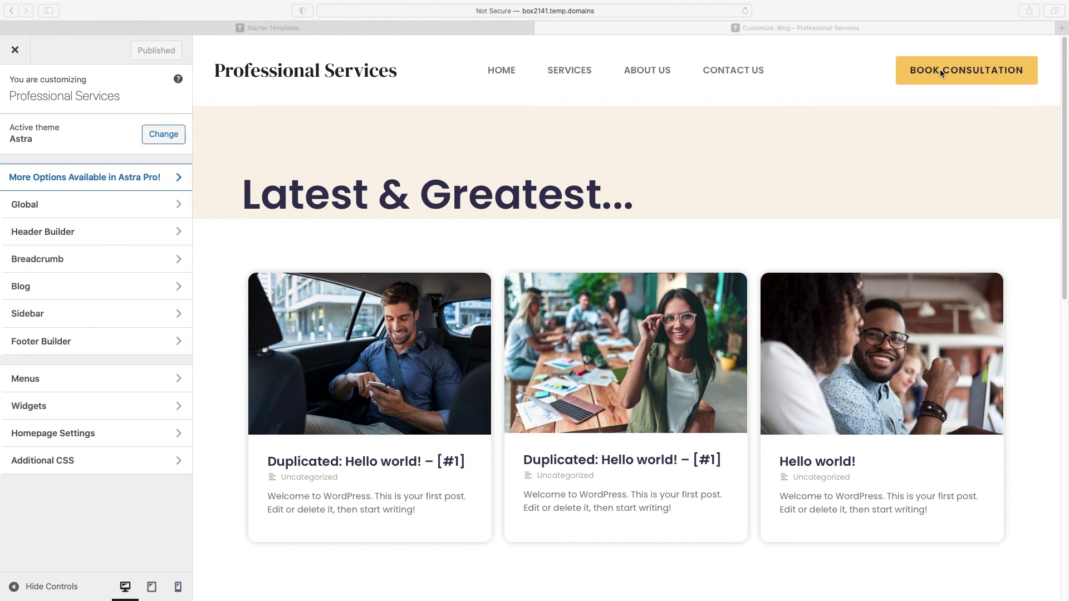
pyautogui.click(272, 27)
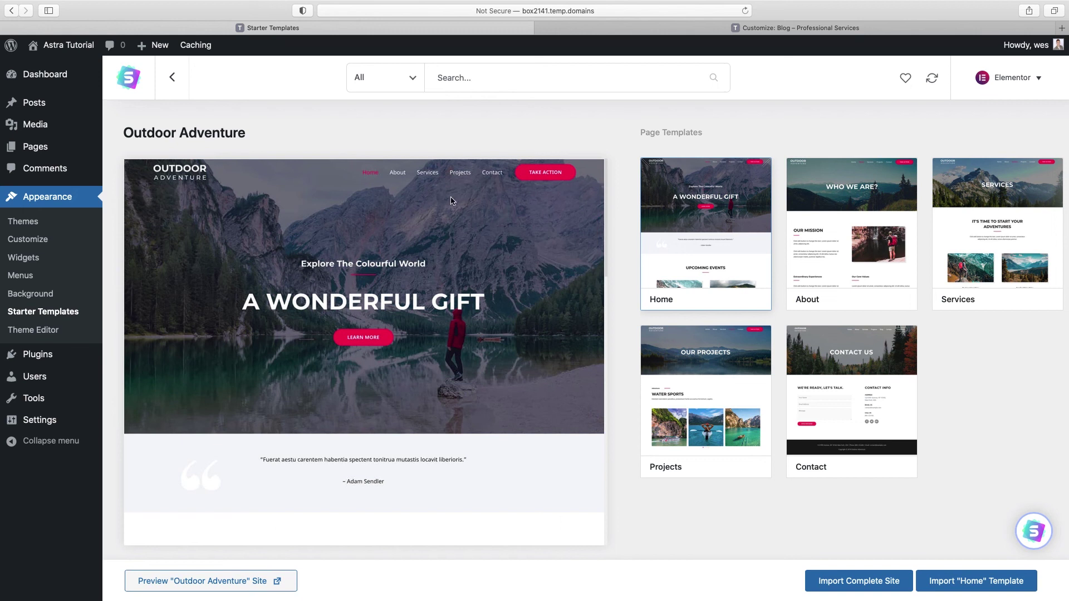
pyautogui.click(711, 28)
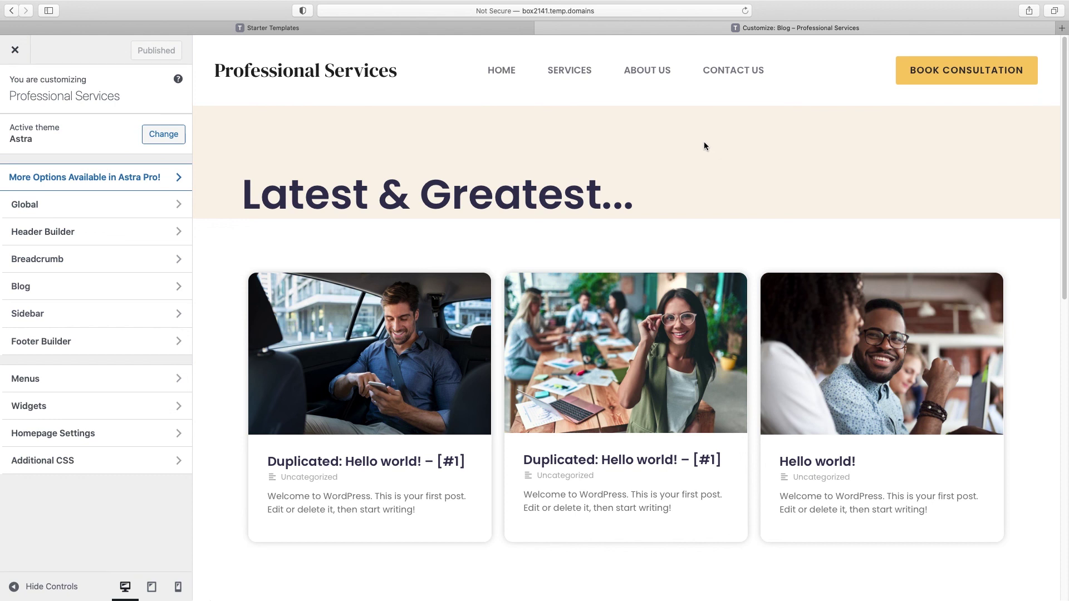
pyautogui.scroll(-15, 746, 200)
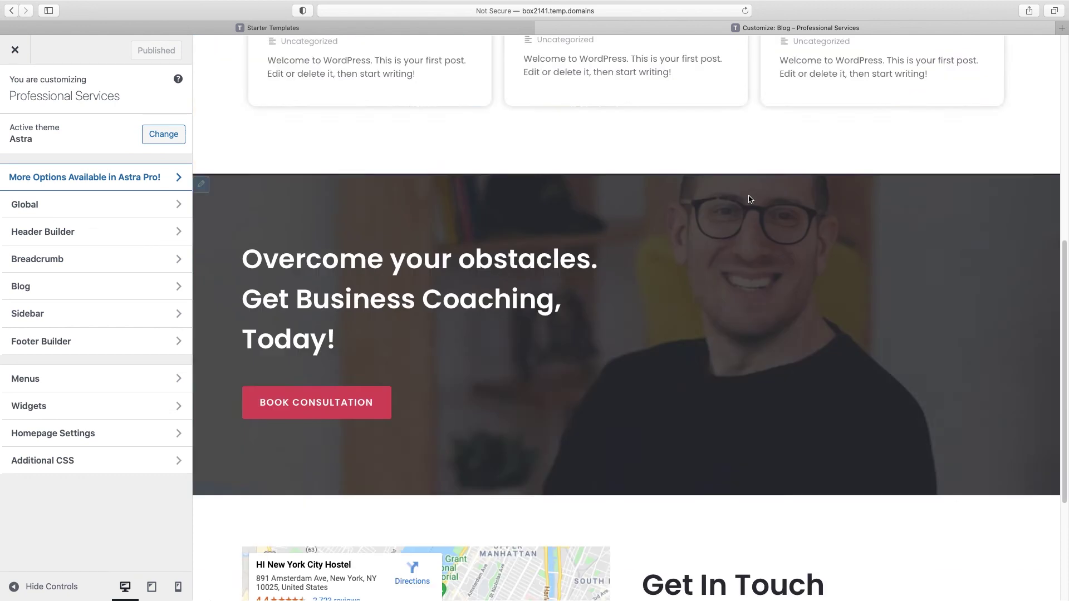
pyautogui.scroll(15, 750, 245)
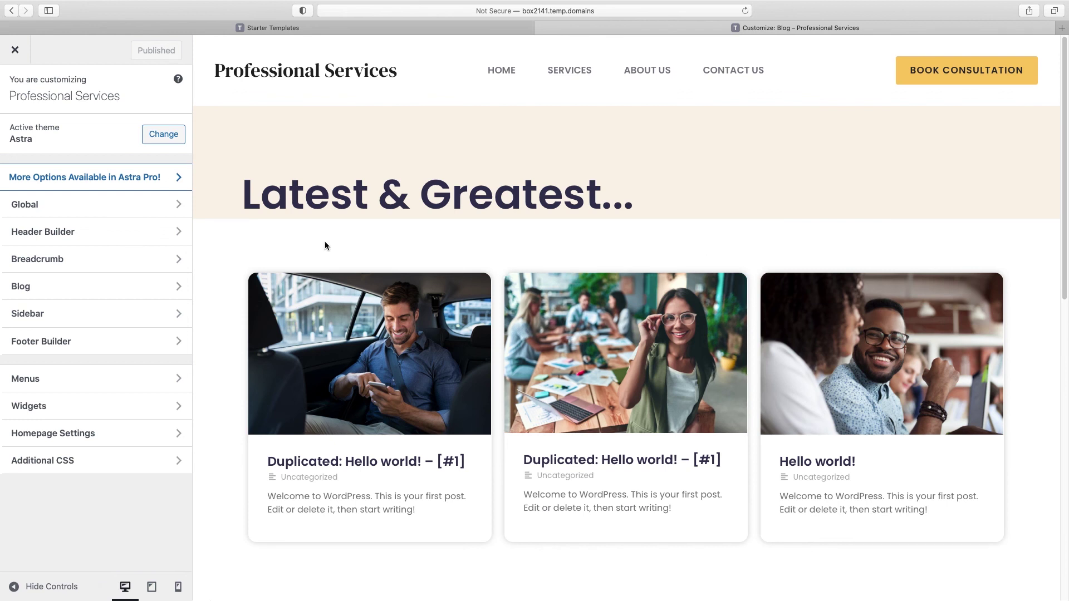
pyautogui.click(66, 234)
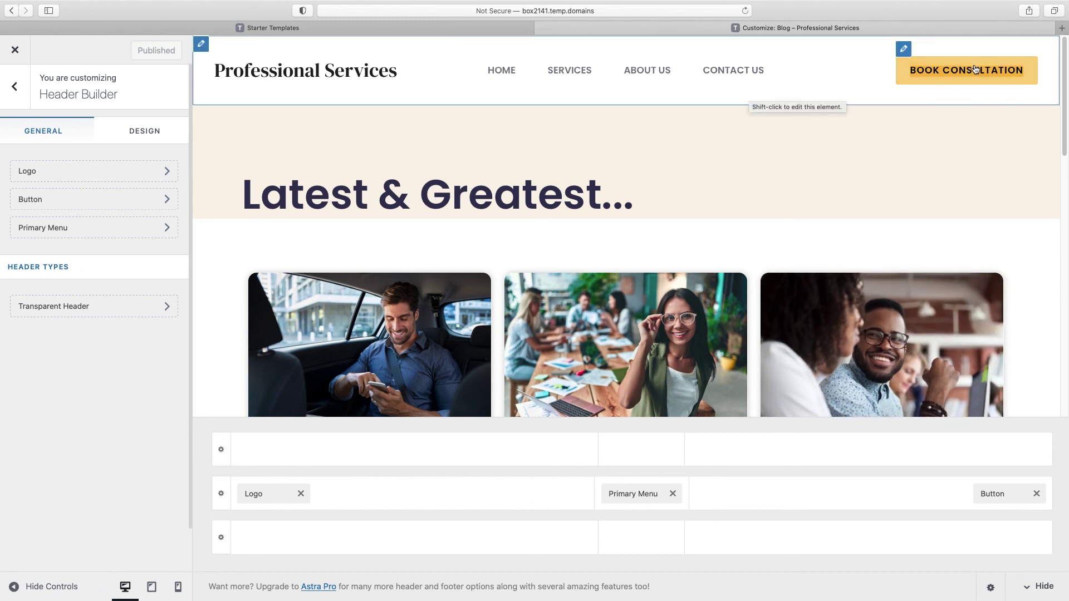
pyautogui.click(903, 50)
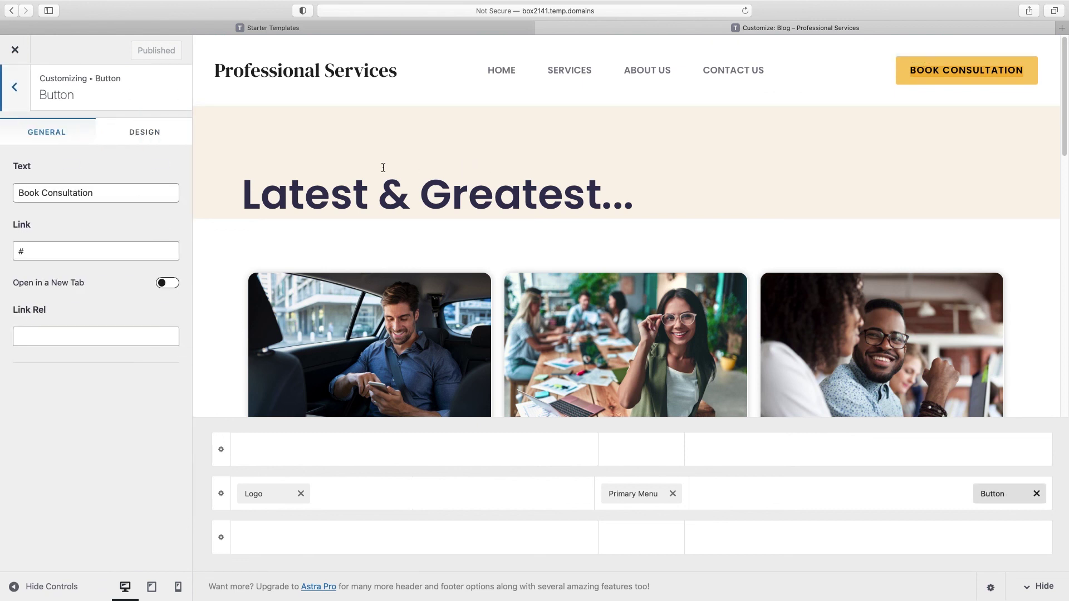
pyautogui.moveTo(18, 194); pyautogui.dragTo(98, 194)
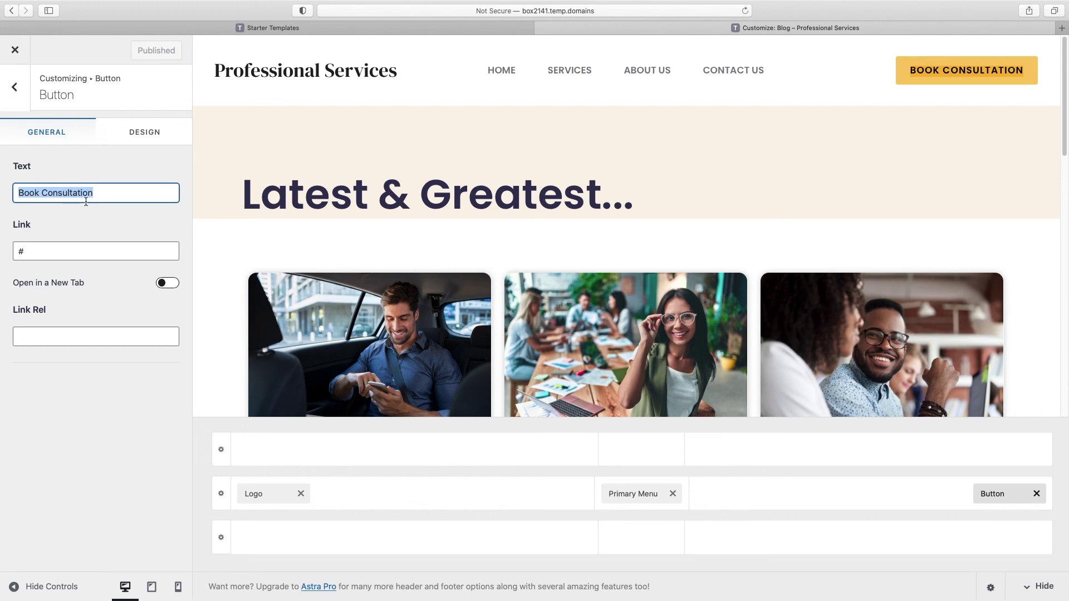
pyautogui.moveTo(28, 254); pyautogui.dragTo(2, 252)
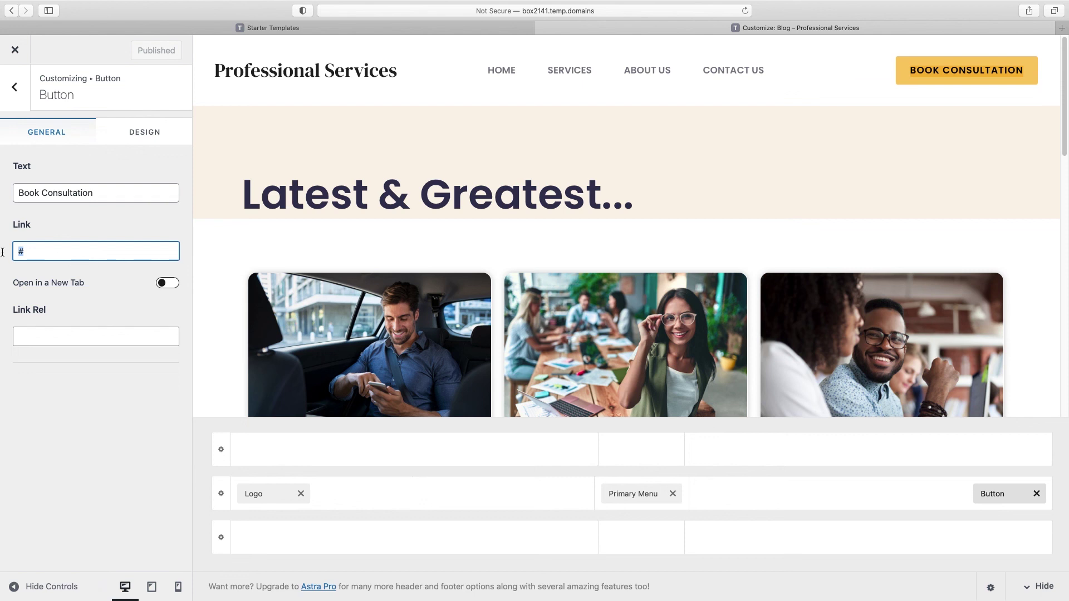
pyautogui.write('https://yourwebsite.com/contact')
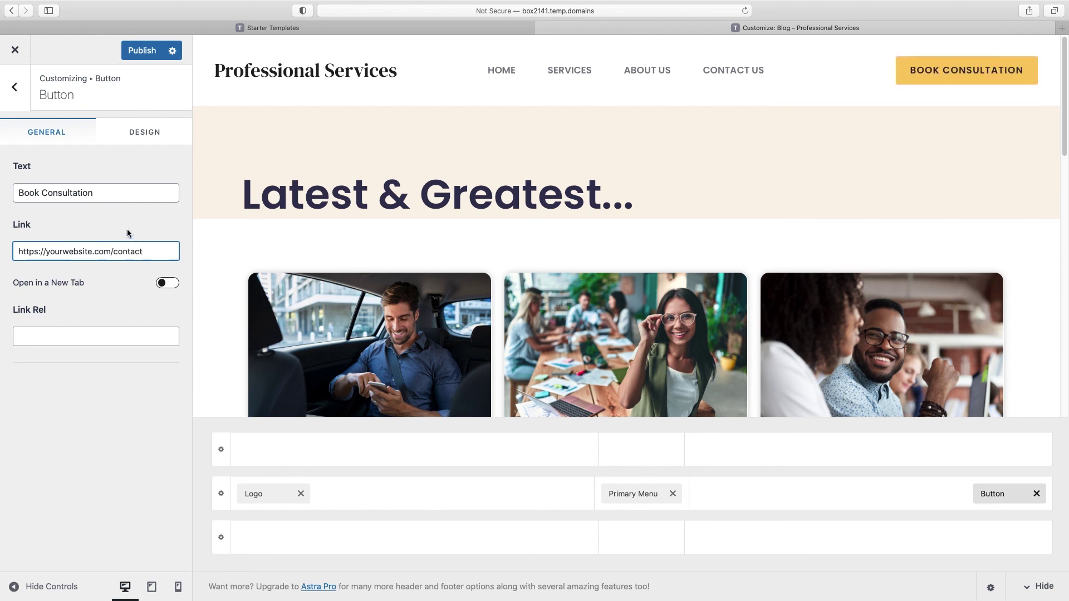
pyautogui.click(149, 137)
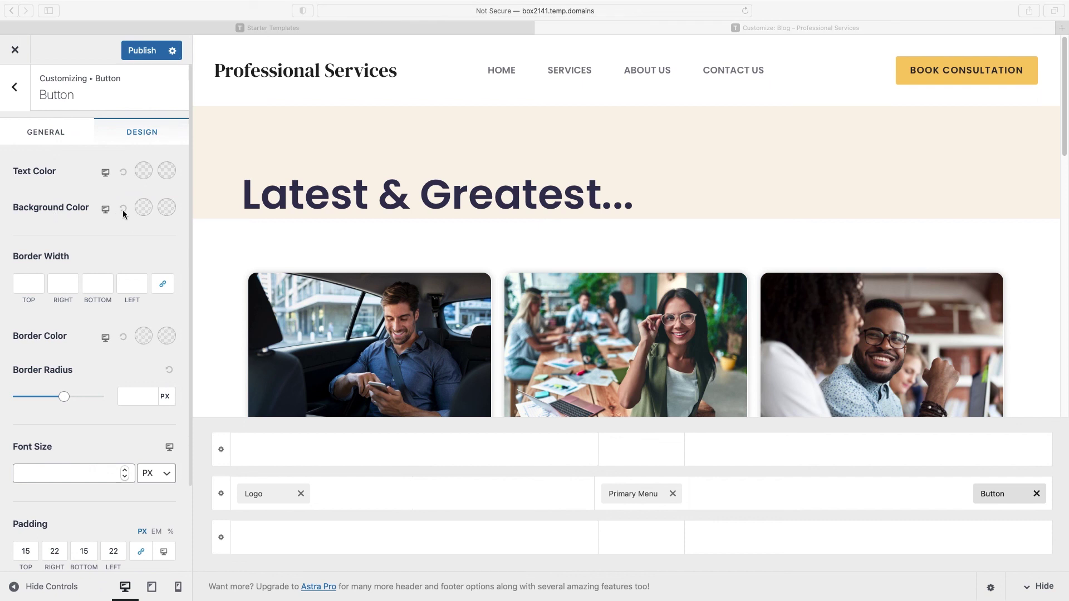
# Step: Set the header button background to #db5461 and its text colour to white (#ffffff)
pyautogui.click(144, 210)
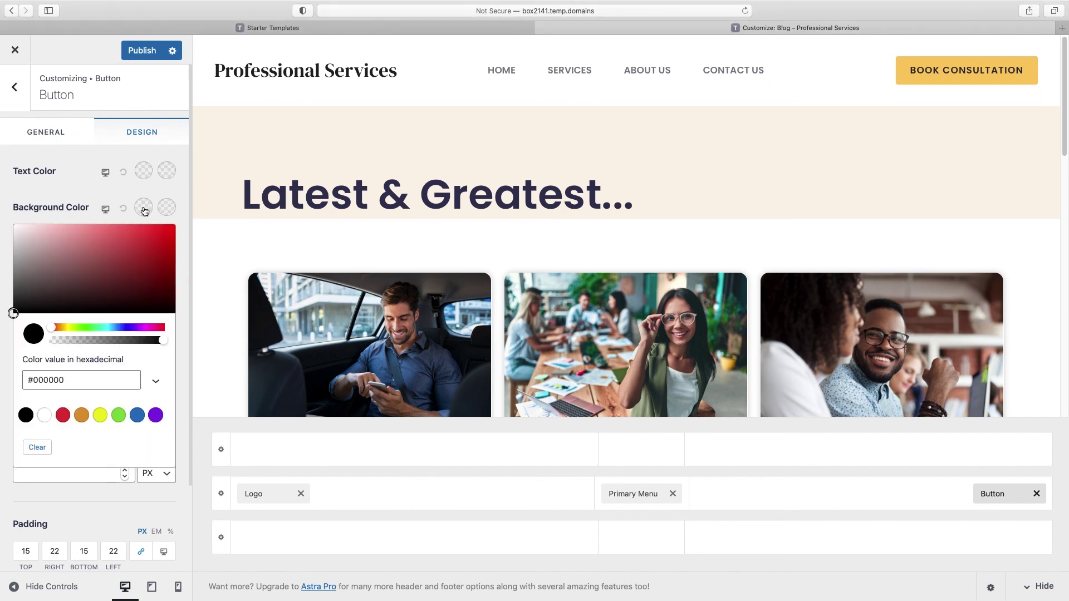
pyautogui.click(68, 379)
pyautogui.press('super+a')
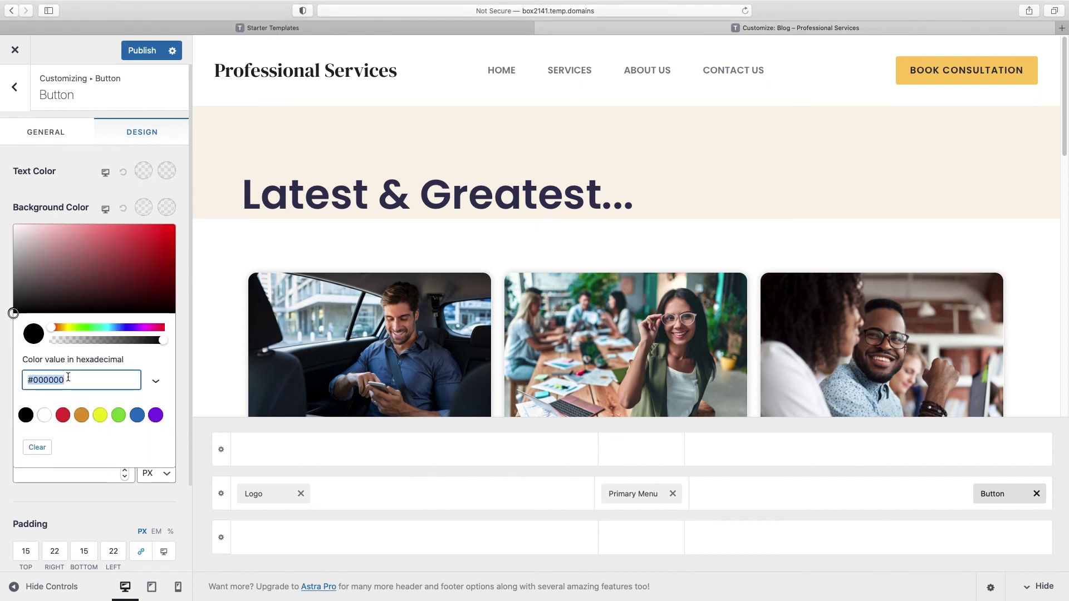
pyautogui.write('#db5461')
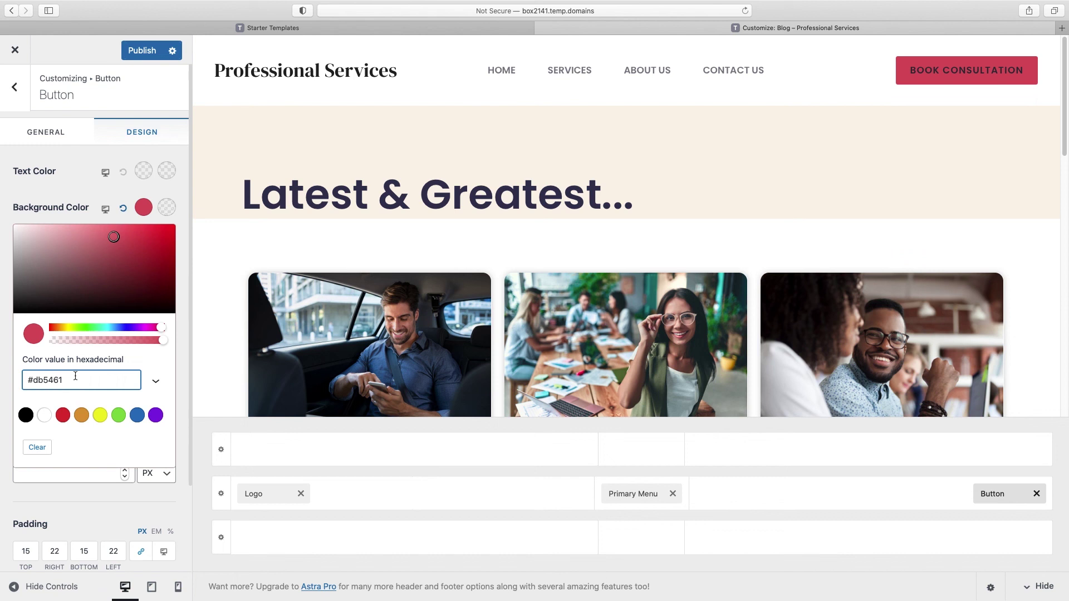
pyautogui.click(145, 173)
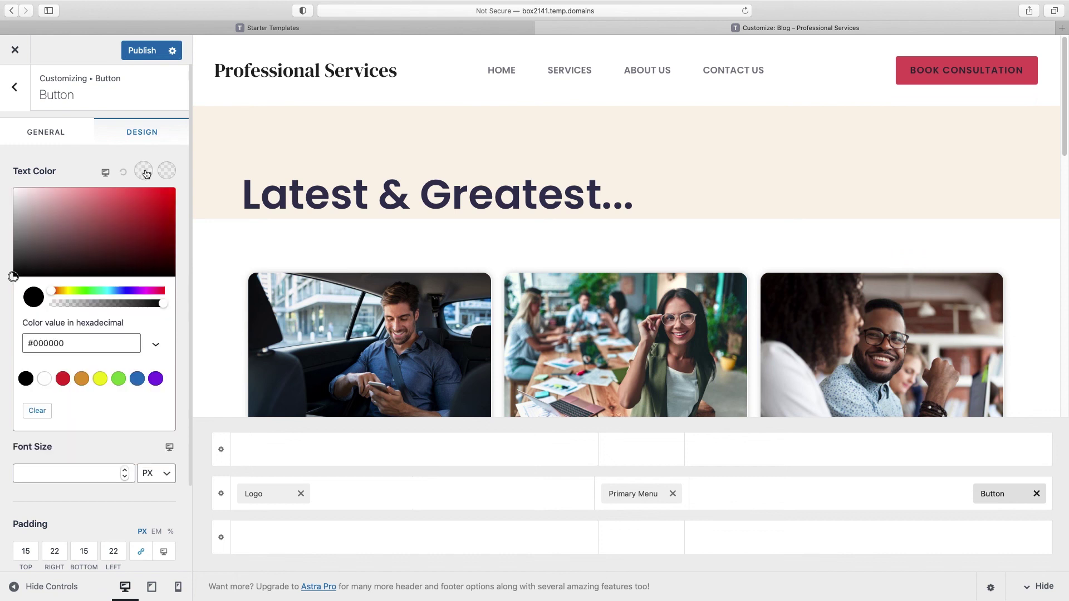
pyautogui.moveTo(32, 199); pyautogui.dragTo(1, 184)
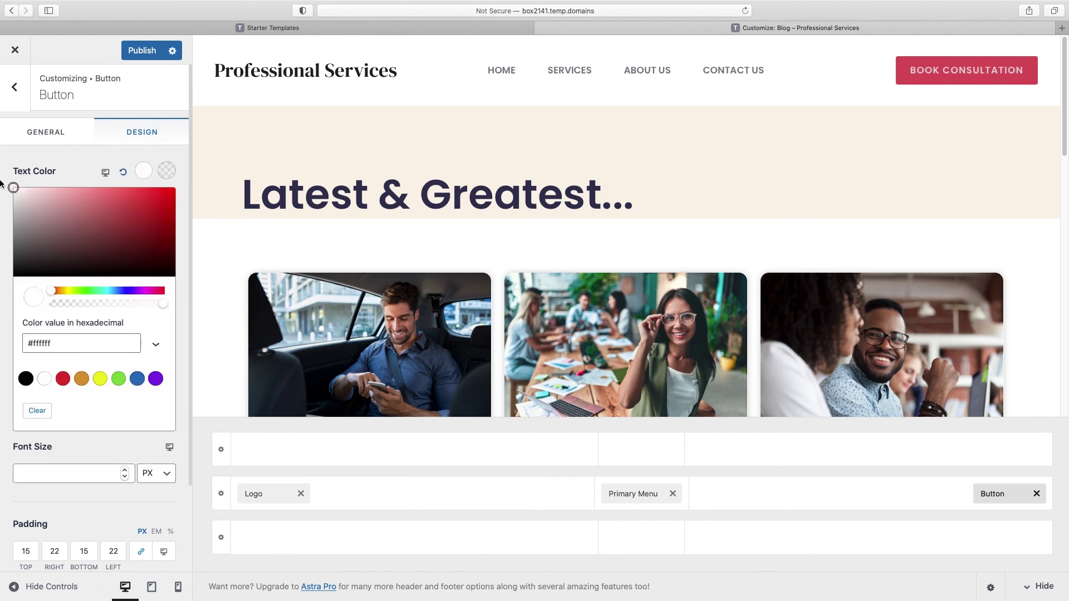
pyautogui.click(1, 184)
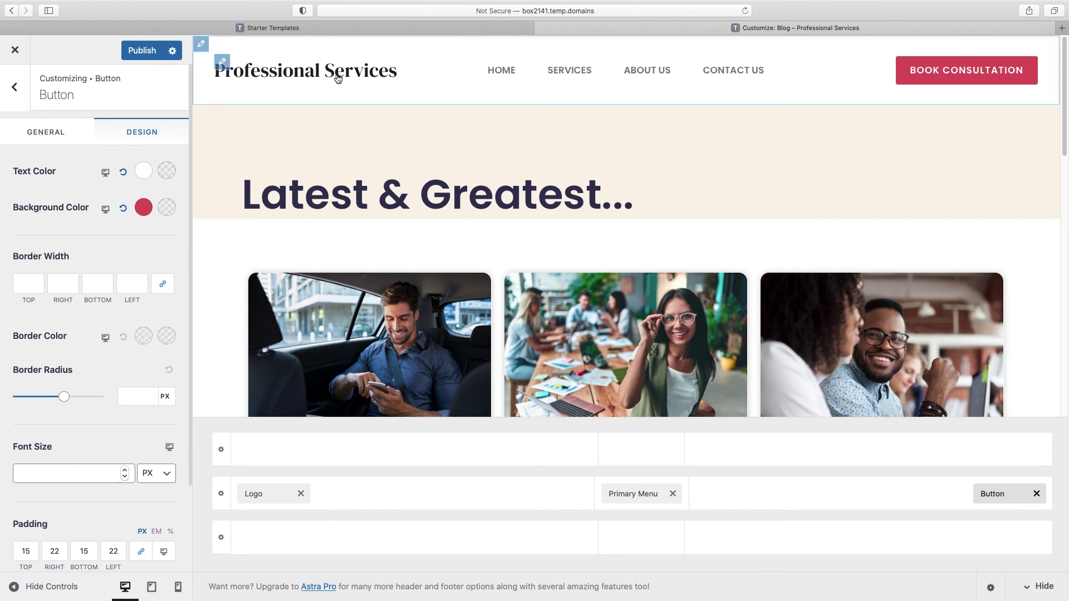
# Step: Hide the site title, use the uncropped mountain image as logo, and set its width to 108 px
pyautogui.click(223, 65)
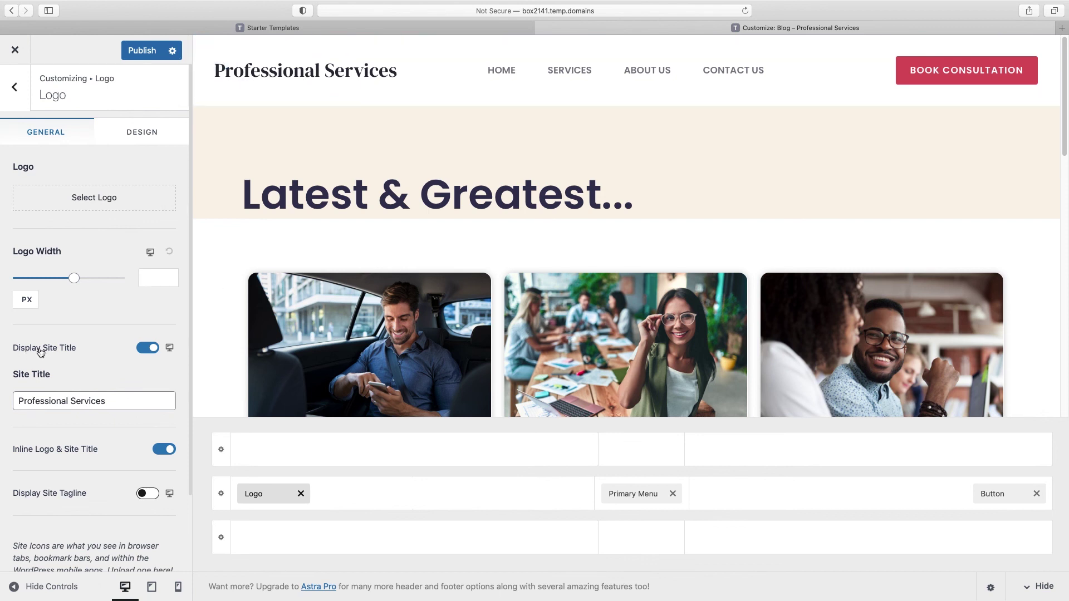
pyautogui.click(148, 348)
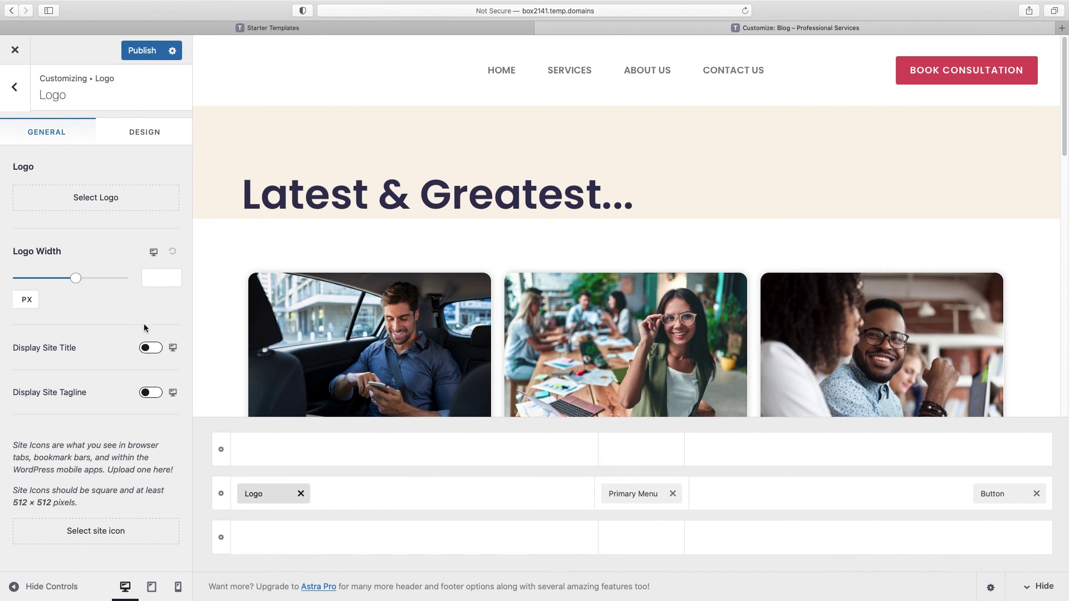
pyautogui.click(98, 203)
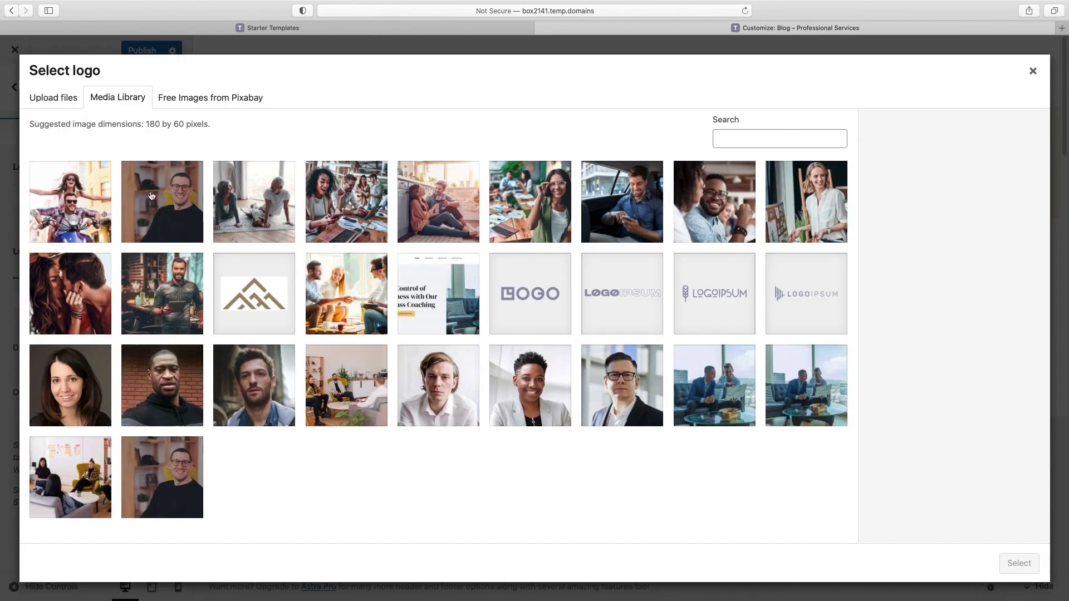
pyautogui.click(260, 299)
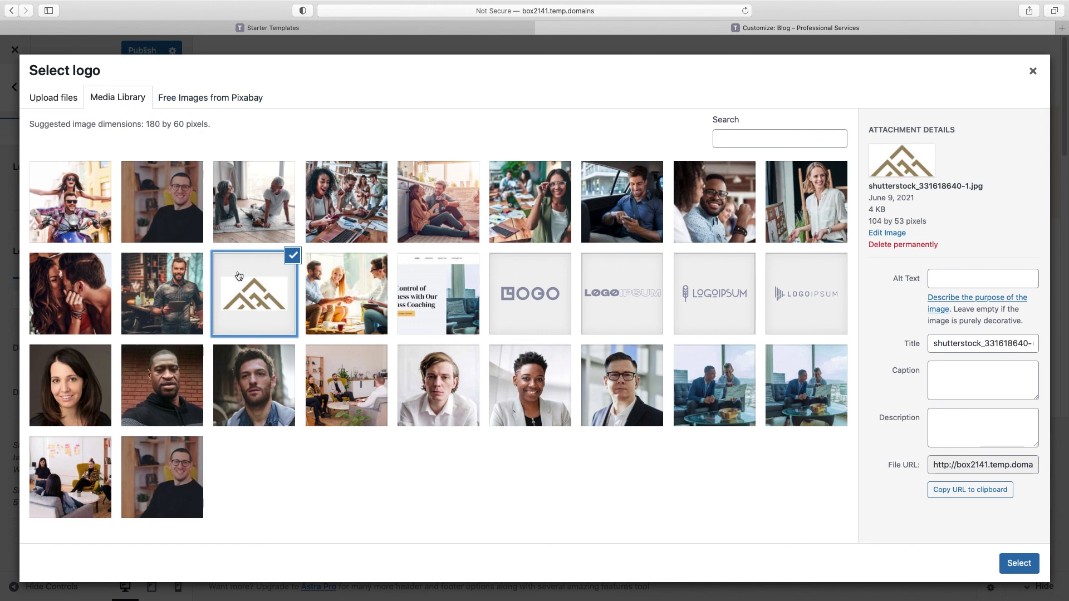
pyautogui.click(1019, 563)
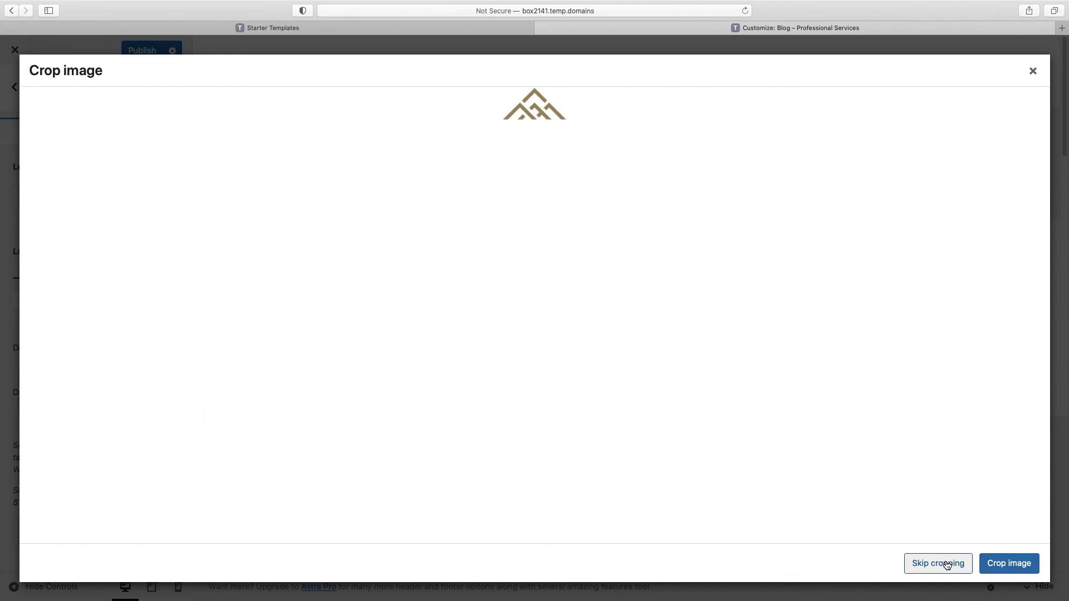
pyautogui.click(947, 564)
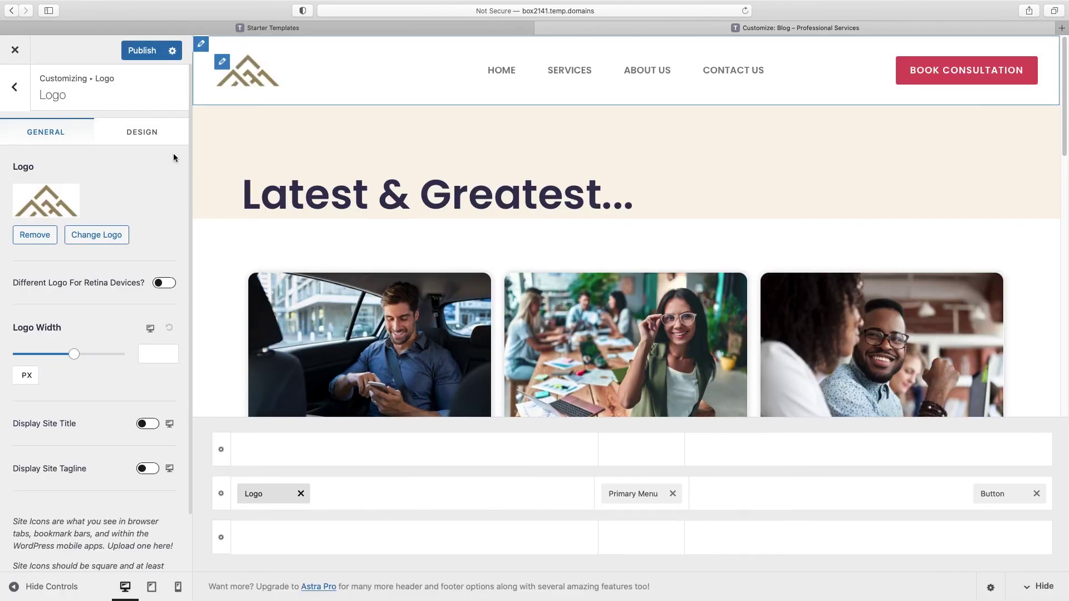
pyautogui.moveTo(74, 358); pyautogui.dragTo(78, 359)
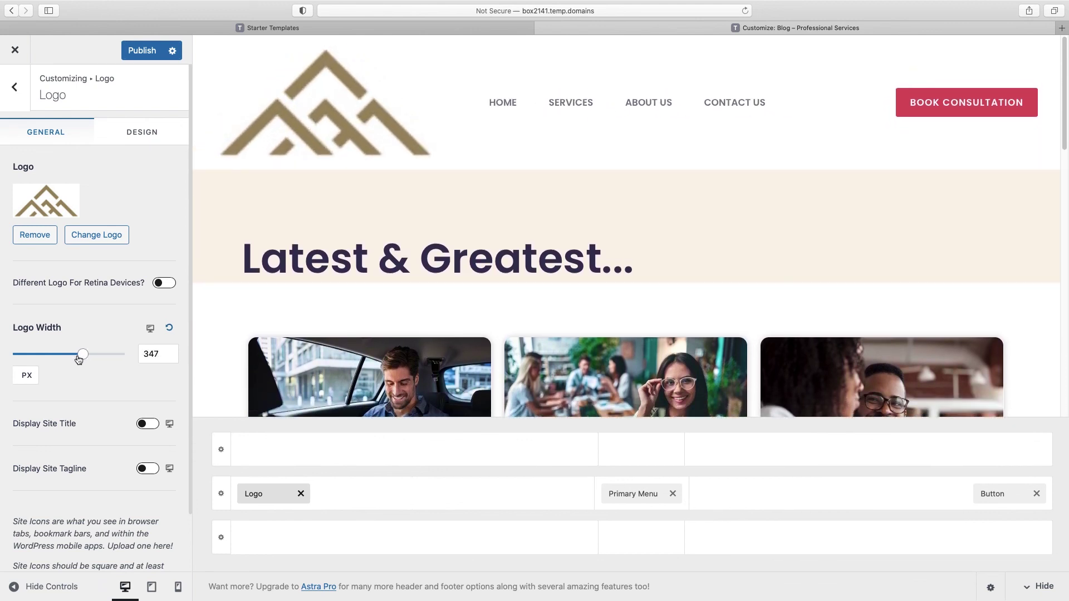
pyautogui.moveTo(79, 359); pyautogui.dragTo(33, 358)
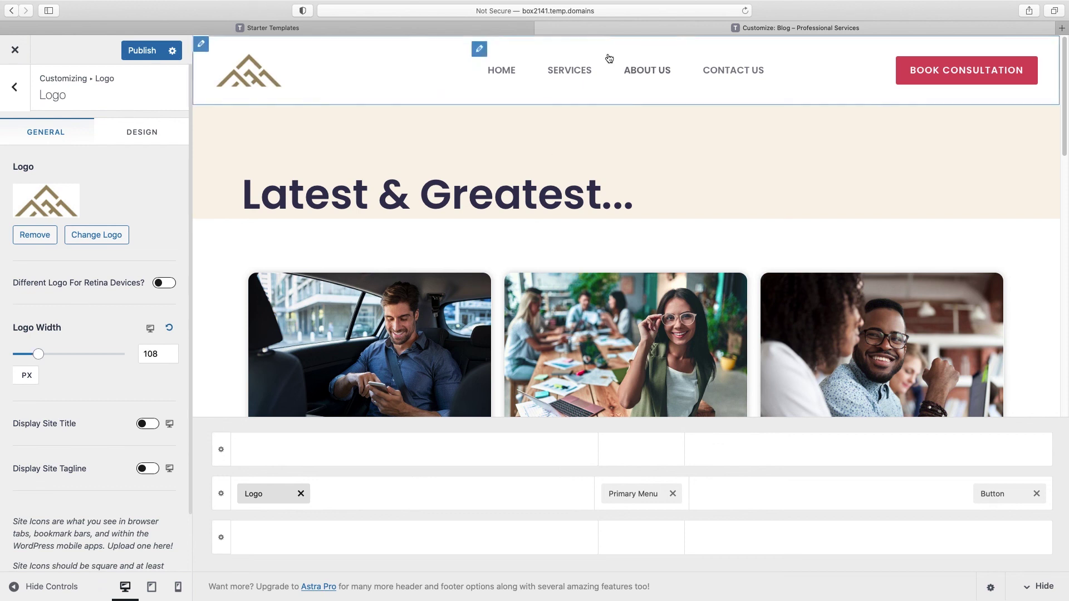
# Step: Open the Primary Menu in the Customizer and remove the Contact Us item
pyautogui.click(480, 51)
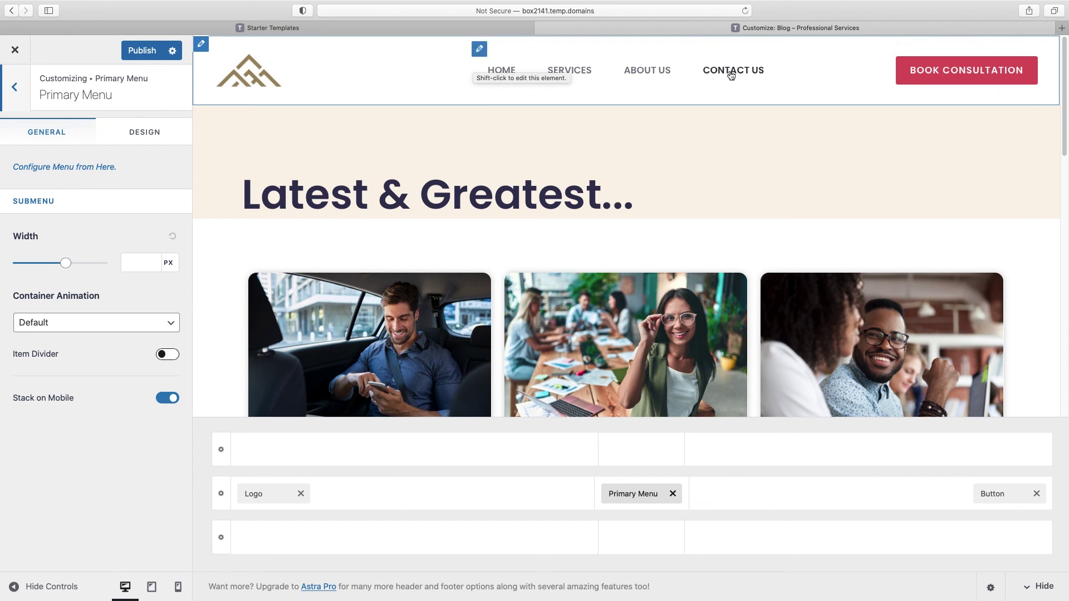
pyautogui.click(32, 173)
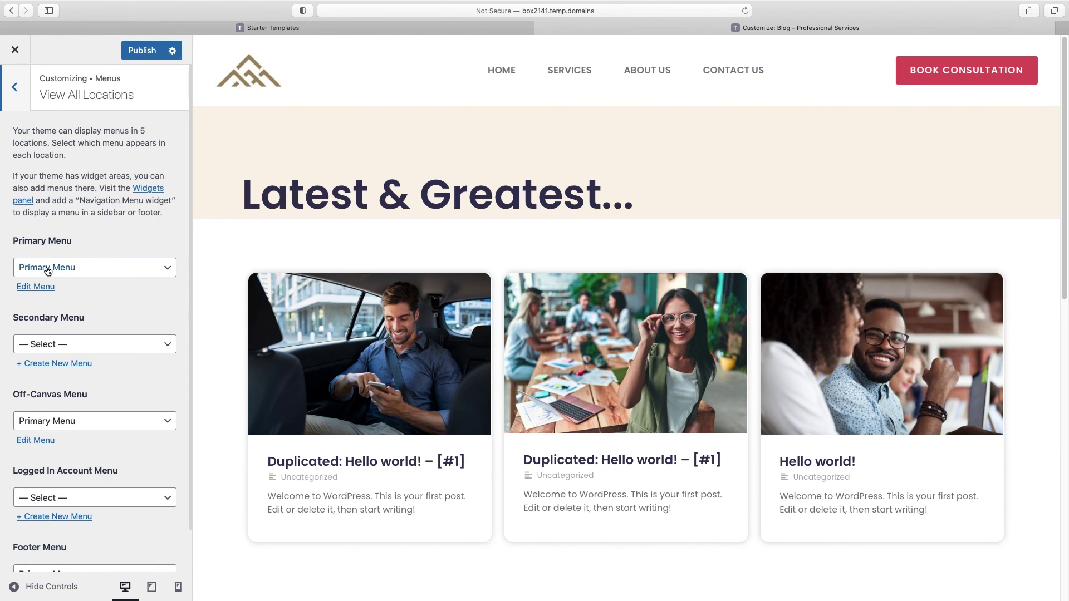
pyautogui.click(41, 289)
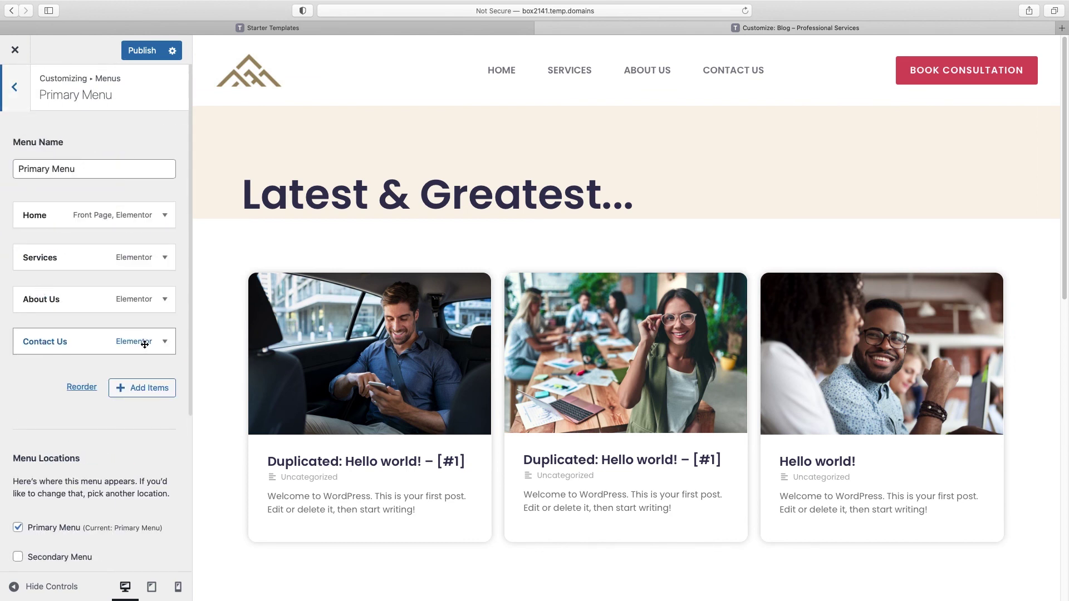
pyautogui.click(165, 342)
pyautogui.scroll(-3, 159, 349)
pyautogui.click(35, 514)
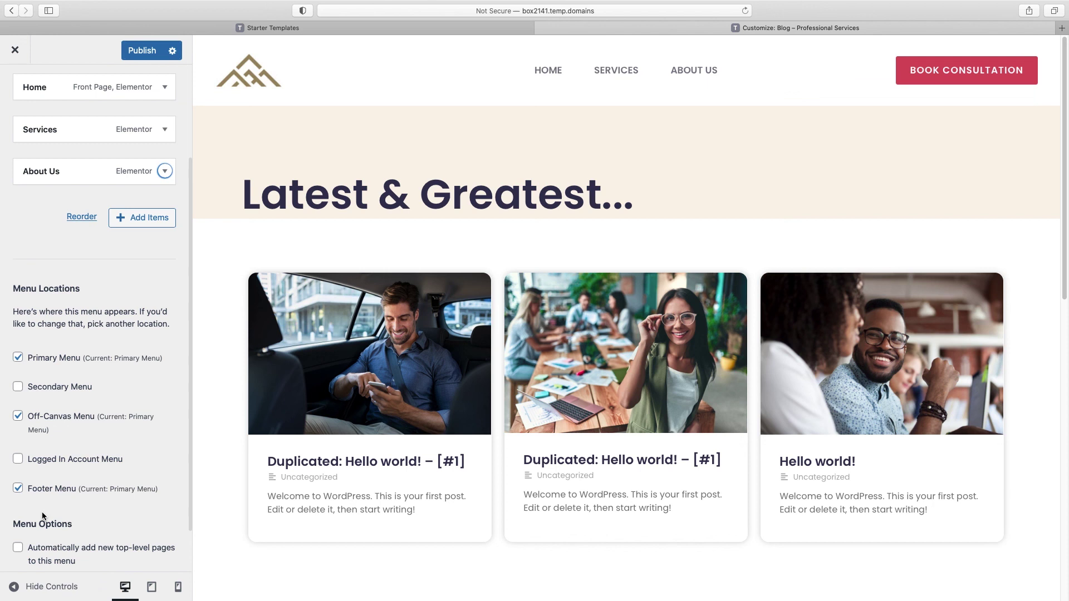
pyautogui.scroll(3, 99, 367)
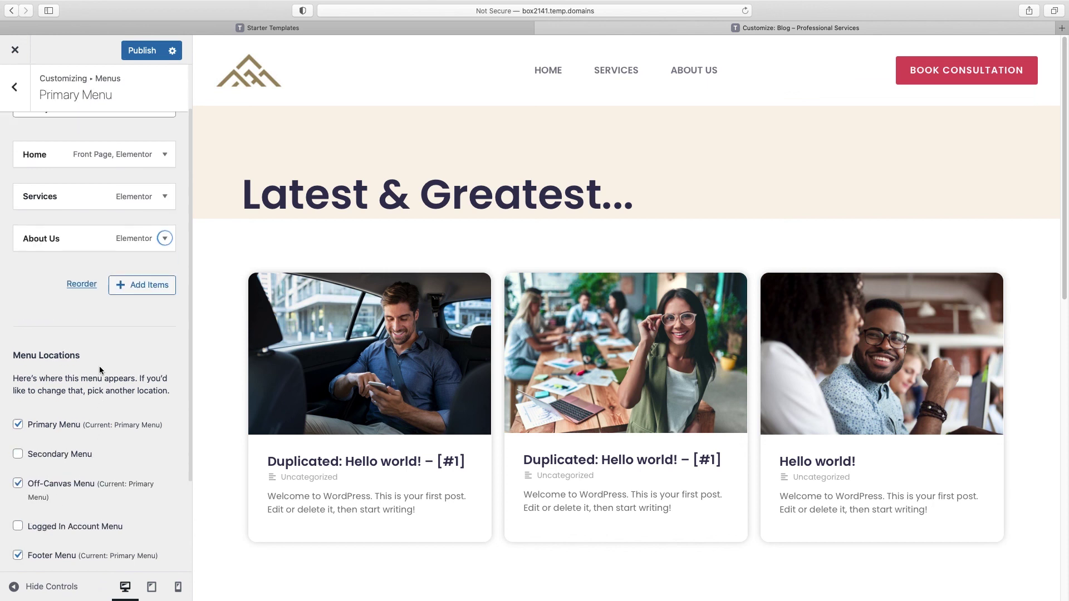
pyautogui.scroll(2, 99, 367)
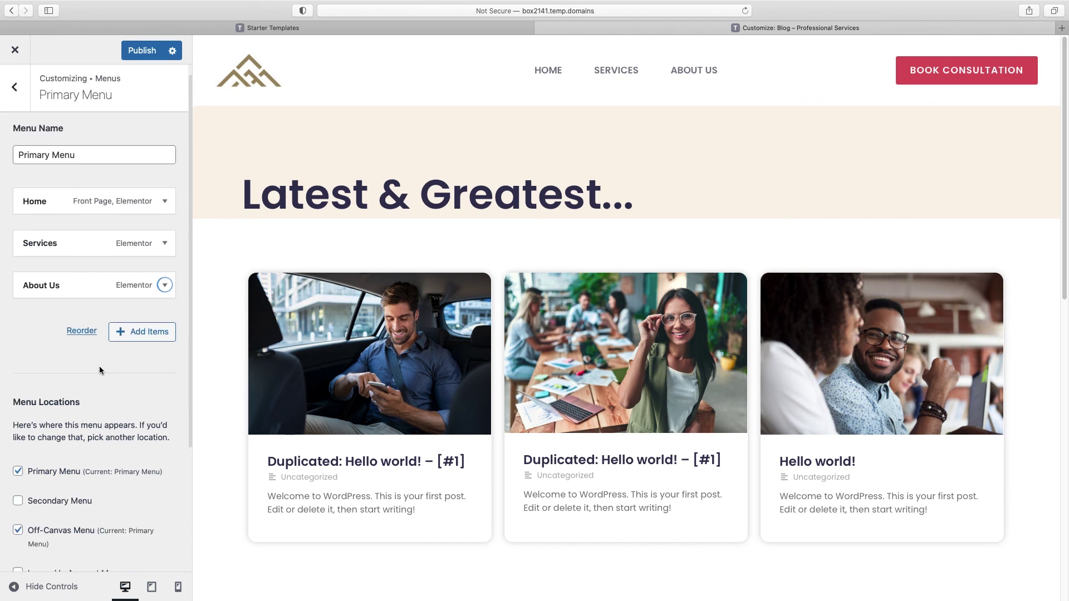
# Step: Add the Blog page, place Services after Blog at top level, and publish
pyautogui.click(159, 342)
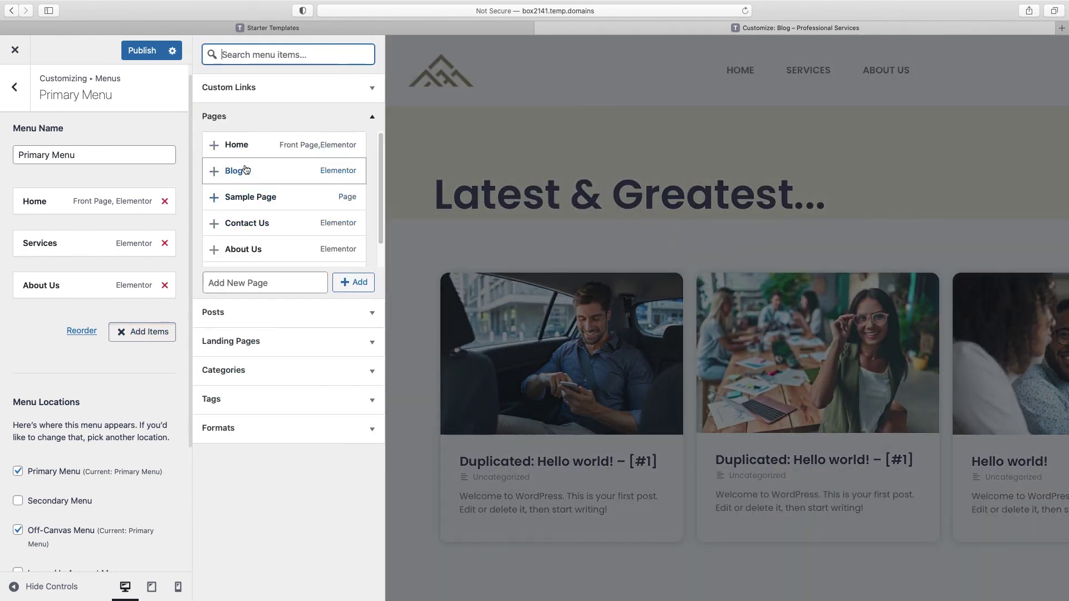
pyautogui.click(215, 172)
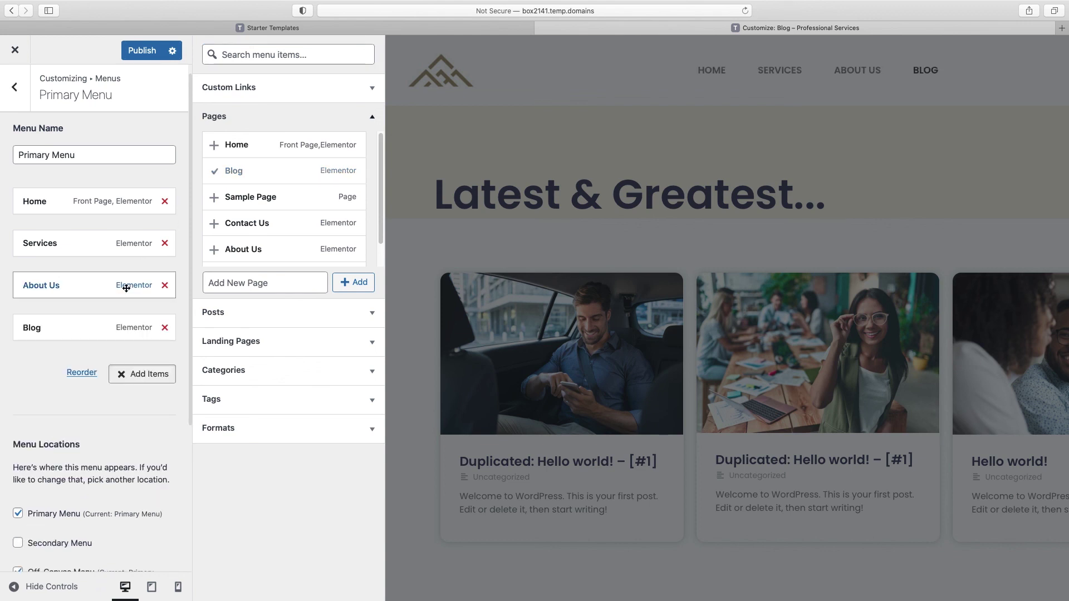
pyautogui.moveTo(67, 243); pyautogui.dragTo(54, 265)
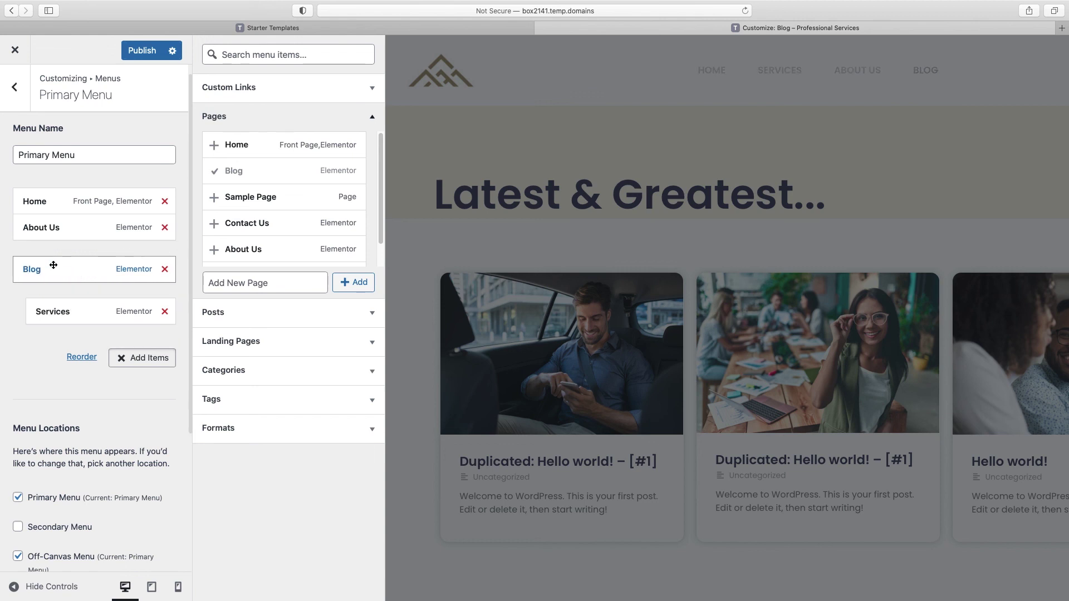
pyautogui.moveTo(57, 310); pyautogui.dragTo(33, 305)
pyautogui.click(145, 51)
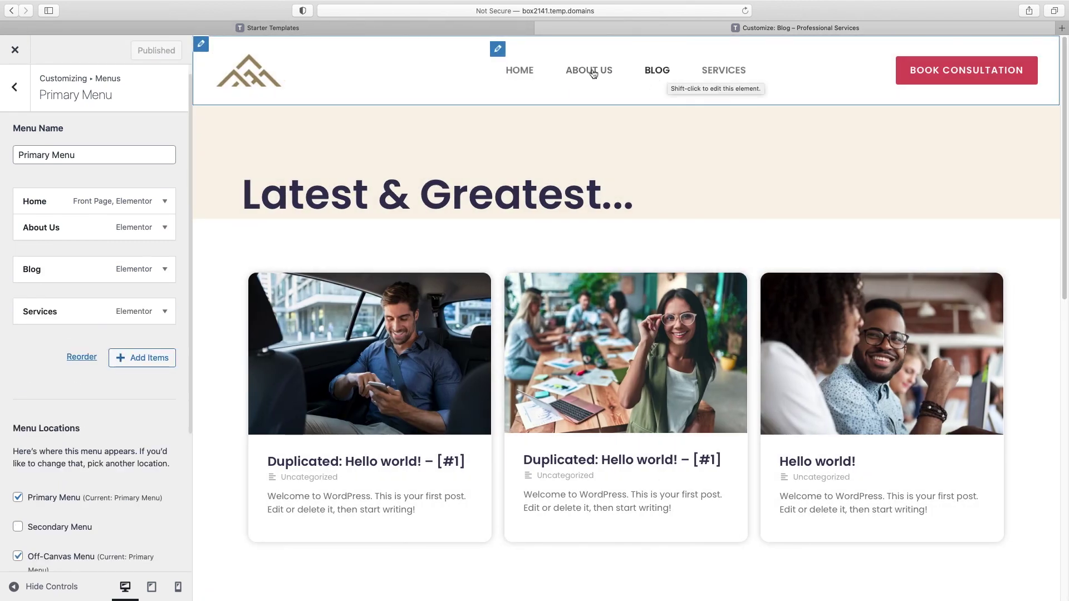
pyautogui.click(497, 48)
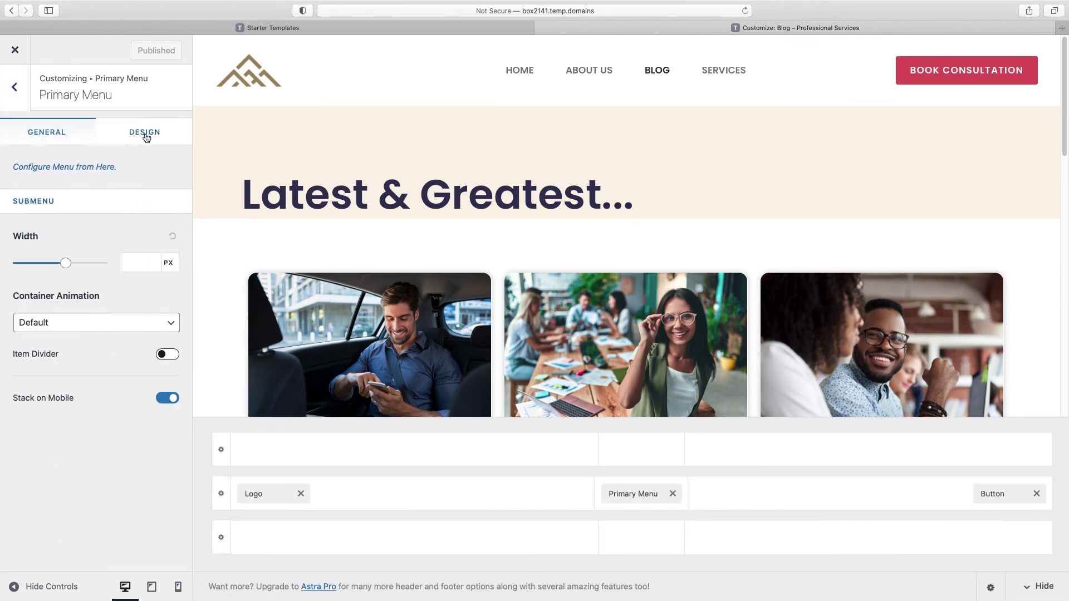
# Step: Set the primary menu's link hover and current-page colours to #db5461
pyautogui.click(143, 137)
pyautogui.scroll(-5, 142, 189)
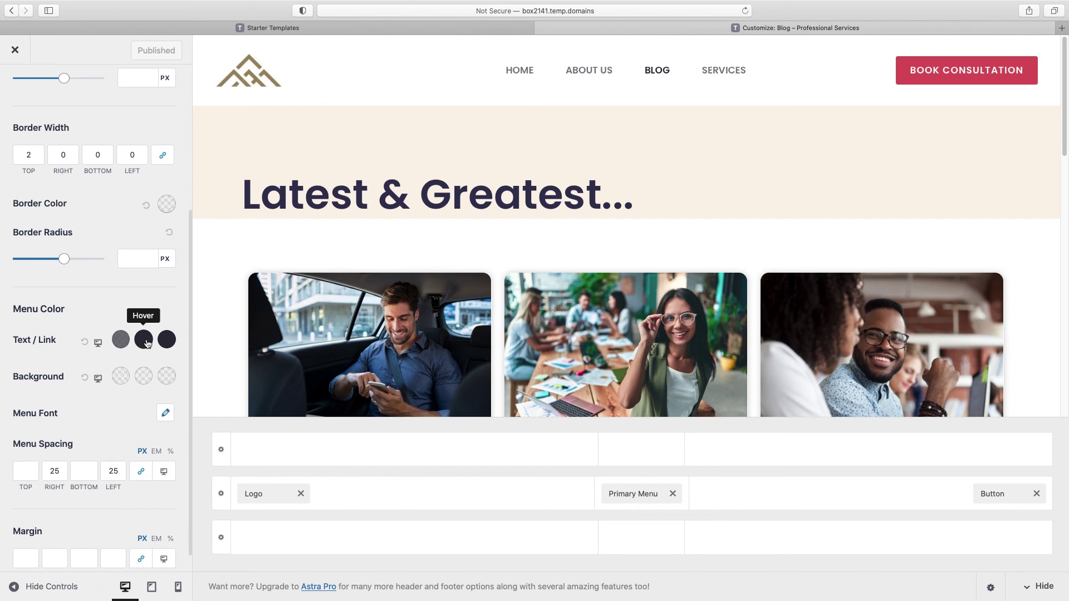
pyautogui.click(143, 340)
pyautogui.click(98, 515)
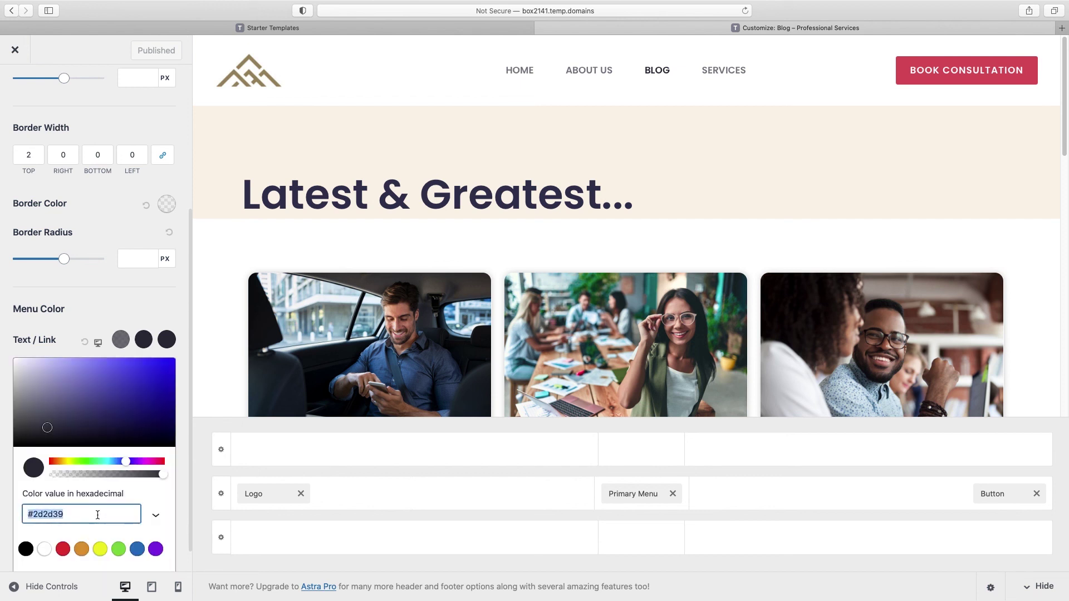
pyautogui.write('#db5461')
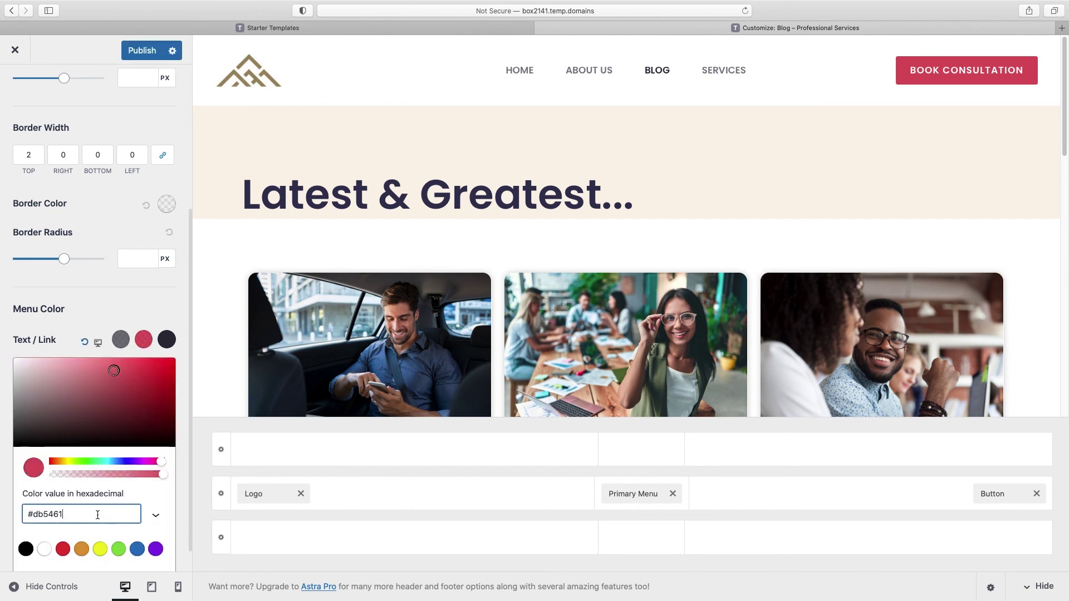
pyautogui.click(167, 340)
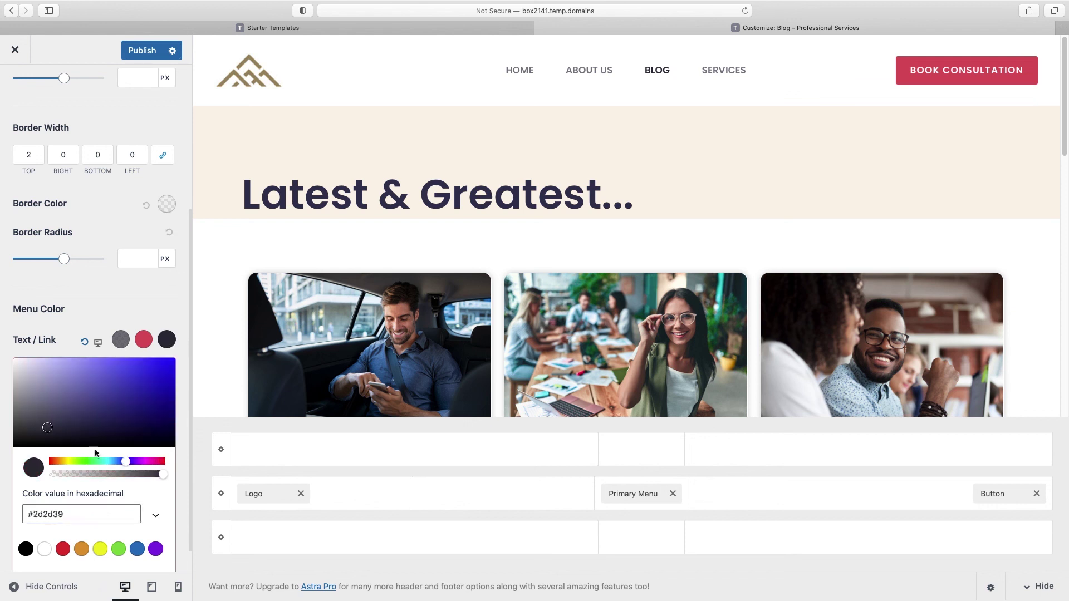
pyautogui.click(77, 508)
pyautogui.write('#db5461')
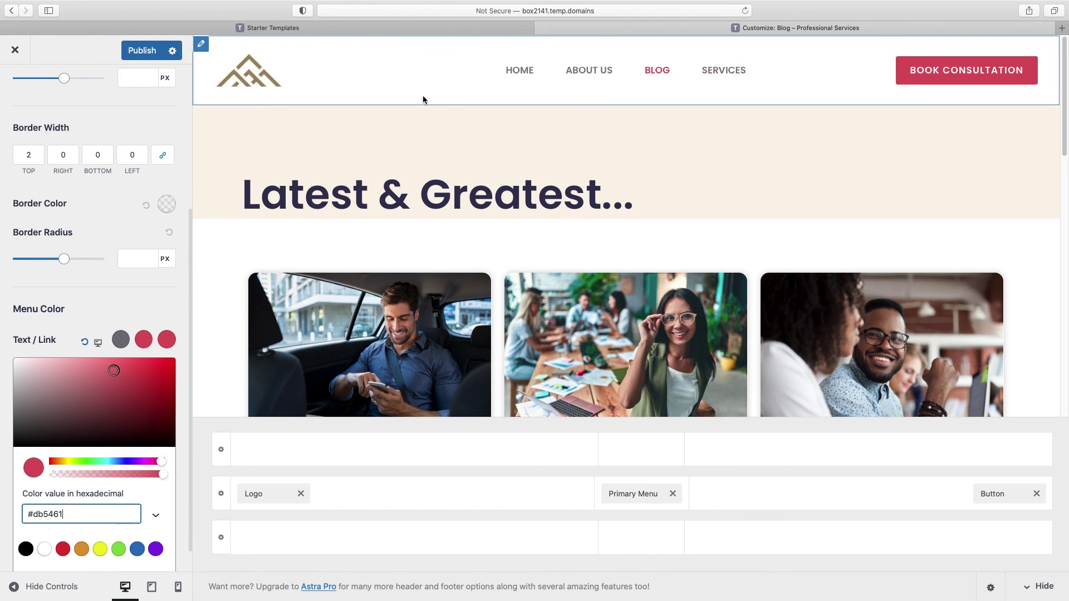
pyautogui.click(138, 124)
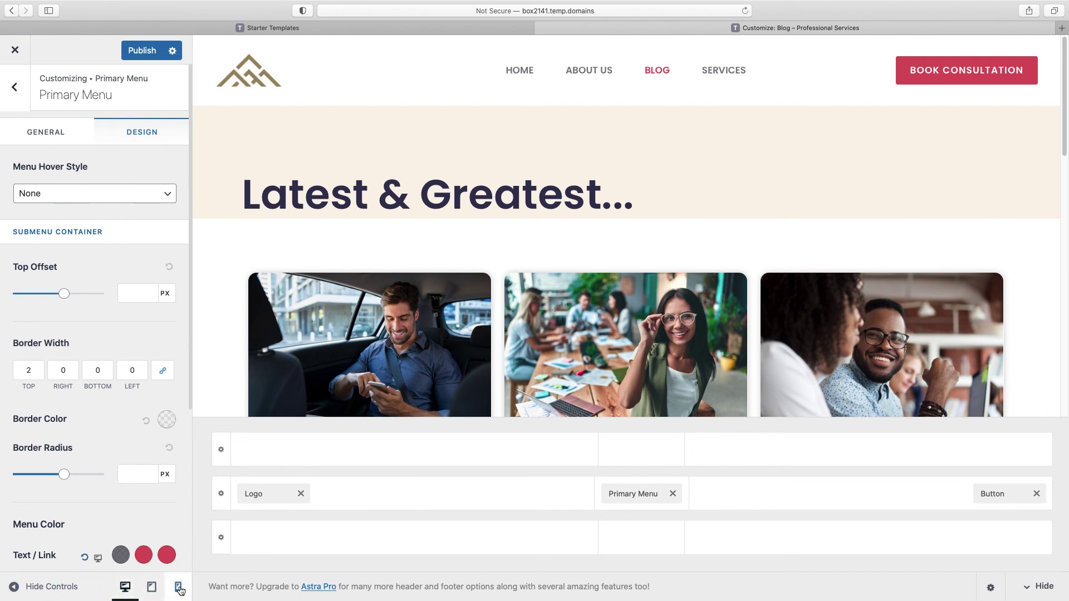
# Step: In mobile preview, turn off Display Site Title so the header shows only the logo
pyautogui.click(178, 589)
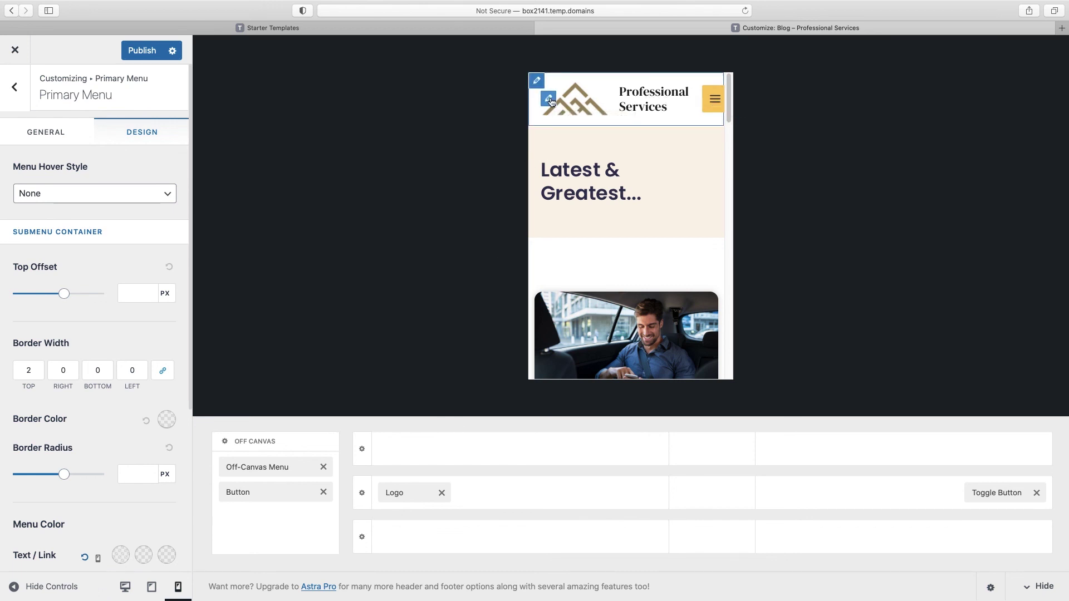
pyautogui.click(548, 99)
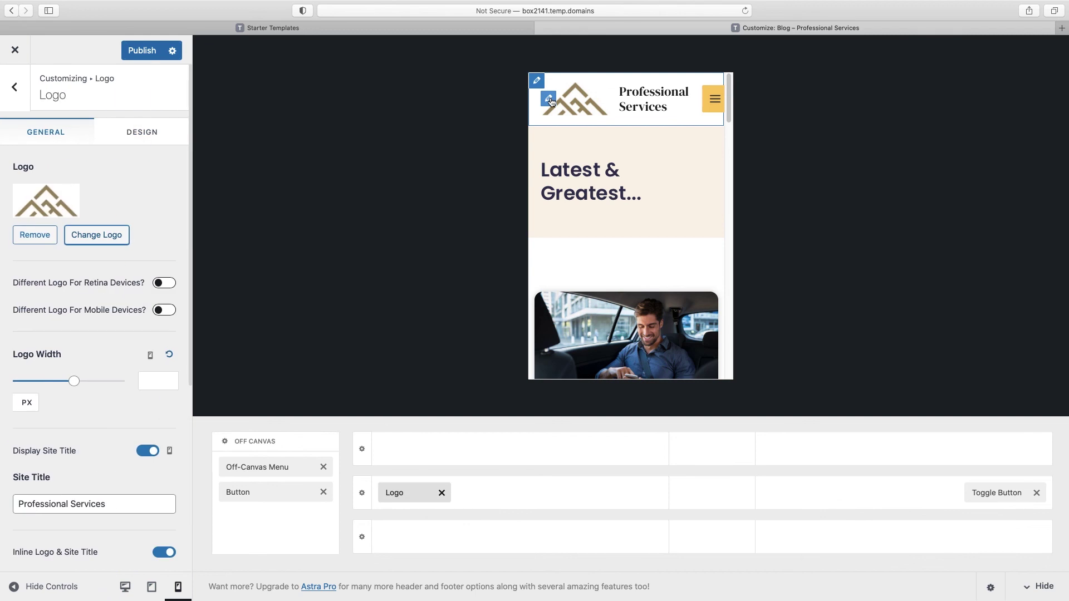
pyautogui.click(146, 451)
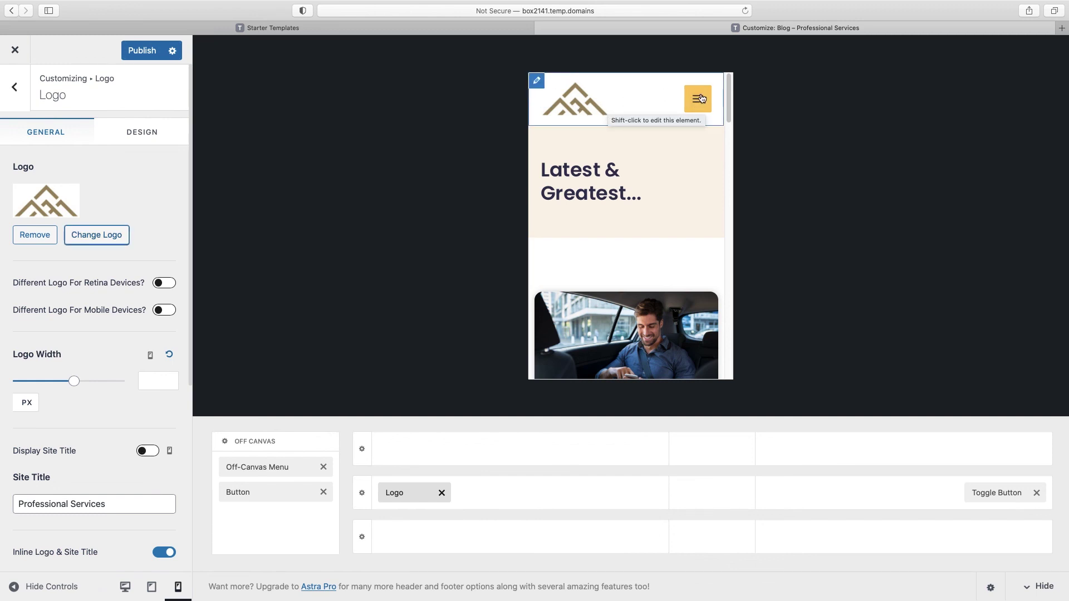
pyautogui.click(995, 492)
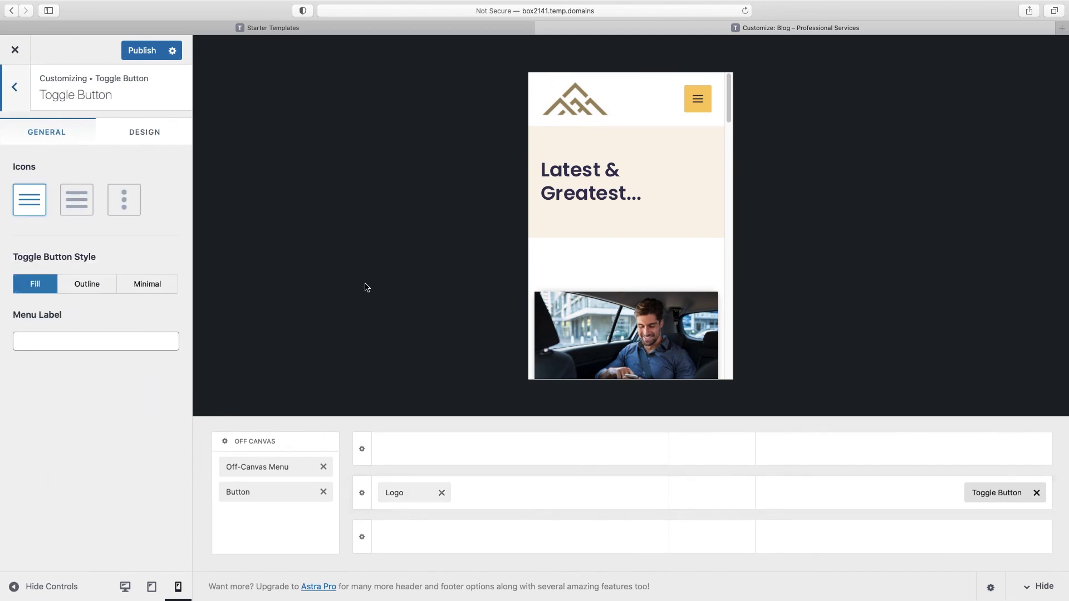
# Step: Give the mobile toggle button the three-dot icon and a #db5461 background colour
pyautogui.click(76, 204)
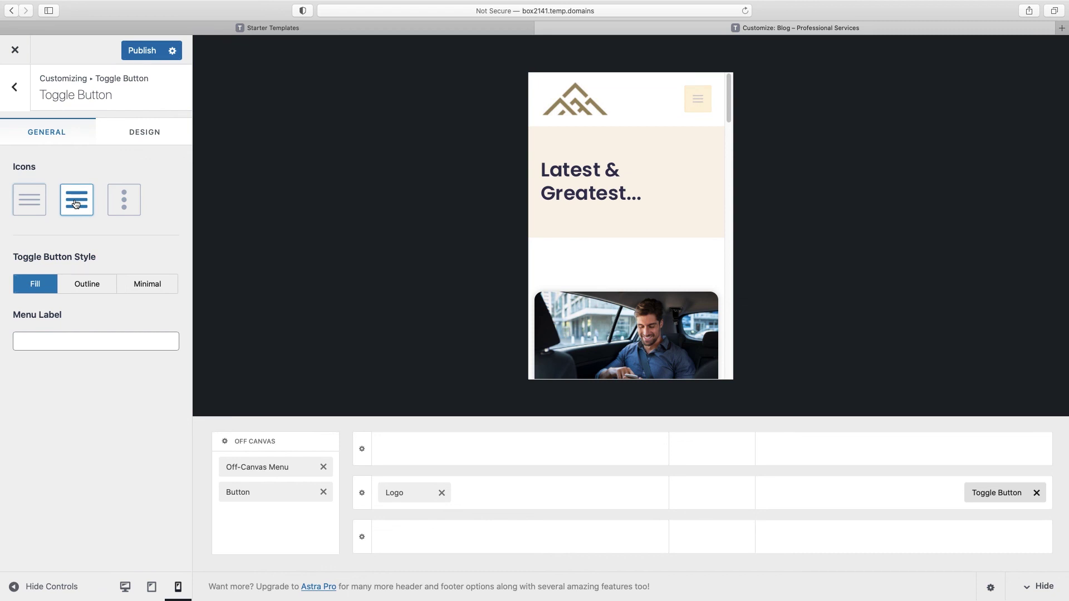
pyautogui.click(124, 204)
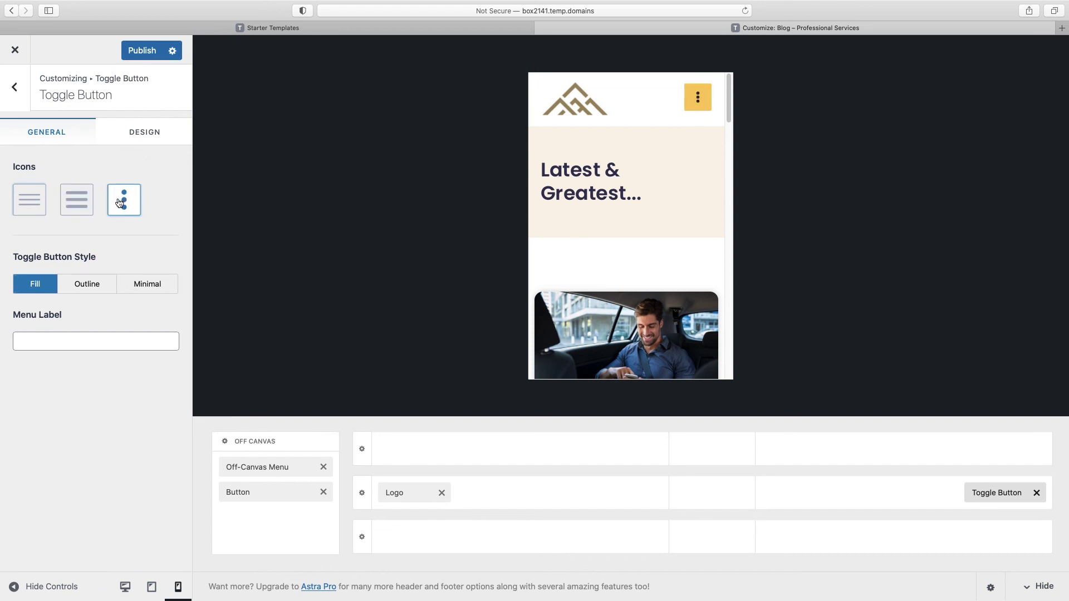
pyautogui.click(142, 136)
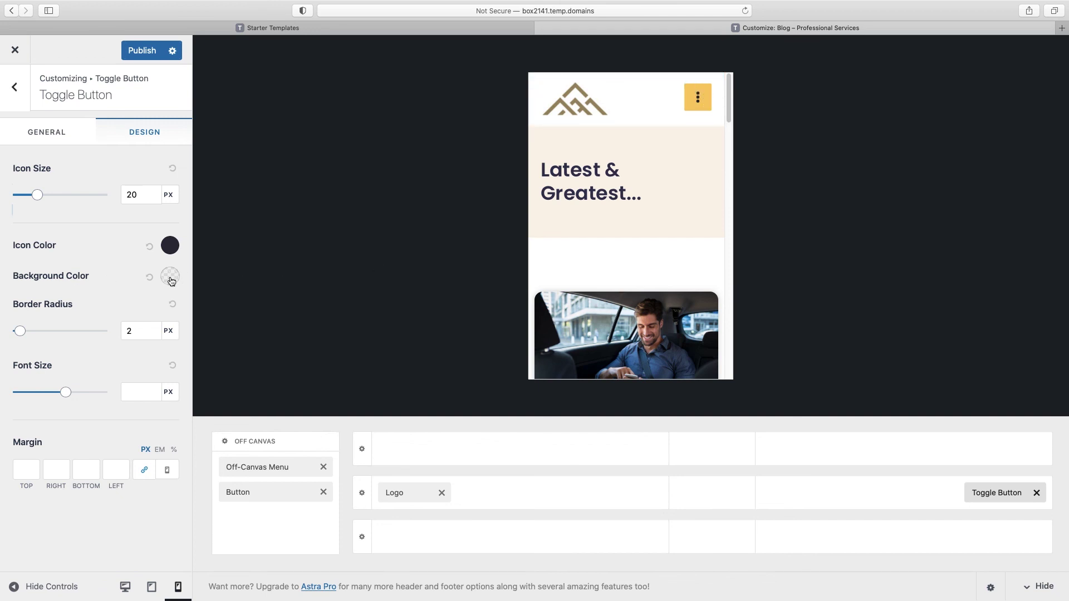
pyautogui.click(170, 277)
pyautogui.doubleClick(92, 454)
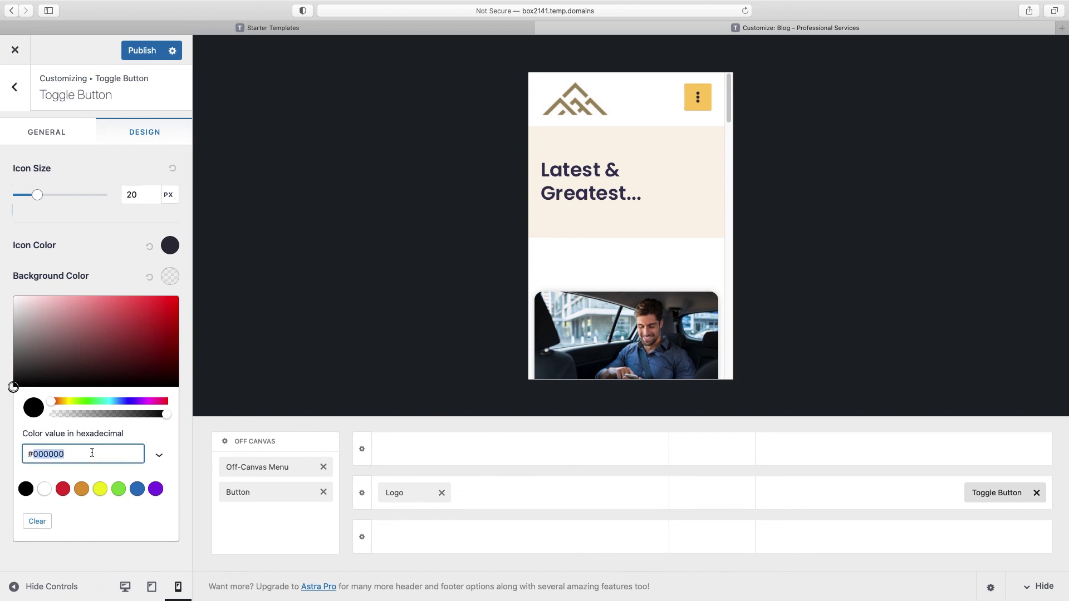
pyautogui.write('#db5461')
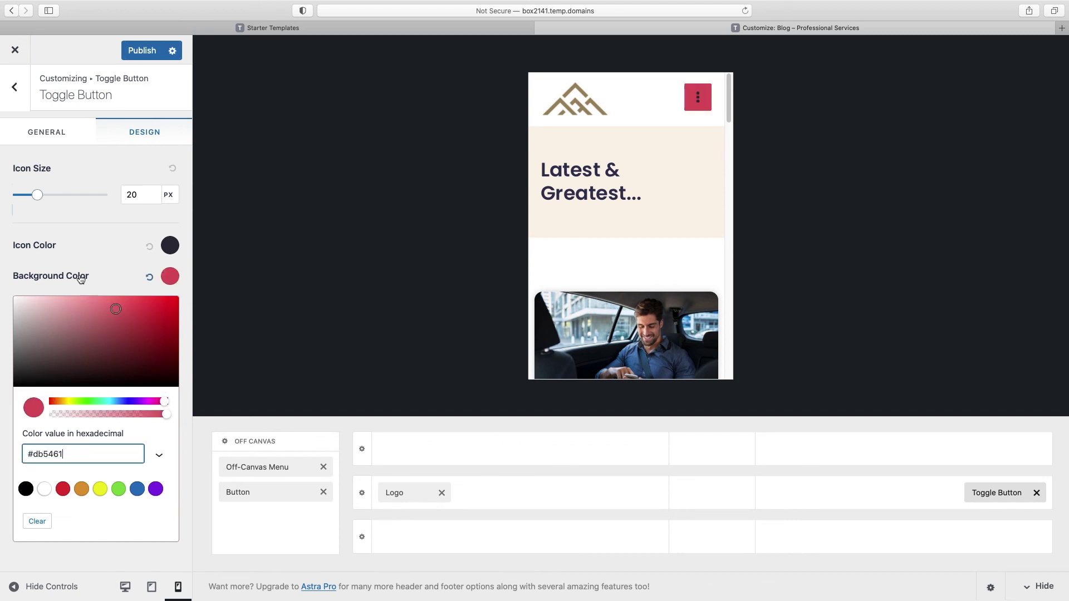
# Step: Make the toggle icon white and check that the off-canvas menu opens and closes
pyautogui.click(171, 245)
pyautogui.moveTo(62, 356); pyautogui.dragTo(1, 255)
pyautogui.click(1, 254)
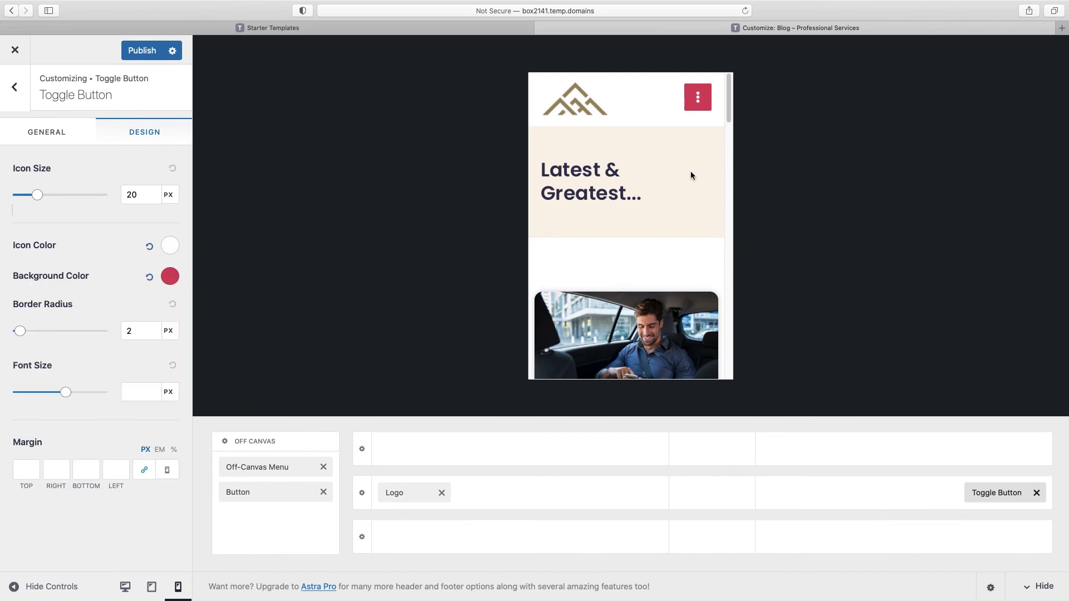
pyautogui.click(703, 105)
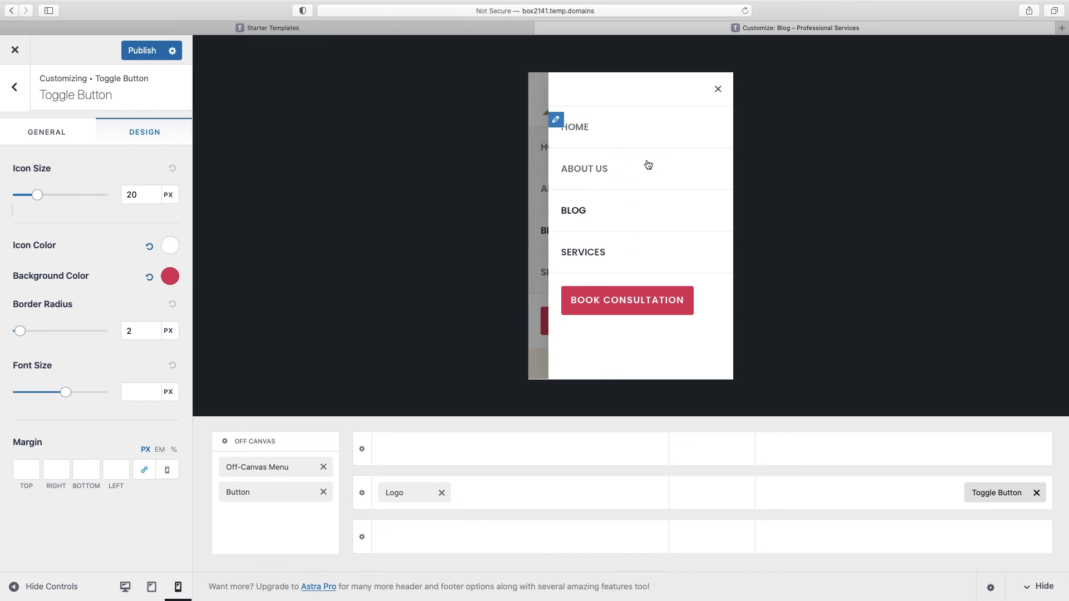
pyautogui.click(719, 90)
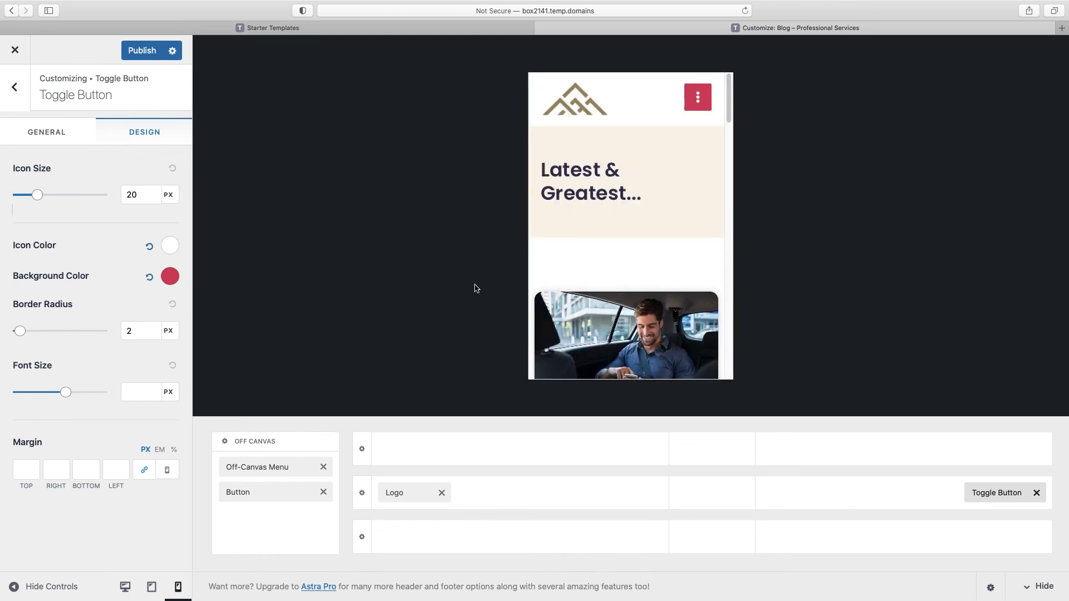
pyautogui.click(152, 588)
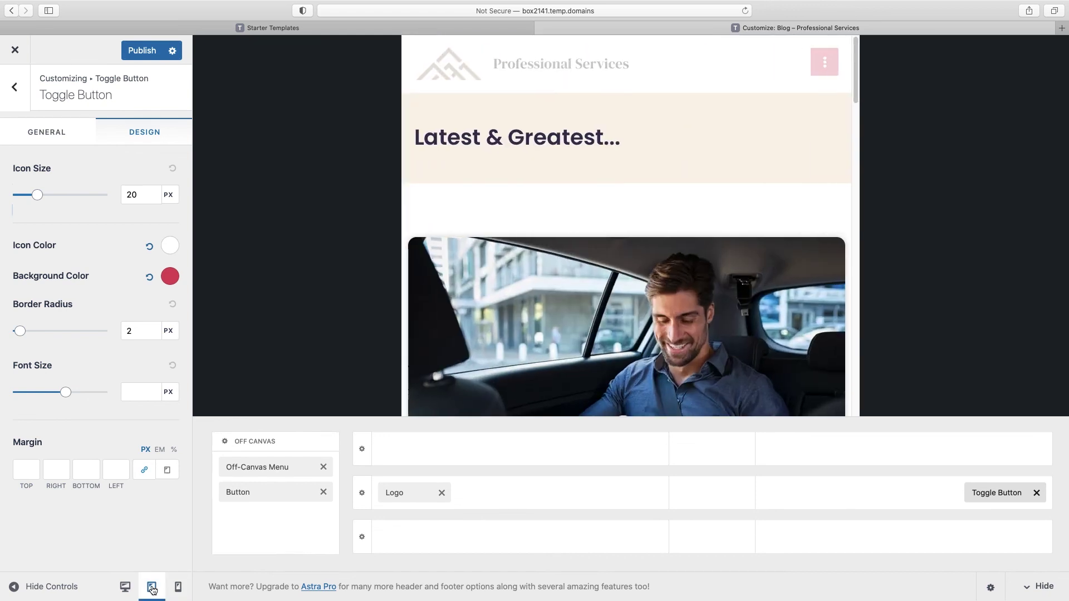
# Step: Turn off Display Site Title at tablet width and publish the header changes
pyautogui.moveTo(422, 65)
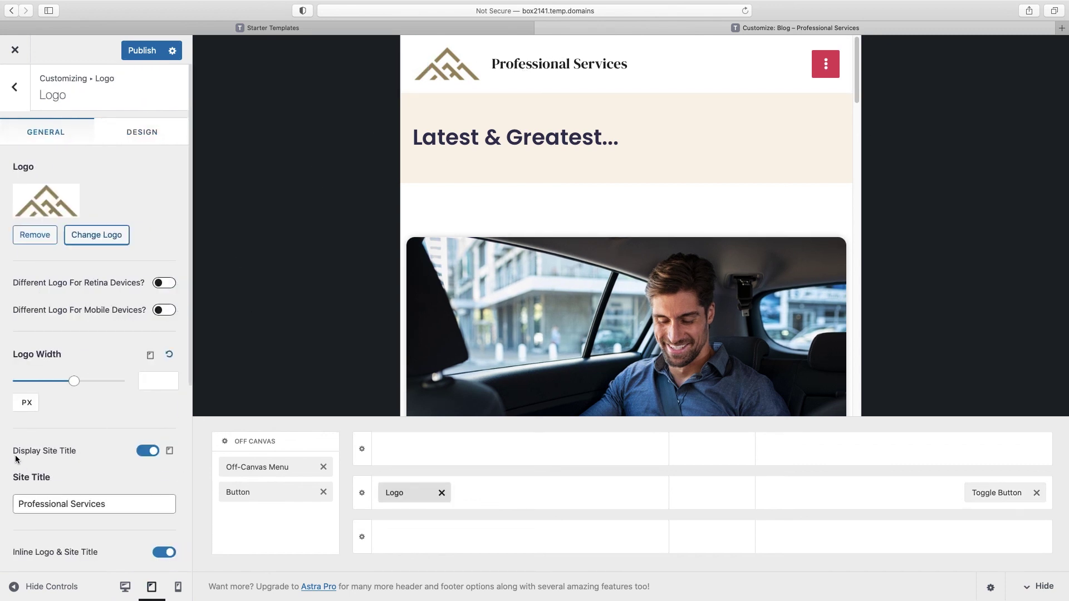
pyautogui.click(142, 452)
pyautogui.click(144, 52)
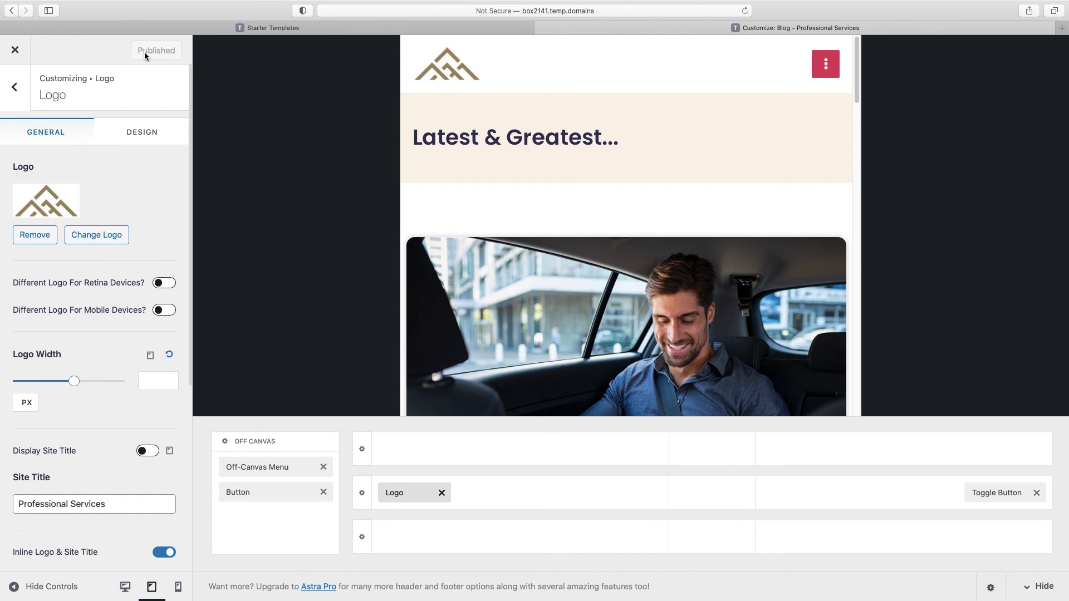
pyautogui.click(16, 88)
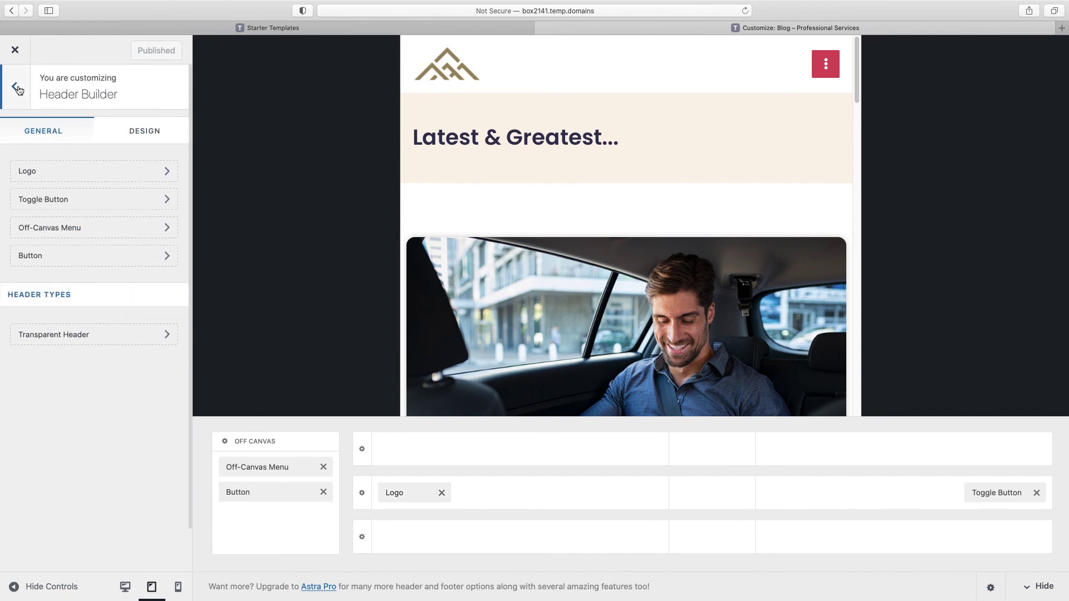
pyautogui.click(15, 90)
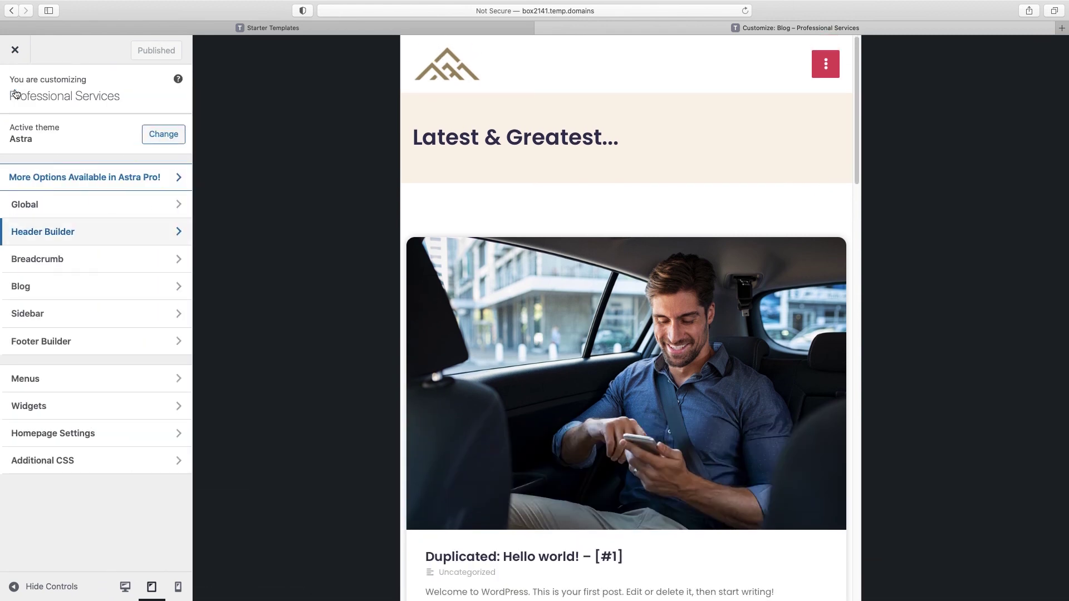
# Step: In the Footer Builder at desktop preview, delete Widget 2 from the middle footer row
pyautogui.click(56, 345)
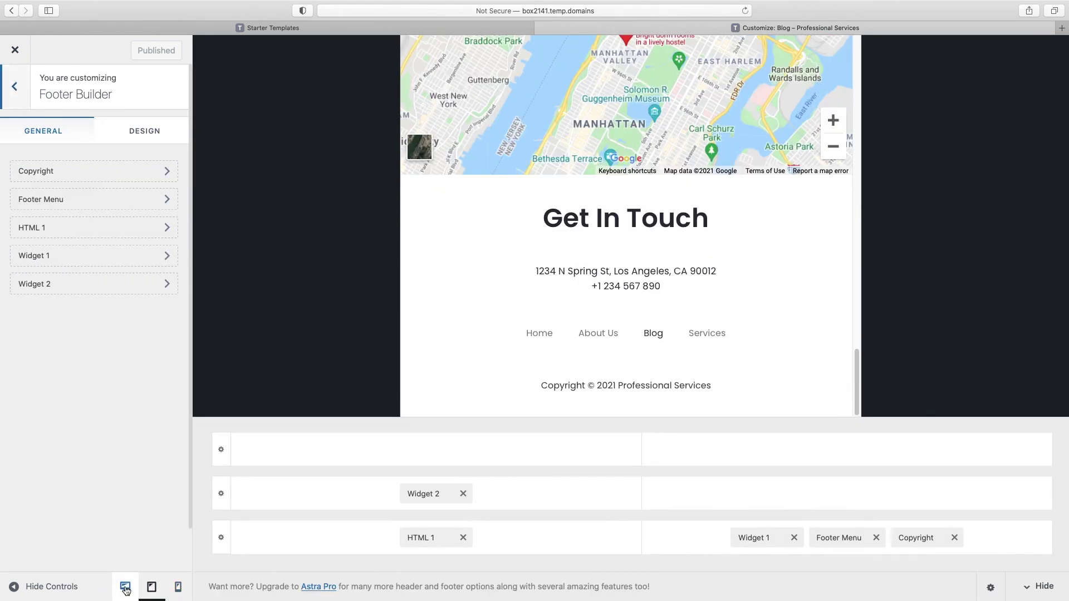
pyautogui.click(126, 589)
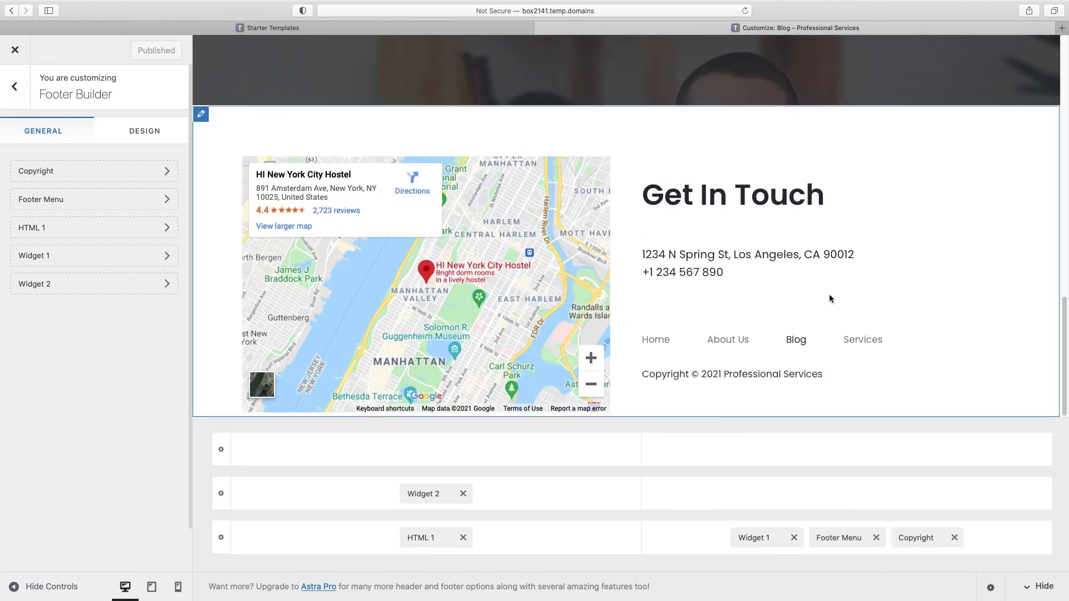
pyautogui.scroll(6, 830, 299)
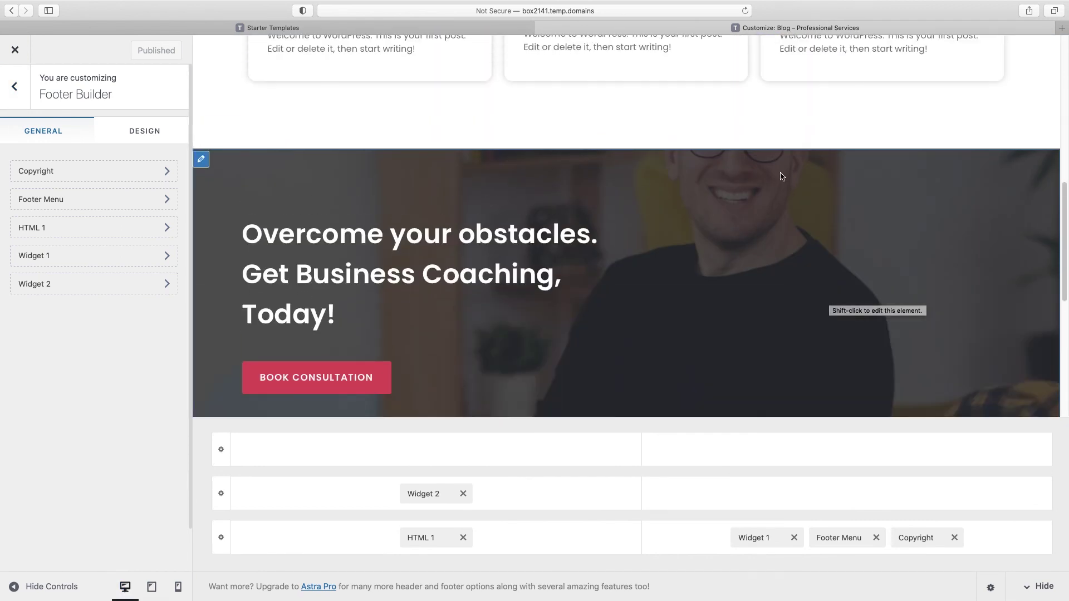
pyautogui.scroll(-2, 742, 157)
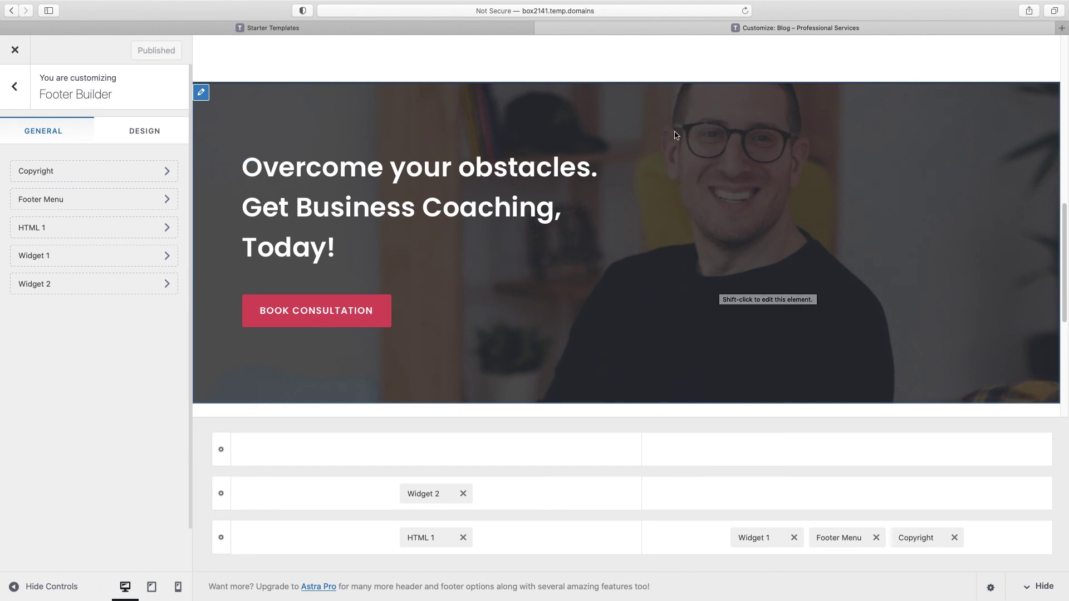
pyautogui.click(202, 92)
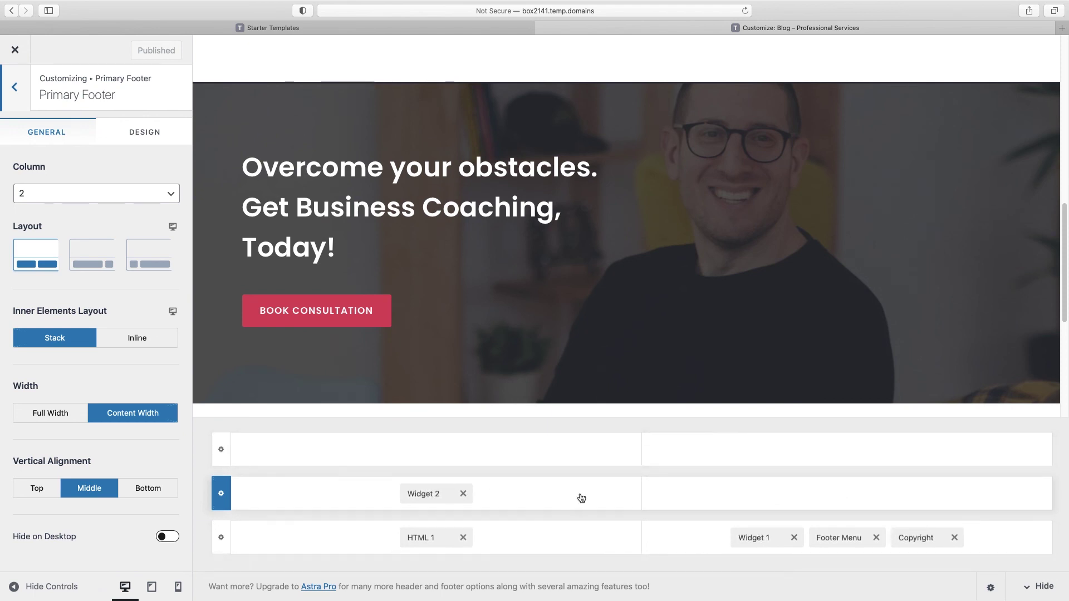
pyautogui.scroll(-3, 658, 233)
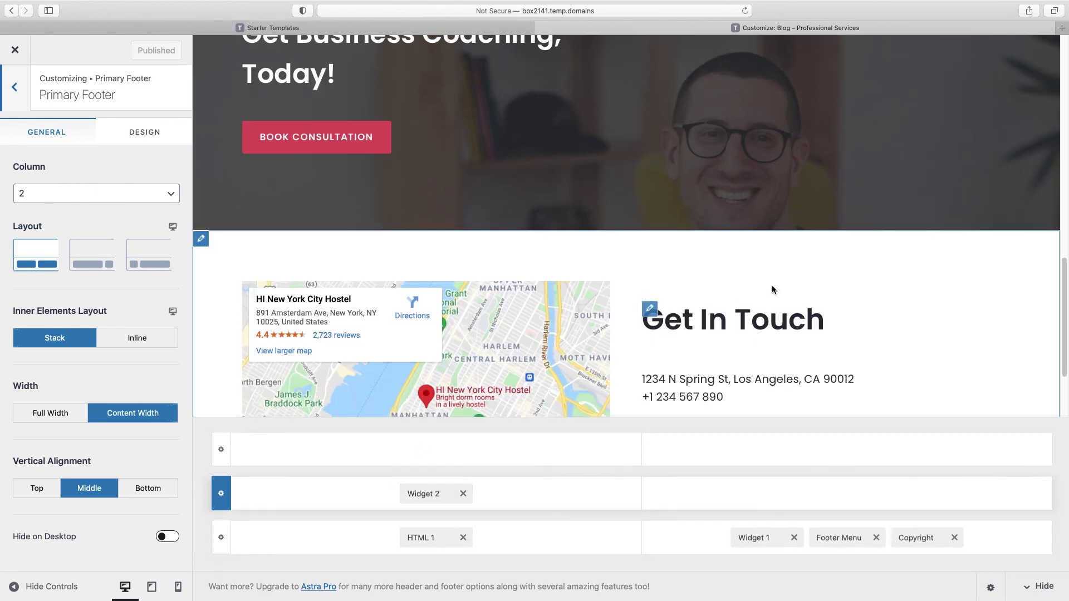
pyautogui.scroll(-2, 777, 301)
pyautogui.scroll(2, 781, 332)
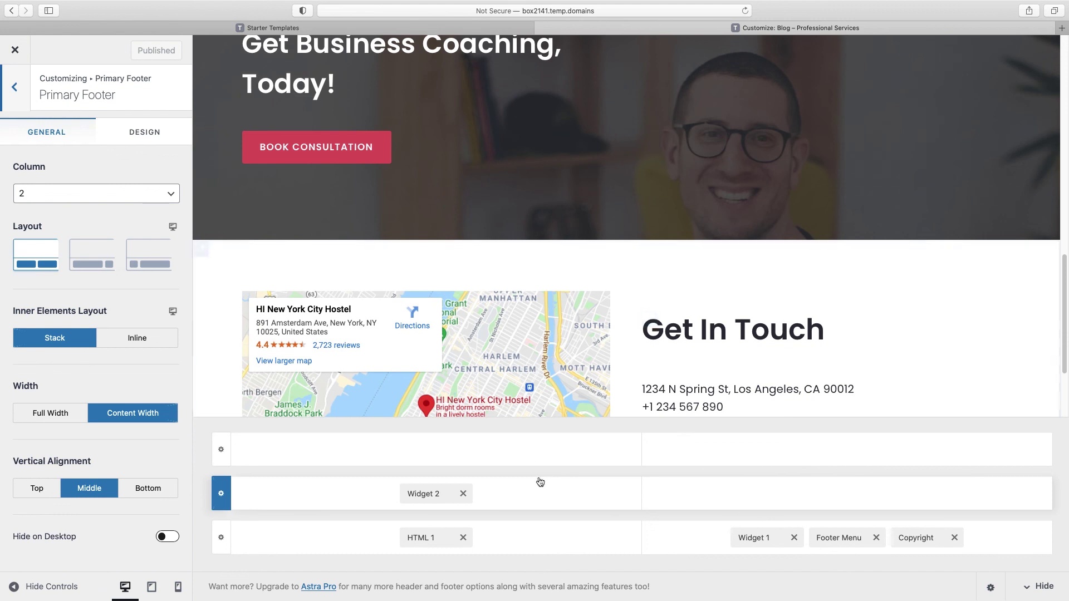
pyautogui.scroll(3, 546, 232)
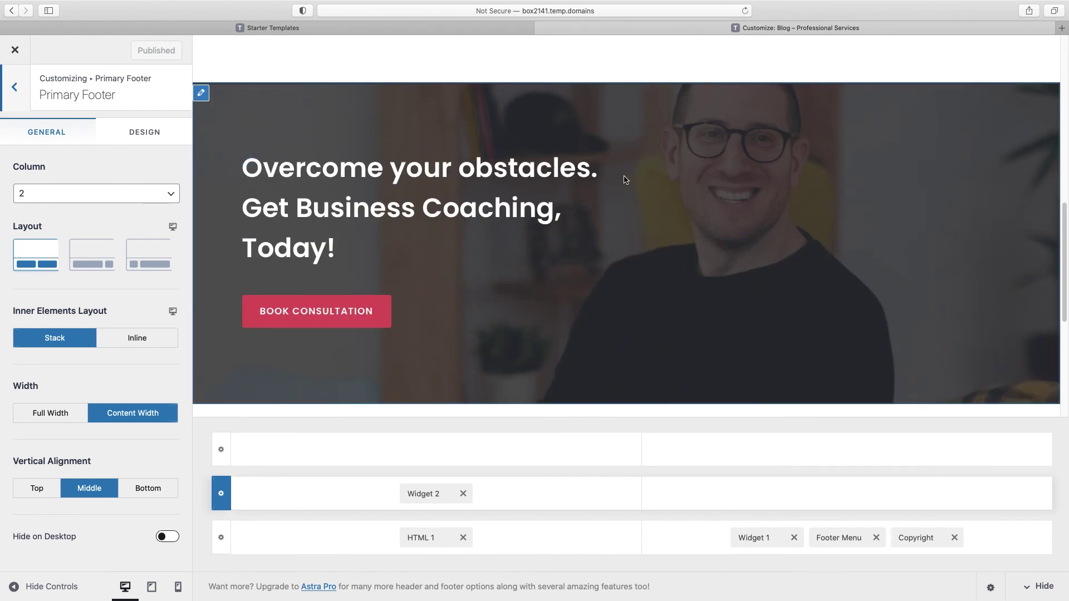
pyautogui.click(463, 493)
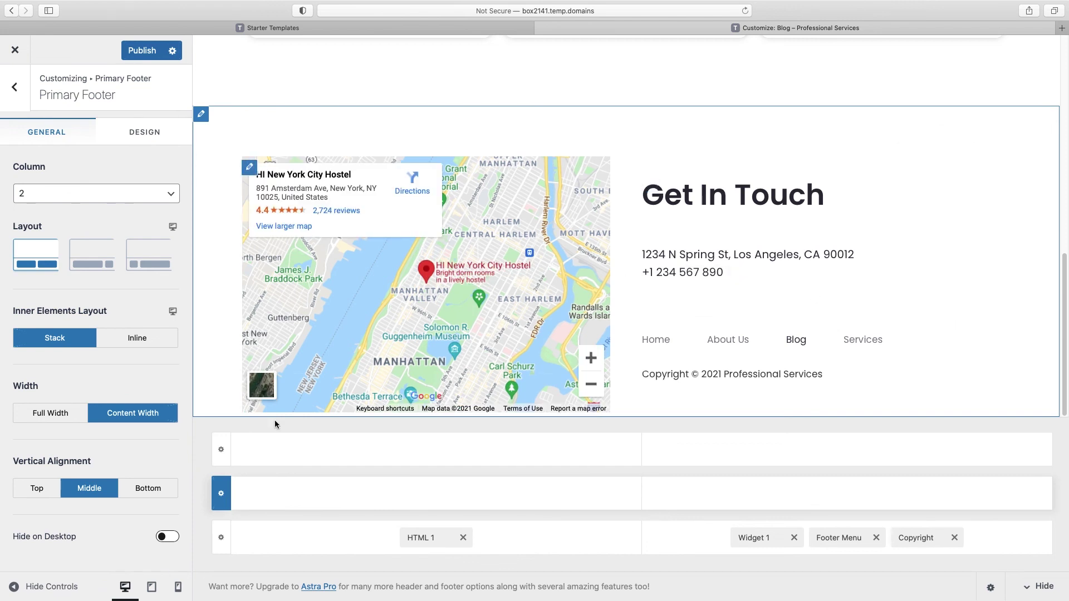
# Step: Open the footer map's HTML 1 element and switch its content to the Text view
pyautogui.click(249, 169)
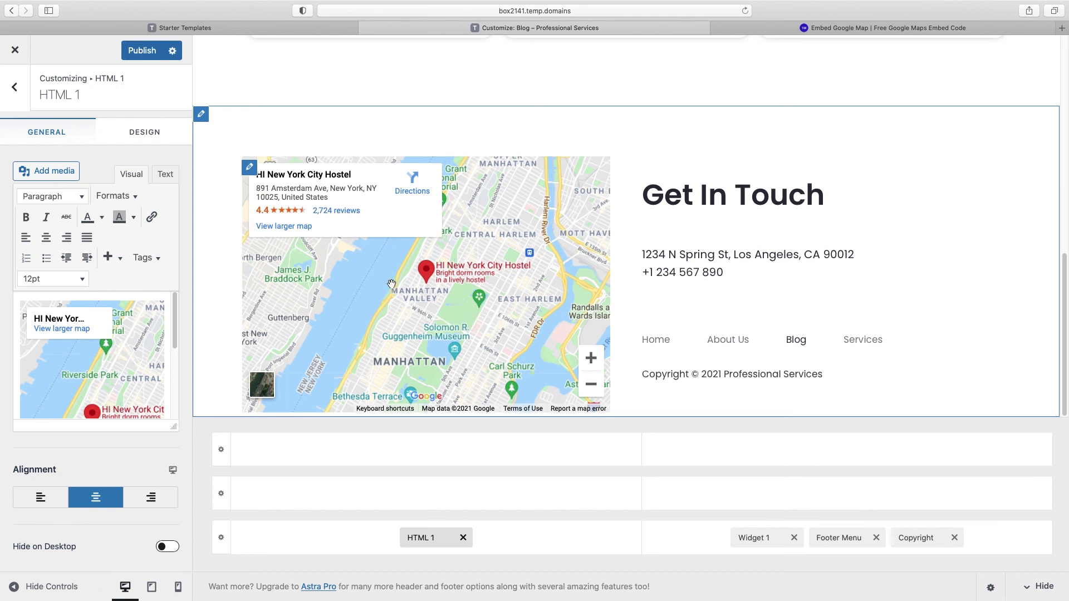
pyautogui.click(165, 175)
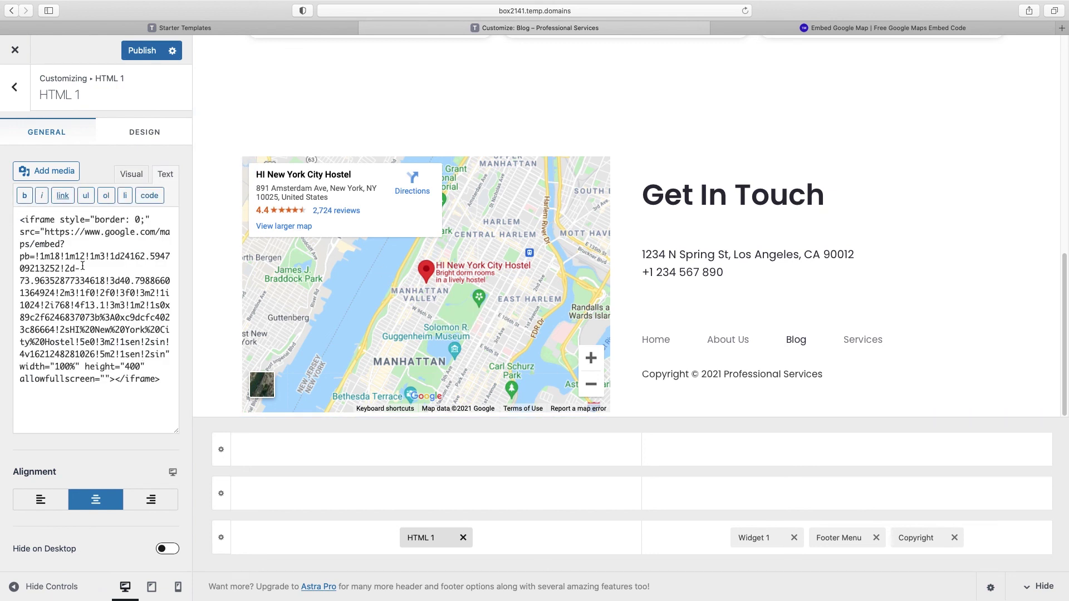
# Step: In 1Map, set the Wrigley Field map width to 616 px and copy its embed code
pyautogui.click(813, 29)
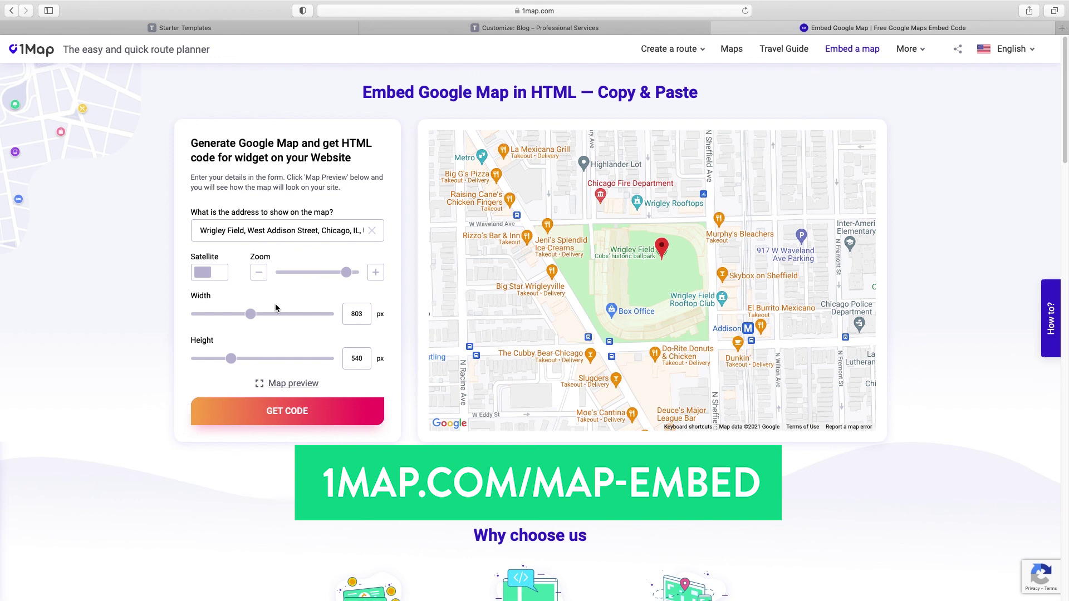
pyautogui.moveTo(250, 317); pyautogui.dragTo(237, 318)
pyautogui.click(298, 412)
pyautogui.click(530, 218)
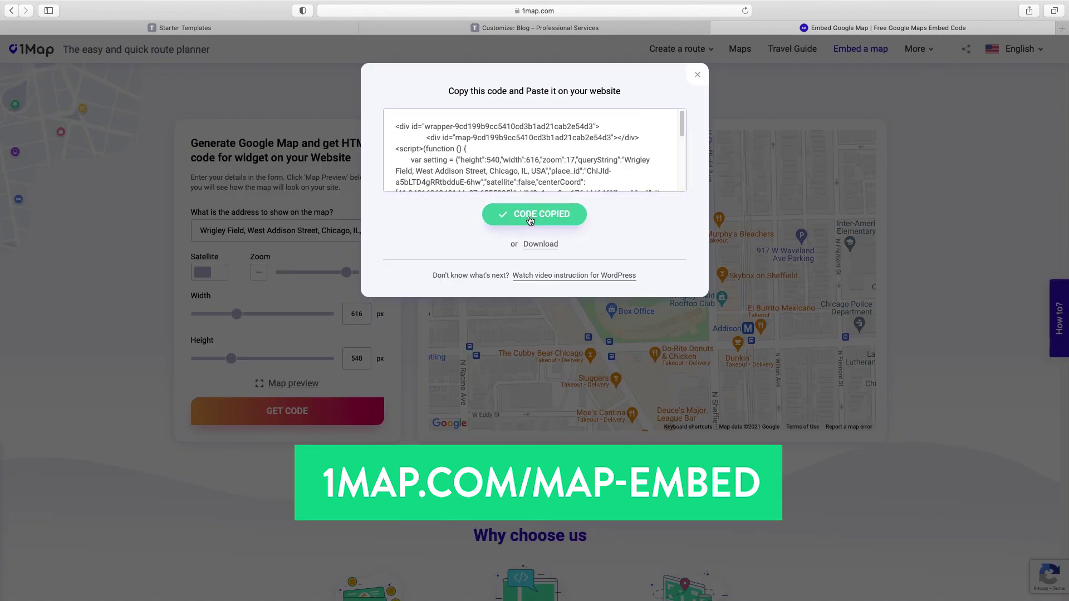
pyautogui.click(534, 28)
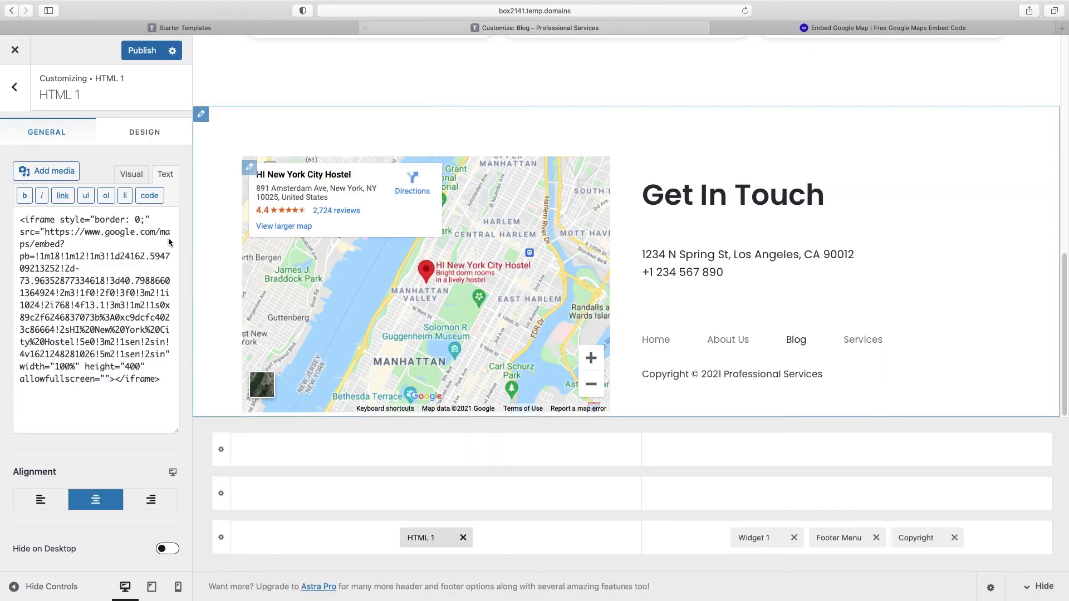
# Step: Replace the New York map iframe in HTML 1 with the copied 1Map Wrigley Field code
pyautogui.moveTo(20, 219); pyautogui.dragTo(162, 377)
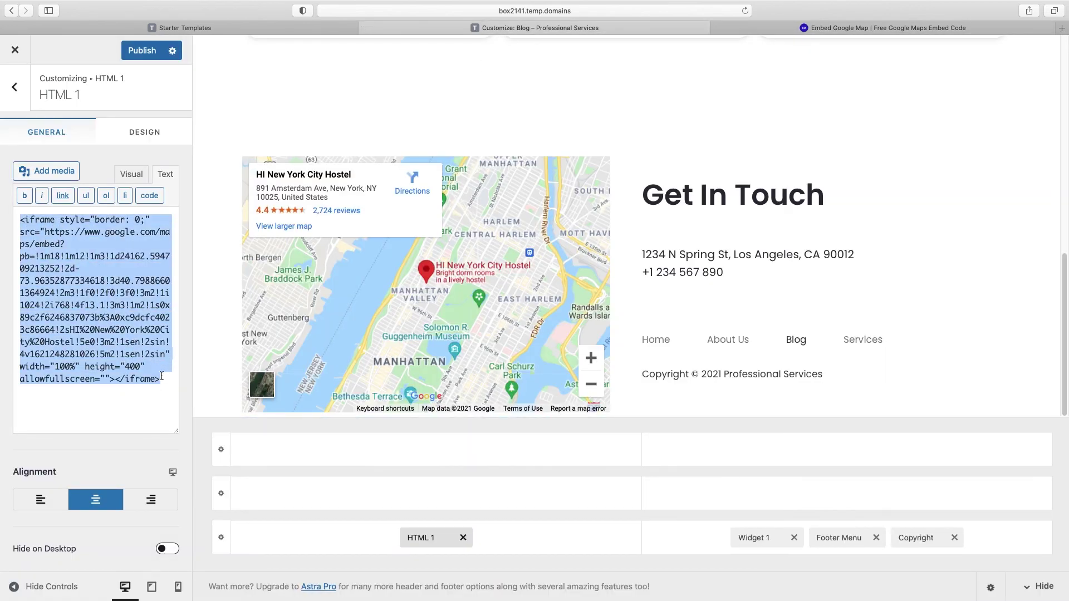
pyautogui.press('BackSpace')
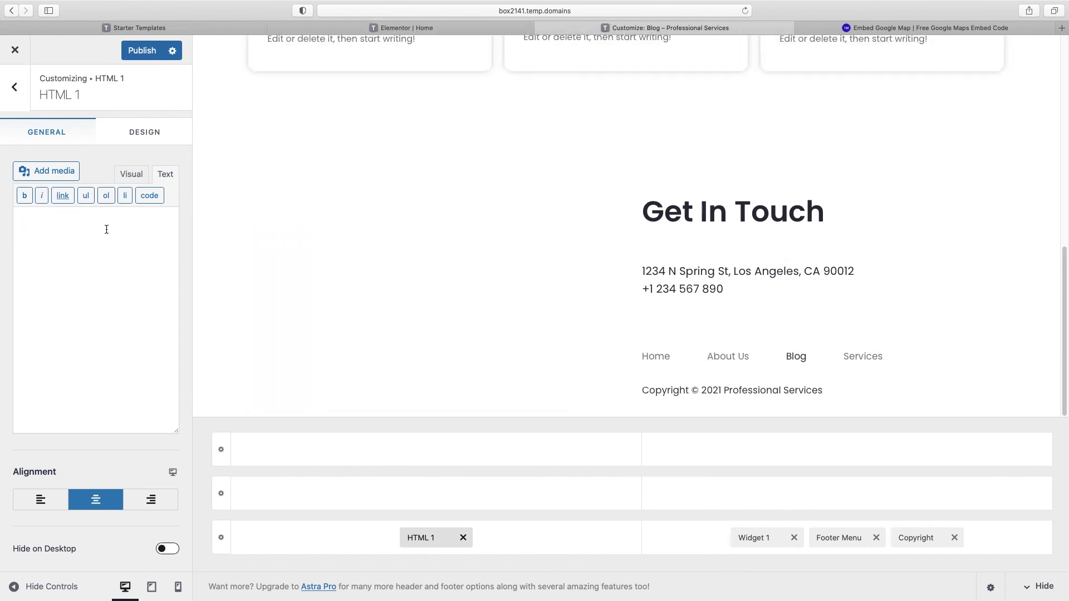
pyautogui.press('super+v')
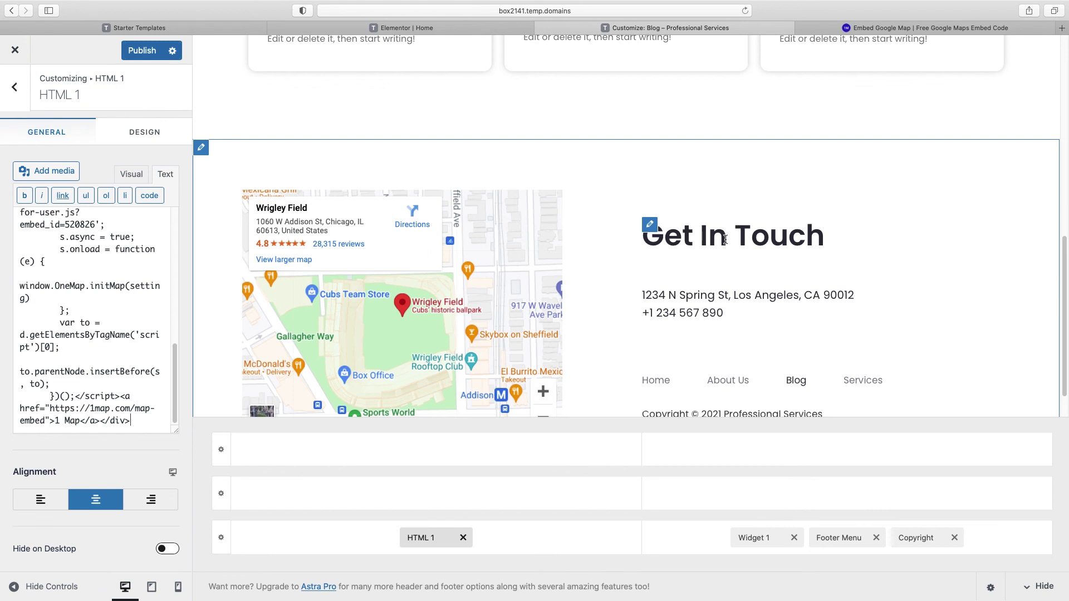
# Step: Open the Get In Touch text widget and review its title and address lines
pyautogui.click(649, 225)
pyautogui.moveTo(78, 213); pyautogui.dragTo(25, 212)
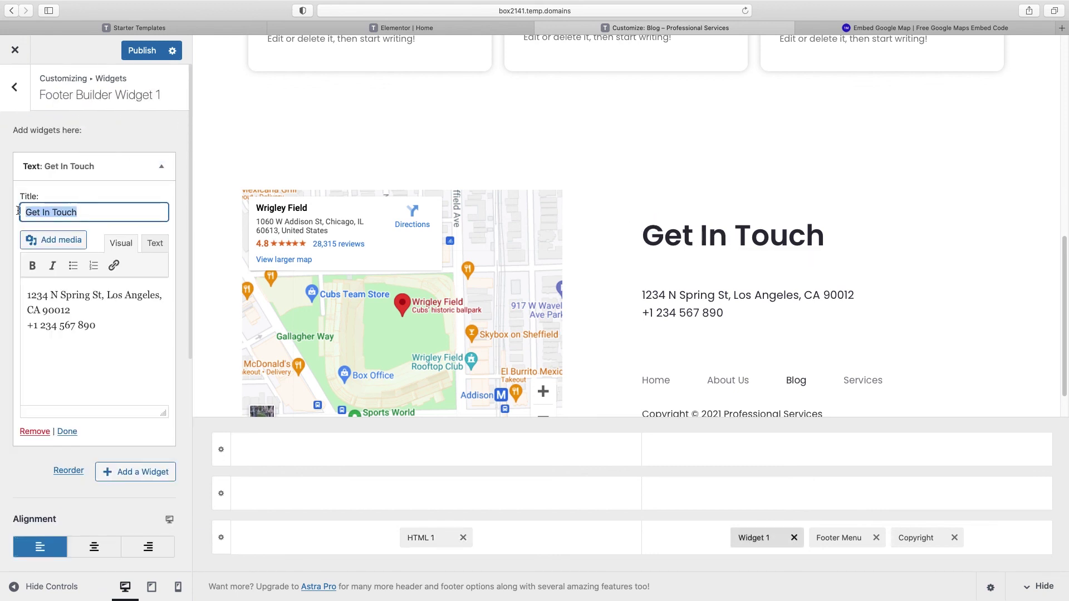
pyautogui.moveTo(27, 294); pyautogui.dragTo(83, 313)
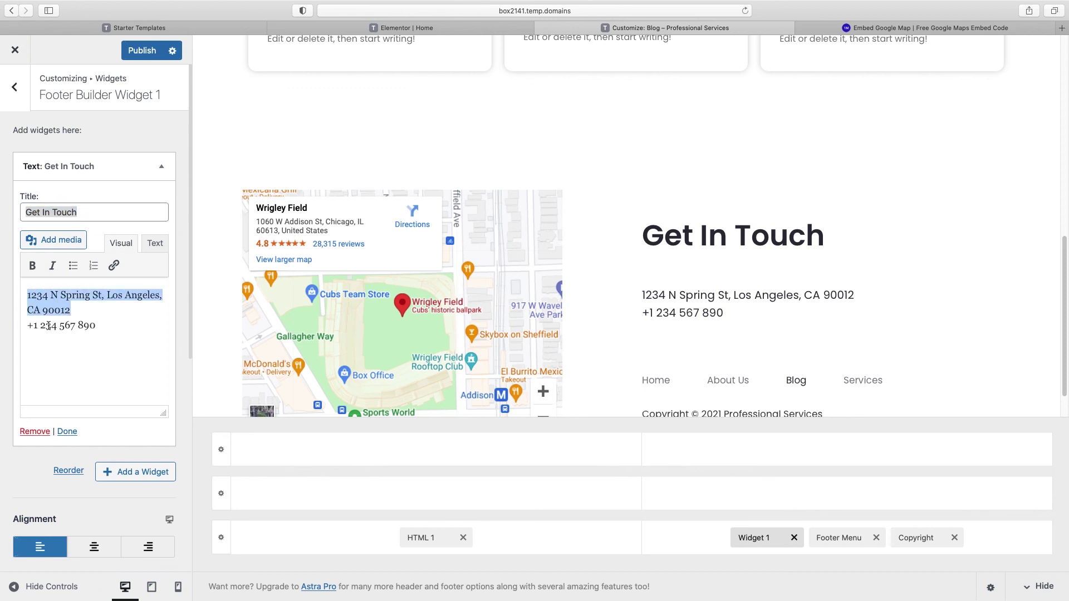
pyautogui.scroll(-1, 650, 351)
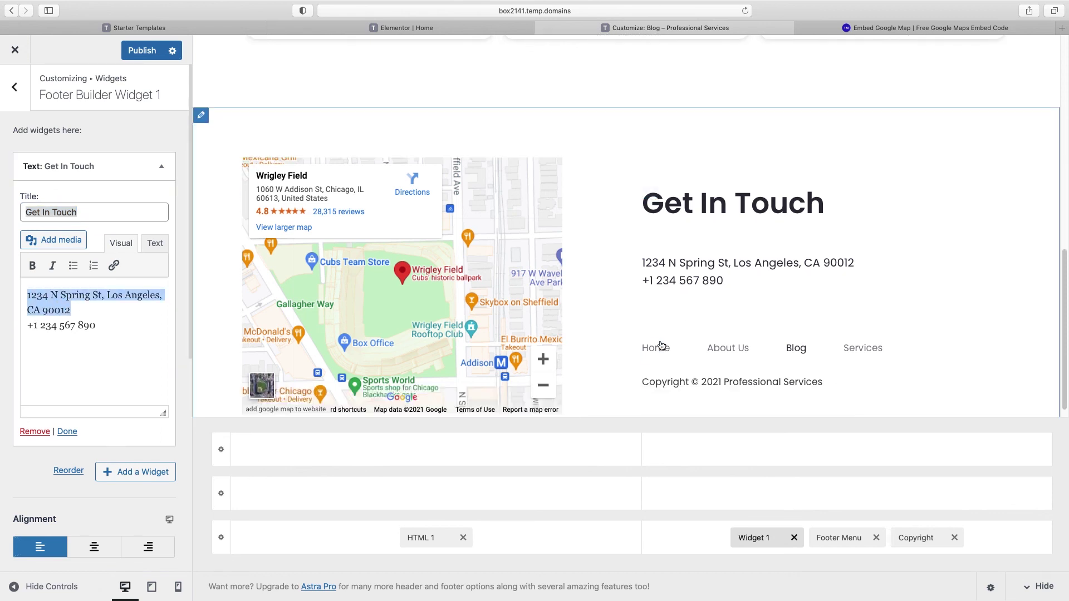
# Step: Confirm the Footer Menu location uses Primary Menu, then publish all Customizer changes
pyautogui.click(649, 352)
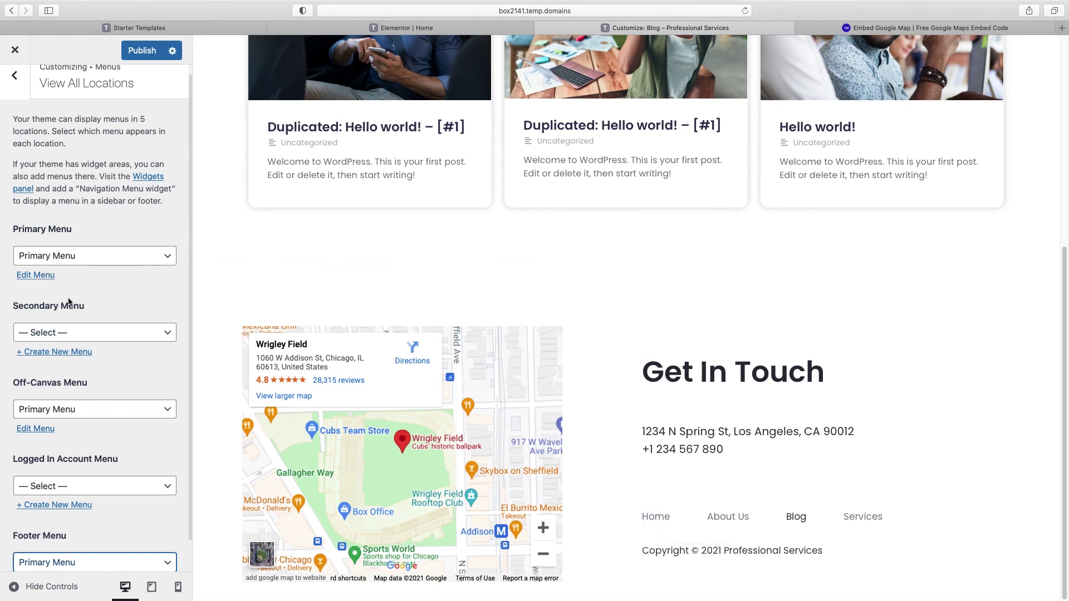
pyautogui.scroll(-1, 66, 336)
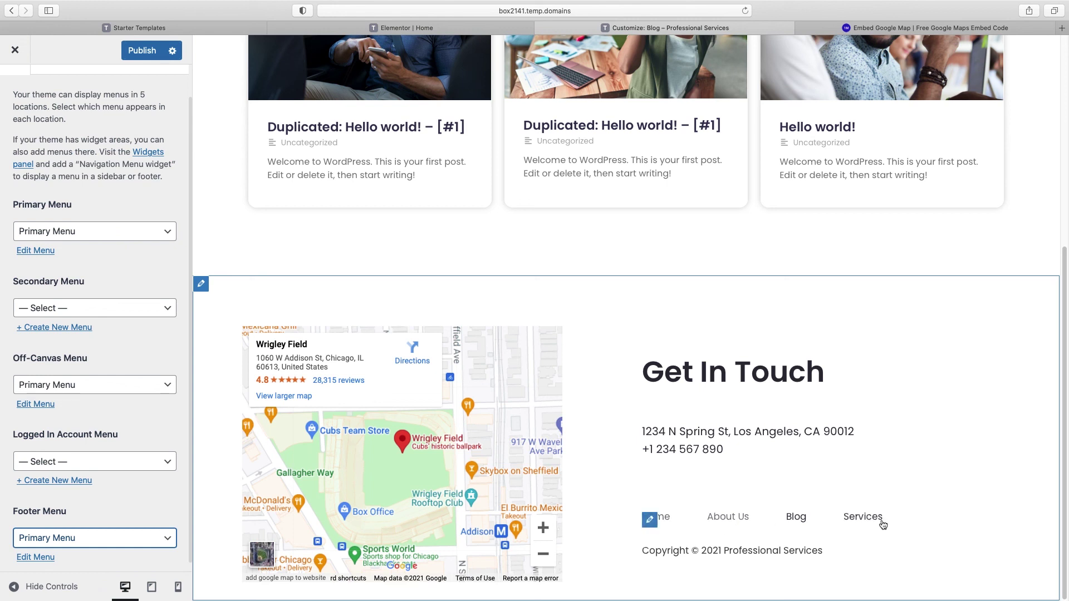
pyautogui.click(141, 51)
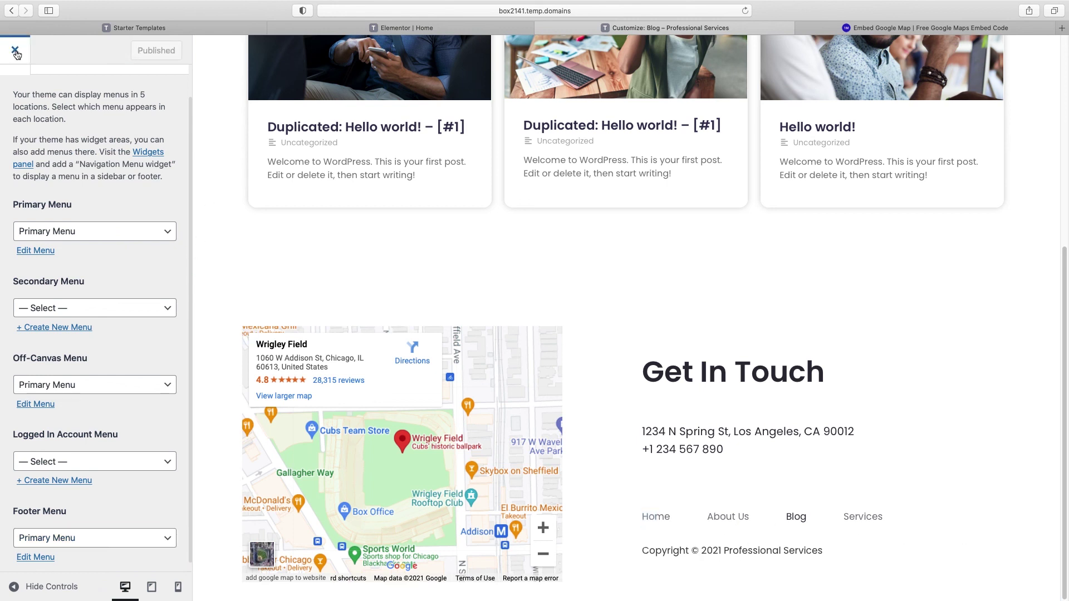